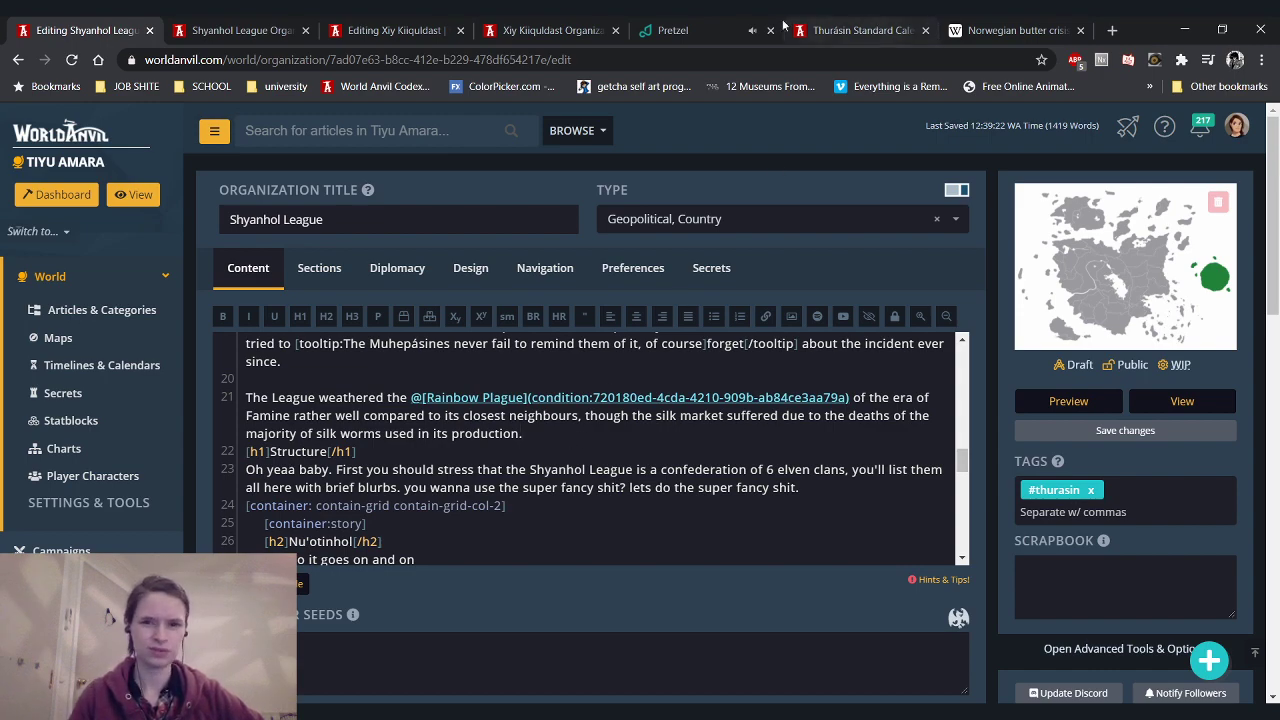
Compare the post-contact history in the Shyanhol League preview with the era table in the Thurásin Standard Calendar article
click(252, 28)
scroll(148, 313, up, 5)
scroll(110, 368, up, 3)
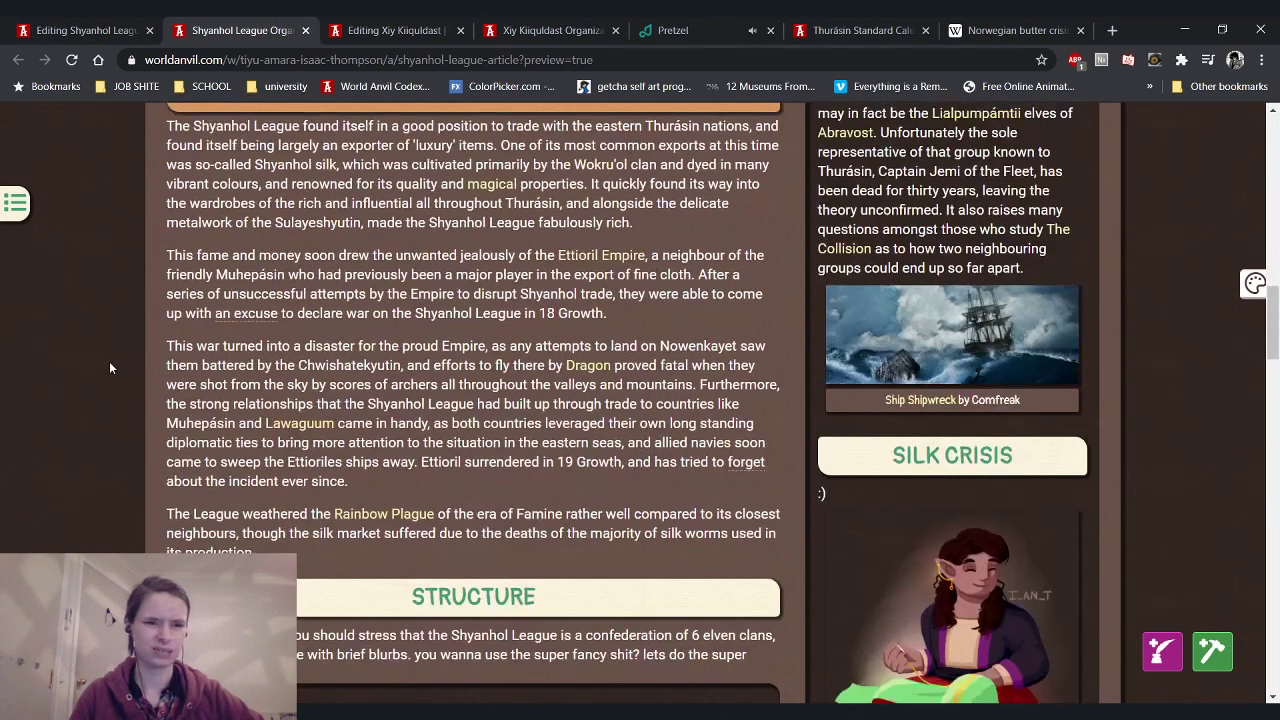
click(860, 30)
scroll(676, 447, down, 1)
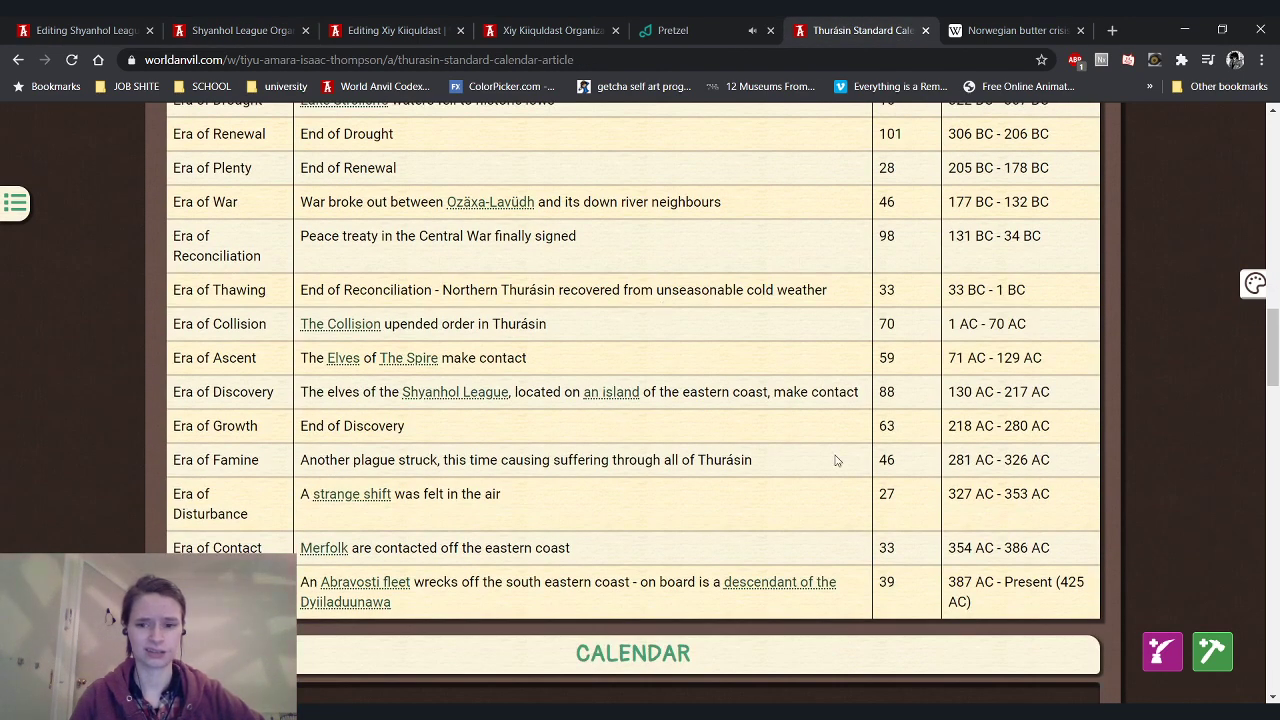
drag(837, 457, 1010, 575)
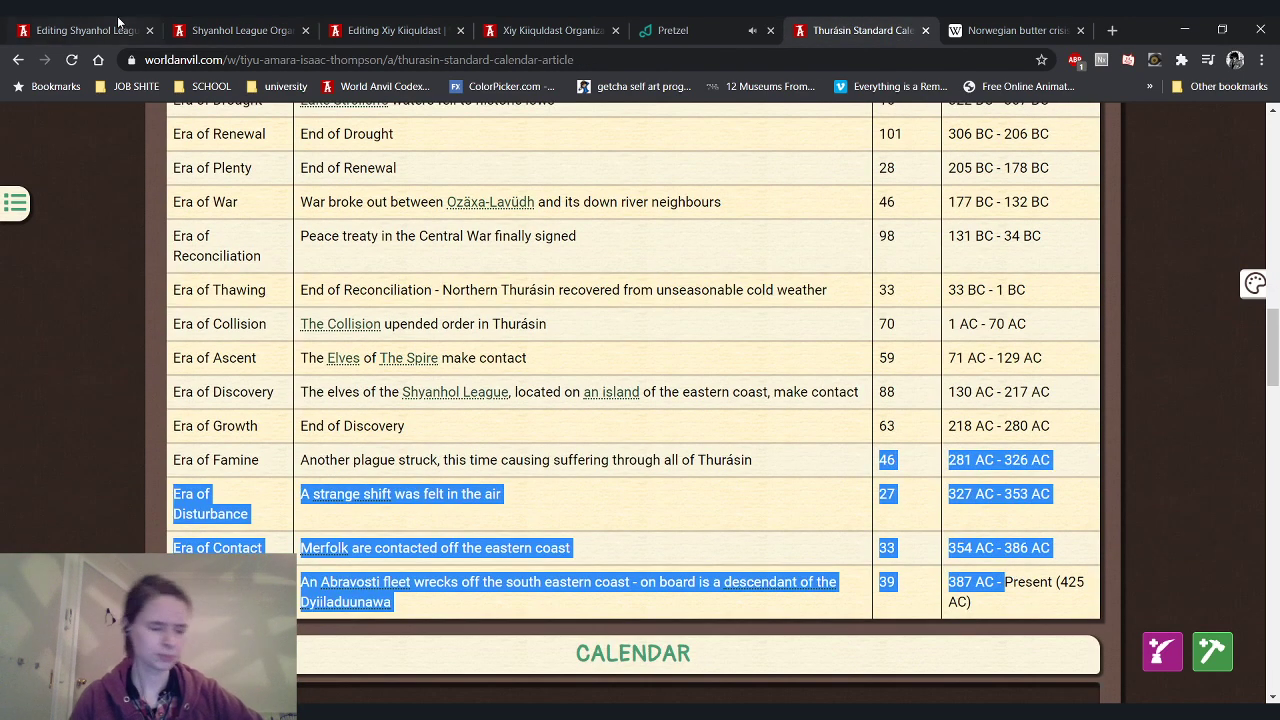
click(90, 28)
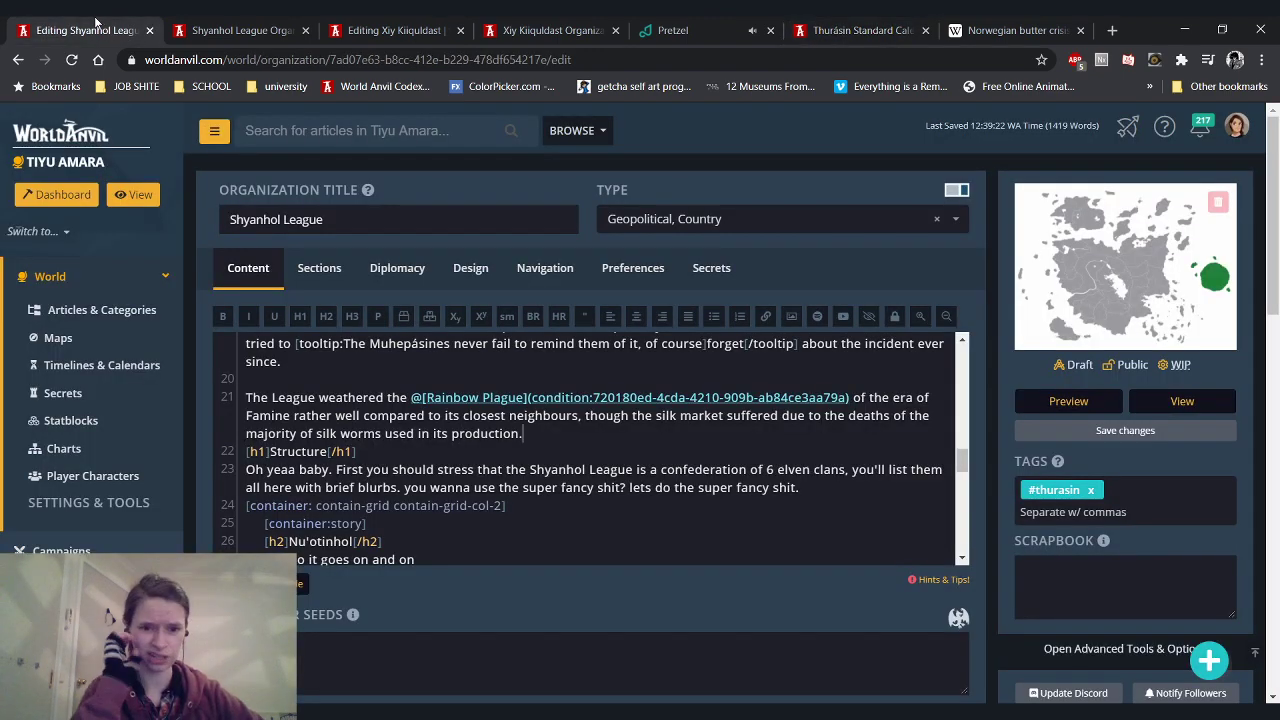
Examine the Era of Disturbance, Era of Contact and Era of Return rows in the Thurásin calendar's era table
click(860, 30)
click(708, 458)
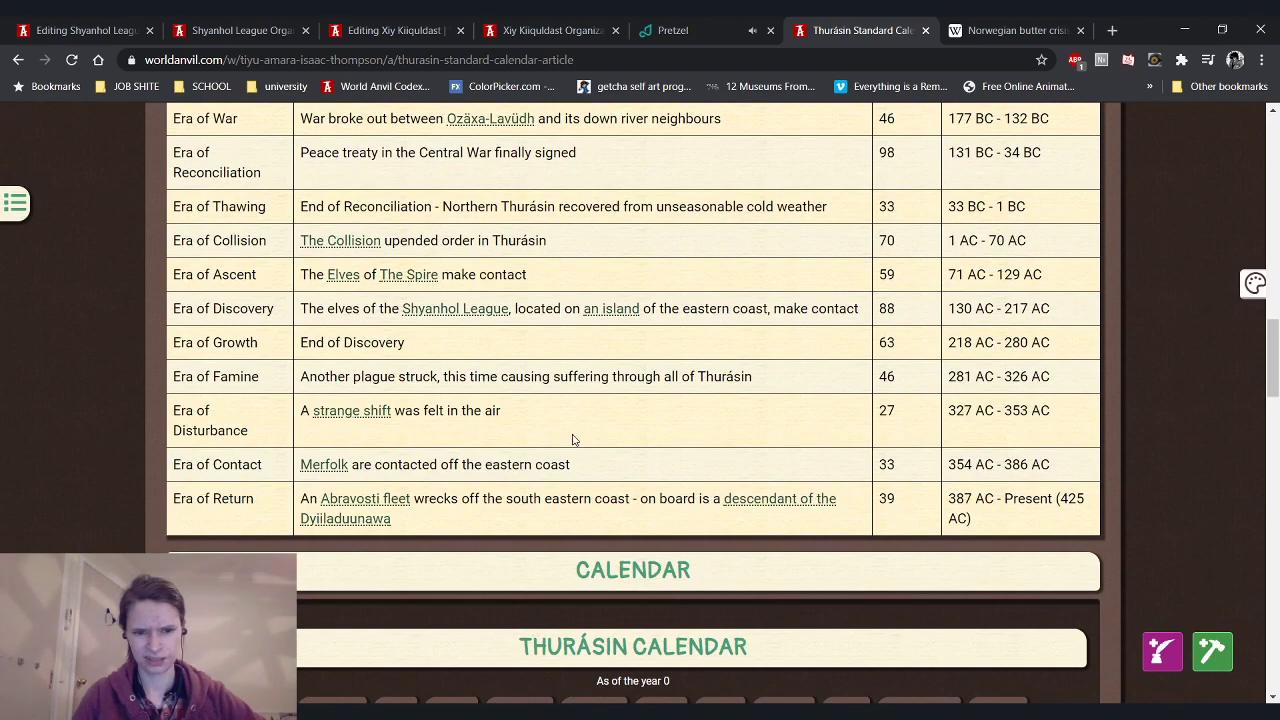
drag(413, 425, 230, 407)
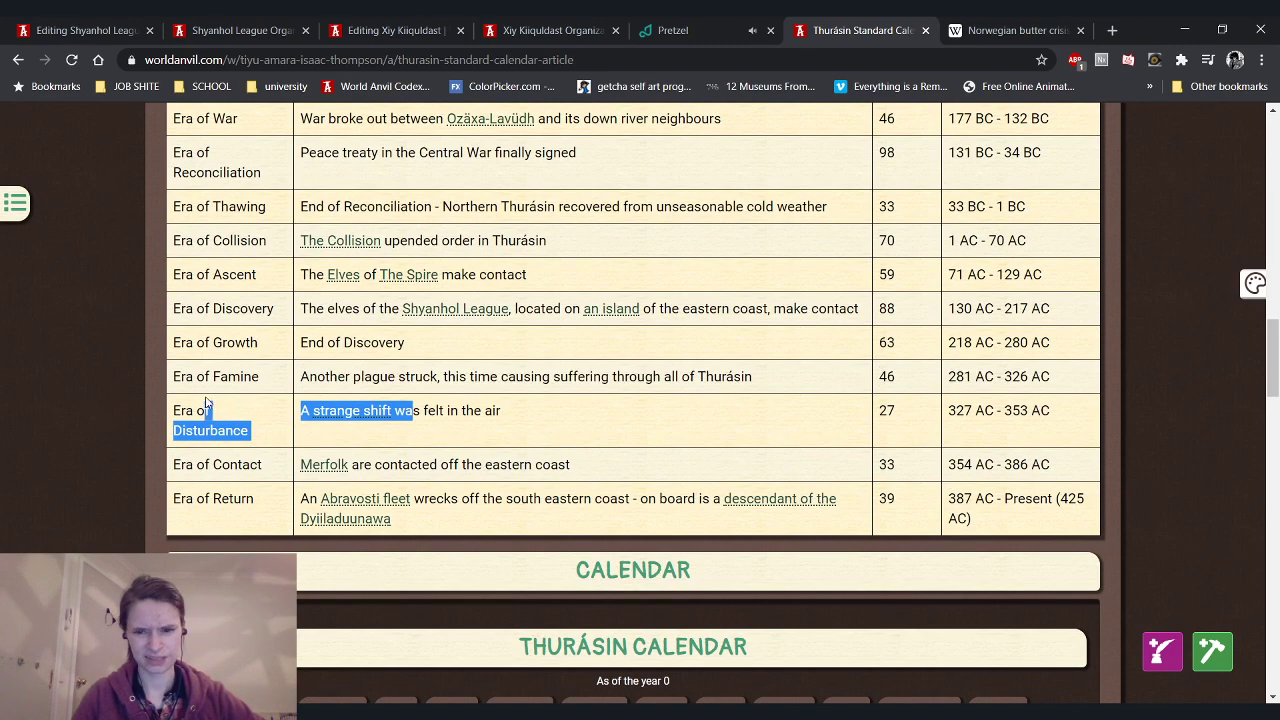
click(374, 440)
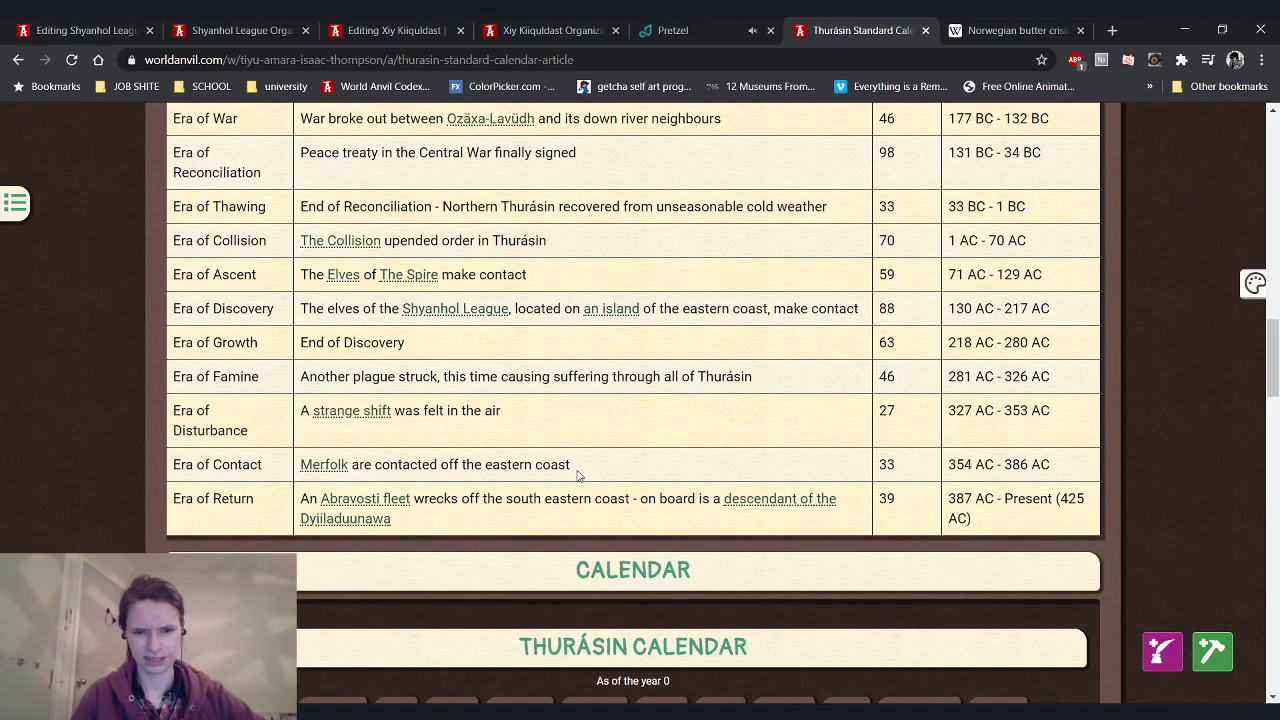
drag(573, 466, 171, 470)
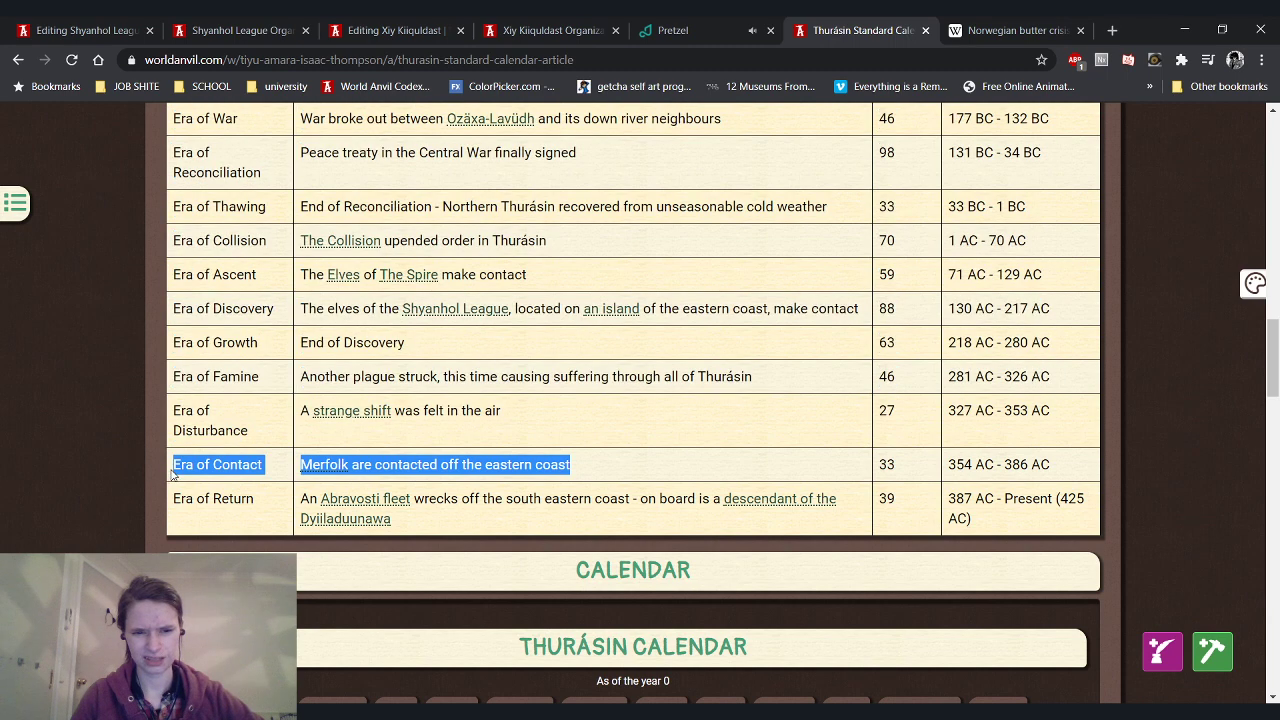
click(449, 529)
drag(431, 523, 251, 500)
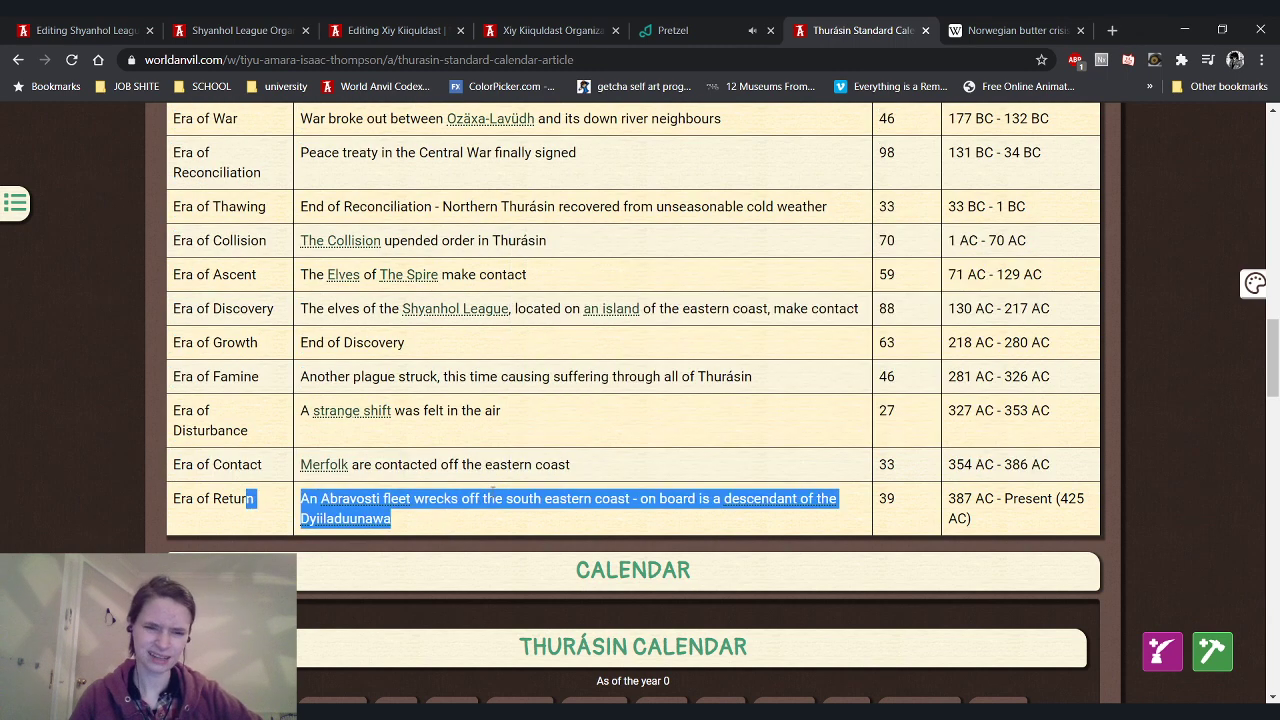
click(492, 491)
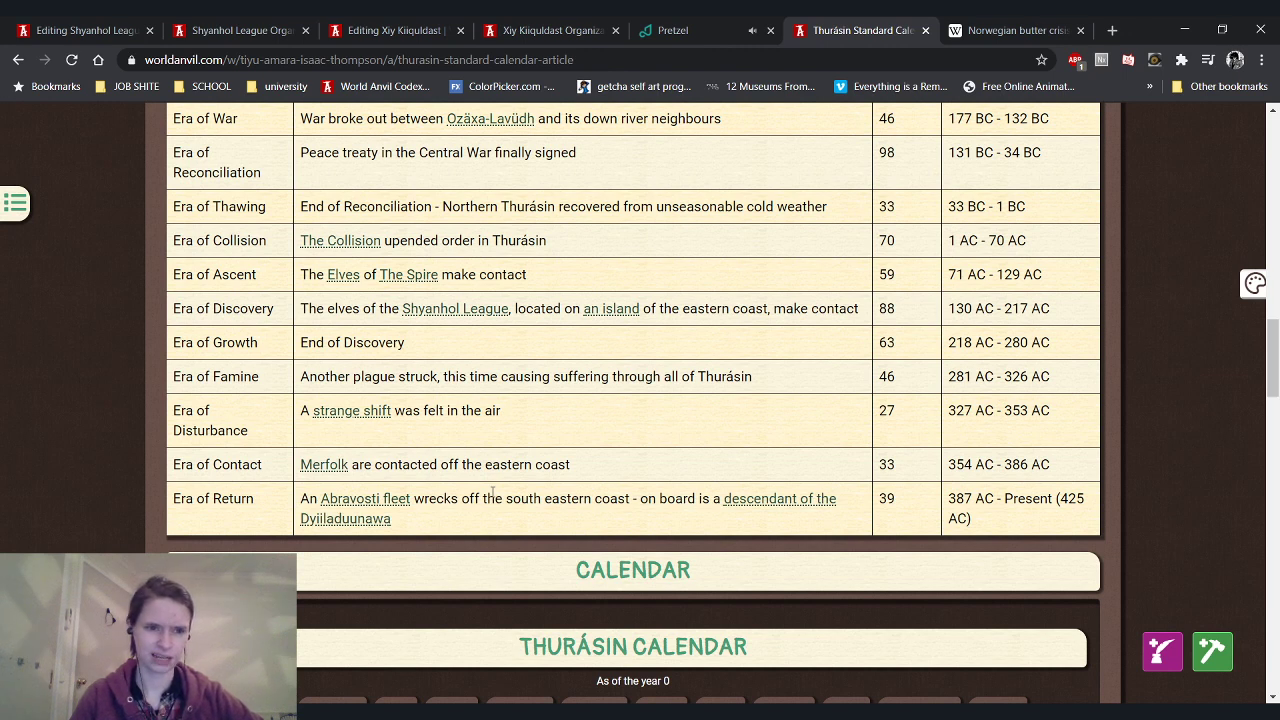
drag(289, 510, 179, 498)
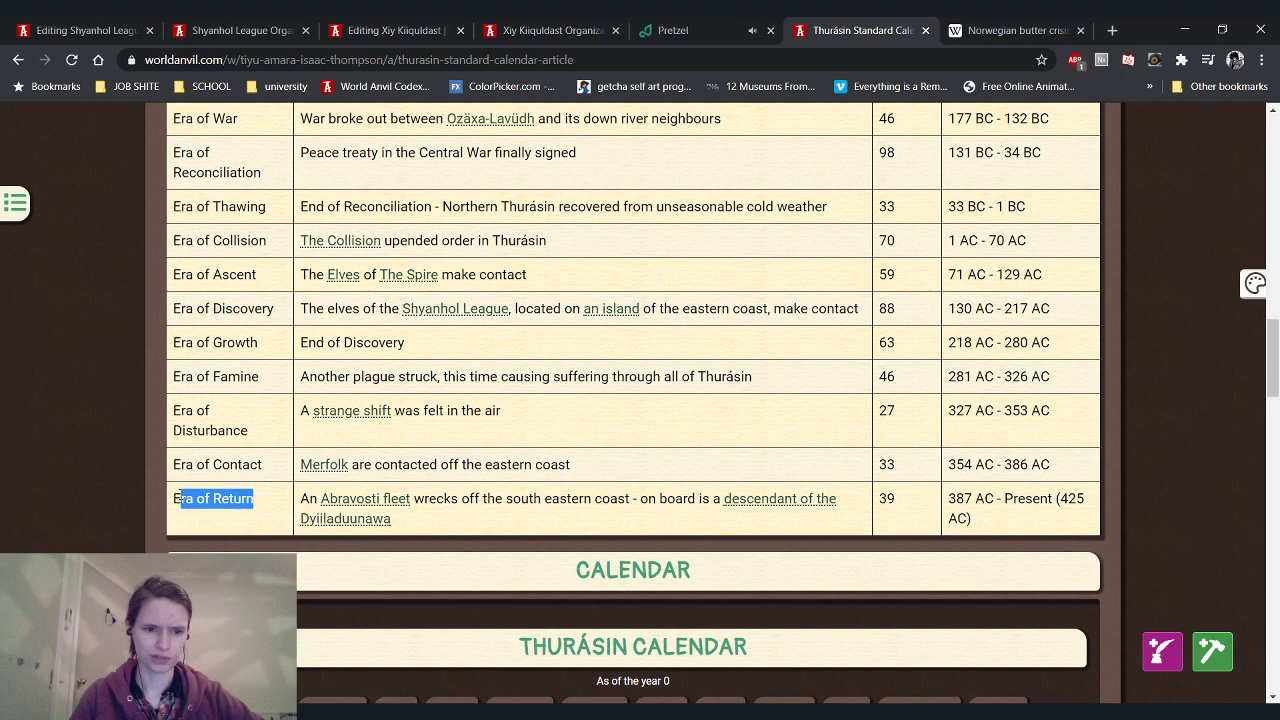
Reread the Broken Heart sidebar and the post-contact history in the Shyanhol League article preview
click(178, 24)
scroll(951, 410, up, 3)
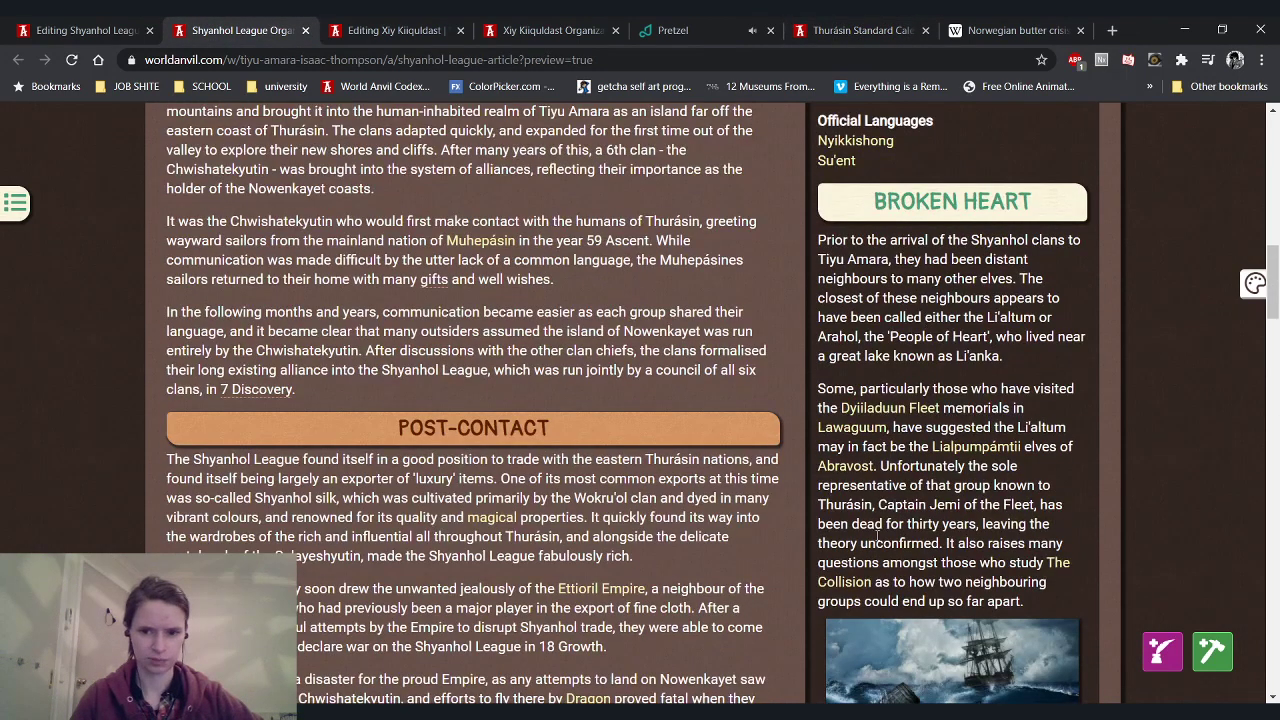
drag(832, 505, 1090, 527)
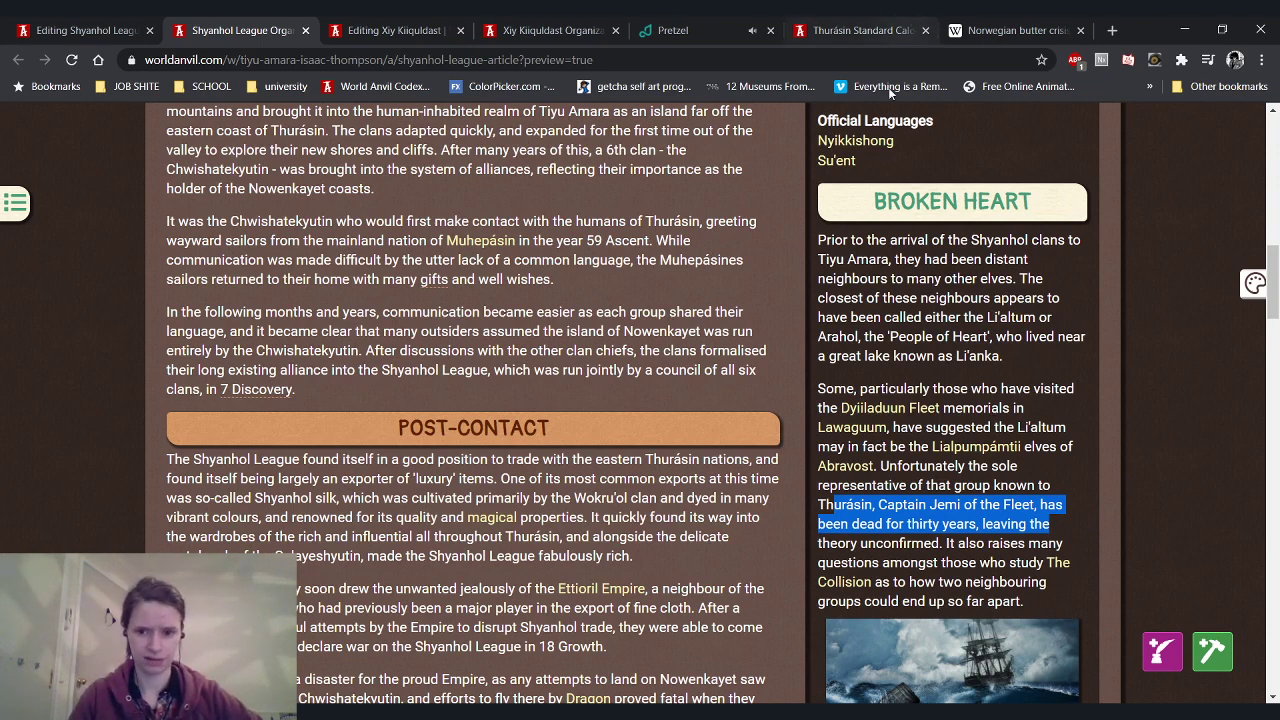
scroll(865, 312, up, 3)
scroll(760, 385, down, 7)
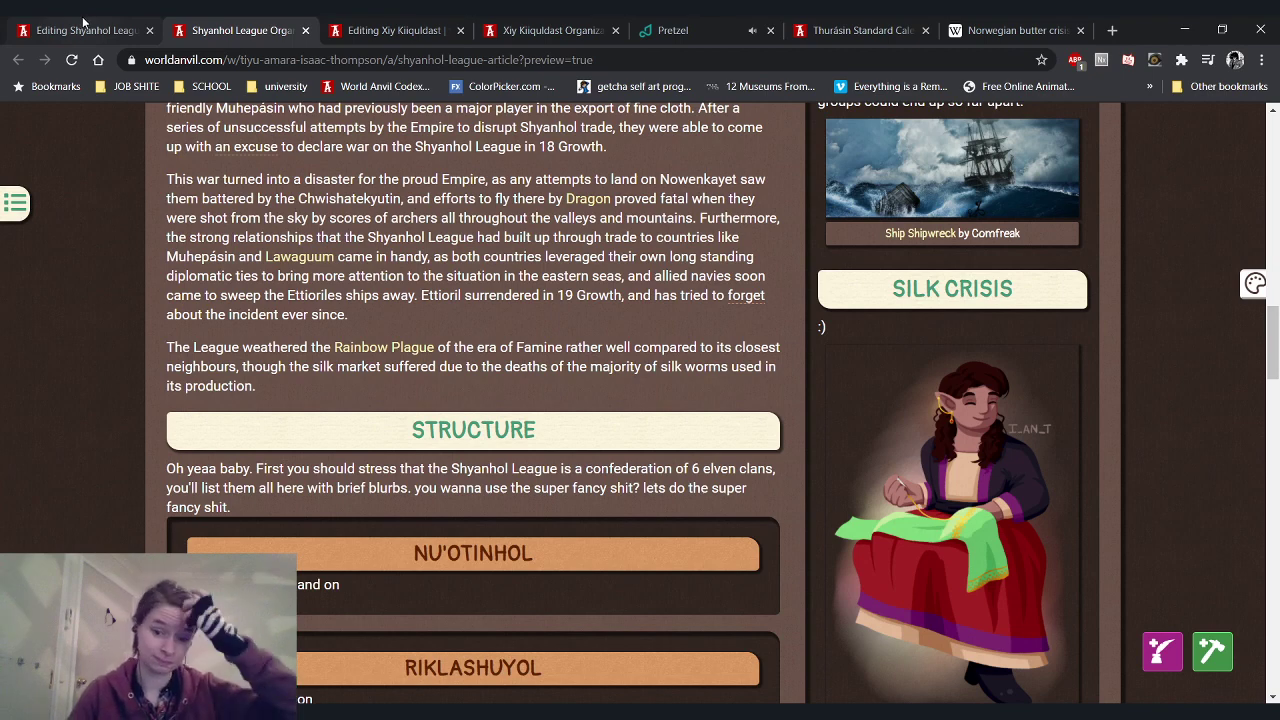
In the article editor, continue the Rainbow Plague paragraph with "The damage to the League's economy slowly recovered along with its people, and it"
click(83, 28)
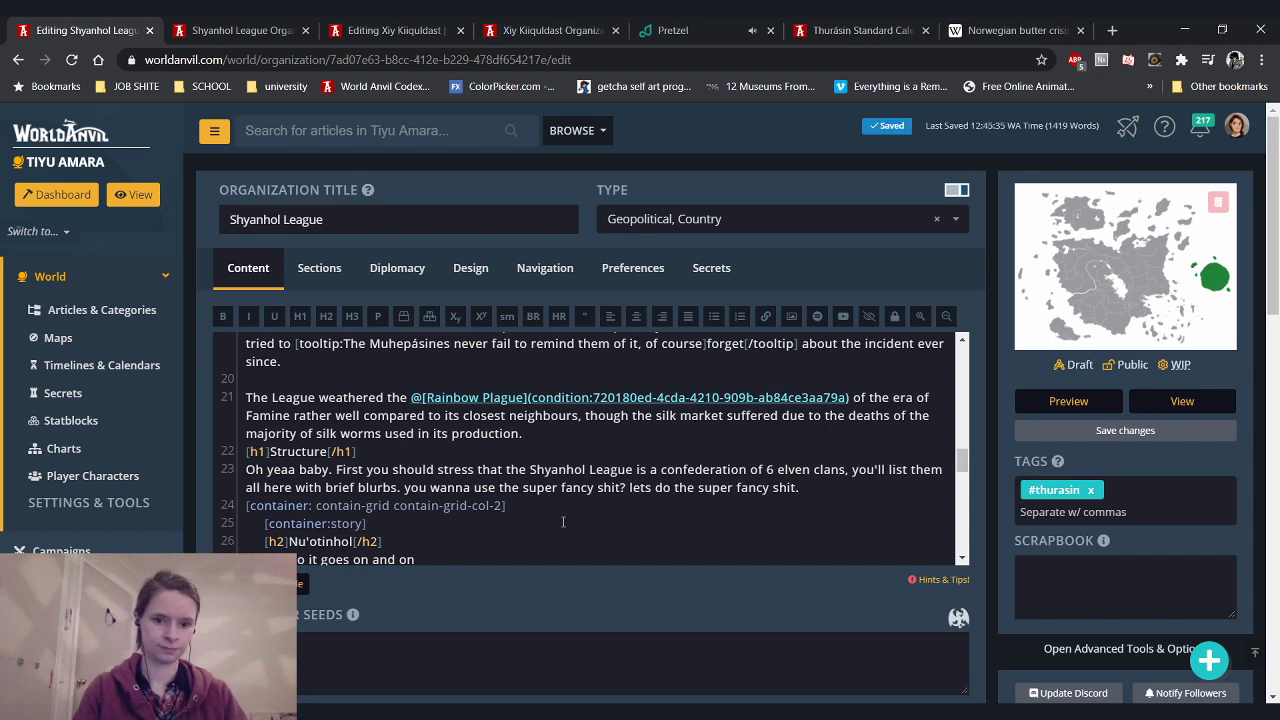
text(Wh)
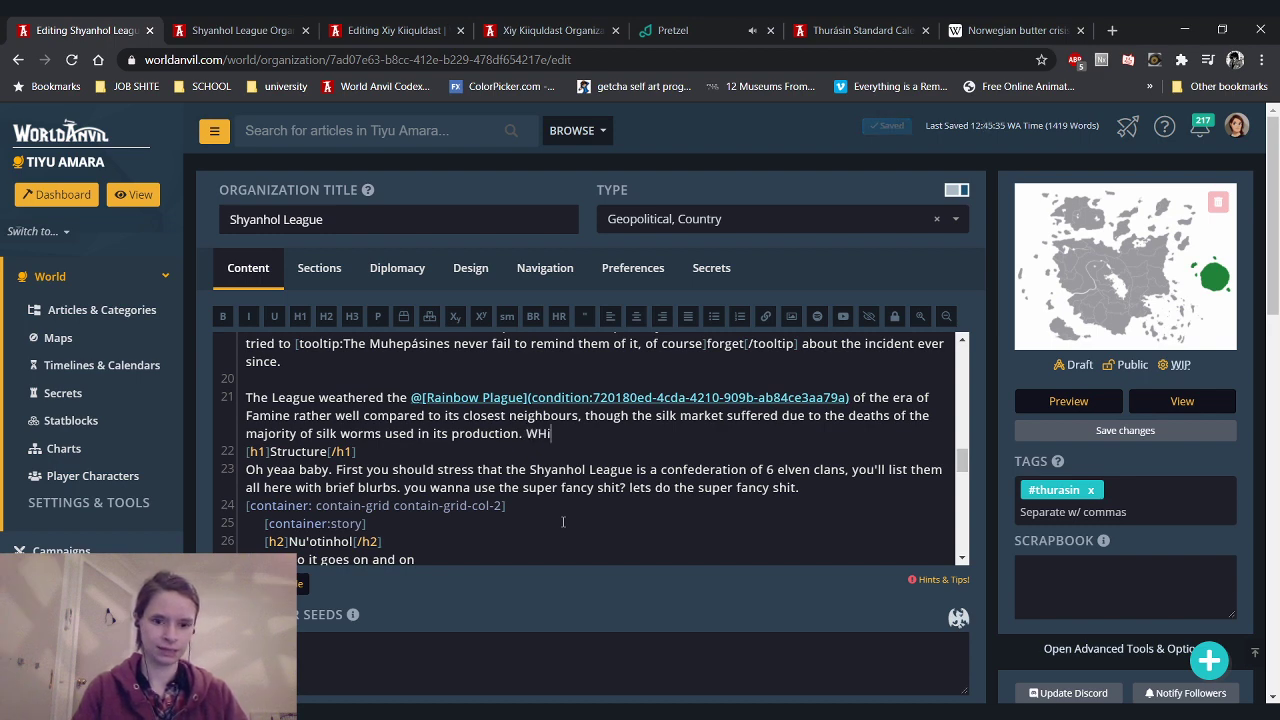
key(BackSpace)
key(BackSpace)
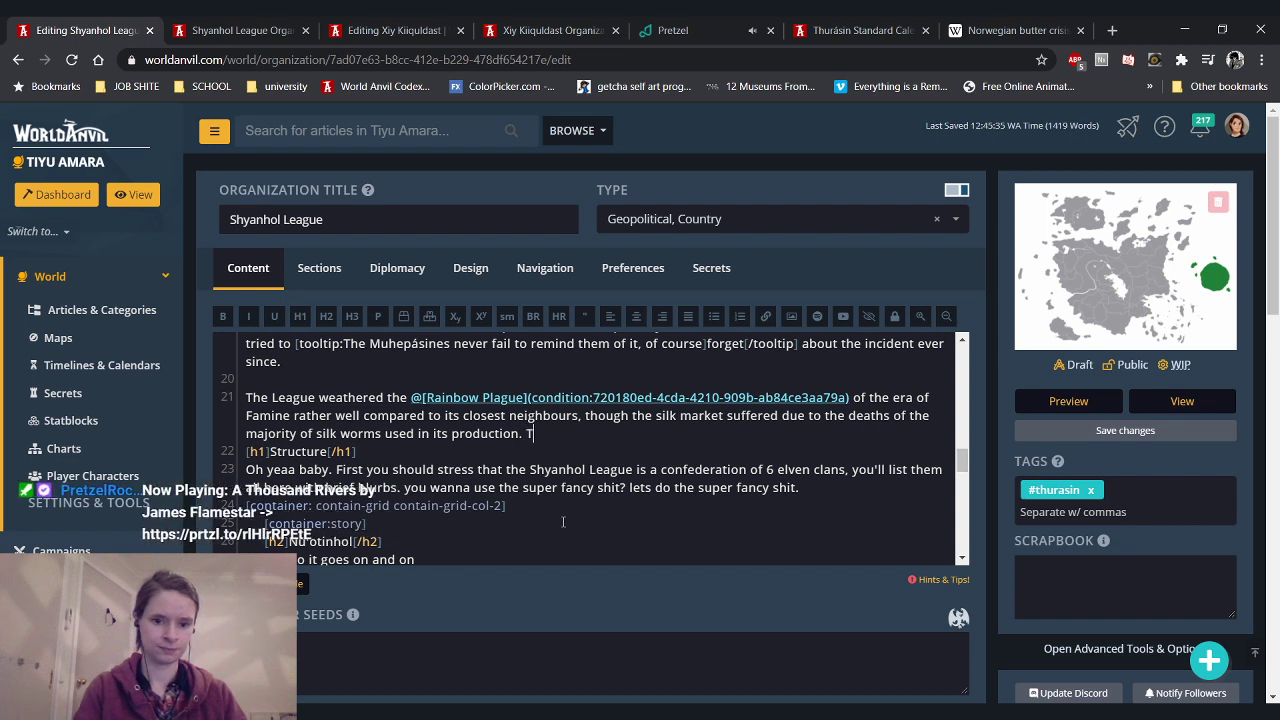
text(The damage to )
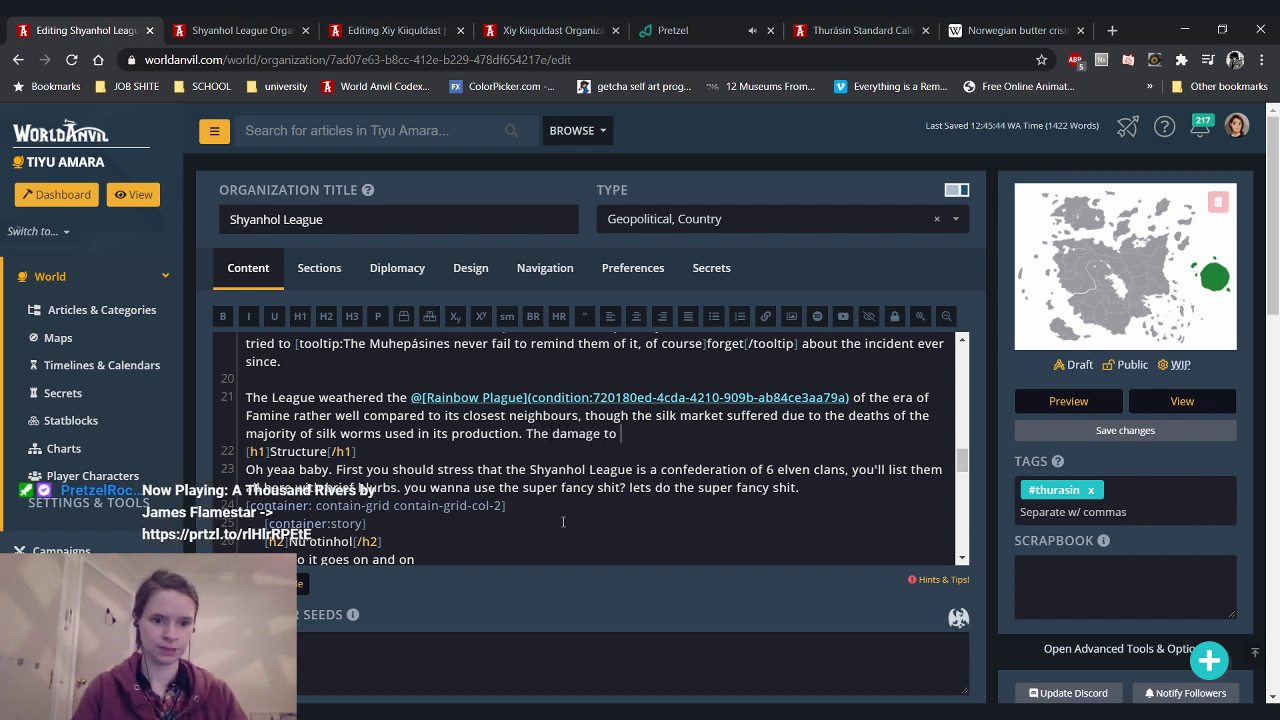
text(the League's )
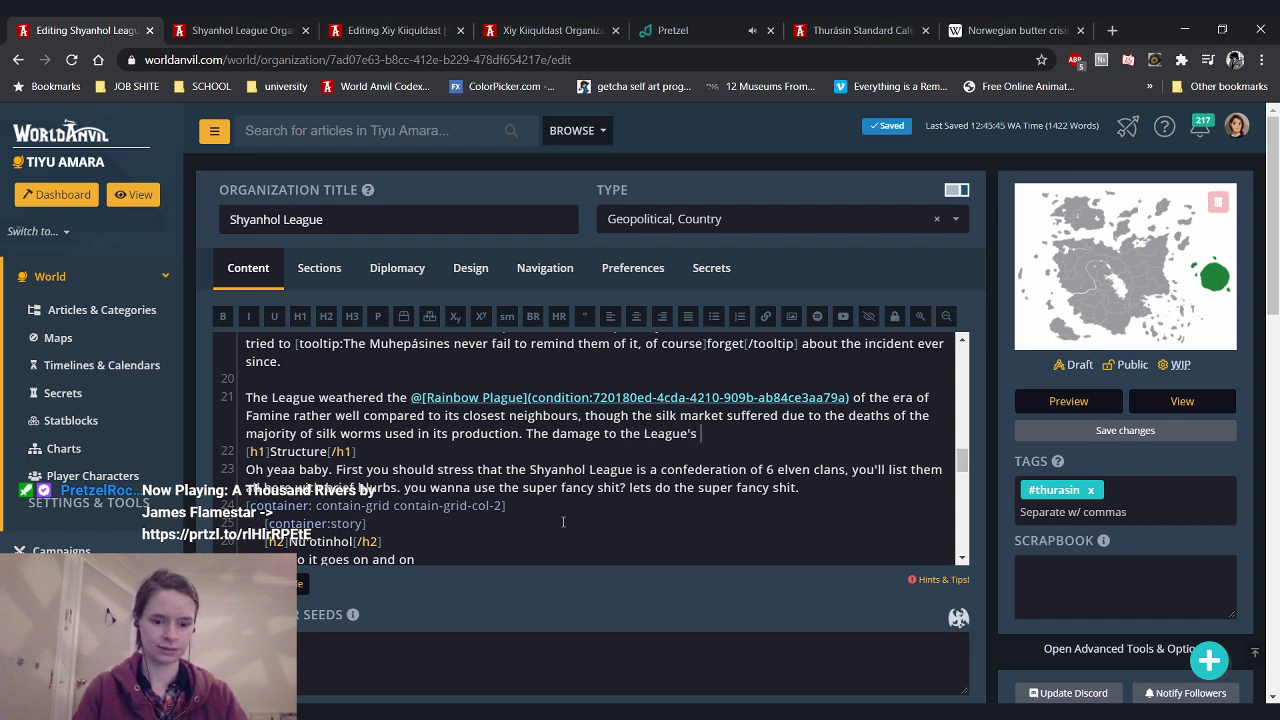
text(economy)
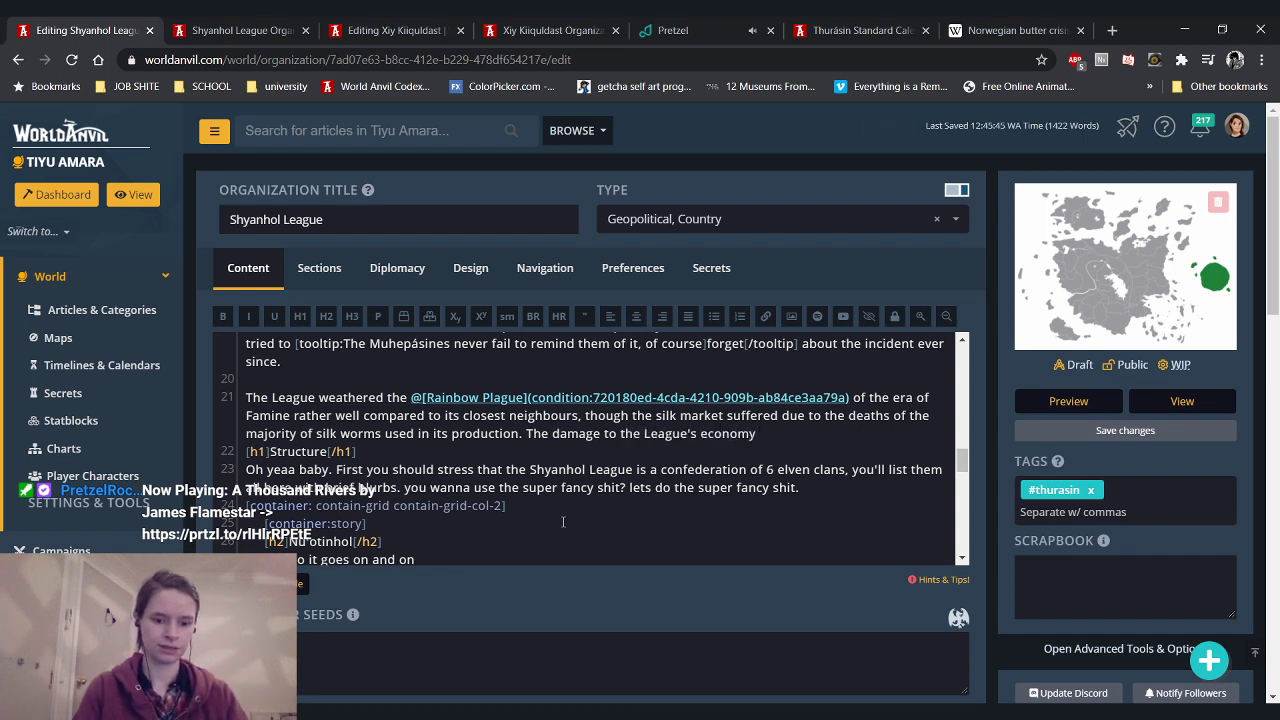
text( slowly)
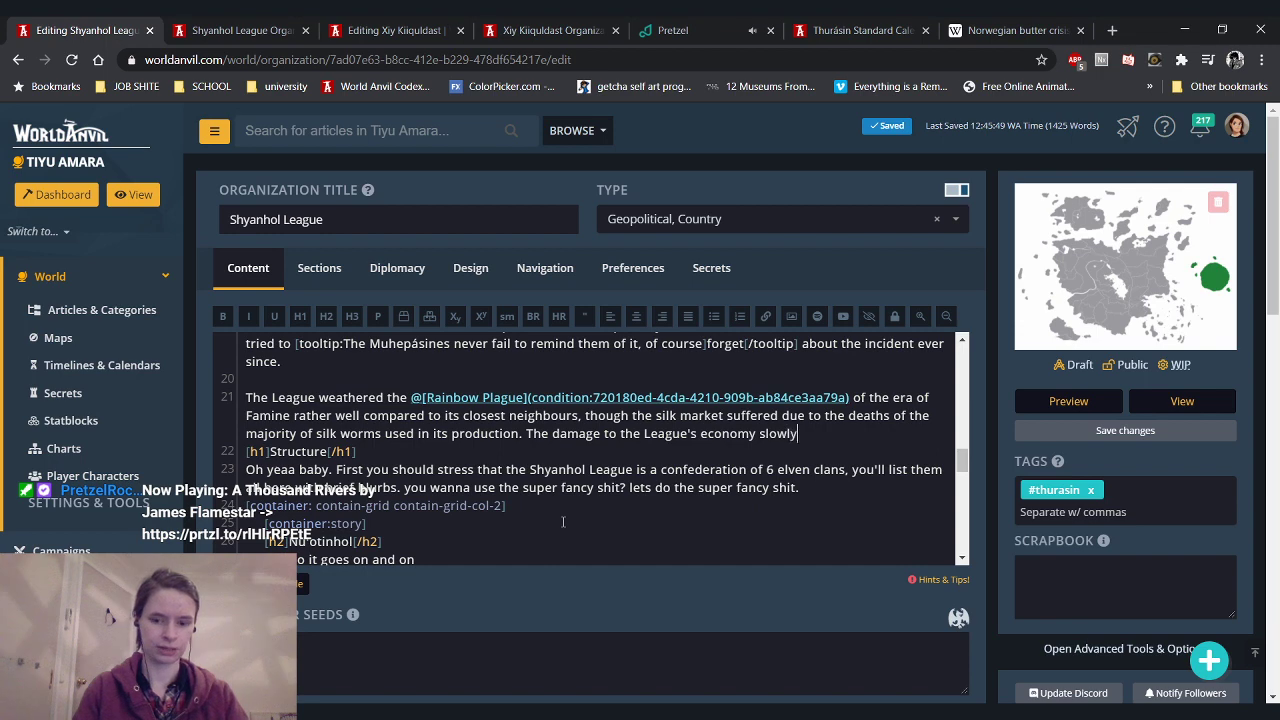
text( recovered al)
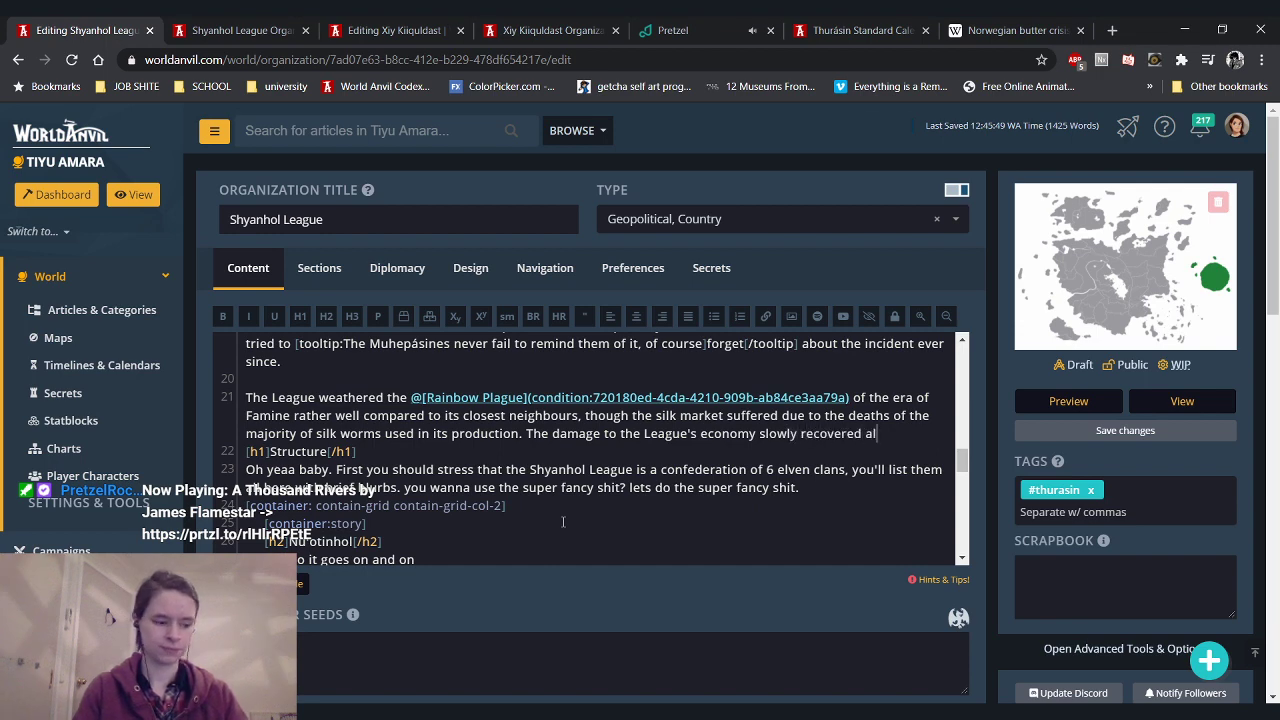
text(ong with its pe)
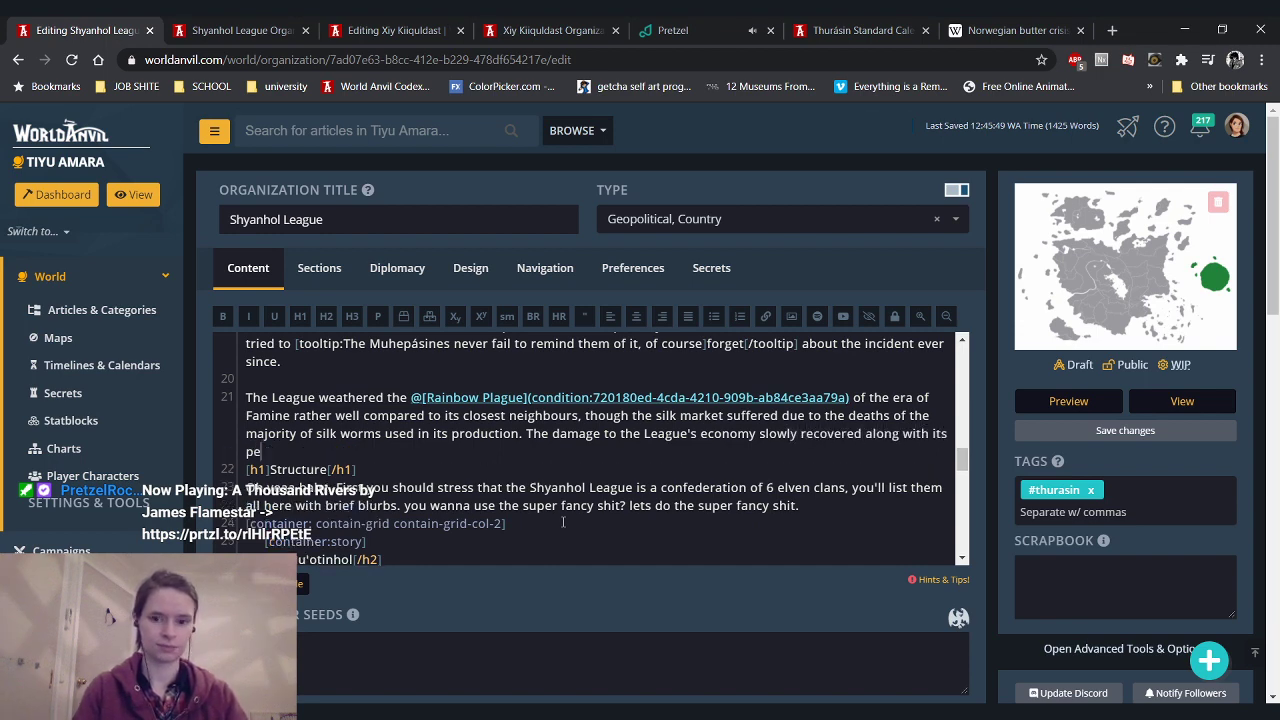
text(ople, and it )
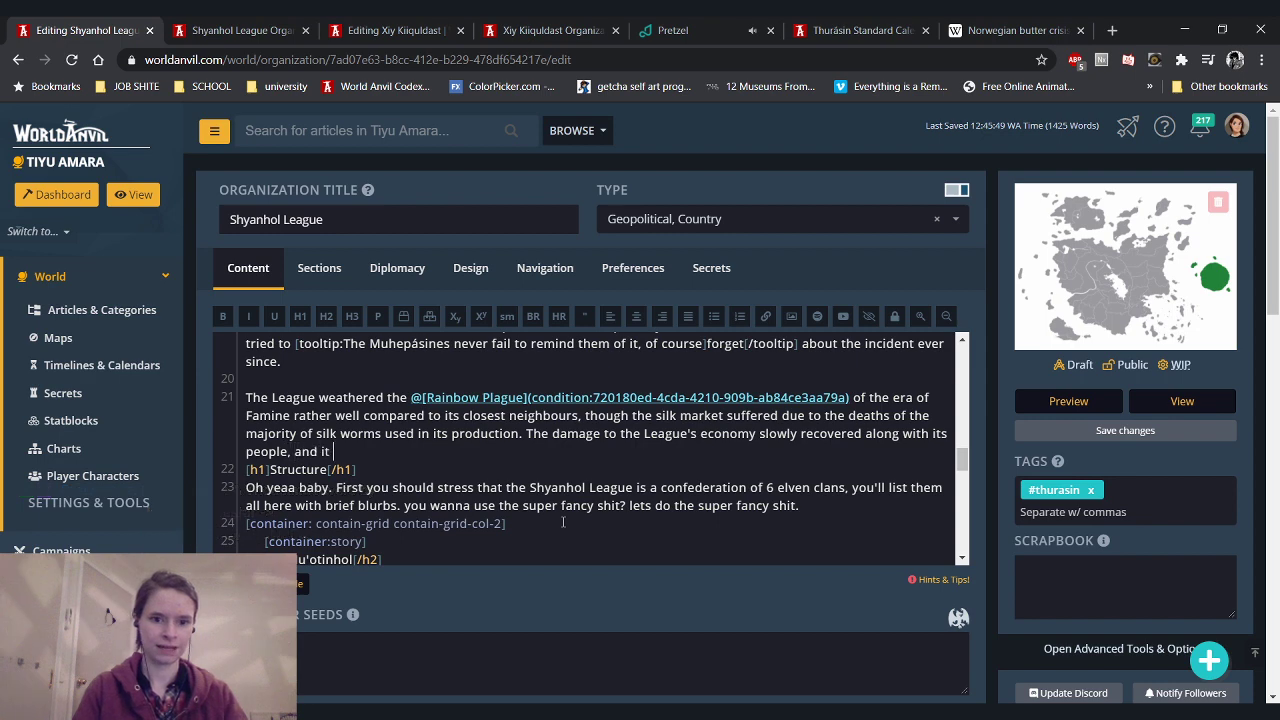
Complete the Rainbow Plague paragraph's last sentence with "has spent the last few eras in peace and prosperity."
text(has spent)
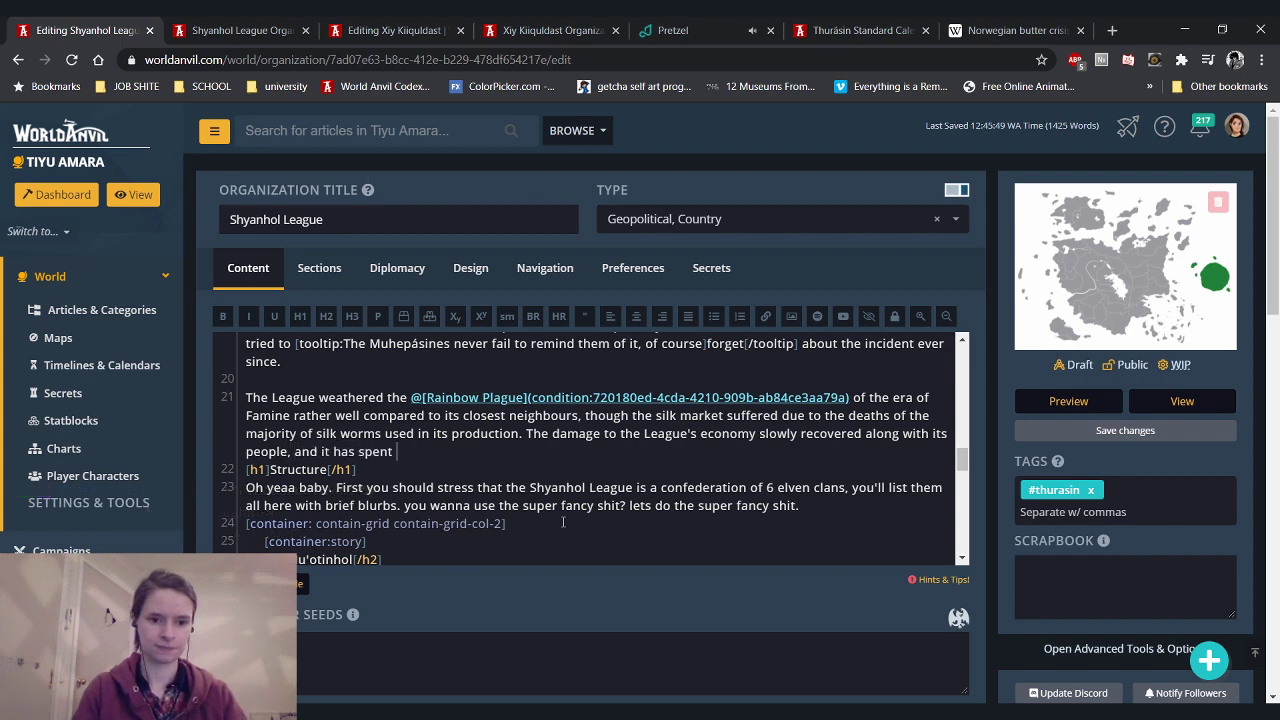
text( the)
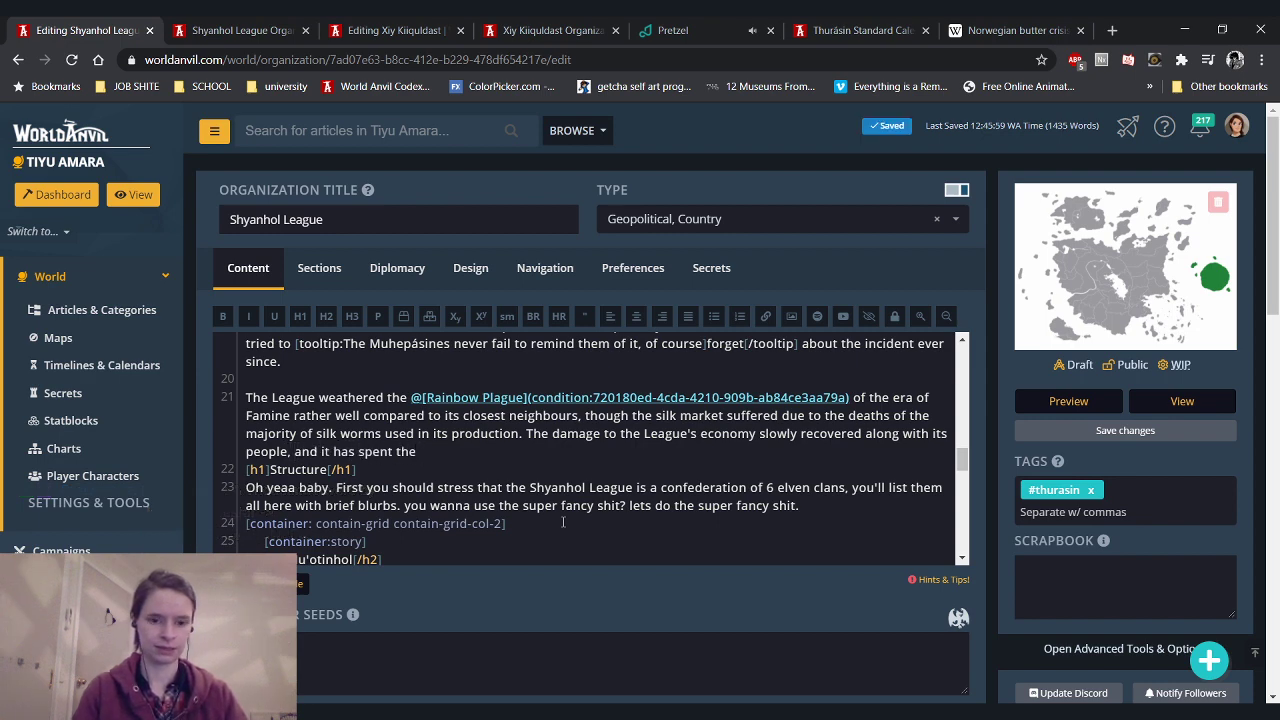
text( last c)
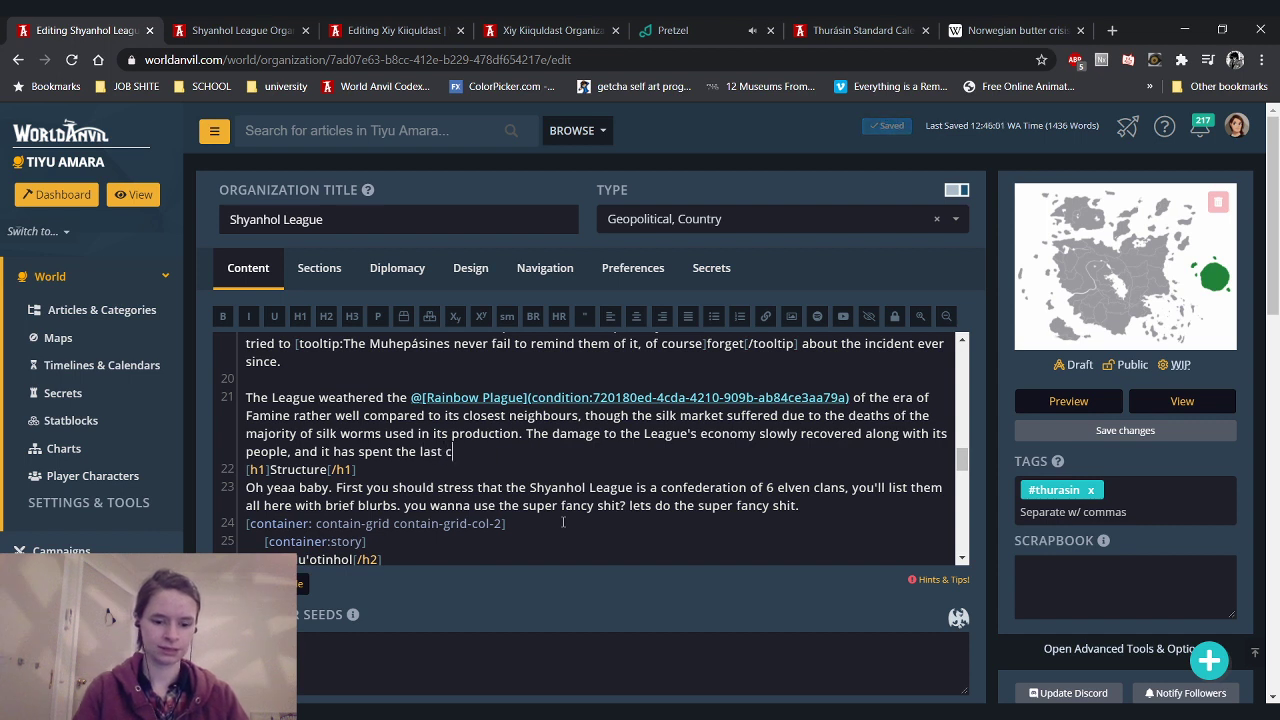
key(BackSpace)
text(few eras)
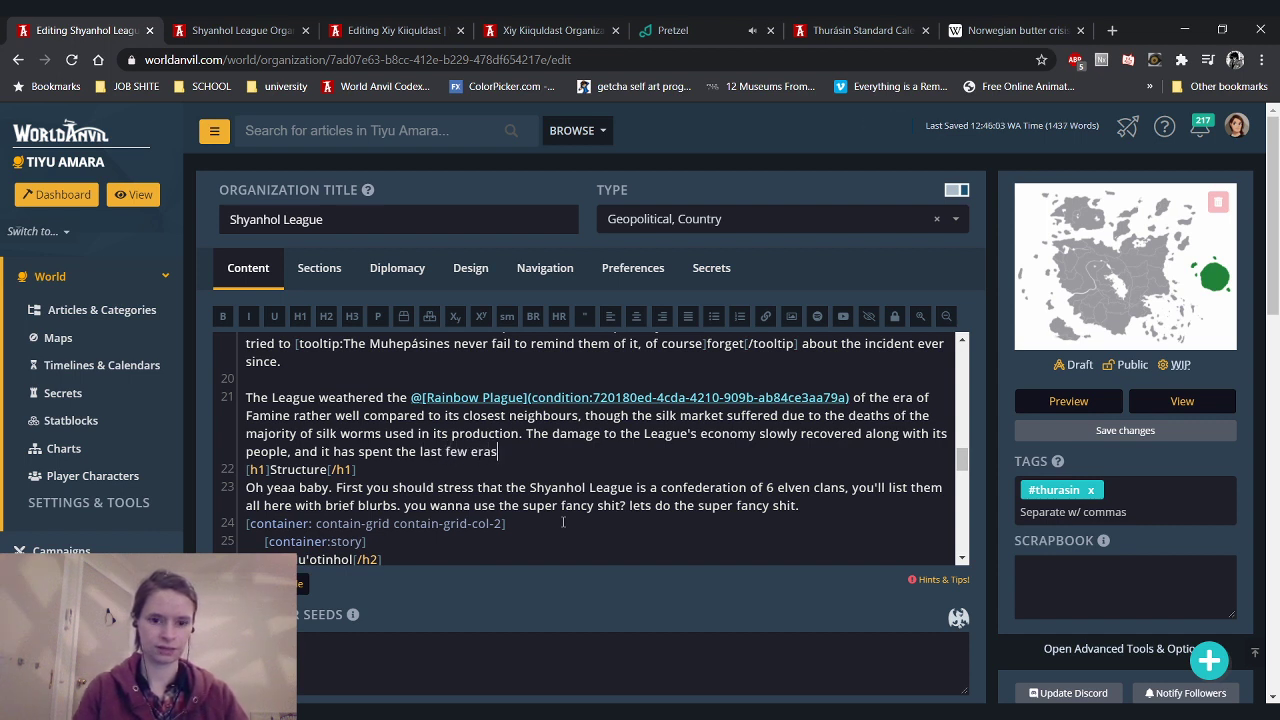
text( in peace )
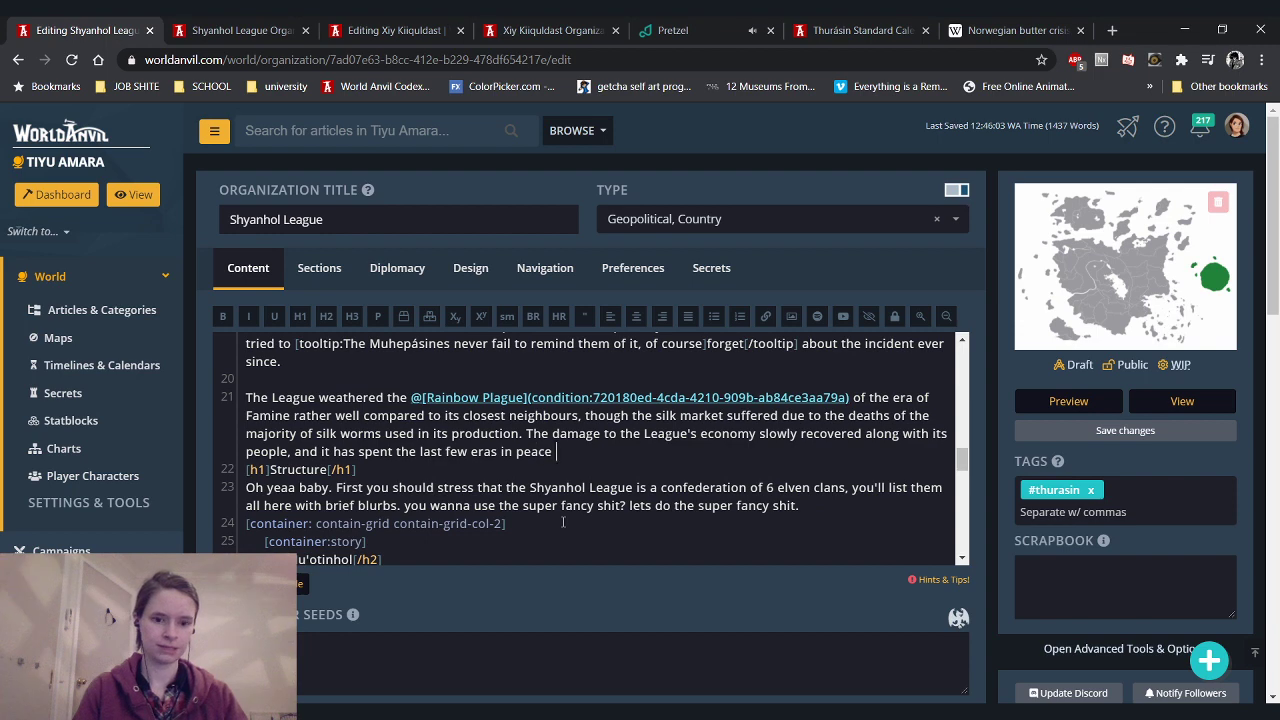
text(and prosperity.)
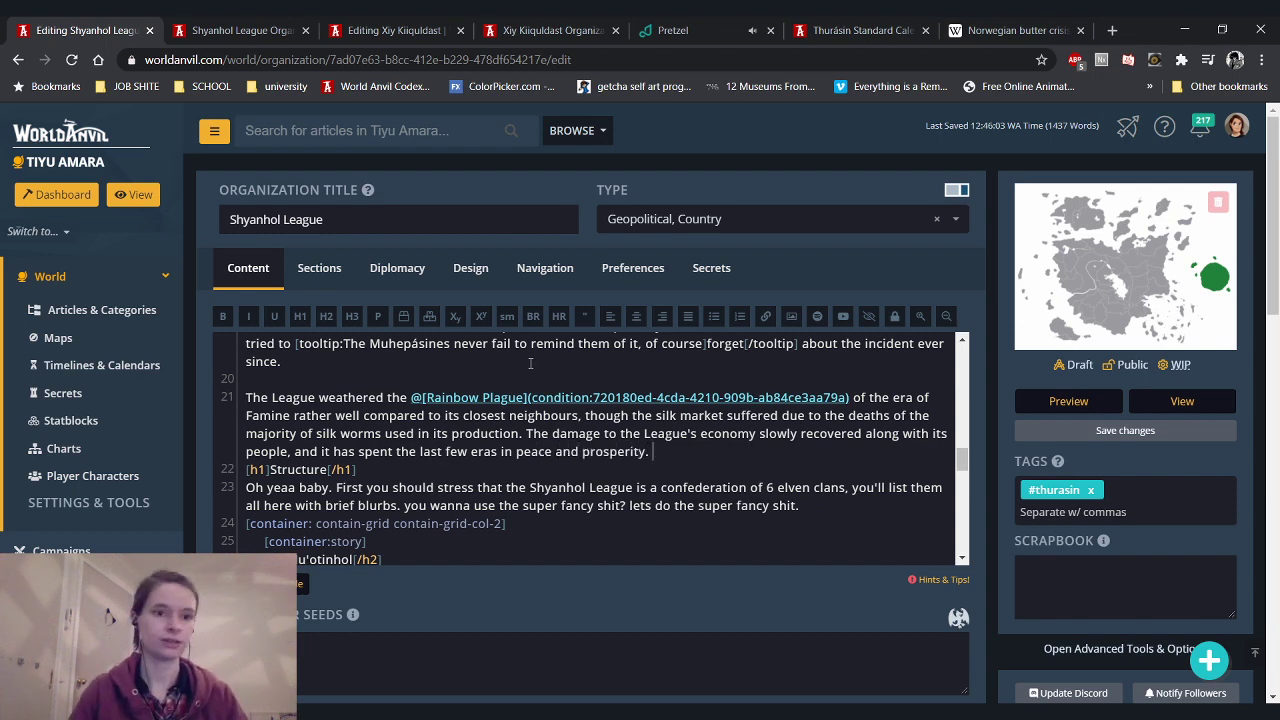
Reload the Shyanhol League article preview and review the history text down to the Structure section
click(177, 26)
click(76, 63)
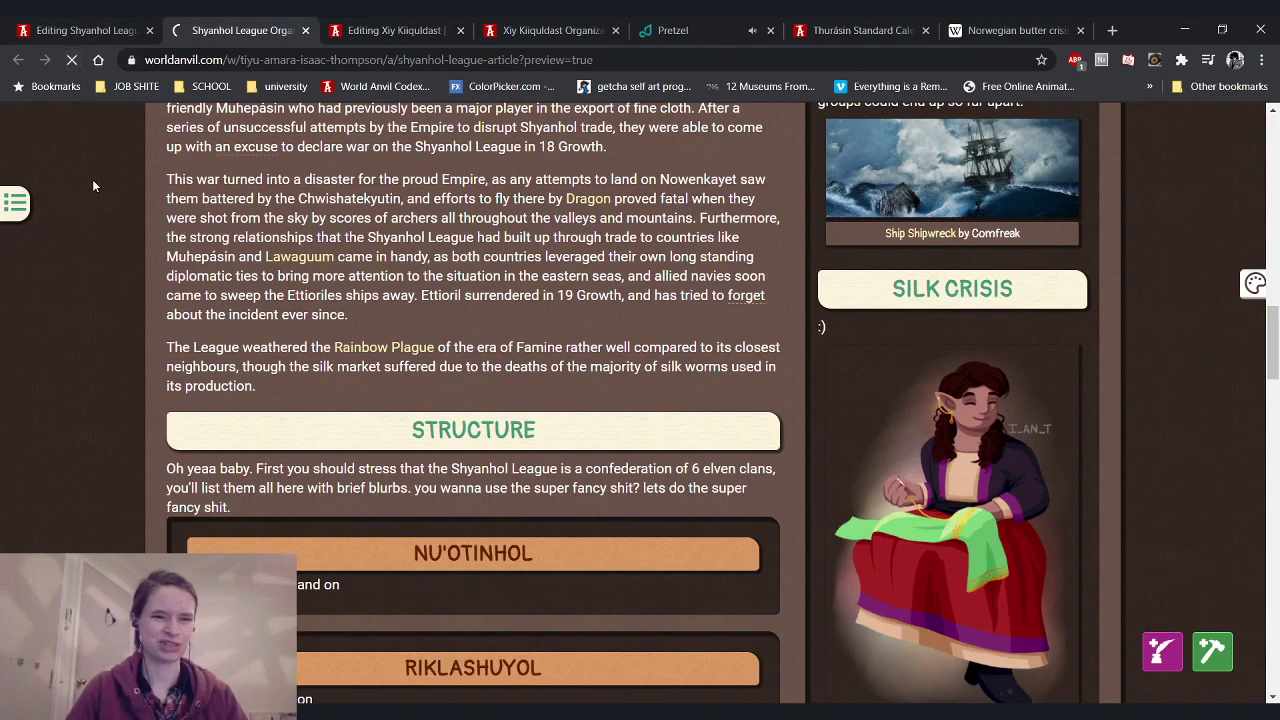
scroll(473, 400, down, 8)
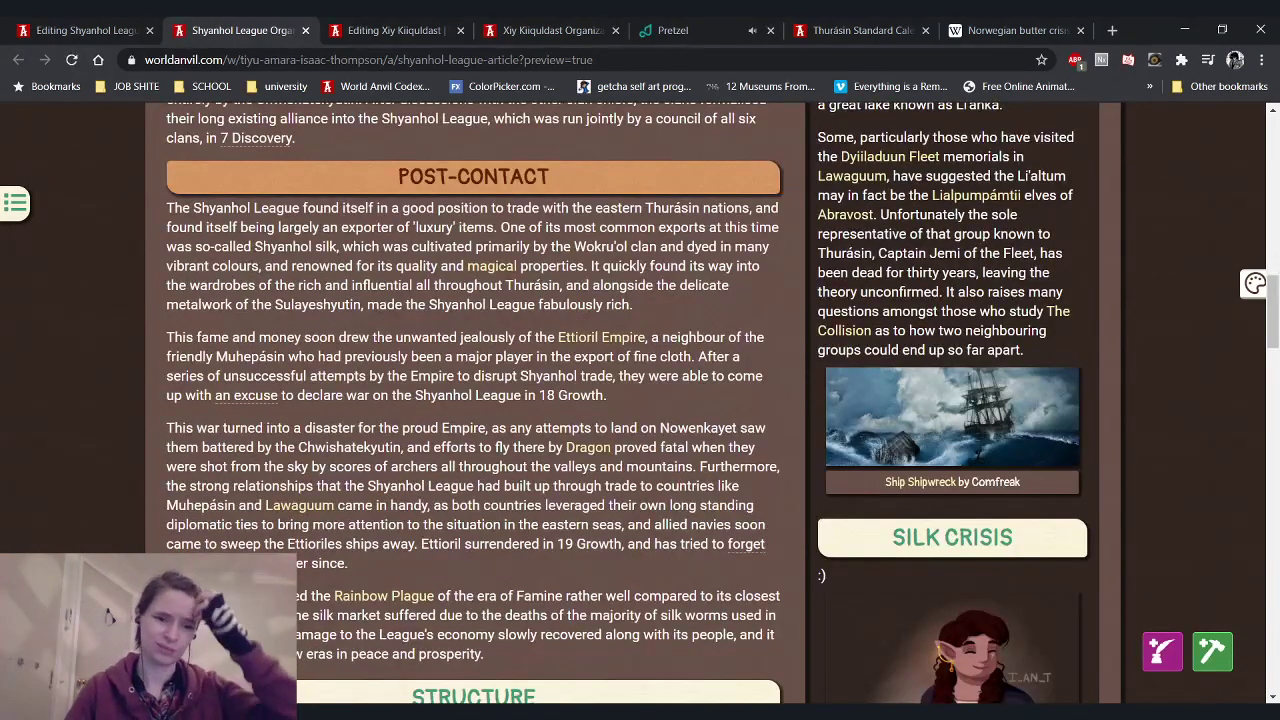
scroll(473, 400, down, 1)
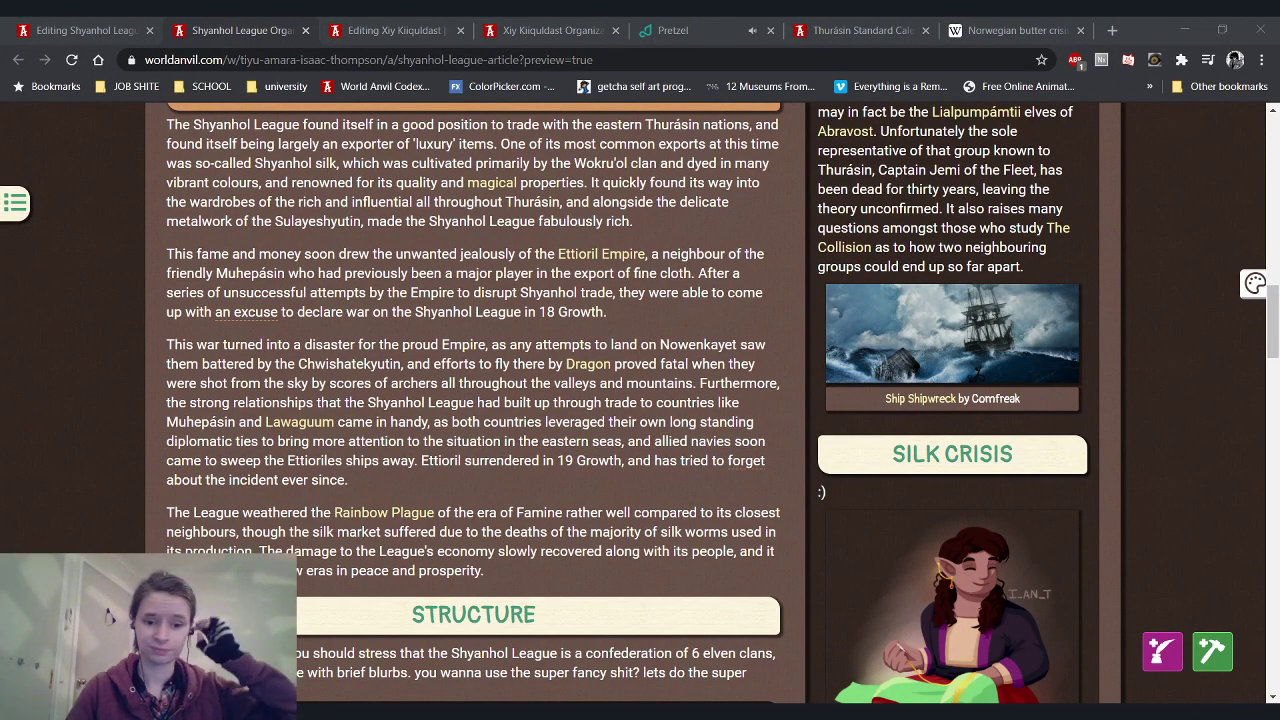
click(383, 672)
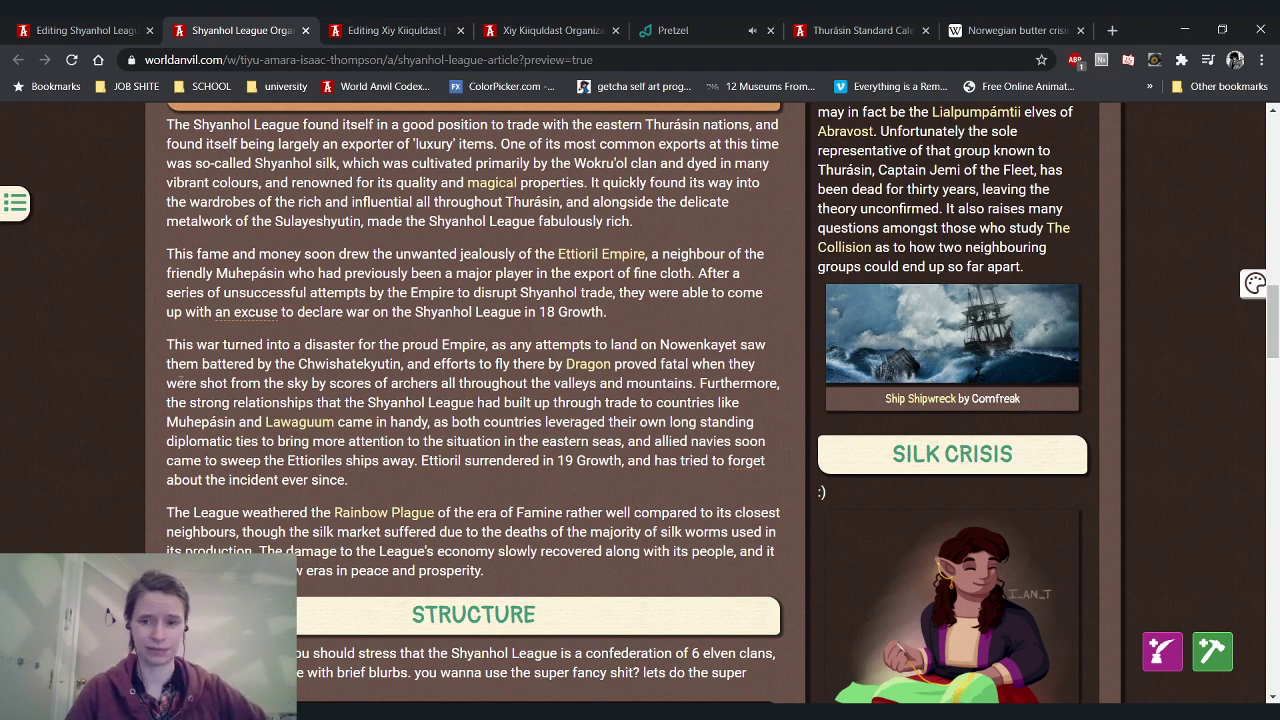
scroll(189, 414, down, 3)
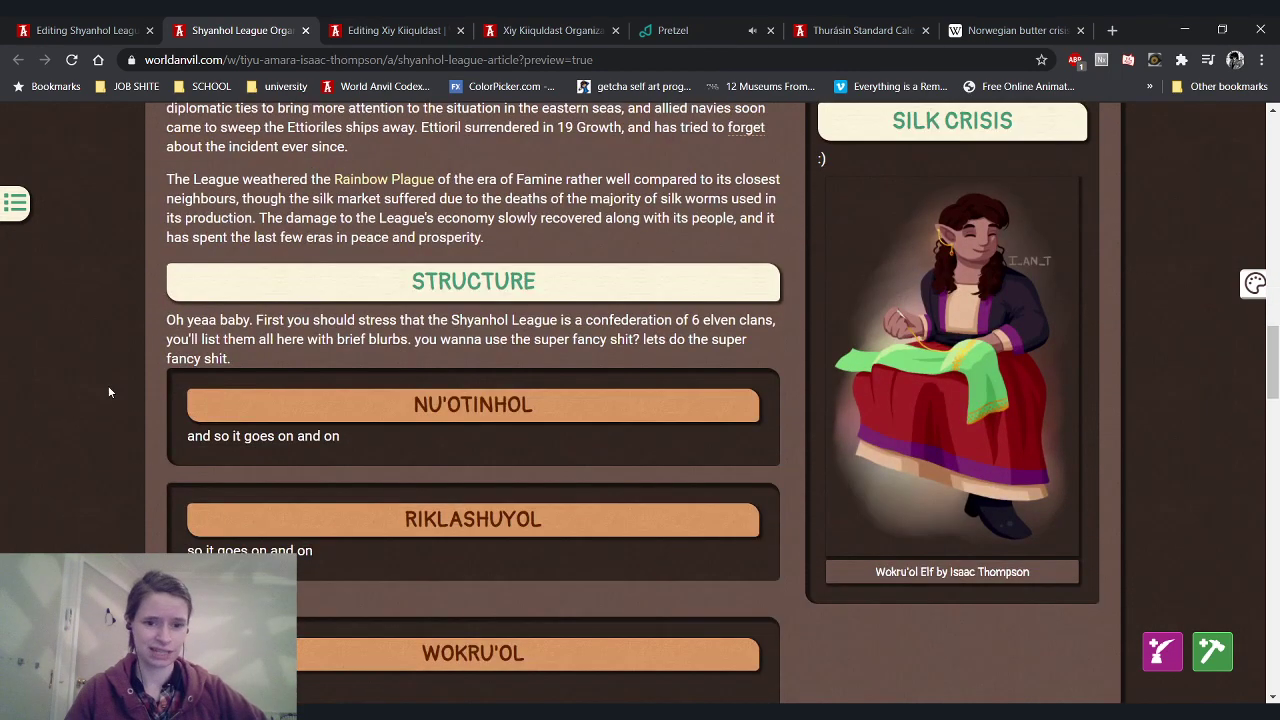
Examine the Structure section's clan containers in the article editor and compare them with their layout in the preview
click(62, 28)
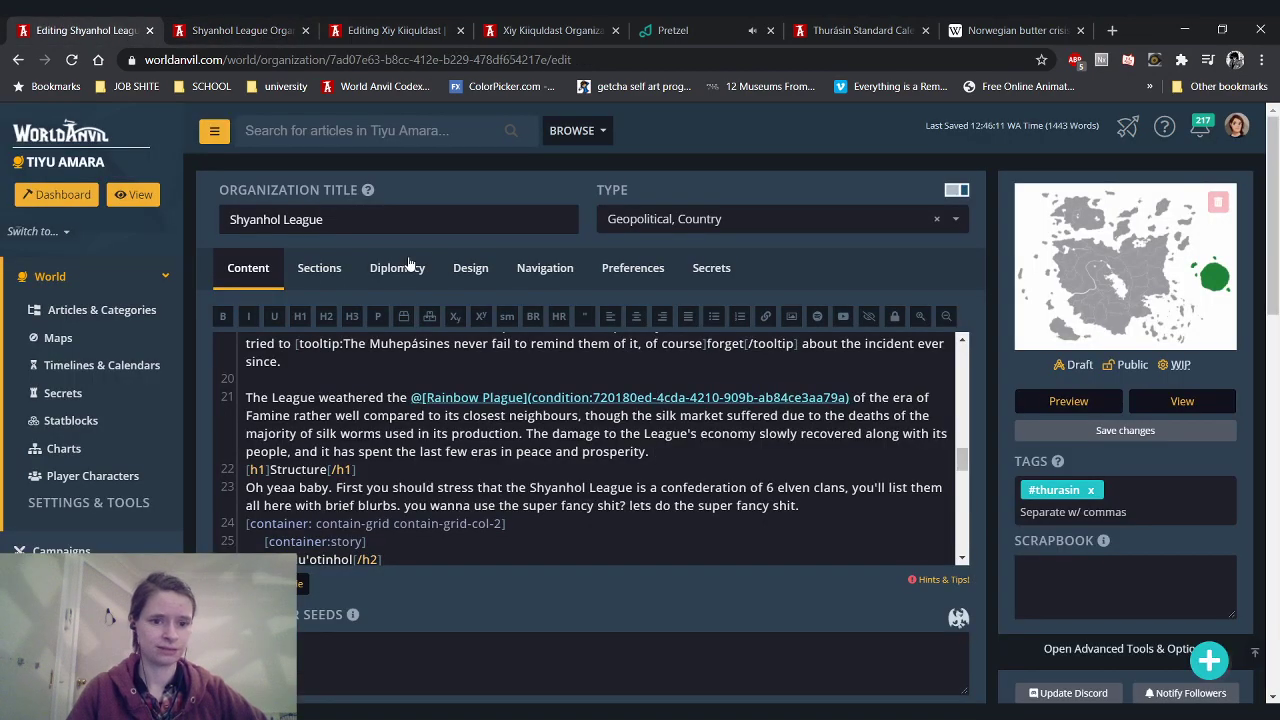
scroll(420, 300, down, 2)
scroll(425, 332, down, 3)
scroll(433, 277, up, 2)
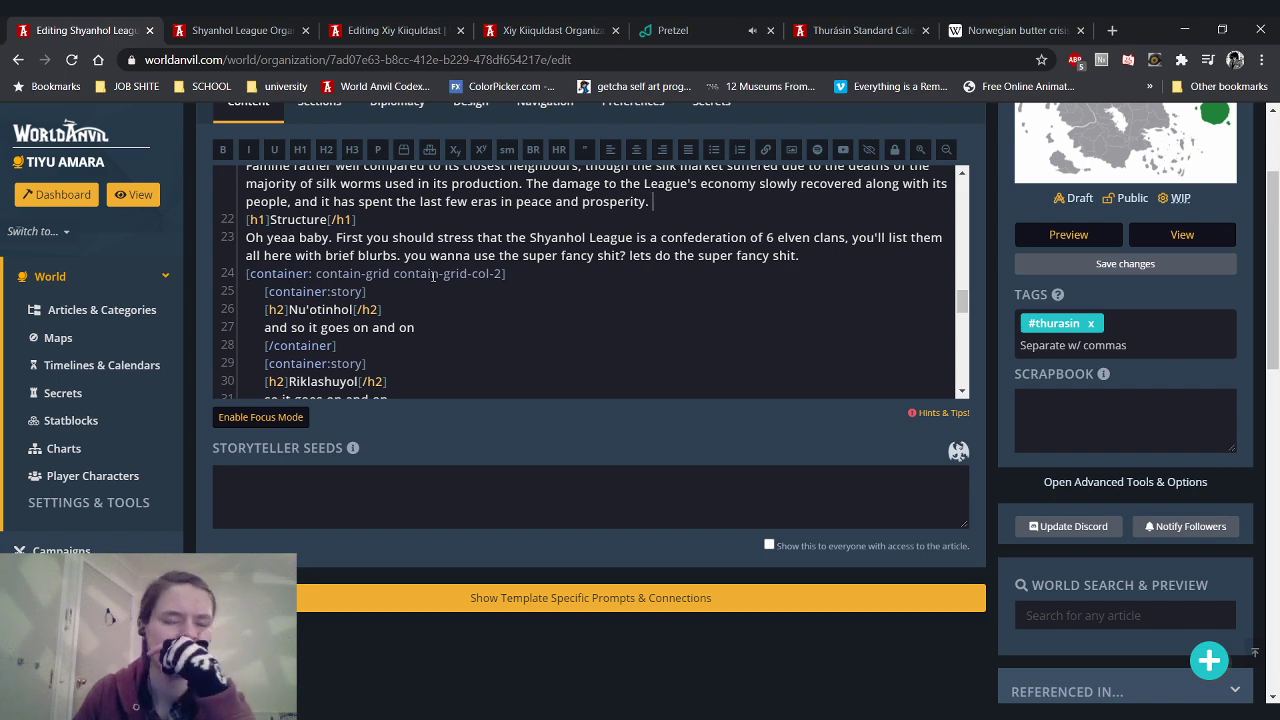
click(240, 30)
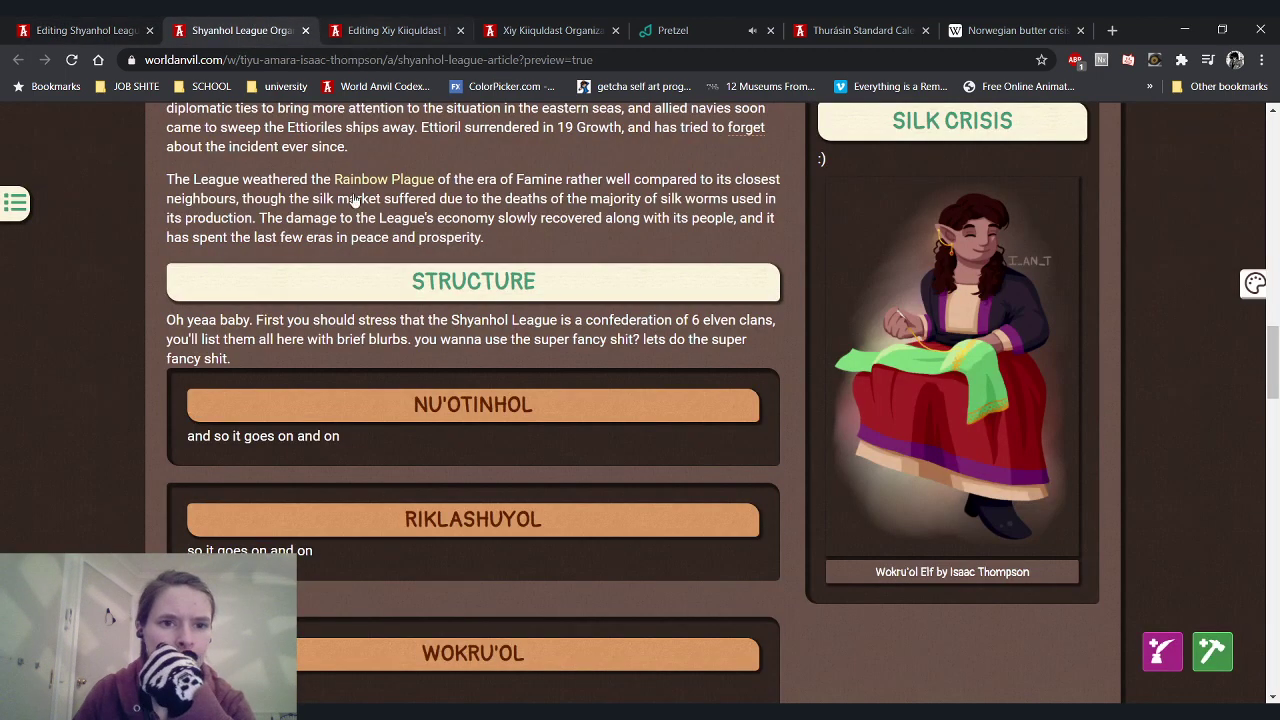
scroll(450, 350, down, 2)
drag(330, 235, 627, 395)
click(630, 400)
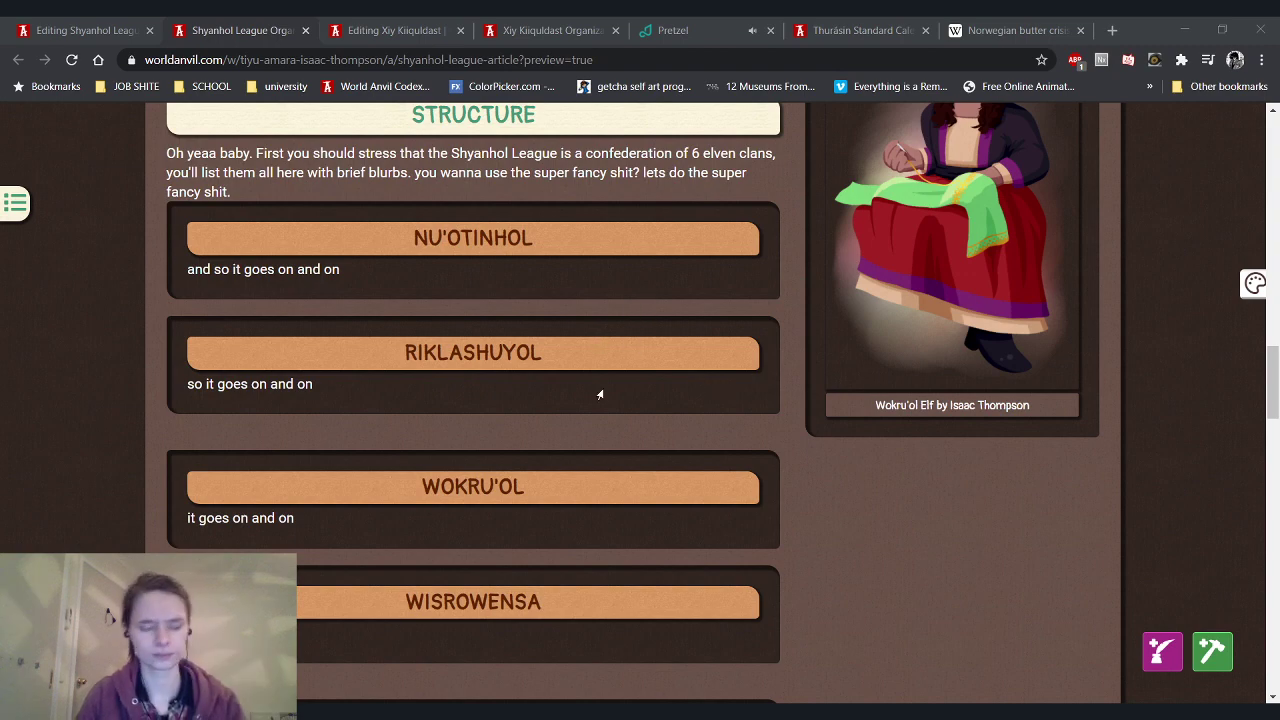
In the article editor, insert a three-column contain-grid below the Chwishatekyutin container and give all three inner containers the story class
click(85, 30)
scroll(318, 294, down, 10)
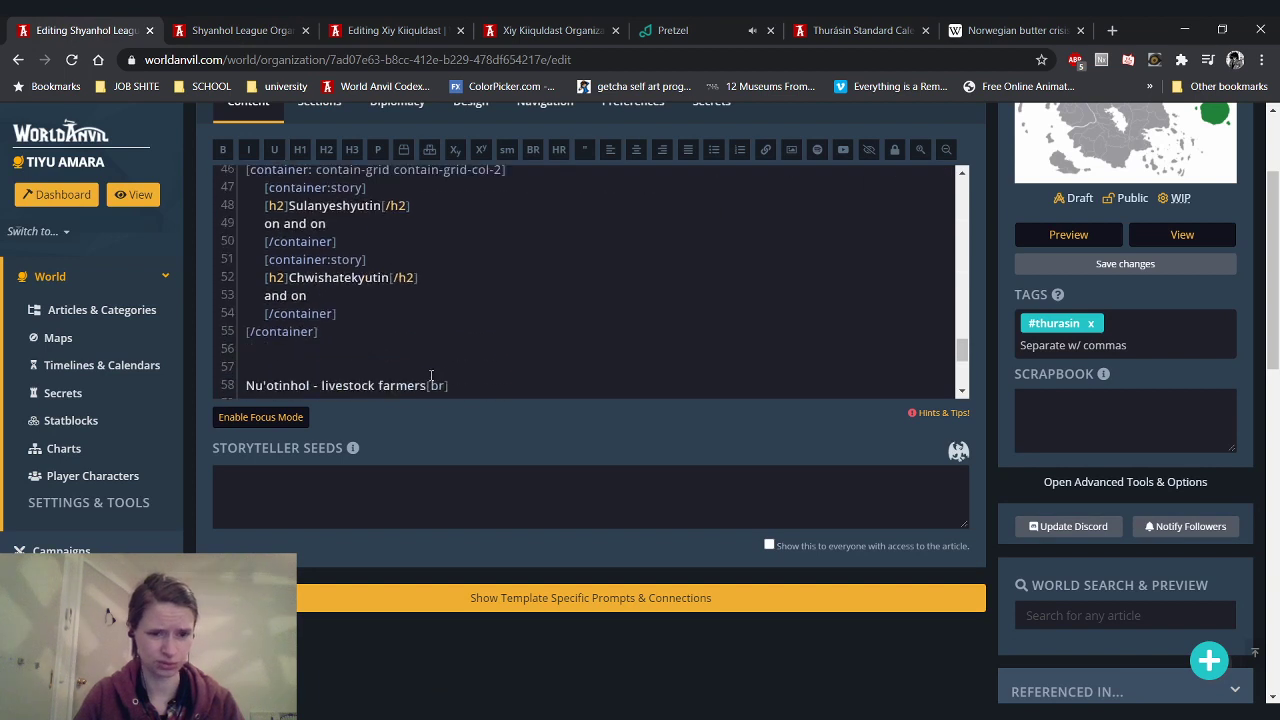
text([container: contain-grid contain-grid-col-3]   [container:tagclassesgohere]Text[/container]   [container:tagclassesgohere]Text[/container]   [container:tagclassesgohere]Text[/container] [/container])
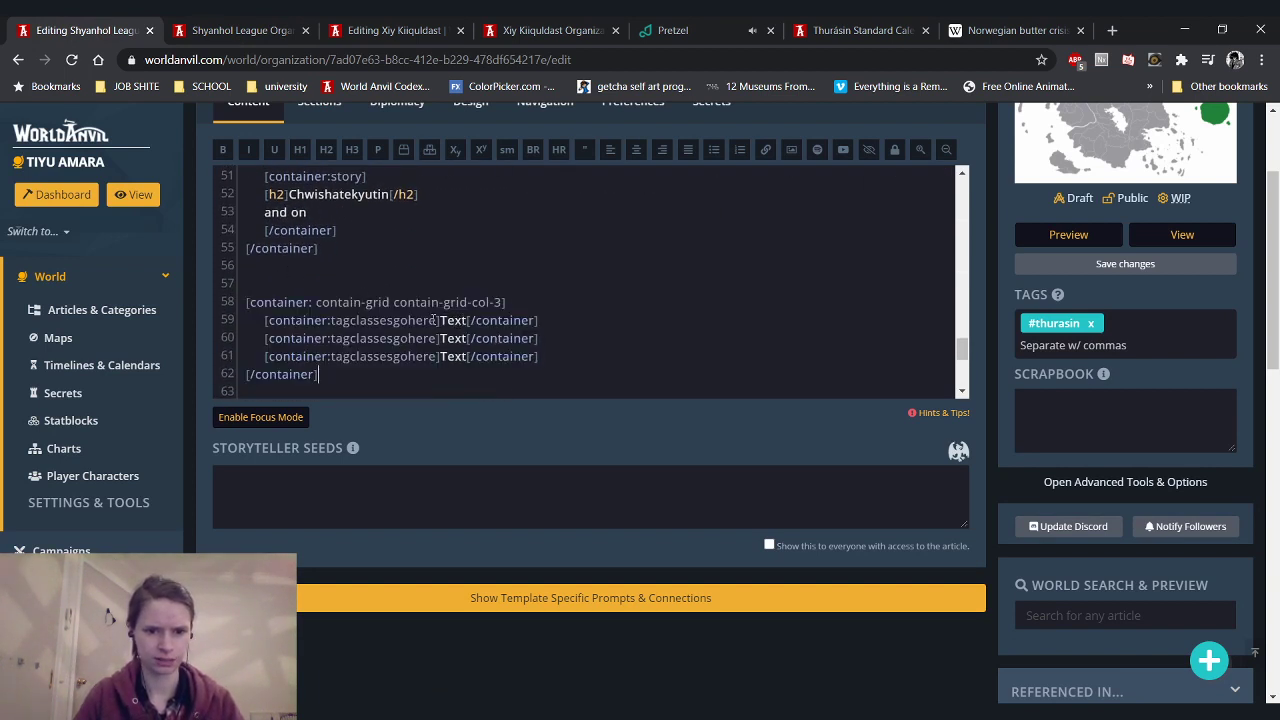
drag(436, 320, 331, 322)
text(sto)
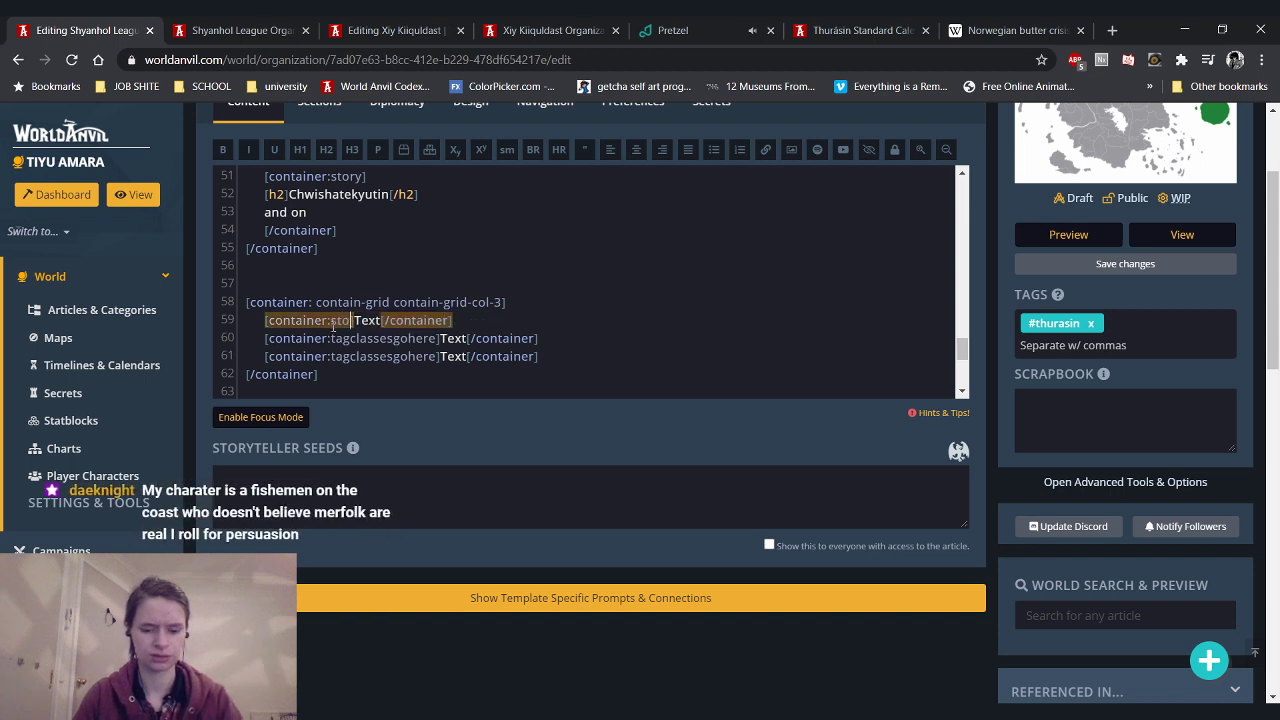
text(ry)
drag(437, 338, 331, 340)
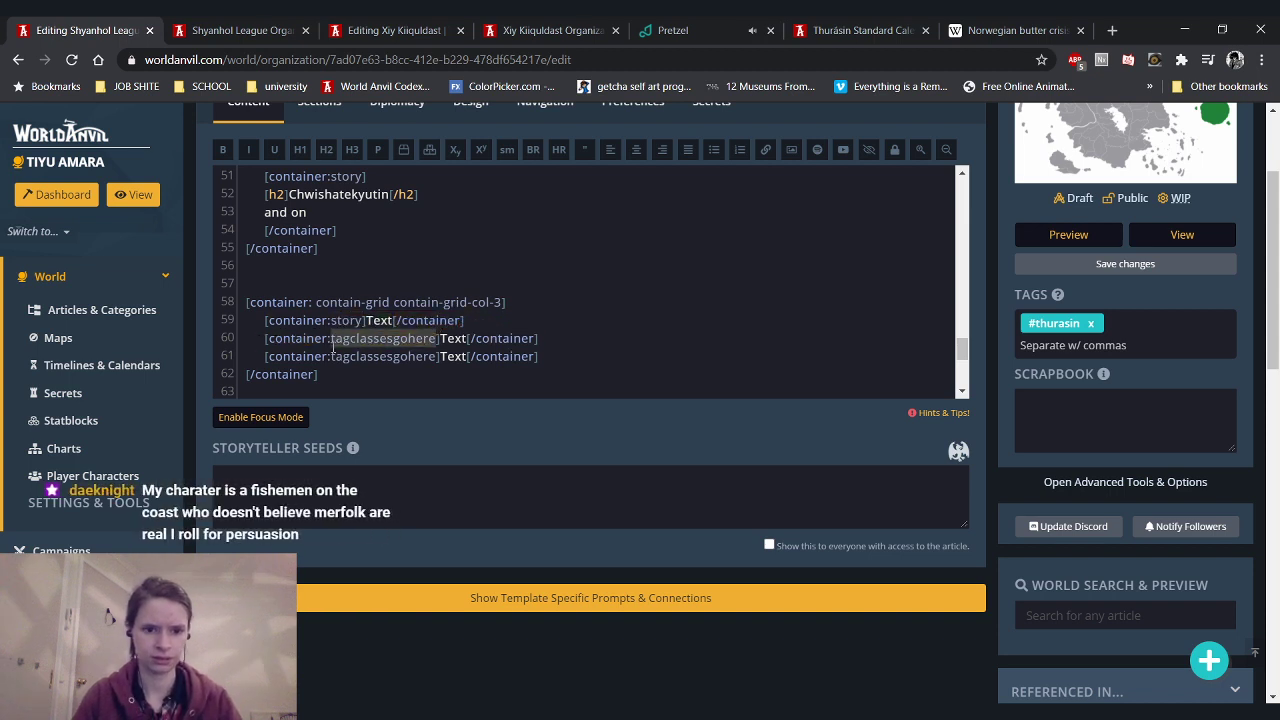
text(story)
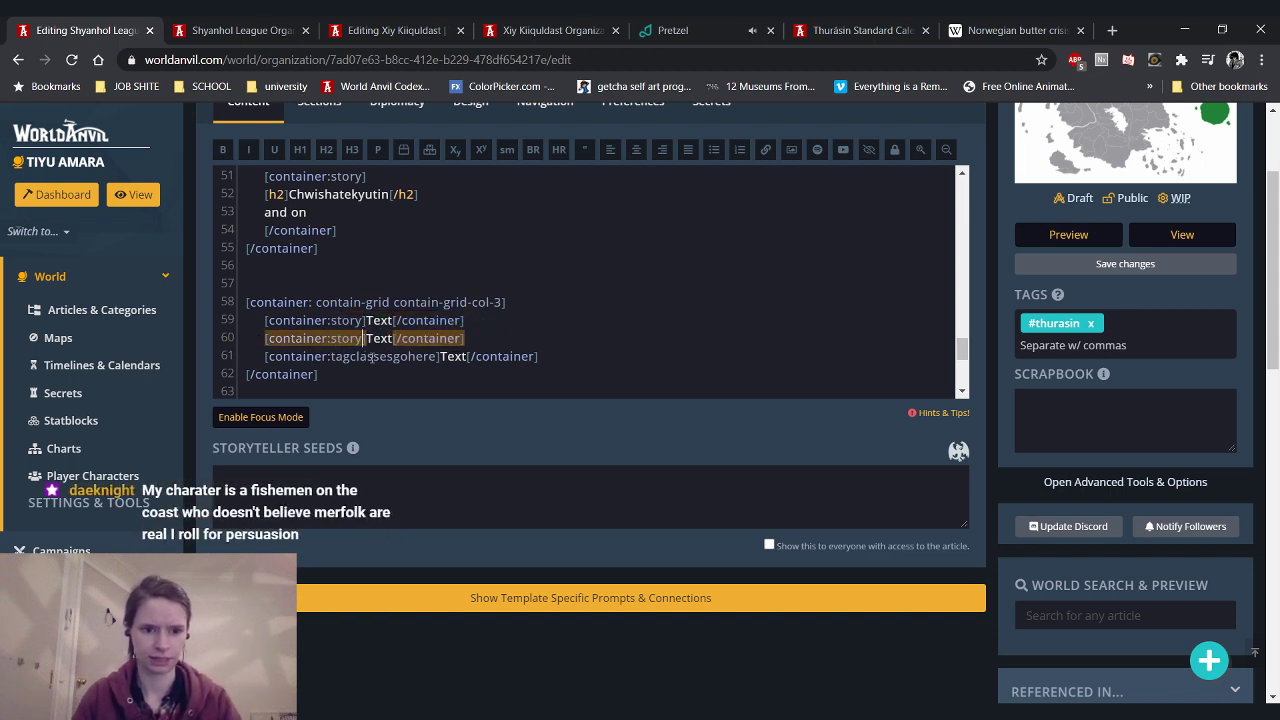
drag(437, 356, 331, 356)
text(sto)
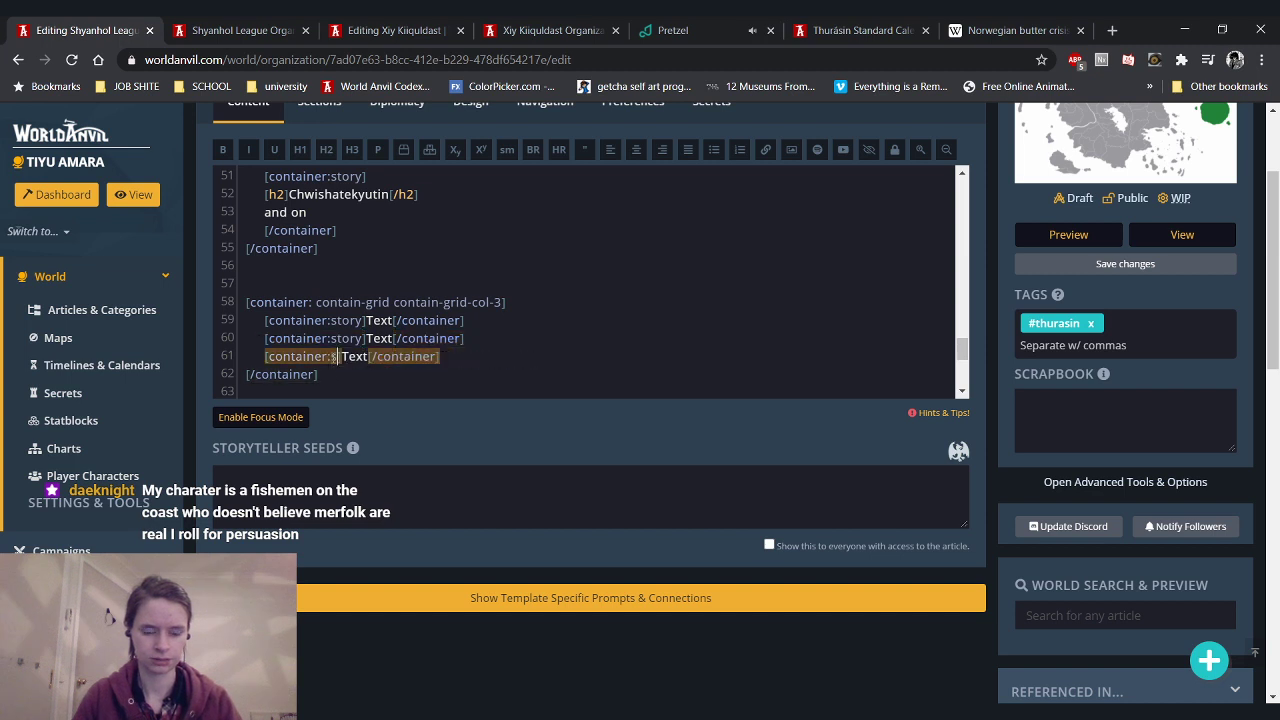
text(ry)
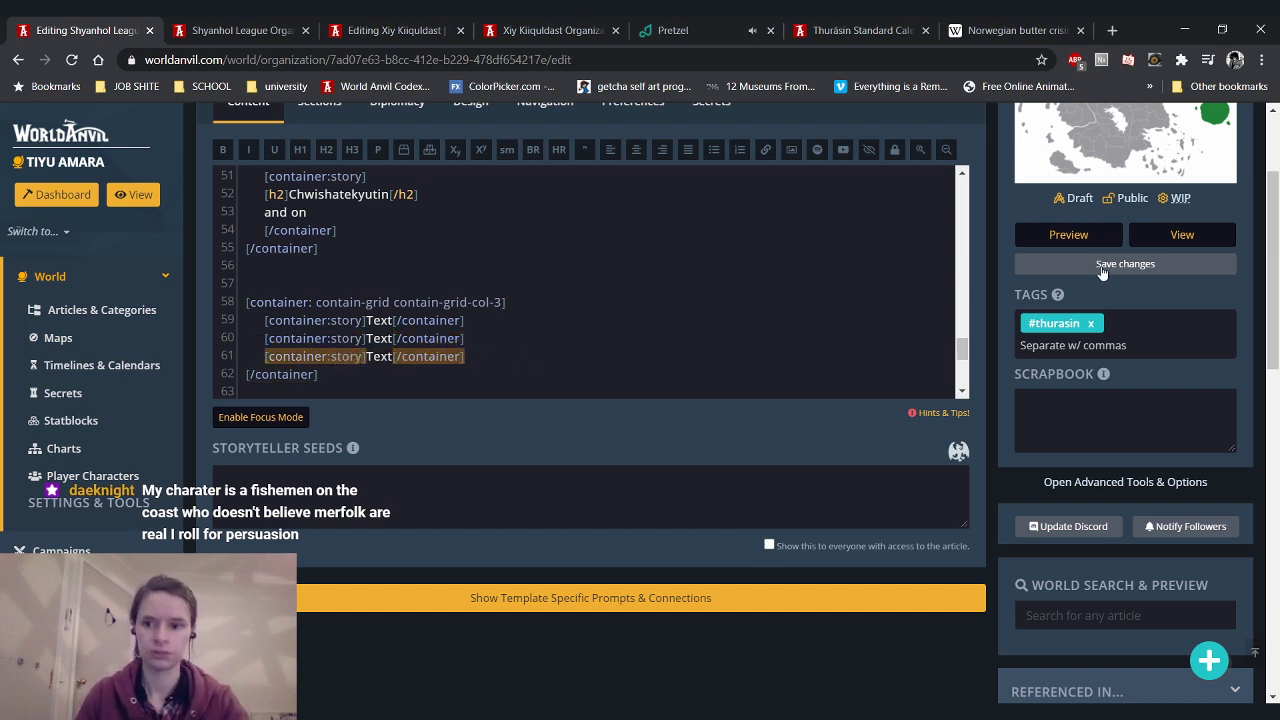
Reload the Shyanhol League article preview and check how the three-column test grid renders below the clan containers
click(258, 22)
scroll(110, 238, down, 5)
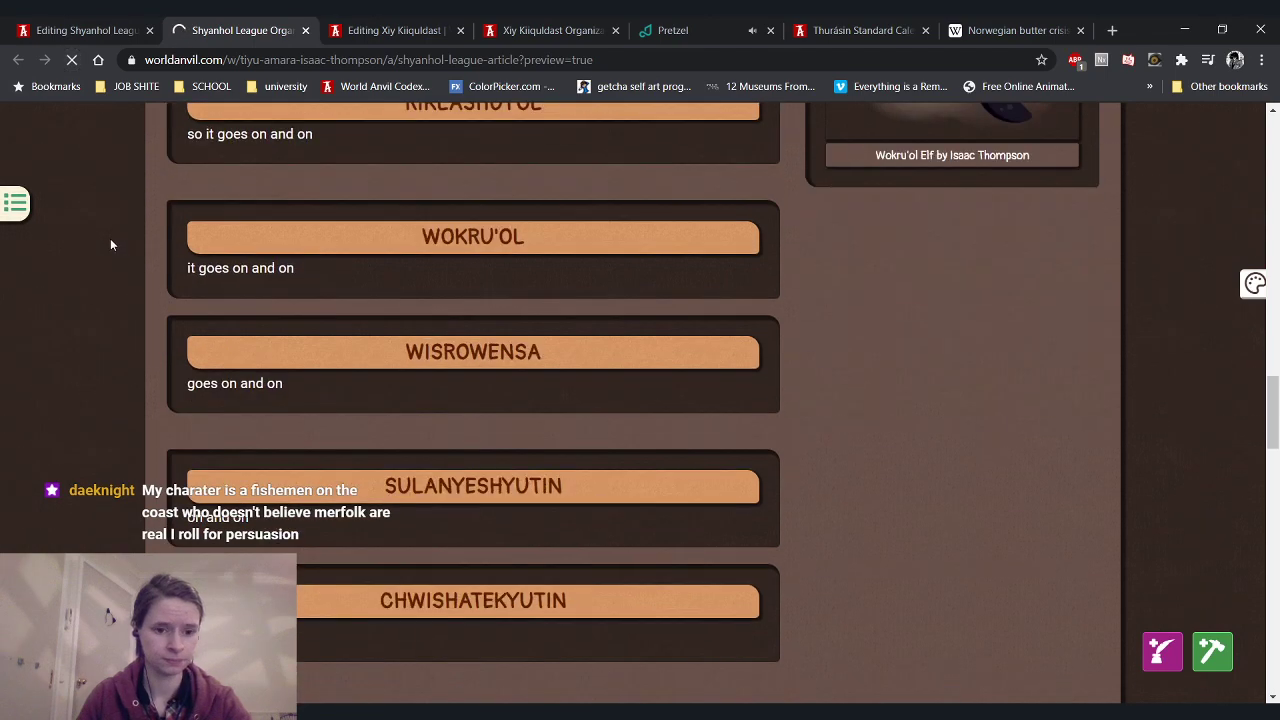
scroll(111, 245, down, 2)
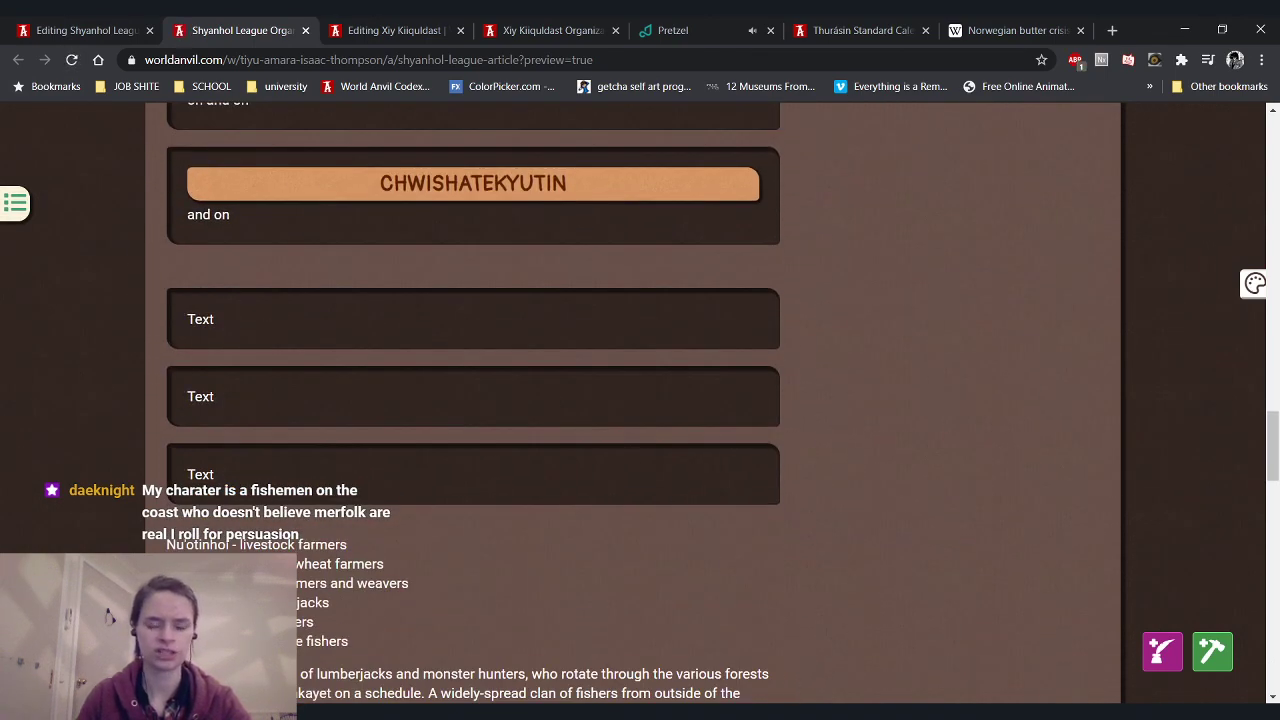
Update the Styles code in the preview's CSS editor so that container grids display side by side in columns, and save the changes
click(1255, 283)
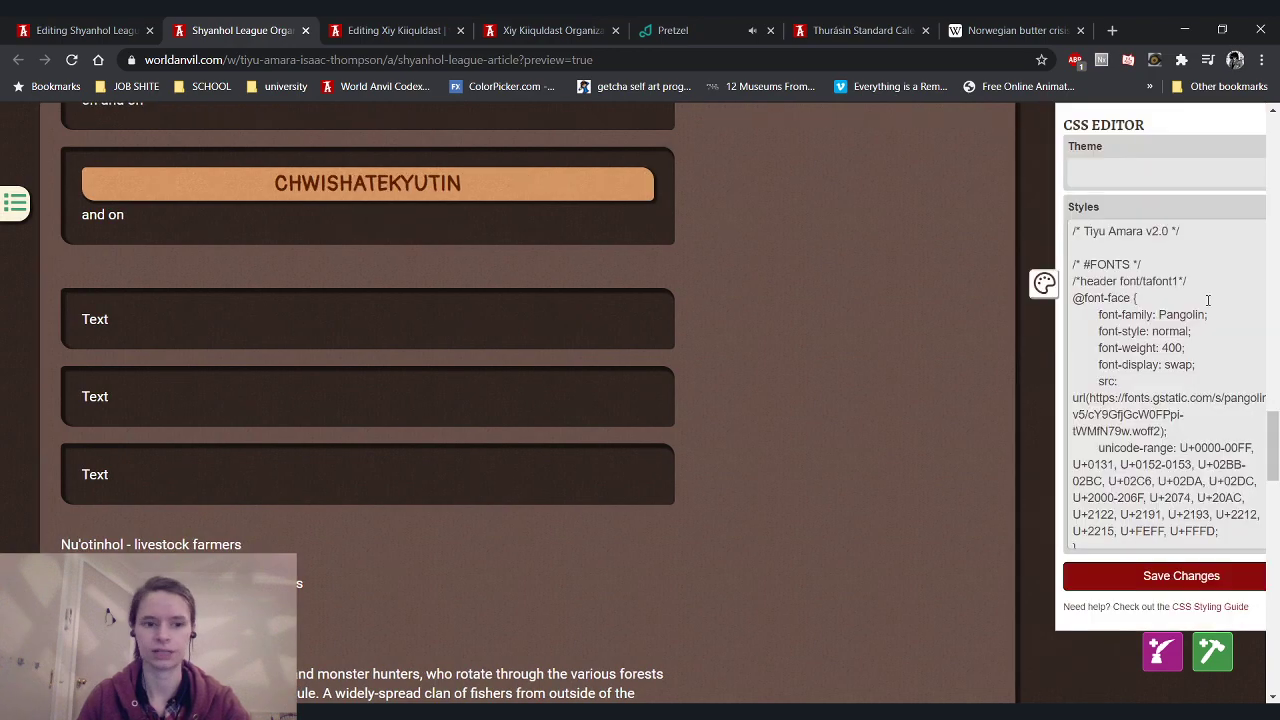
scroll(1158, 414, down, 5)
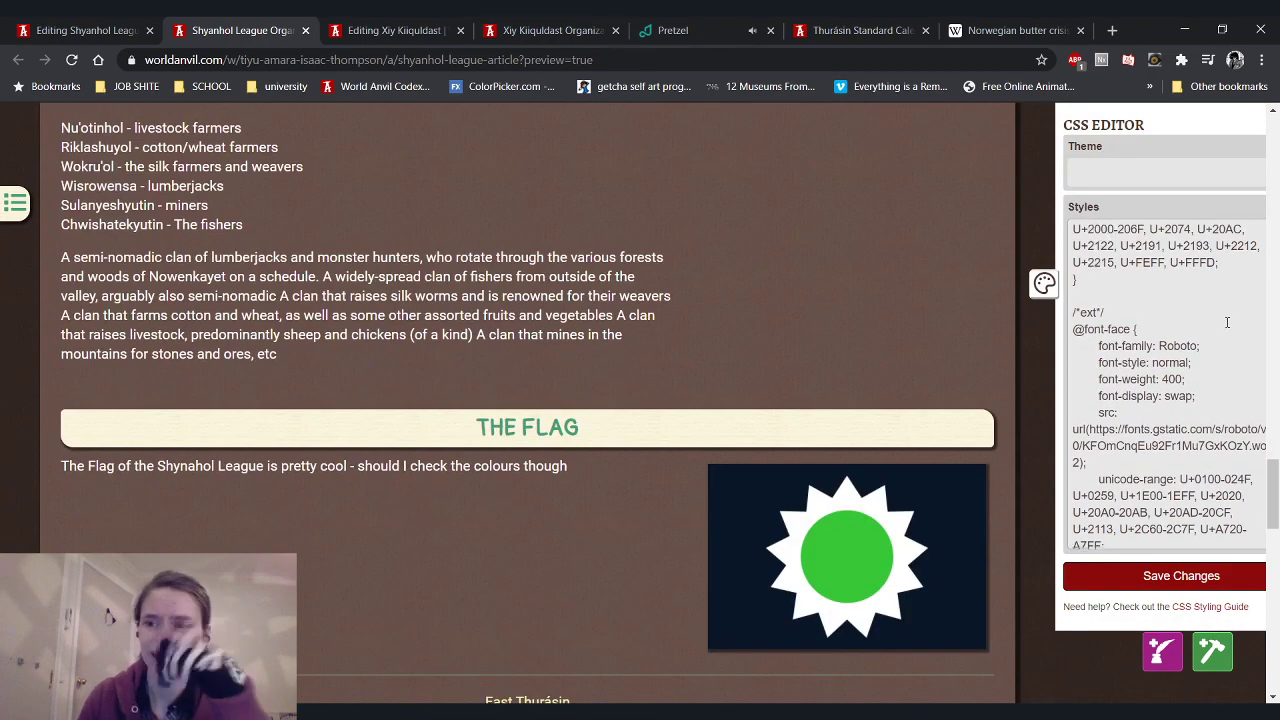
scroll(1224, 323, down, 10)
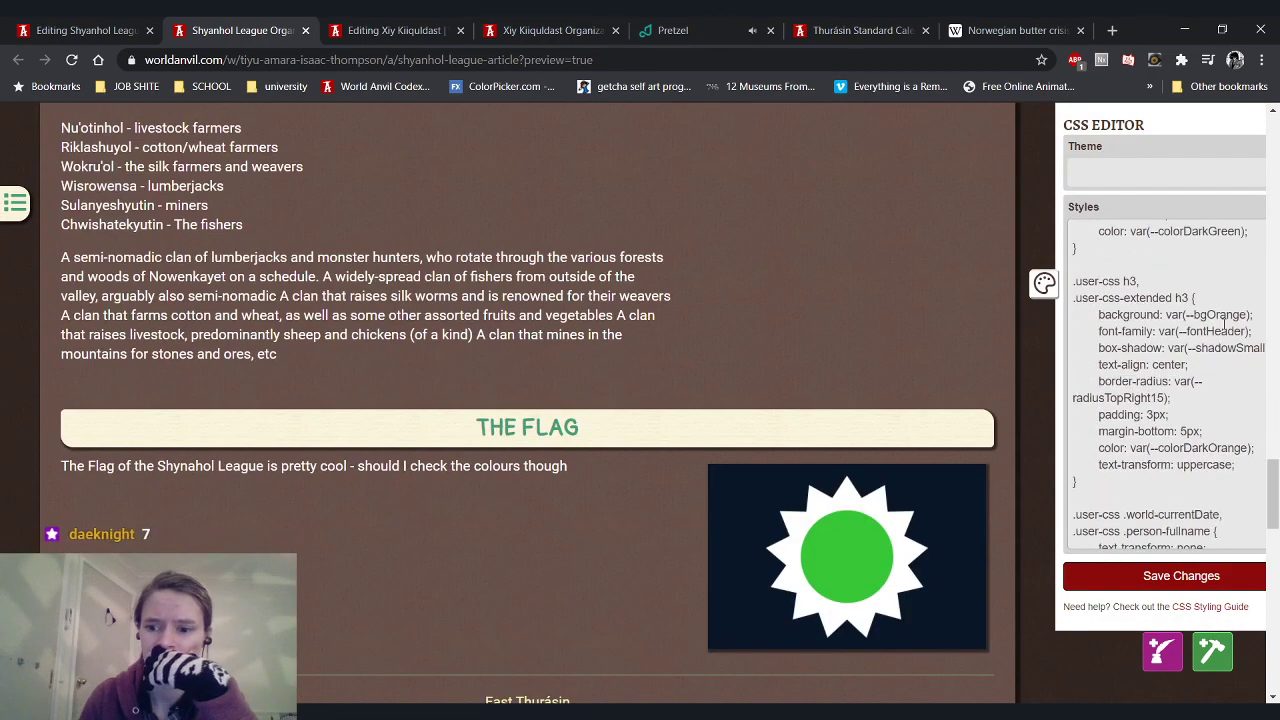
scroll(1224, 323, down, 10)
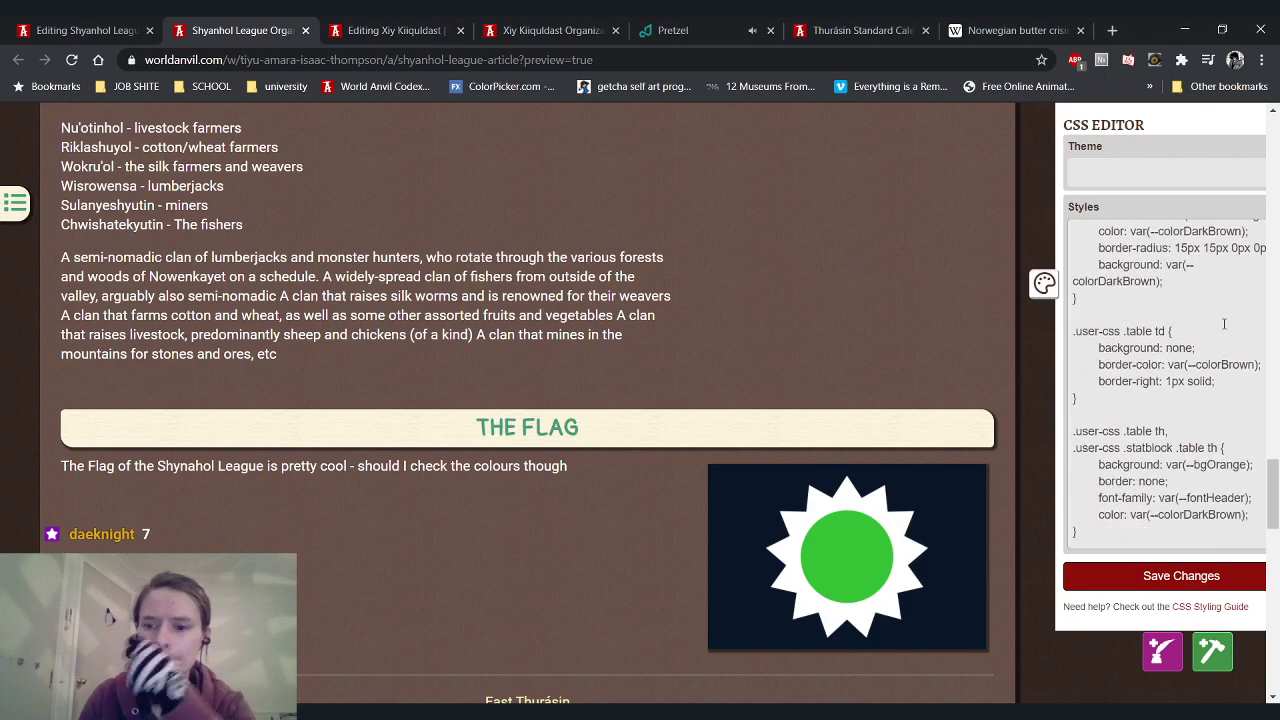
scroll(1224, 323, down, 10)
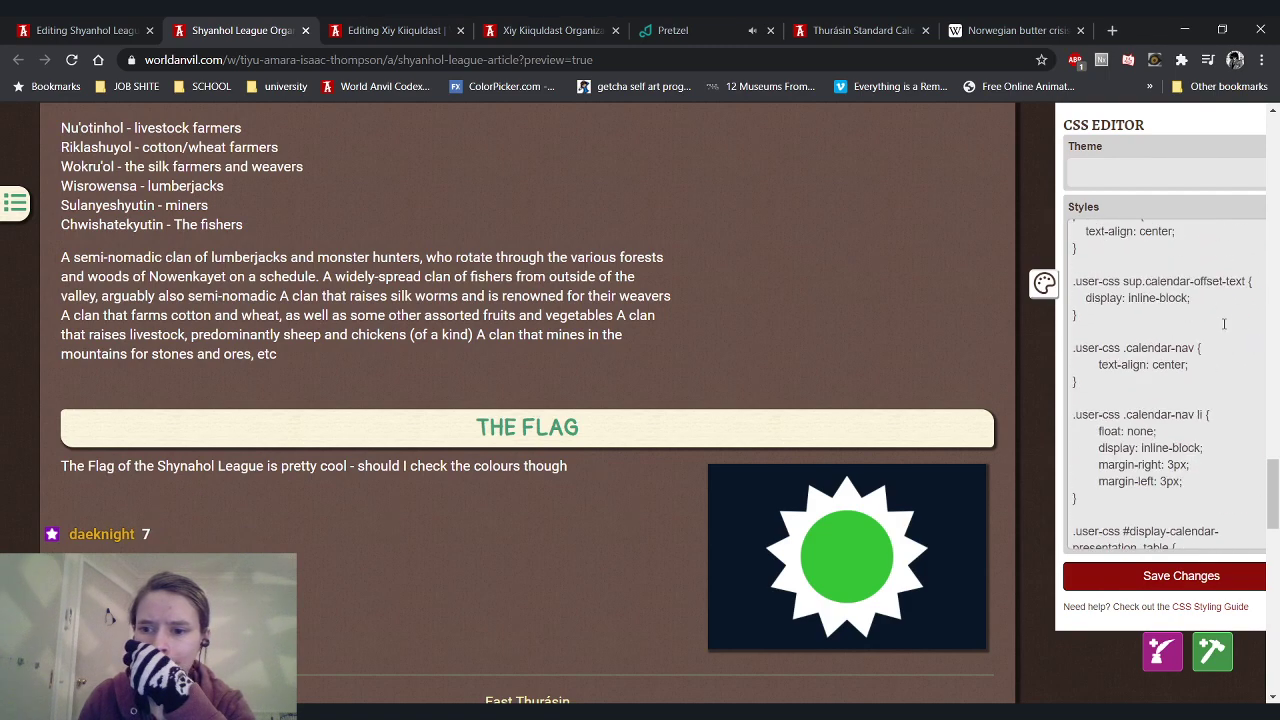
scroll(1224, 323, down, 10)
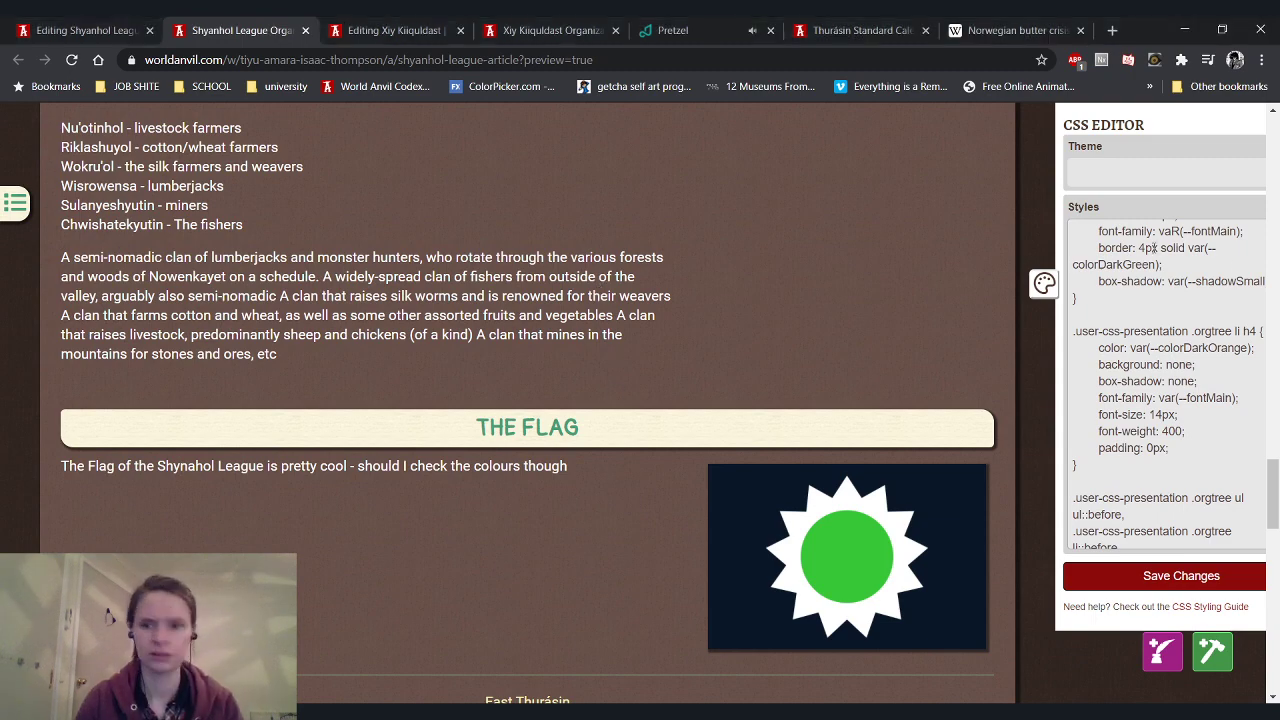
click(1235, 268)
scroll(1235, 268, down, 5)
scroll(446, 427, up, 5)
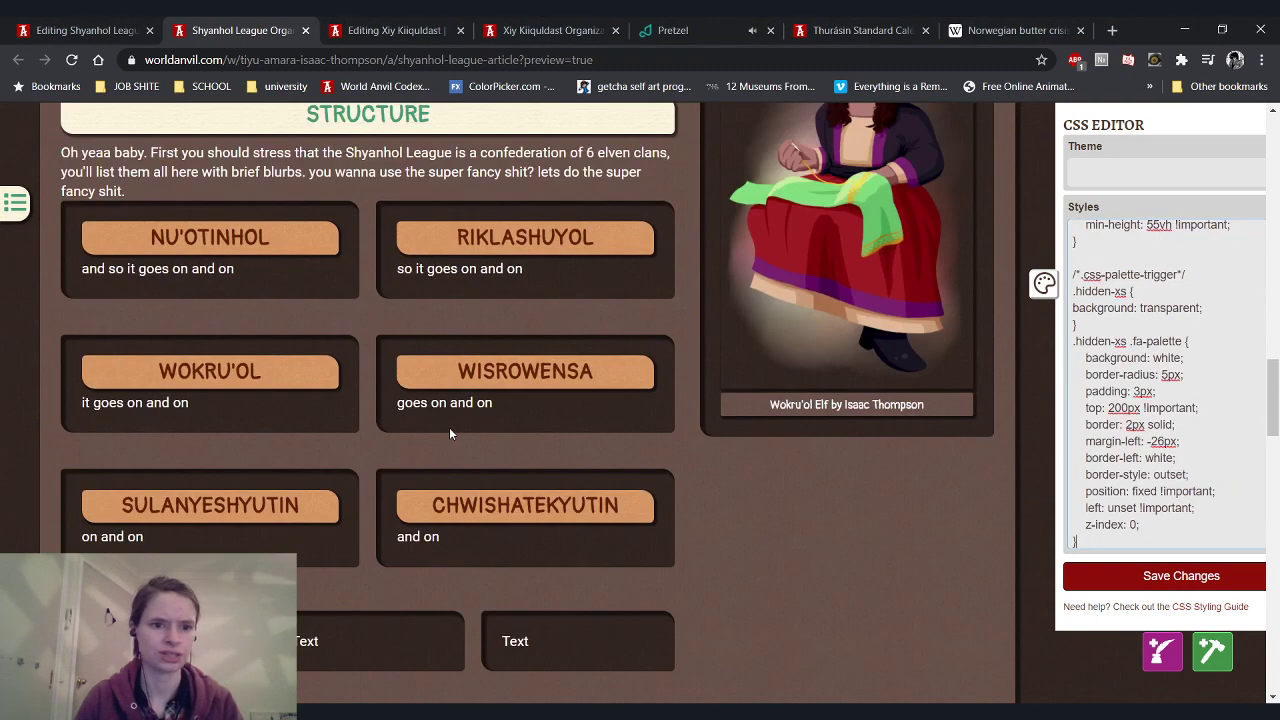
click(1112, 580)
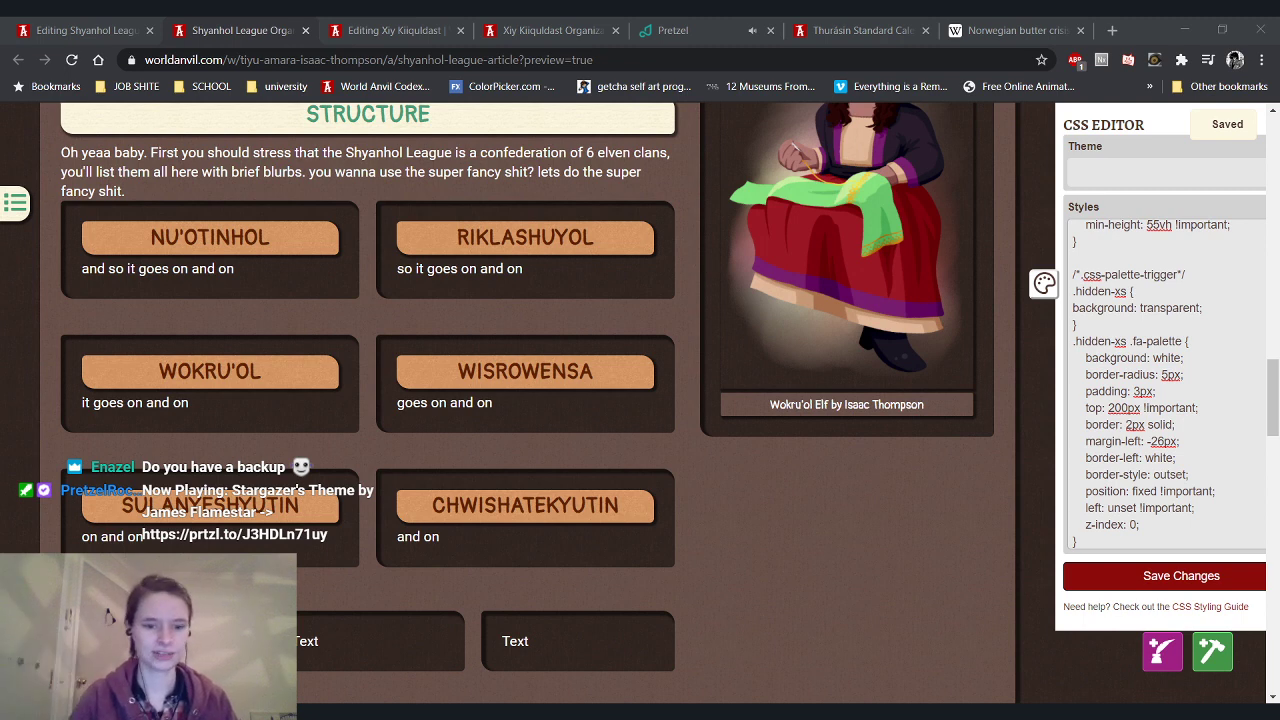
key(alt+Tab)
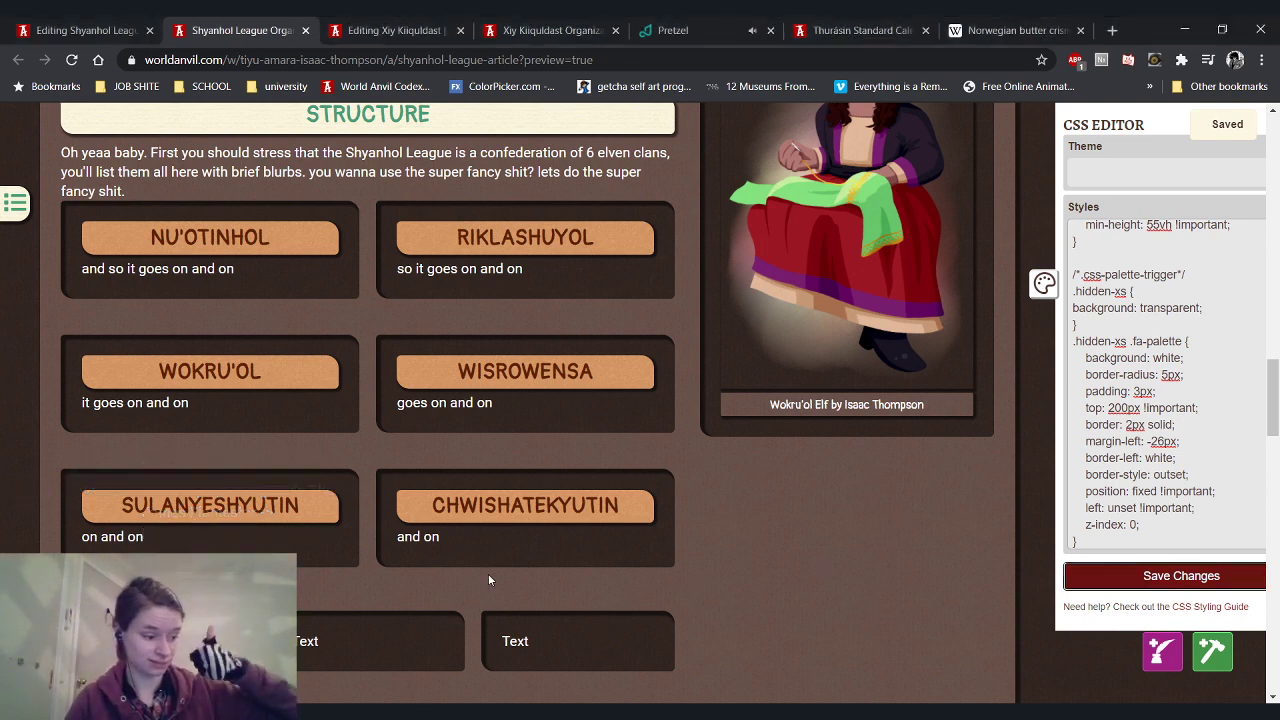
In the article editor, remove the three-column test grid between the clan containers and the clan occupation list
click(97, 31)
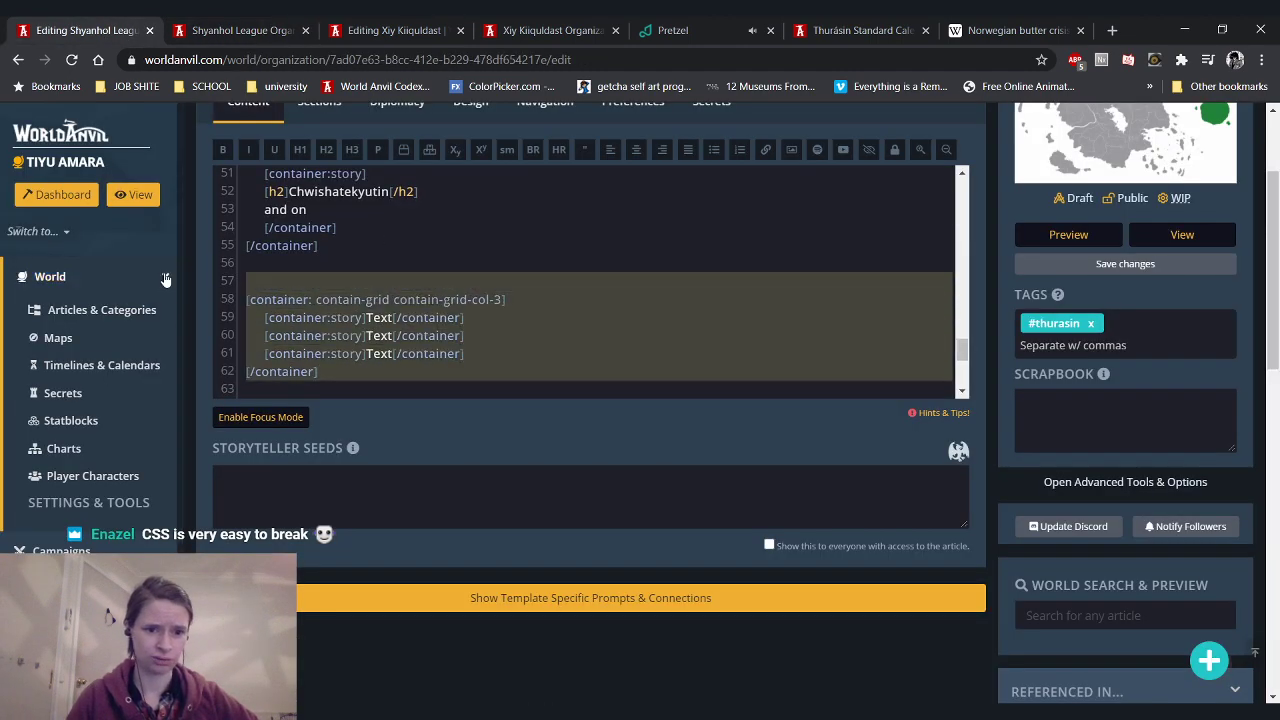
text(Nu'otinhol - livestock farmers[br] Riklashuyol - cotton/wheat farmers[br] Wokru'ol - the silk farmers and weavers[br] Wisrowensa - lumberjacks[br] Sulanyeshyutin - miners[br] Chwishatekyutin - The fishers[br])
scroll(377, 287, up, 1)
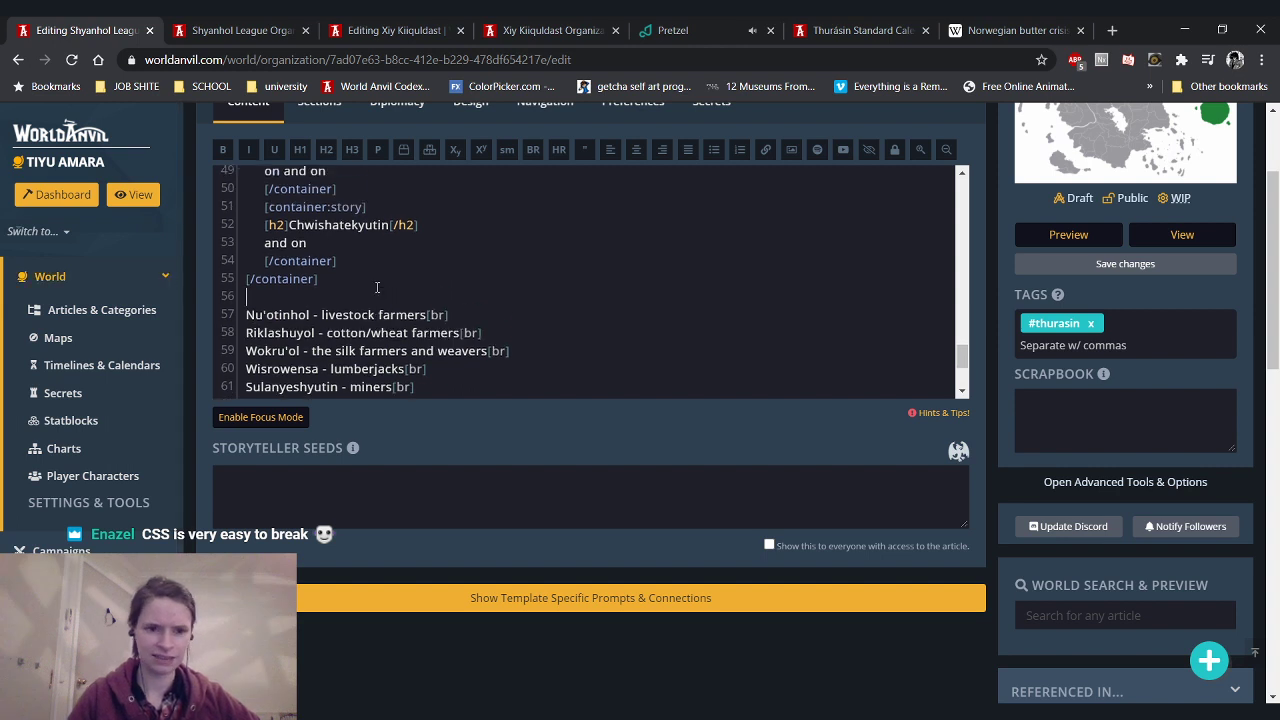
Delete the [br] lines above the Sulanyeshyutin and Wokru'ol container grids in the Structure section
scroll(377, 287, up, 3)
scroll(383, 302, up, 2)
click(218, 311)
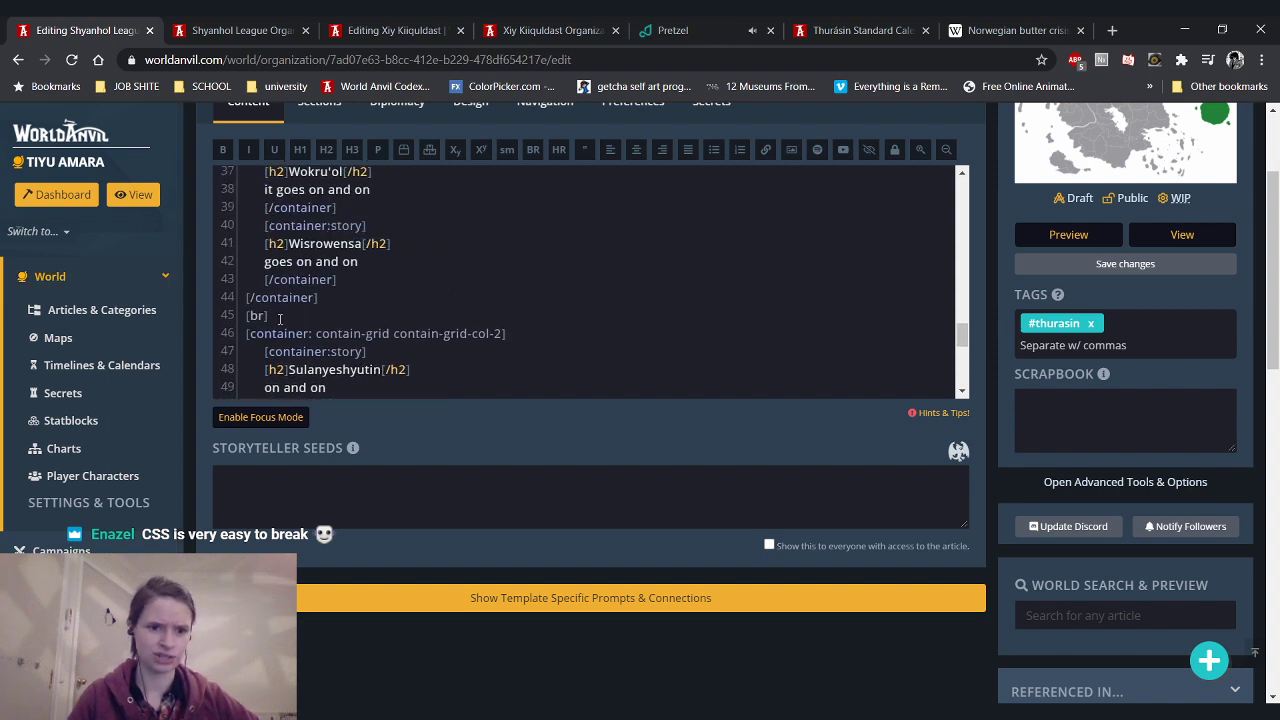
key(BackSpace)
key(BackSpace)
key(BackSpace)
key(BackSpace)
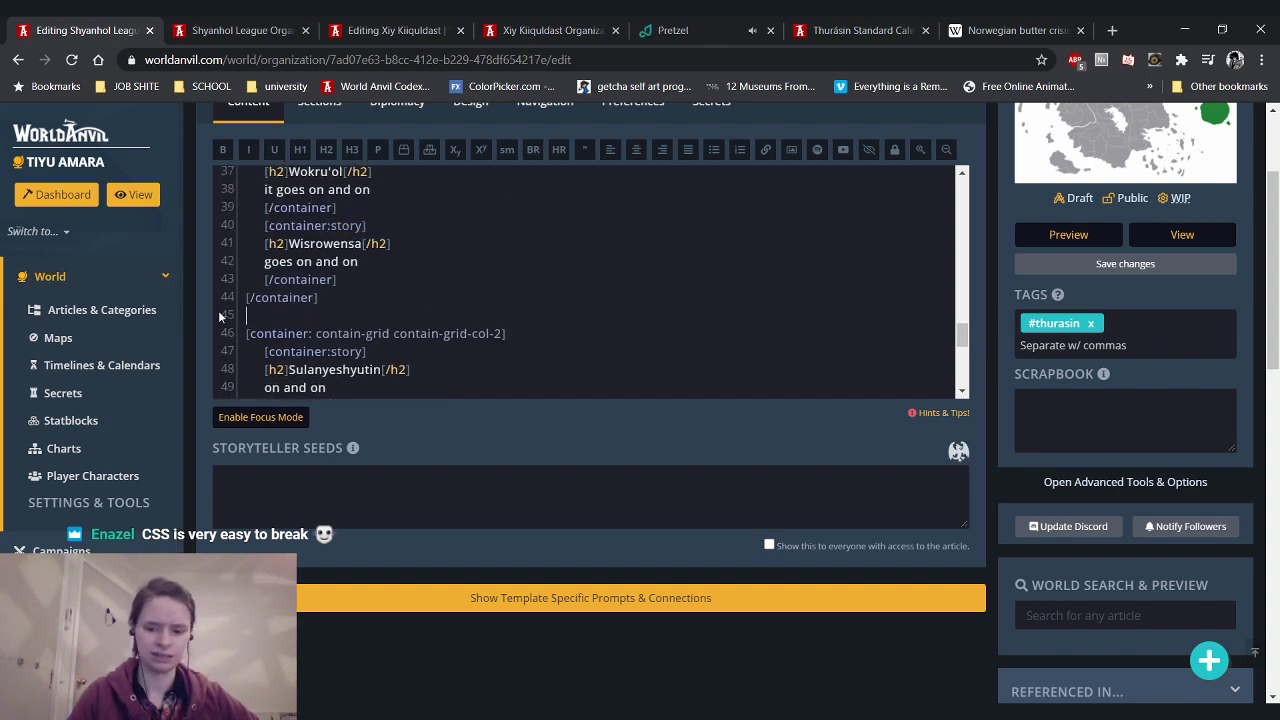
scroll(218, 310, up, 3)
click(213, 278)
key(BackSpace)
key(BackSpace)
key(BackSpace)
key(BackSpace)
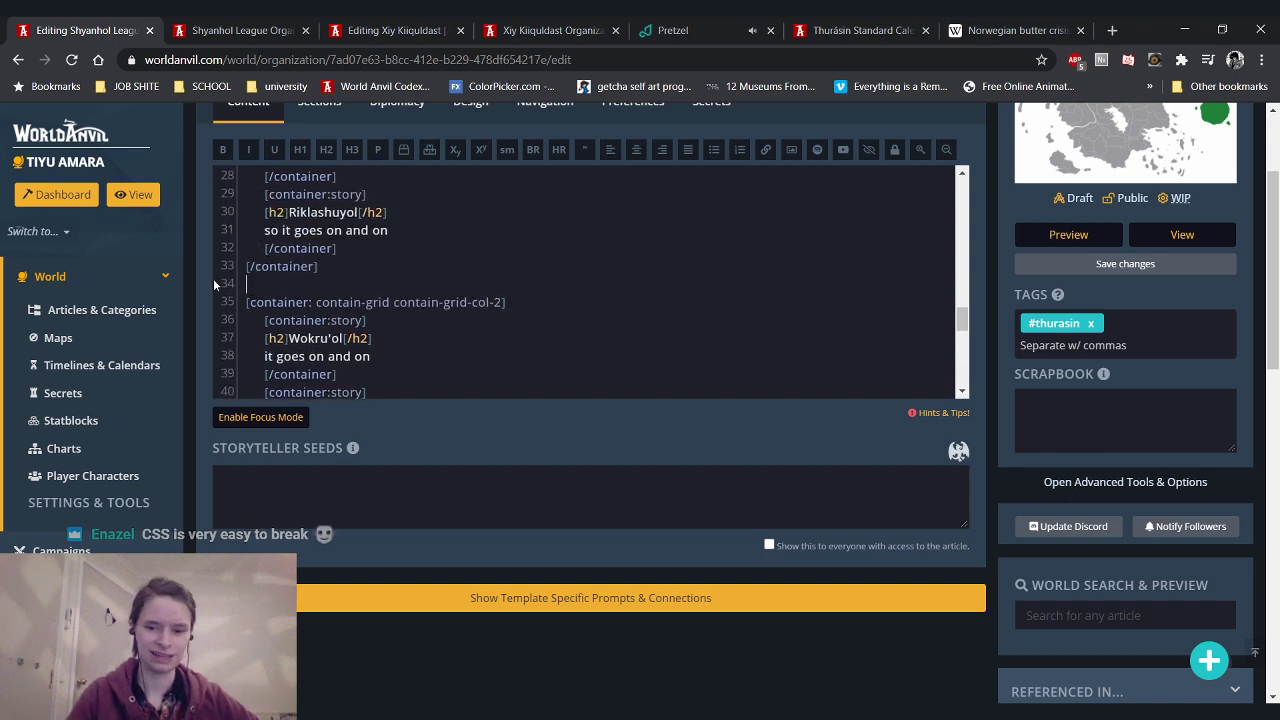
scroll(339, 283, up, 3)
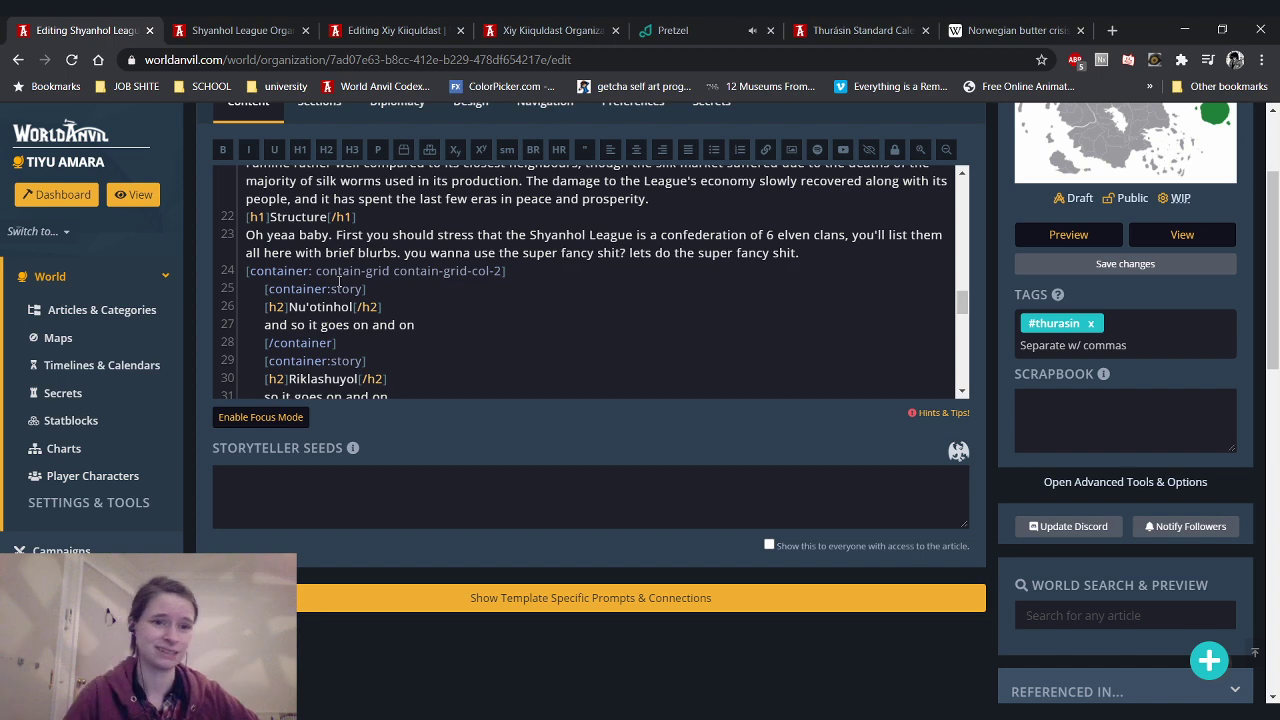
Reload the article preview and check the spacing of the two-column clan containers under Structure
click(287, 22)
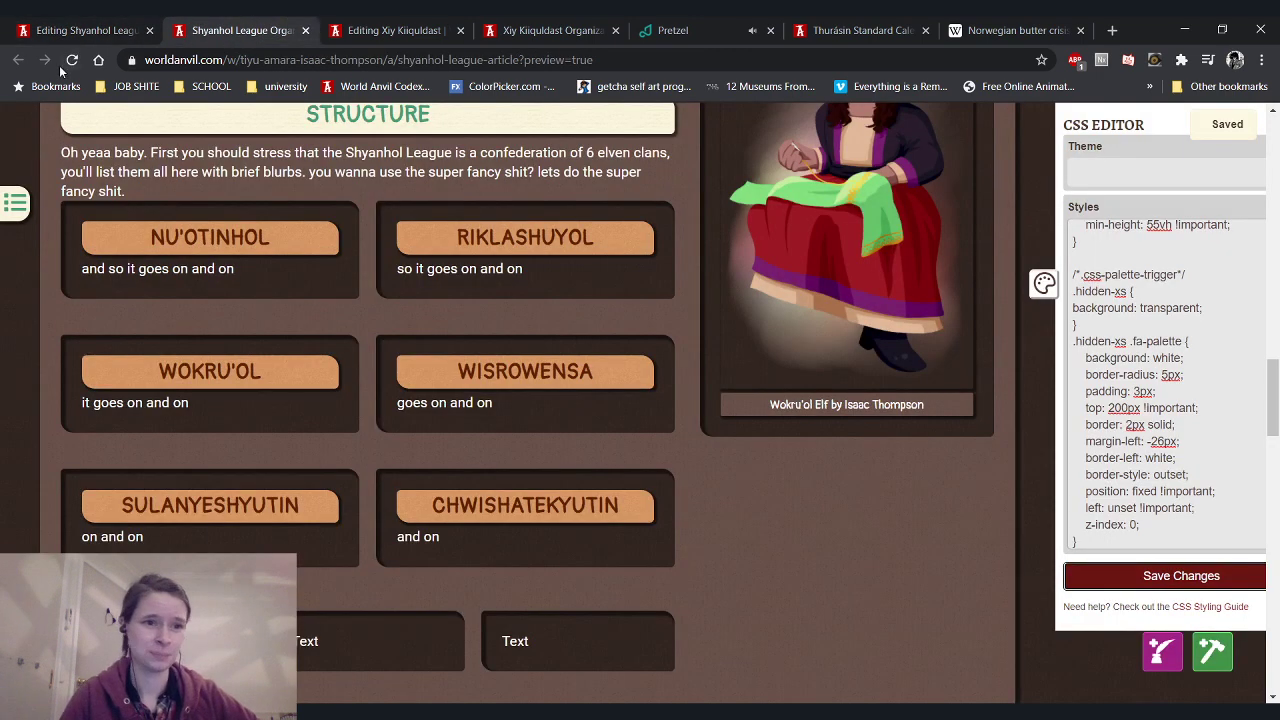
click(70, 60)
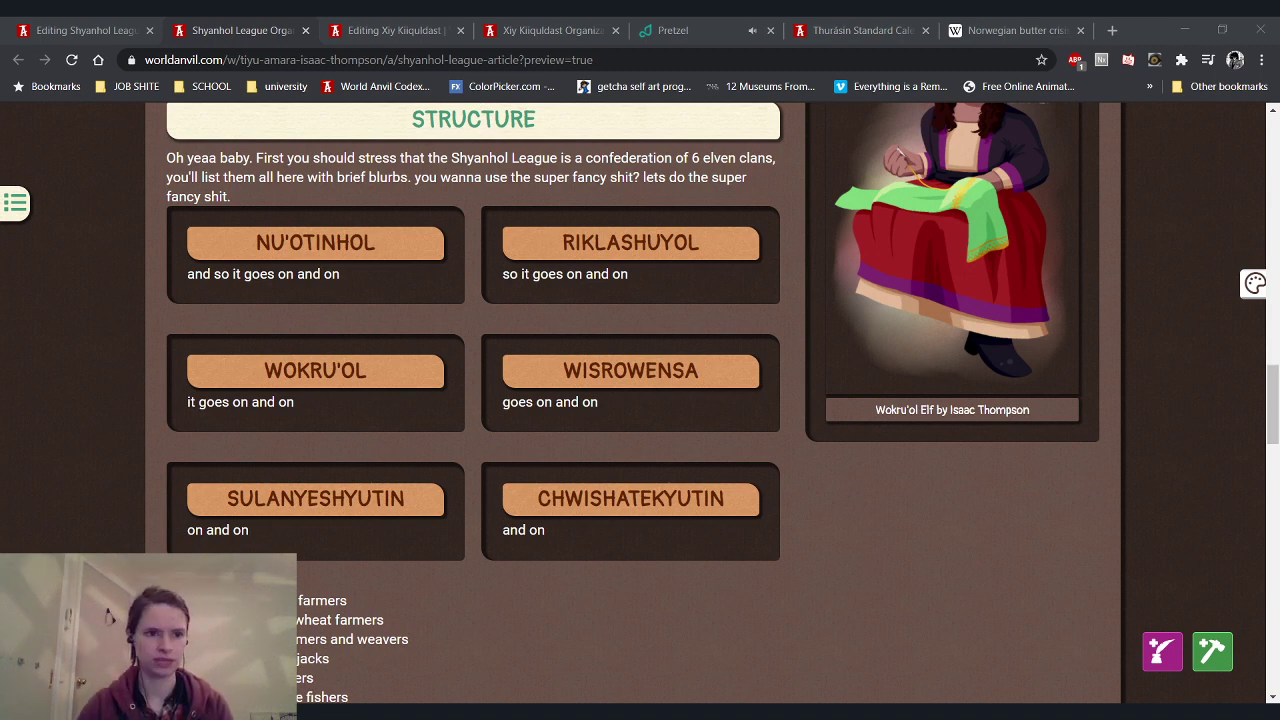
key(alt+Tab)
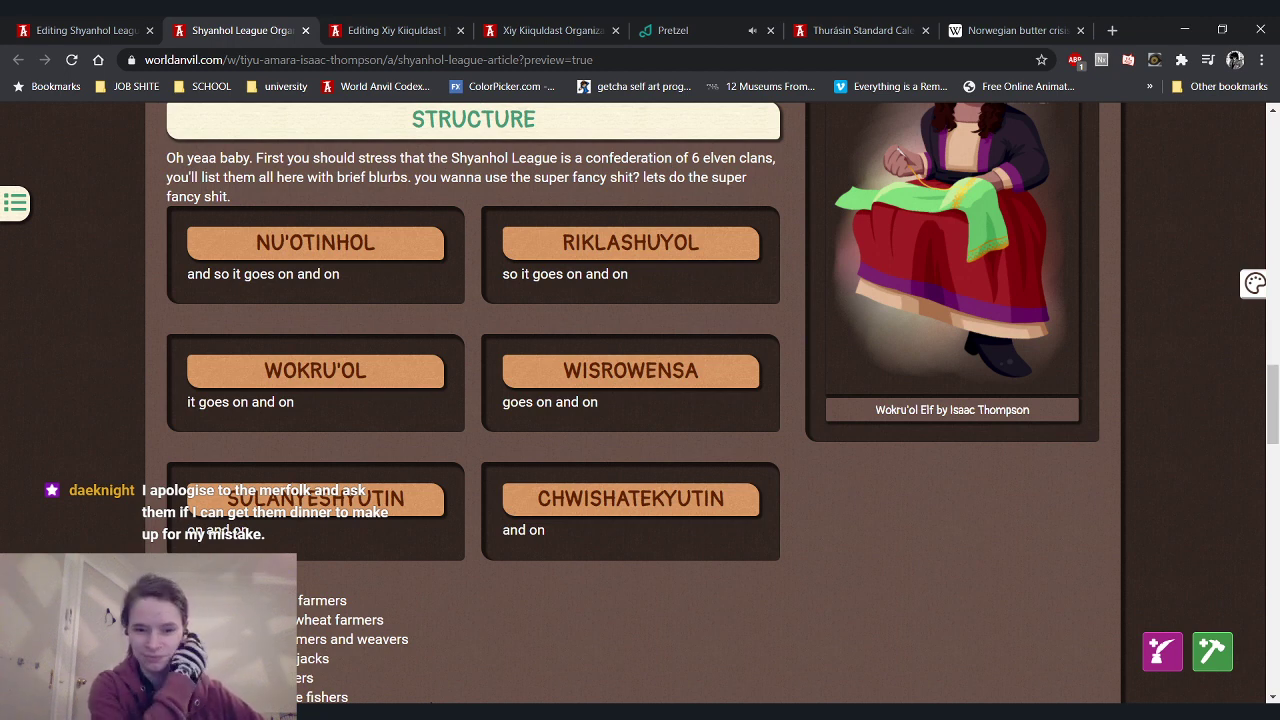
Return to the article editor and reread the Structure section's introductory notes and first clan containers
click(47, 22)
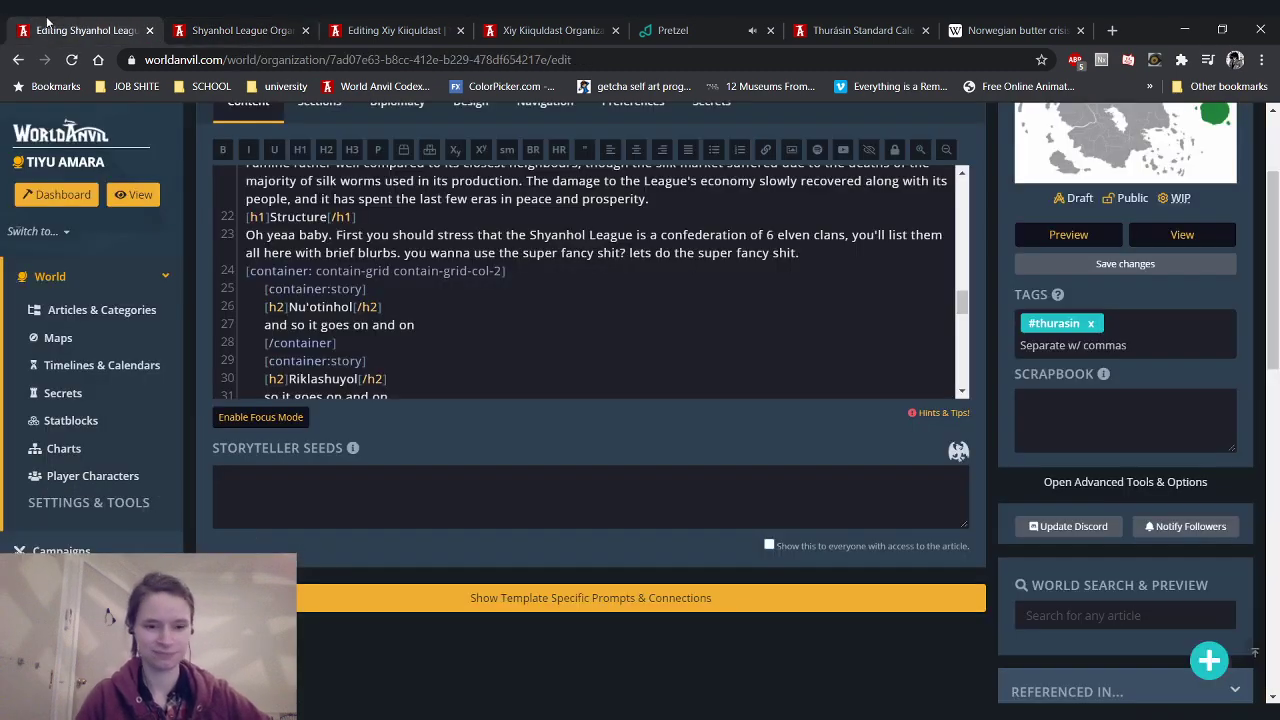
scroll(431, 267, down, 2)
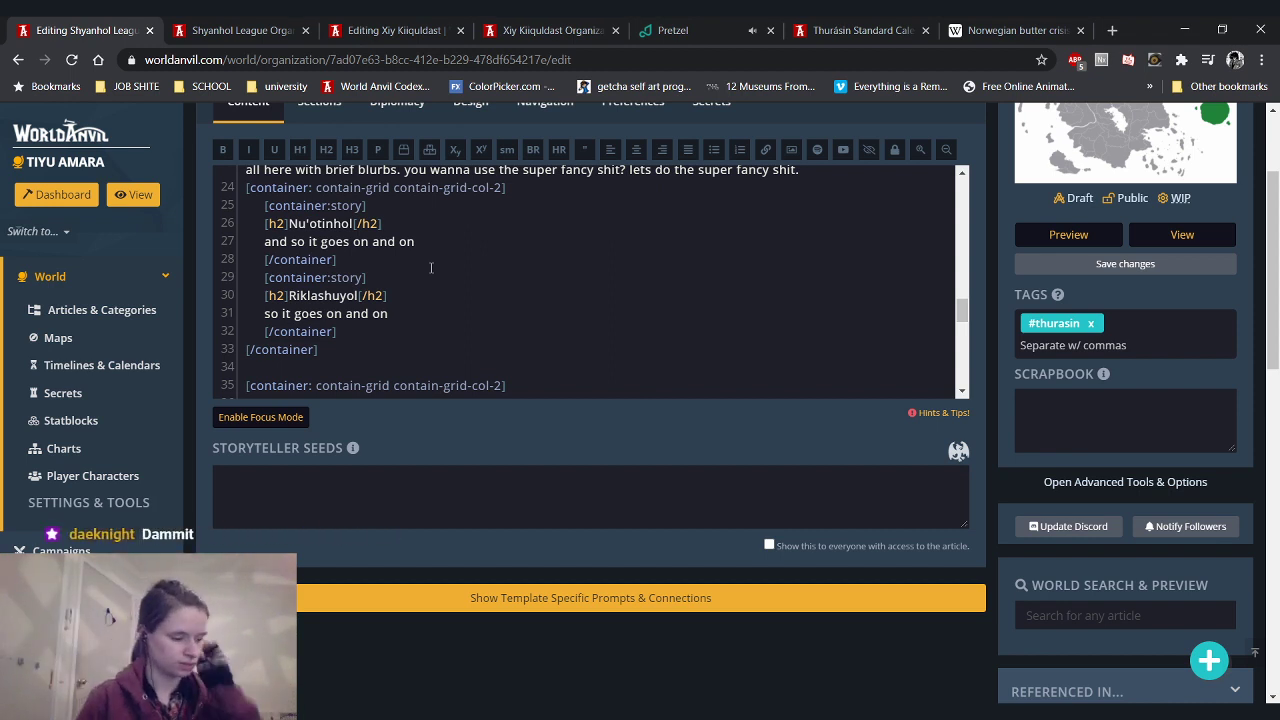
scroll(431, 267, up, 3)
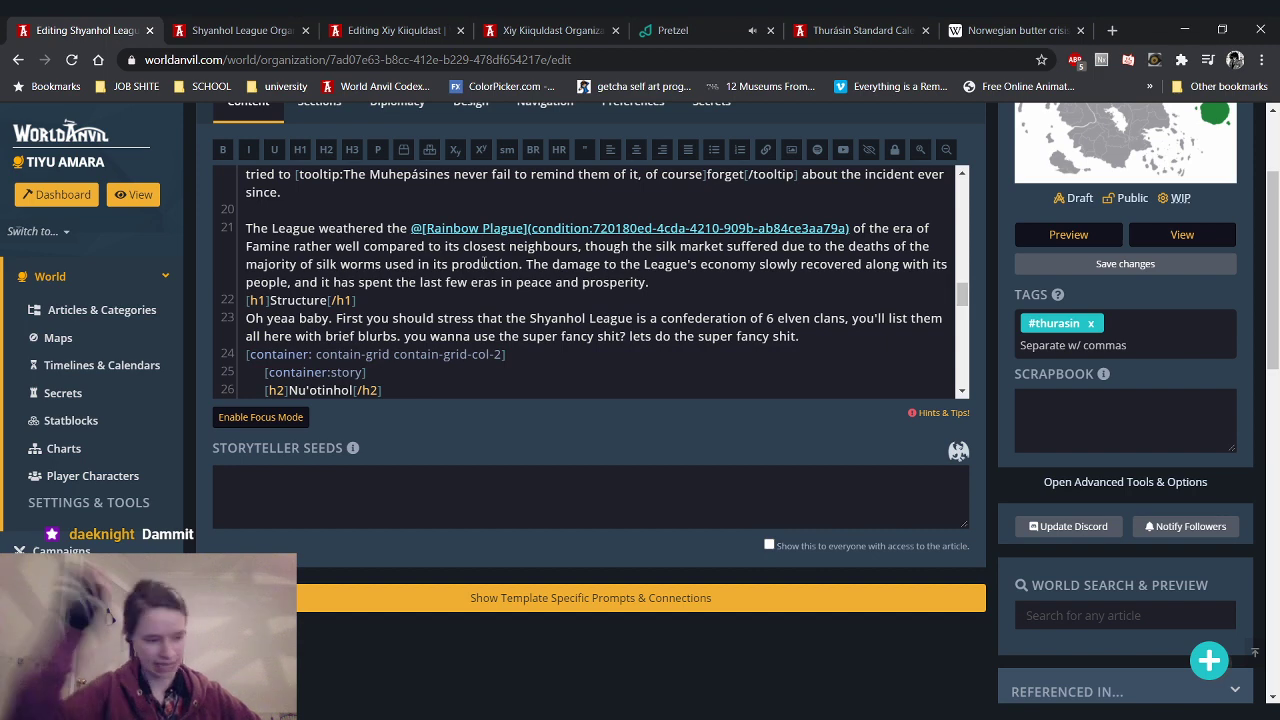
scroll(484, 263, down, 2)
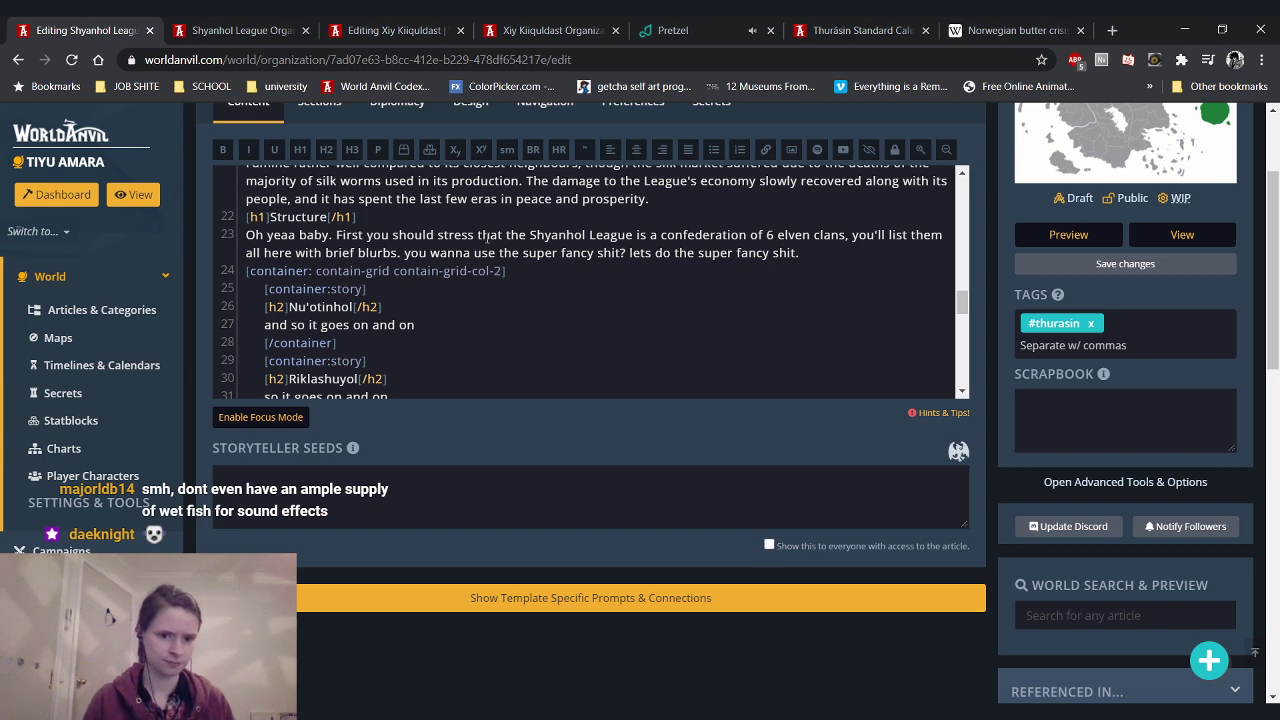
Open Google Drive in a new browser tab and open Witcher_TRPG_Pre-Gen_Characters__Lifepath.pdf from the RPG Sheets folder
click(1112, 30)
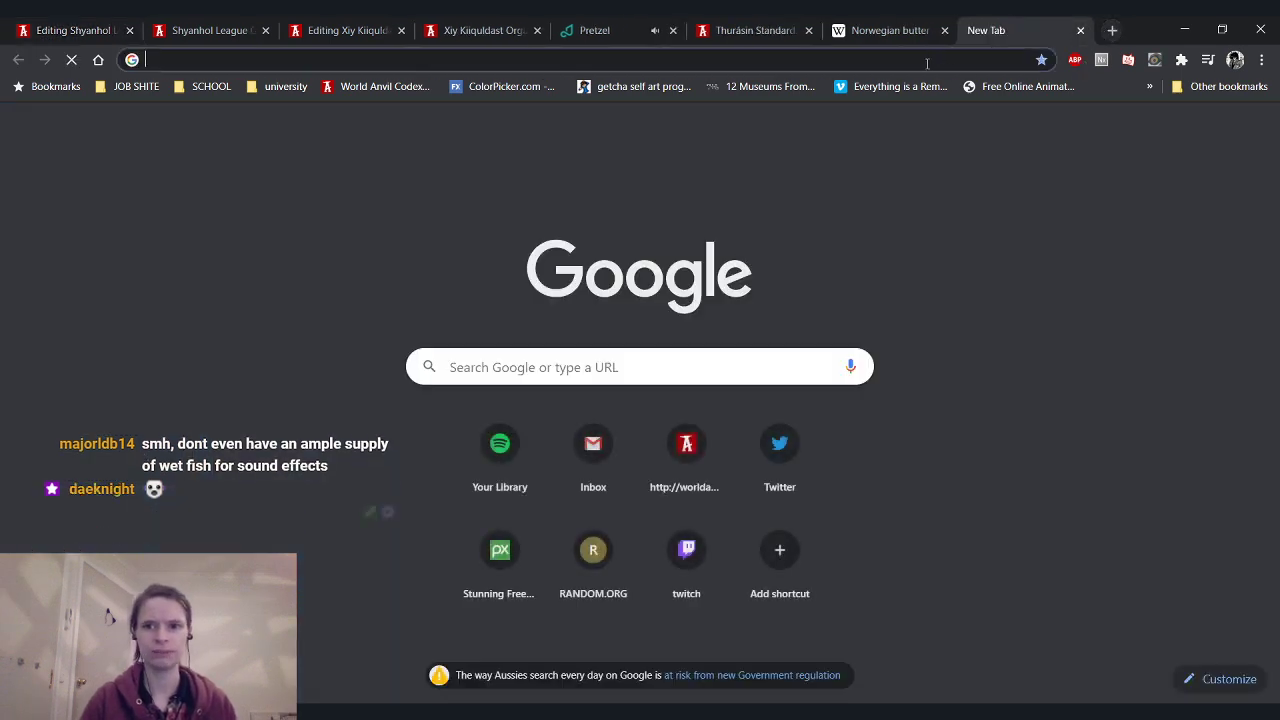
click(927, 64)
text(dr)
key(Return)
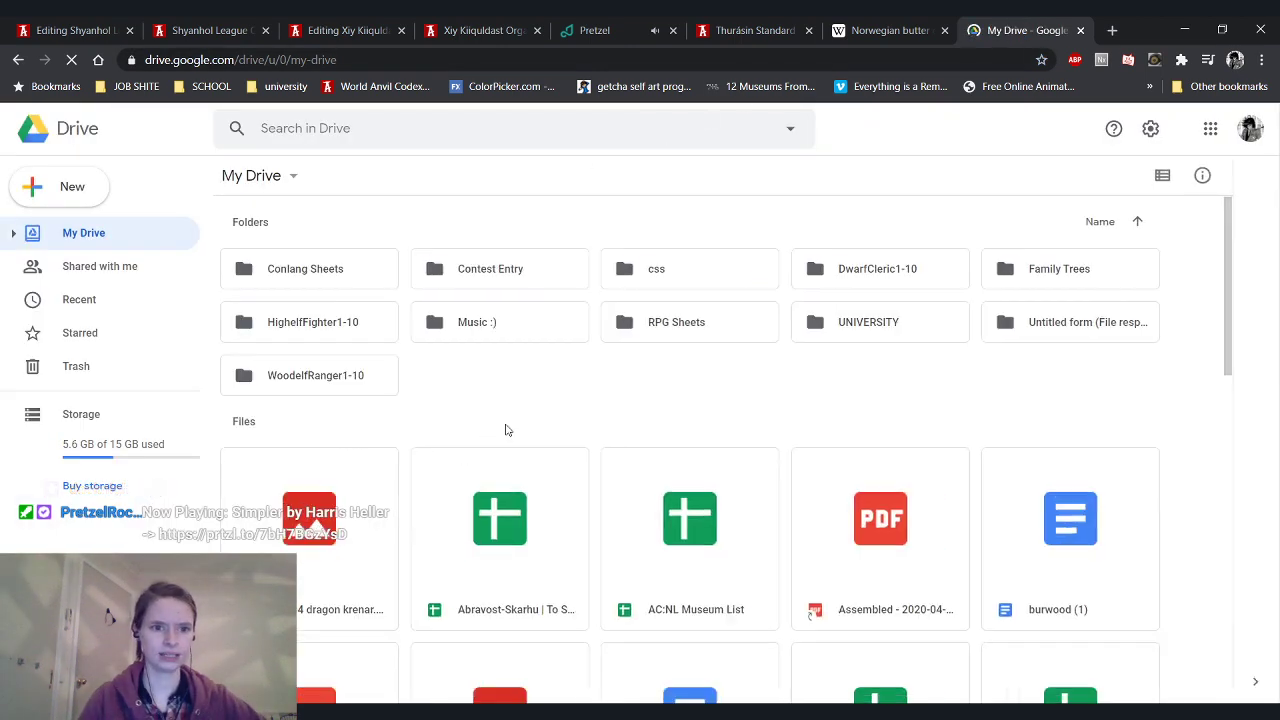
double_click(631, 312)
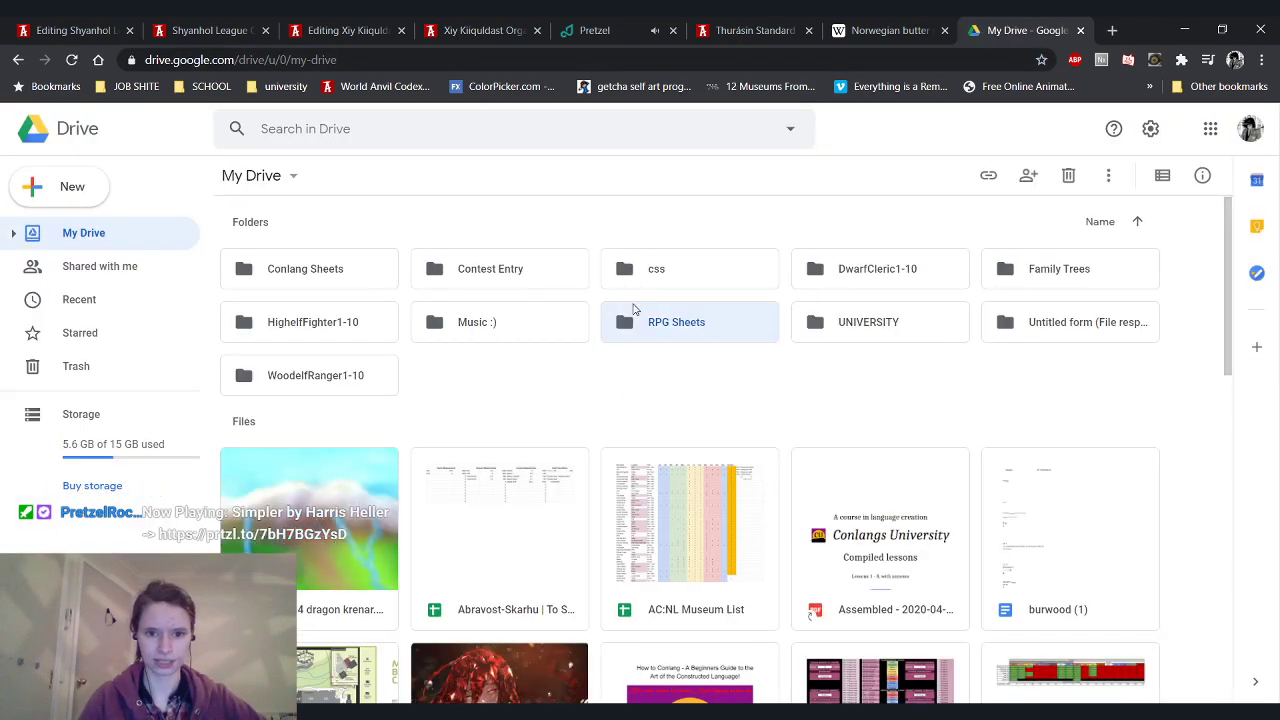
double_click(491, 326)
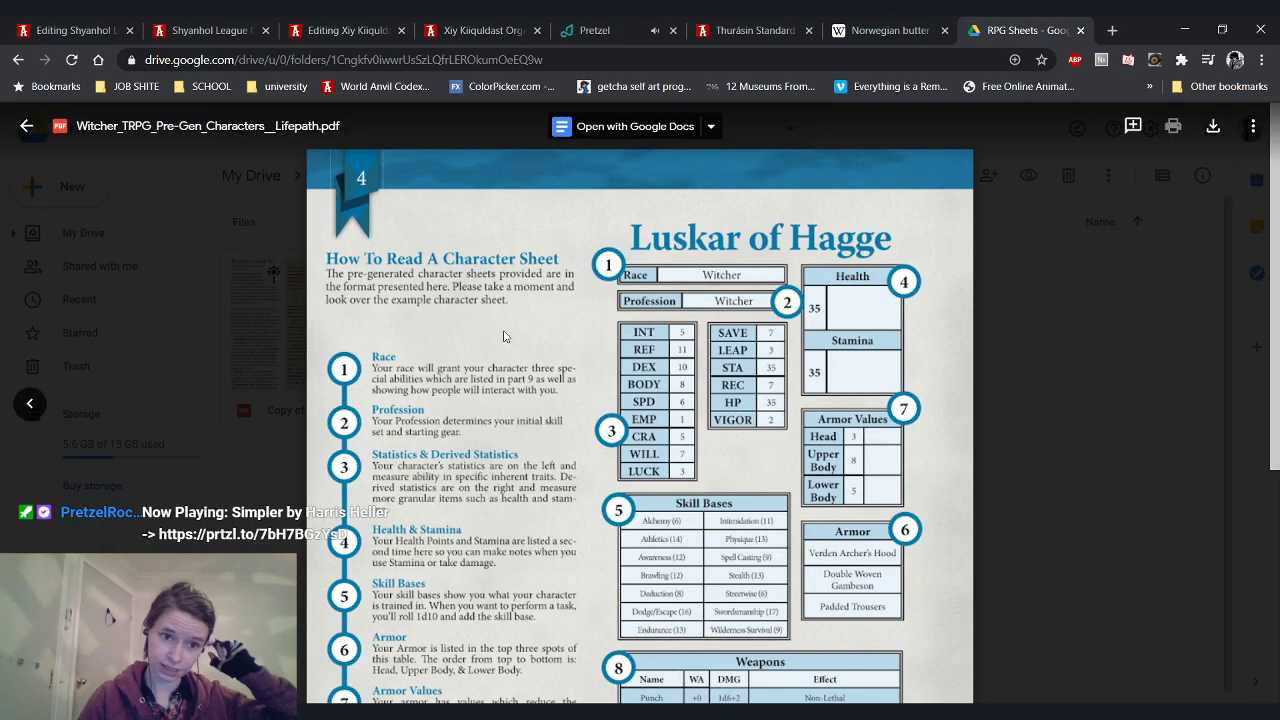
Examine the stats, skill bases, armor and weapons on the Luskar of Hagge pre-generated Witcher character sheet
scroll(700, 288, down, 10)
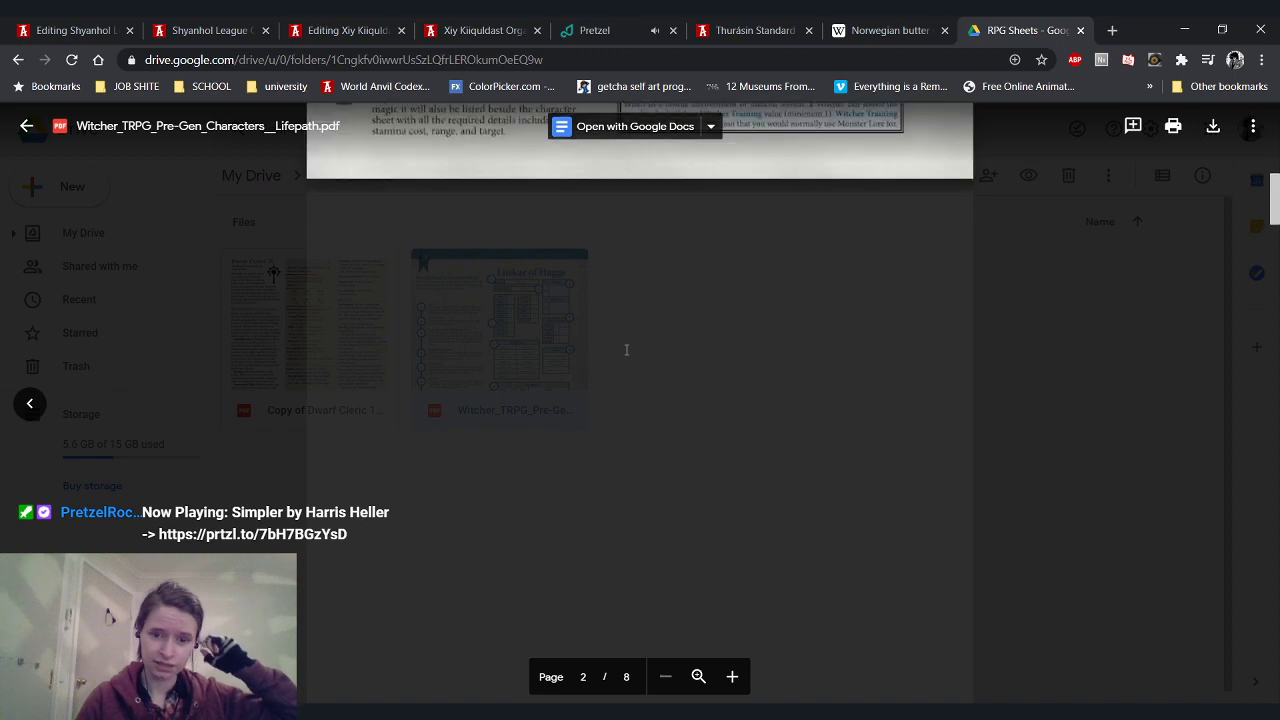
scroll(640, 380, down, 2)
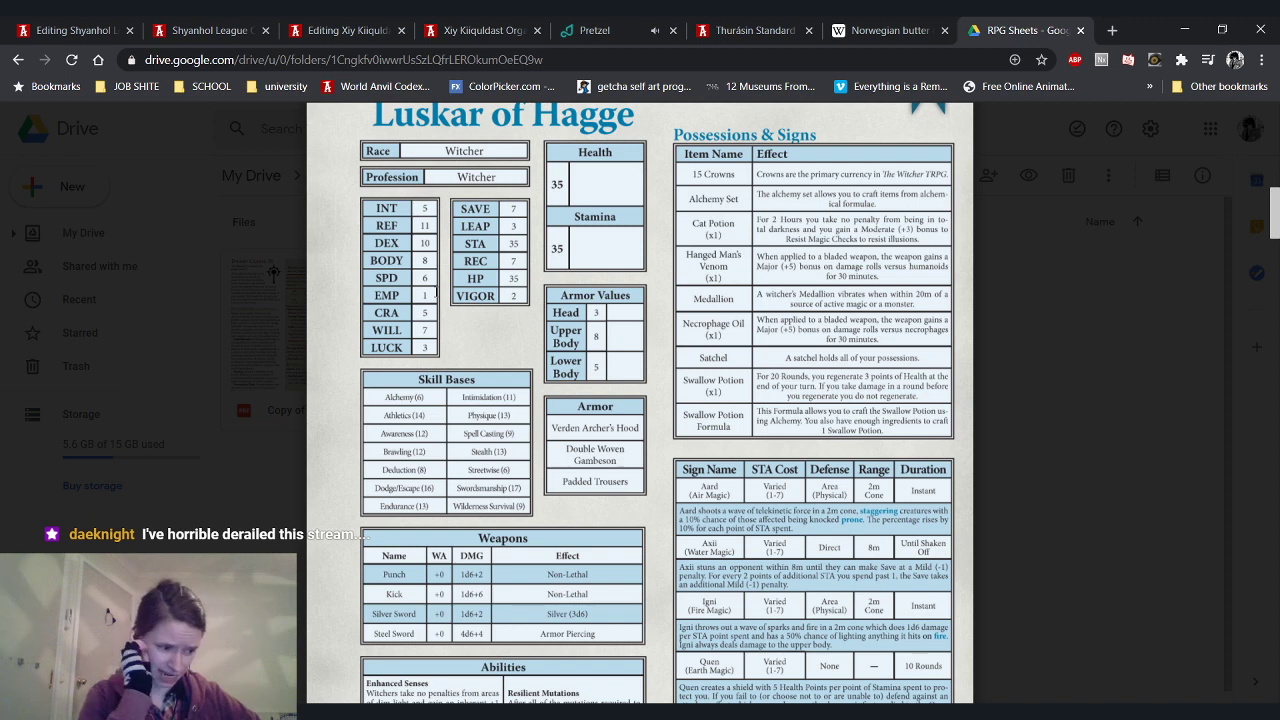
scroll(436, 290, down, 1)
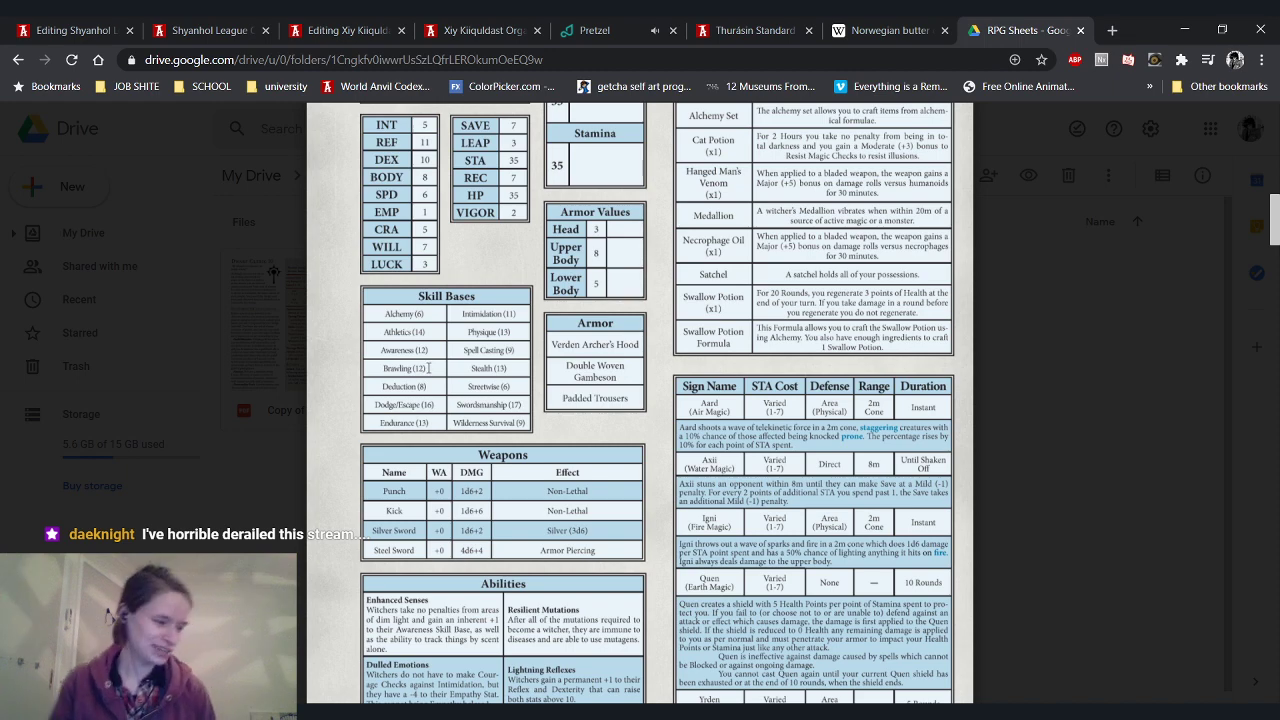
scroll(429, 368, up, 1)
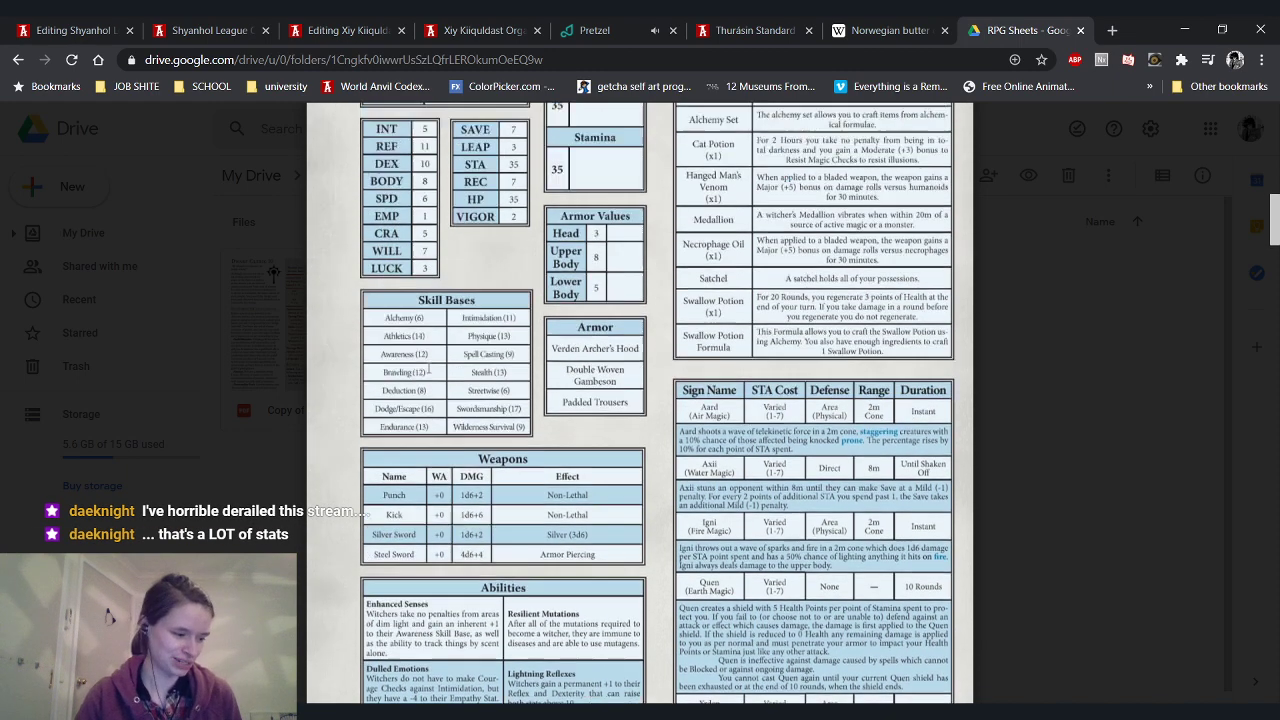
scroll(429, 369, up, 2)
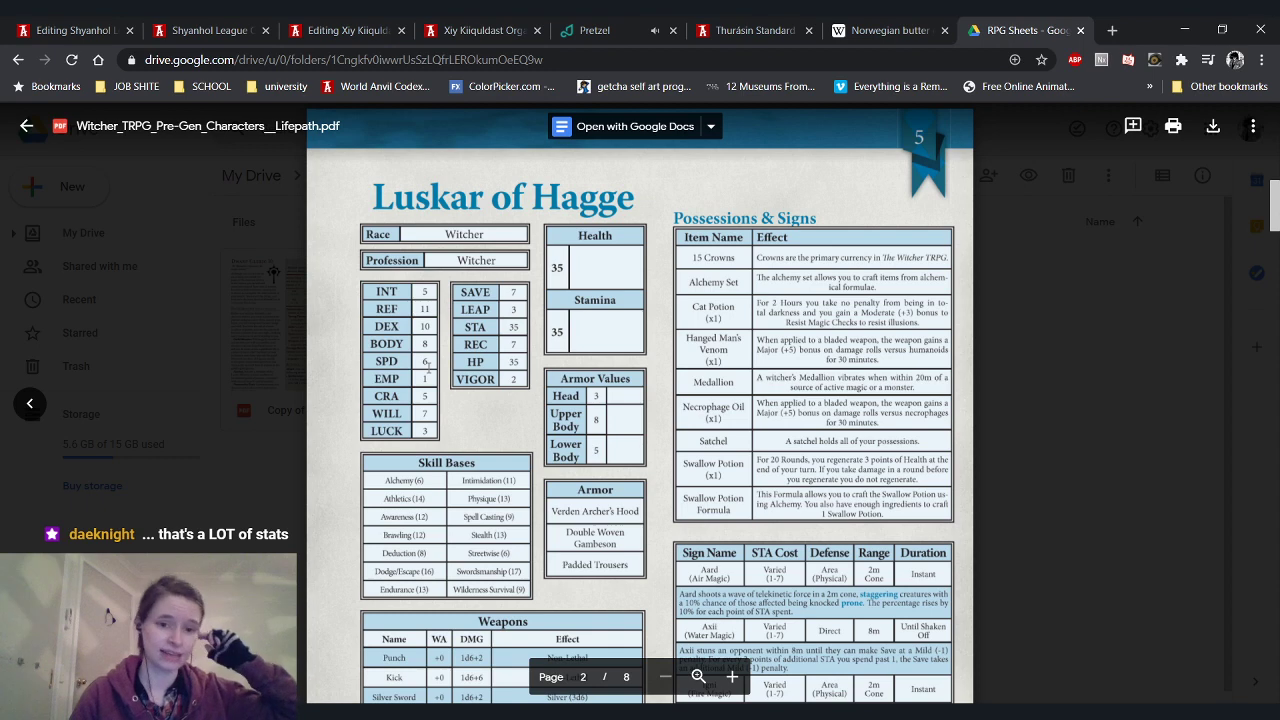
scroll(415, 349, down, 2)
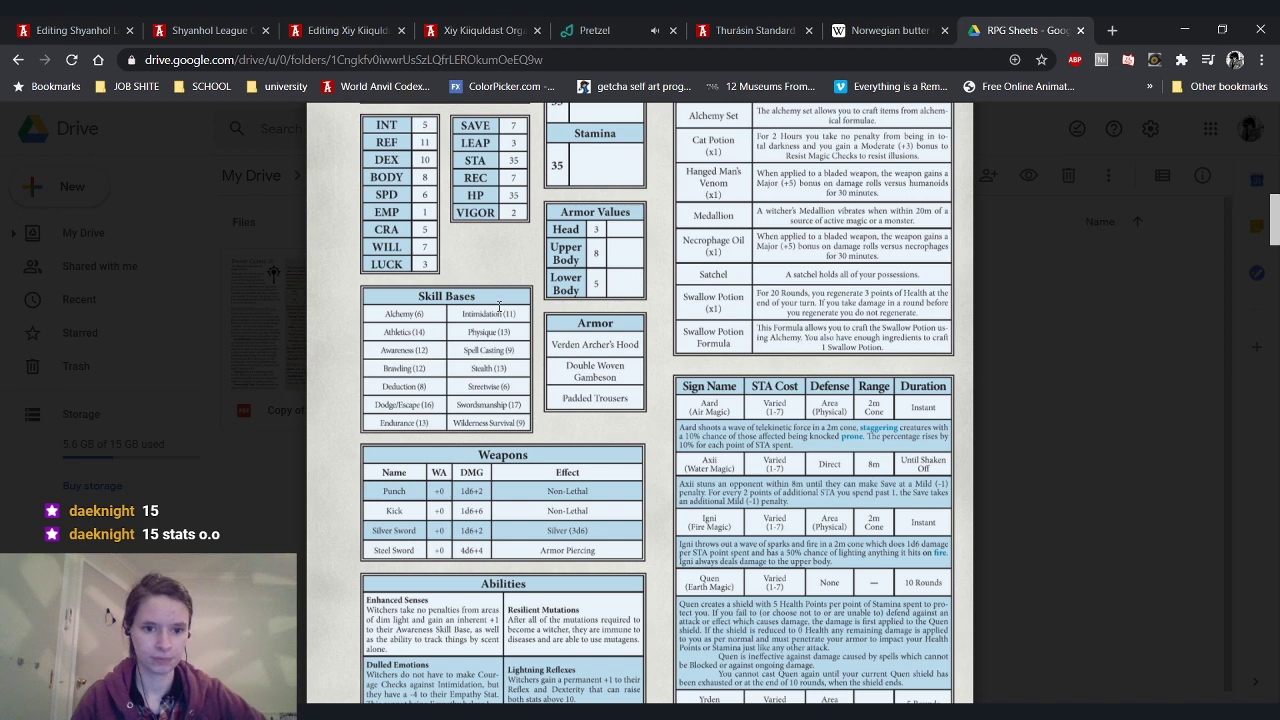
scroll(534, 328, up, 1)
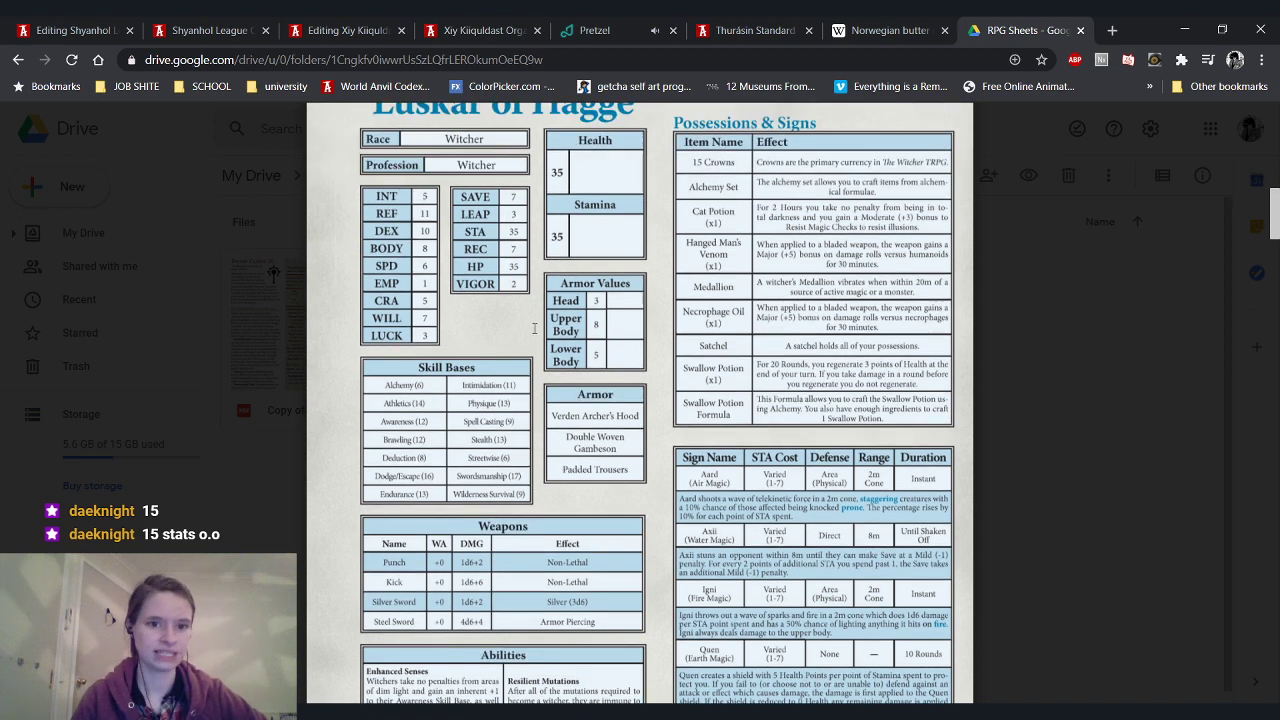
scroll(534, 328, up, 1)
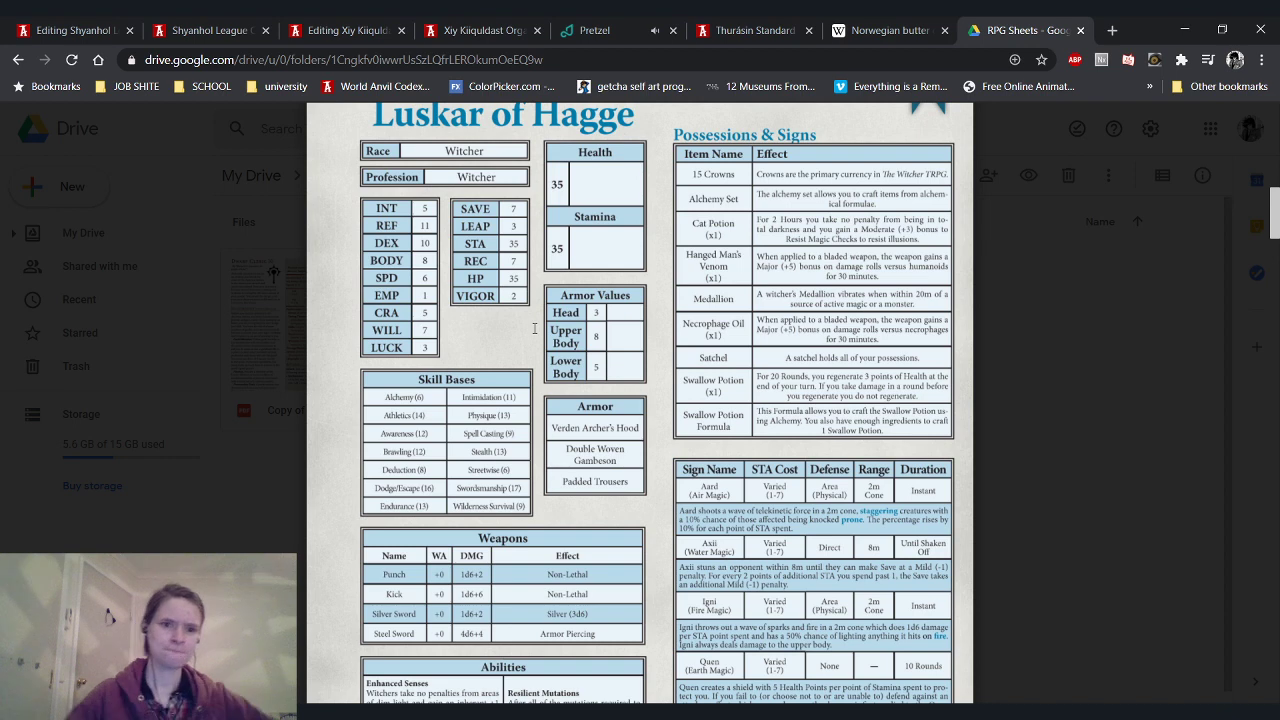
mouse_move(727, 300)
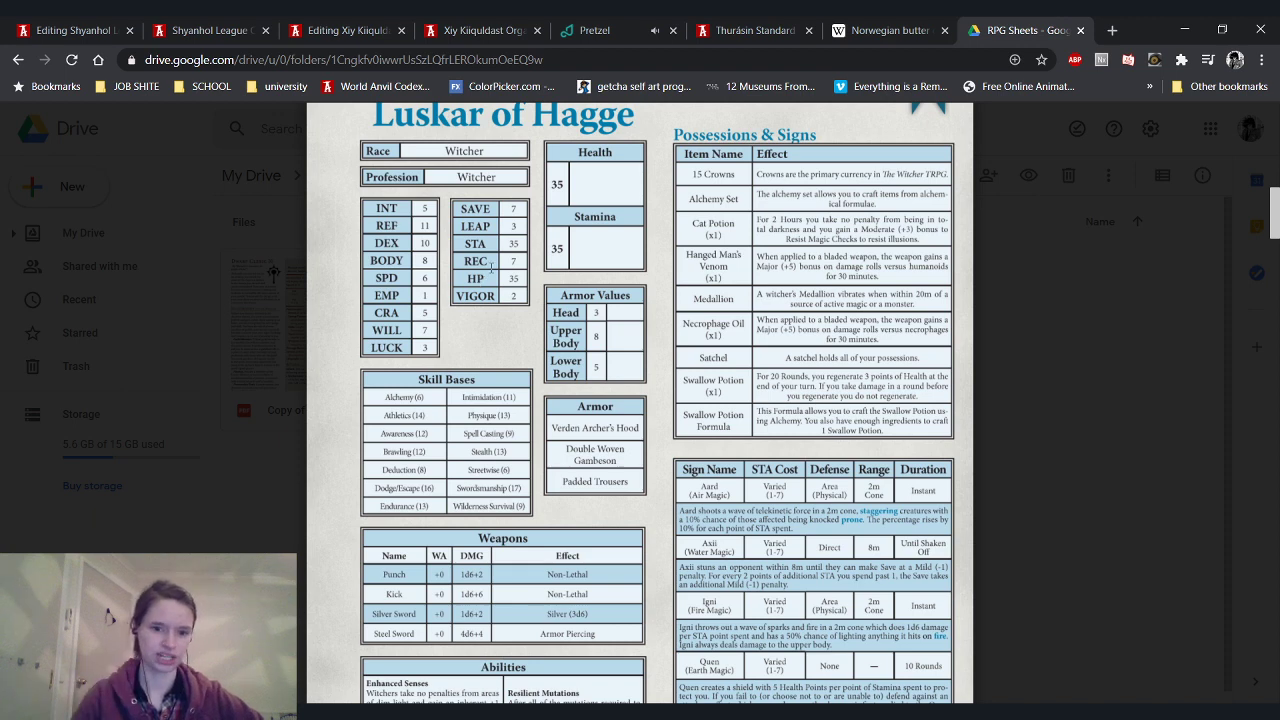
mouse_move(546, 213)
scroll(407, 283, down, 2)
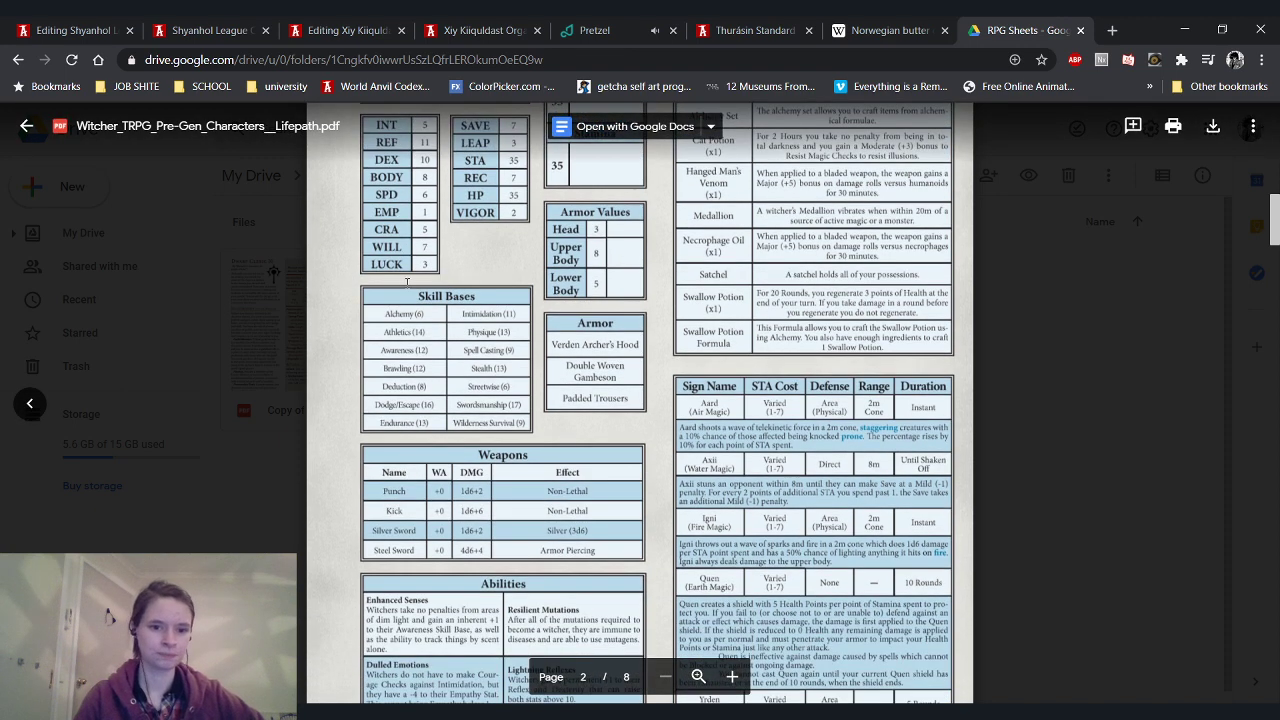
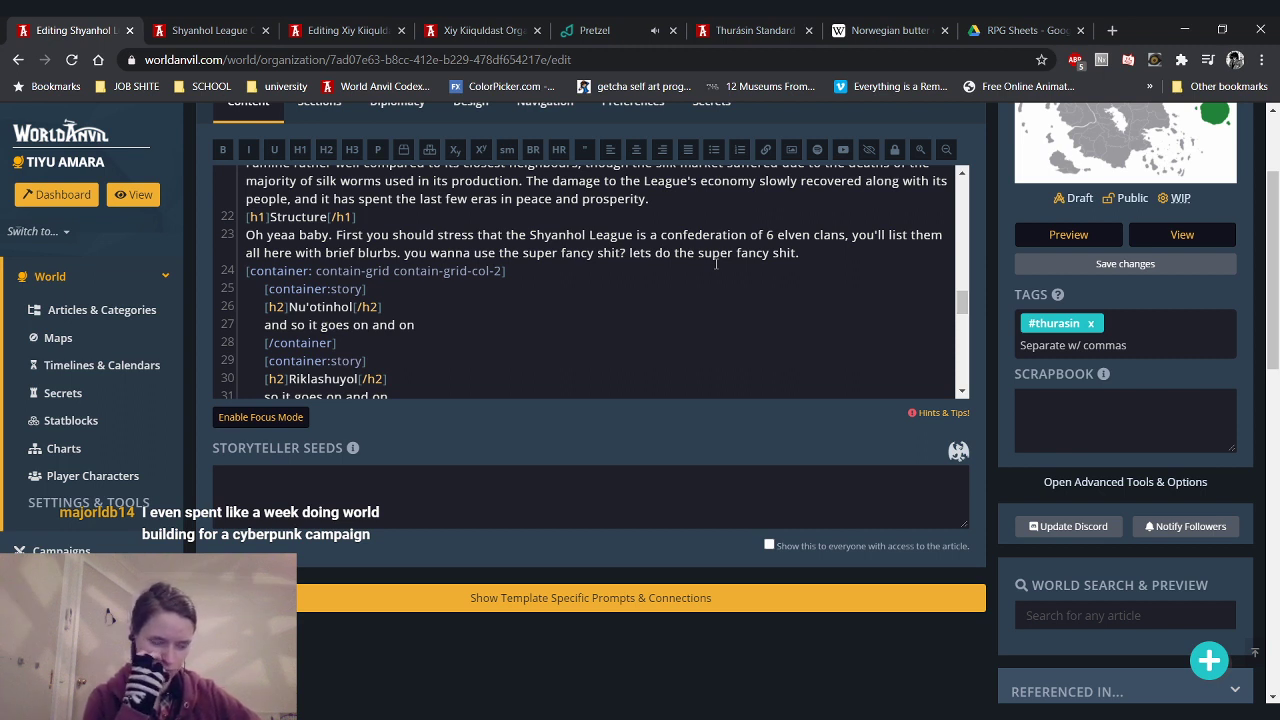
In the World Anvil article editor, delete the placeholder notes between the Structure heading and the first clan container grid
click(862, 256)
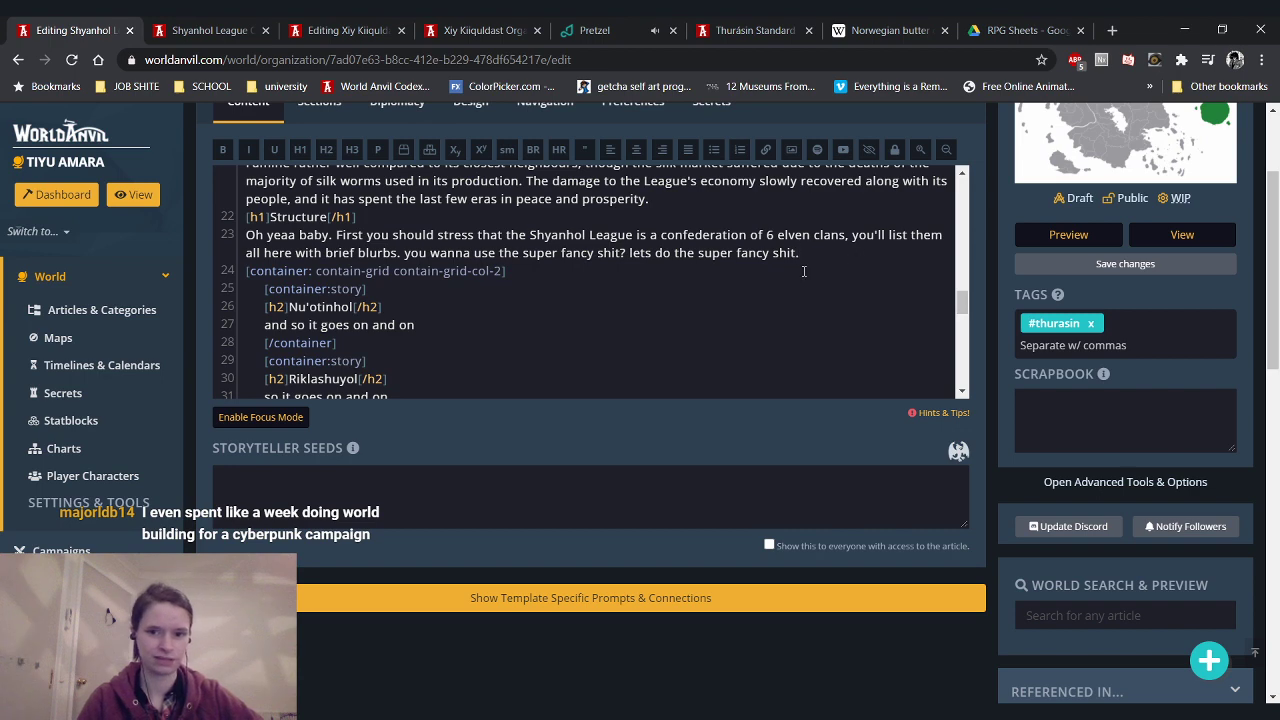
scroll(794, 284, up, 1)
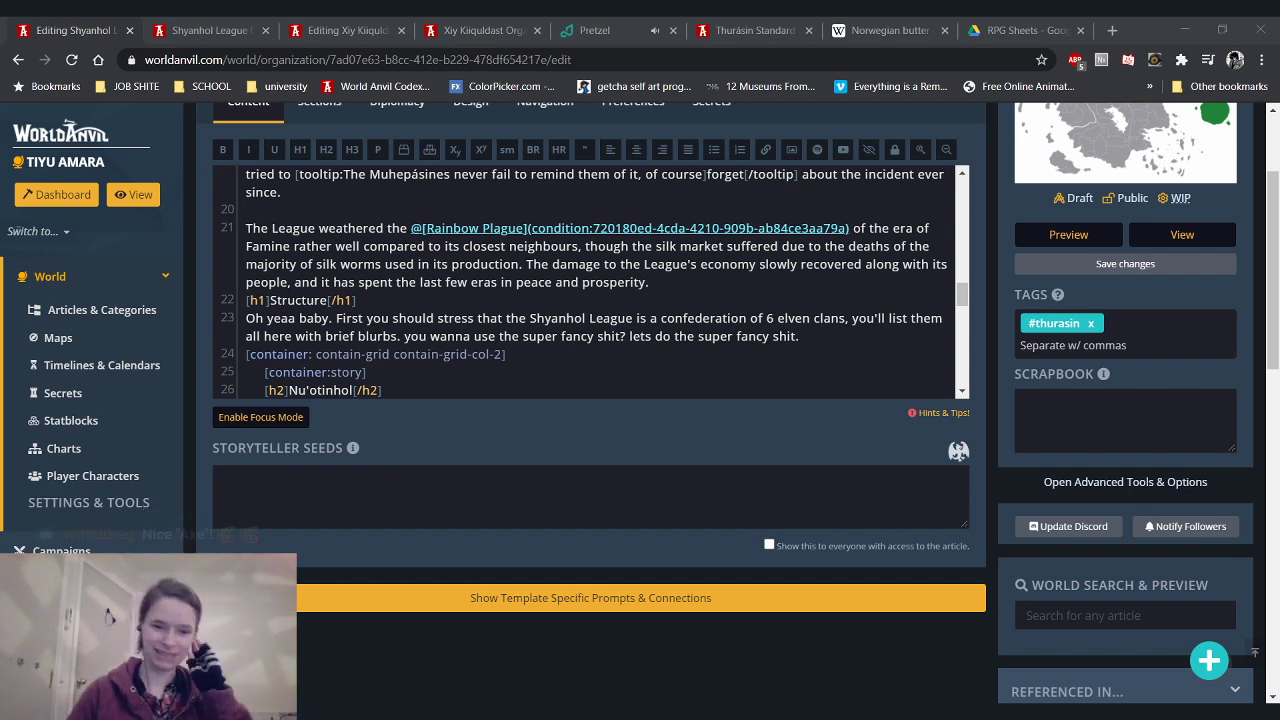
click(797, 336)
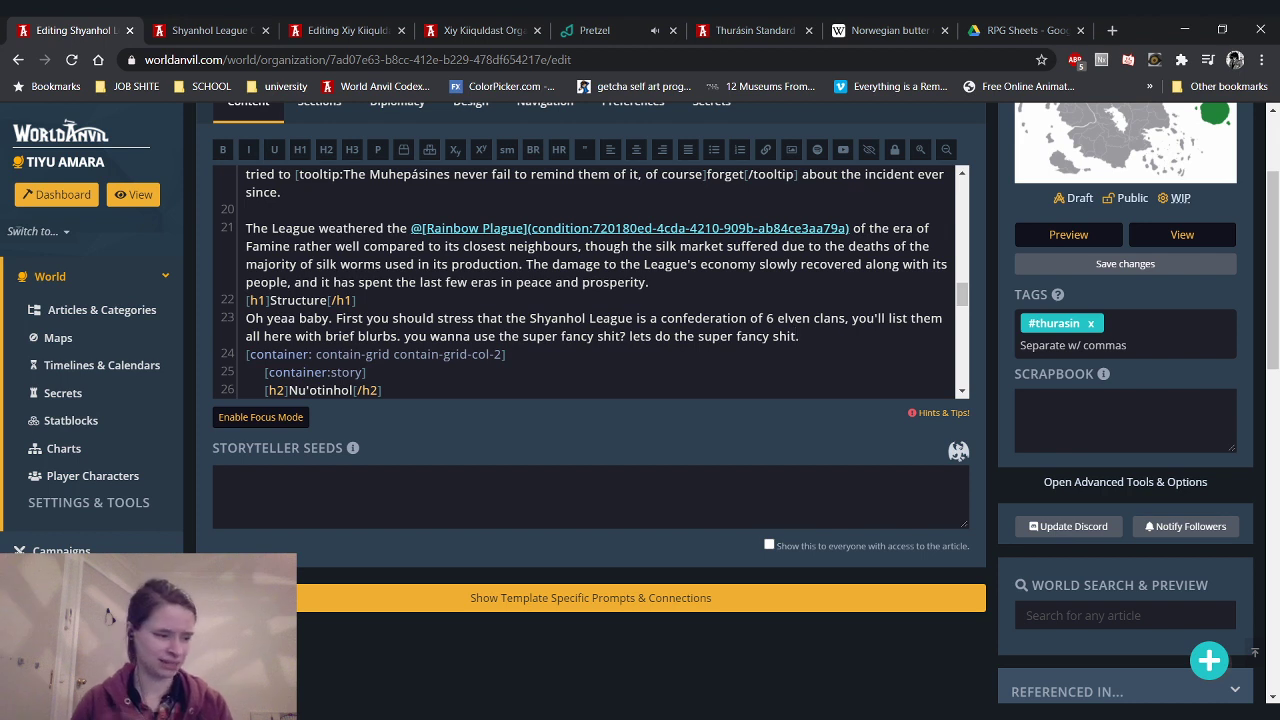
drag(800, 337, 239, 320)
key(BackSpace)
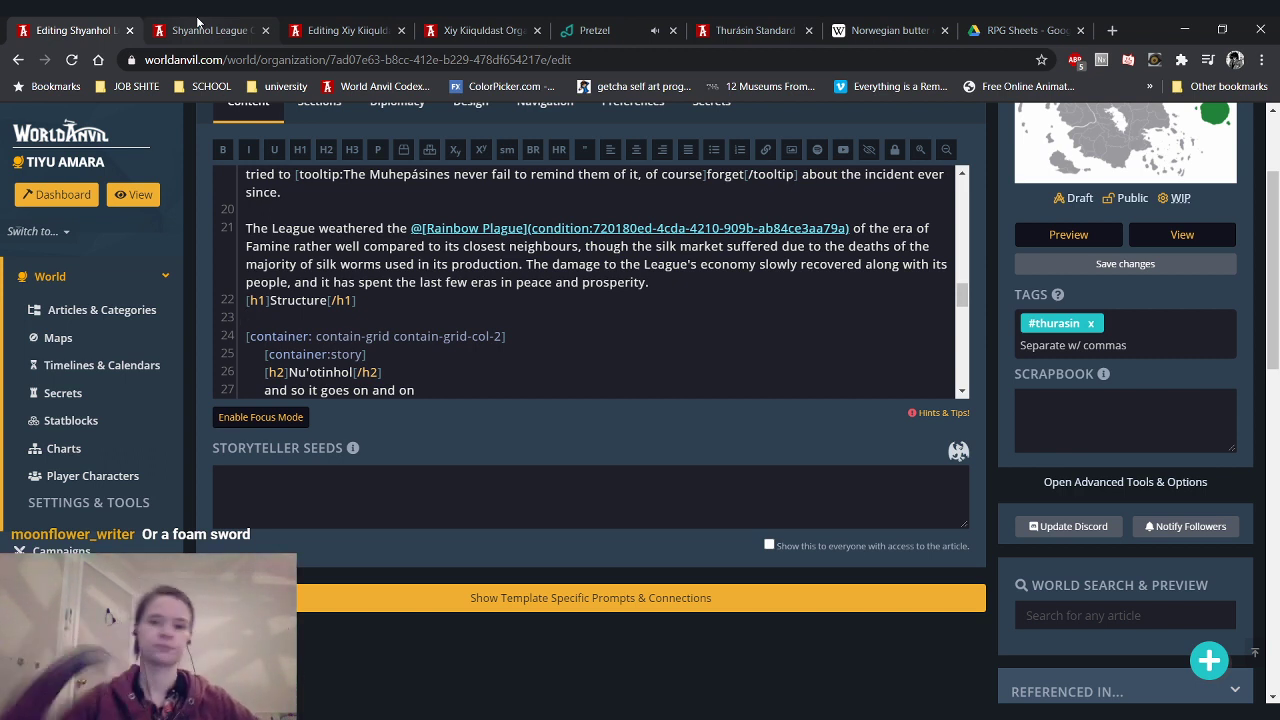
Compare the Structure section in the article preview with the text around the empty introduction line in the editor
scroll(472, 320, up, 1)
scroll(472, 320, down, 1)
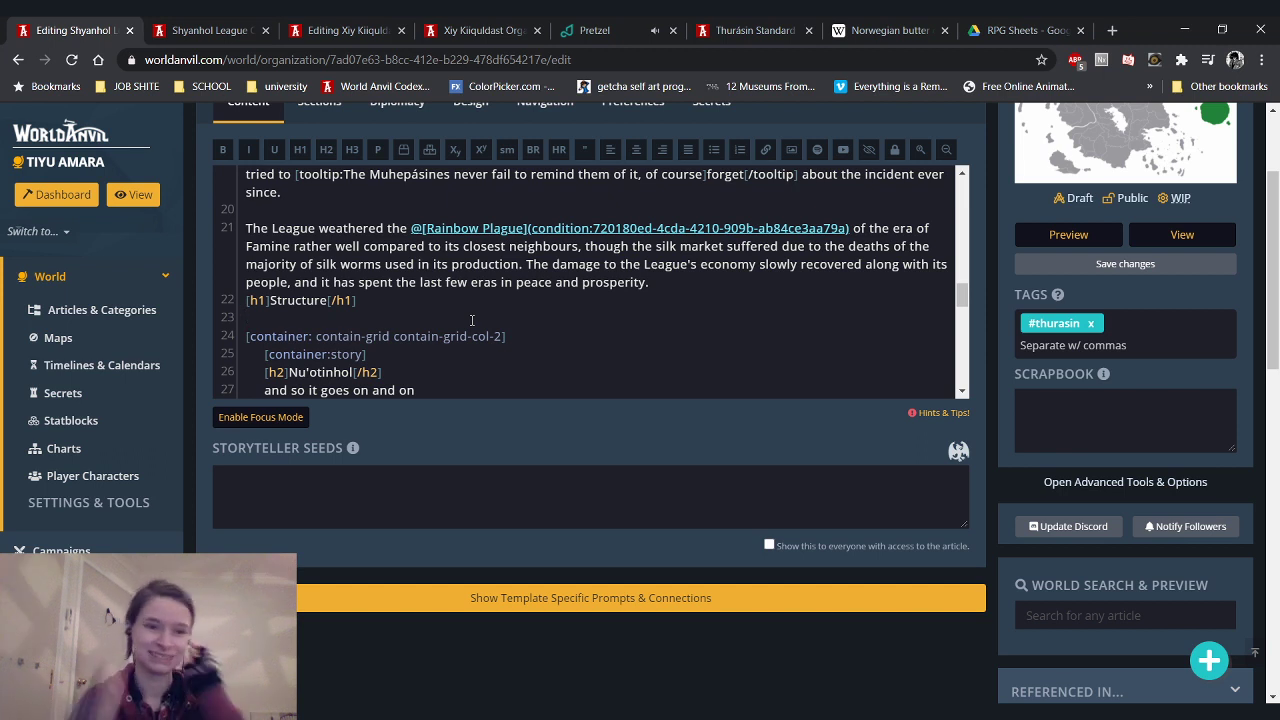
click(472, 320)
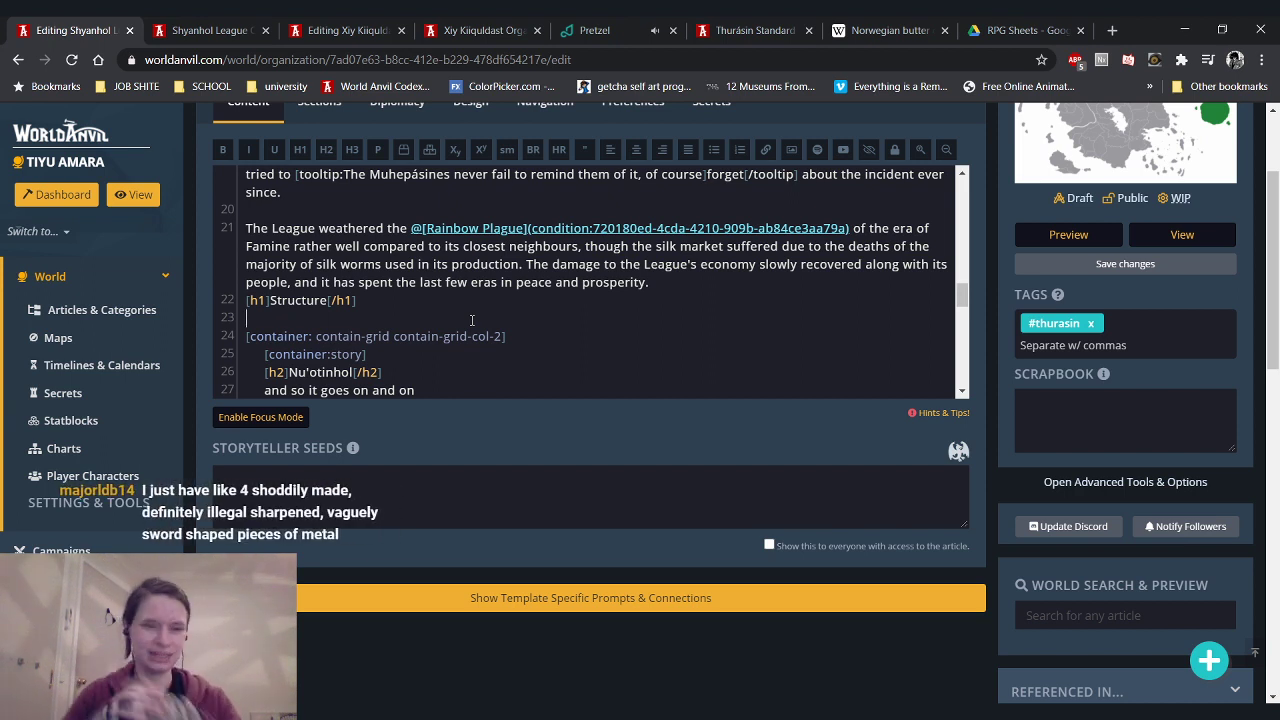
click(226, 22)
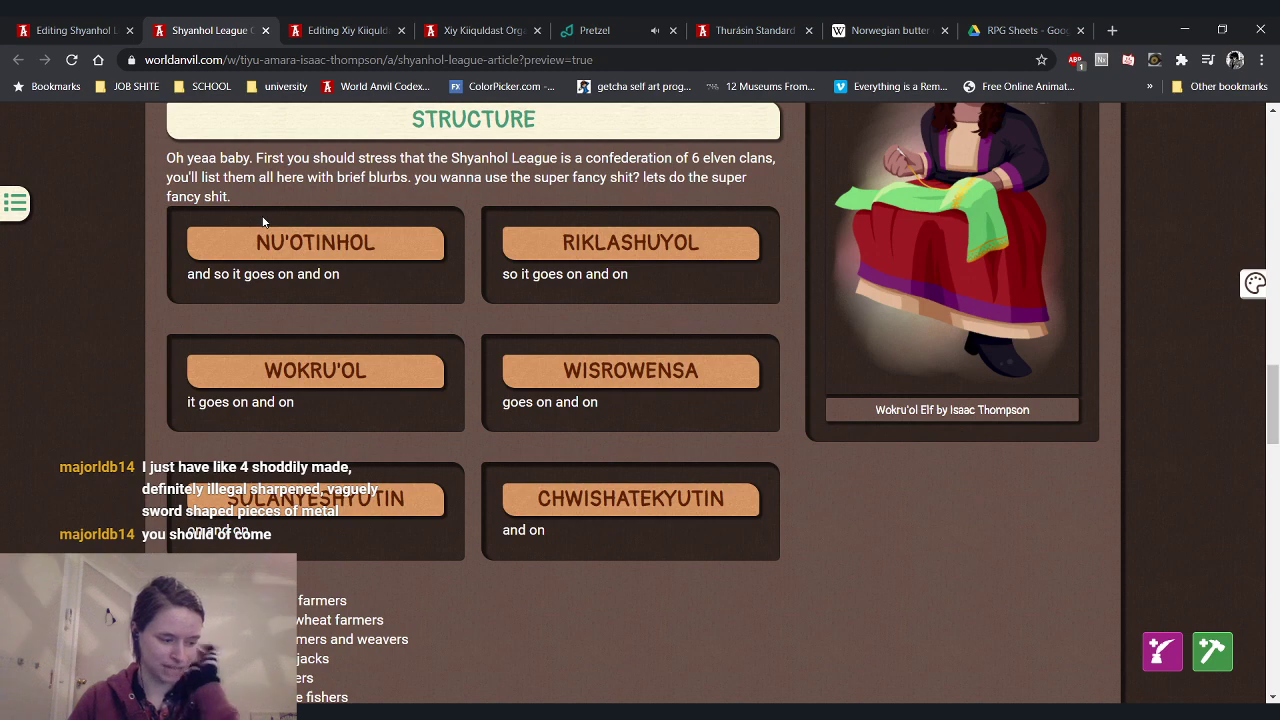
click(112, 26)
scroll(367, 375, up, 3)
scroll(355, 365, down, 5)
scroll(350, 362, up, 2)
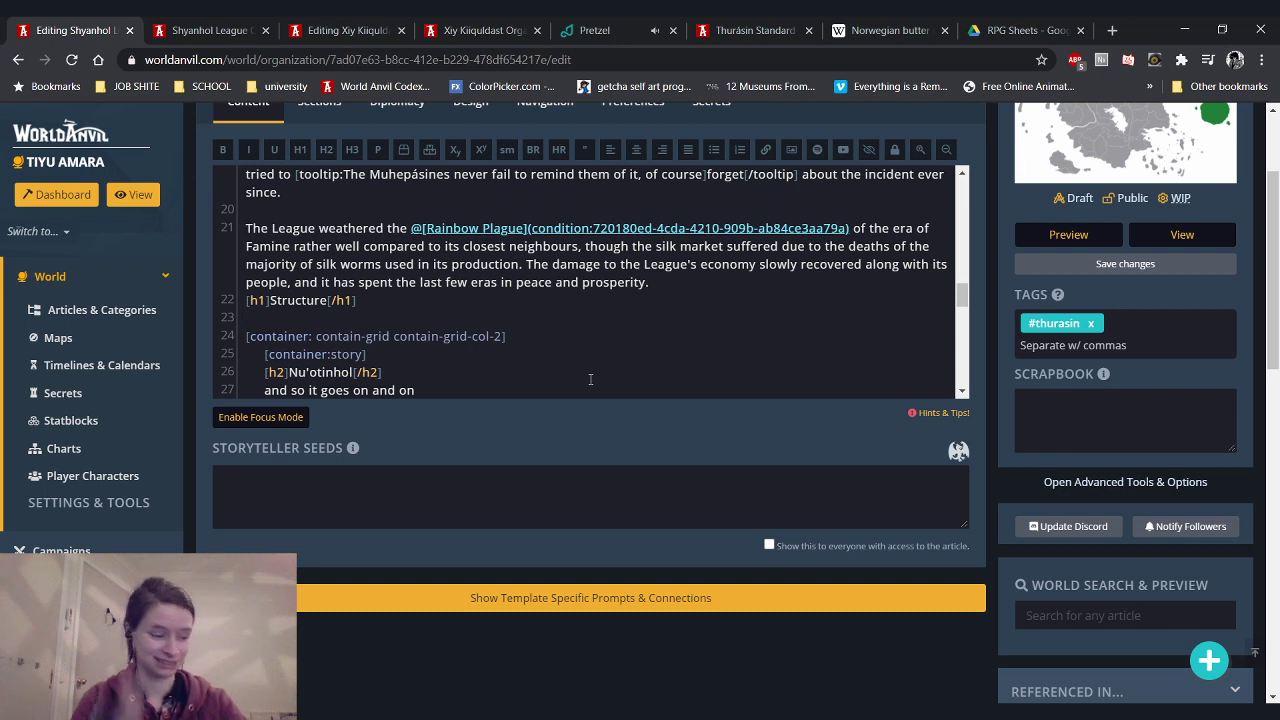
Begin the Structure introduction with "The Shyanhol League is a confederation made up", checking the Power Structure entry in the article preview
text(The Shyanhol League is a confederation)
click(210, 30)
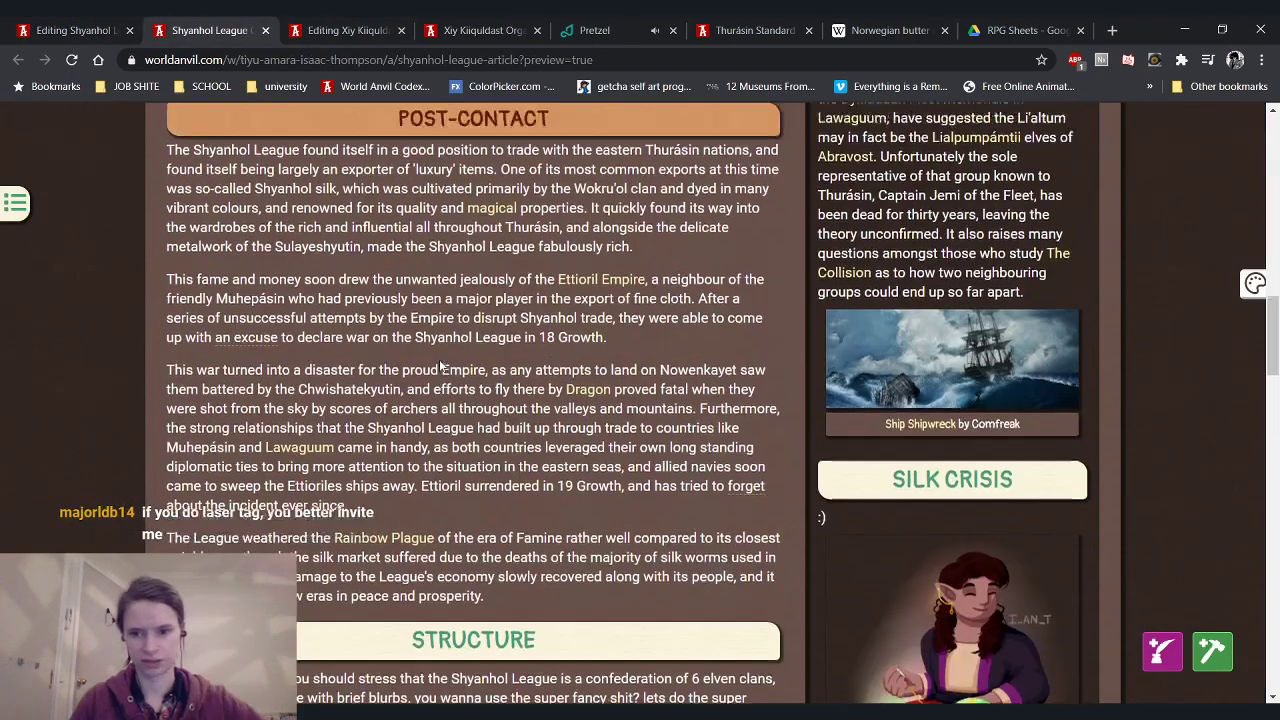
scroll(439, 366, up, 6)
drag(918, 331, 818, 300)
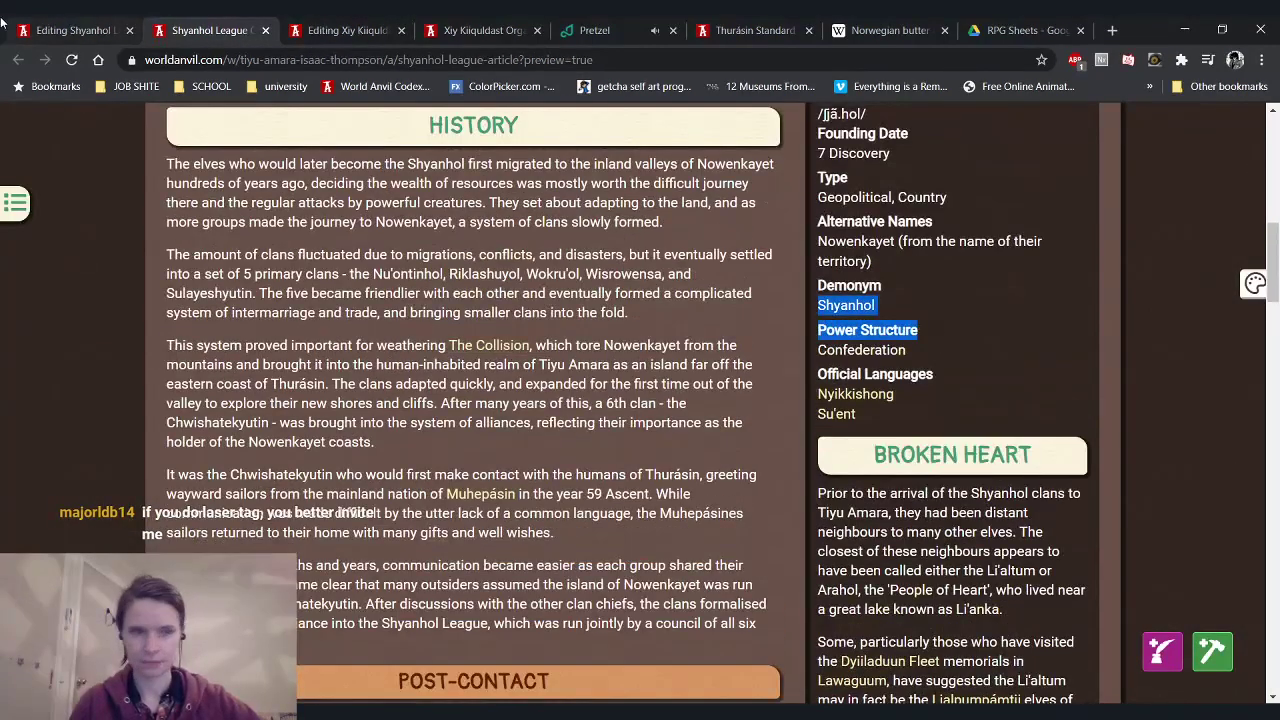
click(30, 28)
text(made up)
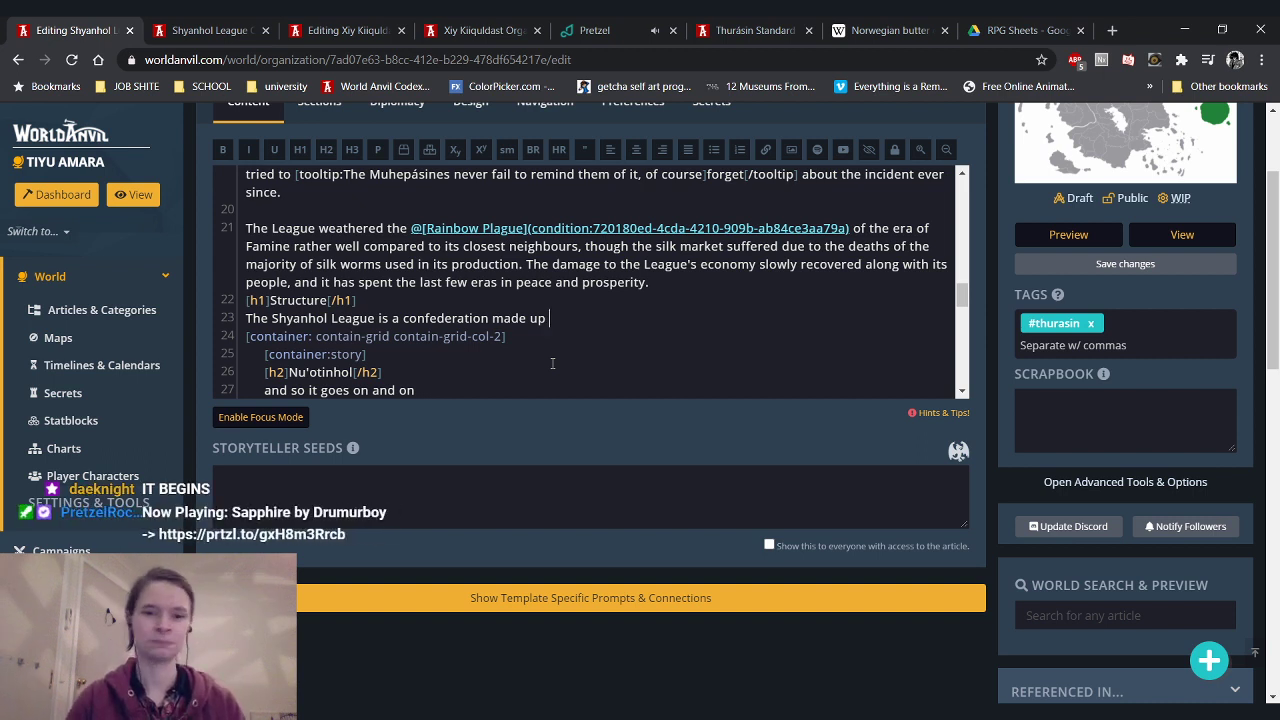
Continue the Structure introduction's opening sentence with "of 6 elven clans" followed by a dash
text(6)
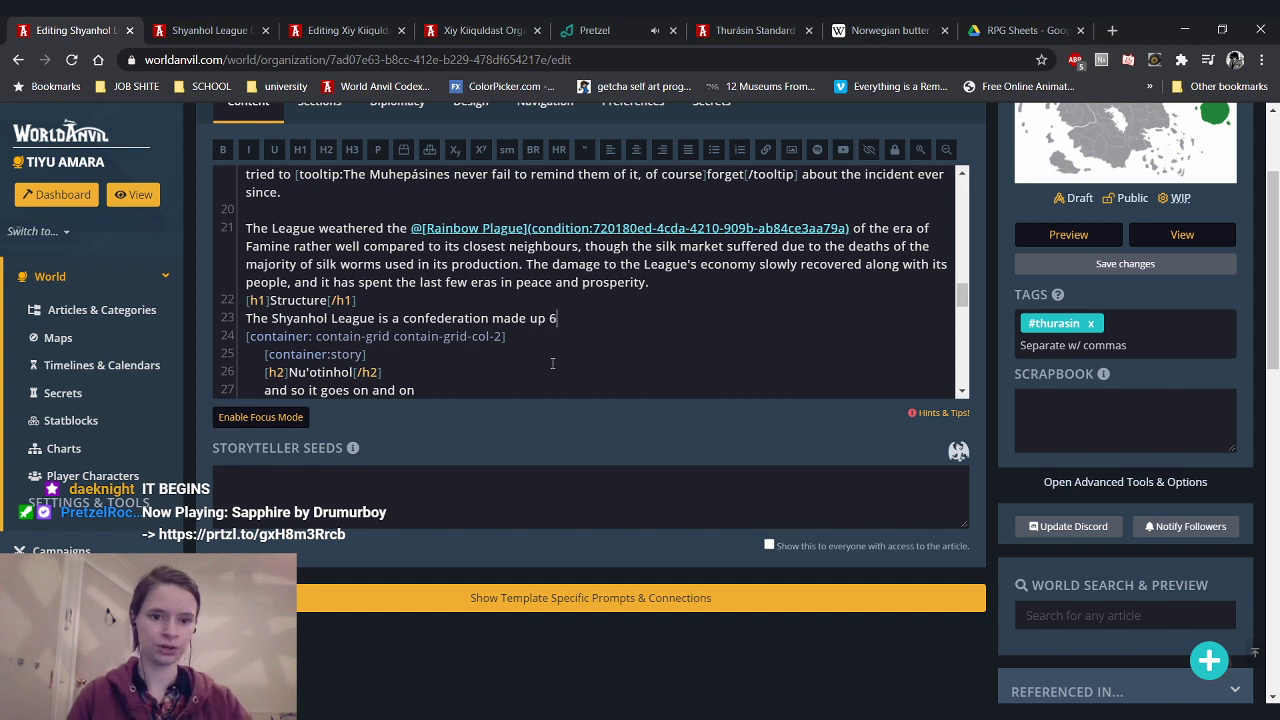
key(BackSpace)
key(BackSpace)
text(of6 e)
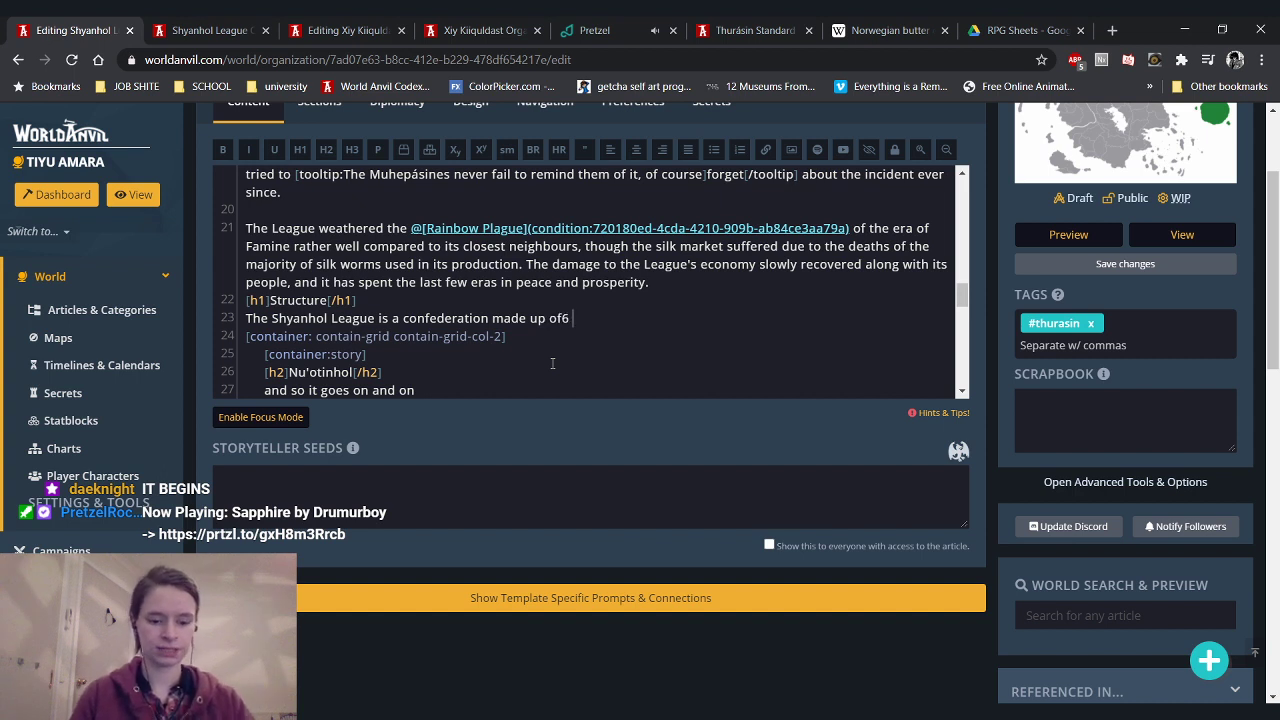
text(lven clans)
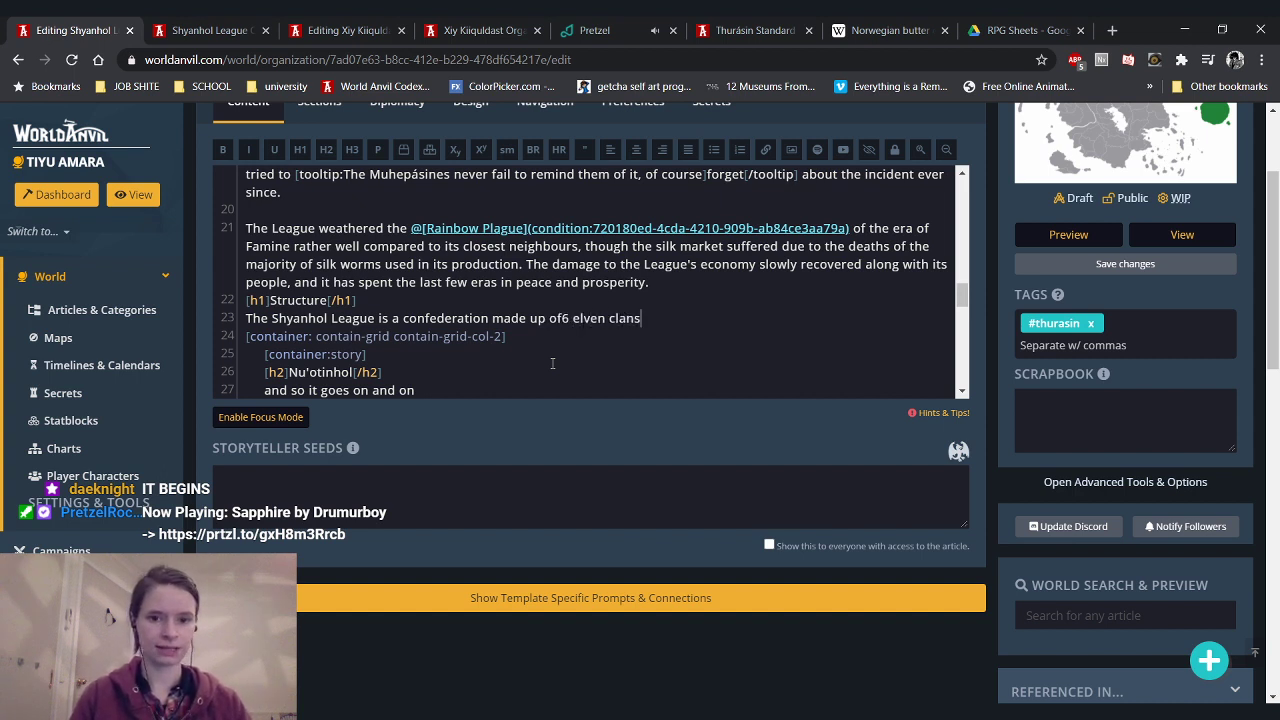
click(562, 318)
click(692, 317)
text(-)
Review the six clan containers and the clan occupation list under Structure in the article preview
click(210, 30)
scroll(234, 335, down, 10)
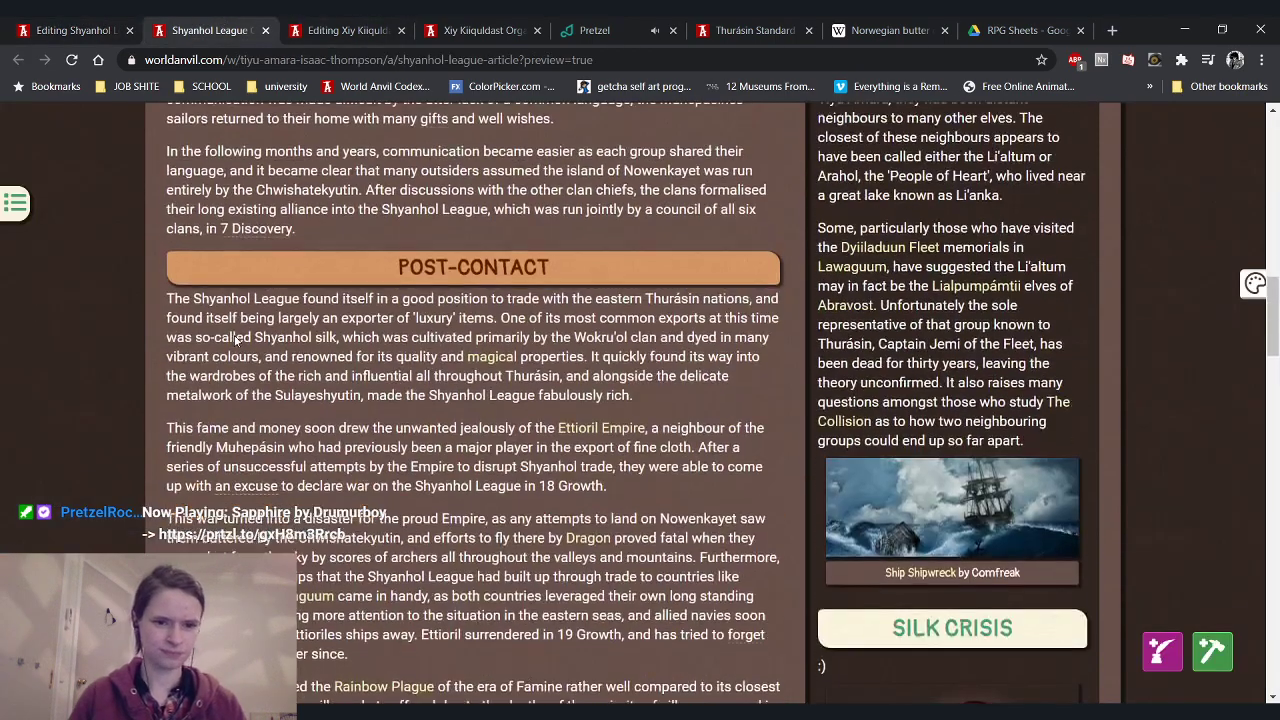
scroll(234, 341, down, 5)
scroll(234, 341, up, 3)
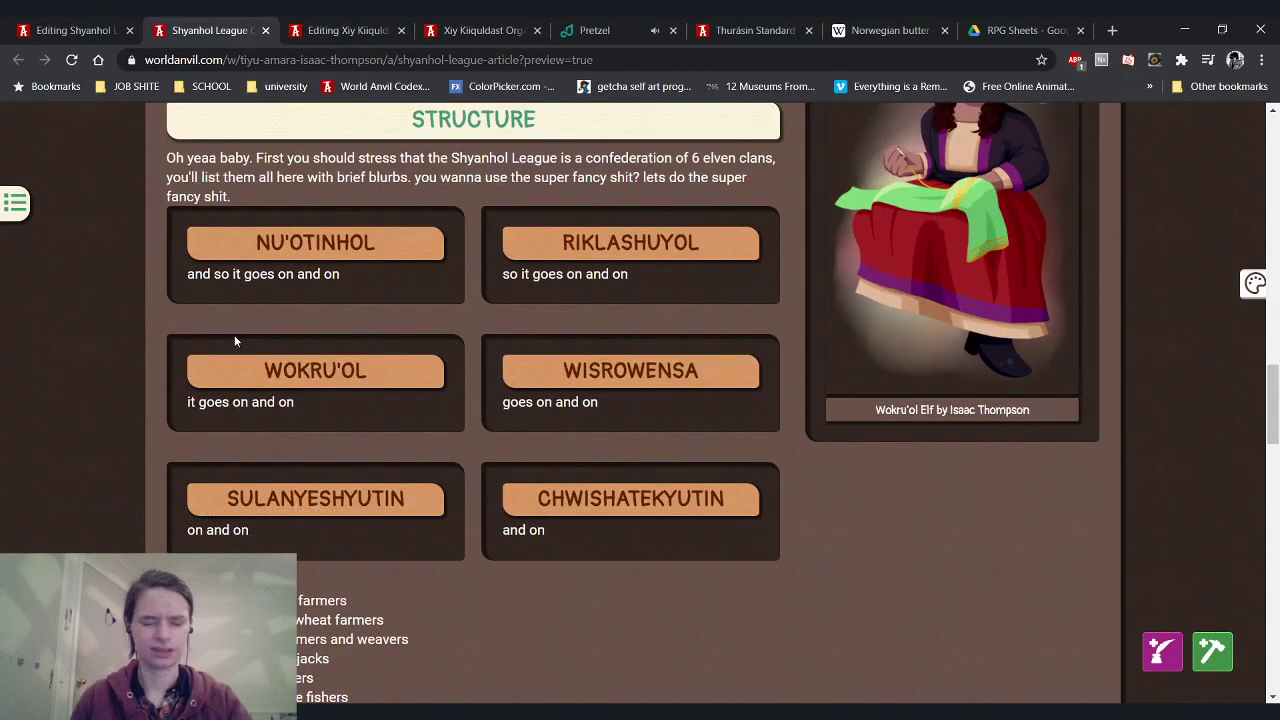
scroll(235, 341, down, 2)
scroll(234, 340, down, 1)
scroll(355, 475, up, 3)
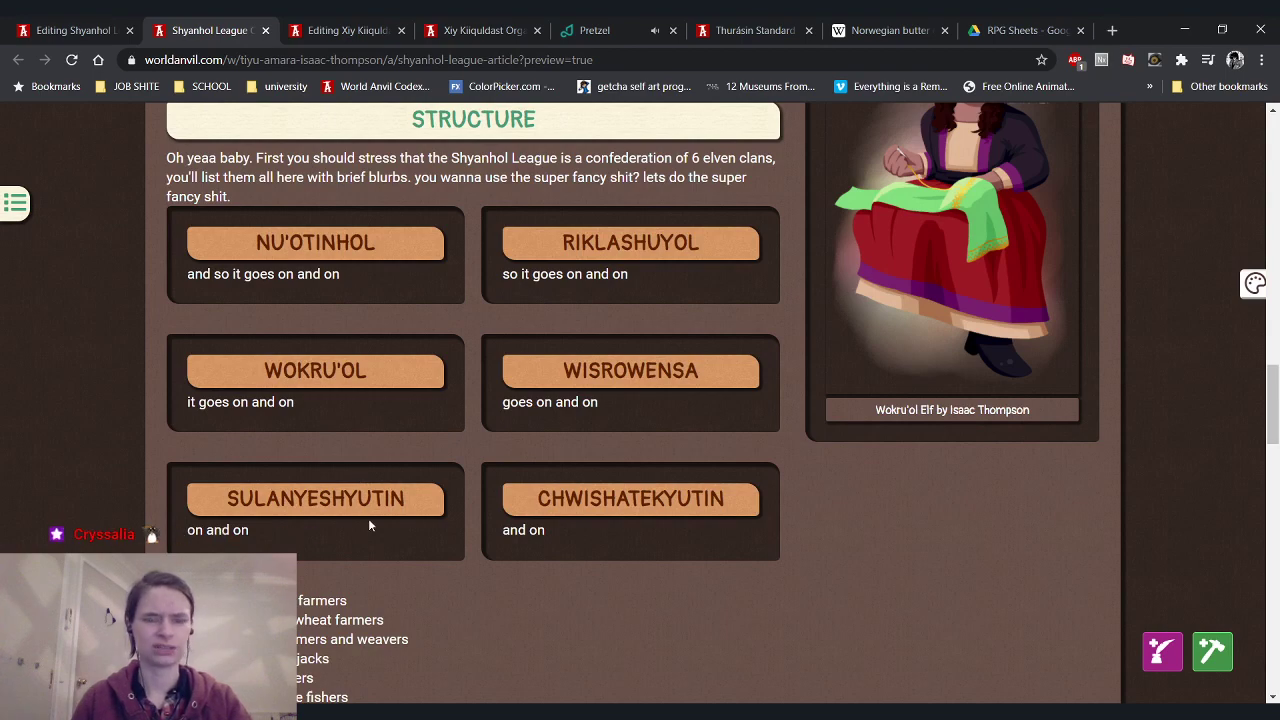
Move the Chwishatekyutin story container from the third clan grid into the first grid, above the Nu'otinhol heading
click(120, 28)
scroll(391, 188, down, 2)
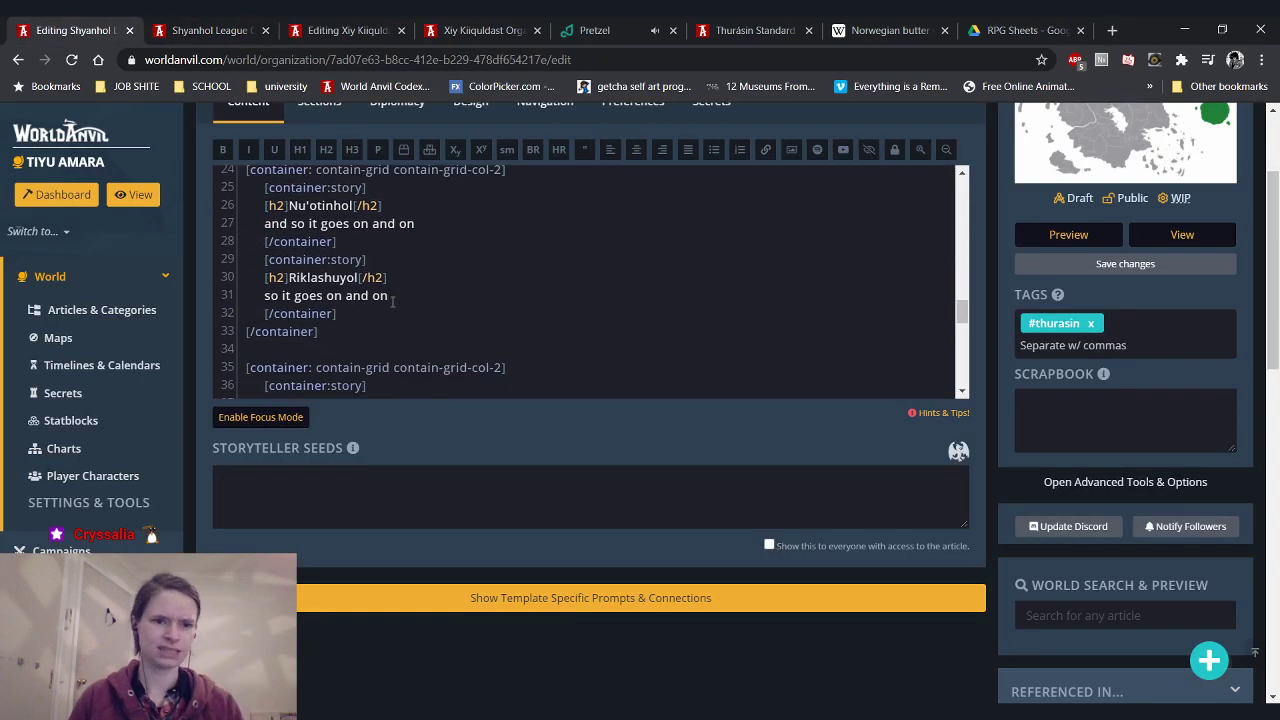
scroll(391, 297, down, 3)
scroll(394, 310, down, 1)
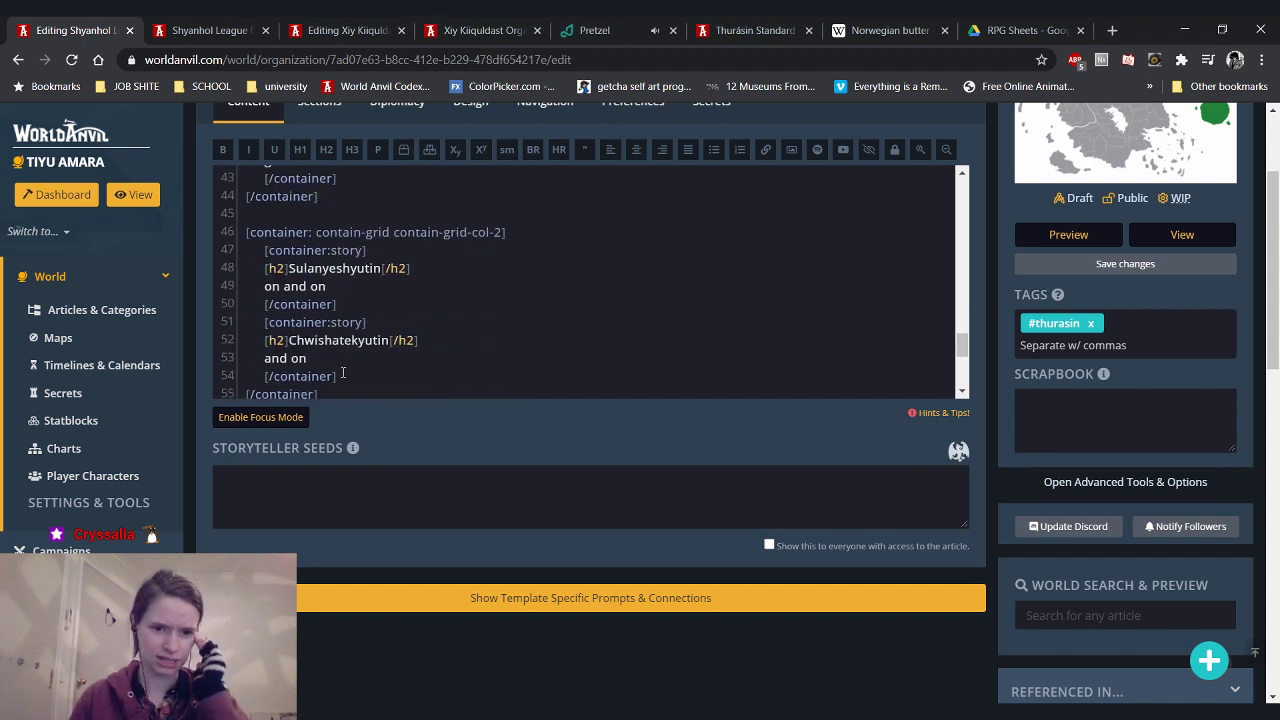
drag(345, 376, 233, 326)
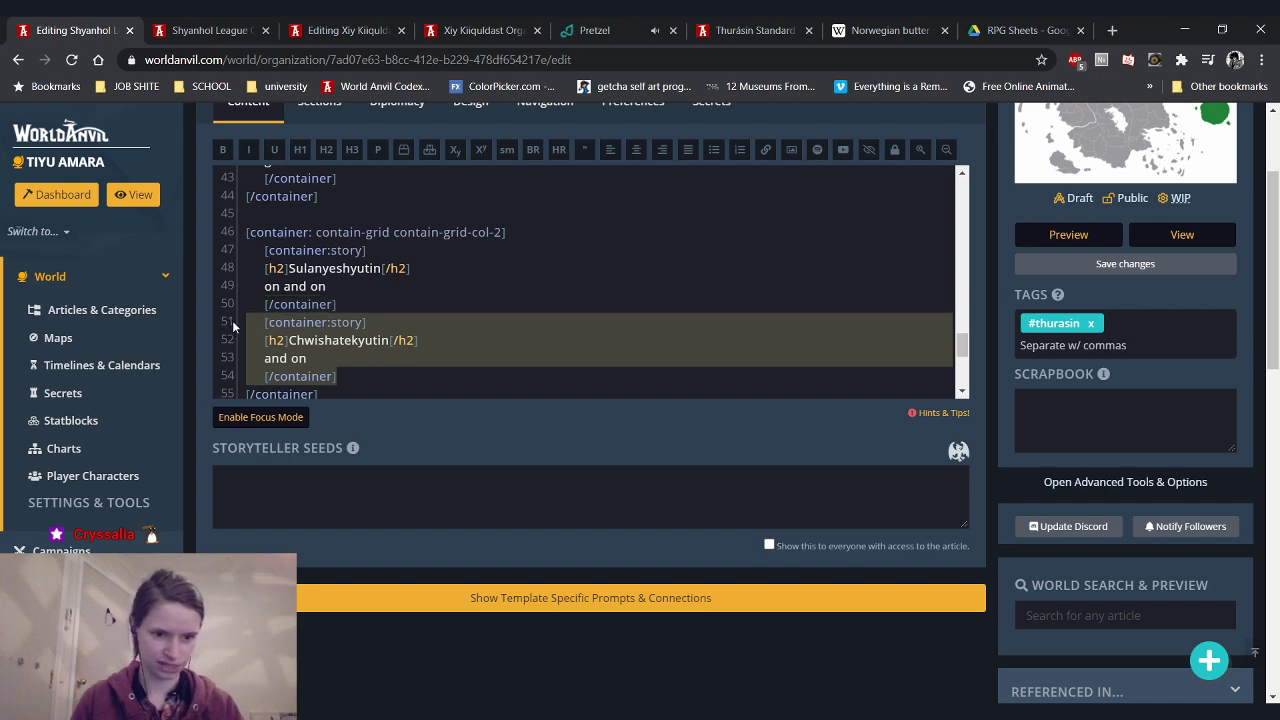
key(ctrl+x)
scroll(233, 326, up, 5)
click(373, 277)
key(Return)
key(ctrl+v)
key(ctrl+z)
key(BackSpace)
key(BackSpace)
key(BackSpace)
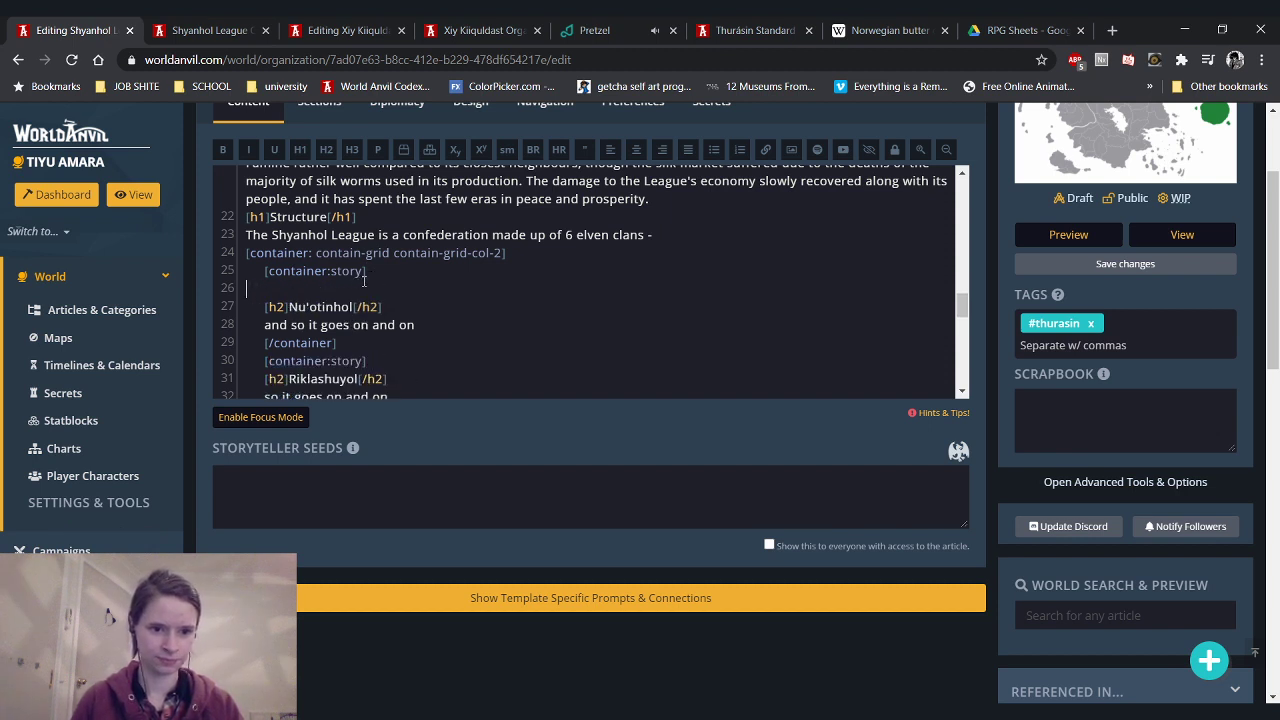
key(ctrl+v)
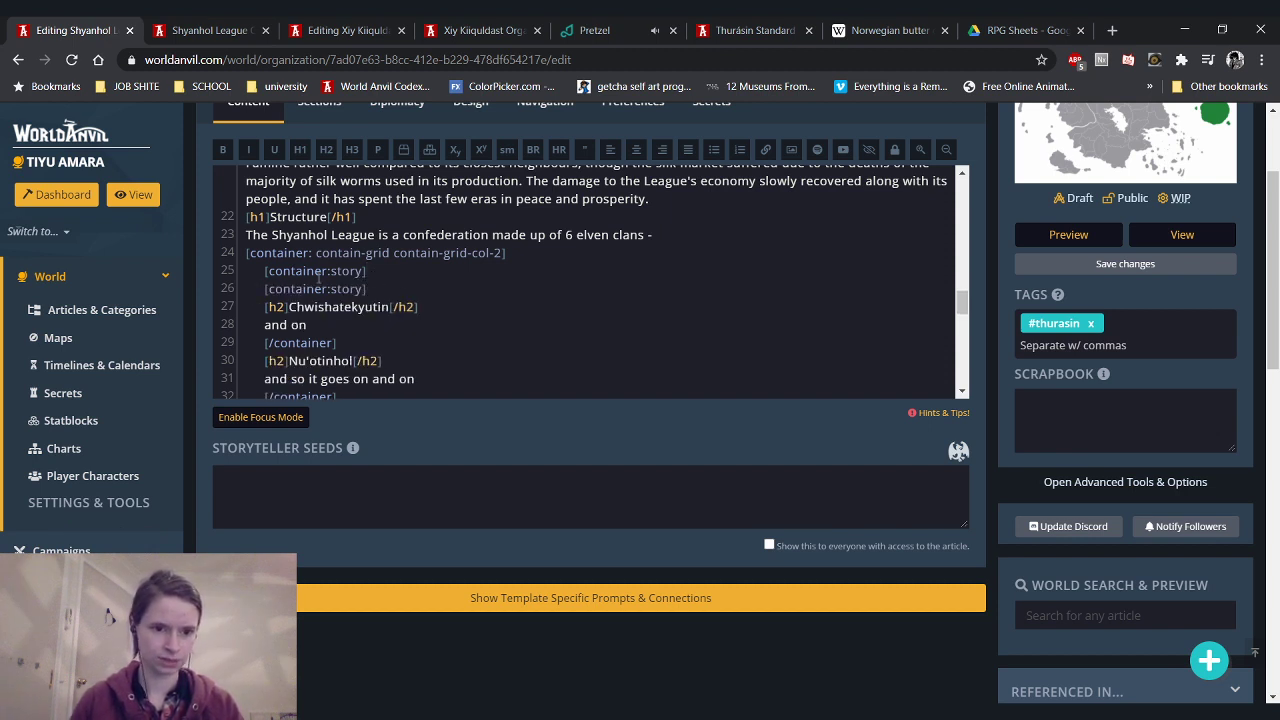
Move the Riklashuyol heading, its placeholder text and closing container tag from the first grid into the third, above the Sulanyeshyutin container
scroll(340, 290, down, 2)
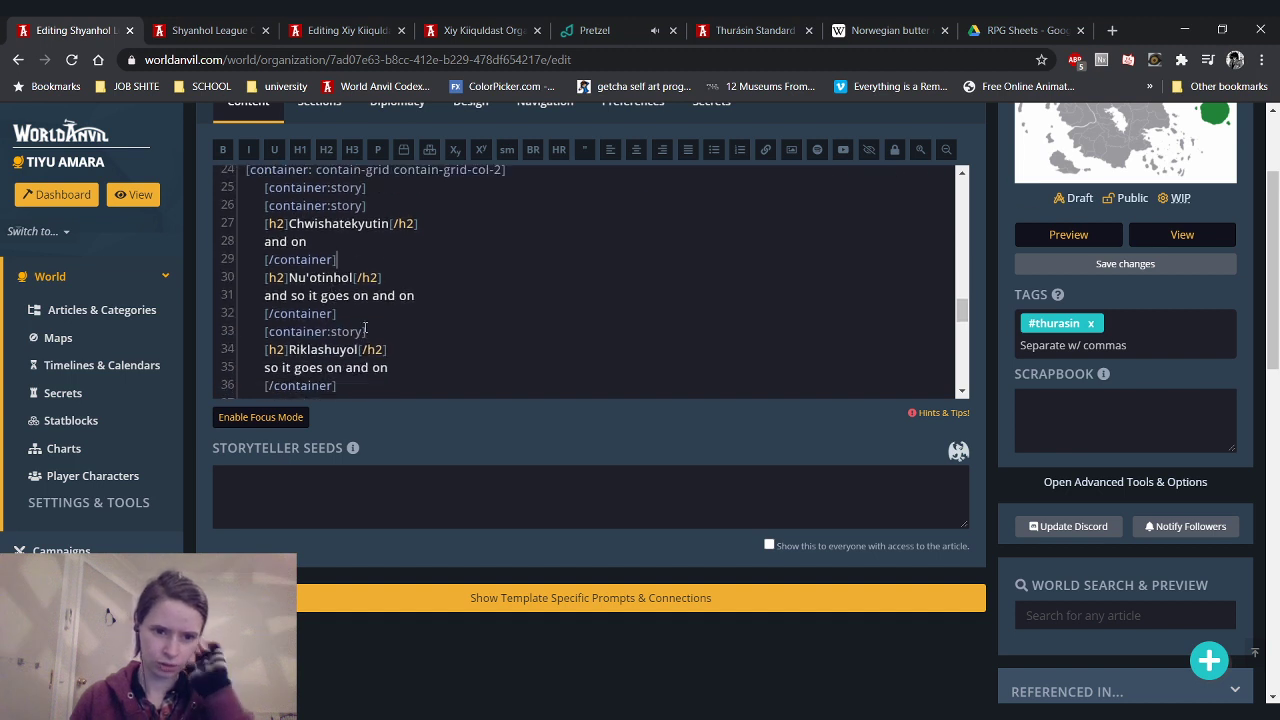
scroll(331, 291, down, 2)
drag(348, 304, 267, 262)
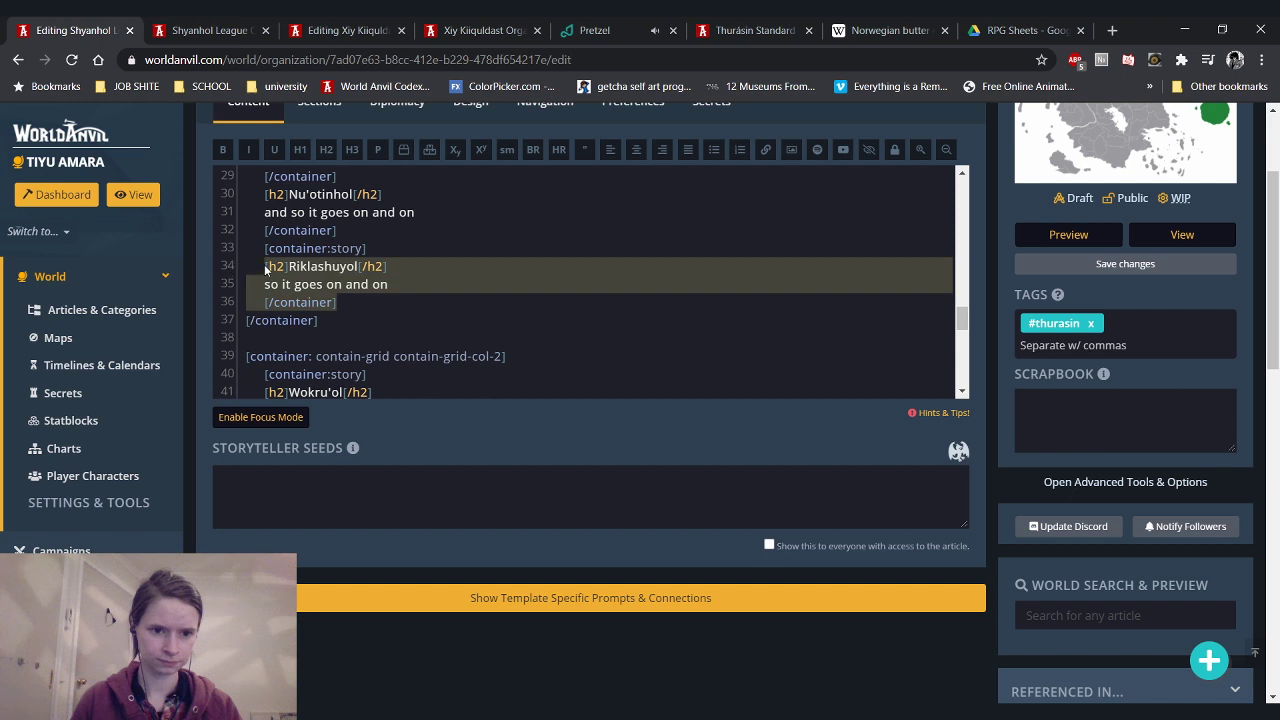
key(BackSpace)
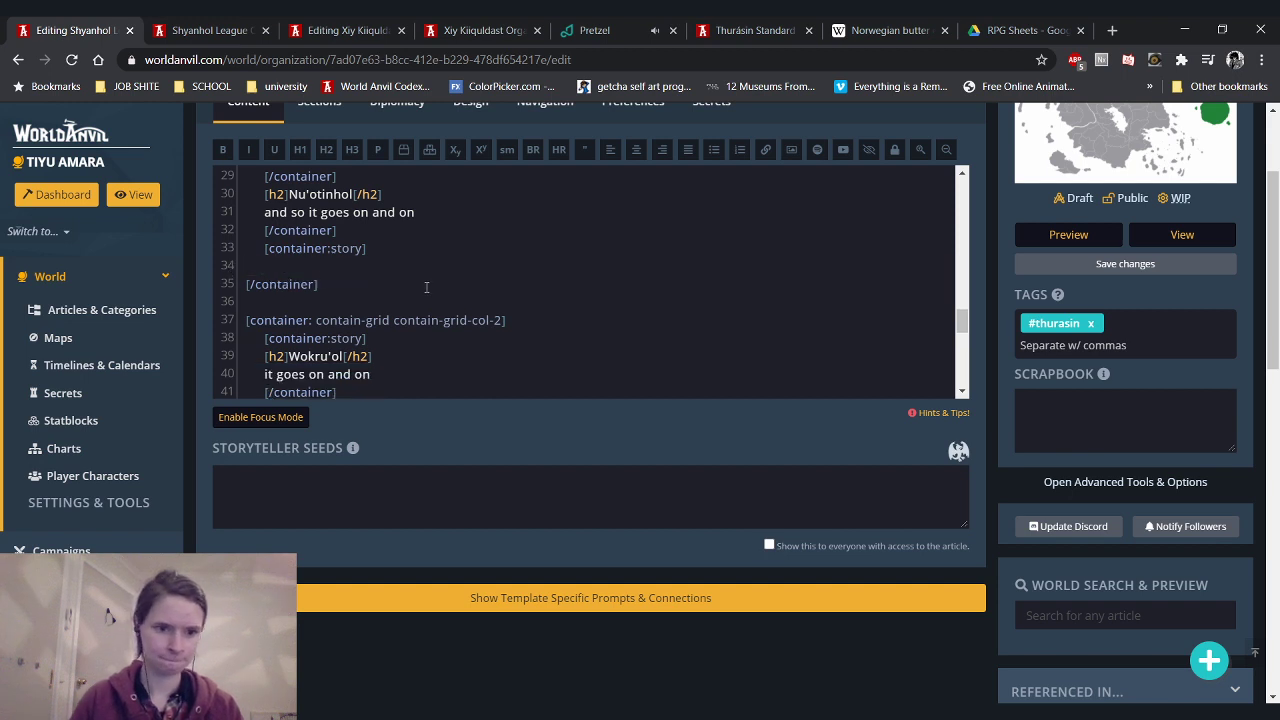
key(BackSpace)
scroll(426, 287, down, 1)
scroll(426, 287, down, 4)
scroll(400, 305, up, 5)
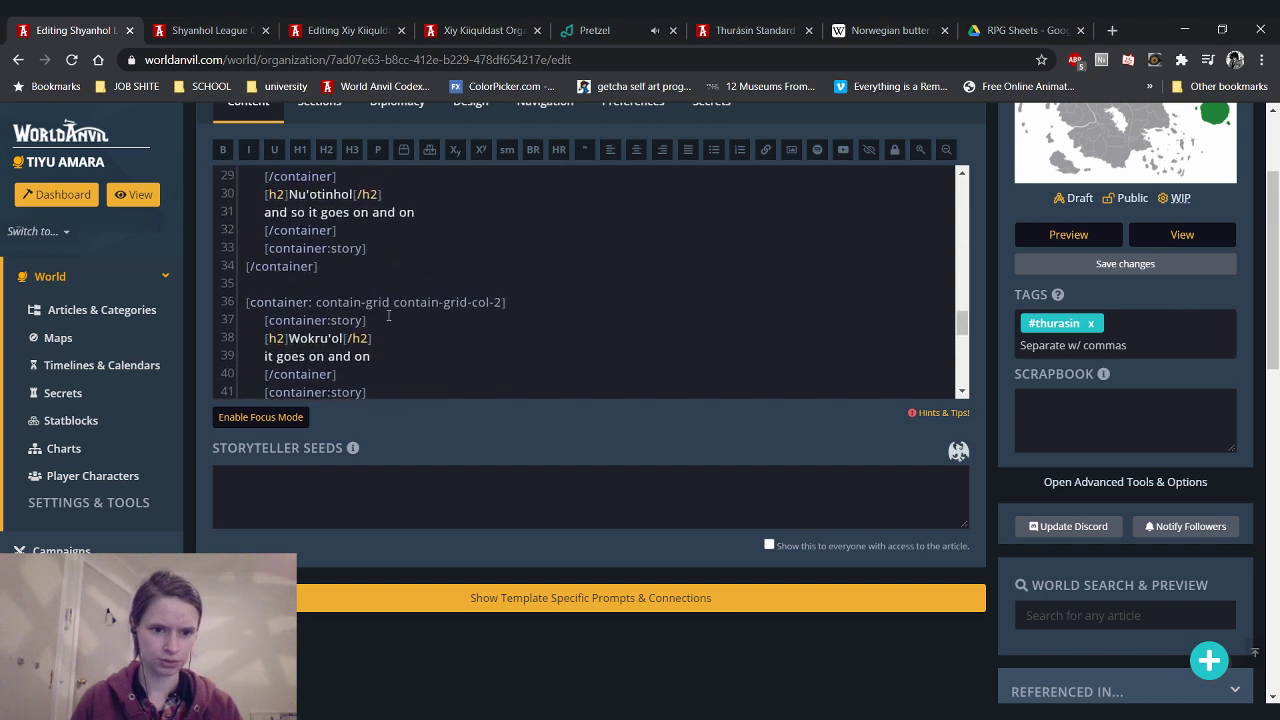
scroll(388, 316, down, 5)
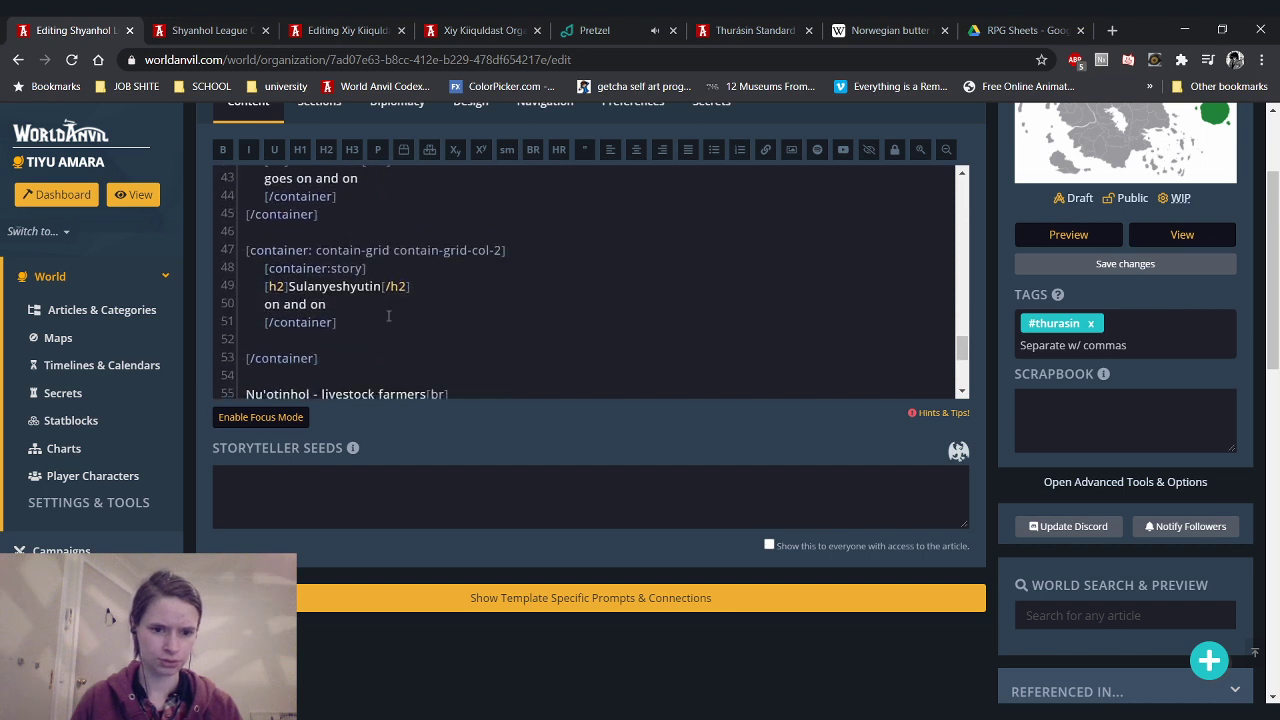
click(564, 250)
key(Return)
key(ctrl+v)
Align the Riklashuyol heading's indentation with its text and remove the blank line after the Sulanyeshyutin container
key(Up)
key(Up)
key(Home)
key(Tab)
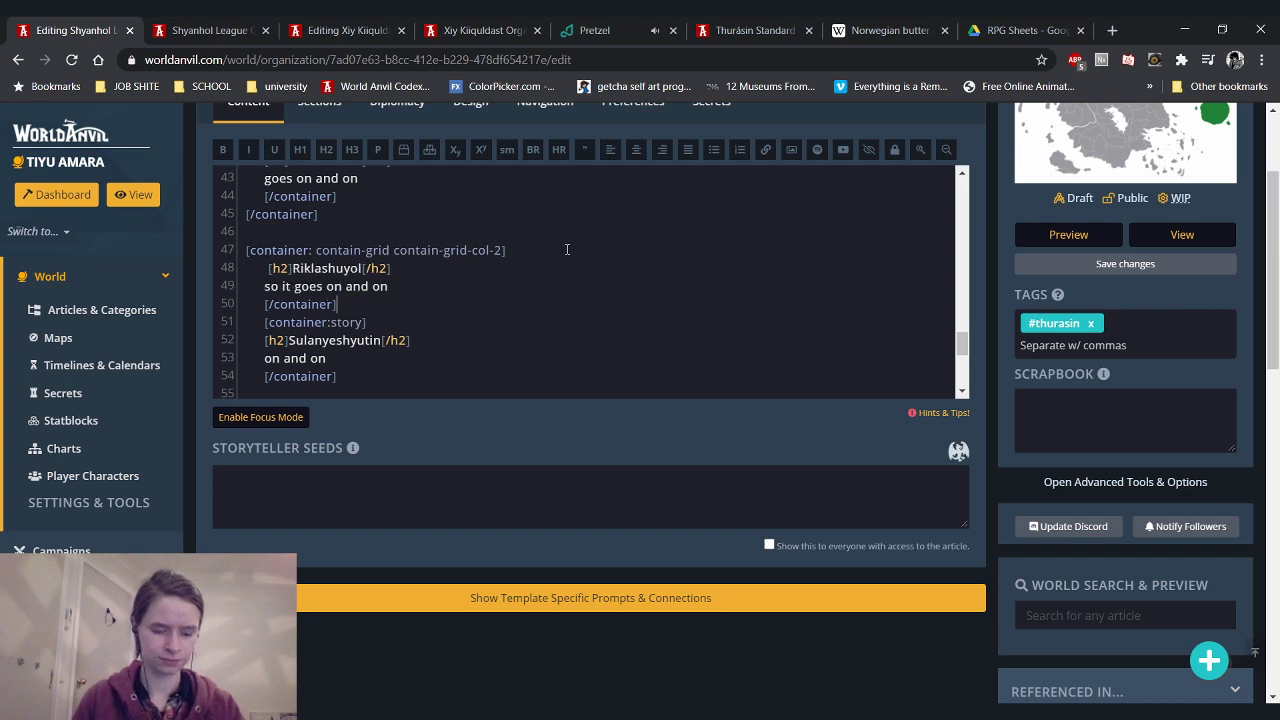
key(Up)
key(Up)
key(Left)
key(Left)
key(Home)
key(BackSpace)
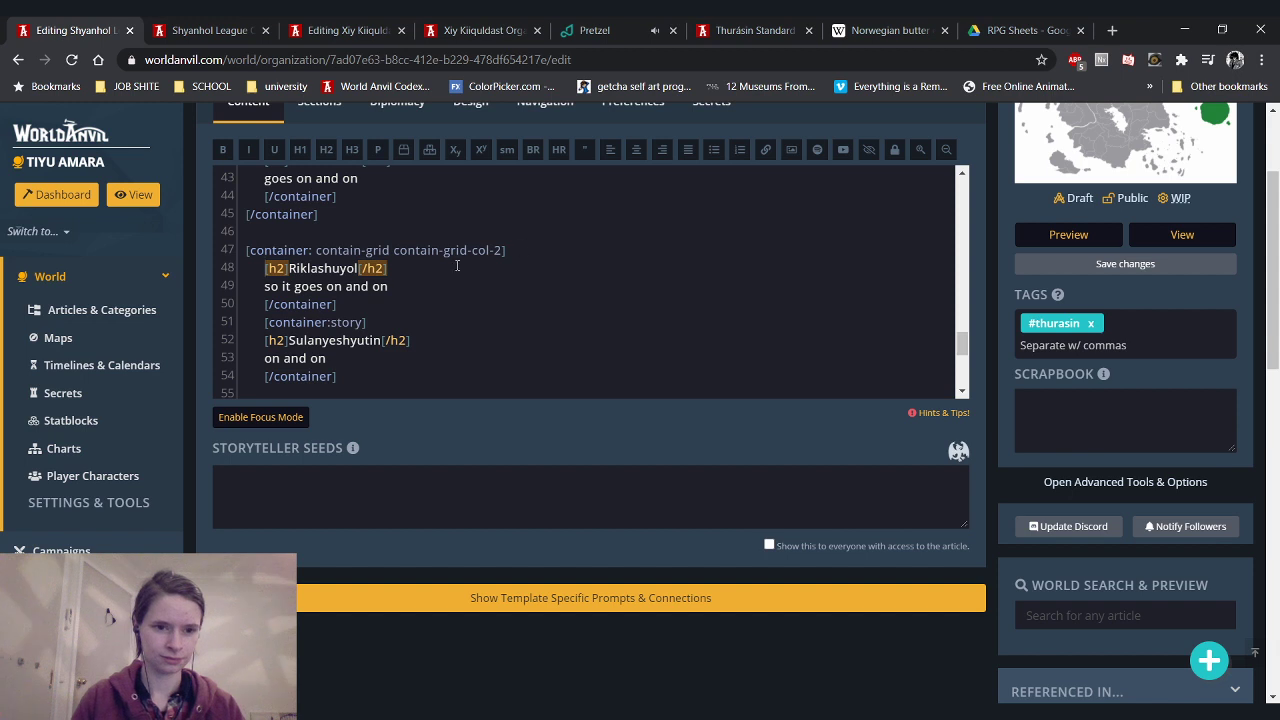
scroll(392, 317, down, 1)
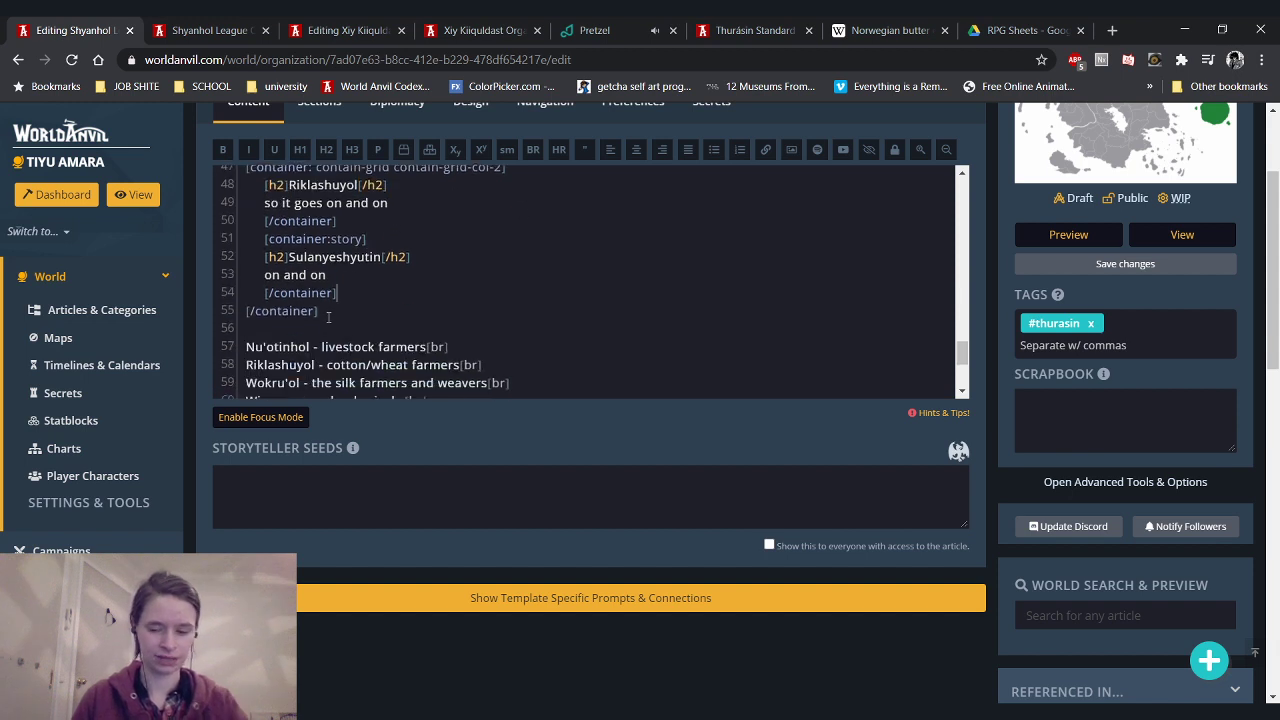
Move the Riklashuyol and Sulanyeshyutin grid above the Wokru'ol and Wisrowensa grid, and reload the article preview to check the layout
scroll(232, 260, up, 2)
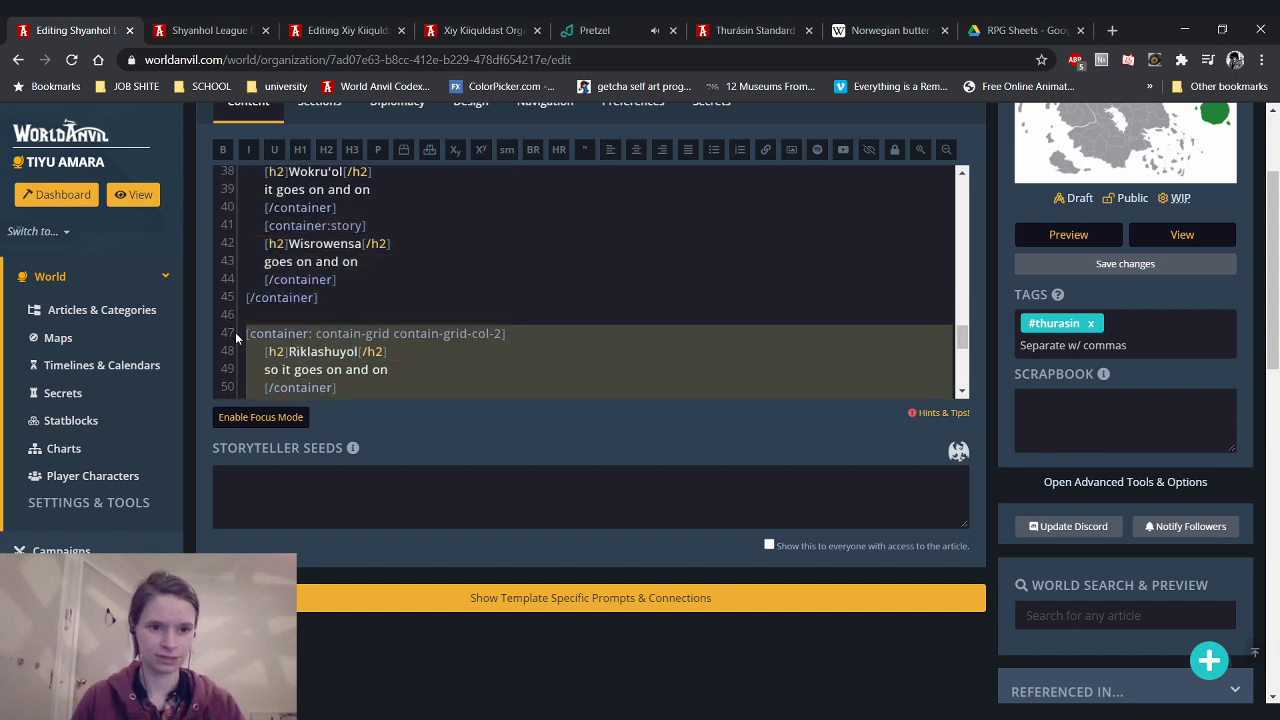
scroll(342, 287, up, 3)
click(354, 357)
key(ctrl+v)
scroll(354, 357, down, 1)
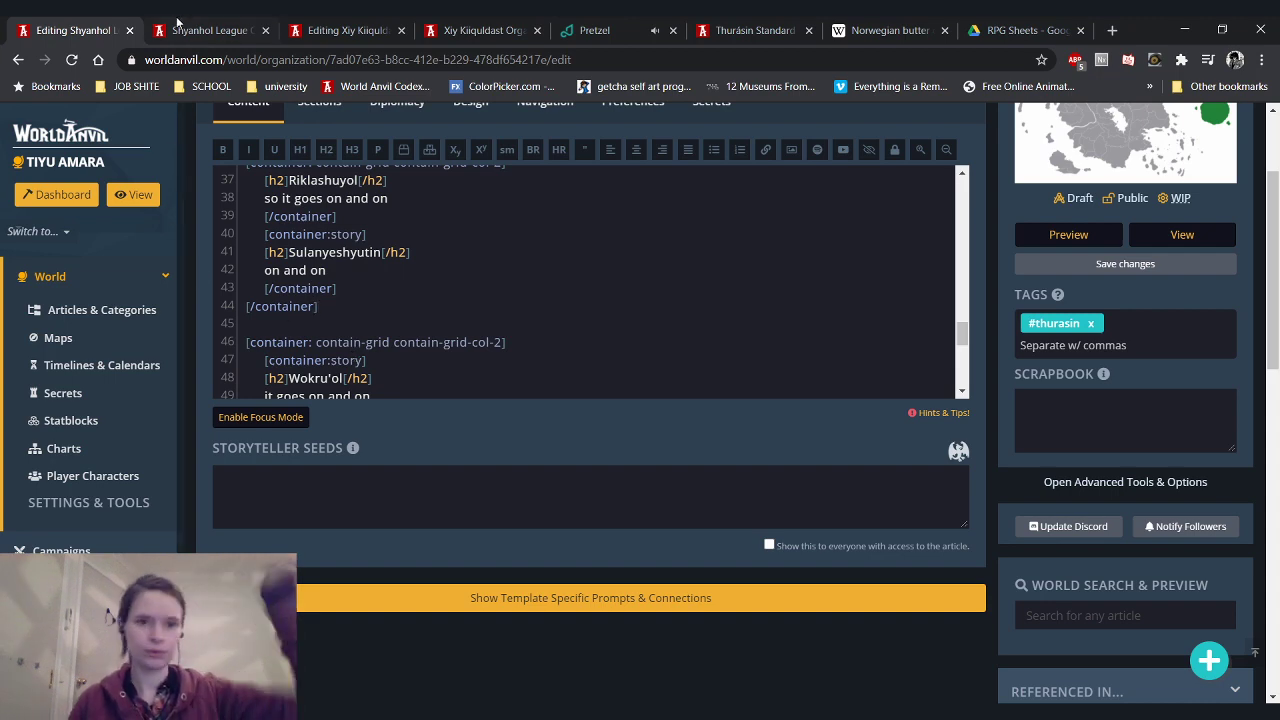
click(205, 30)
click(72, 60)
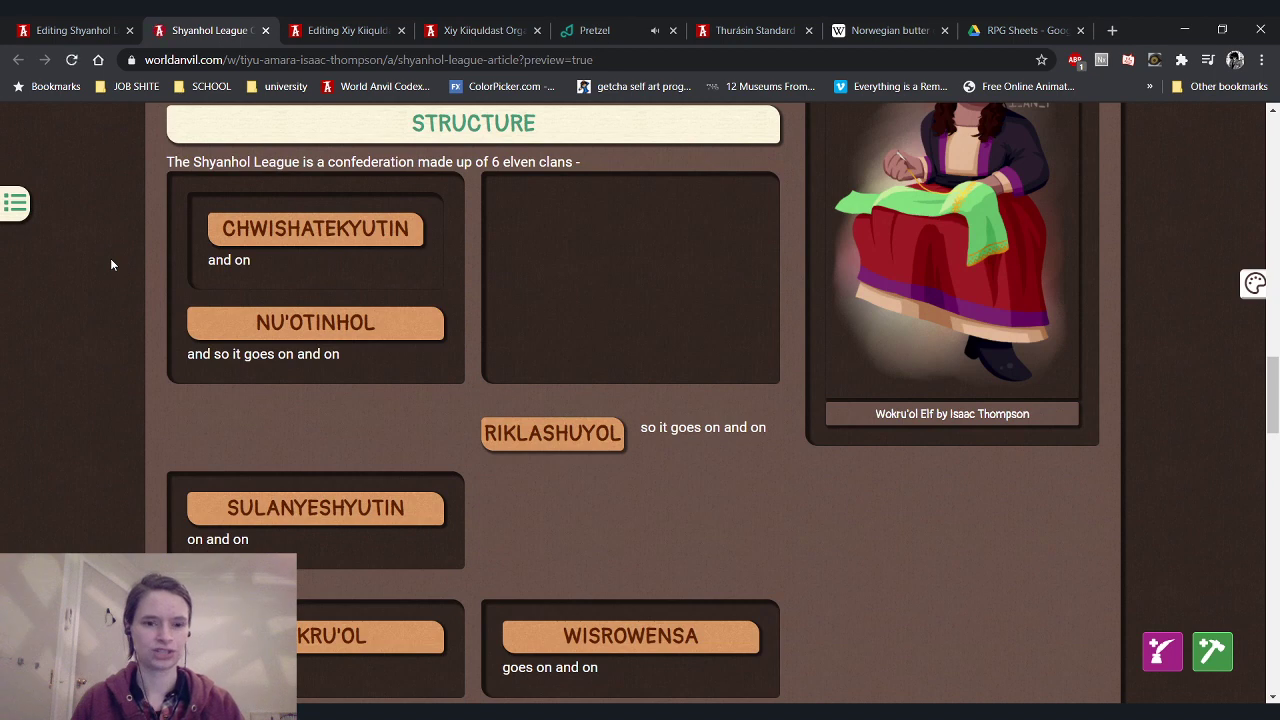
Remove the duplicate [container:story] tag above the Chwishatekyutin heading and insert one before the Nu'otinhol heading
click(80, 30)
scroll(372, 304, up, 1)
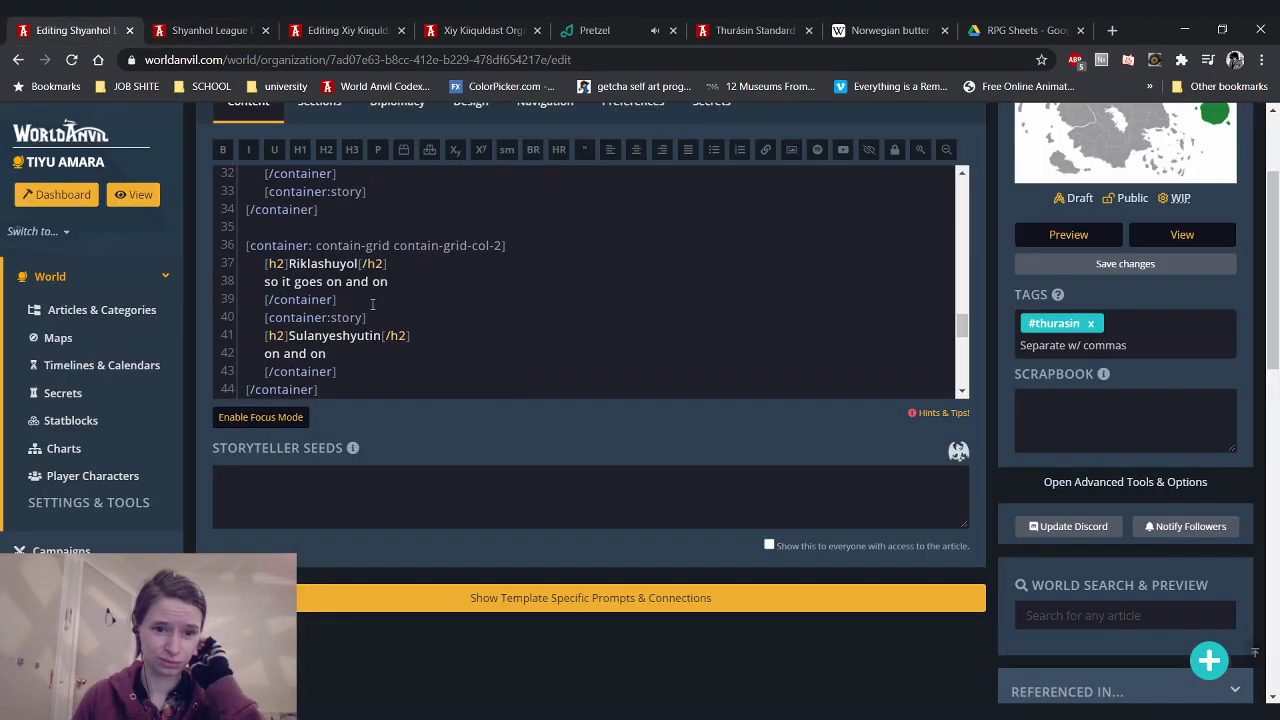
scroll(372, 304, up, 3)
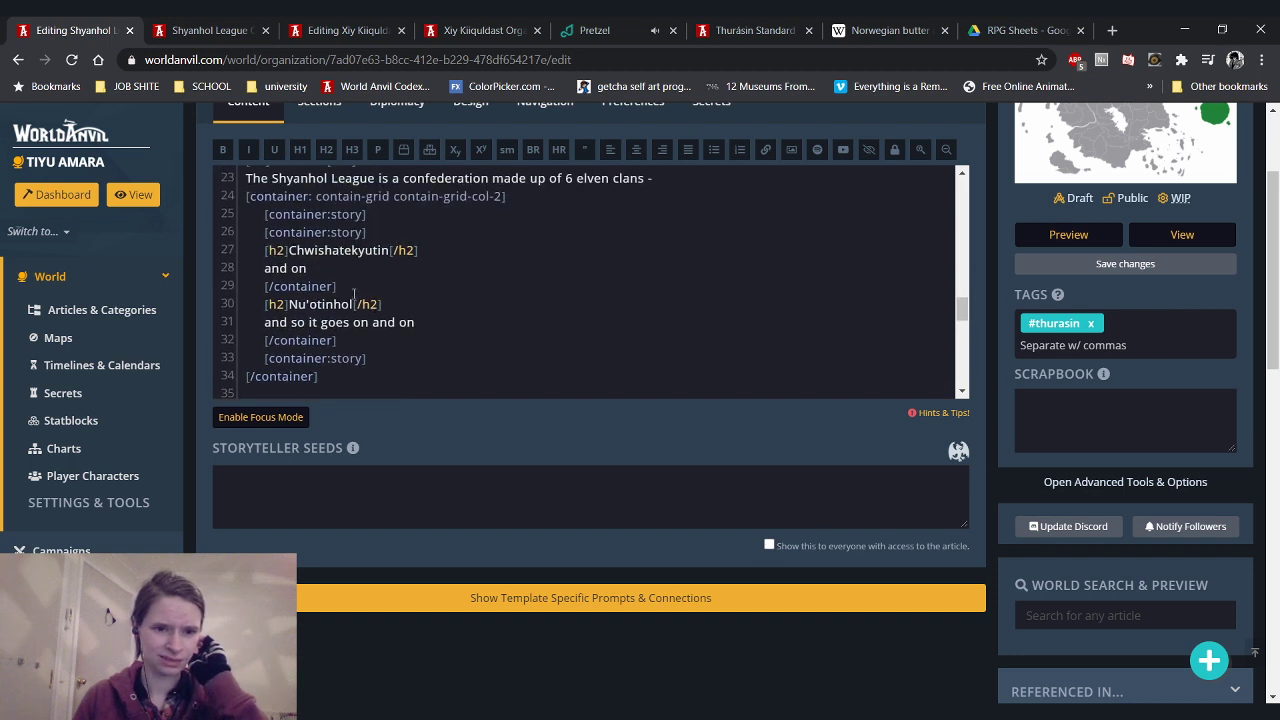
drag(366, 224, 268, 230)
key(BackSpace)
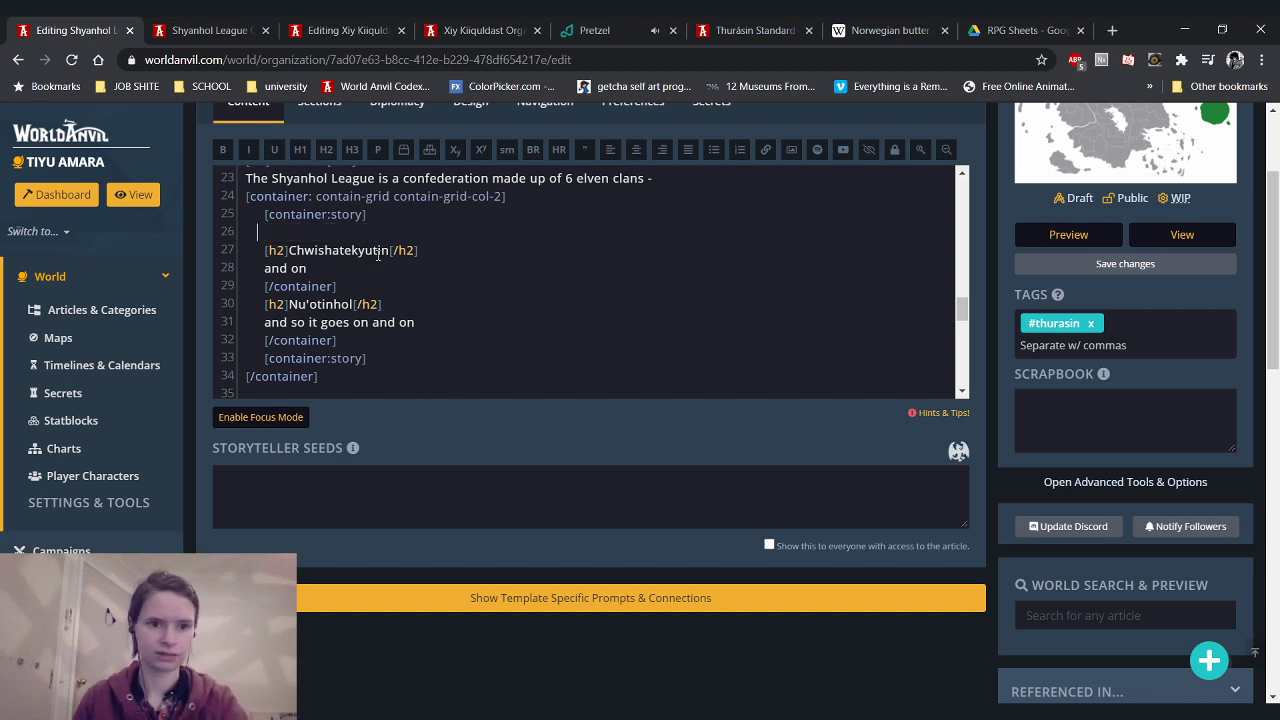
key(BackSpace)
click(379, 268)
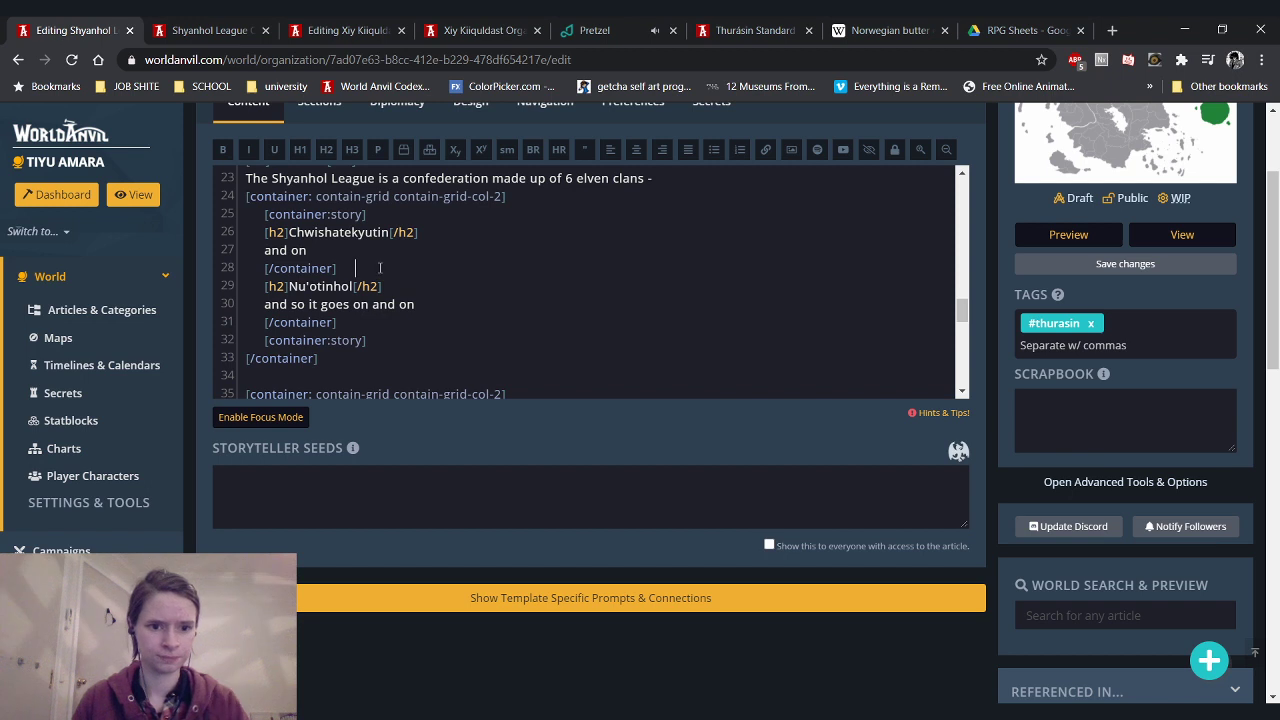
key(Return)
key(ctrl+v)
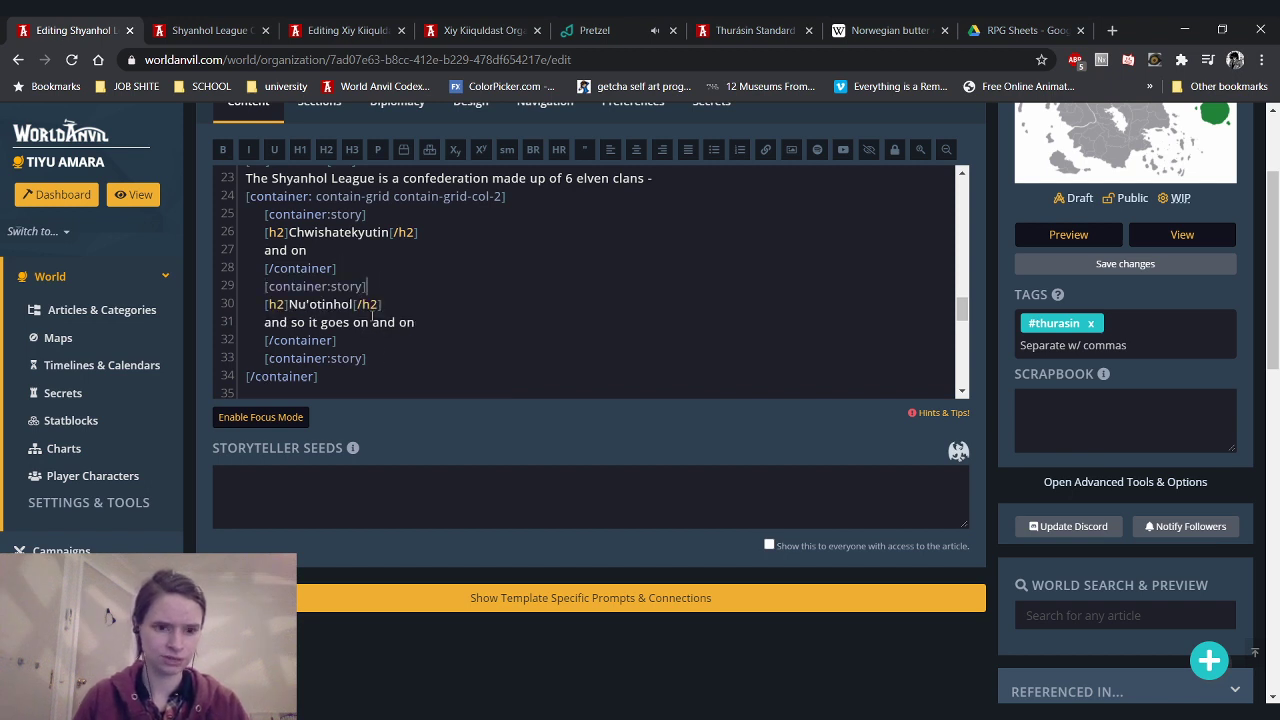
Delete the stray [container:story] tag at the end of the first clan grid and check the matching tags of its two containers
drag(373, 360, 265, 358)
key(BackSpace)
key(BackSpace)
key(BackSpace)
key(BackSpace)
key(Delete)
click(327, 214)
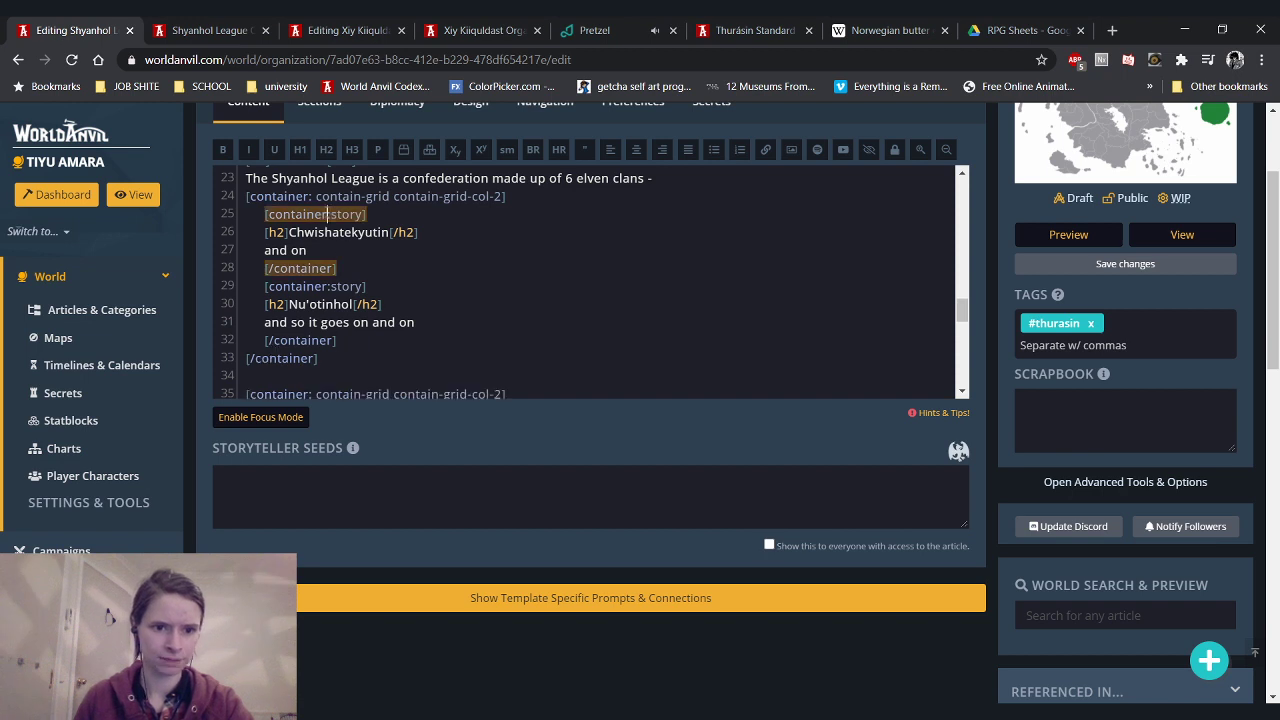
click(325, 290)
Insert a [container:story] tag before the Riklashuyol heading in the second clan grid
scroll(327, 260, down, 3)
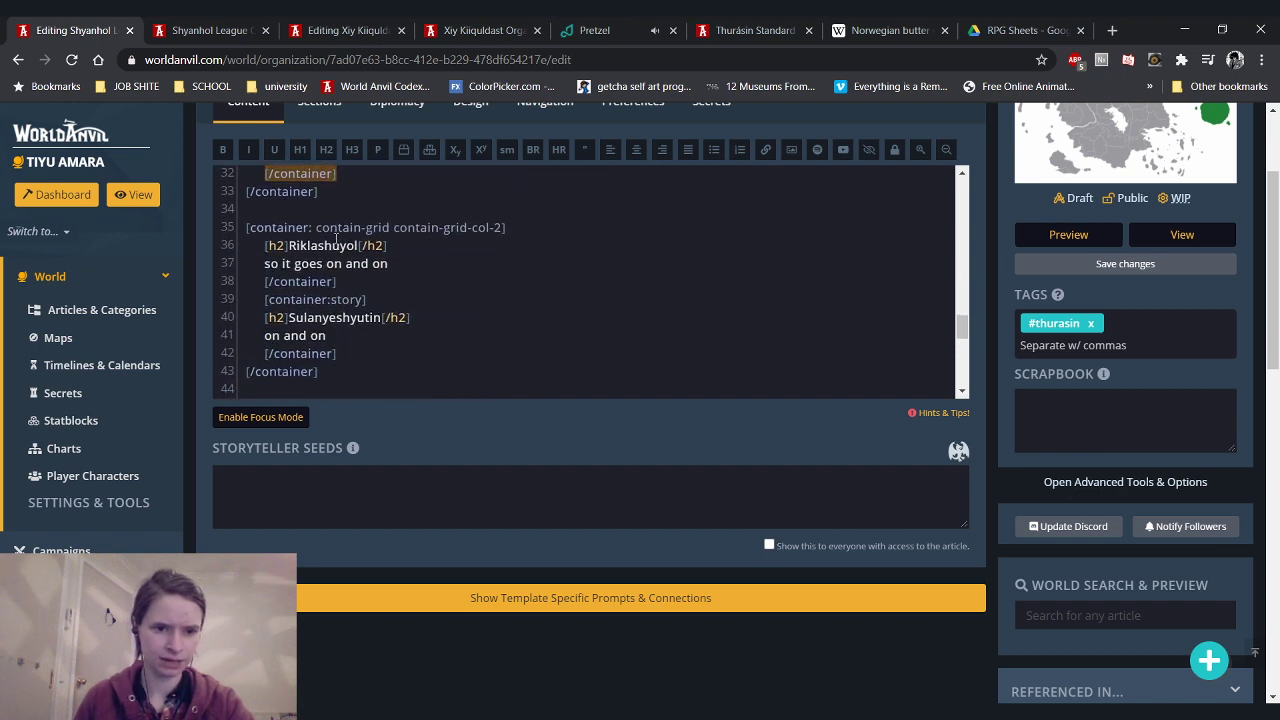
scroll(503, 225, up, 2)
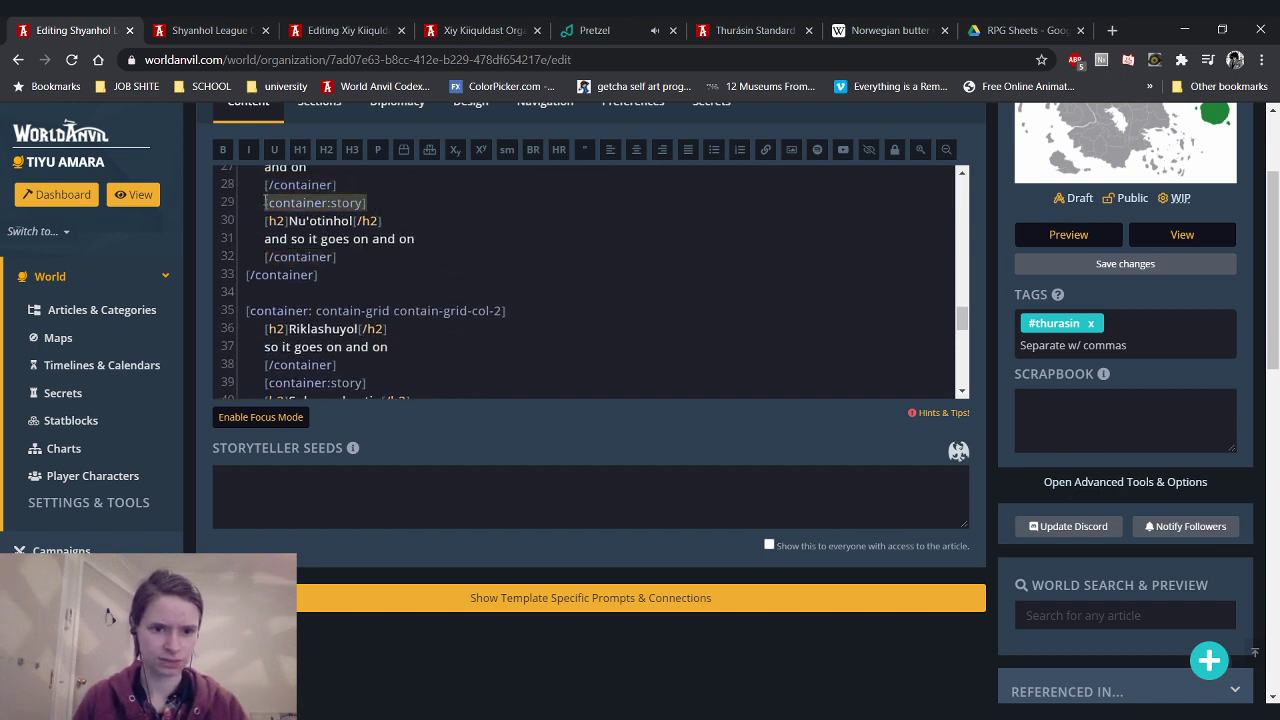
click(520, 310)
key(Return)
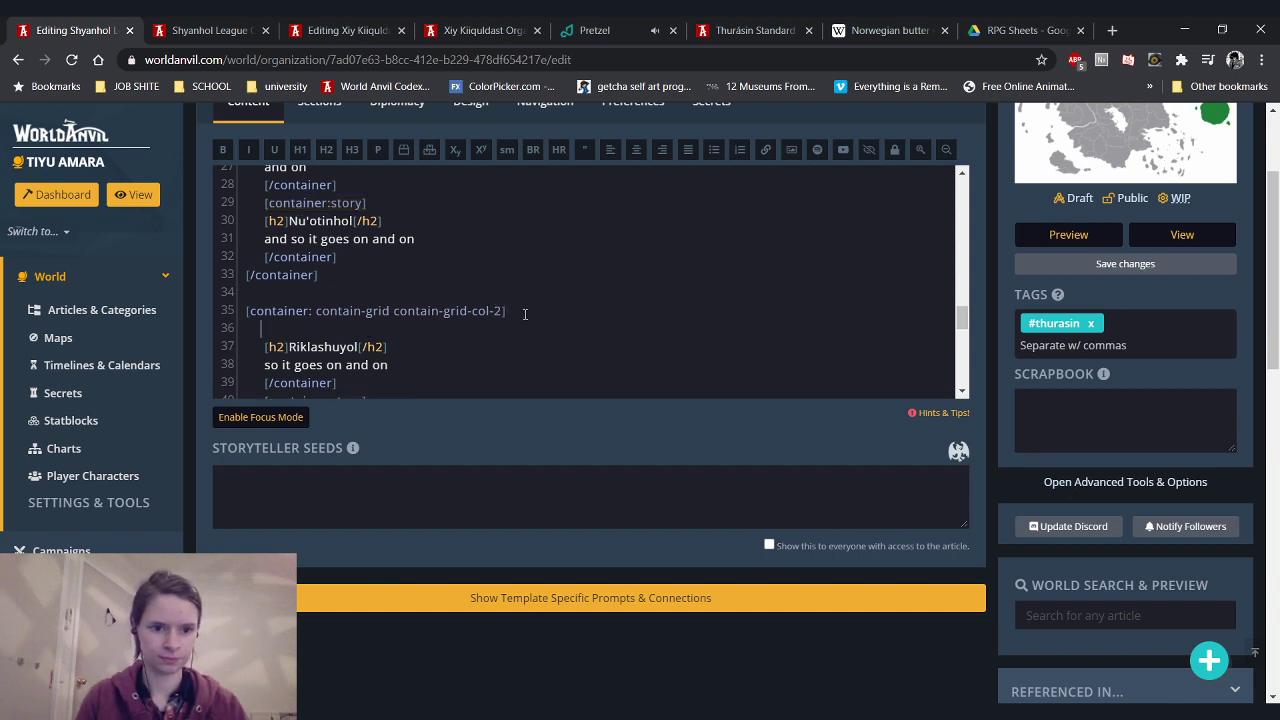
key(ctrl+v)
scroll(525, 315, down, 2)
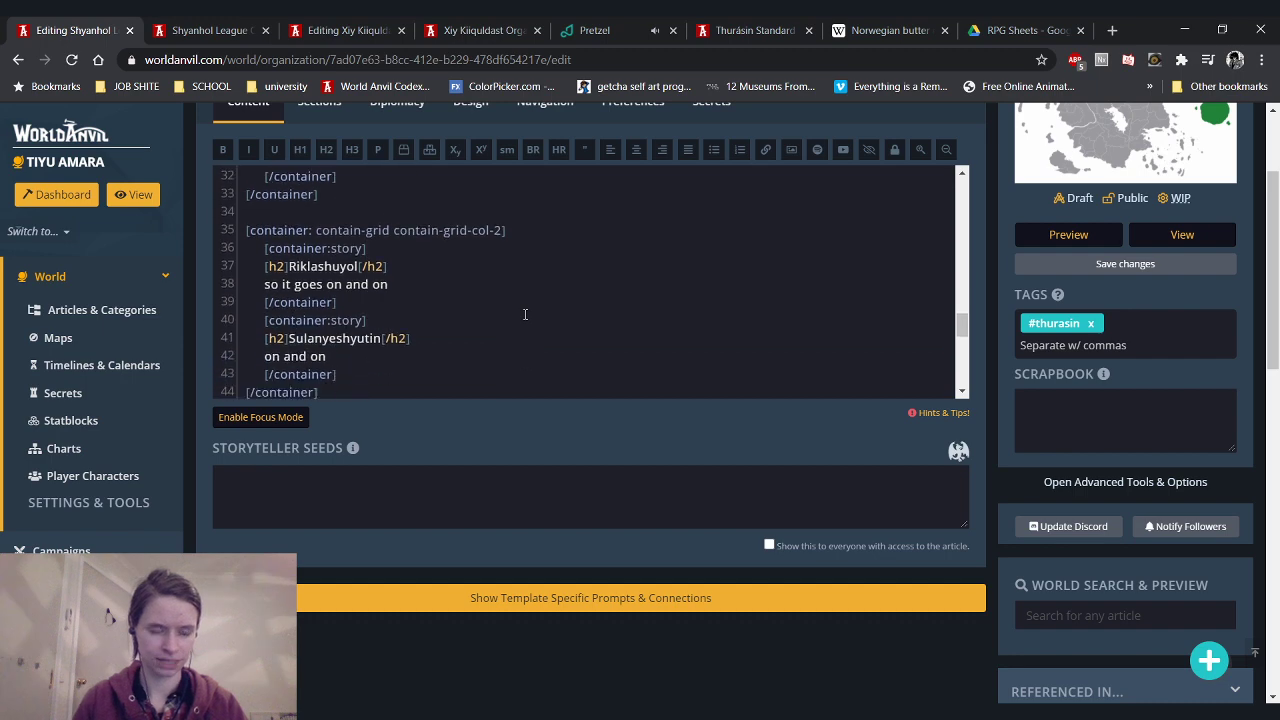
Reload the article preview and review the order and contents of the six clan containers under Structure
click(250, 22)
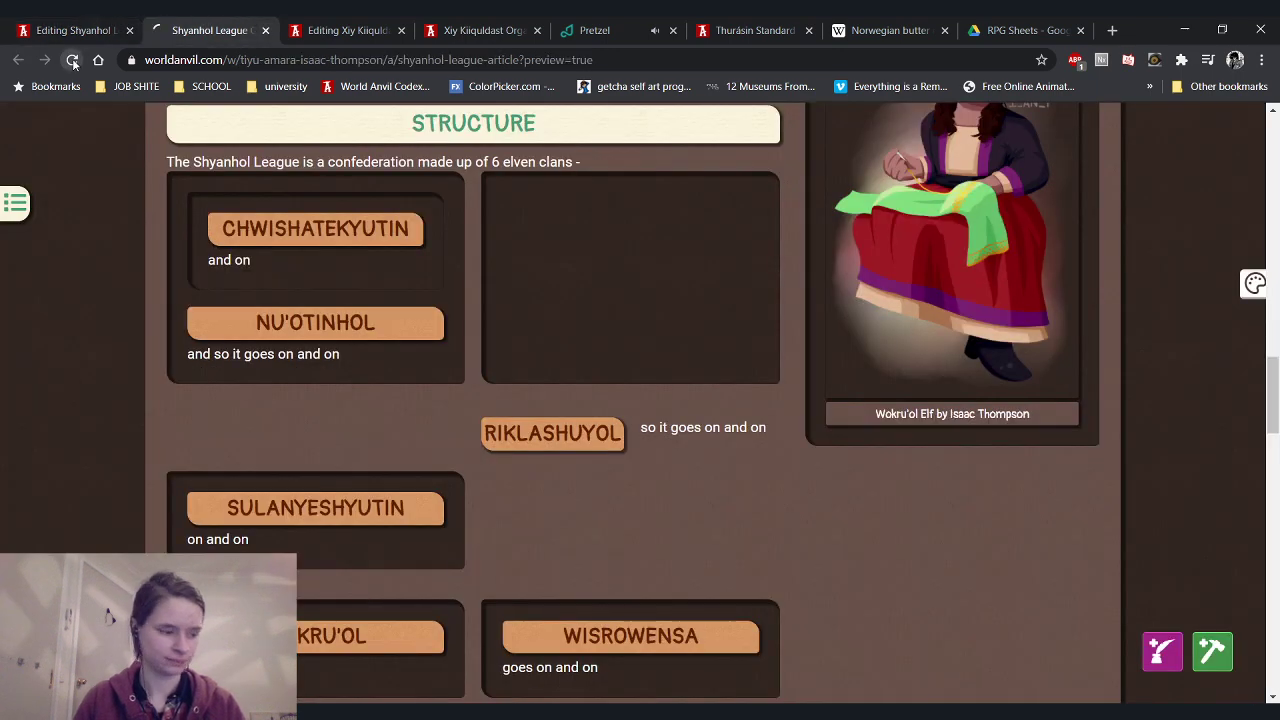
click(72, 60)
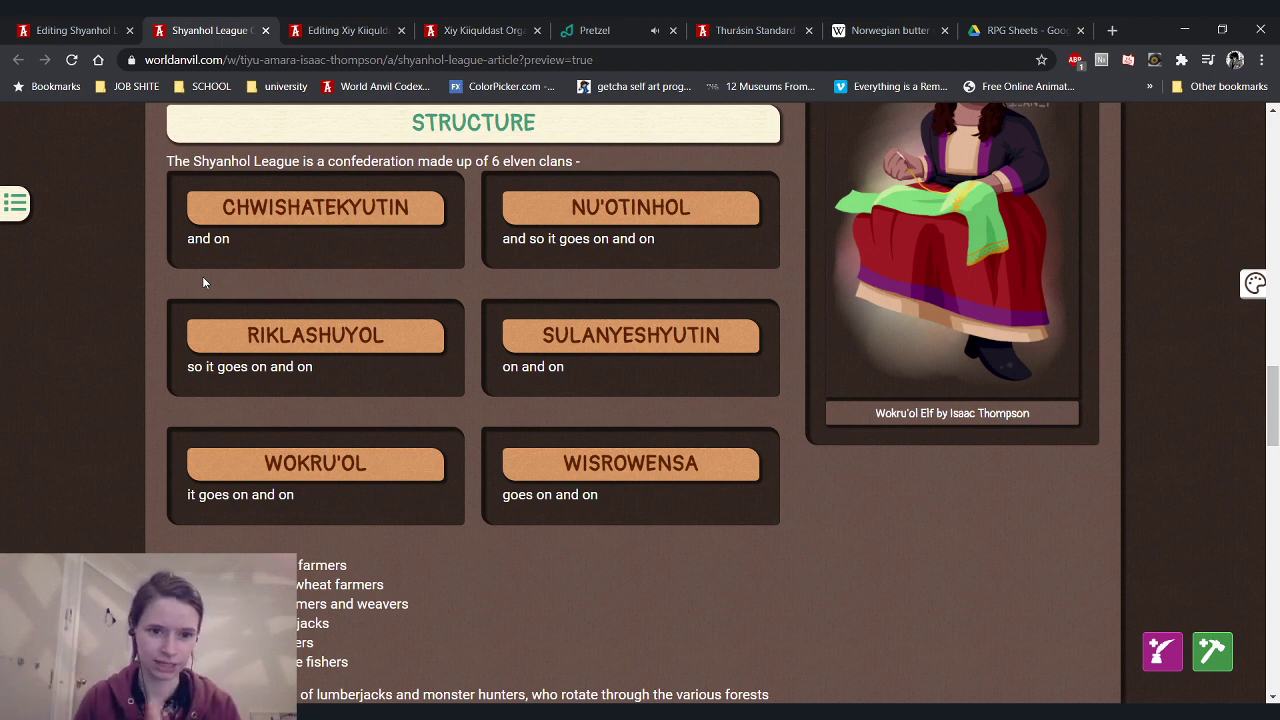
scroll(213, 300, up, 1)
scroll(214, 300, down, 1)
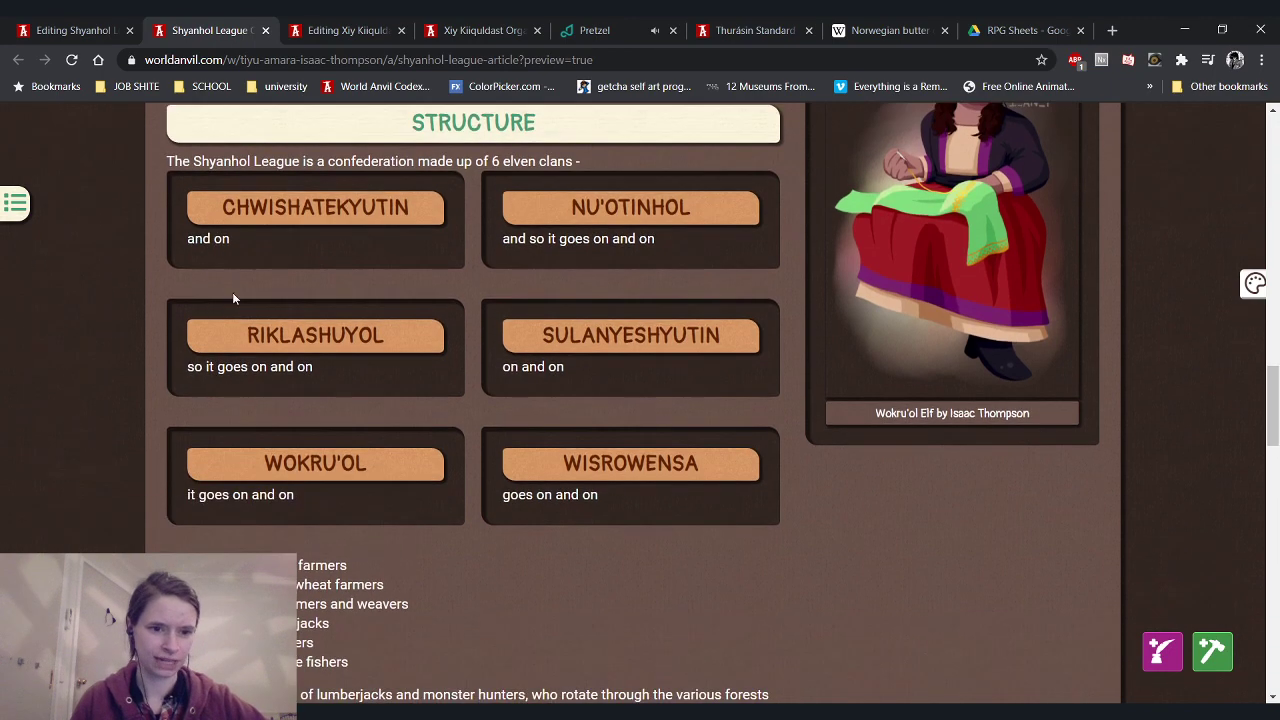
drag(229, 206, 479, 268)
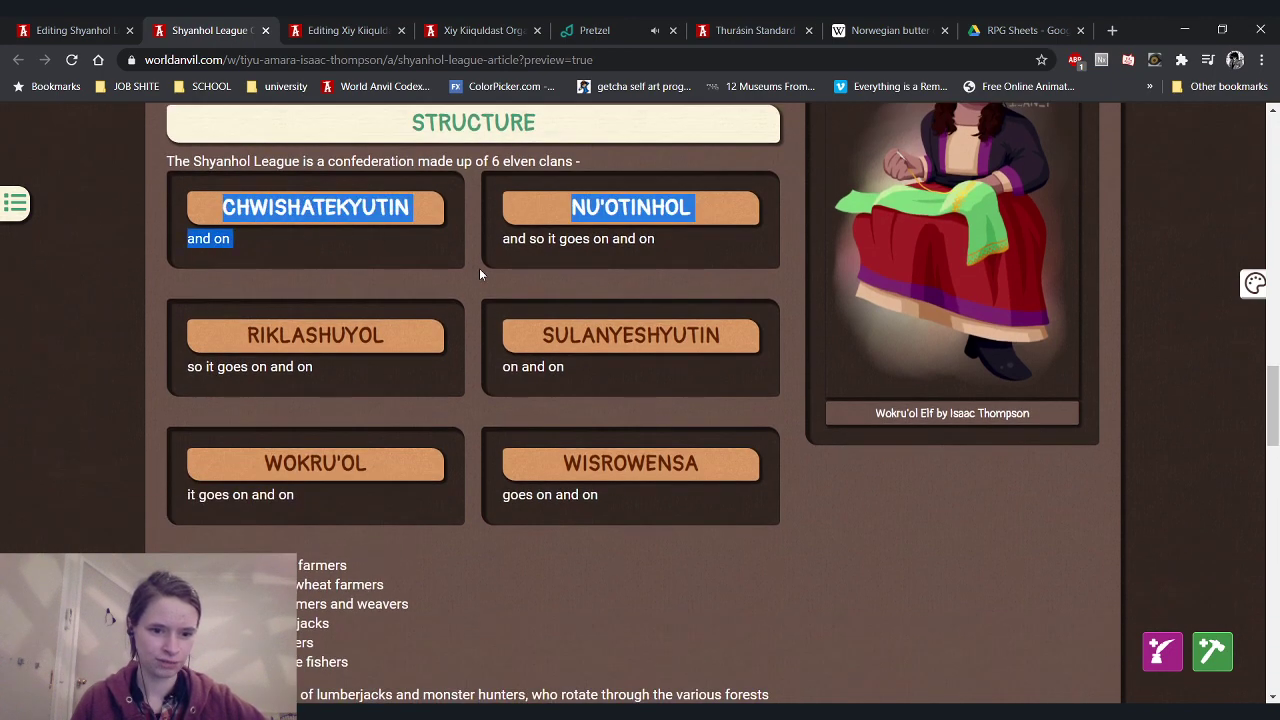
click(376, 248)
drag(508, 200, 700, 254)
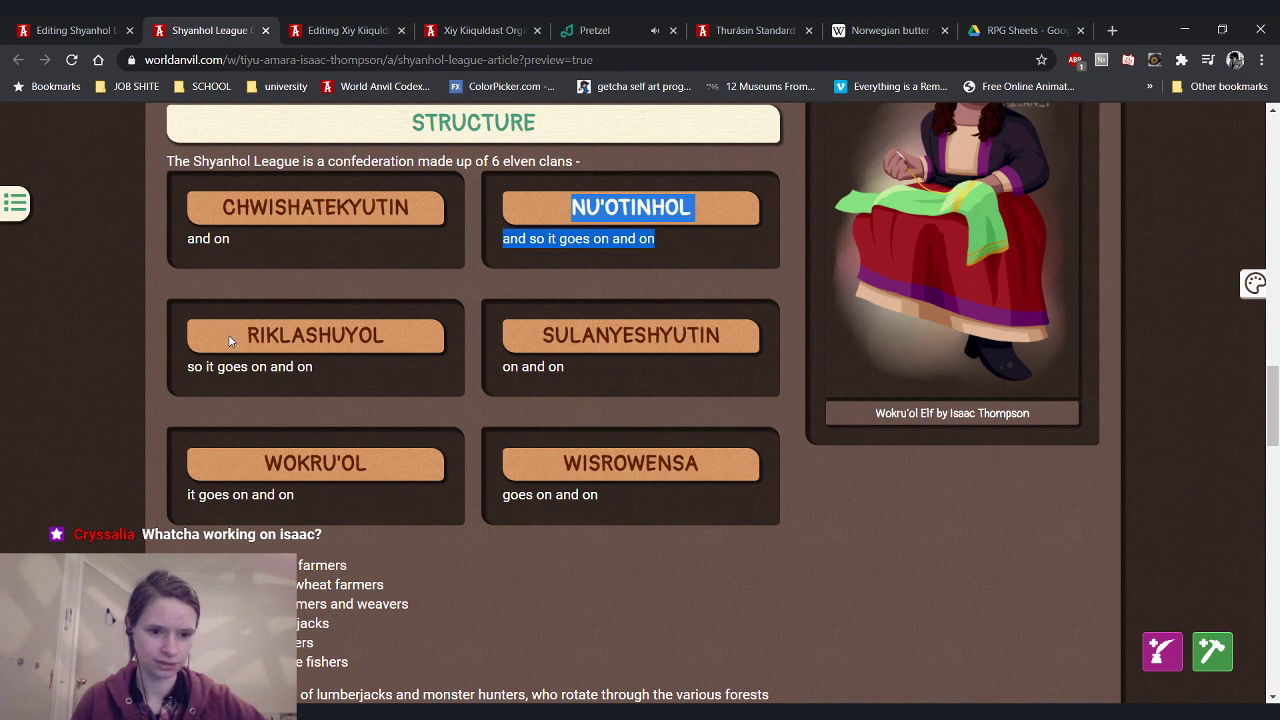
drag(228, 334, 366, 364)
drag(521, 327, 642, 372)
drag(252, 465, 384, 504)
drag(545, 460, 634, 503)
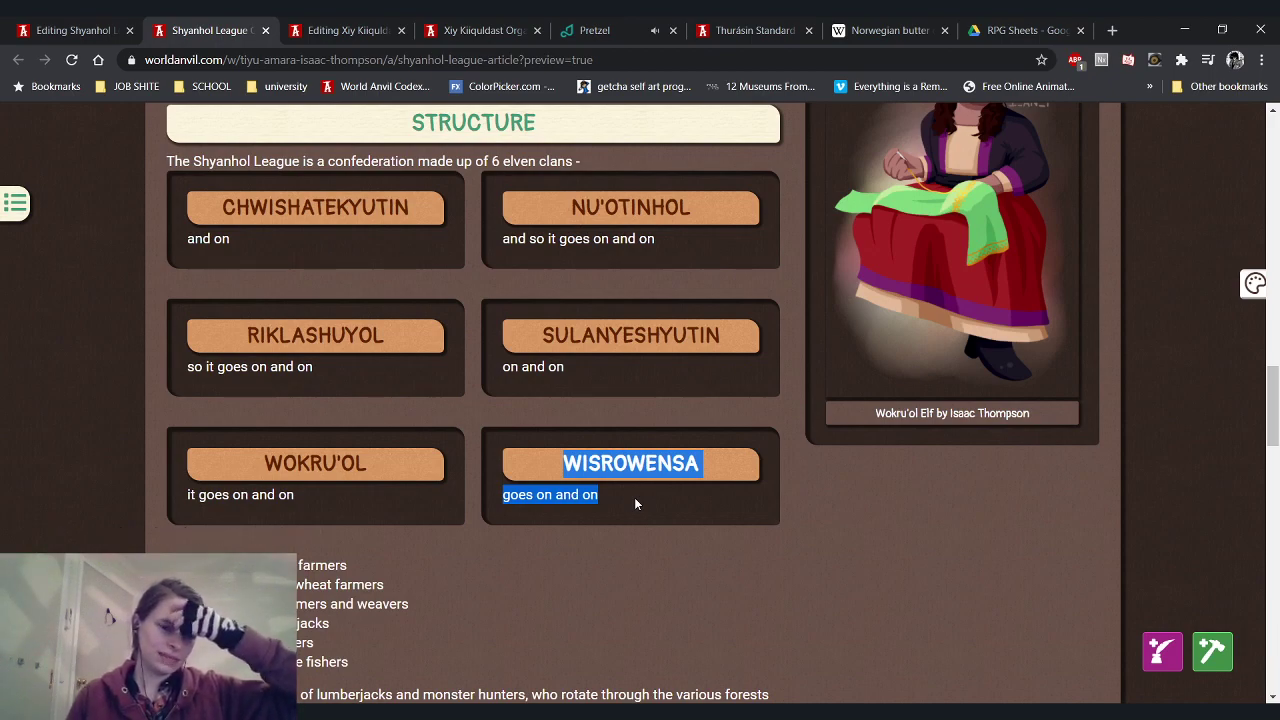
Return to the beginning of the article preview and look over the Shyanhol League title and opening quote
scroll(634, 503, up, 3)
scroll(634, 497, up, 10)
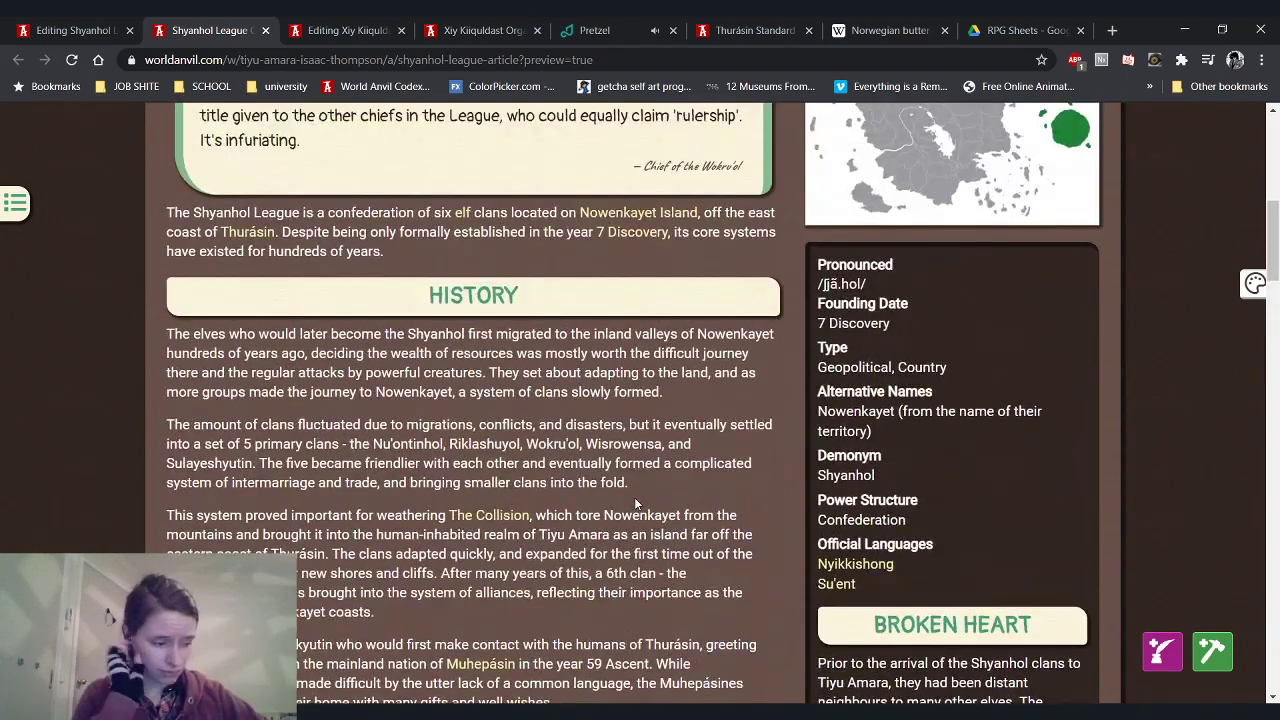
scroll(634, 497, up, 6)
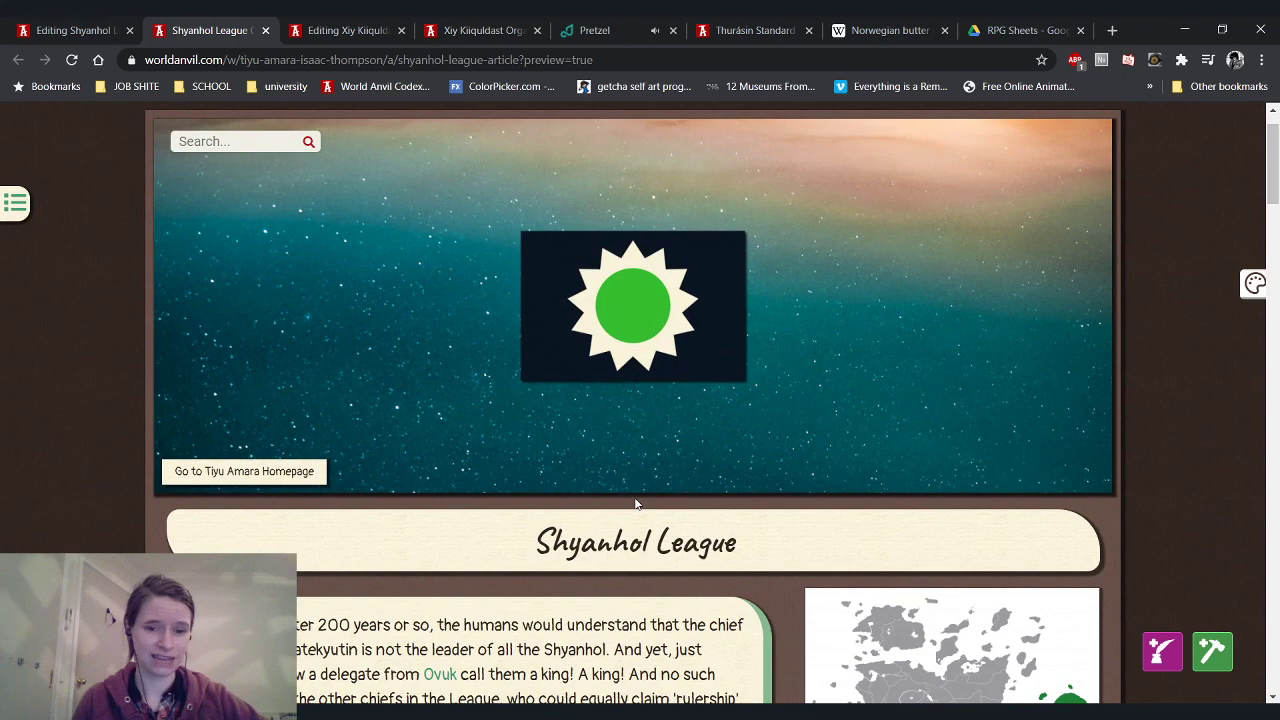
scroll(634, 500, down, 1)
drag(523, 475, 806, 486)
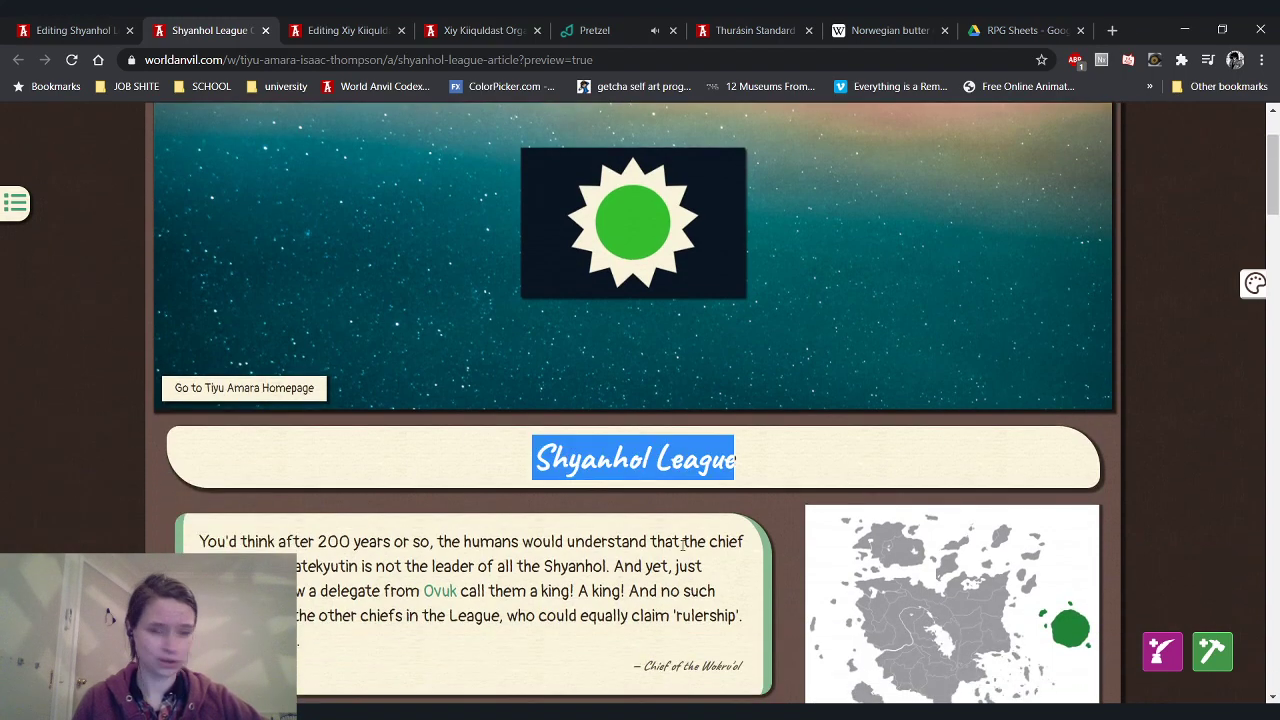
Compare the article preview with the code and insert a blank line between the Structure introduction and the first clan grid
scroll(651, 554, down, 3)
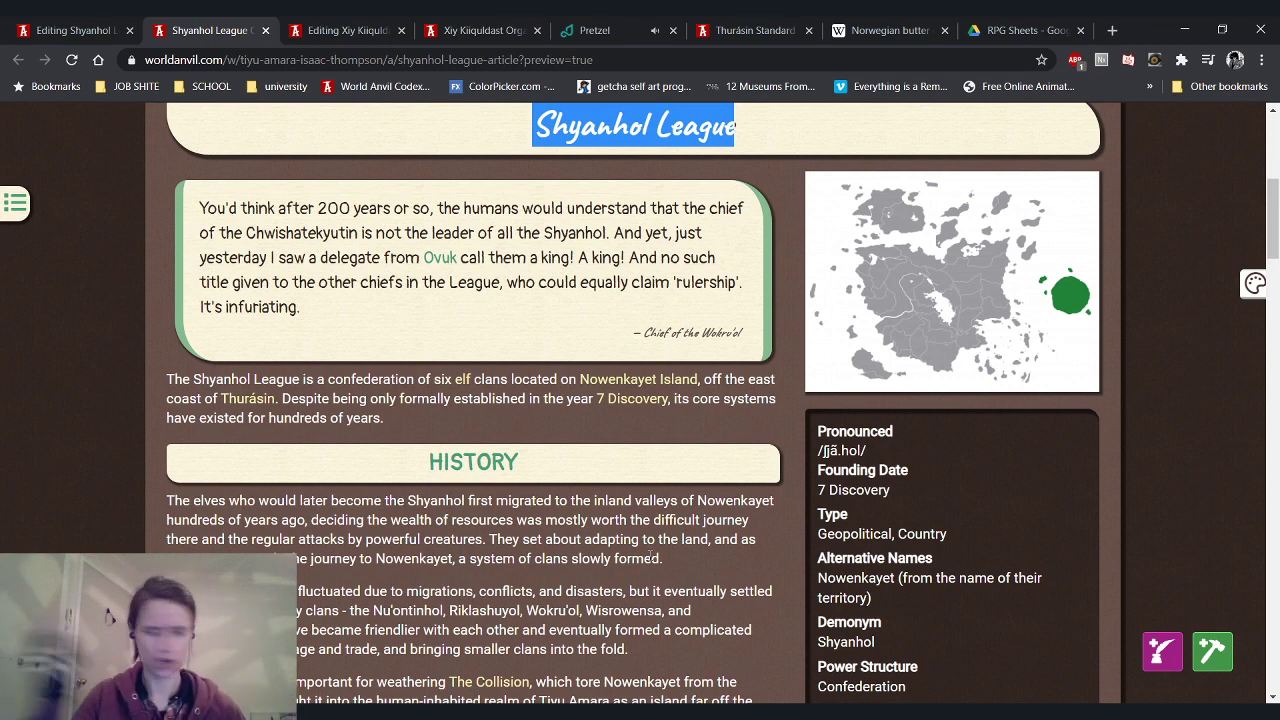
click(128, 28)
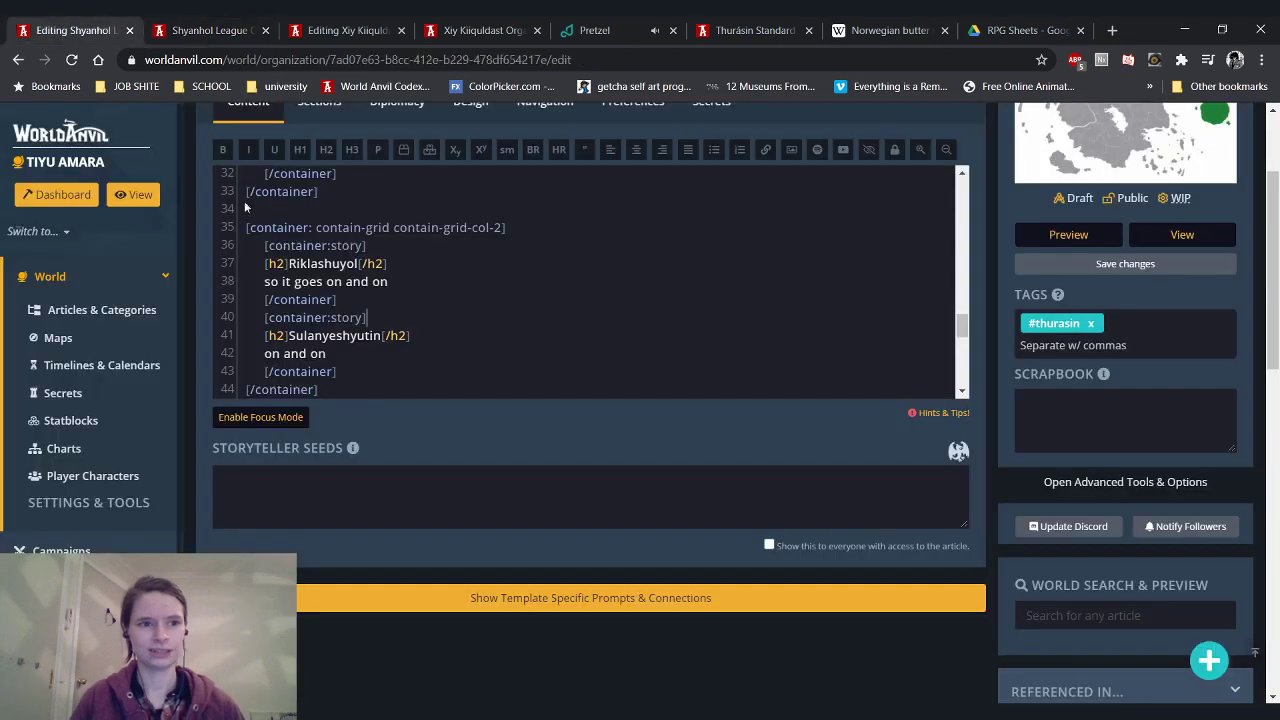
scroll(411, 312, up, 2)
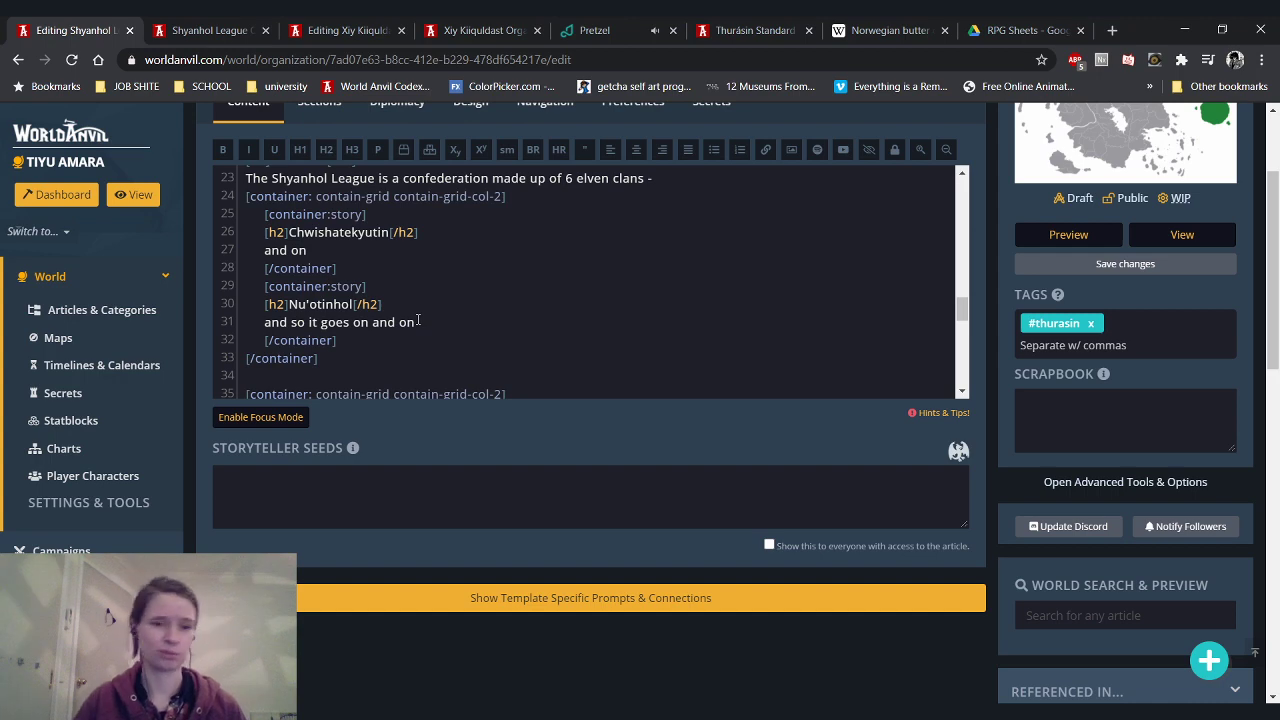
scroll(427, 288, up, 3)
scroll(422, 289, down, 2)
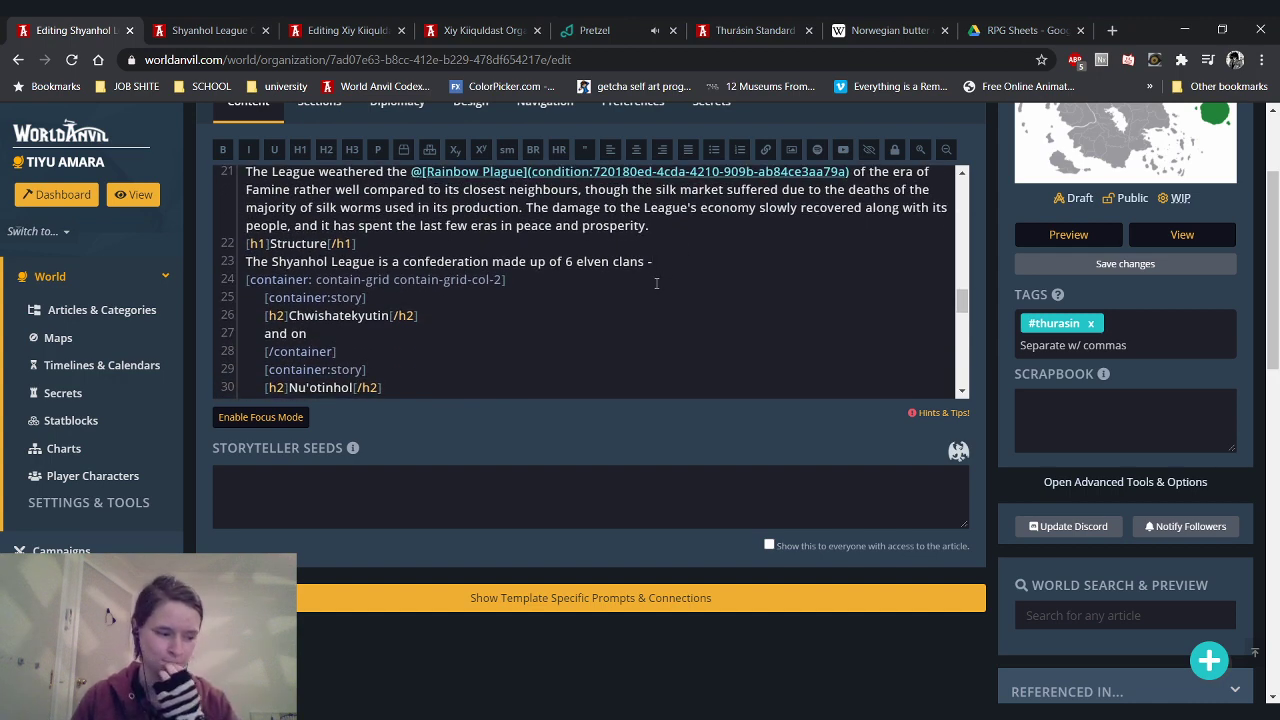
click(240, 30)
scroll(330, 313, down, 15)
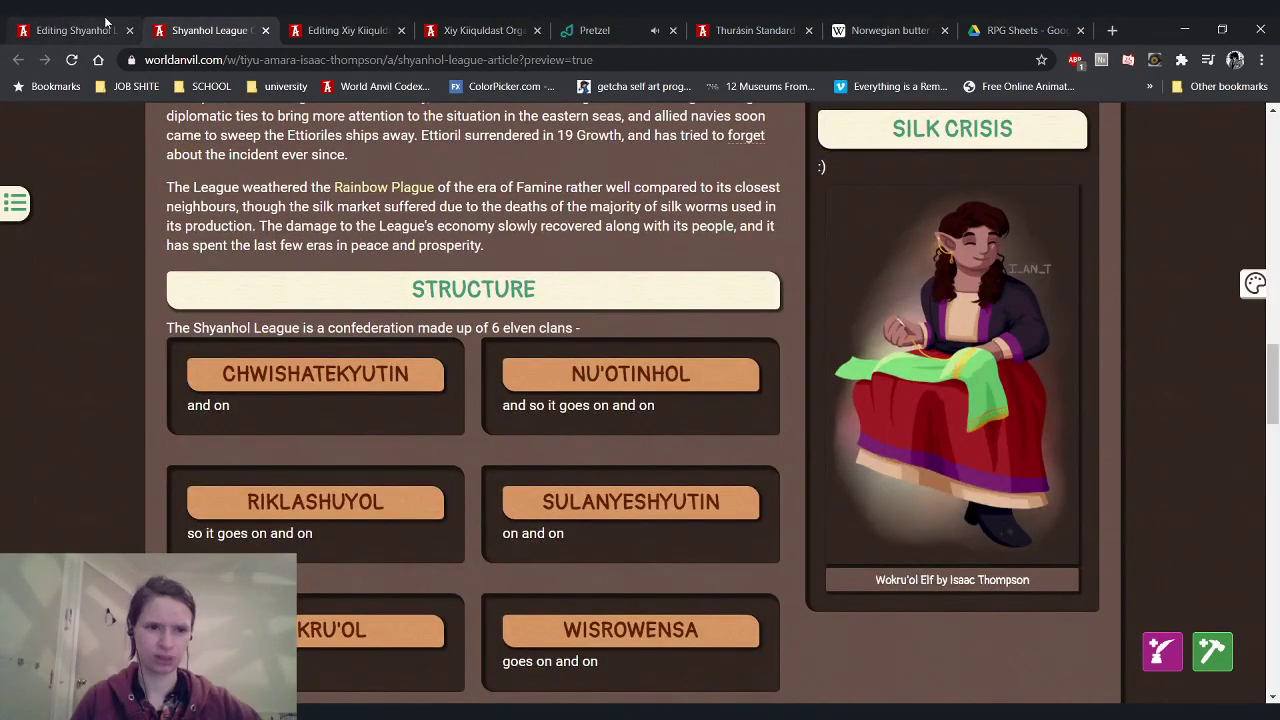
click(110, 26)
key(Return)
click(688, 264)
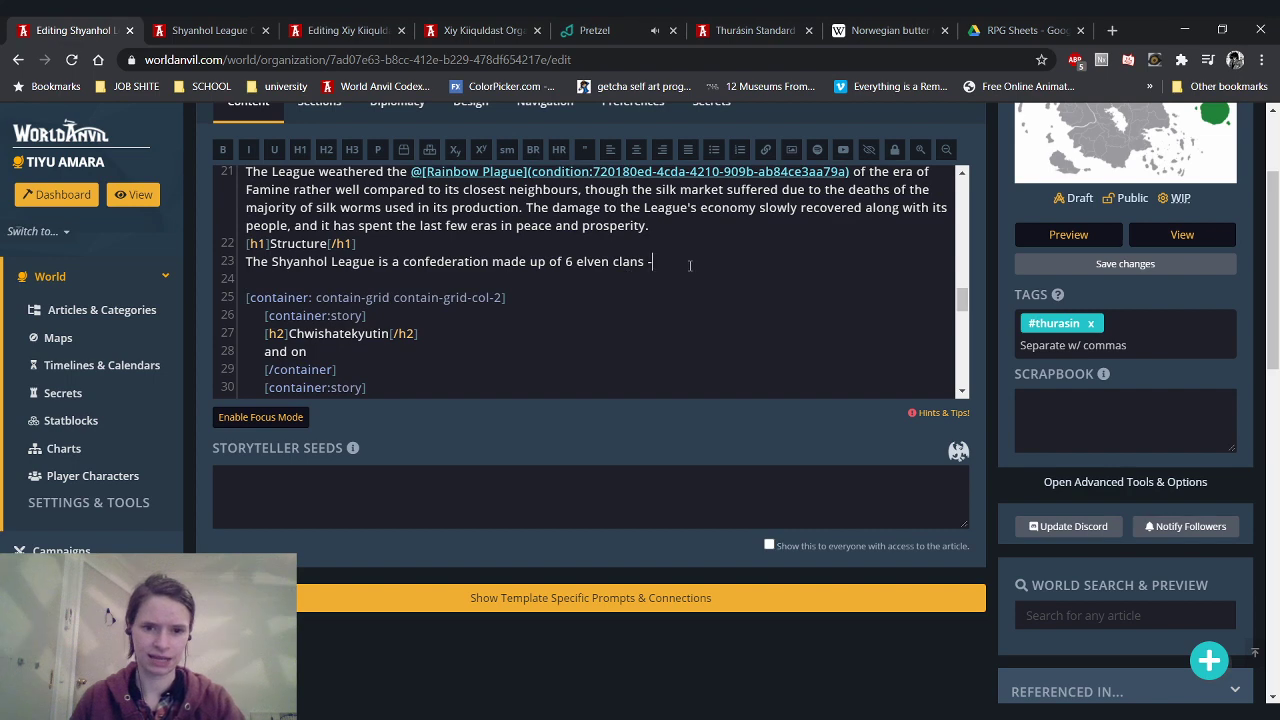
Continue the Structure introduction after the dash with "the Chwishatekytuin," as the first clan in the list
text(the Cw)
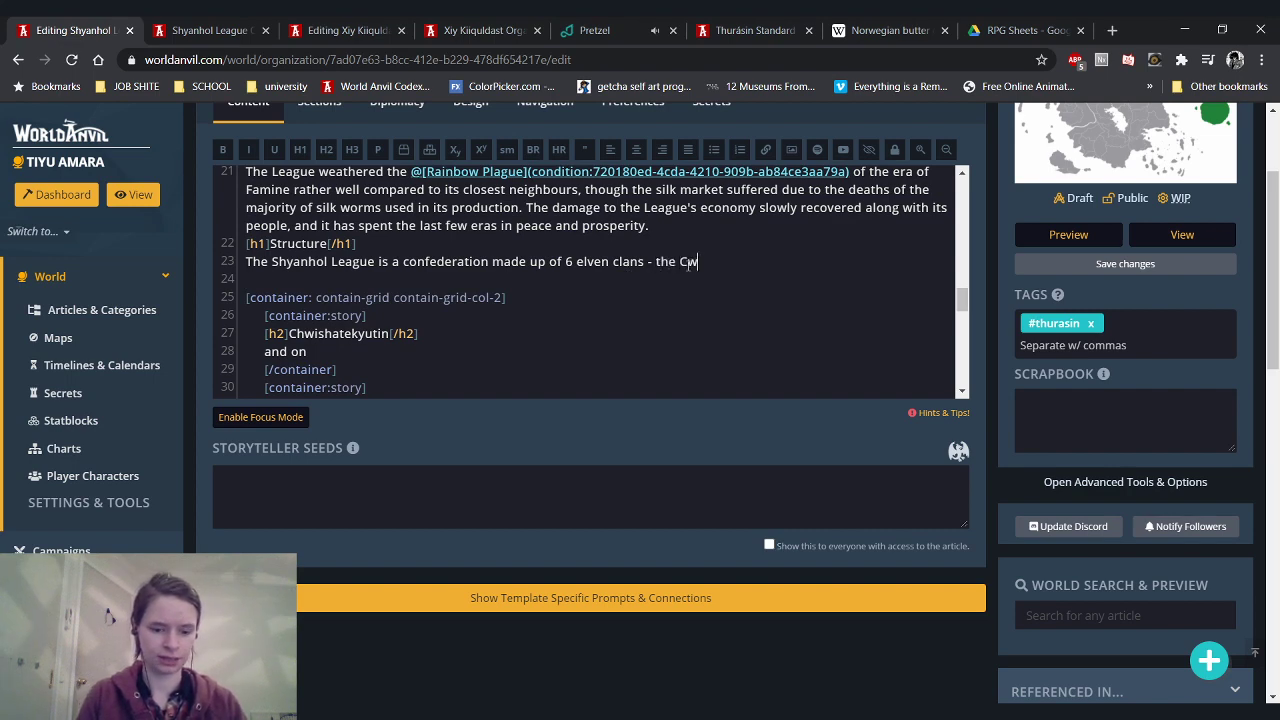
key(BackSpace)
text(hwi)
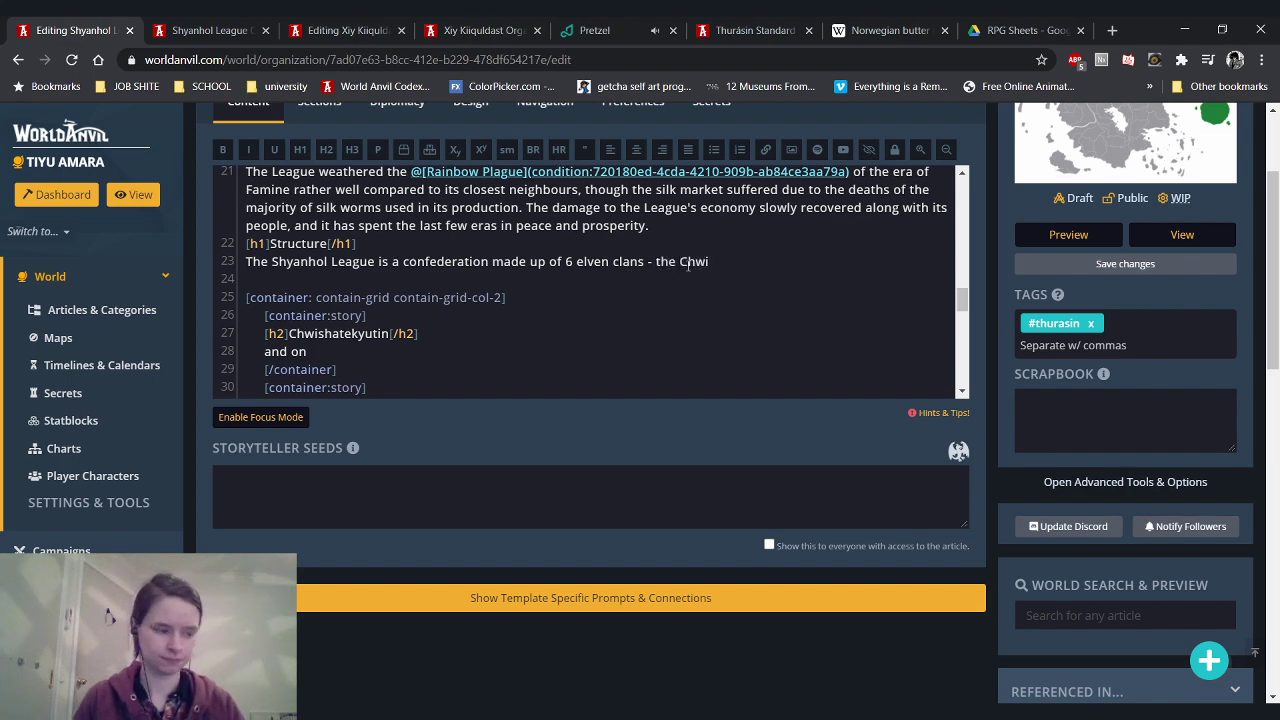
text(sh)
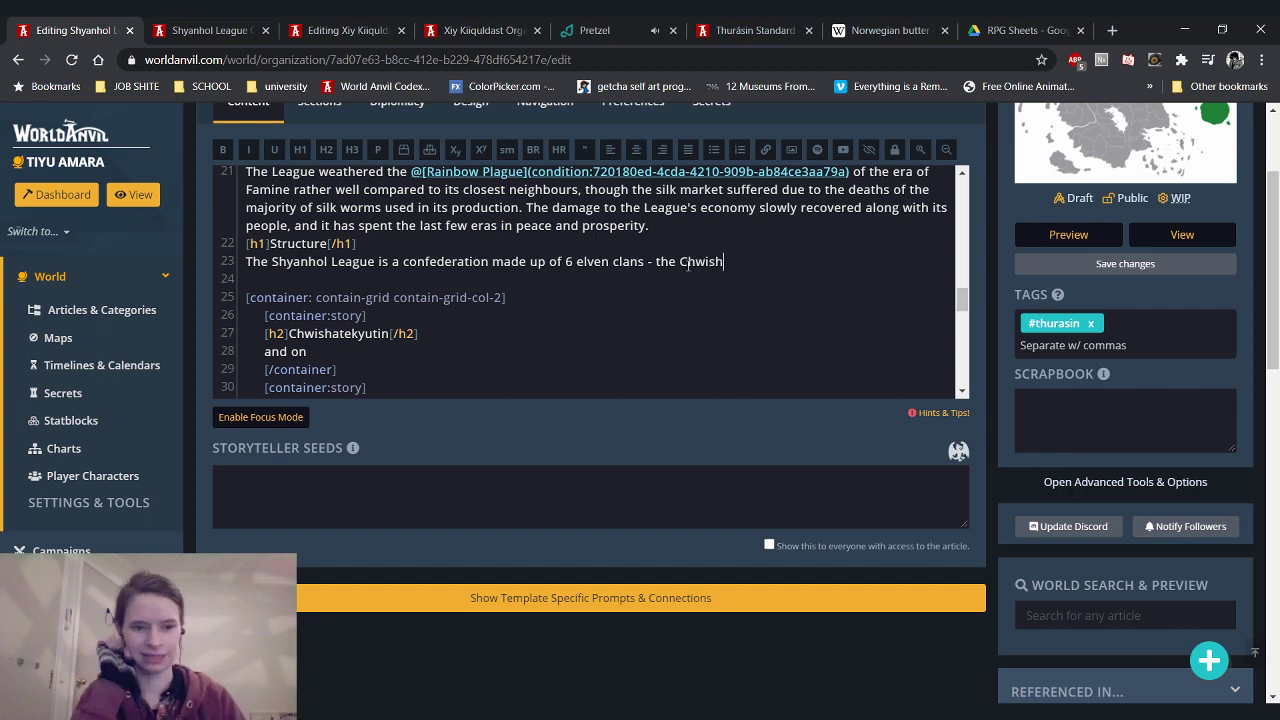
text(atekytuin,)
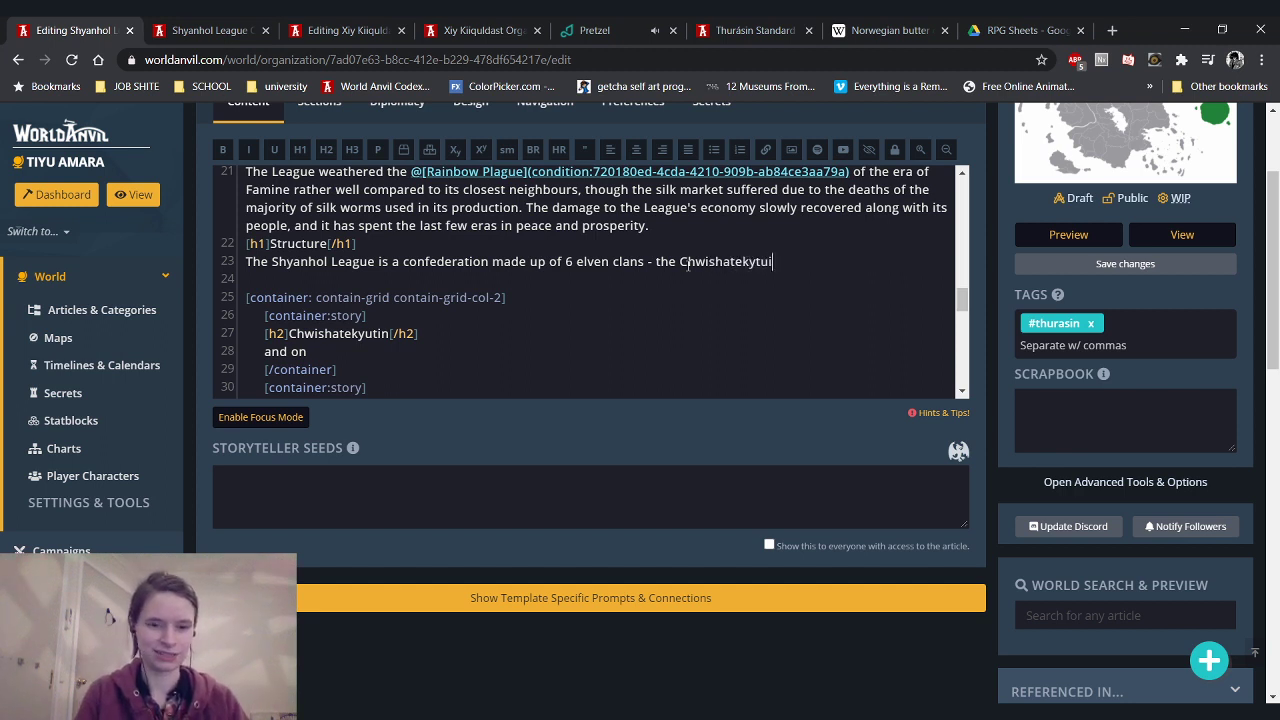
key(BackSpace)
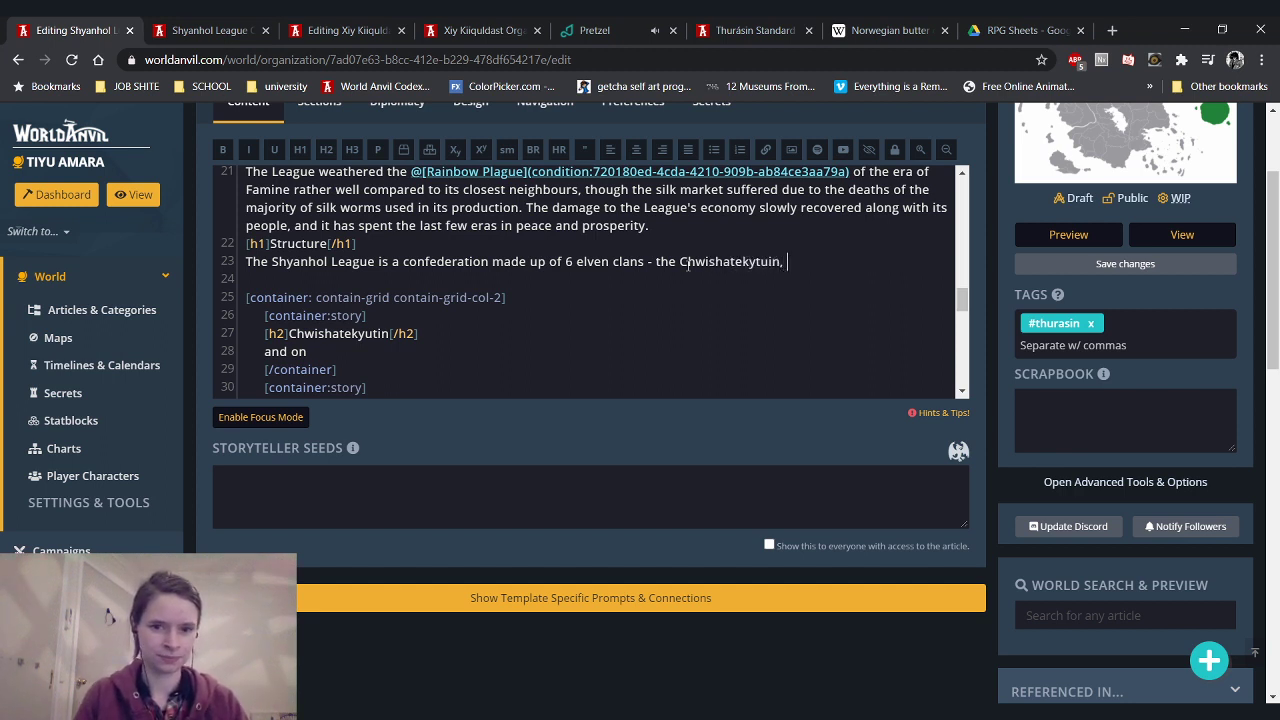
Add "Nu'otinhol, Riklashuyol, Sulanyeshyutin," to the introduction's clan list, following the order of the container headings
scroll(629, 260, down, 1)
text(Nu'otinho,)
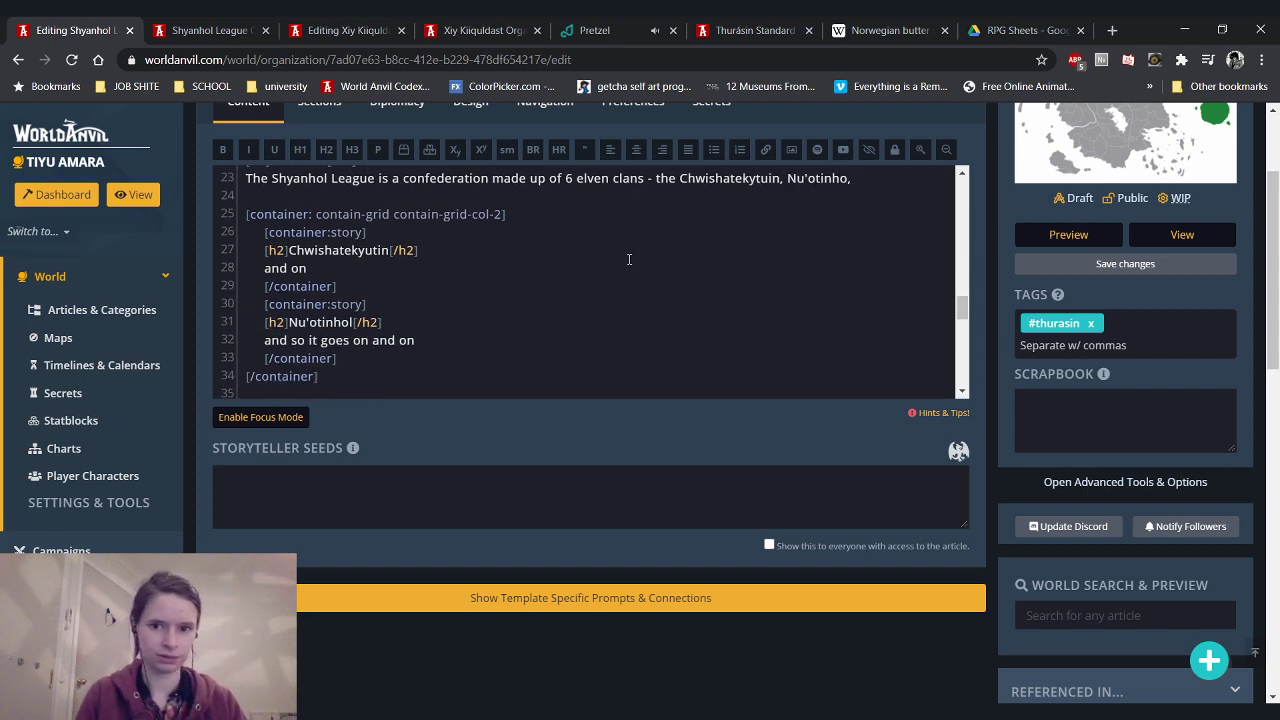
text(l, Riklashuyol,)
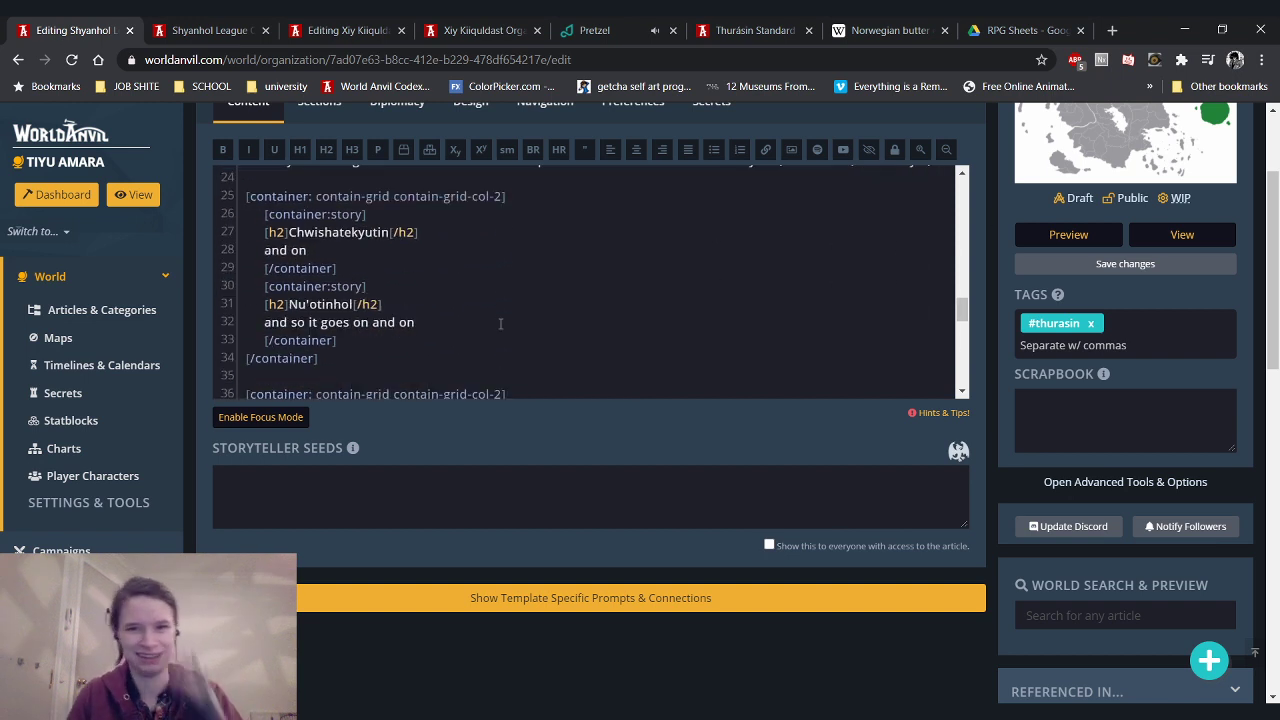
scroll(502, 320, down, 3)
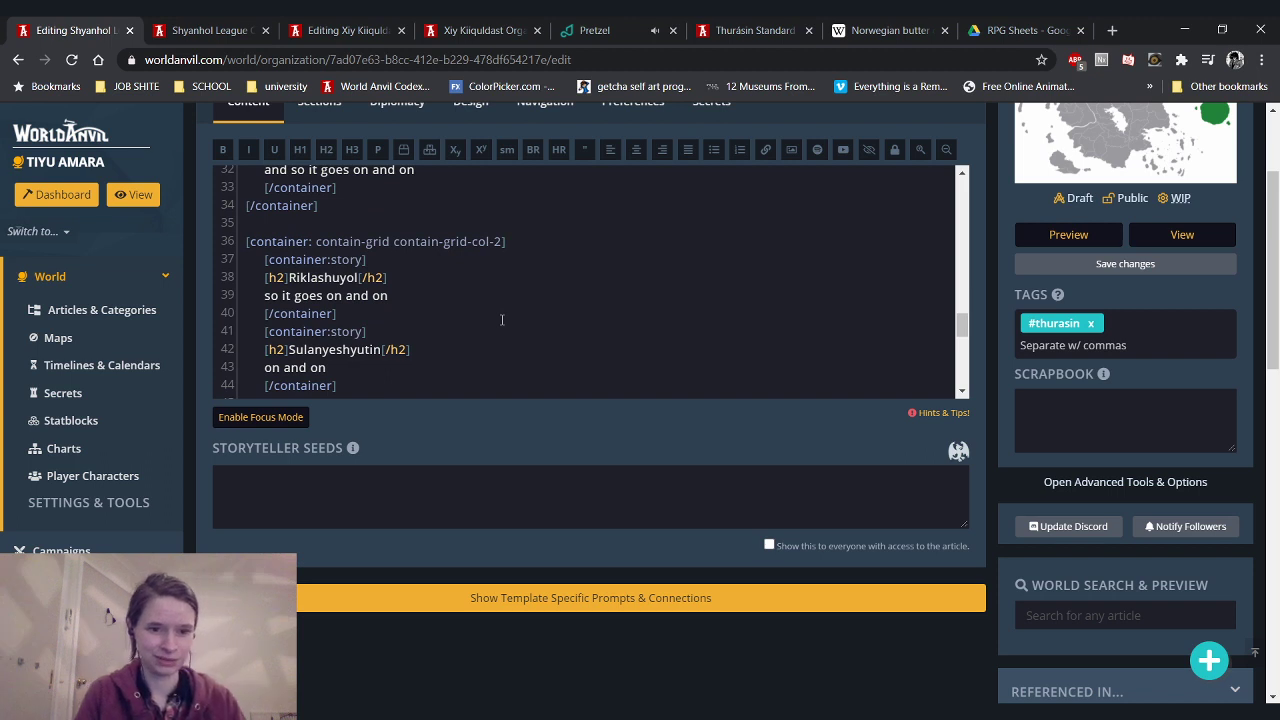
text(Sulanyeshyutin, )
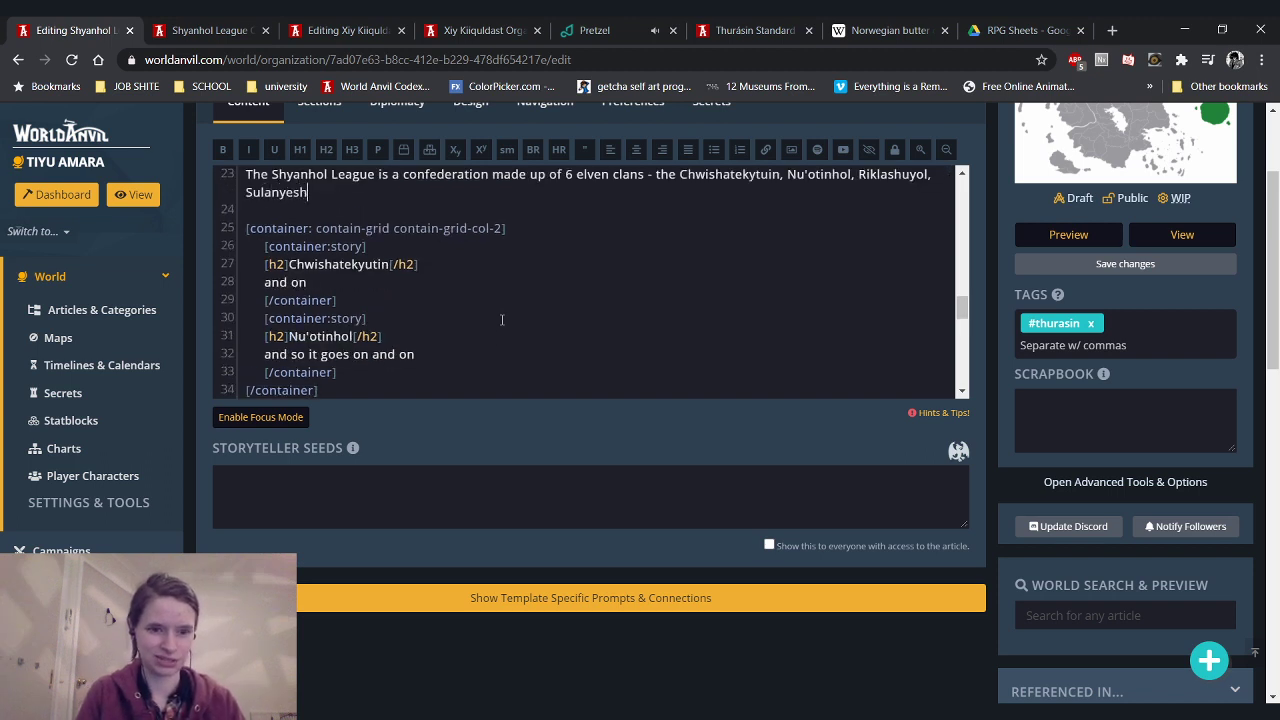
text(W)
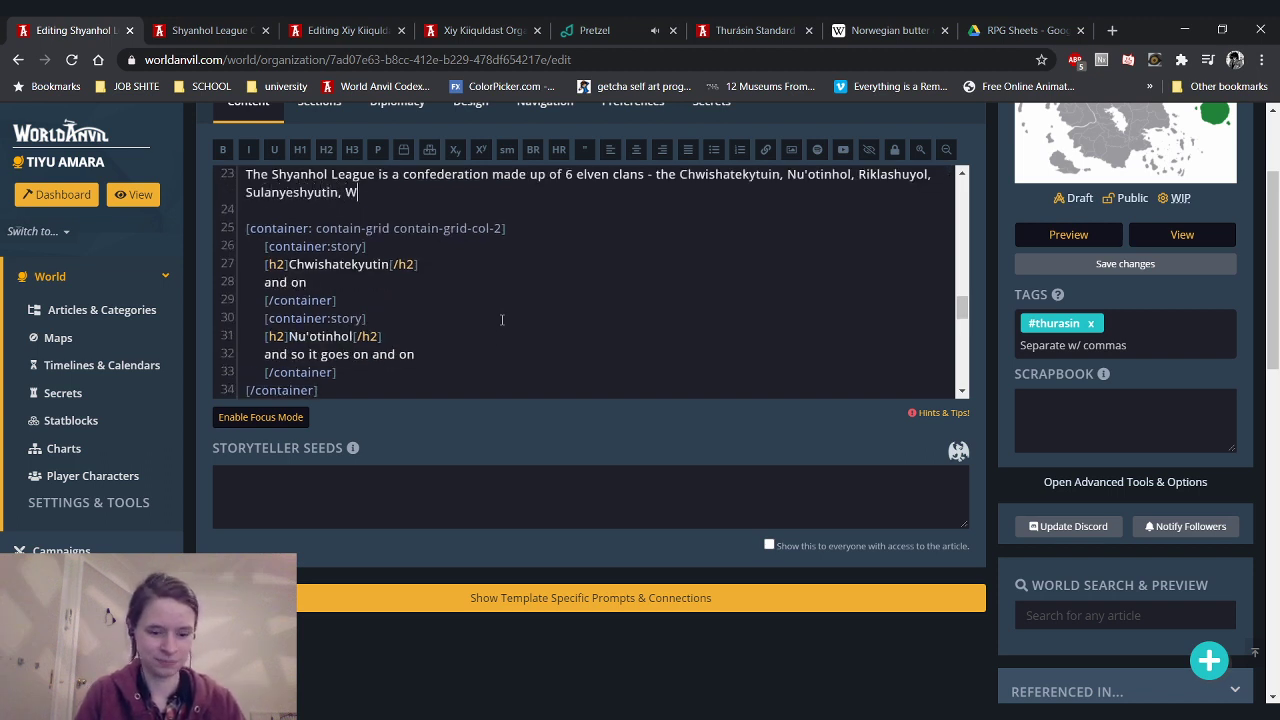
Move the Wisrowensa heading, its text and closing container tag ahead of the Wokru'ol container in the third clan grid
scroll(480, 315, down, 7)
scroll(465, 314, up, 3)
drag(352, 345, 262, 311)
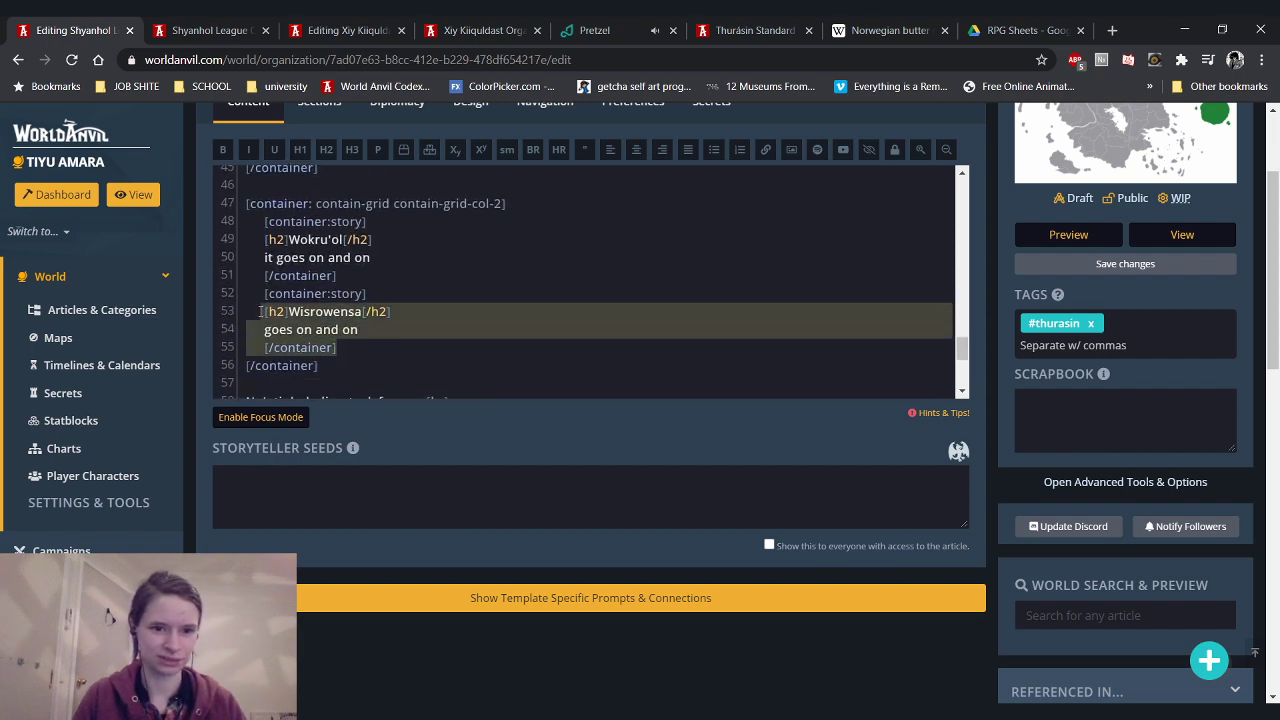
drag(350, 347, 264, 311)
key(ctrl+c)
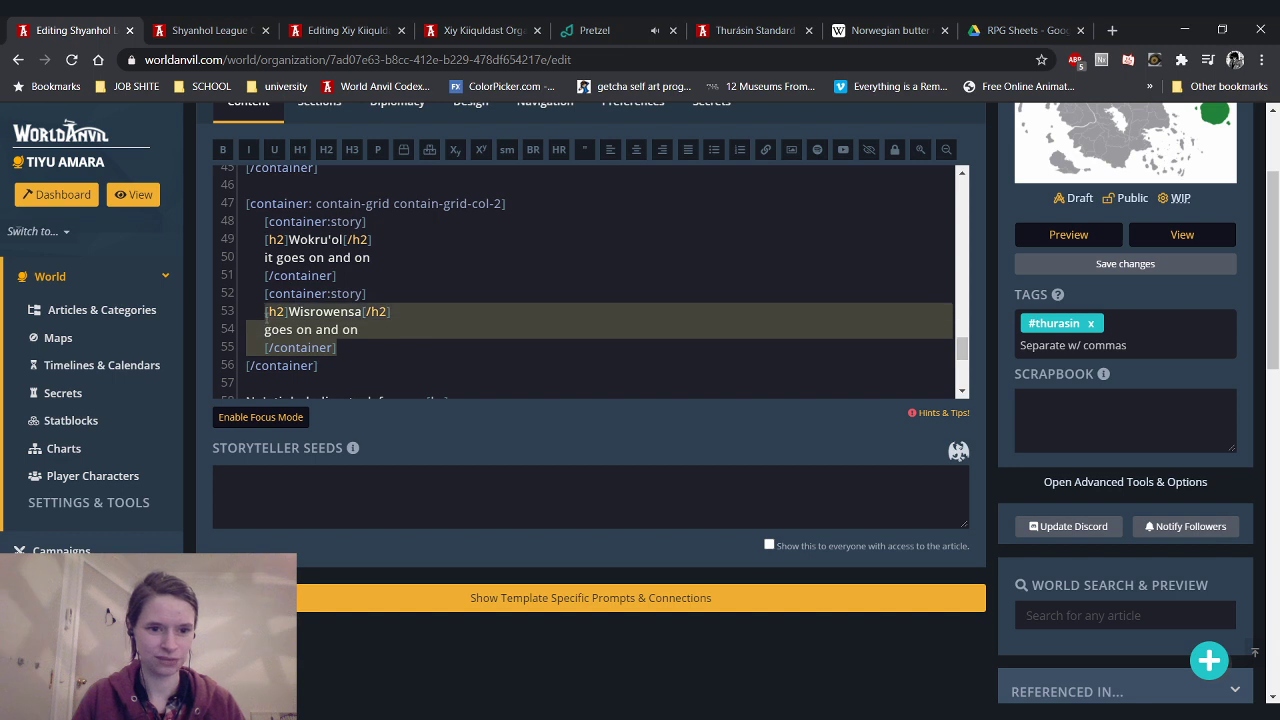
key(BackSpace)
key(BackSpace)
key(BackSpace)
key(BackSpace)
key(BackSpace)
key(BackSpace)
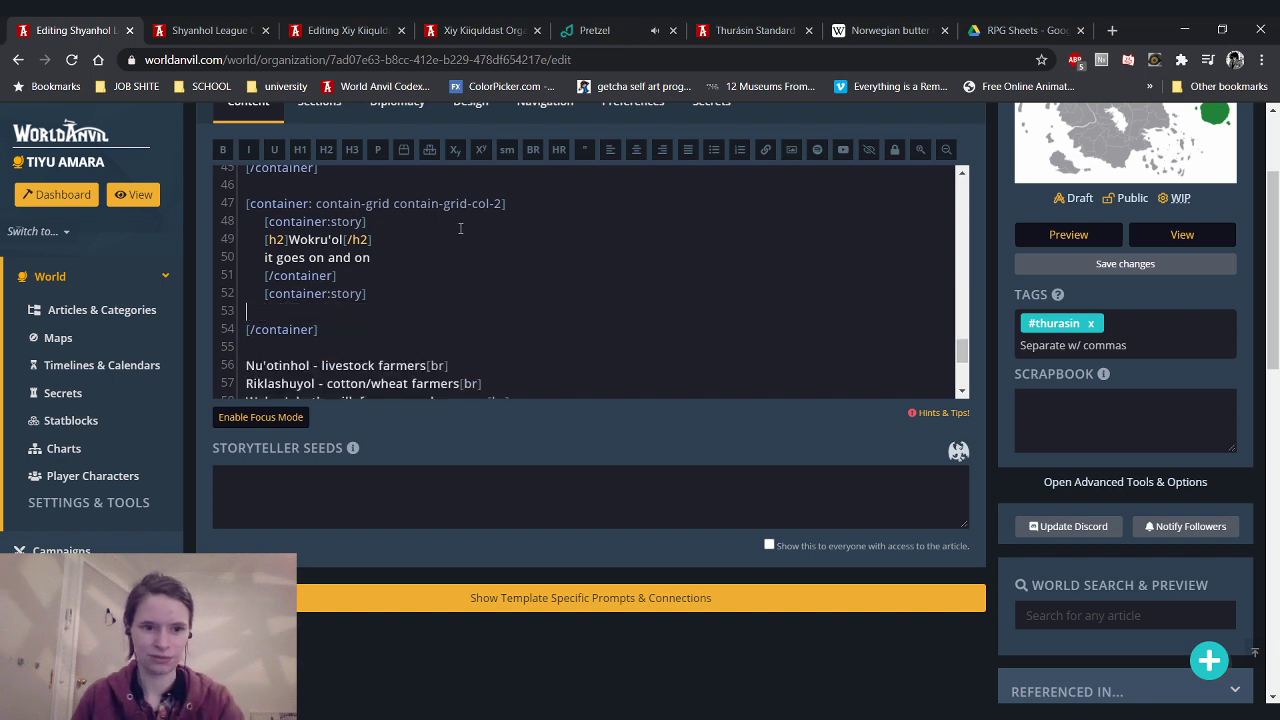
click(519, 202)
key(Return)
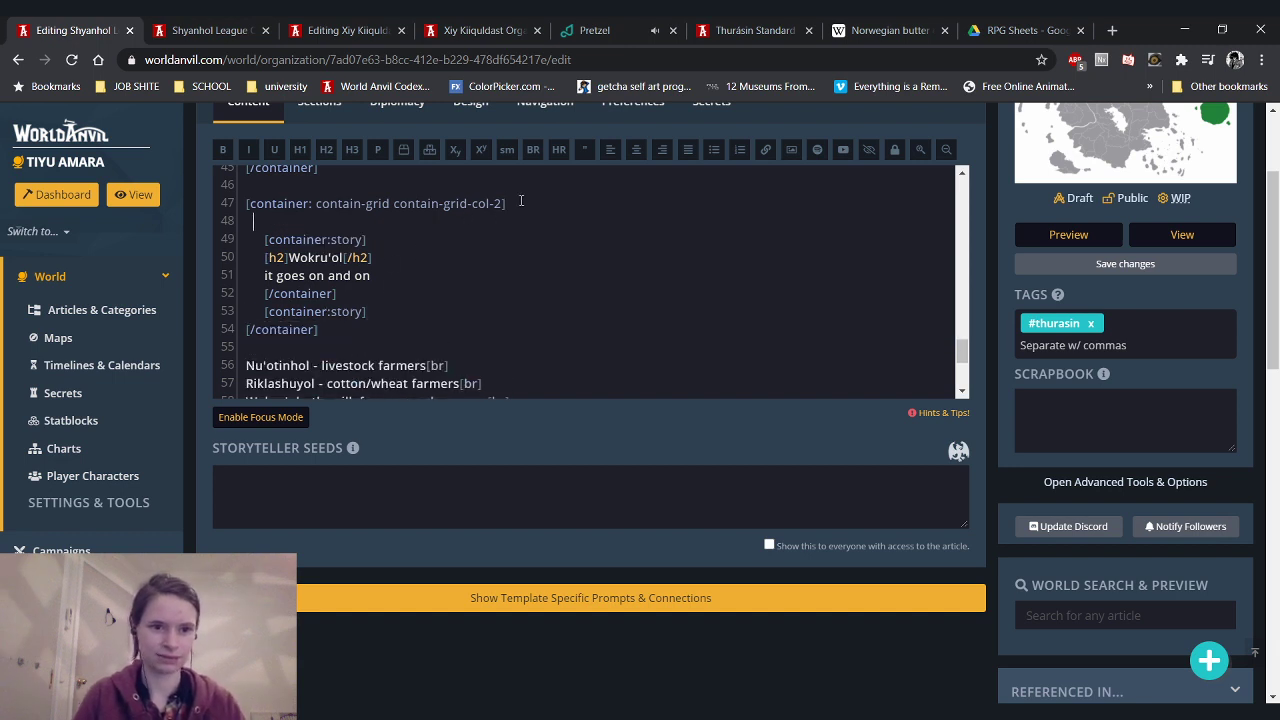
key(ctrl+v)
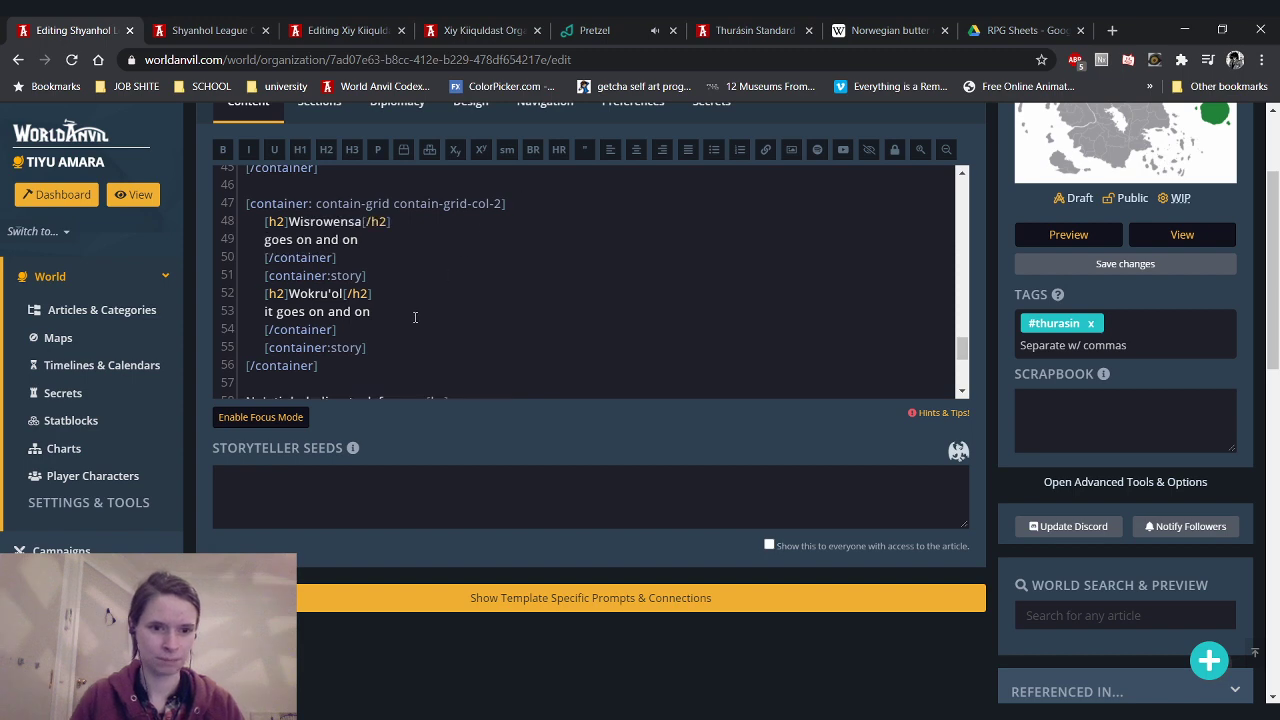
Finish the introduction's clan list with "Wisrowensa, and Wokru'ol." and begin a new sentence reading "These clans come together"
scroll(407, 317, up, 6)
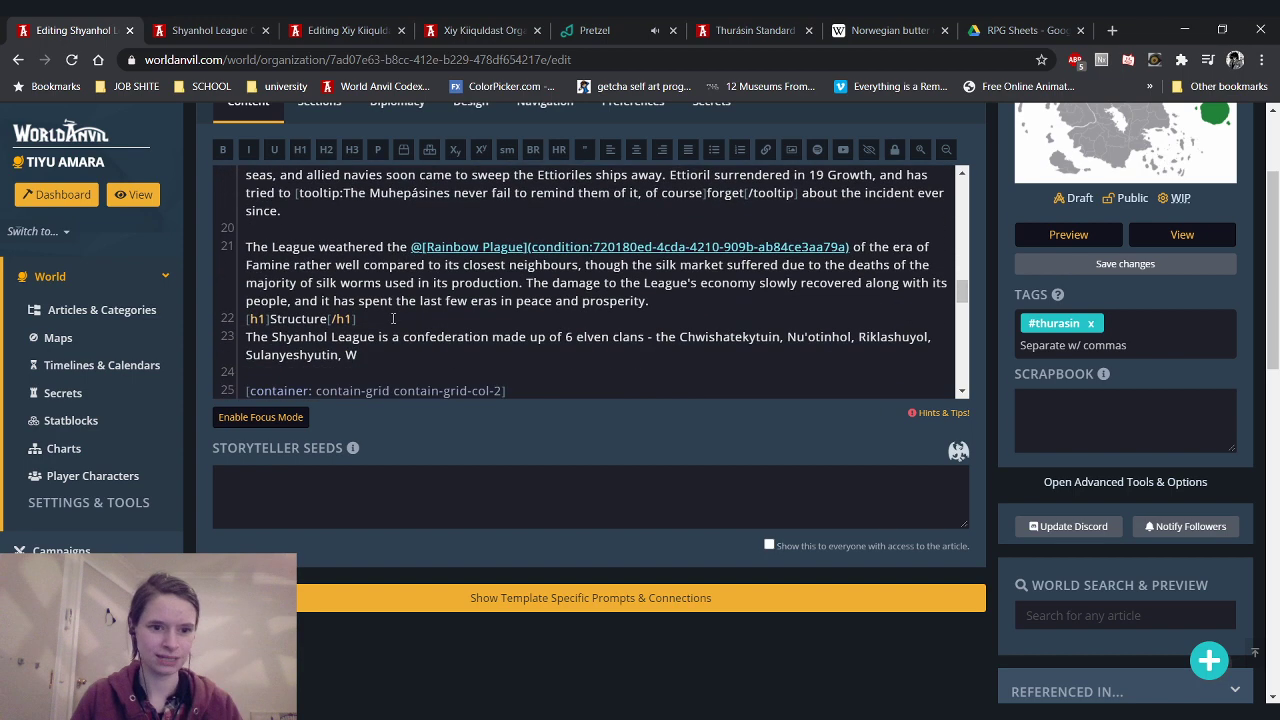
text(isr)
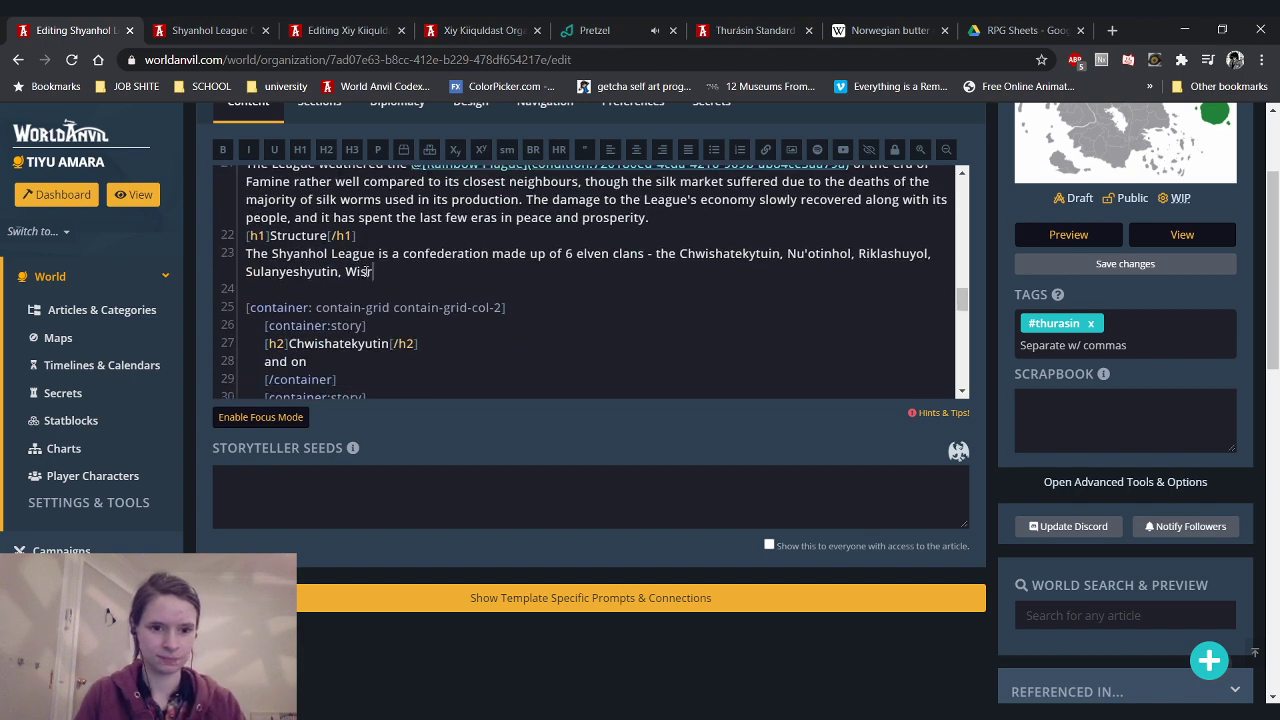
text(owensa, and the )
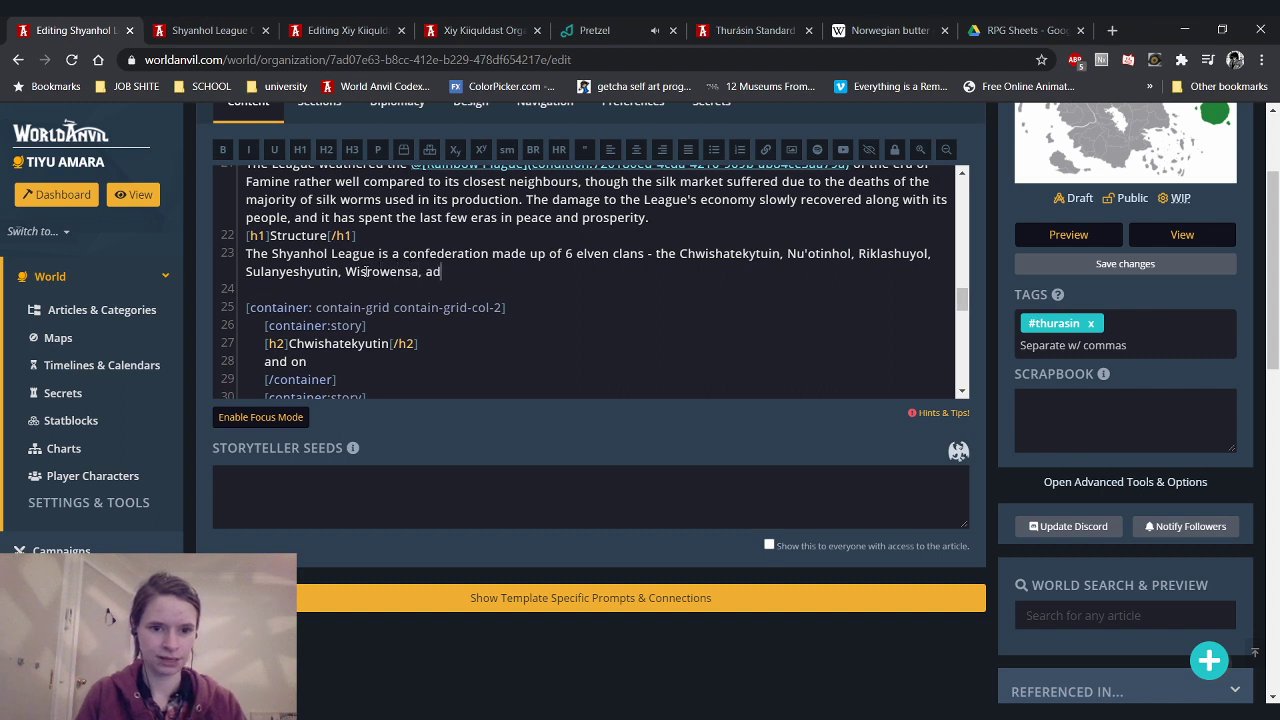
text(Wokru)
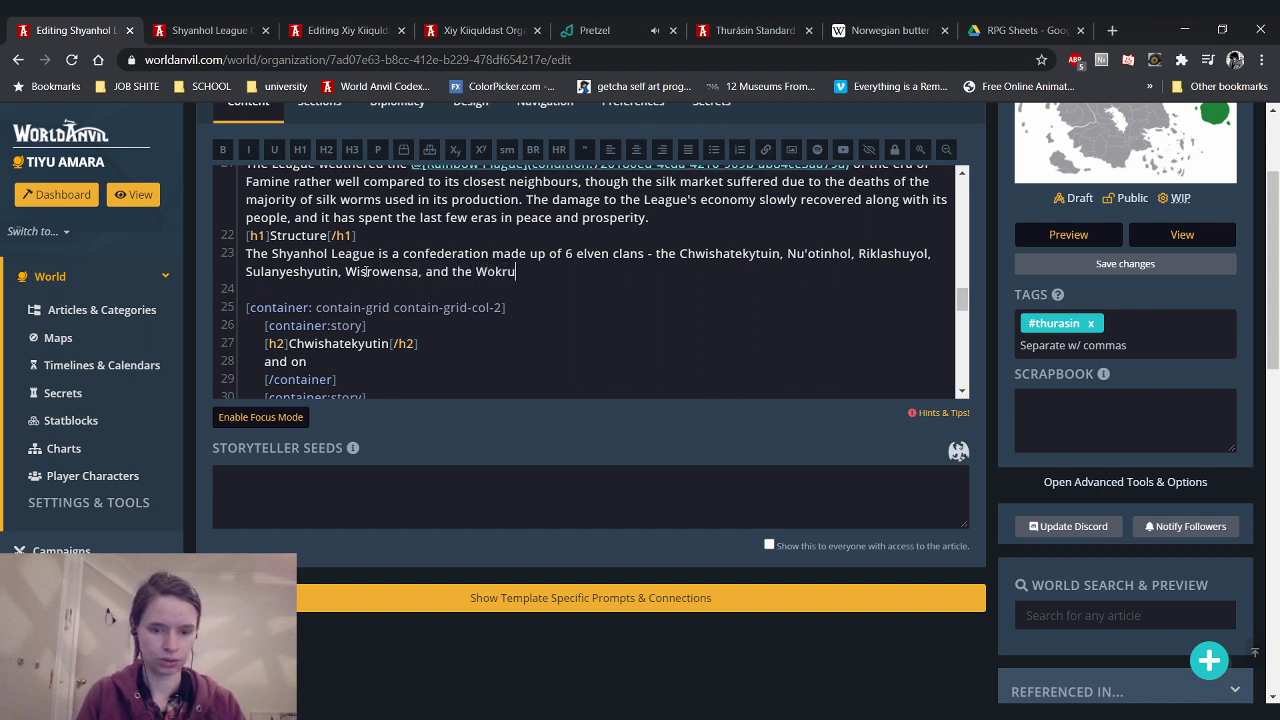
text('ol)
double_click(462, 271)
key(ctrl+x)
key(BackSpace)
click(656, 253)
key(ctrl+v)
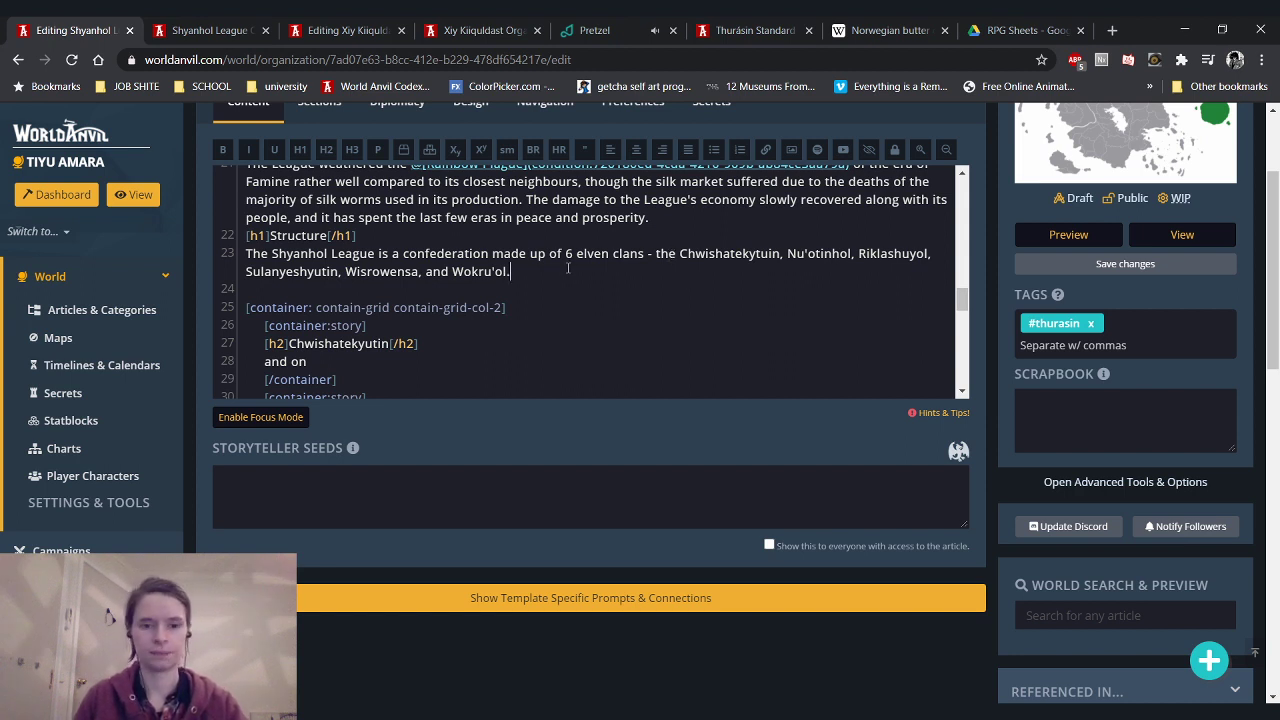
text(These clans come together)
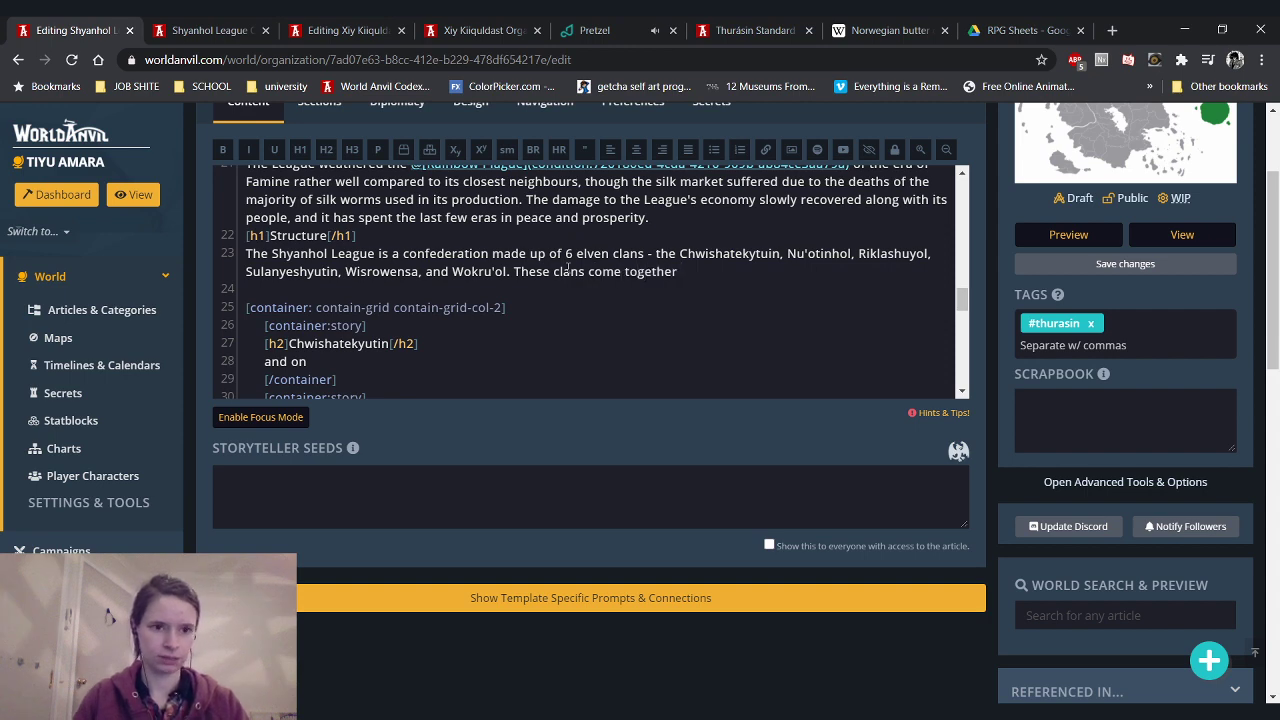
Open the World Anvil notebook in place of the Xiy Kiiquldast pages and move the Pretzel tab to the end
click(347, 22)
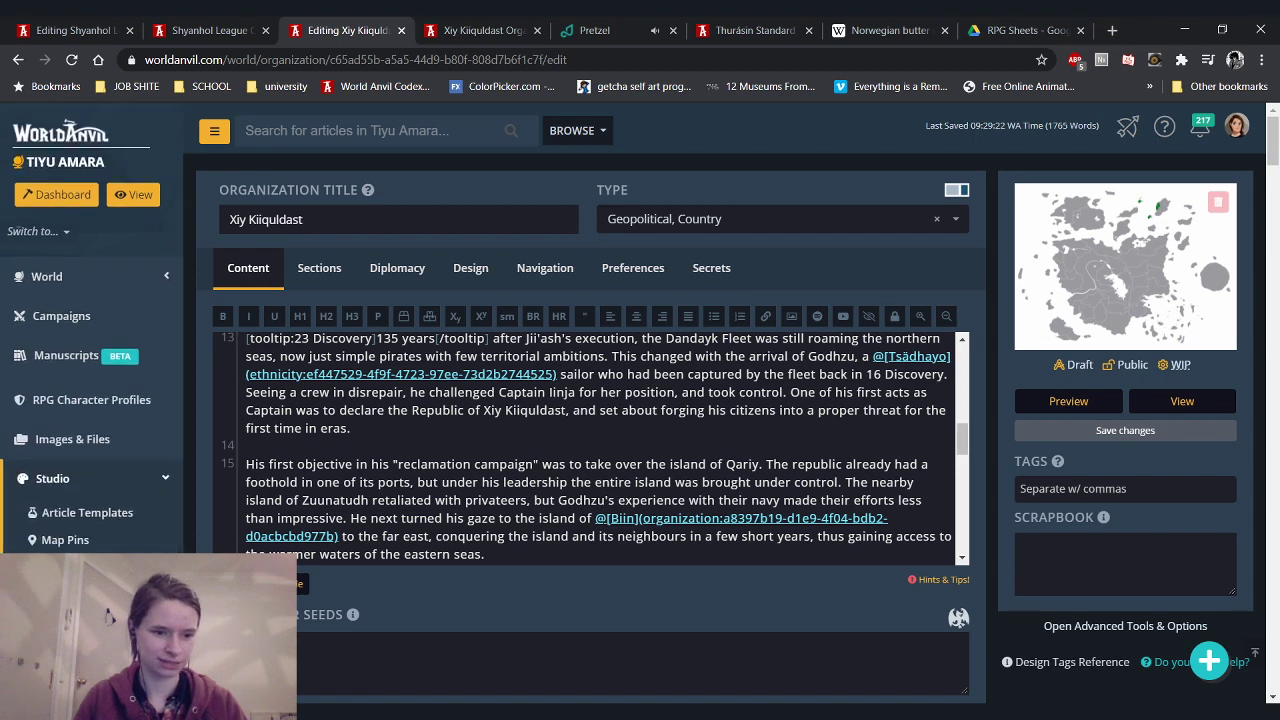
key(F5)
click(535, 31)
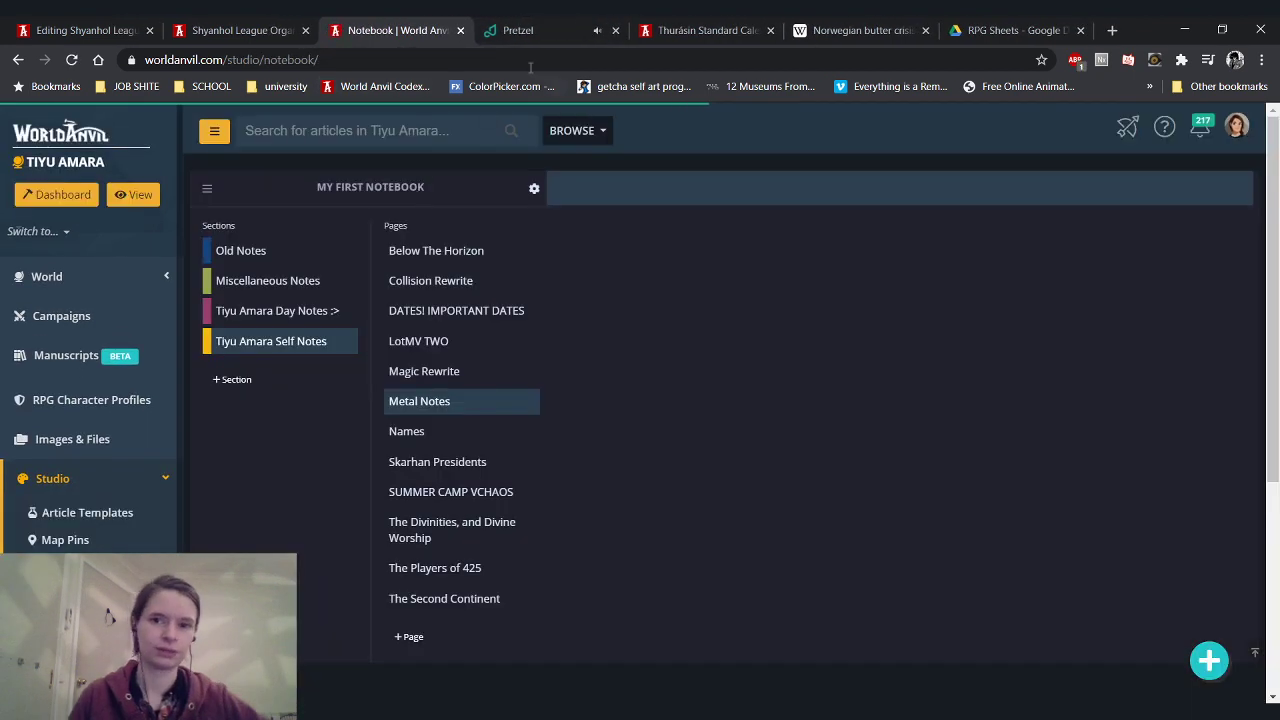
drag(518, 30, 1010, 30)
click(400, 25)
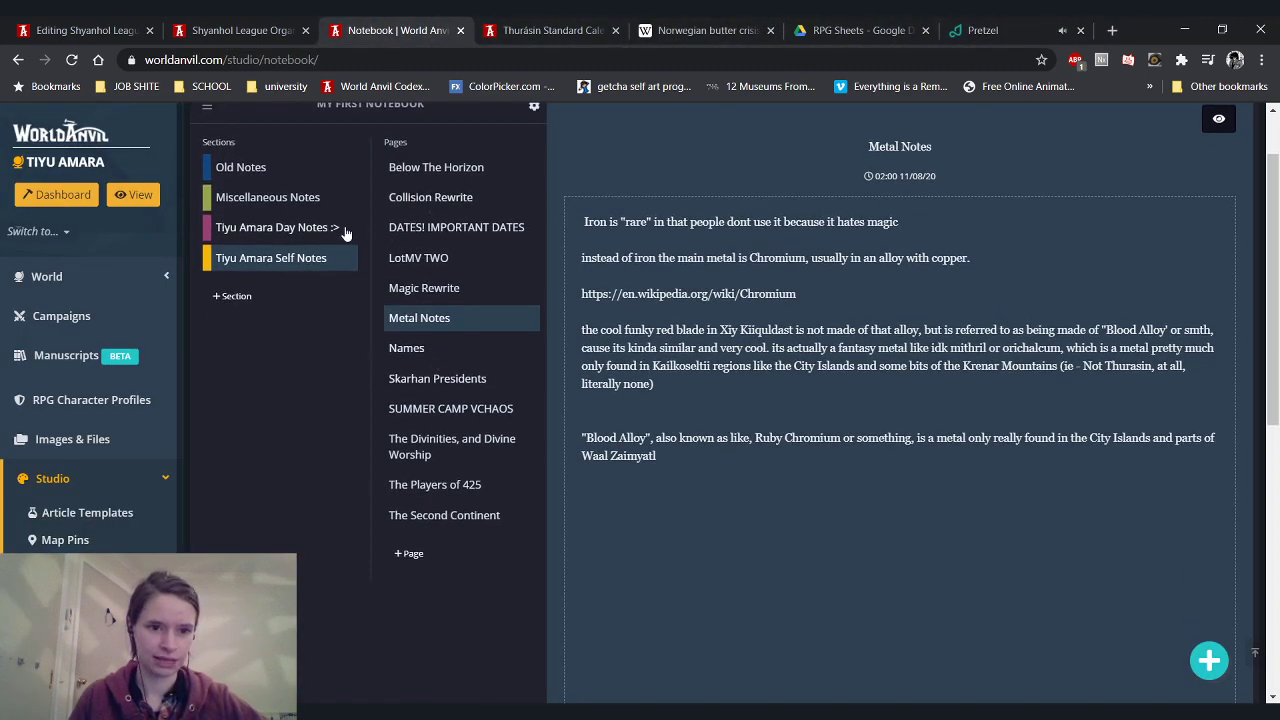
Open the Gay Cookie Valley Island page in the Tiyu Amara Day Notes section and read its social structure, silk clan and kinship notes
click(290, 228)
click(449, 169)
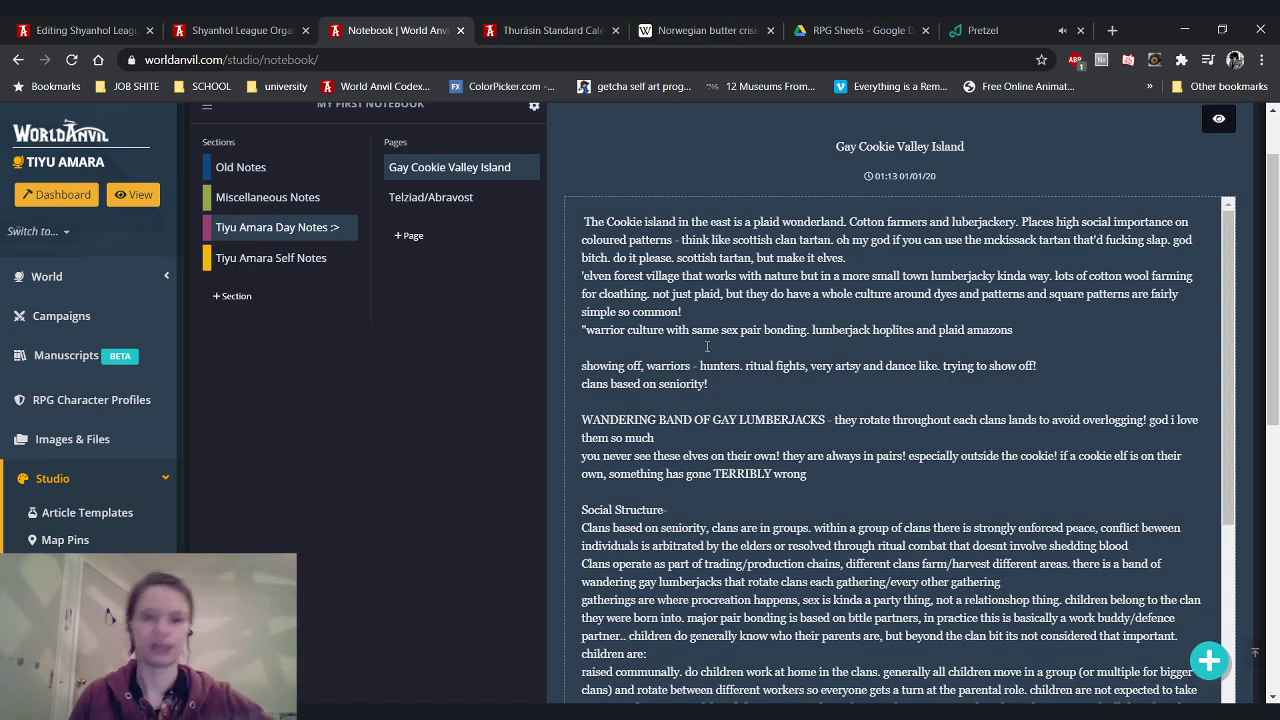
scroll(707, 346, down, 1)
scroll(707, 346, up, 1)
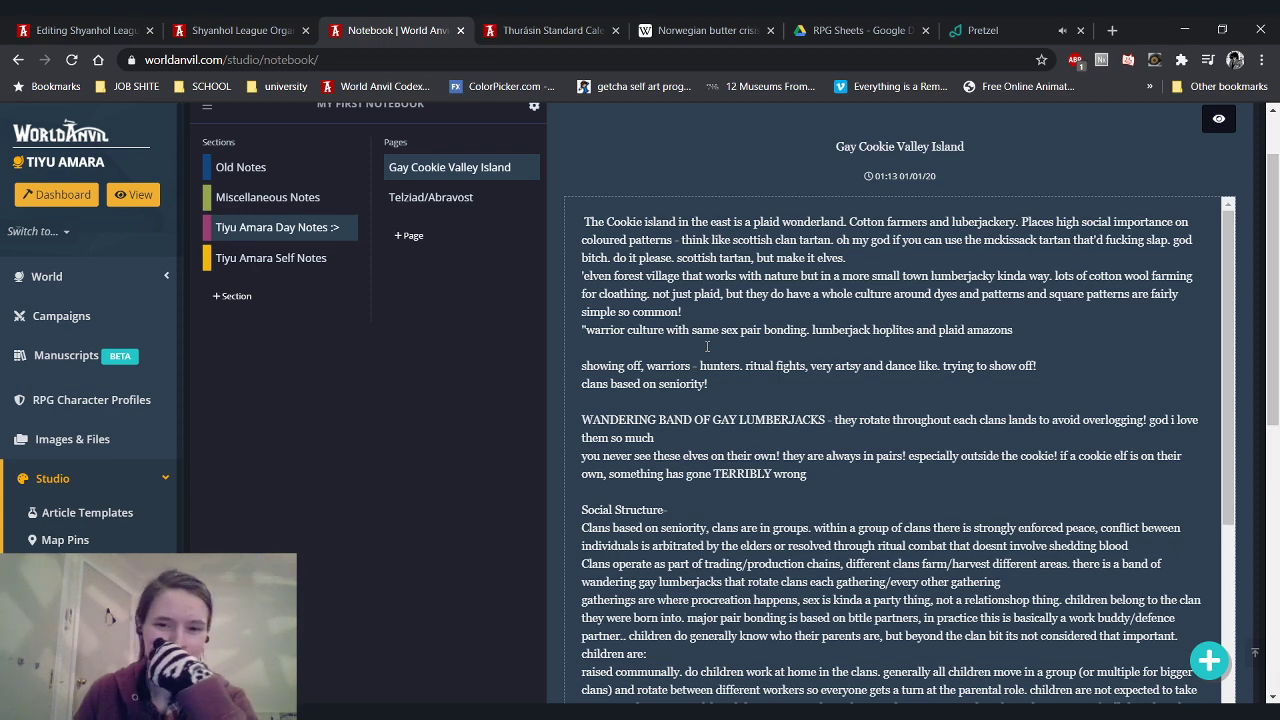
scroll(707, 346, down, 4)
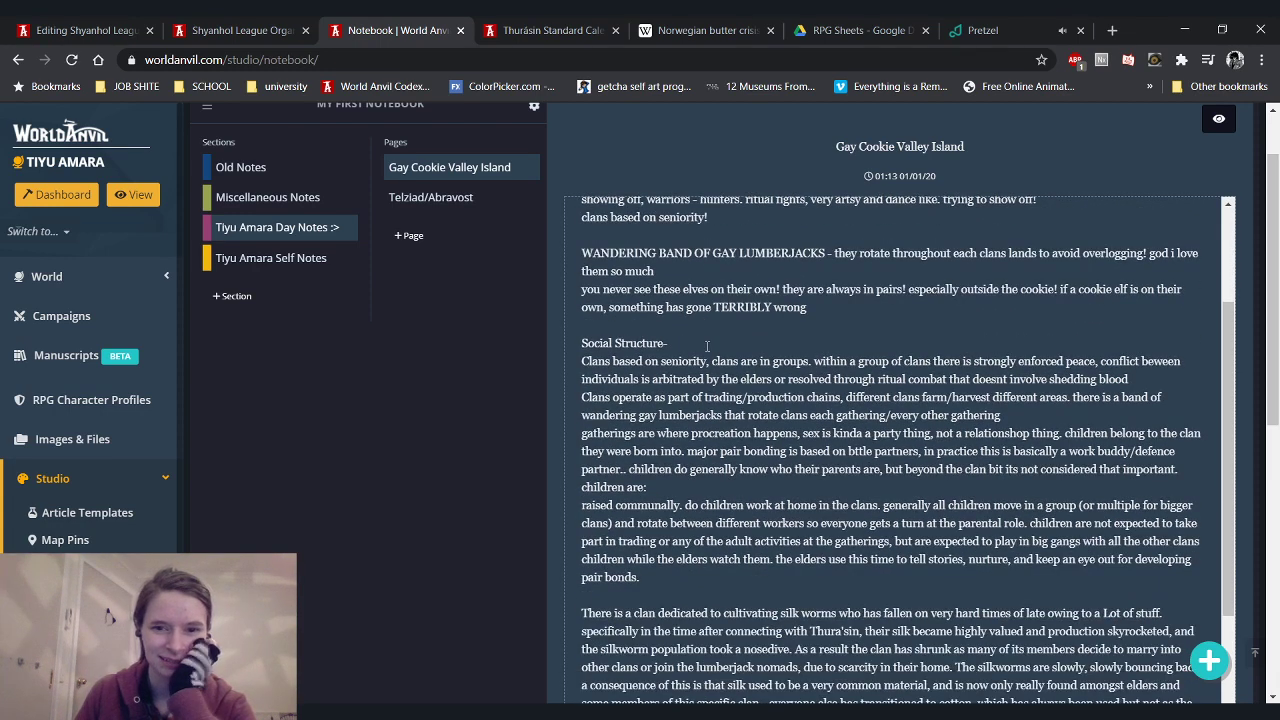
scroll(707, 346, down, 5)
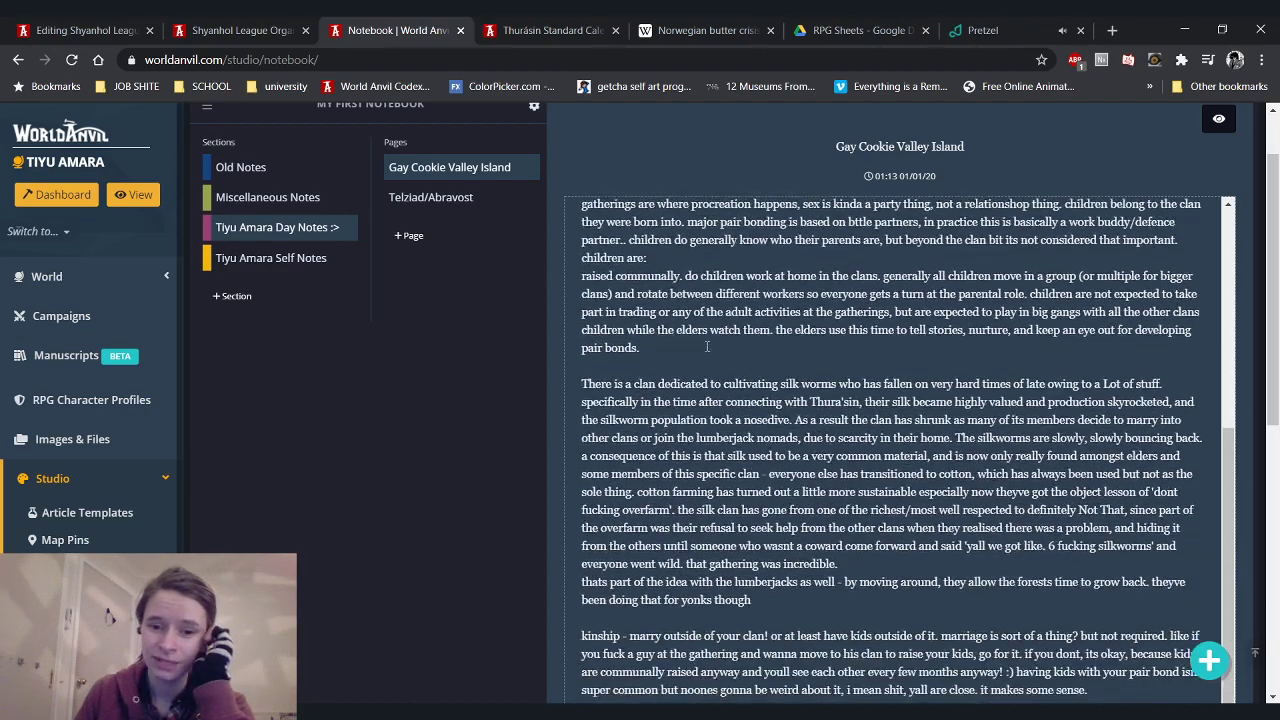
scroll(707, 346, down, 5)
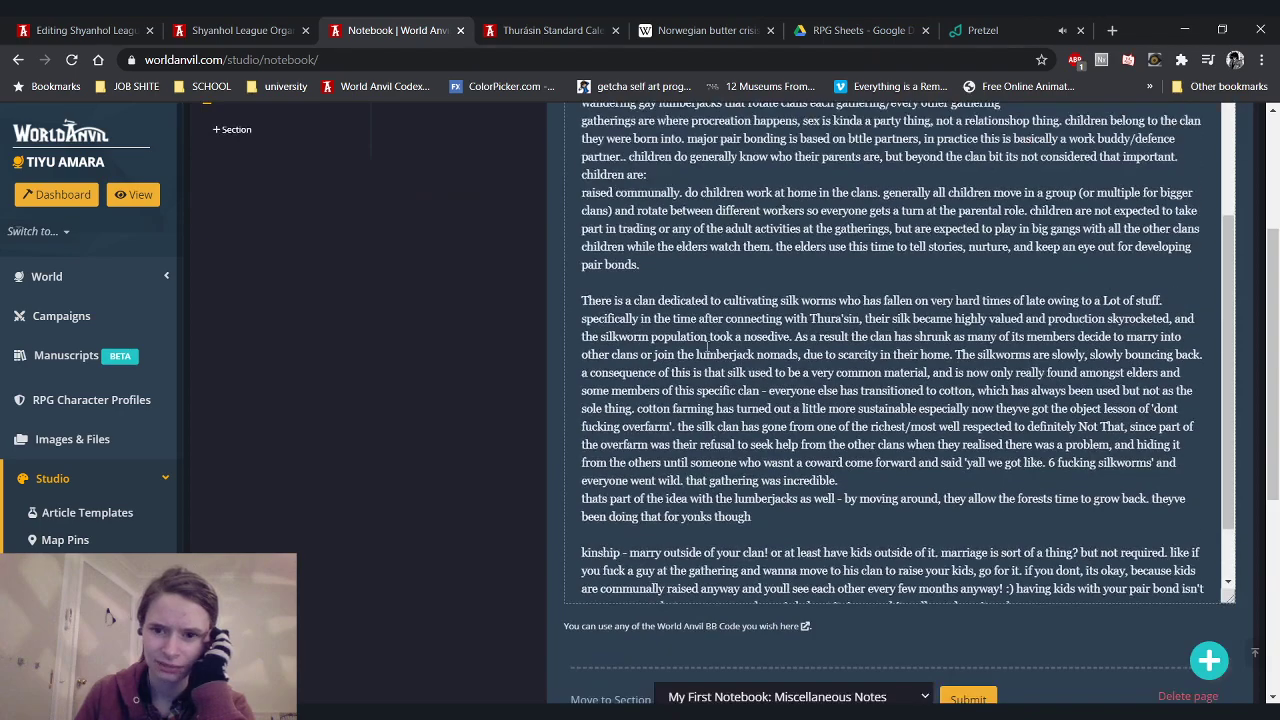
Search the Gay Cookie Valley Island notes for "moon" and for "month" to check how often the clans gather
scroll(707, 346, up, 7)
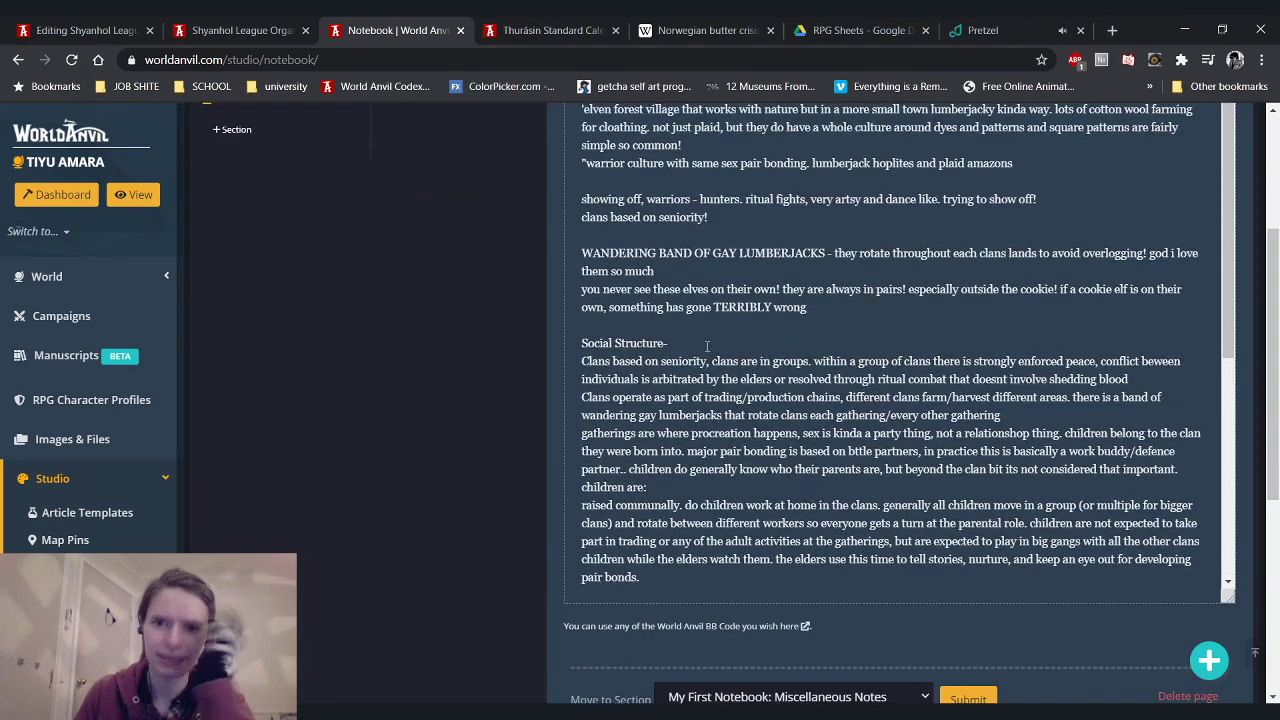
scroll(707, 346, up, 1)
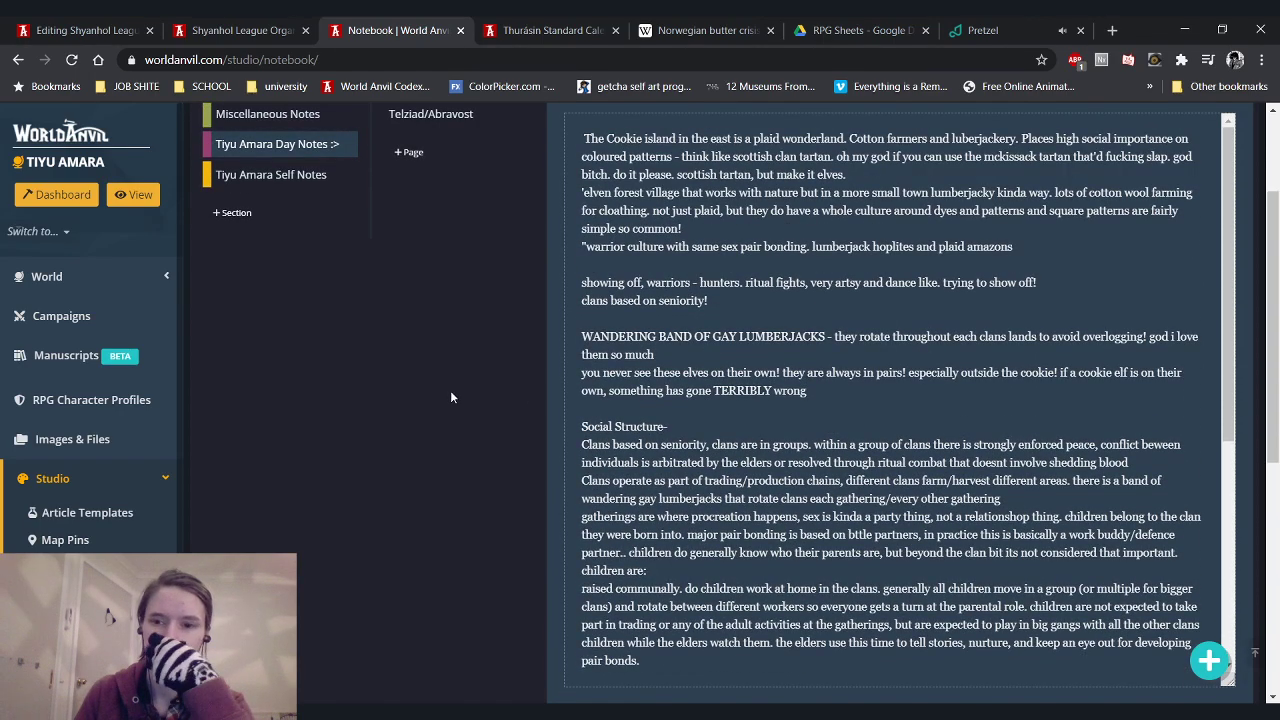
scroll(788, 378, down, 1)
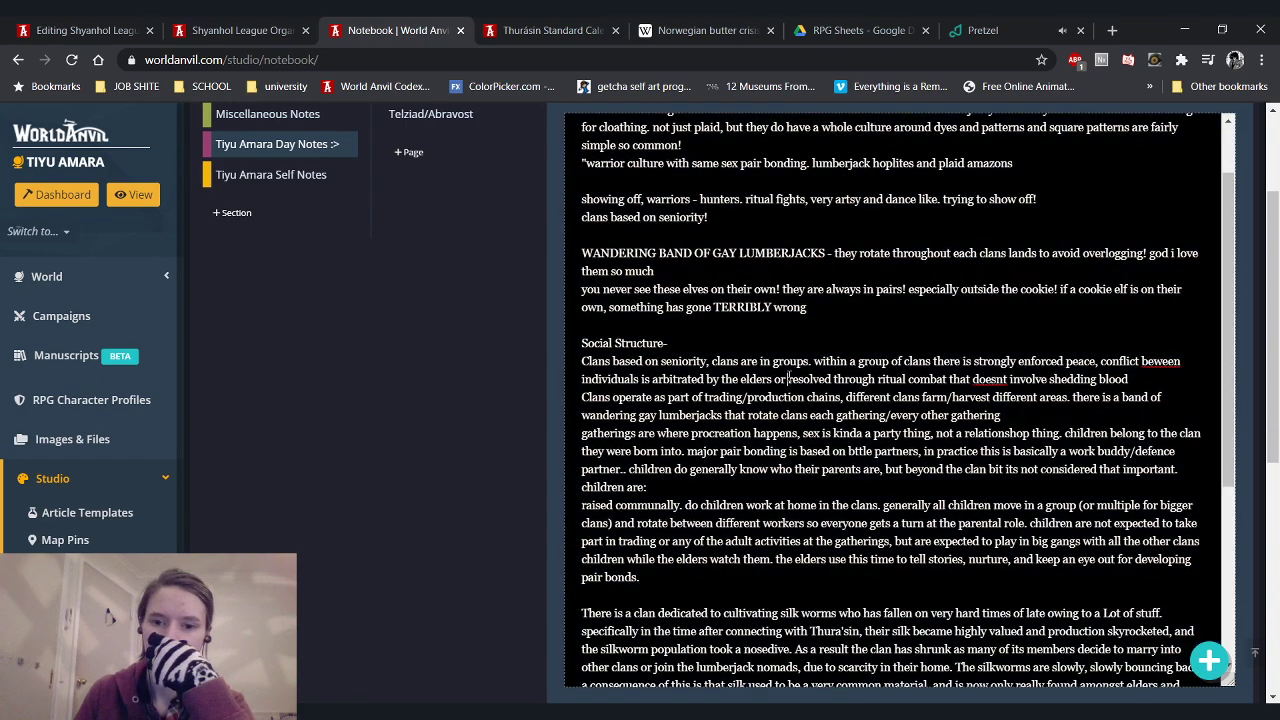
key(ctrl+f)
text(moon)
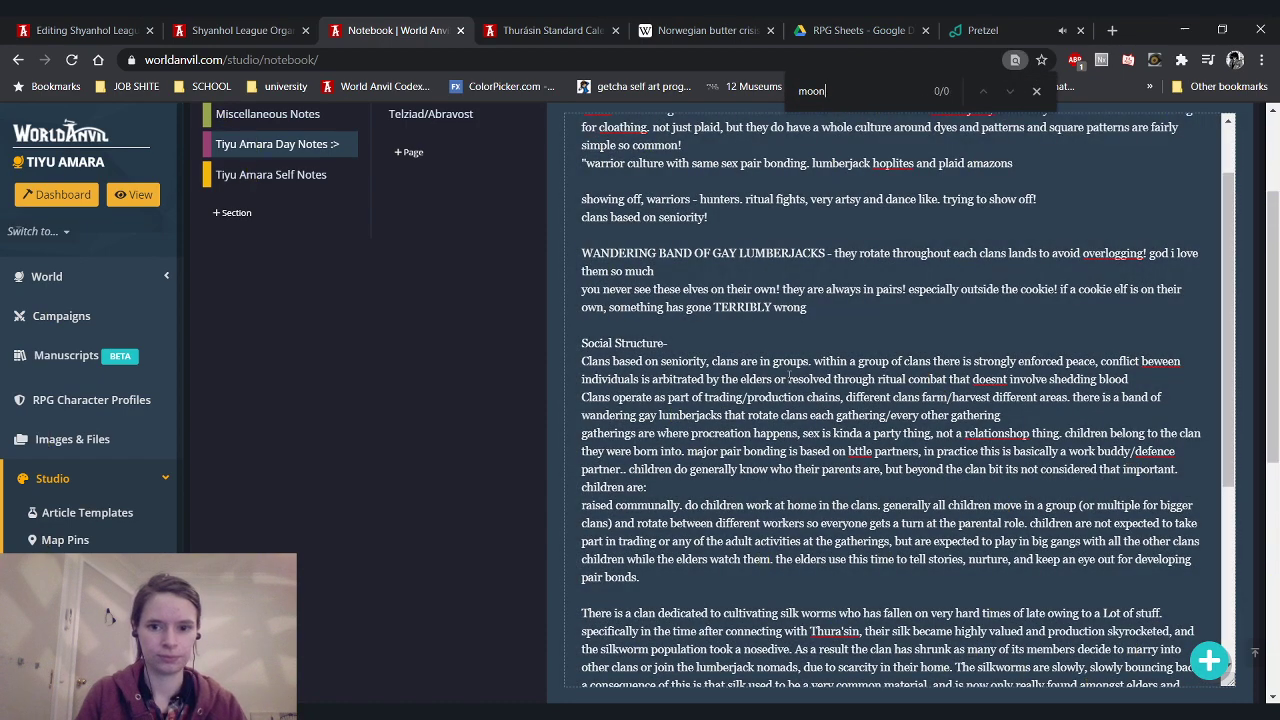
key(BackSpace)
key(BackSpace)
text(nt)
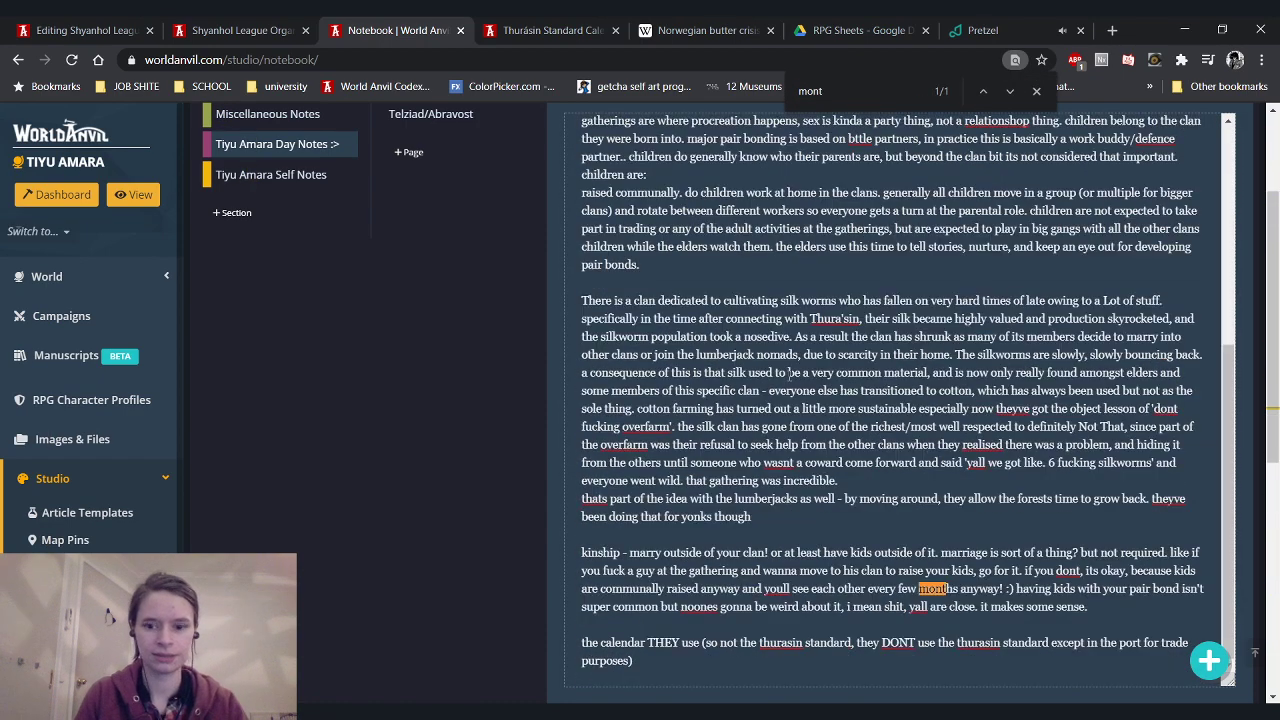
text(h)
scroll(885, 538, down, 1)
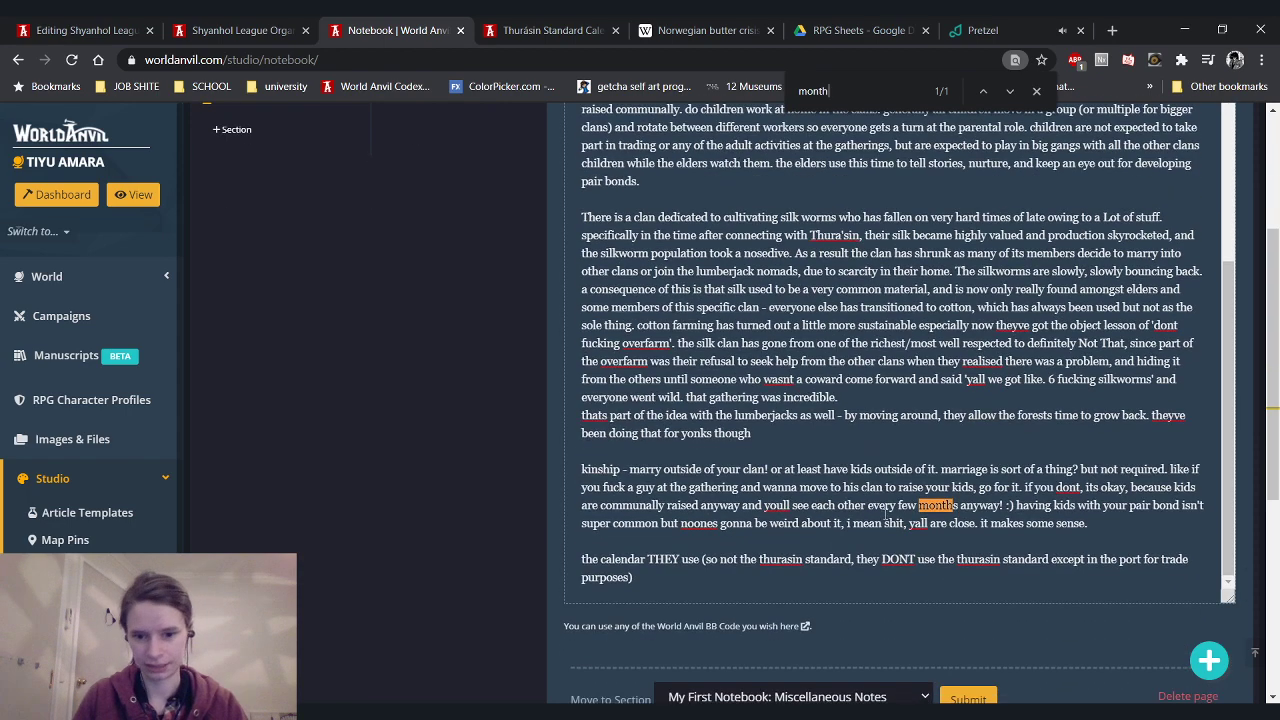
key(ctrl+f)
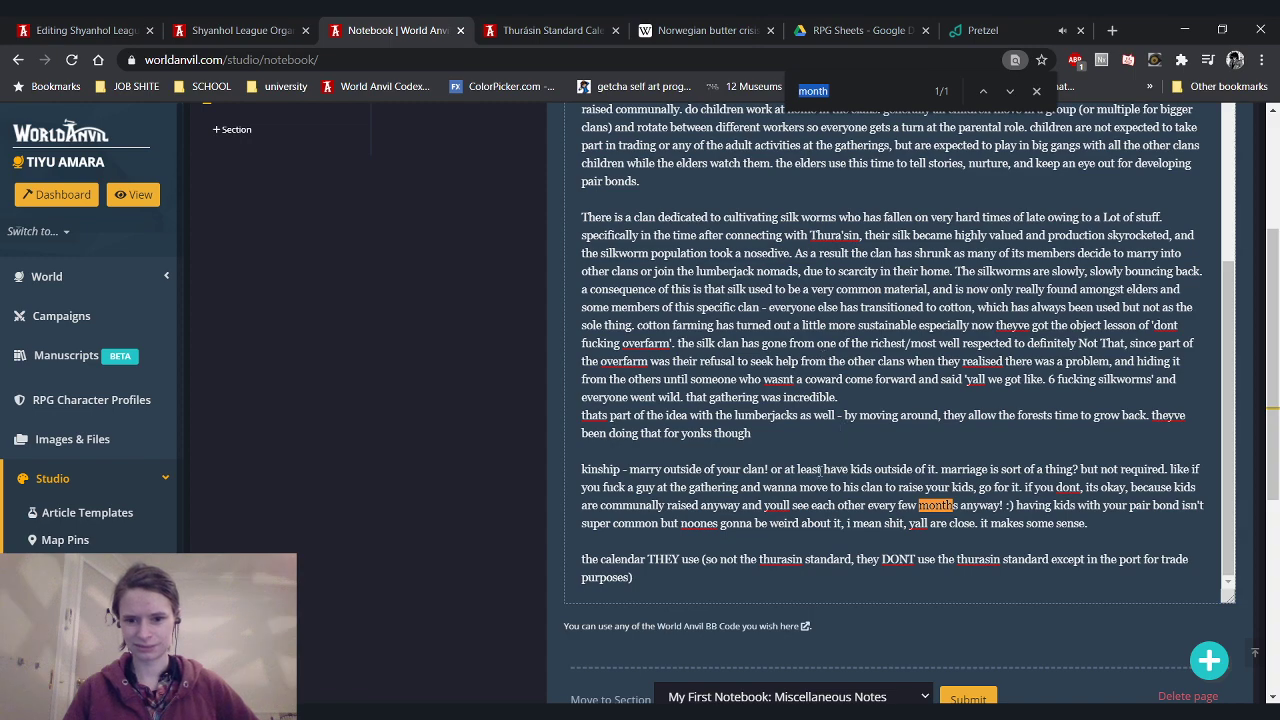
Reread the social structure notes on the Gay Cookie Valley Island page and open the Tiyu Amara Self Notes section
scroll(822, 468, up, 5)
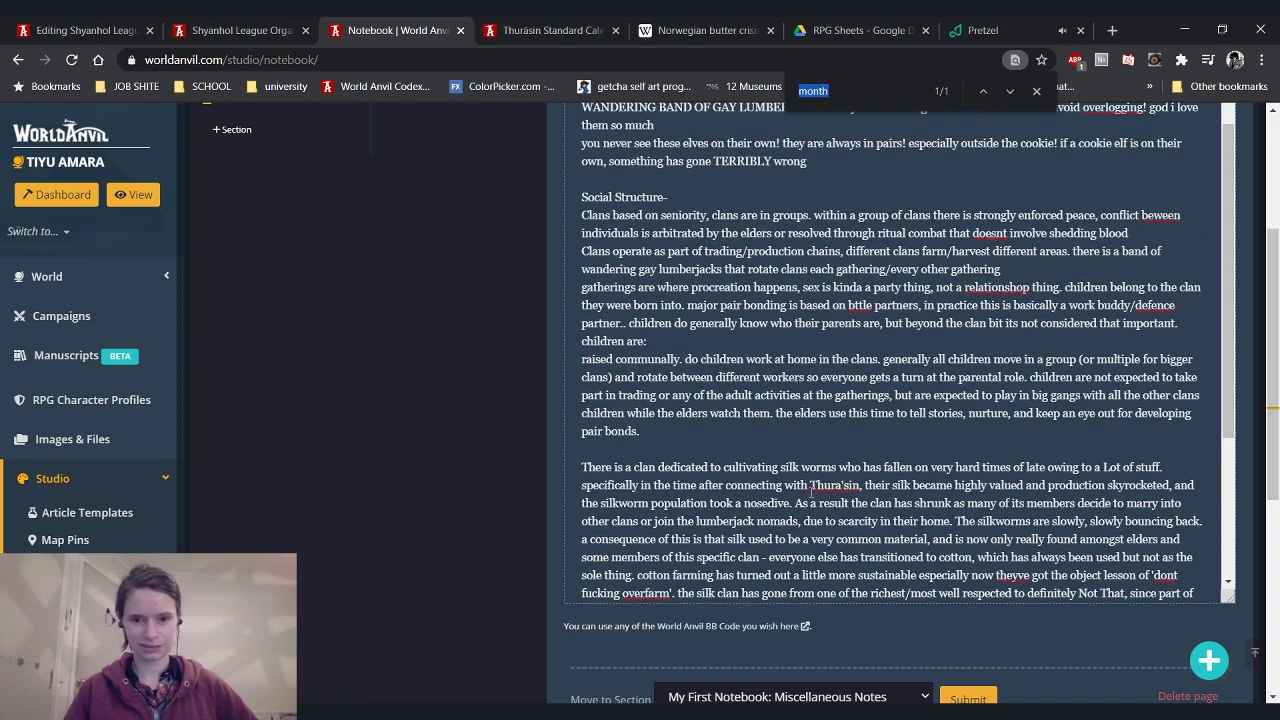
scroll(778, 428, up, 2)
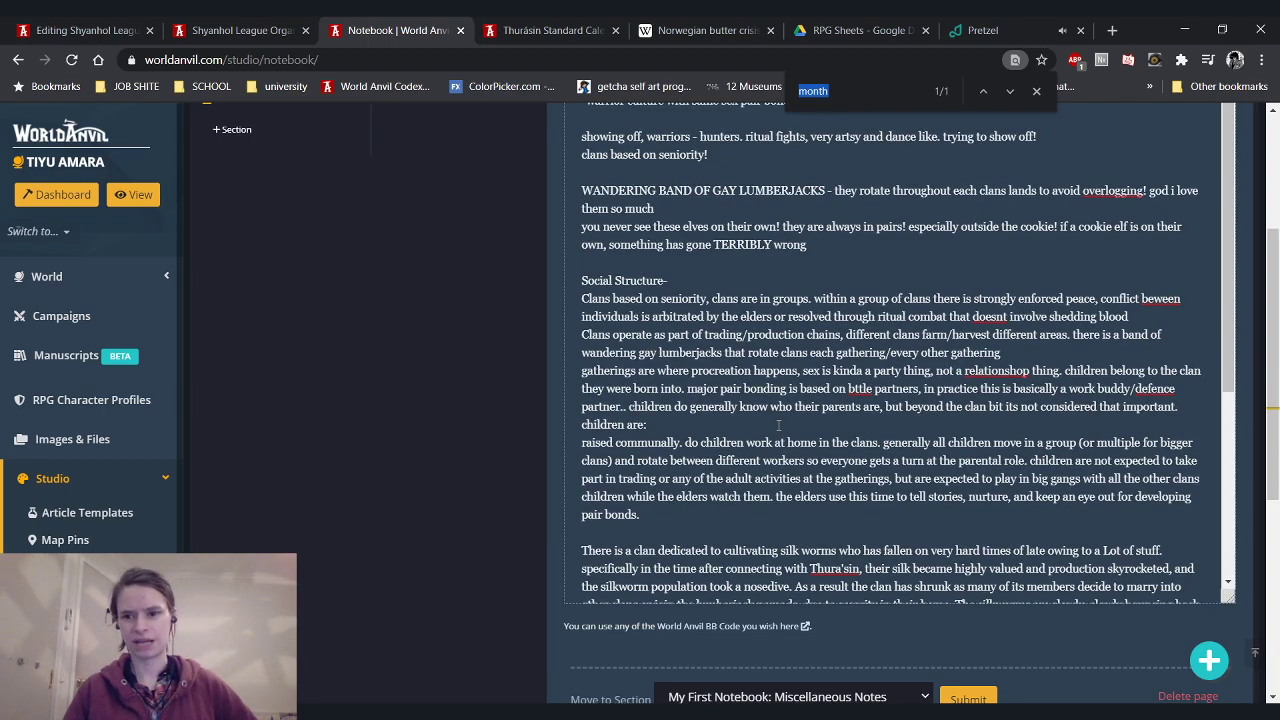
scroll(778, 426, up, 4)
scroll(534, 480, up, 1)
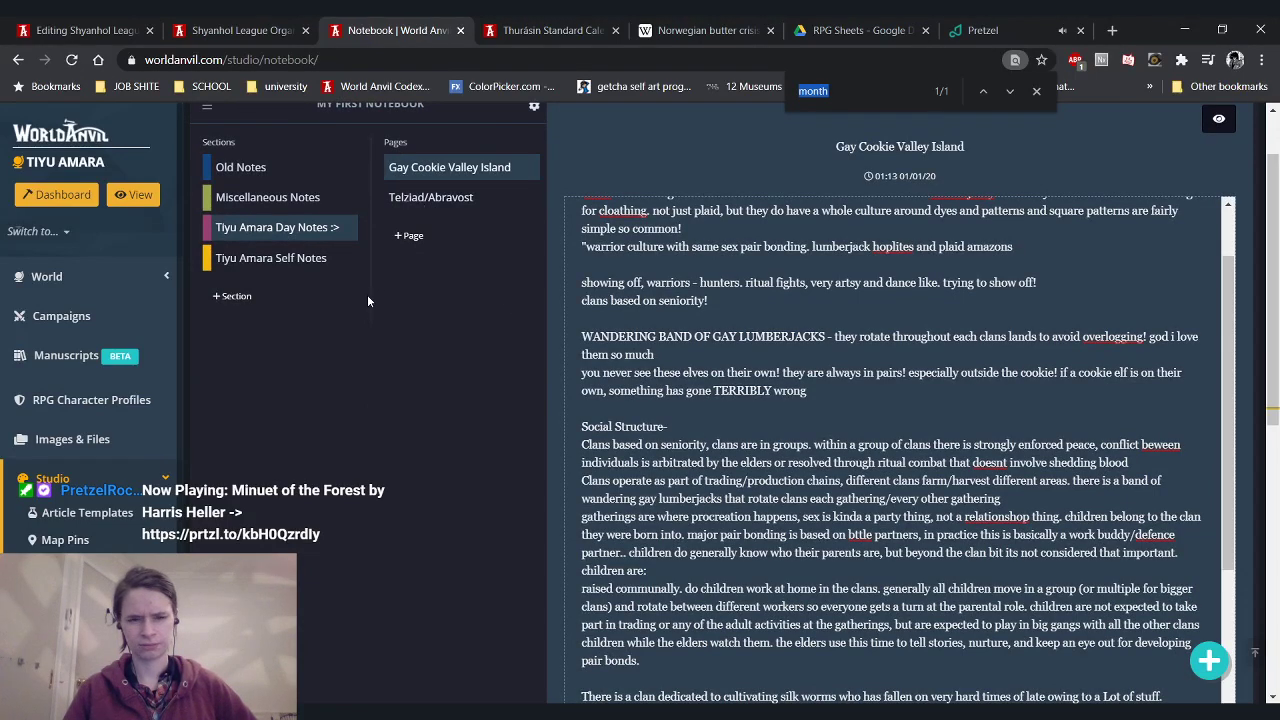
click(322, 262)
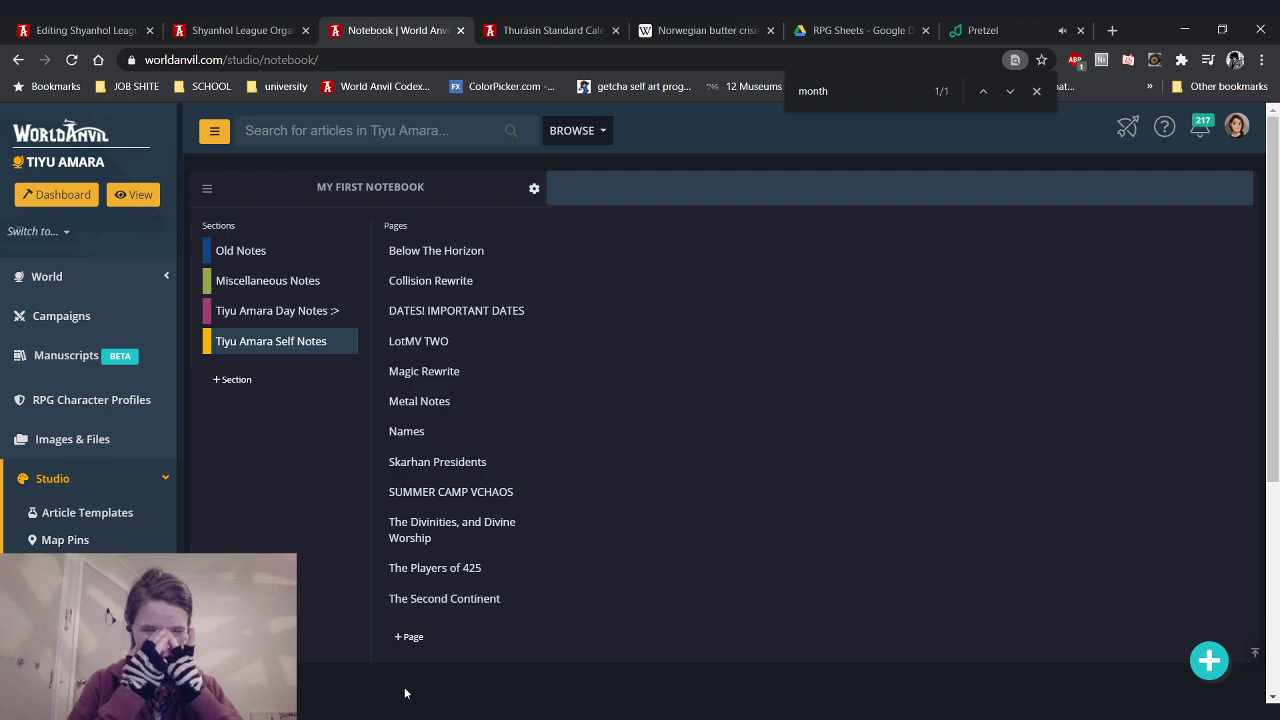
Return to the Shyanhol League article editor and cut the unfinished sentence "These clans come together" back to "The"
click(74, 31)
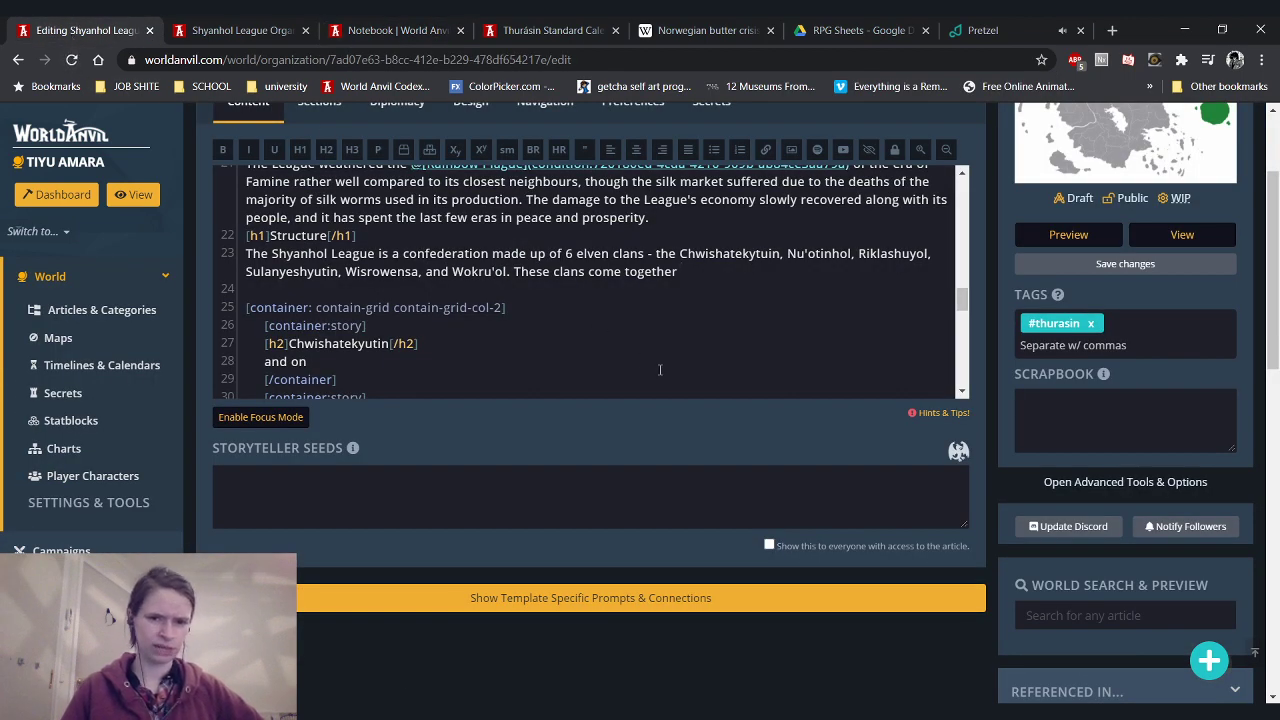
scroll(968, 522, up, 2)
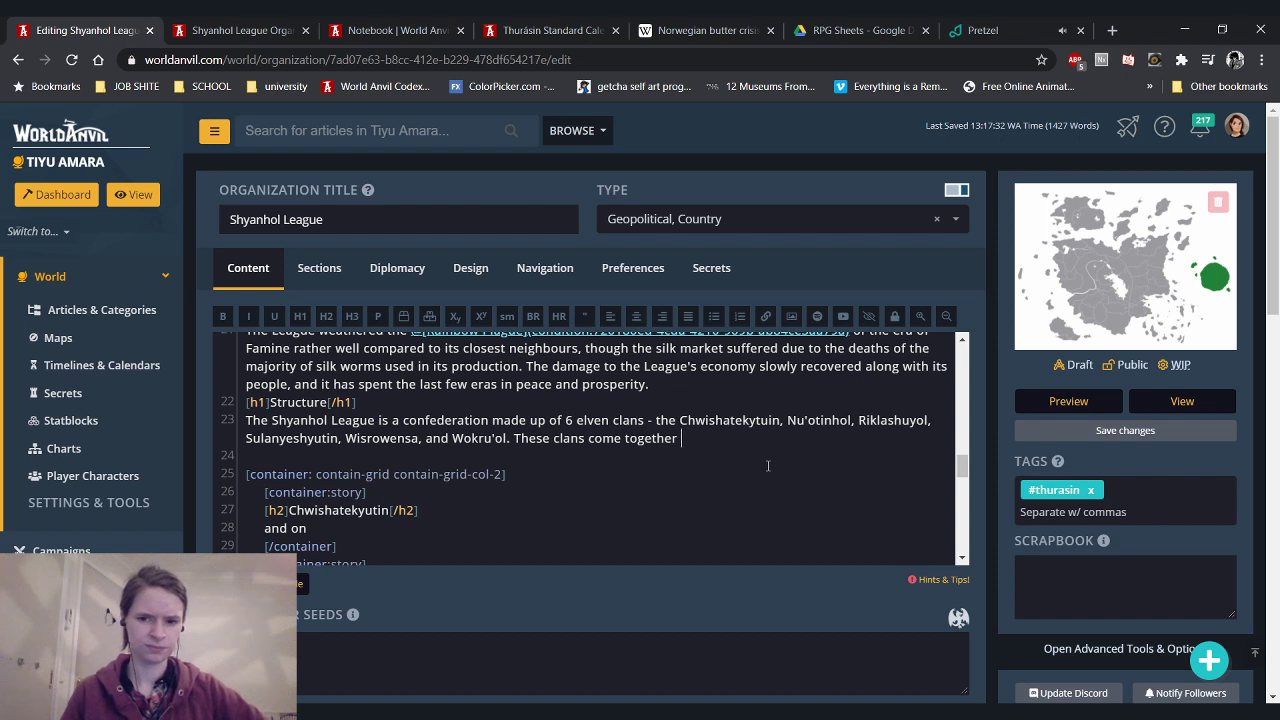
drag(703, 440, 546, 440)
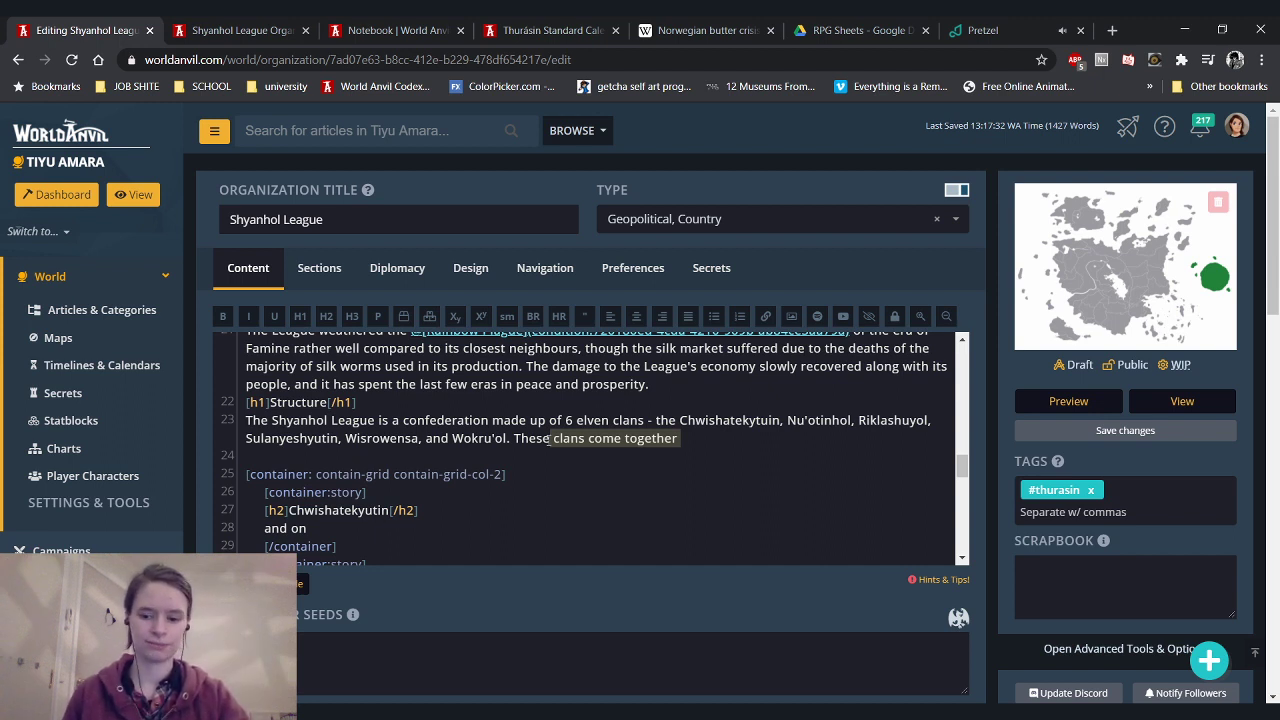
key(BackSpace)
key(BackSpace)
key(BackSpace)
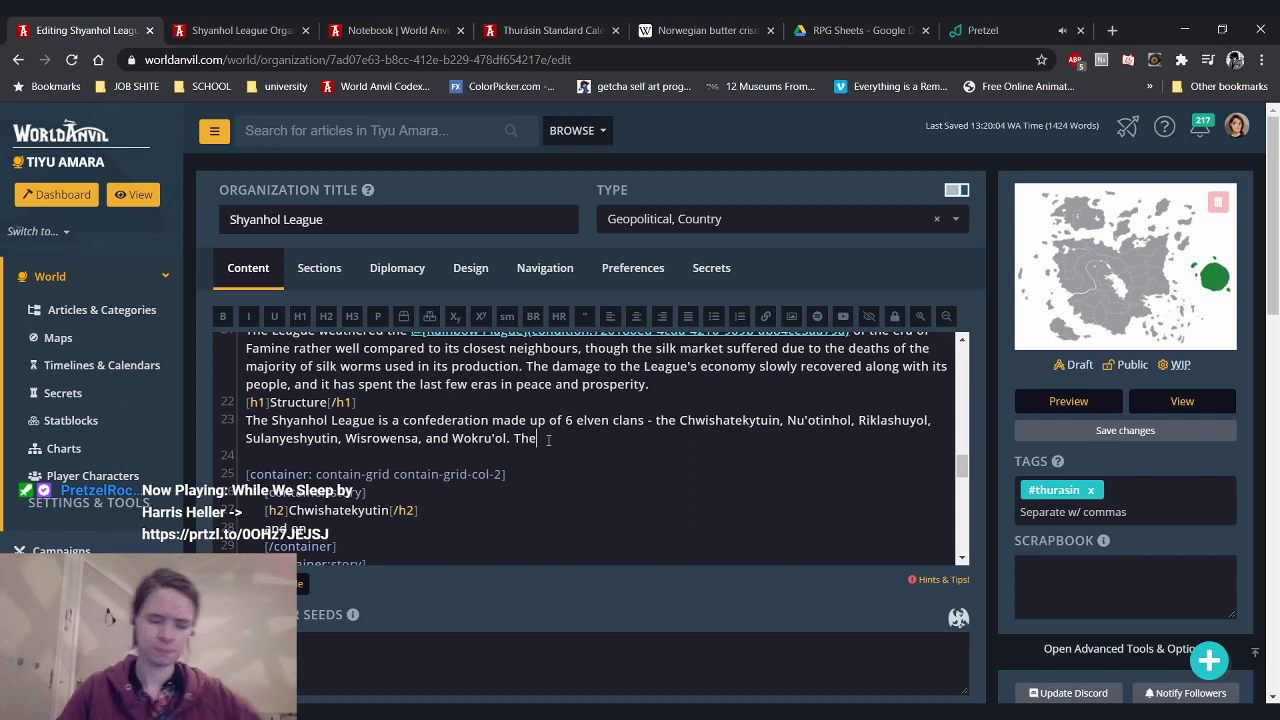
Continue the Structure introduction's sentence with "leaders of each clan meet up regularly in a specially designed building in the center of the island to"
text(leade)
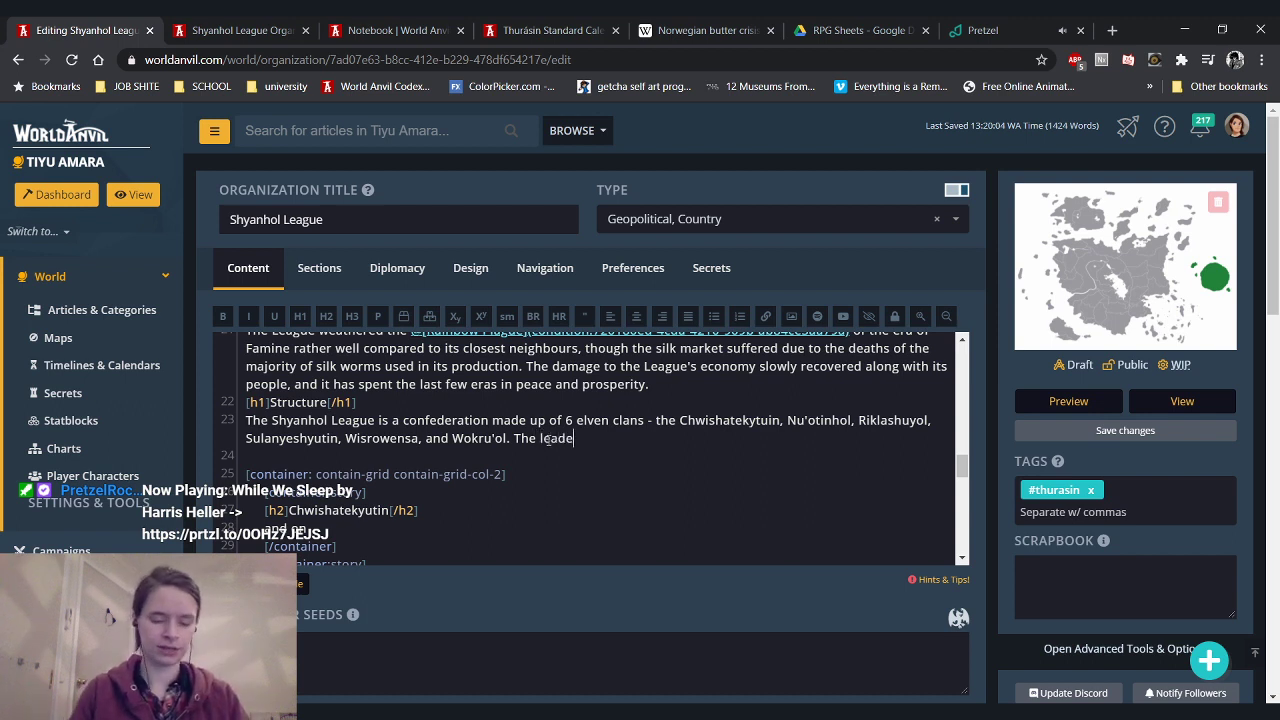
text(rs of each cla)
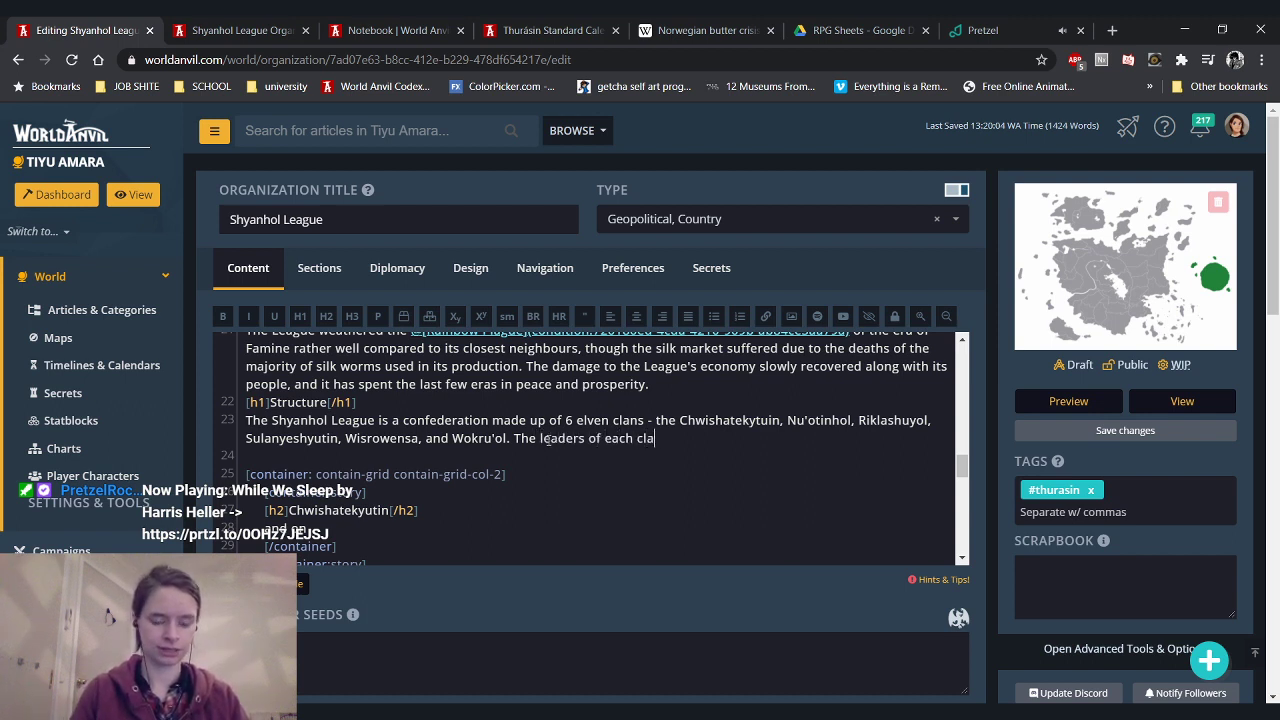
text(n meet u)
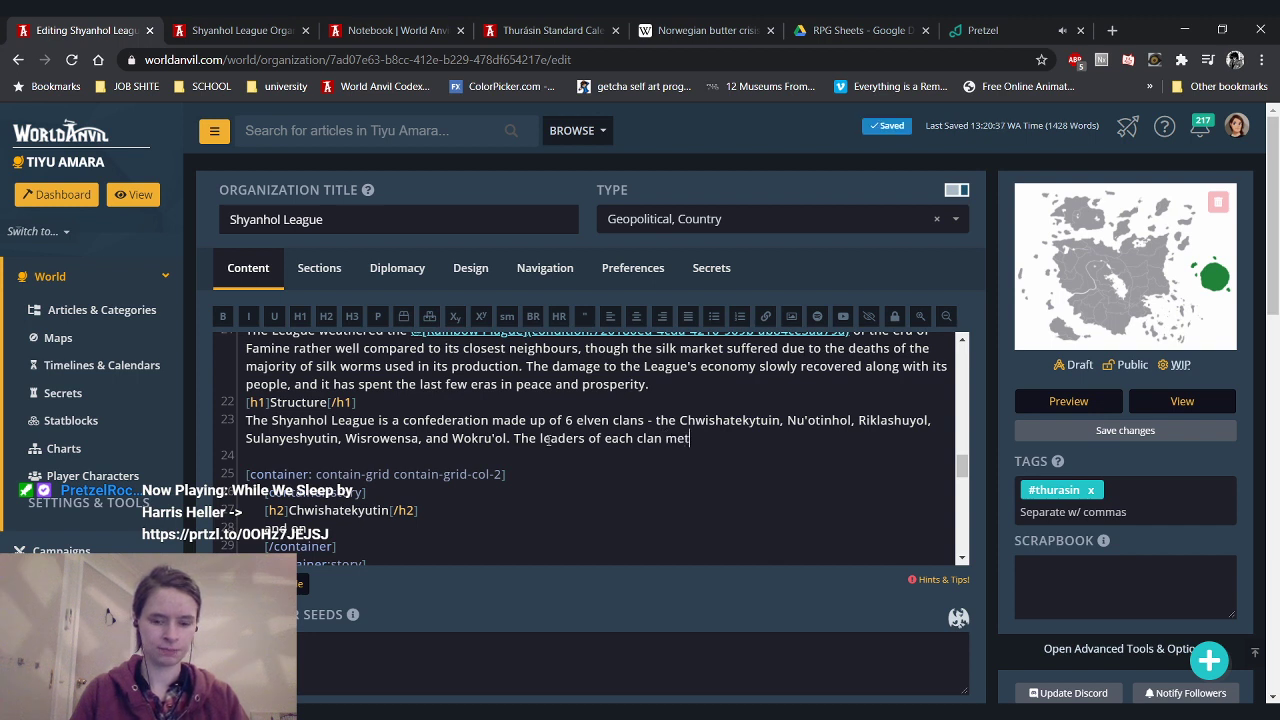
text(p r)
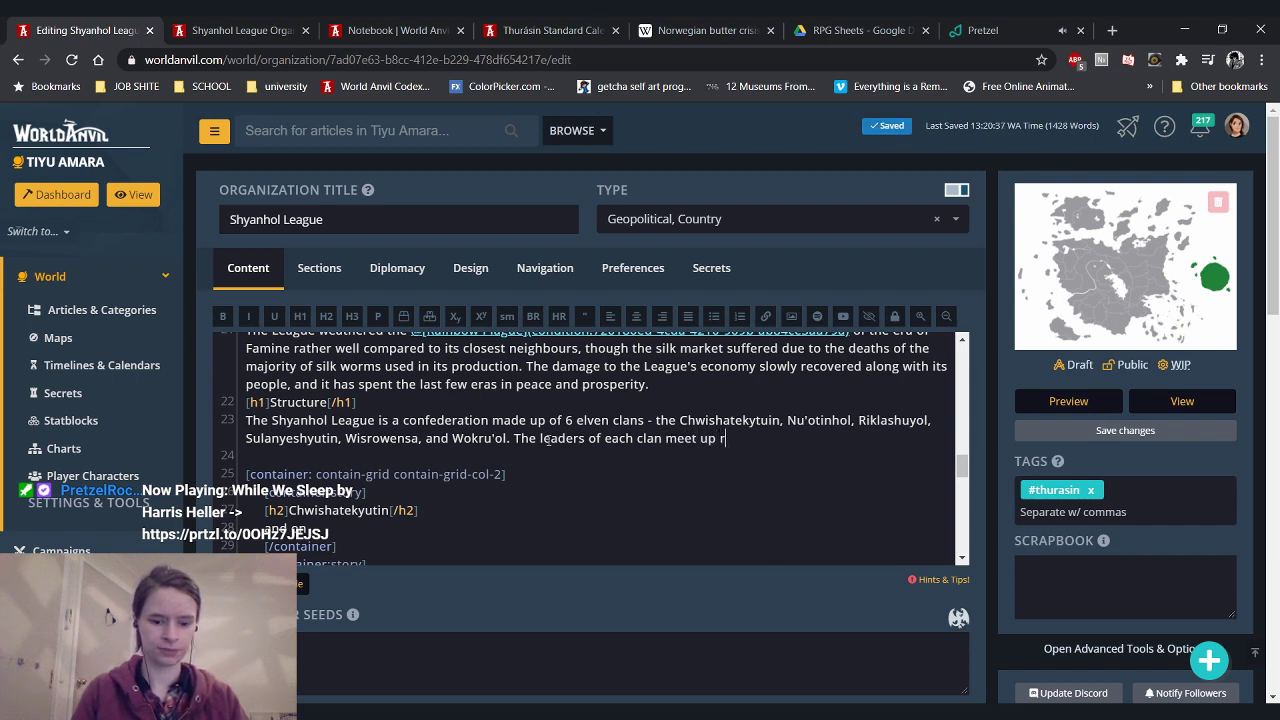
text(egularly in)
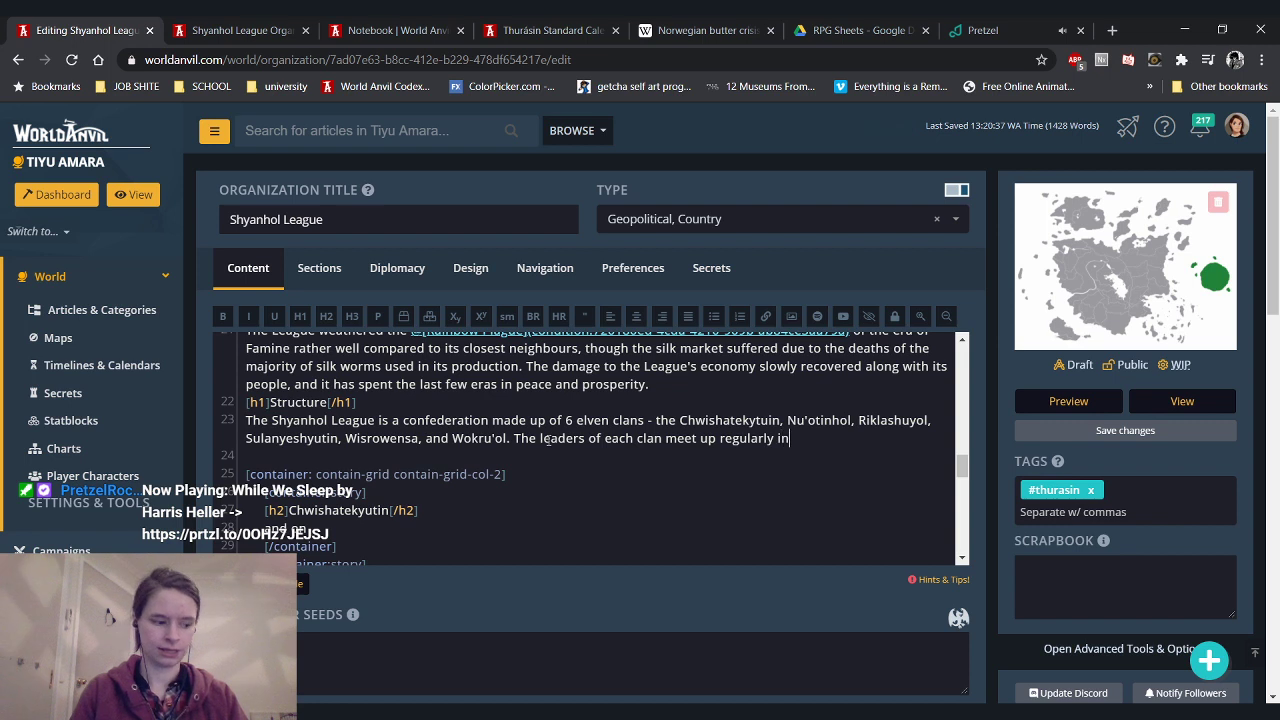
text( a speci)
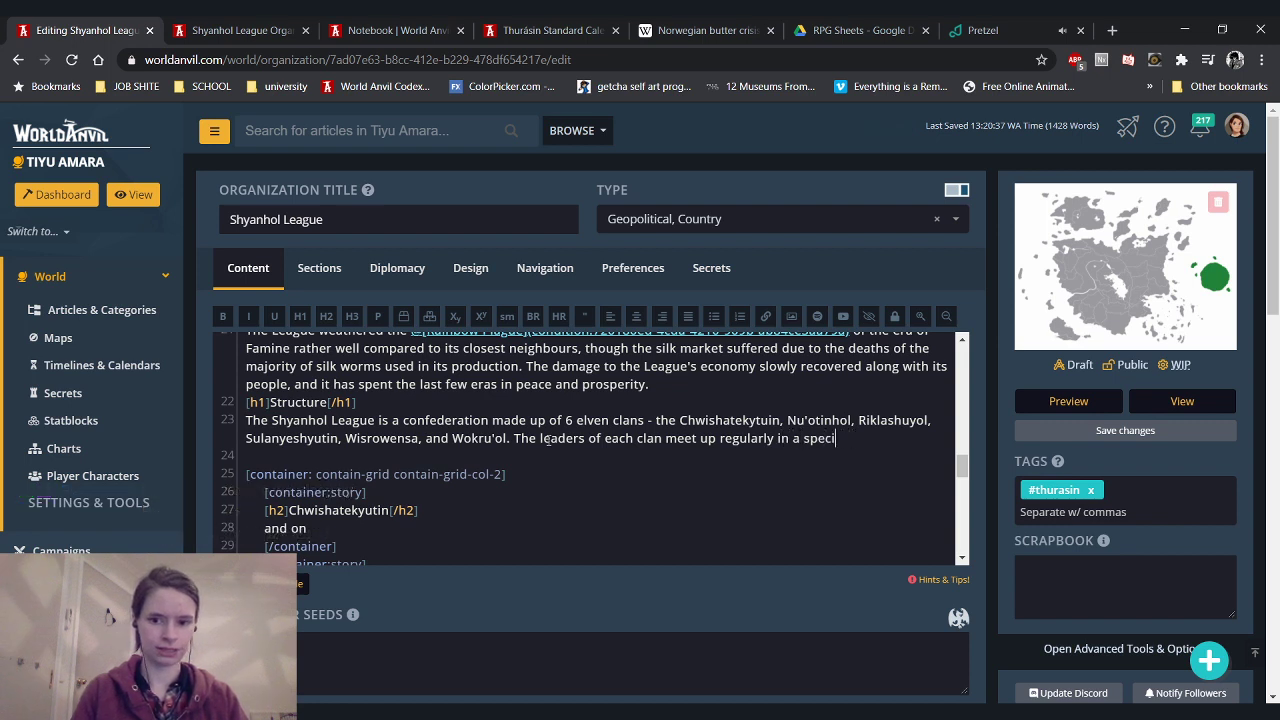
text(ally designed b)
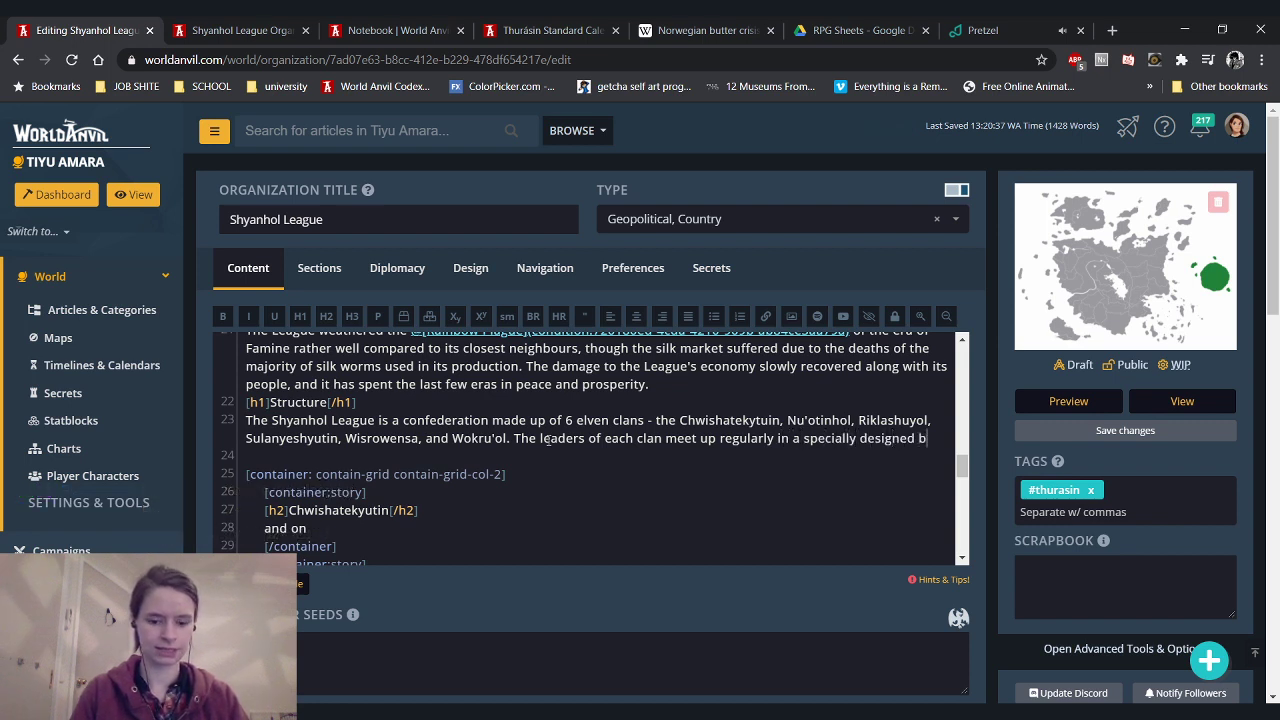
text(uilding in the cent)
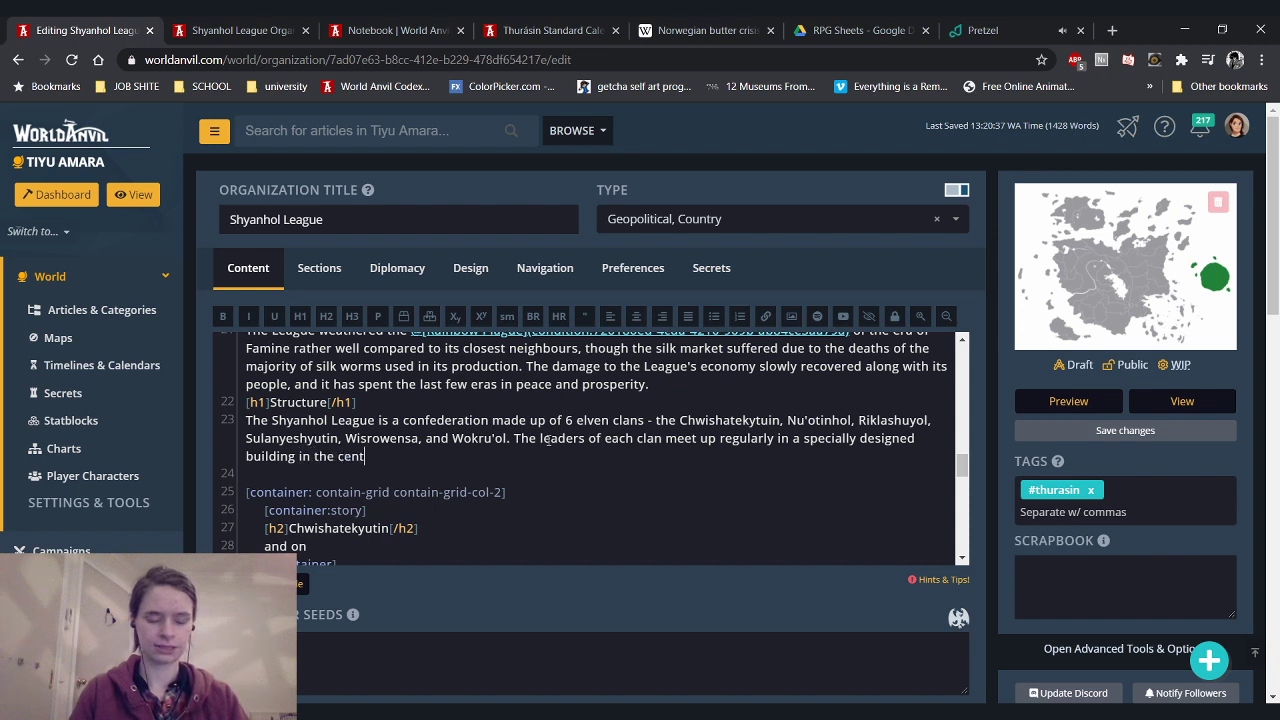
text(er of the isla)
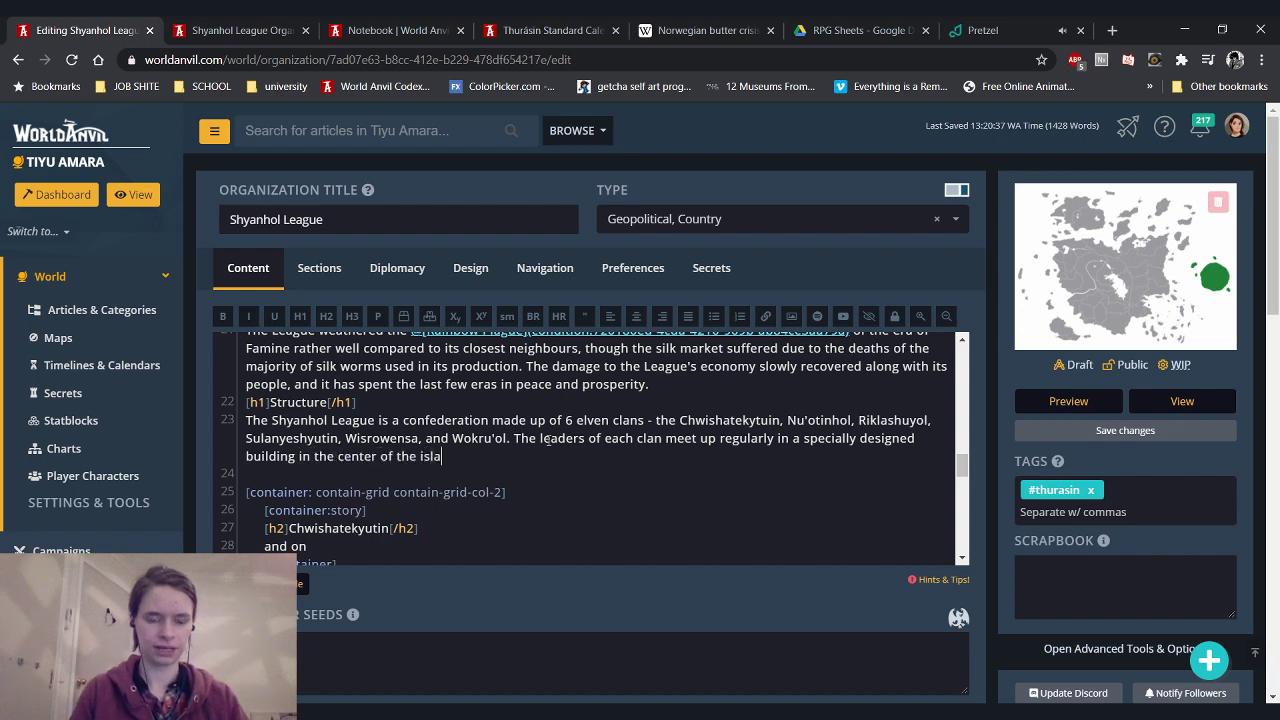
text(nd to )
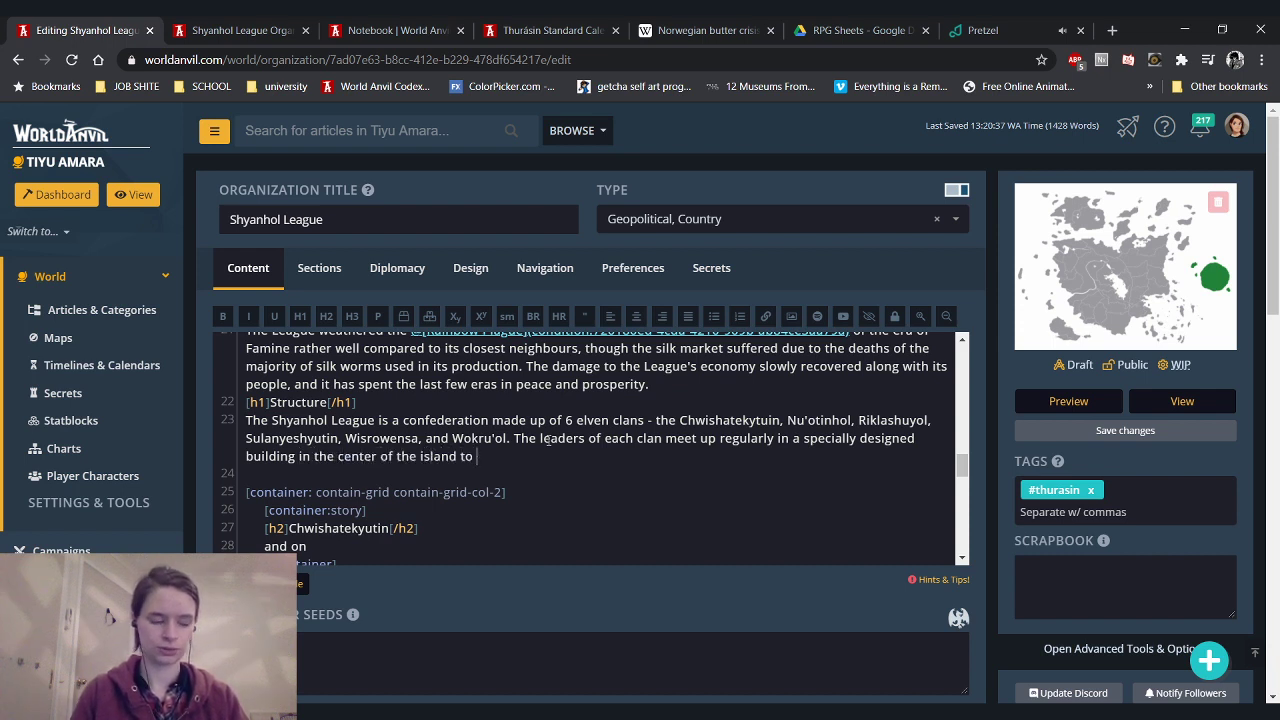
Finish the clan leaders sentence with "negotiate deals and form consensuses on international affairs."
text(neogita)
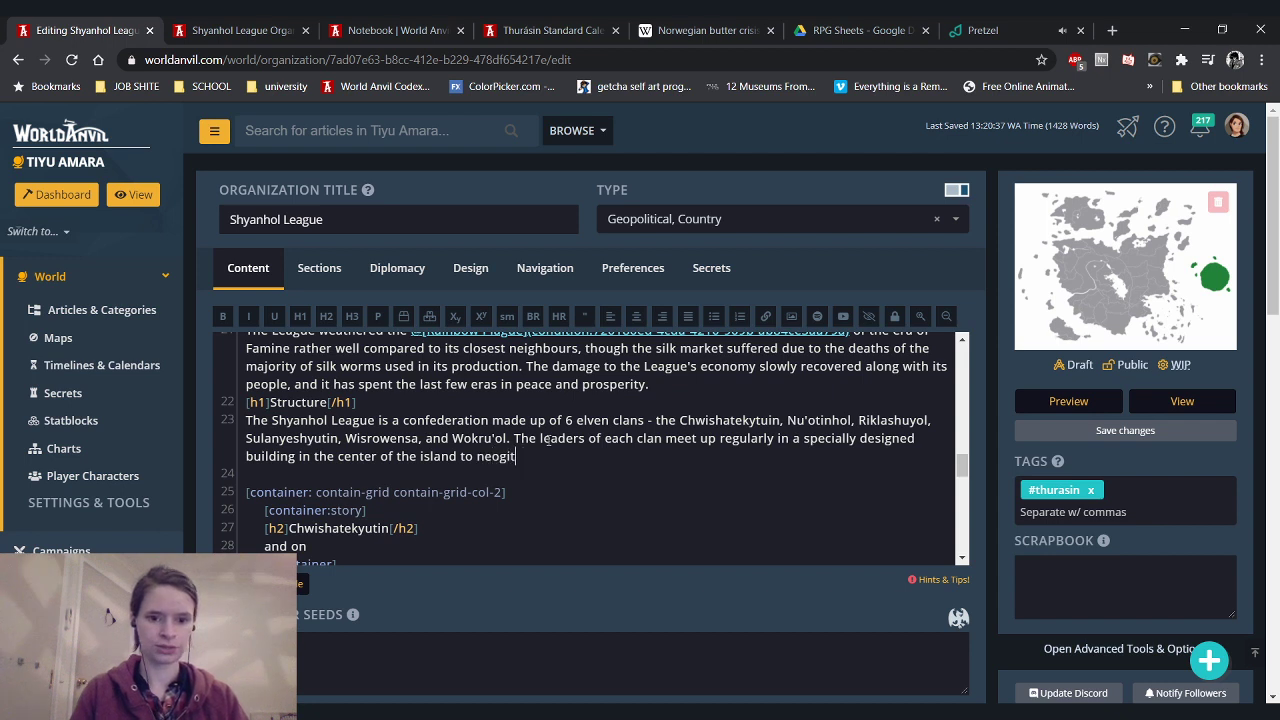
key(BackSpace)
key(BackSpace)
key(BackSpace)
key(BackSpace)
key(BackSpace)
text(gotiate)
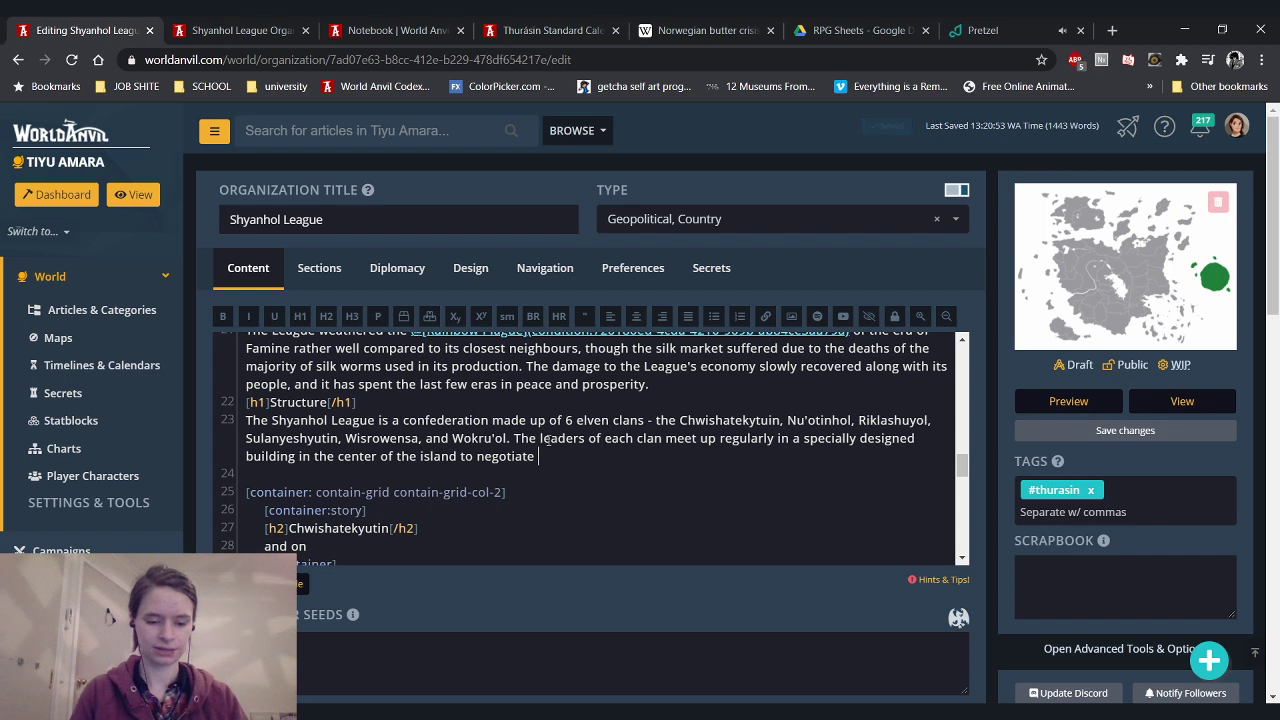
text(deals an)
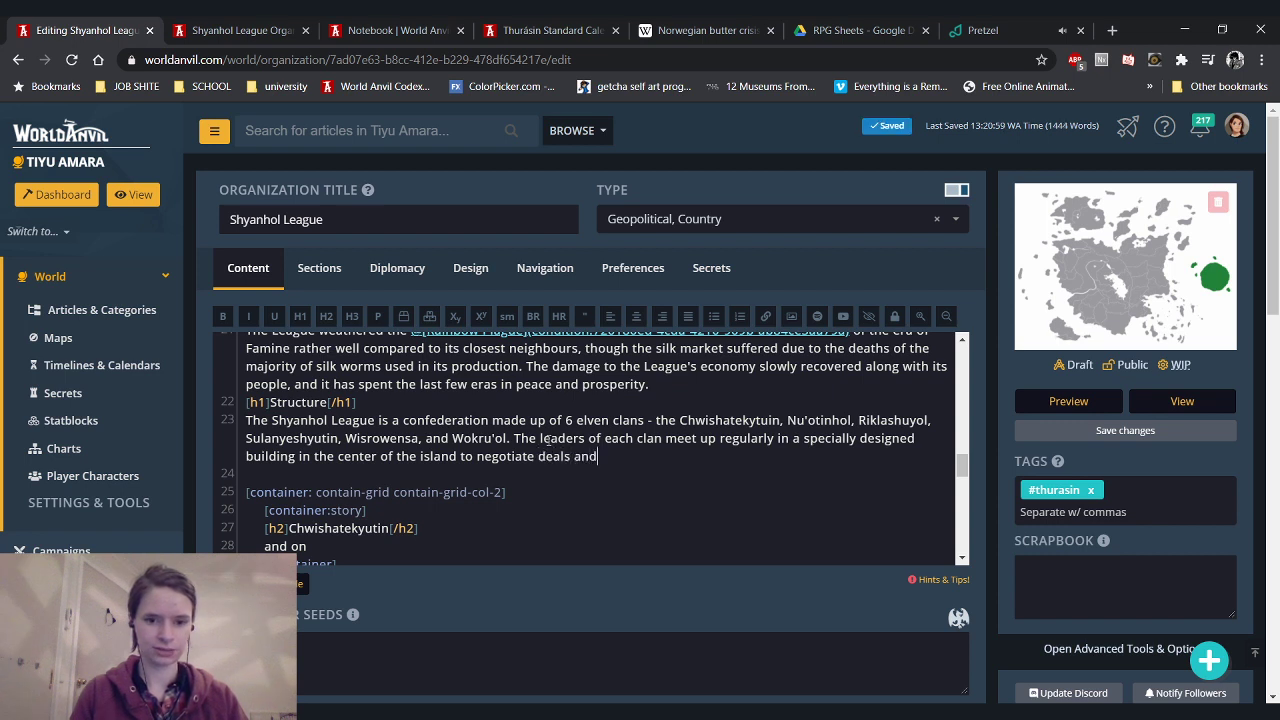
text(d form consens)
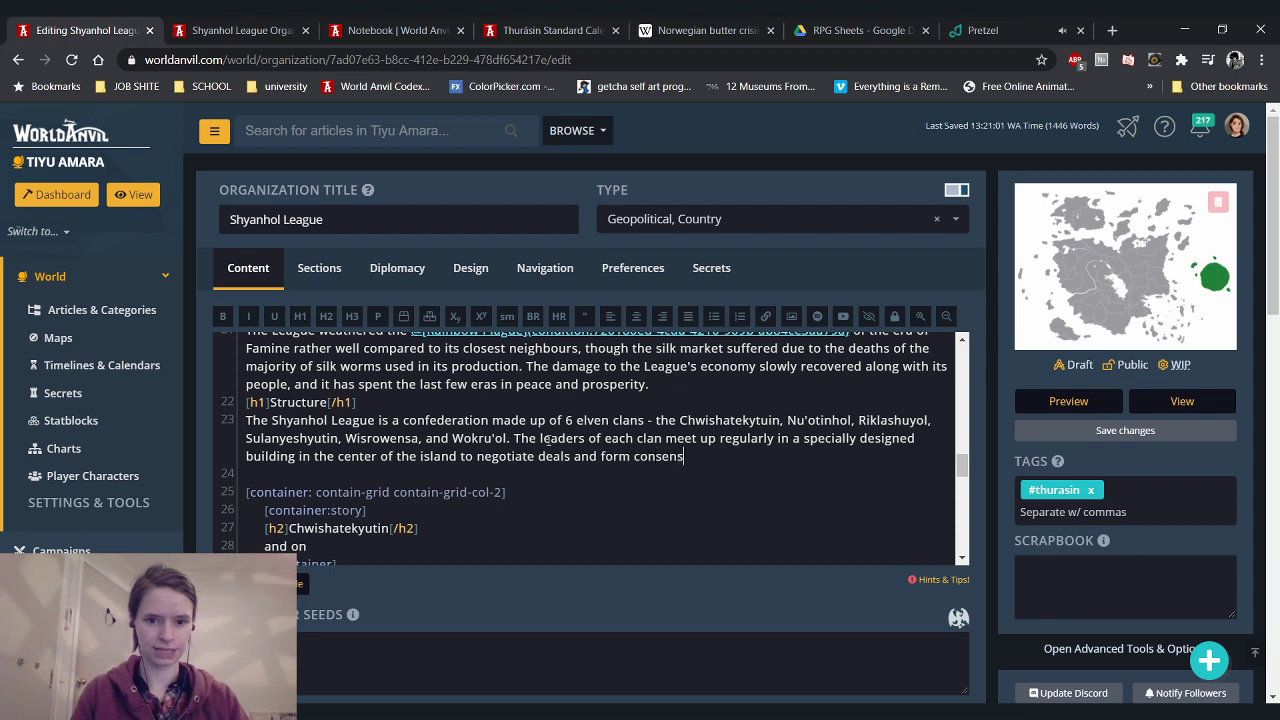
text(uses on)
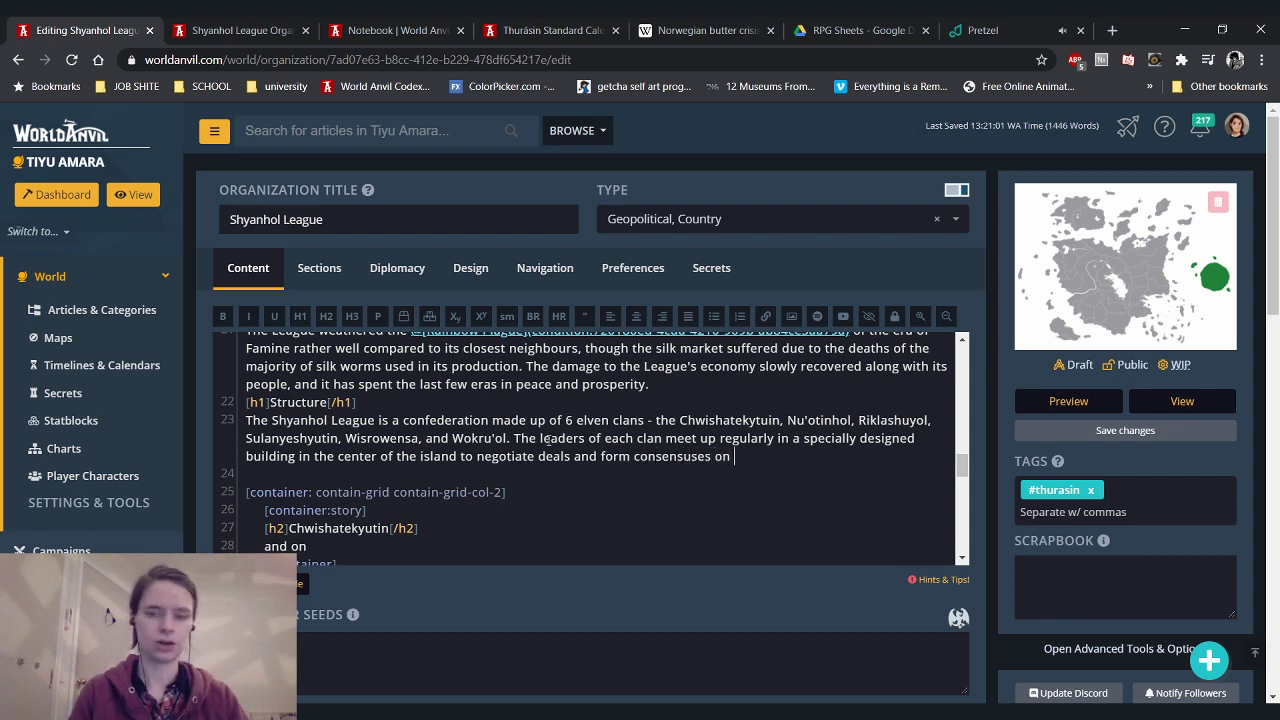
text( internat)
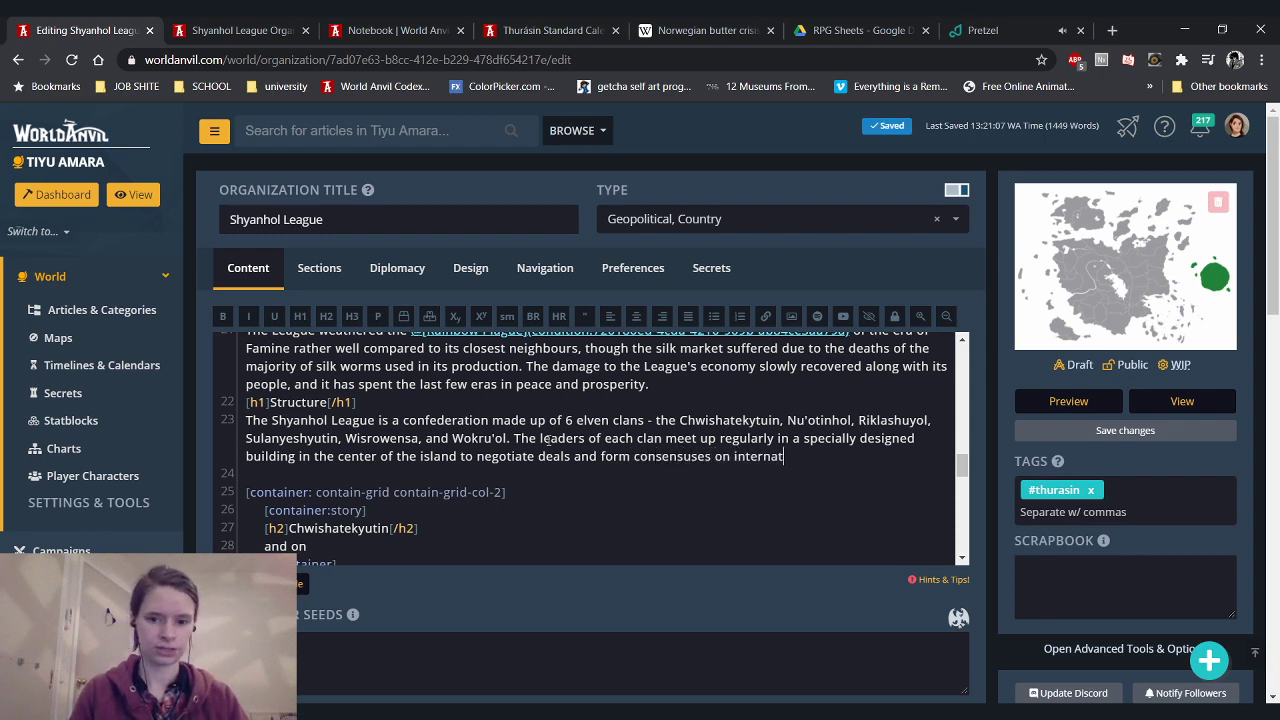
text(ional affairs.)
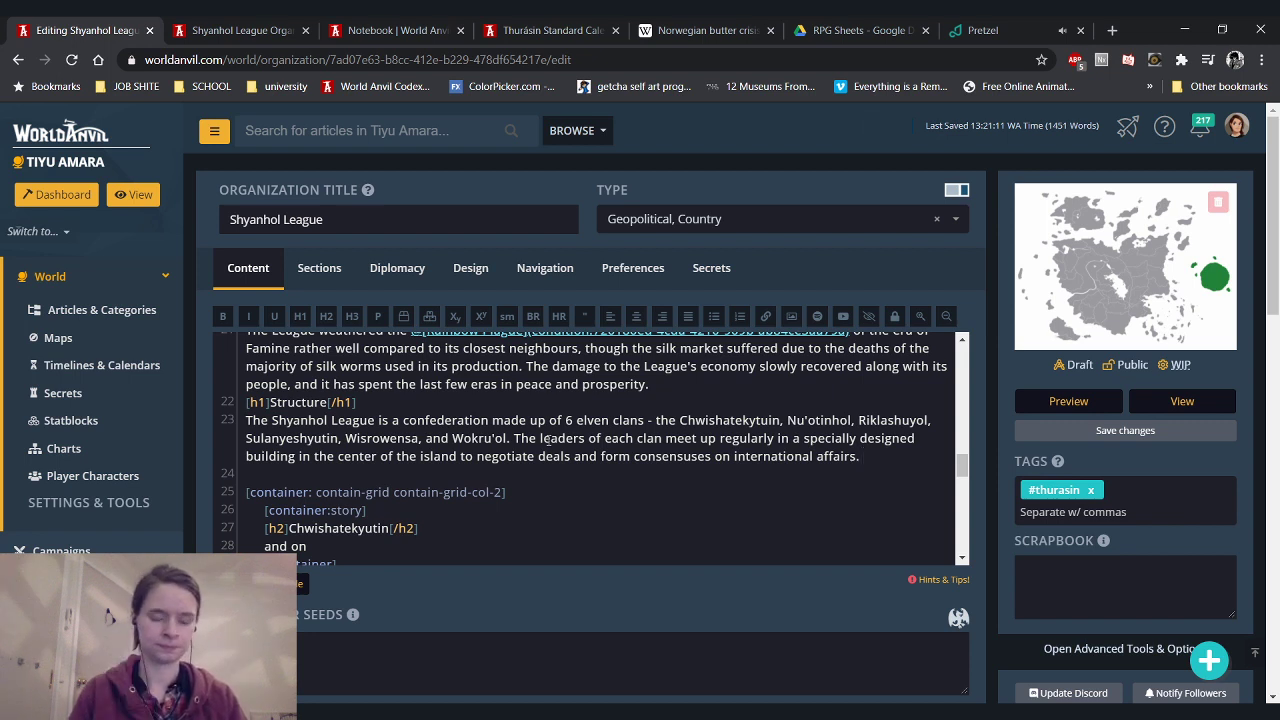
Continue the Structure introduction with "Outside of these meetings, and the week-long festival held every two months"
text(Outside of these meetings)
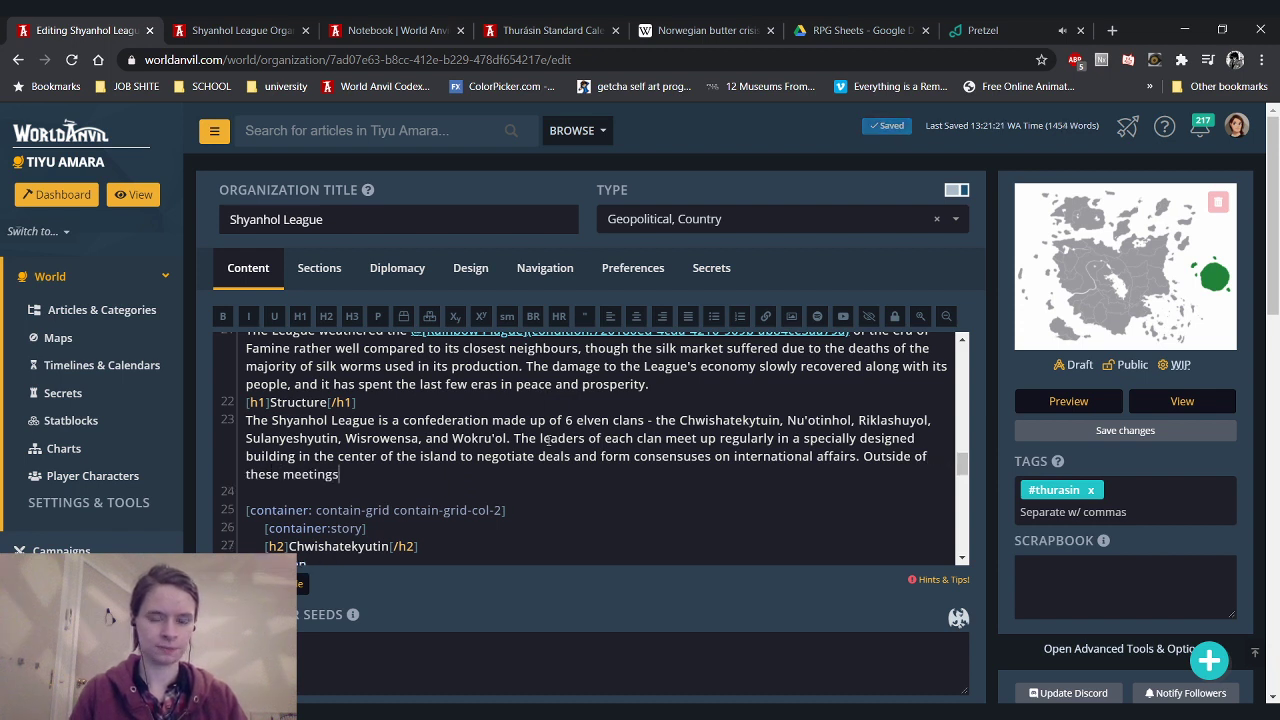
text(, and the)
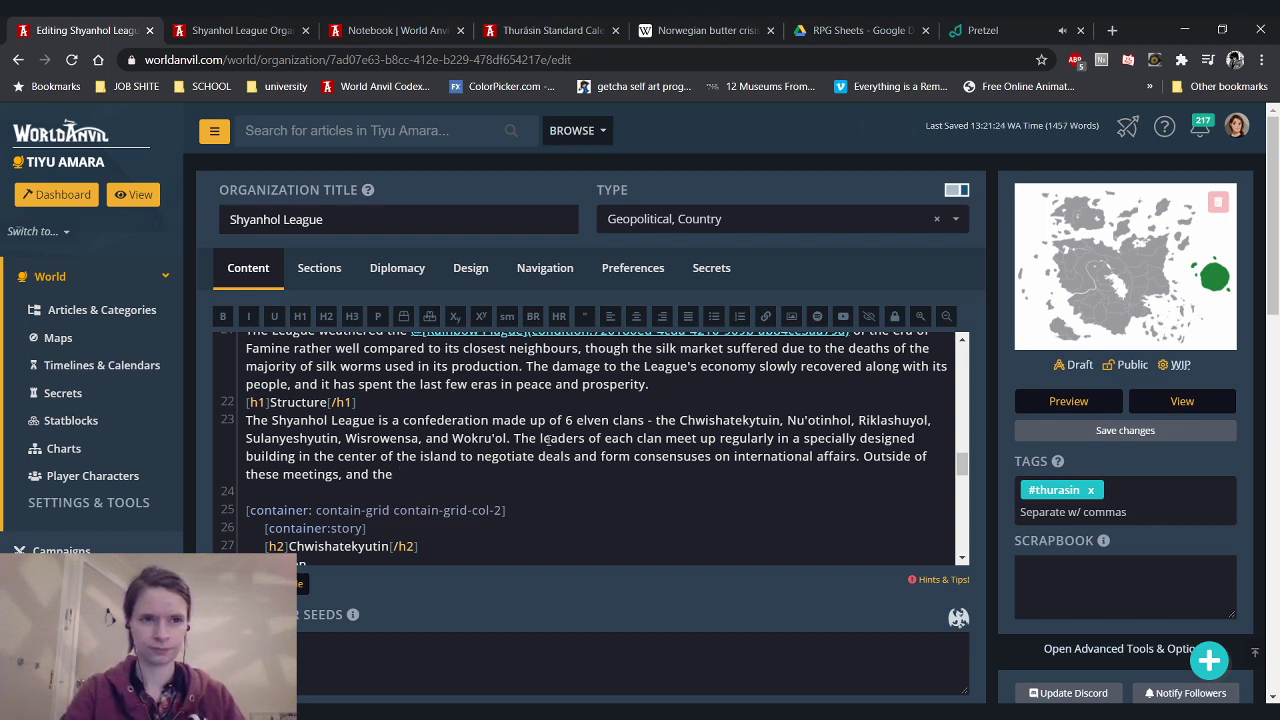
text(week-long f)
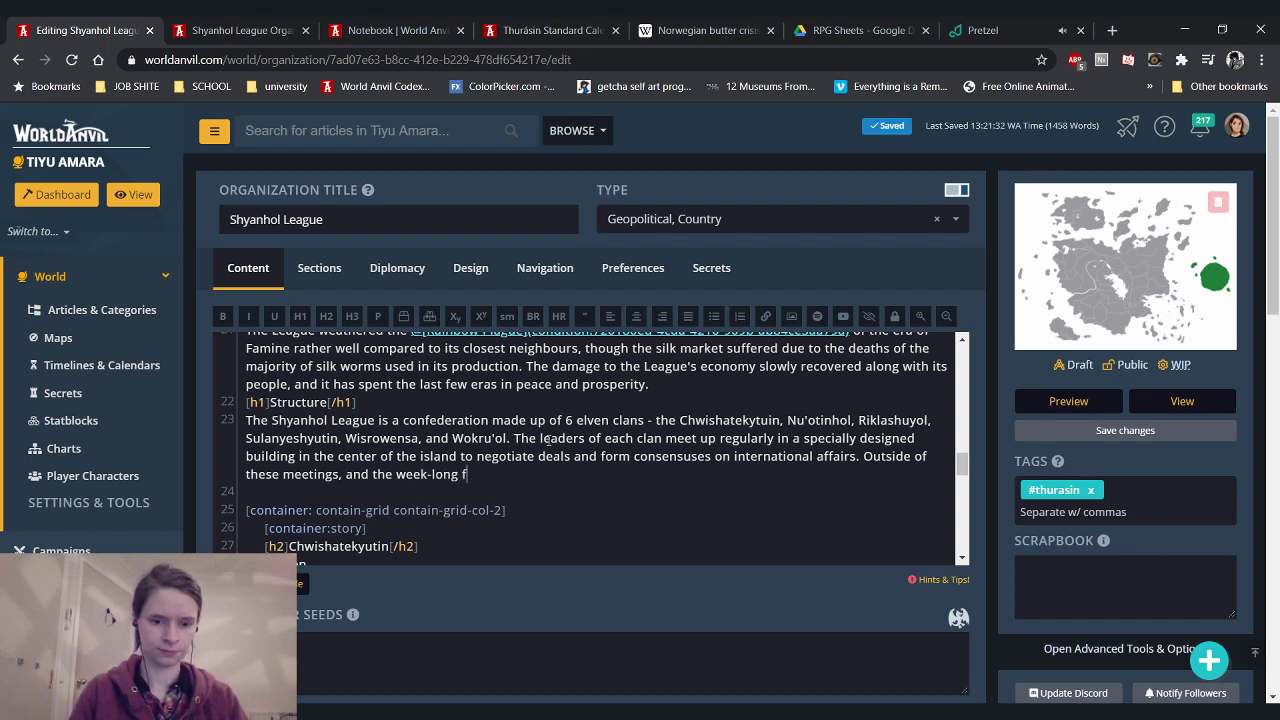
text(estival held every t)
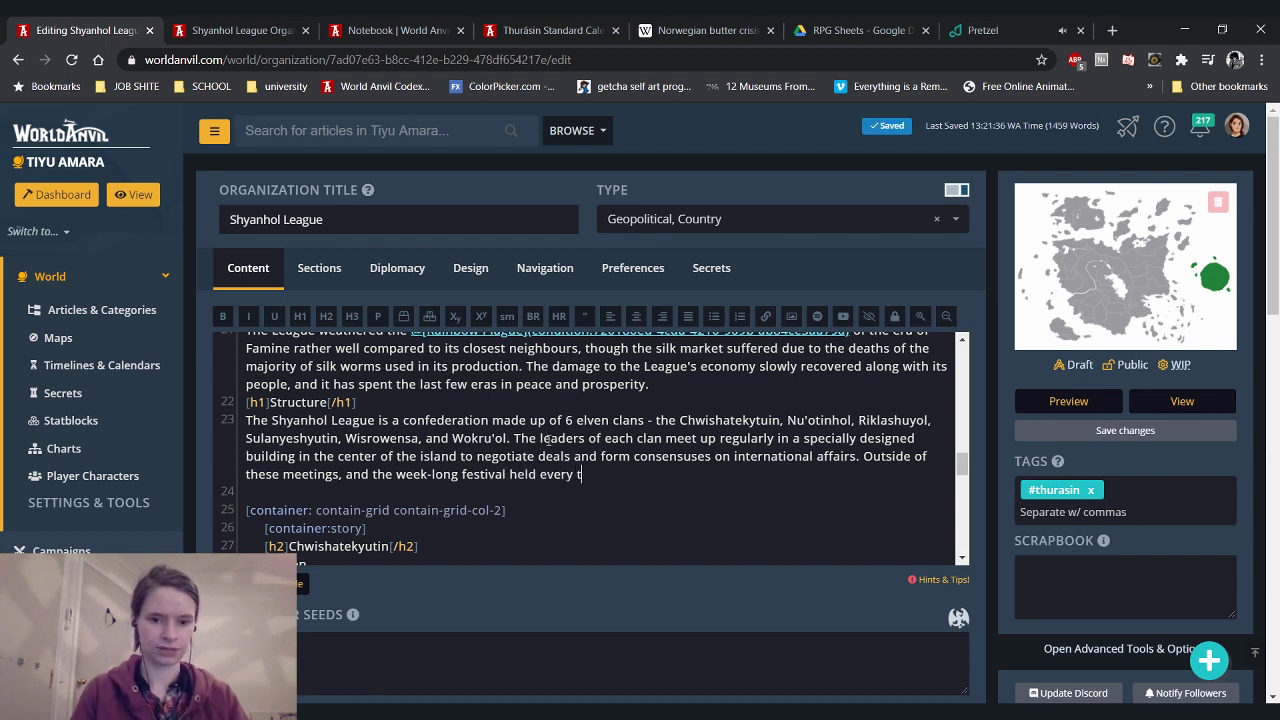
text(wo months)
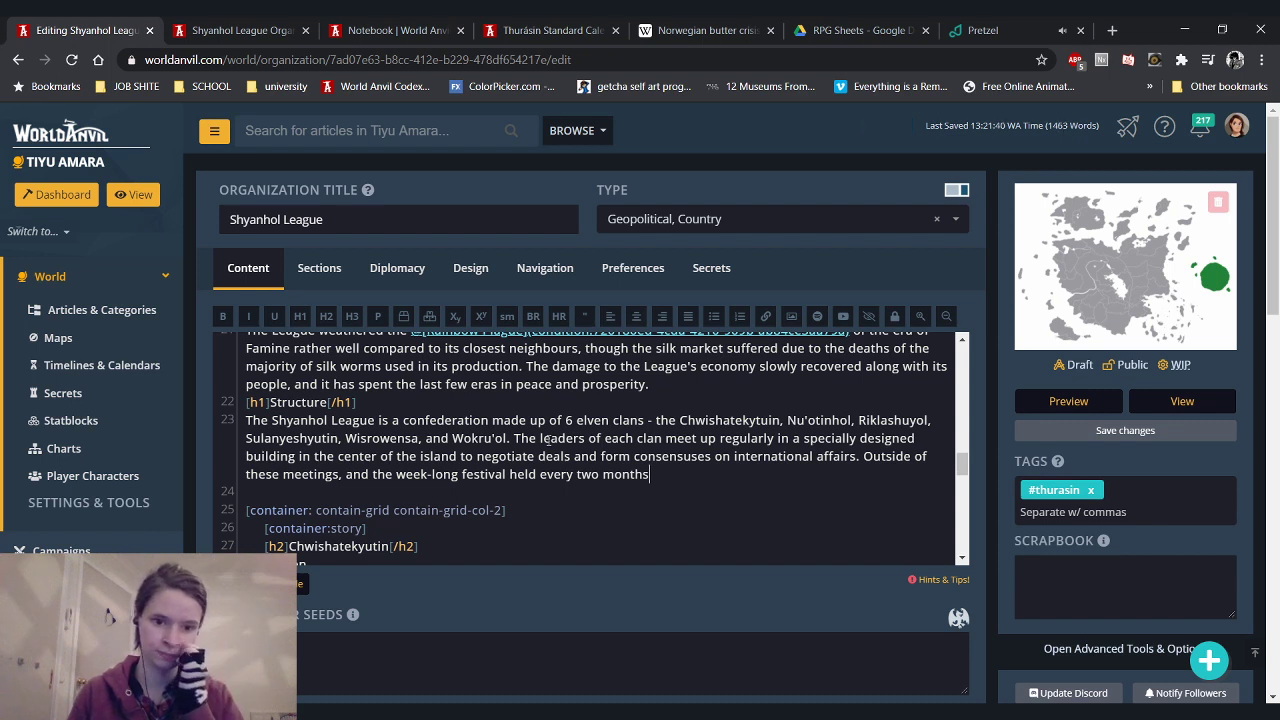
Finish the sentence with ", the clans and their territories act almost like separate countries."
text(, th)
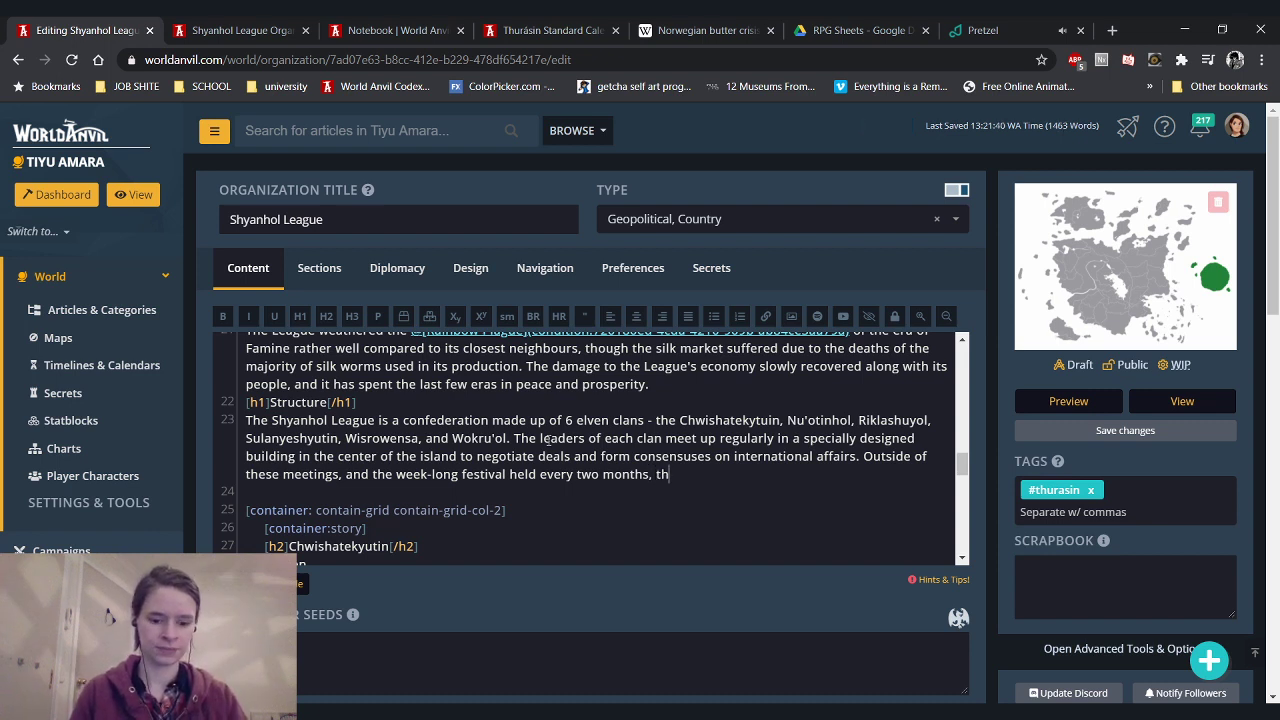
text(e clans and their)
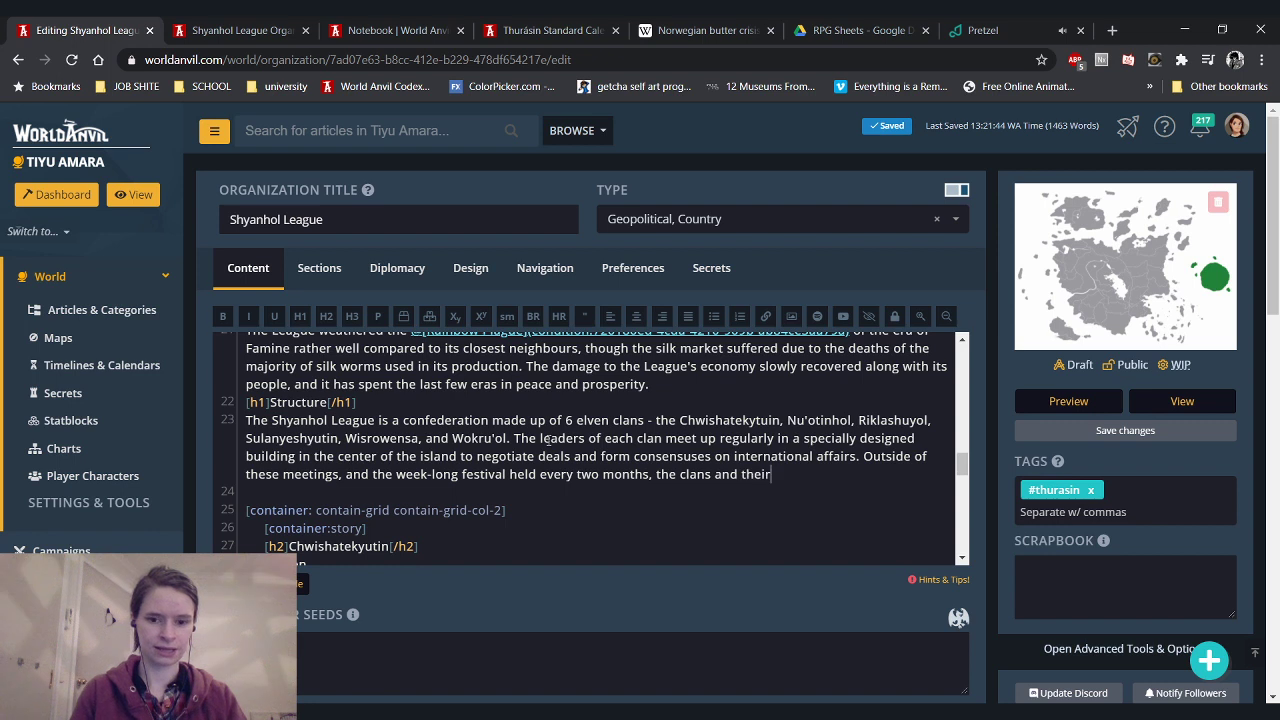
text( territories)
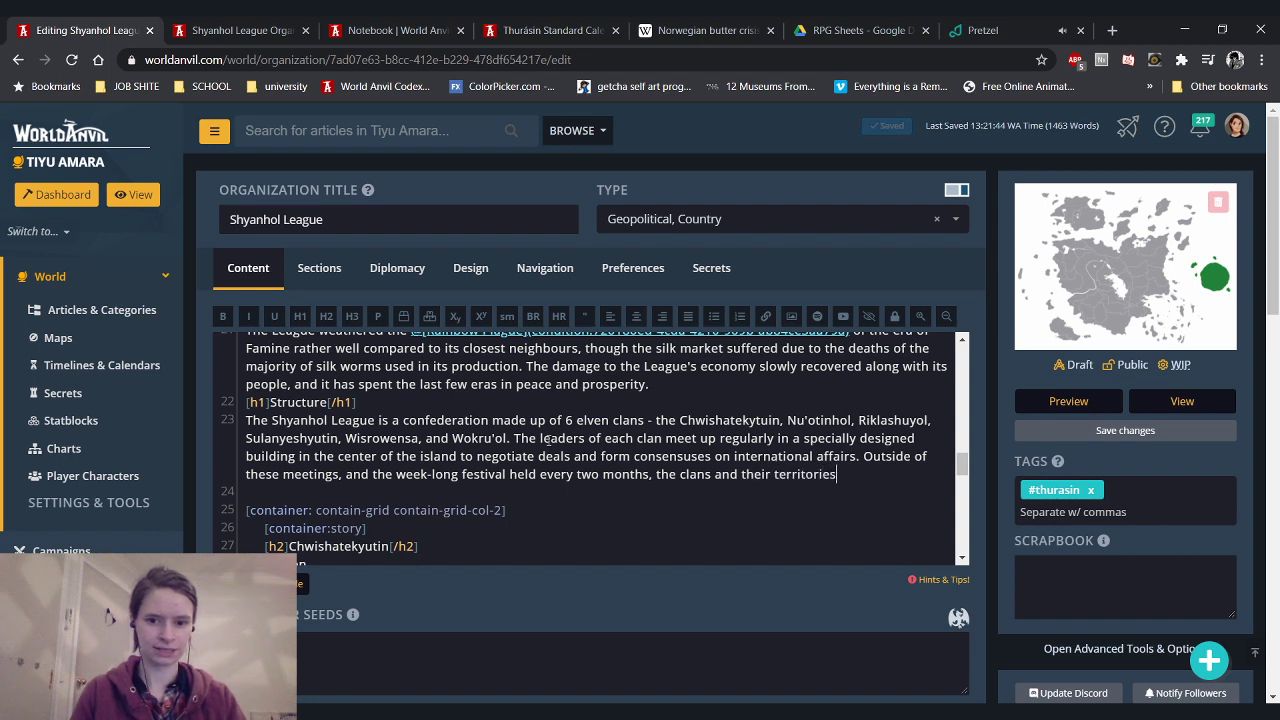
text( act almost like separate countries.)
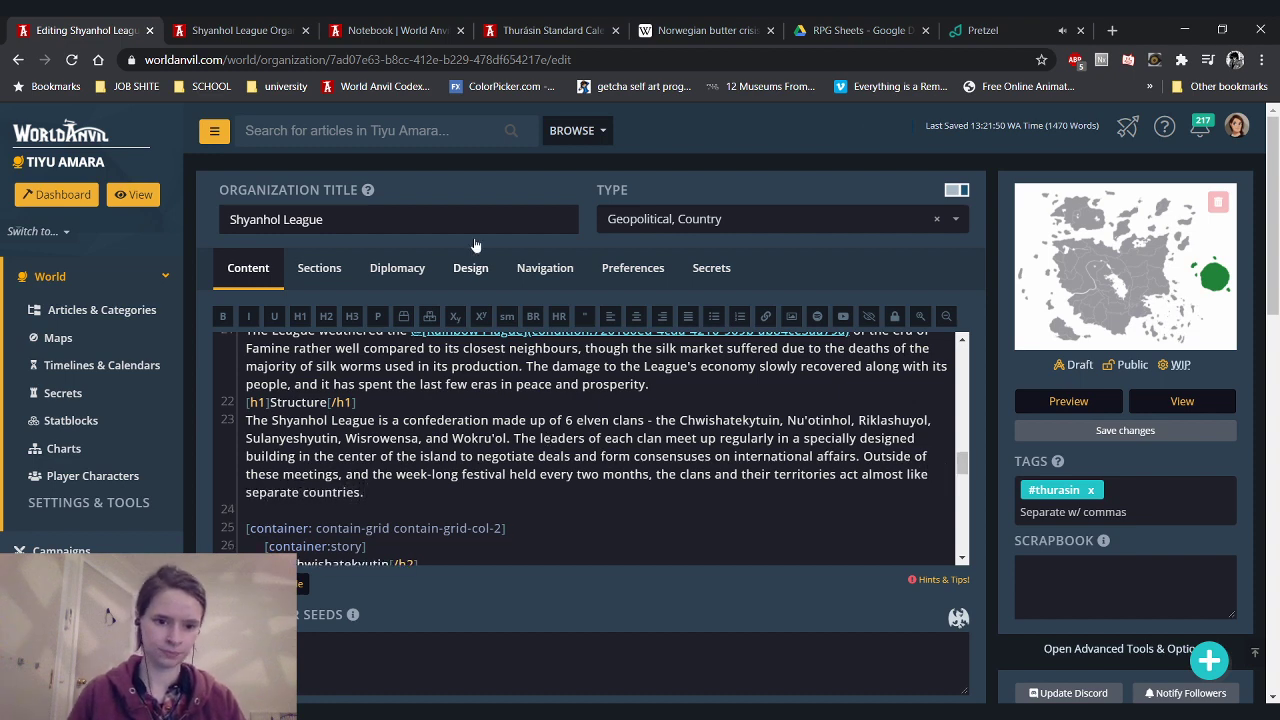
Reload the Shyanhol League article preview and proofread the Structure introduction above the clan containers
click(200, 30)
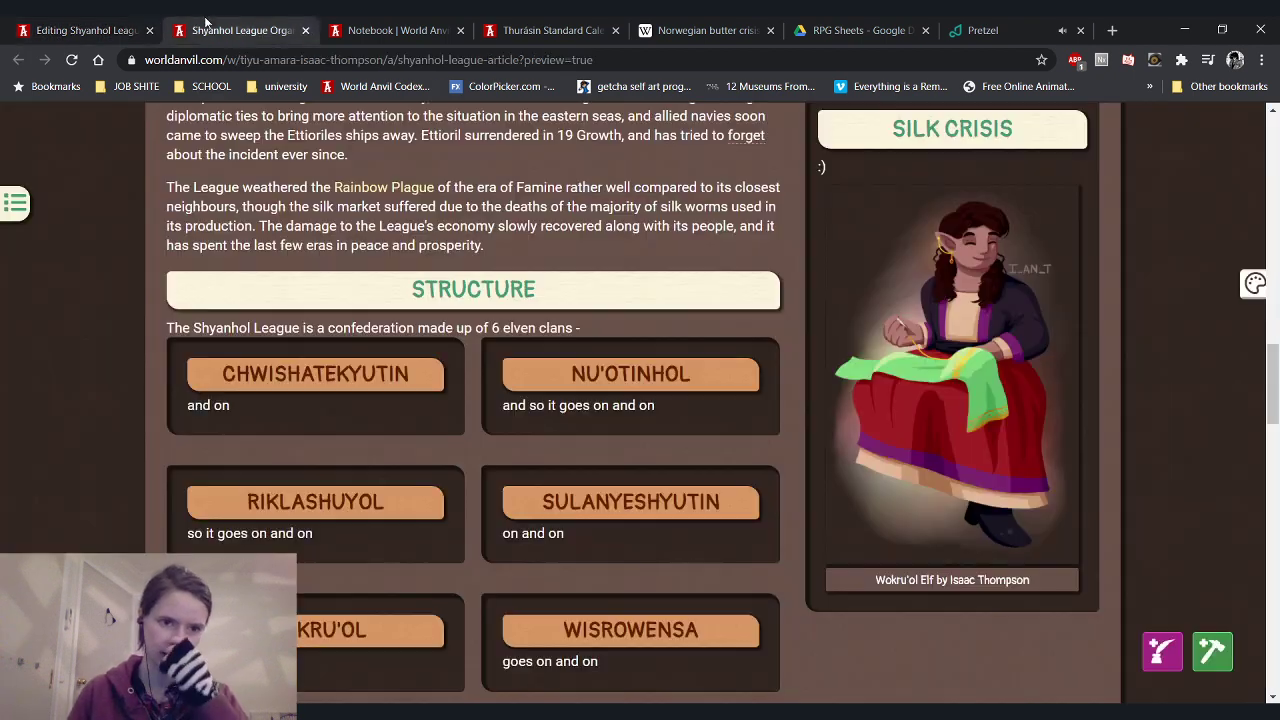
click(72, 59)
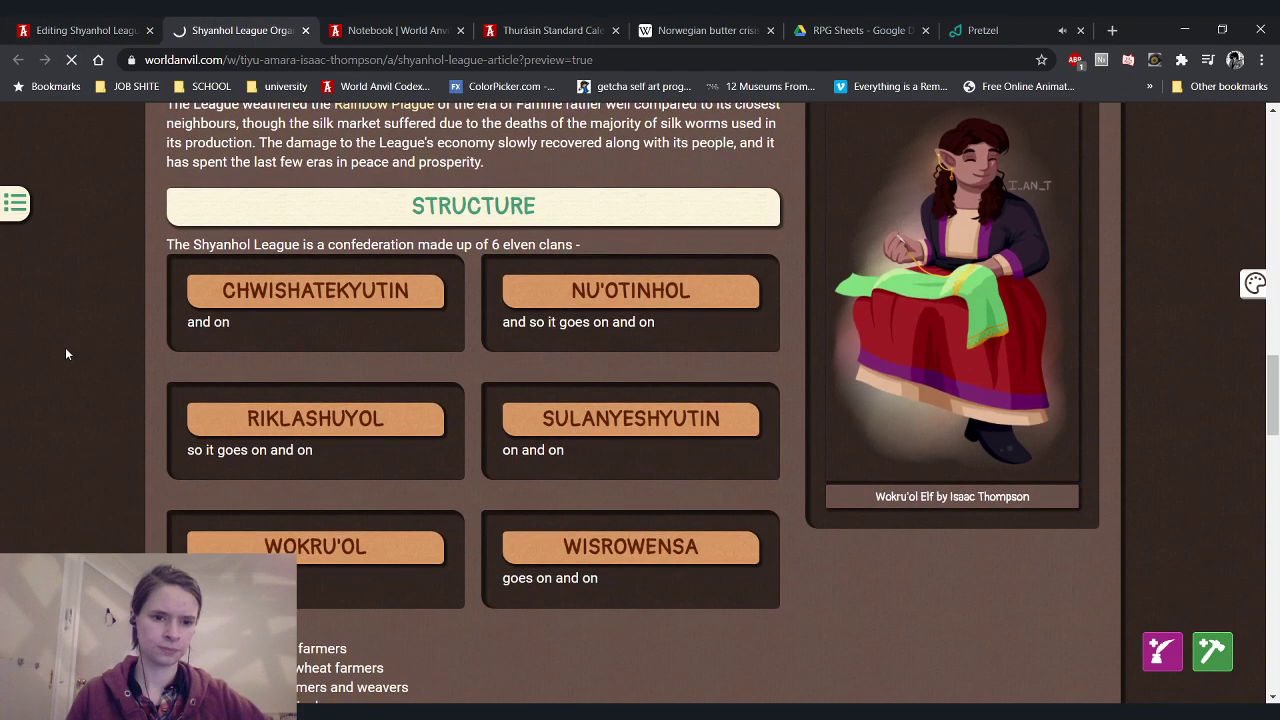
scroll(66, 354, down, 15)
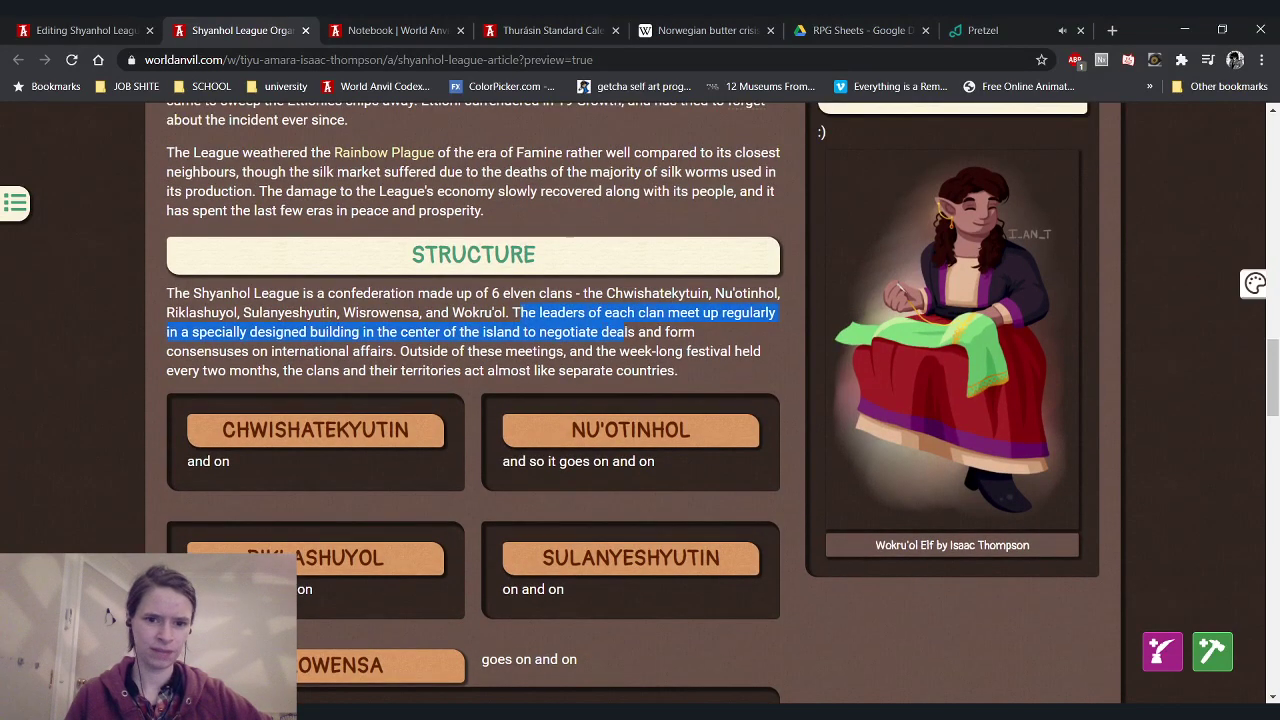
click(399, 350)
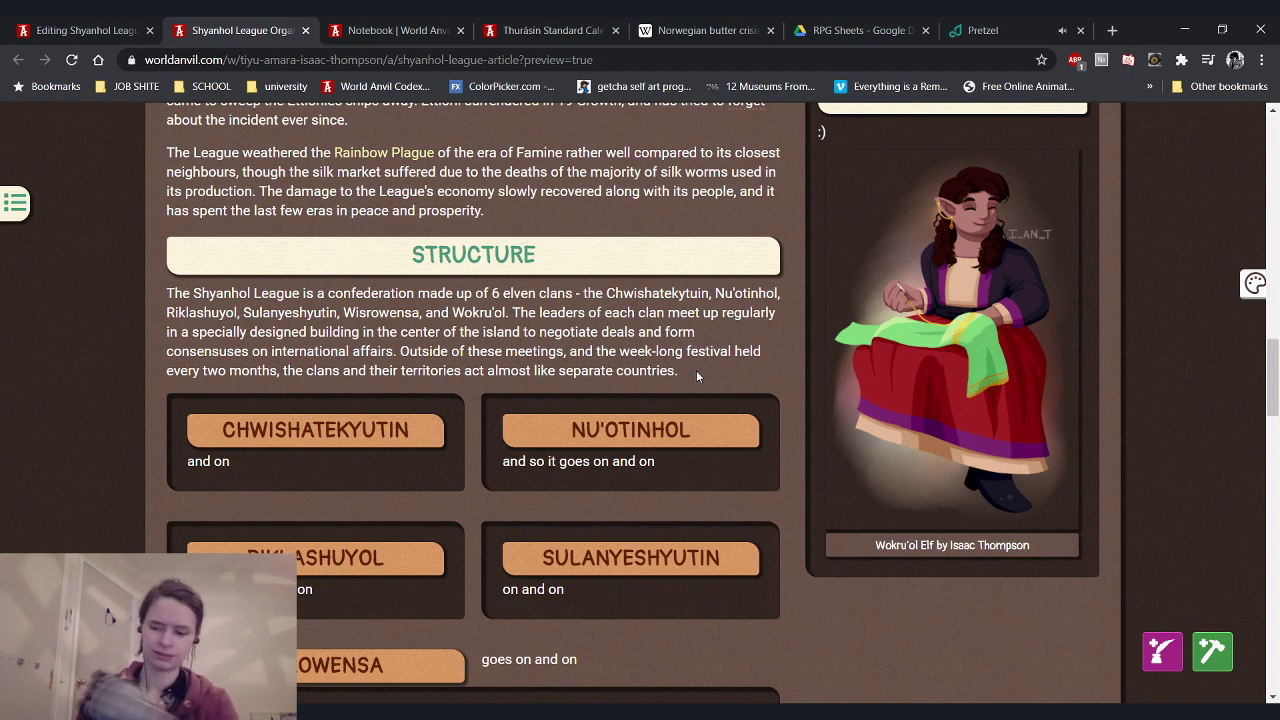
Return to the article editor and delete the stray "[container:story]" line after the Wokru'ol container
click(20, 30)
scroll(418, 453, down, 4)
scroll(368, 484, up, 2)
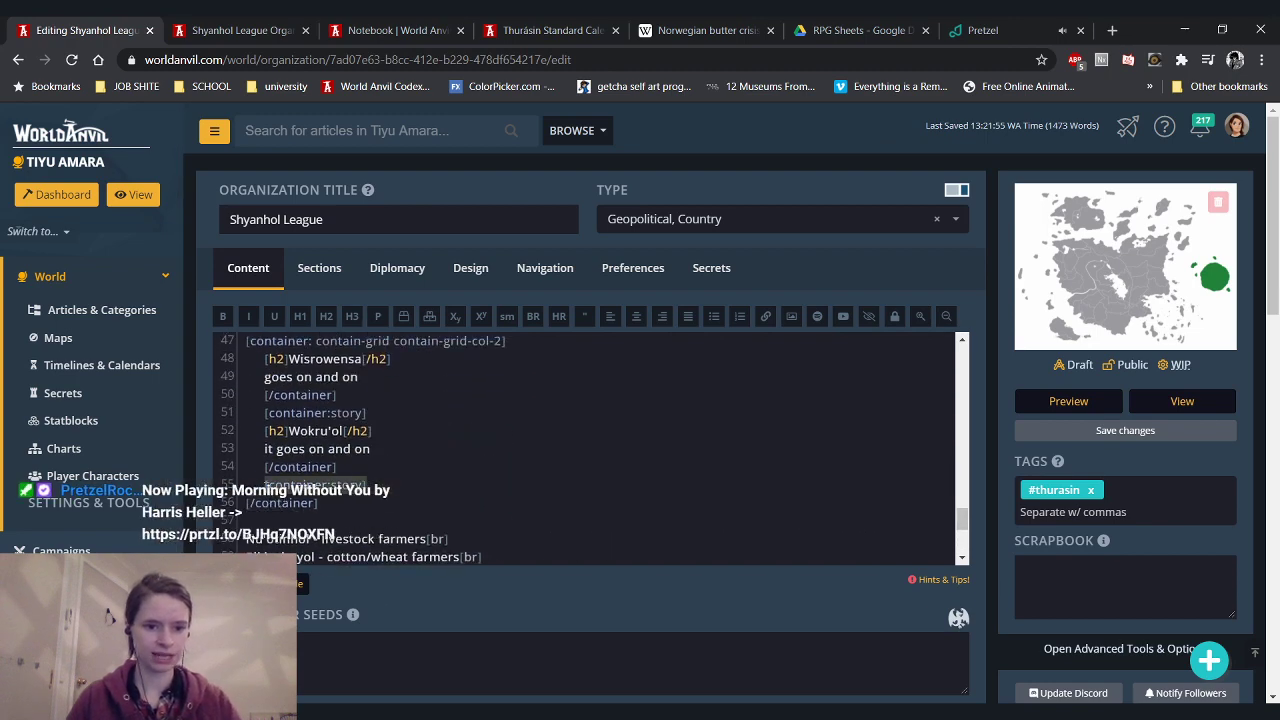
key(BackSpace)
key(BackSpace)
key(BackSpace)
key(BackSpace)
key(BackSpace)
key(BackSpace)
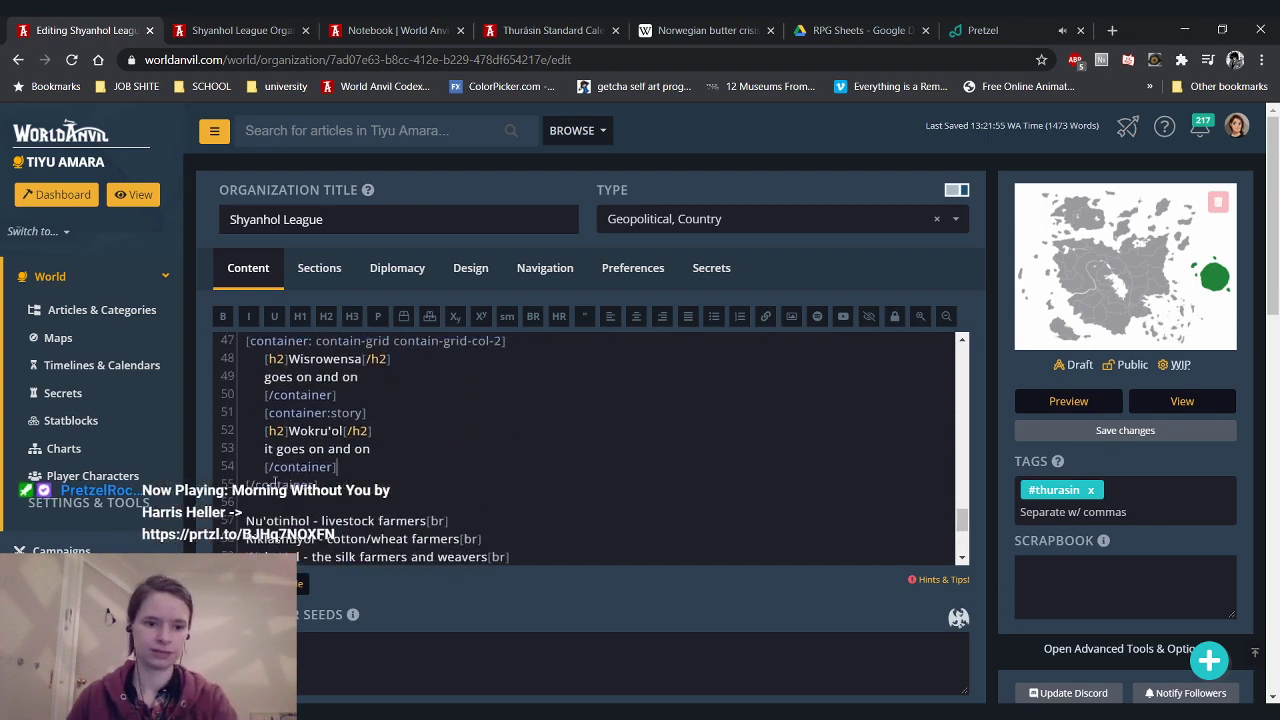
Insert an indented "[container:story]" line above the Wisrowensa heading, inside the last two-column grid container
scroll(331, 383, up, 2)
click(536, 422)
key(Return)
key(Tab)
text([container:story])
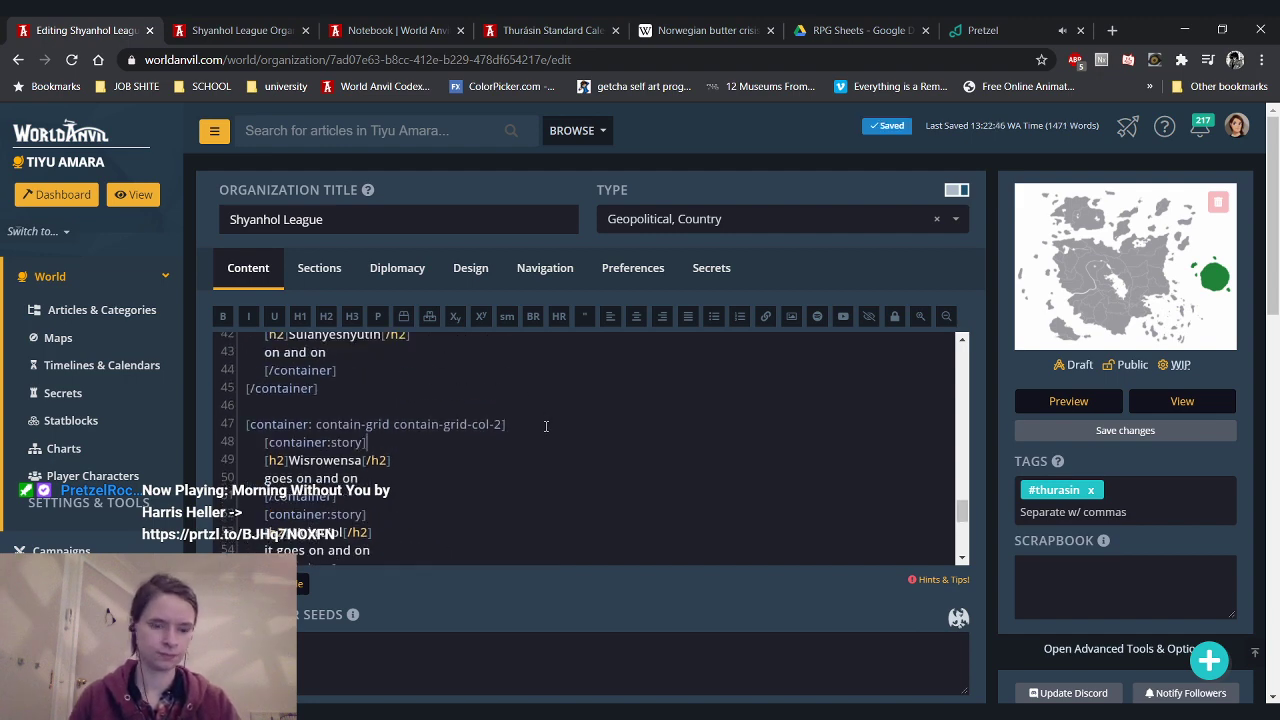
Reload the article preview, then check in the editor that the Wisrowensa and Wokru'ol container tags pair up
click(285, 30)
click(72, 60)
scroll(58, 285, down, 3)
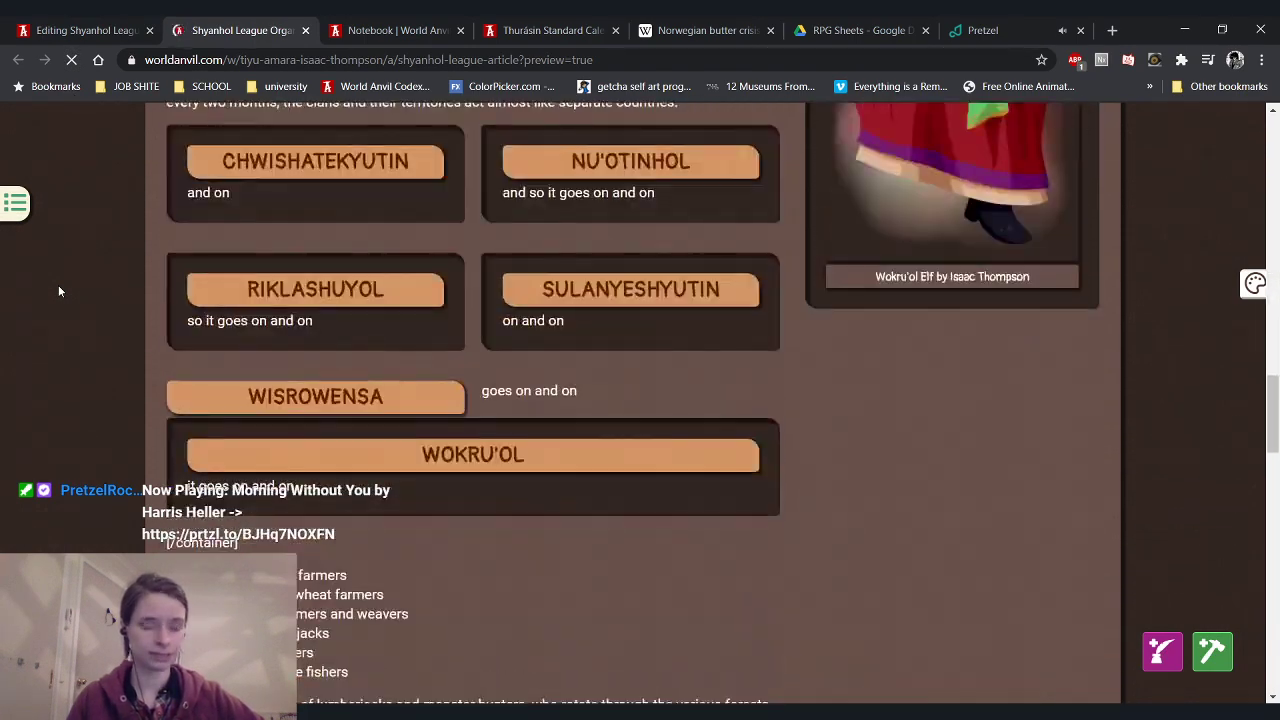
click(85, 30)
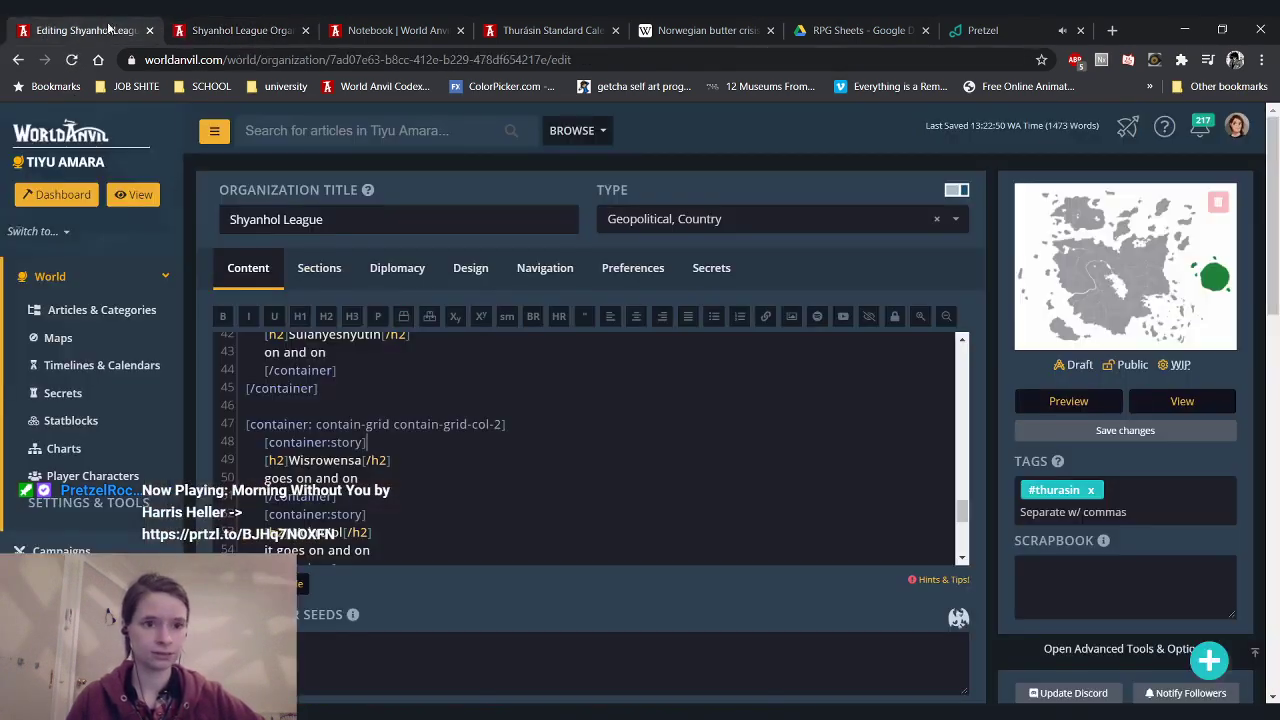
click(278, 412)
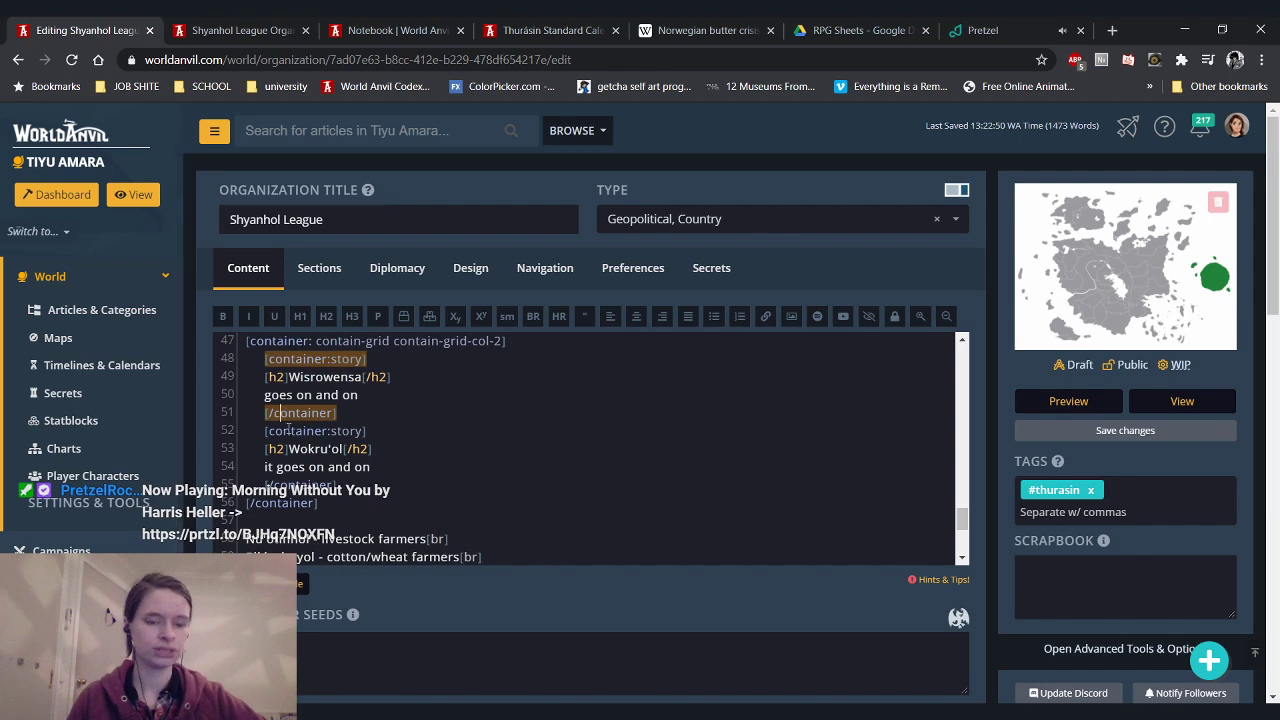
click(285, 430)
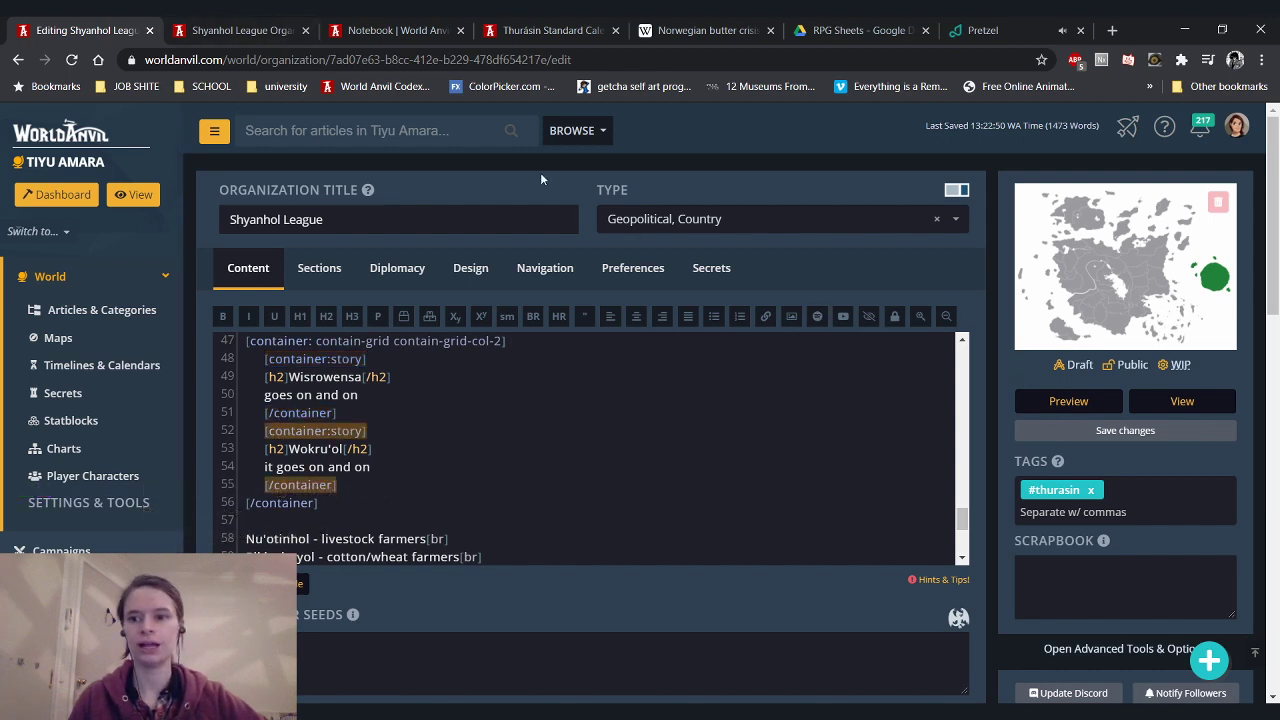
Reload the article preview again and review the clan container layout, rereading the history and Structure sections above it
click(245, 30)
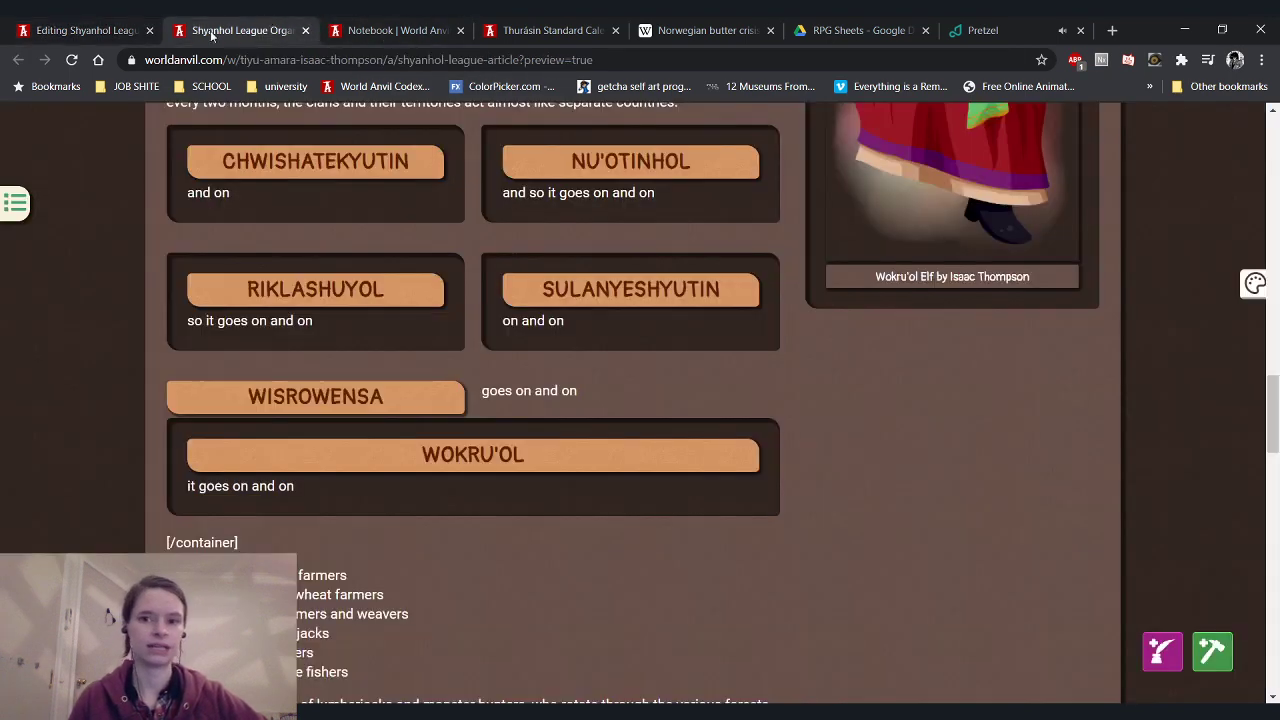
click(69, 60)
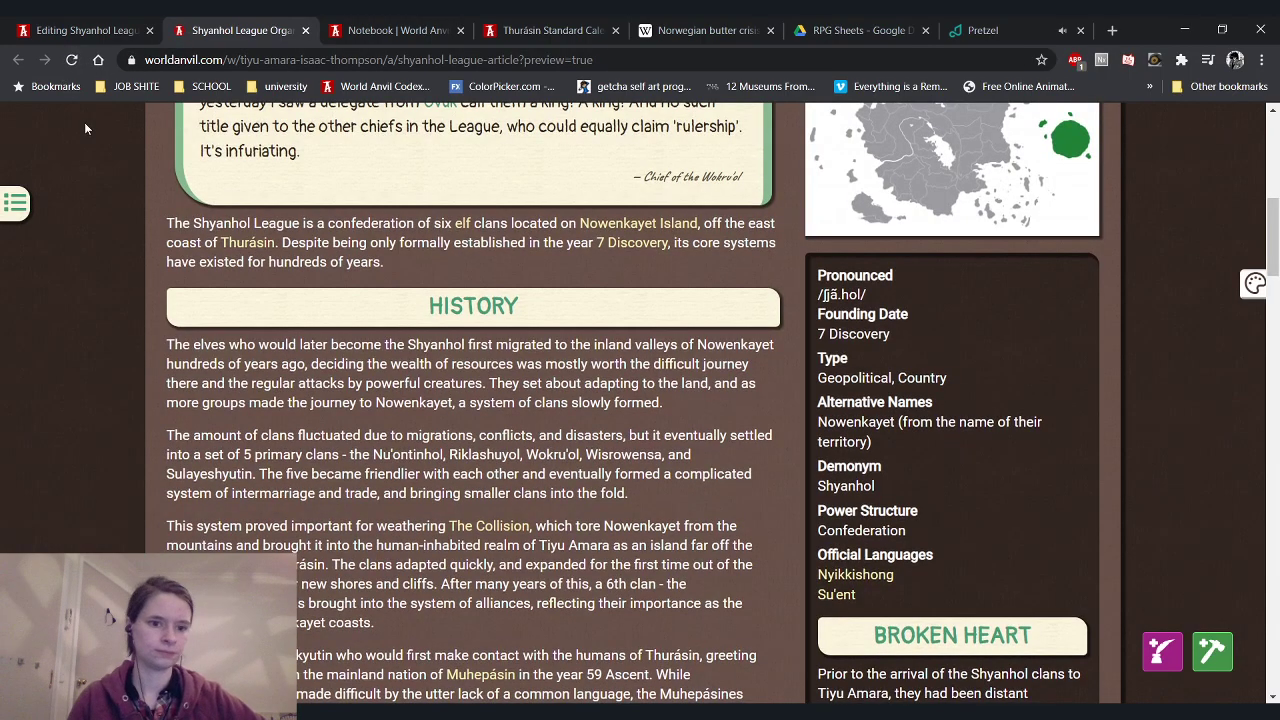
scroll(96, 160, down, 5)
scroll(97, 165, down, 5)
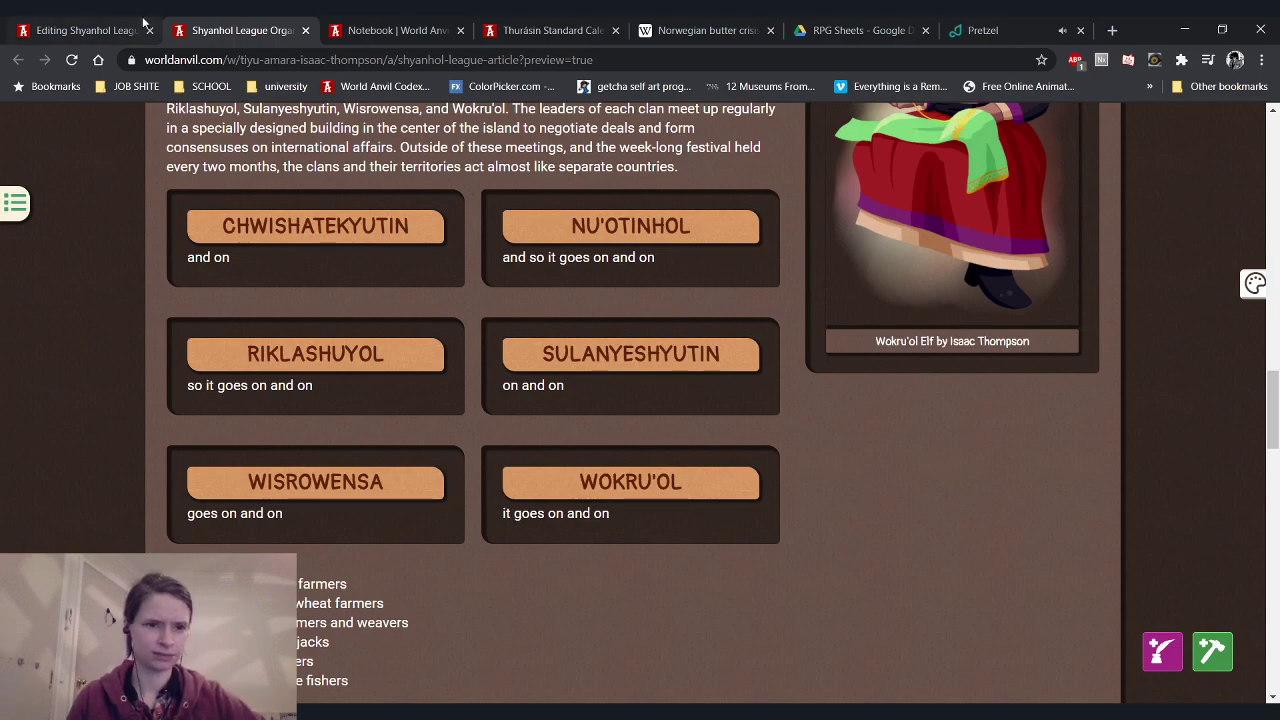
scroll(110, 197, up, 5)
scroll(122, 242, up, 5)
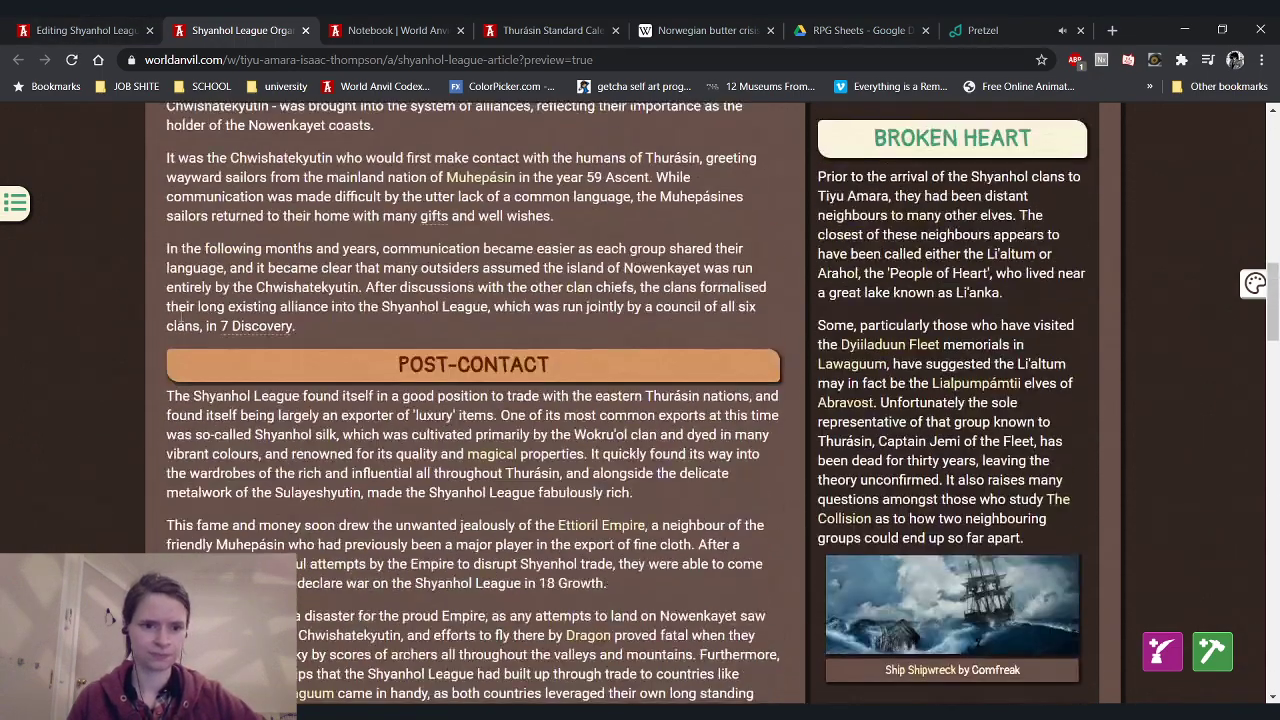
scroll(230, 261, down, 9)
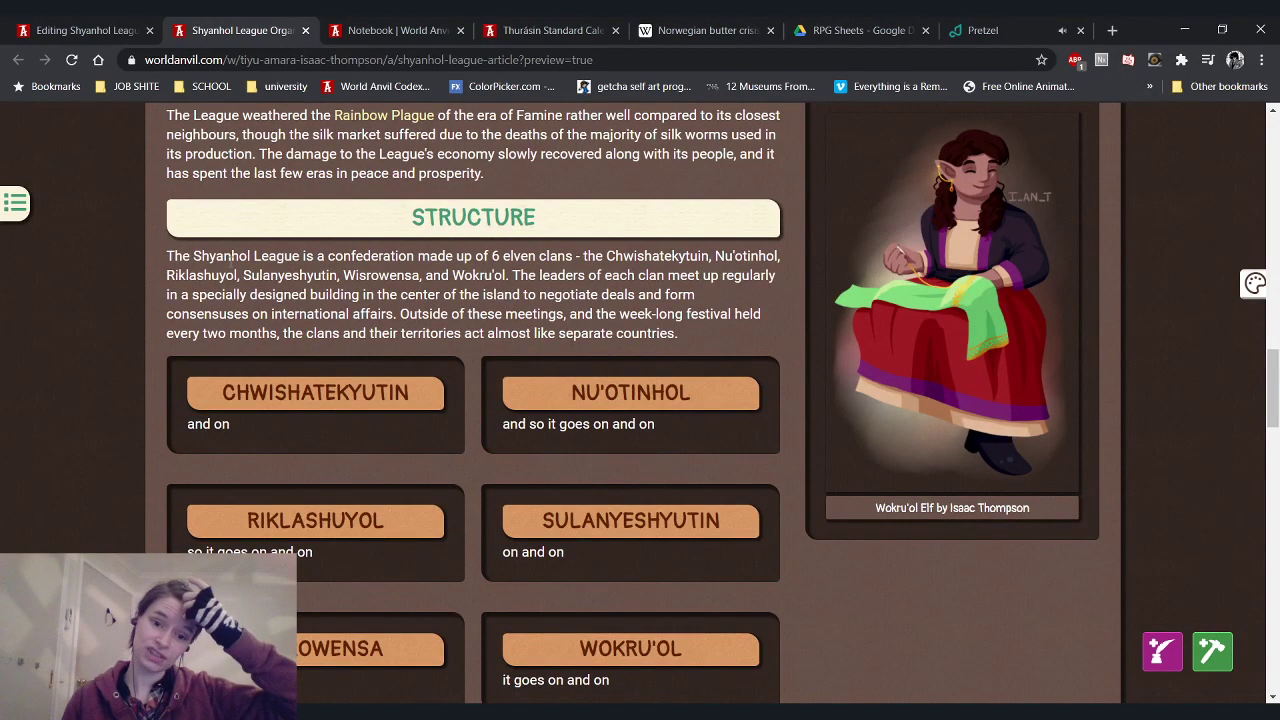
scroll(640, 400, up, 3)
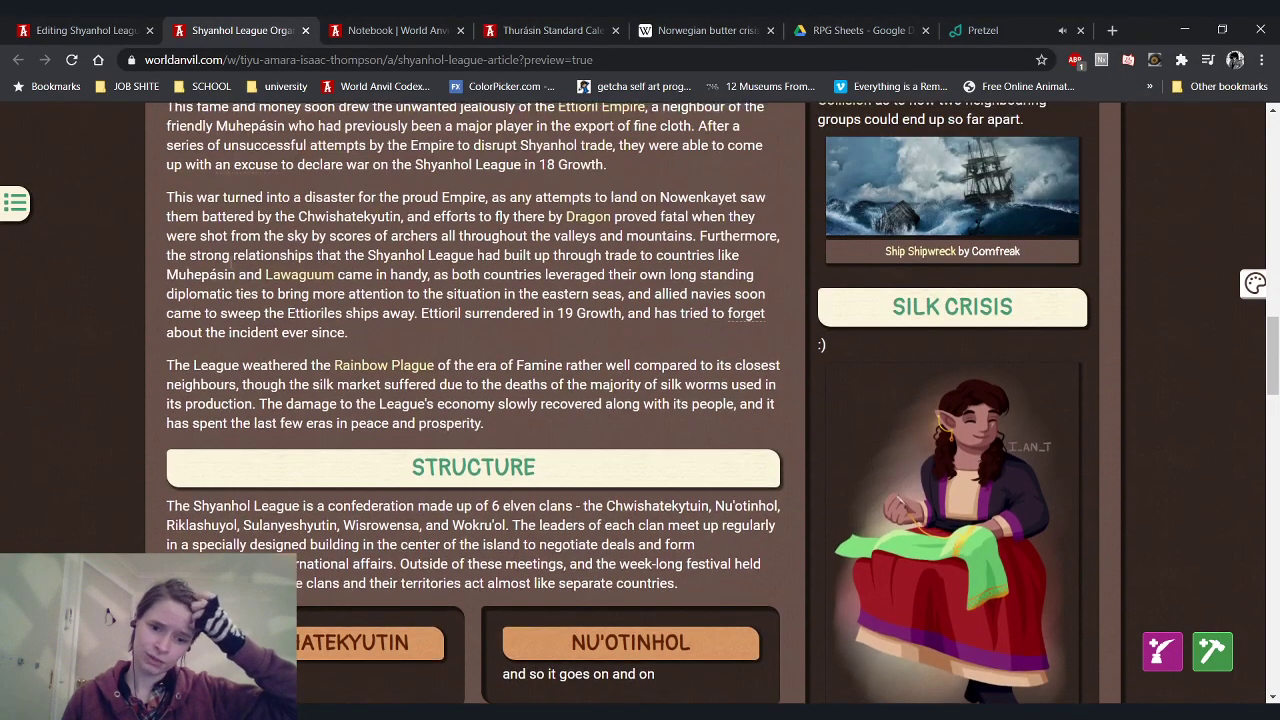
scroll(640, 400, down, 3)
scroll(640, 400, up, 4)
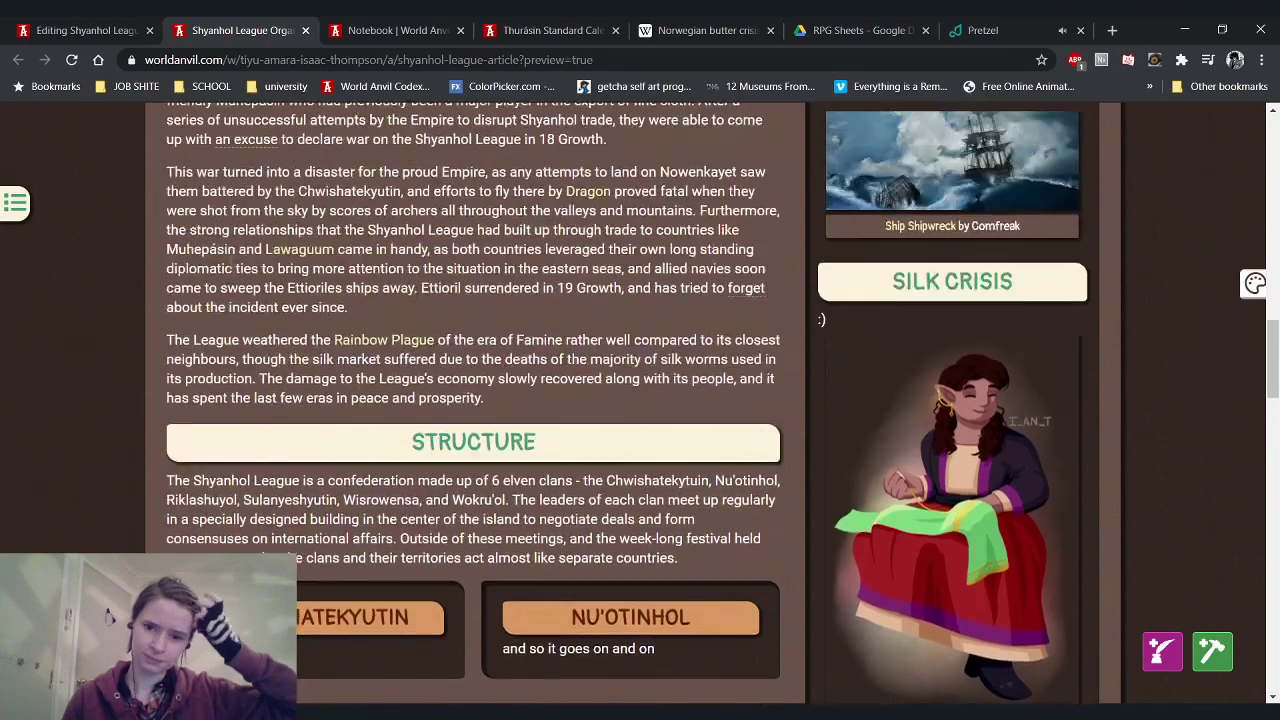
scroll(640, 400, down, 4)
scroll(229, 260, down, 3)
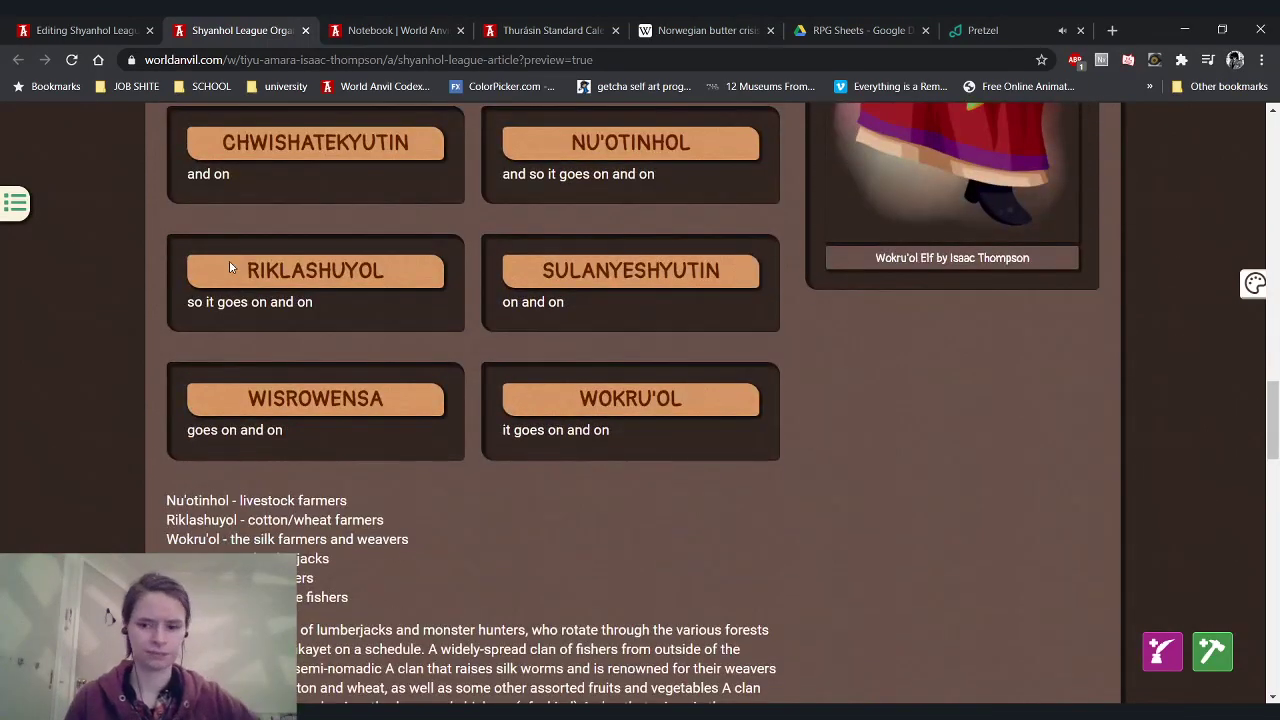
Compare the clan order in the article preview and move the "Chwishatekyutin - The fishers" line to the start of the clan occupations list
scroll(229, 260, down, 2)
scroll(229, 265, up, 1)
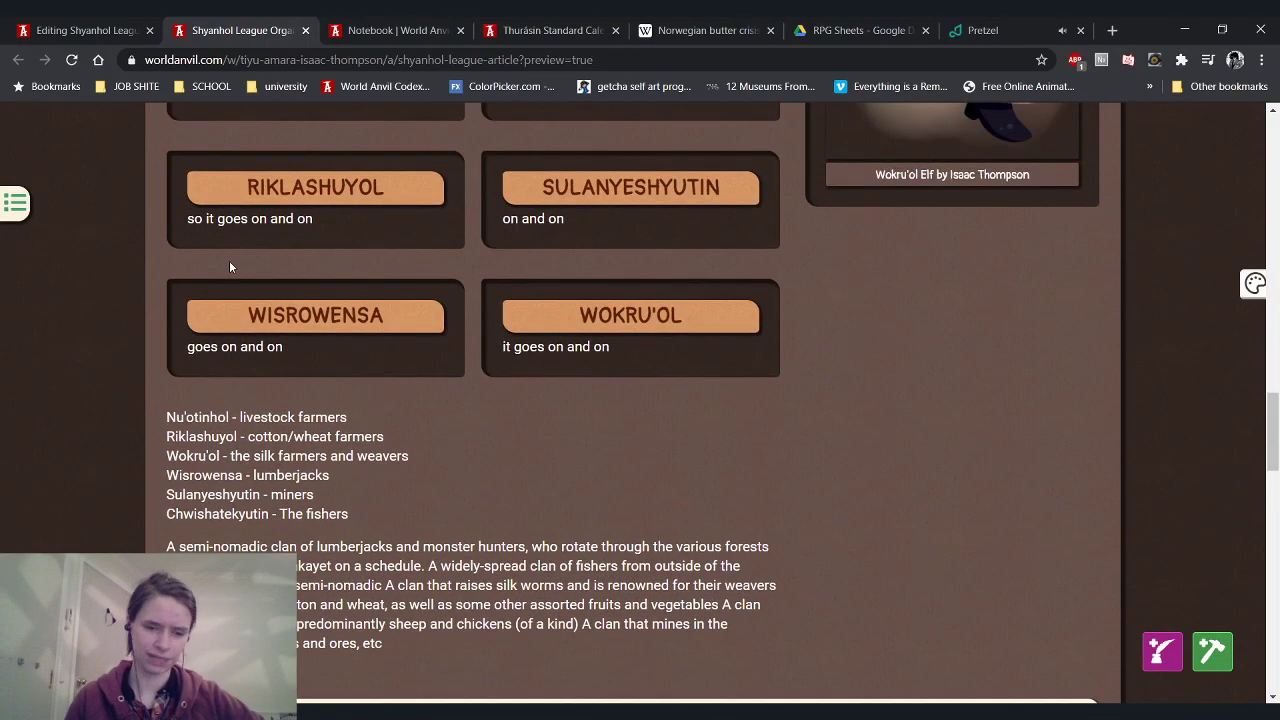
scroll(229, 266, up, 2)
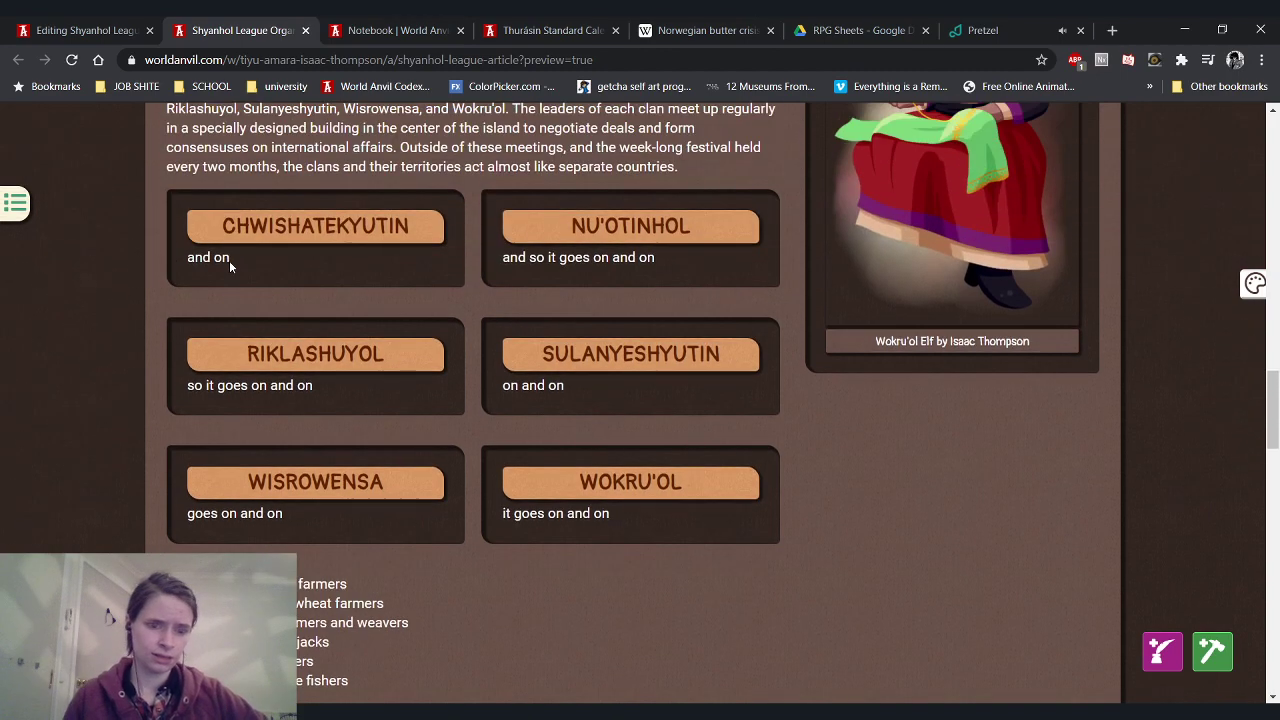
click(115, 22)
scroll(420, 450, down, 3)
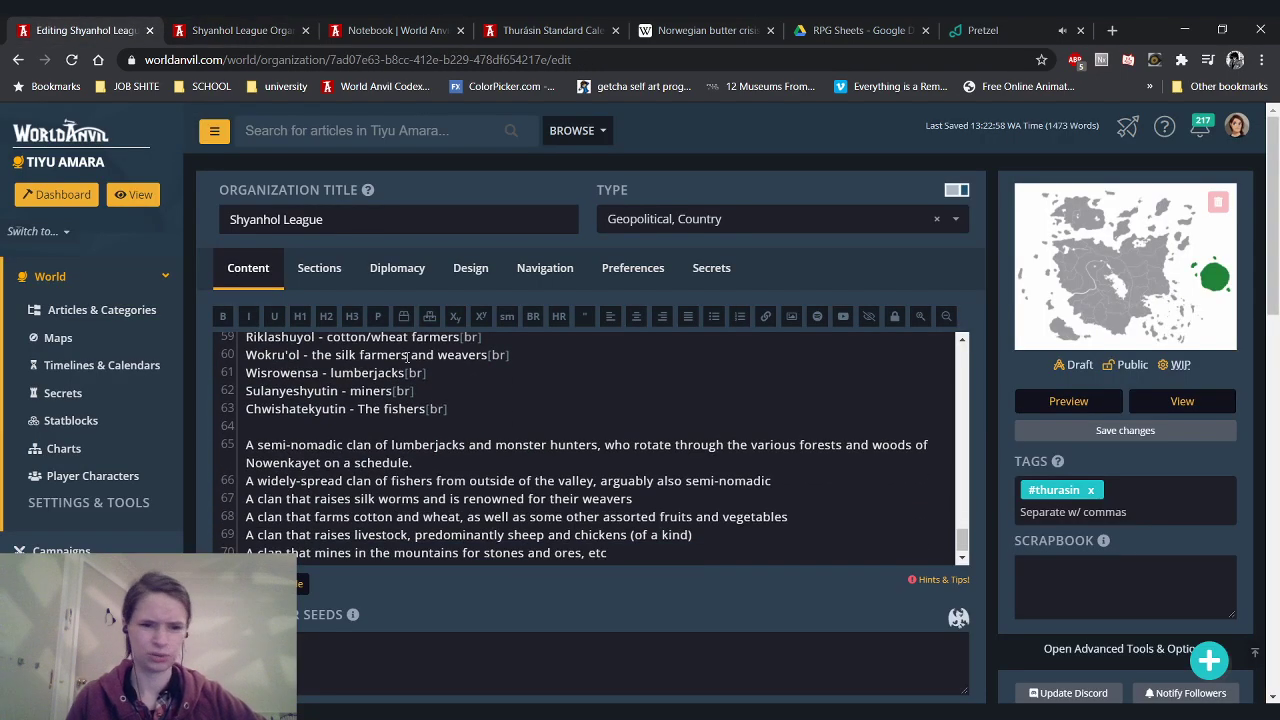
scroll(468, 487, up, 1)
drag(447, 492, 237, 502)
key(ctrl+c)
key(BackSpace)
click(272, 388)
key(ctrl+v)
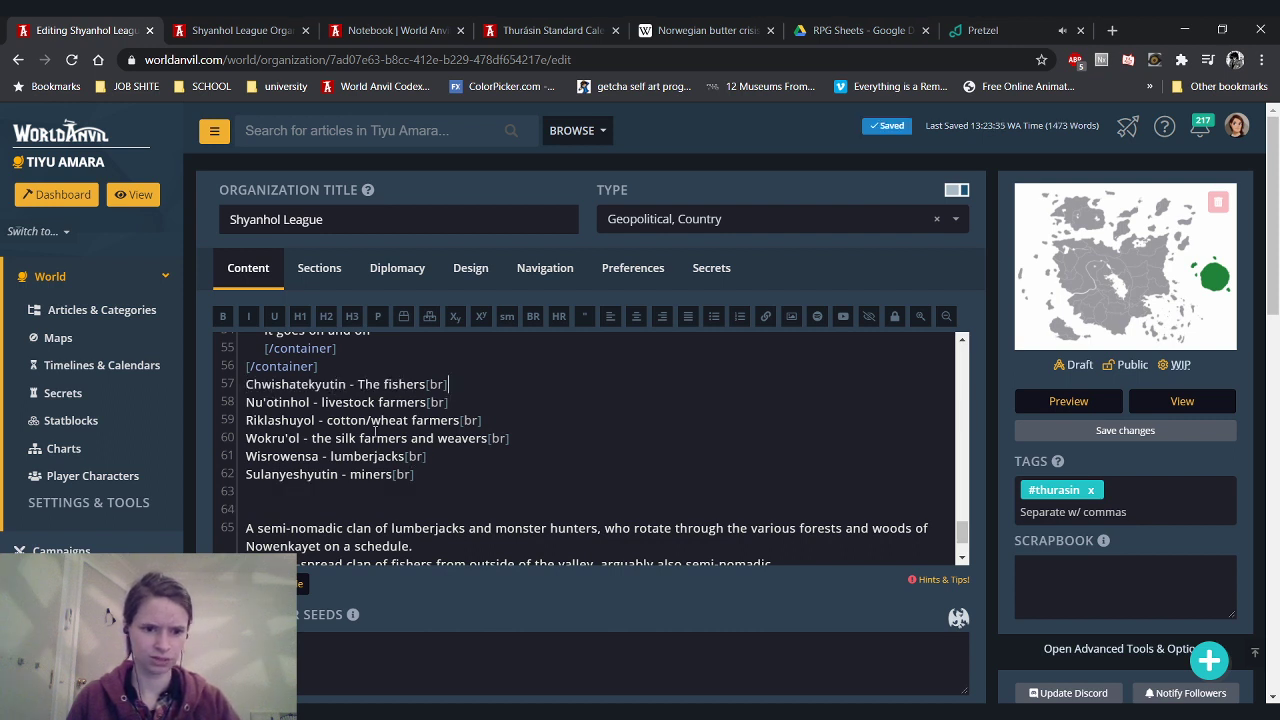
Move the "Sulanyeshyutin - miners" line directly below the Riklashuyol line in the clan occupations list
drag(416, 476, 180, 478)
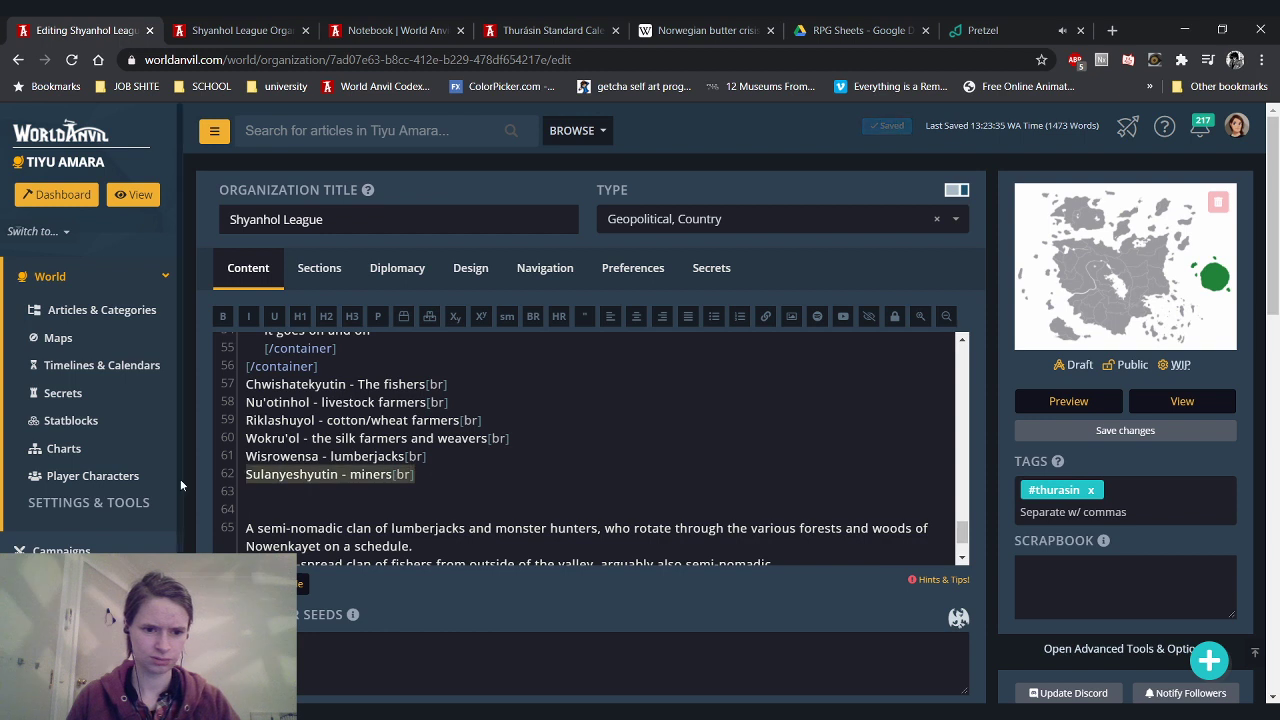
key(ctrl+x)
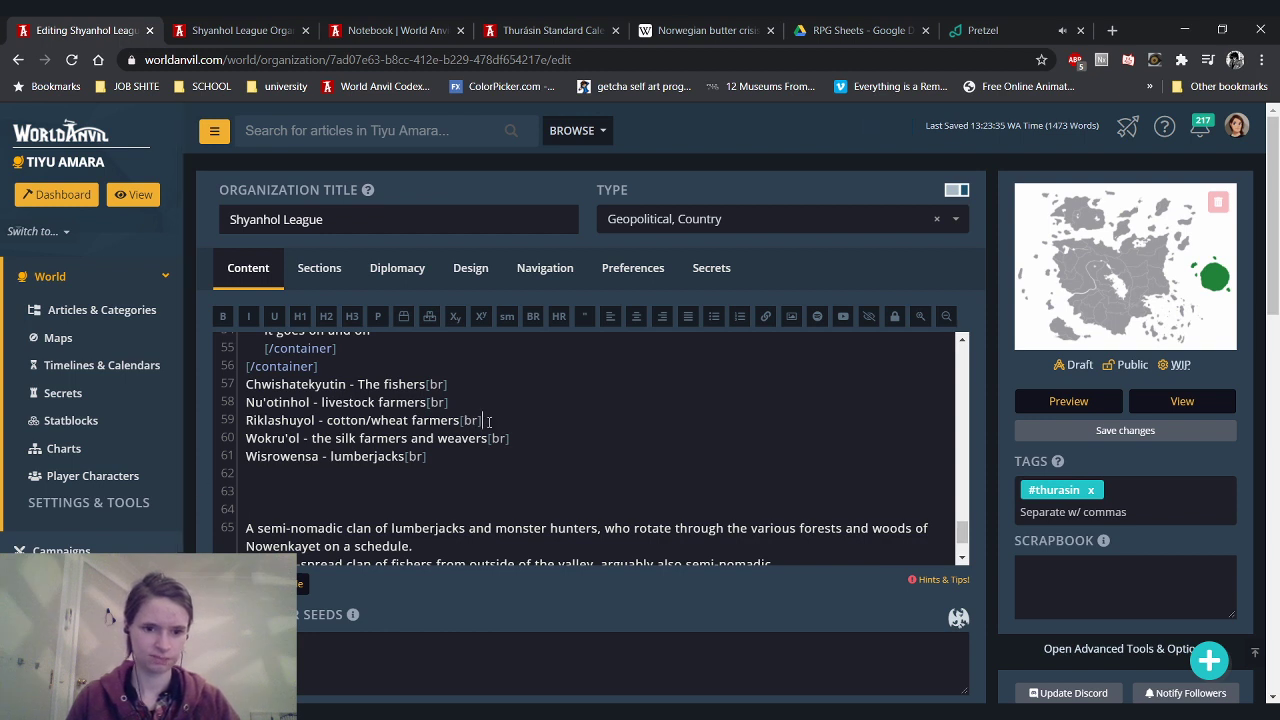
click(489, 421)
key(Return)
key(ctrl+v)
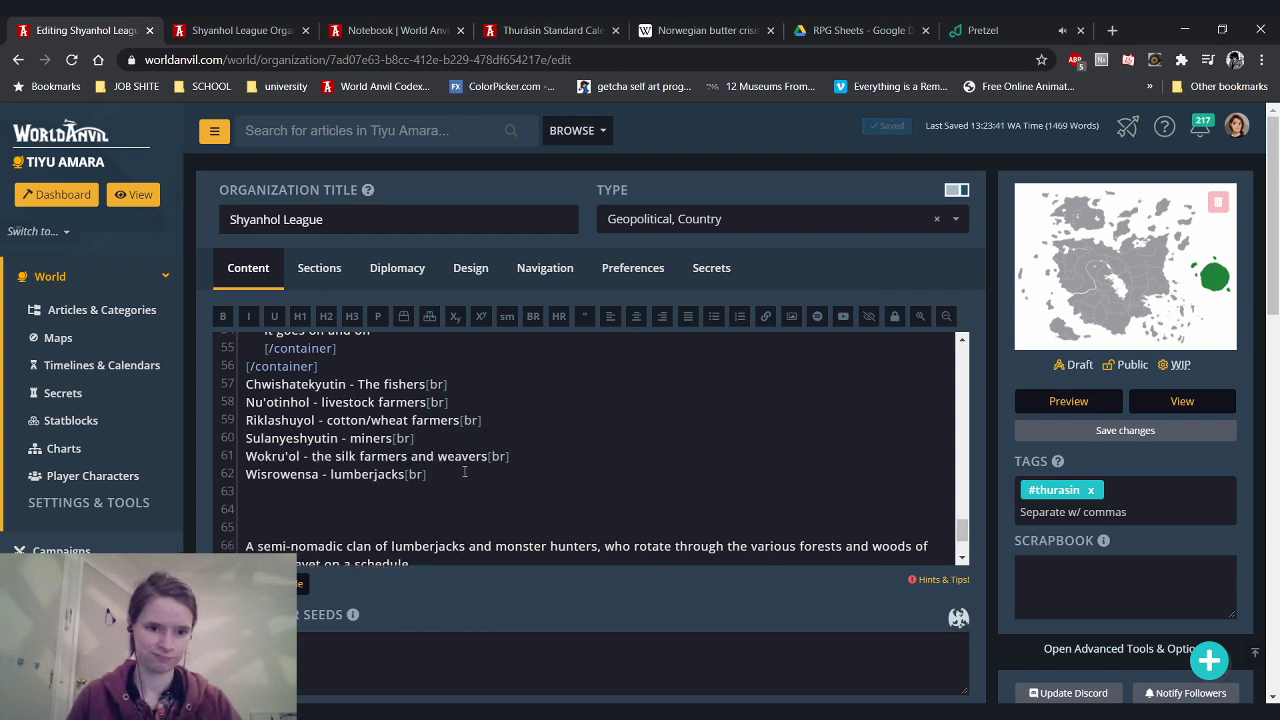
Move the "Wisrowensa - lumberjacks" line above the Wokru'ol line, directly after the Sulanyeshyutin line
click(226, 474)
key(ctrl+x)
click(457, 437)
key(Return)
key(ctrl+v)
Reload the article preview and check the reordered occupations list against the clan blocks
click(240, 30)
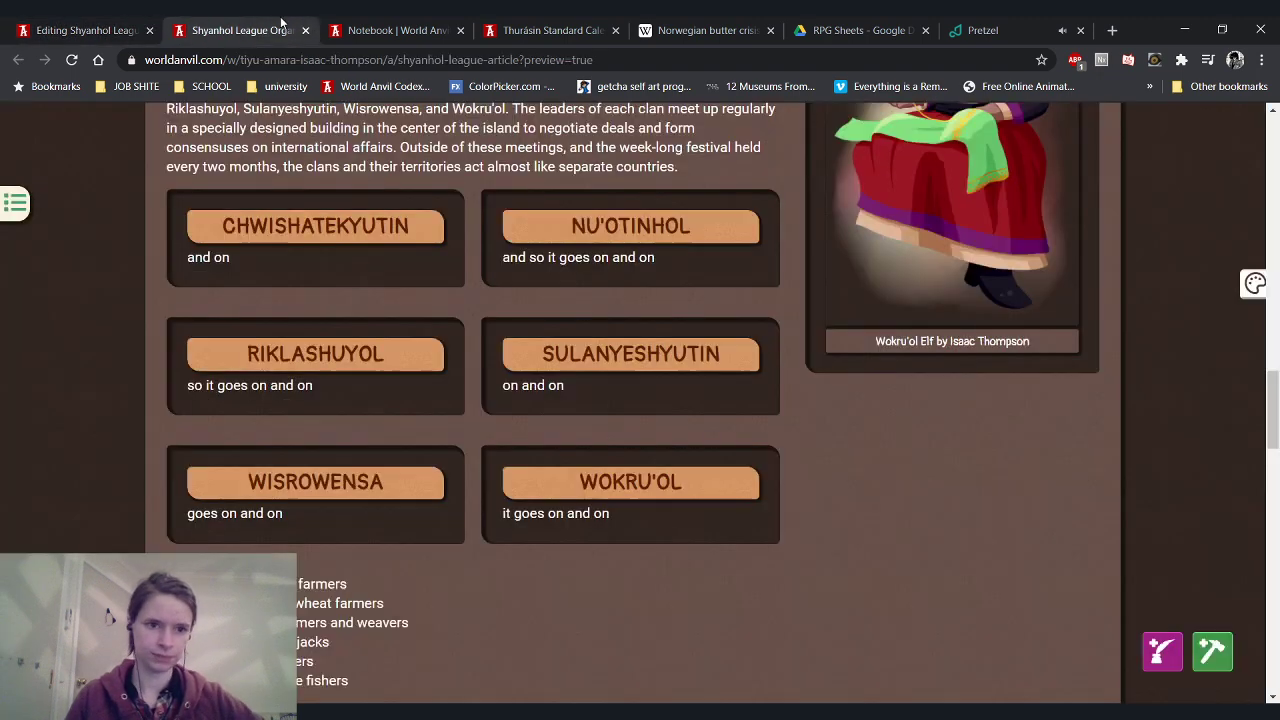
click(80, 61)
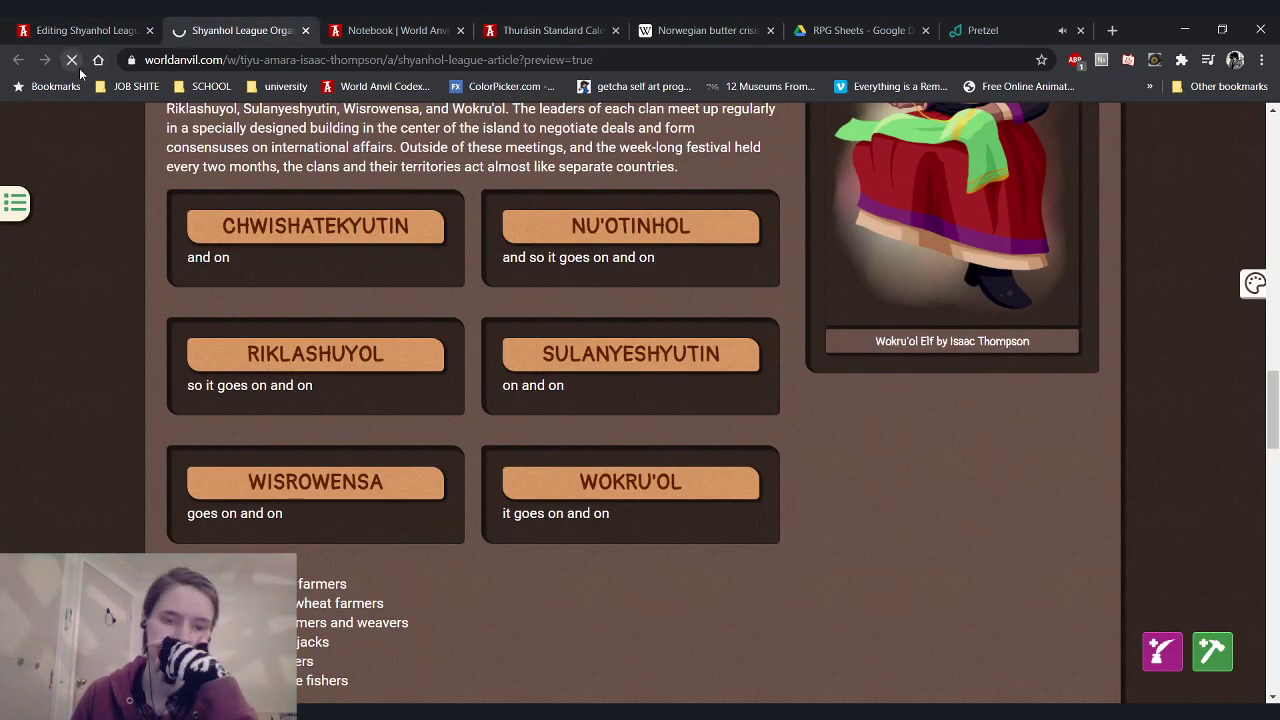
scroll(194, 405, down, 15)
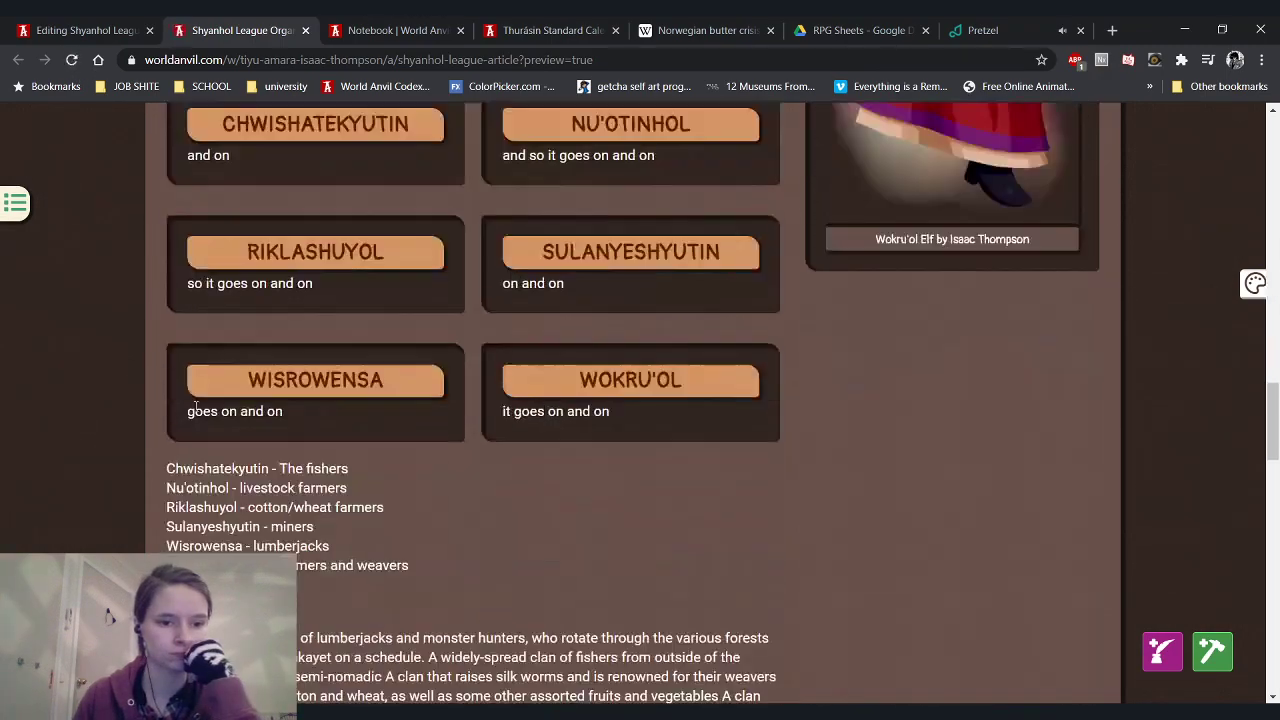
scroll(196, 405, up, 2)
scroll(196, 411, down, 1)
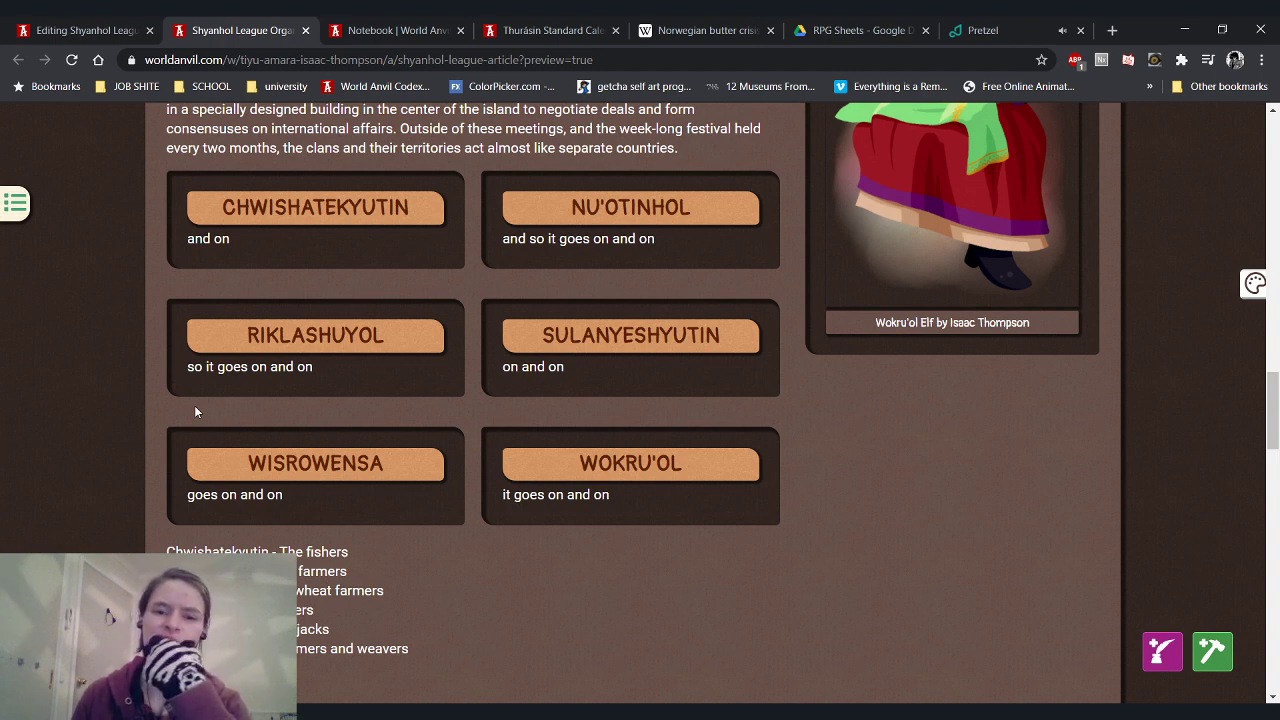
Return to the article editor and delete the placeholder text "and on" under the Chwishatekyutin heading
key(ctrl+shift+Tab)
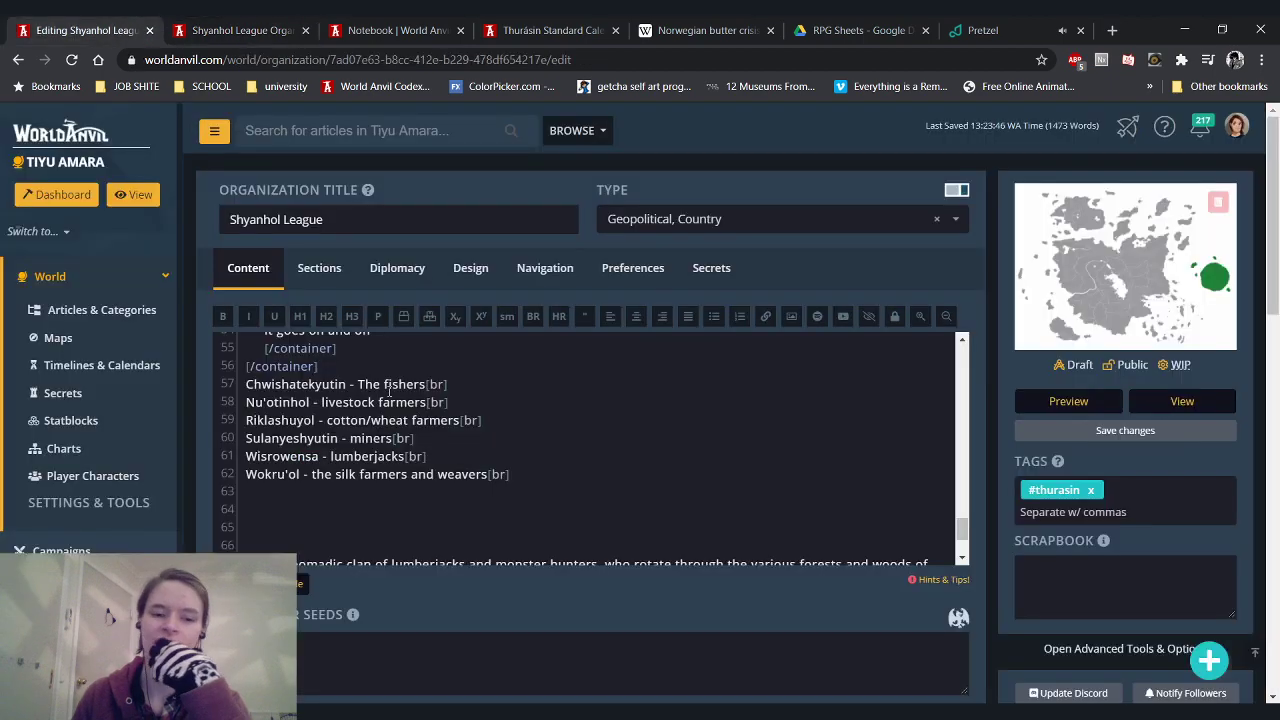
scroll(390, 388, up, 8)
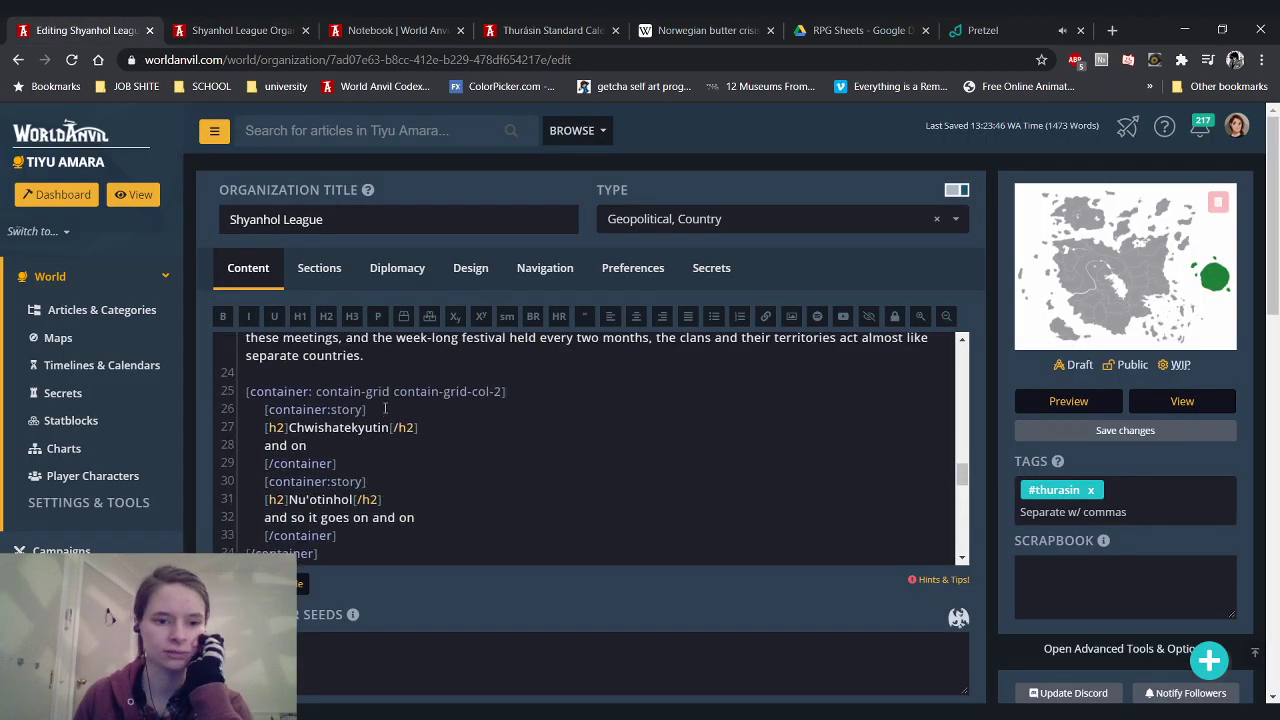
key(BackSpace)
key(BackSpace)
key(BackSpace)
key(BackSpace)
key(BackSpace)
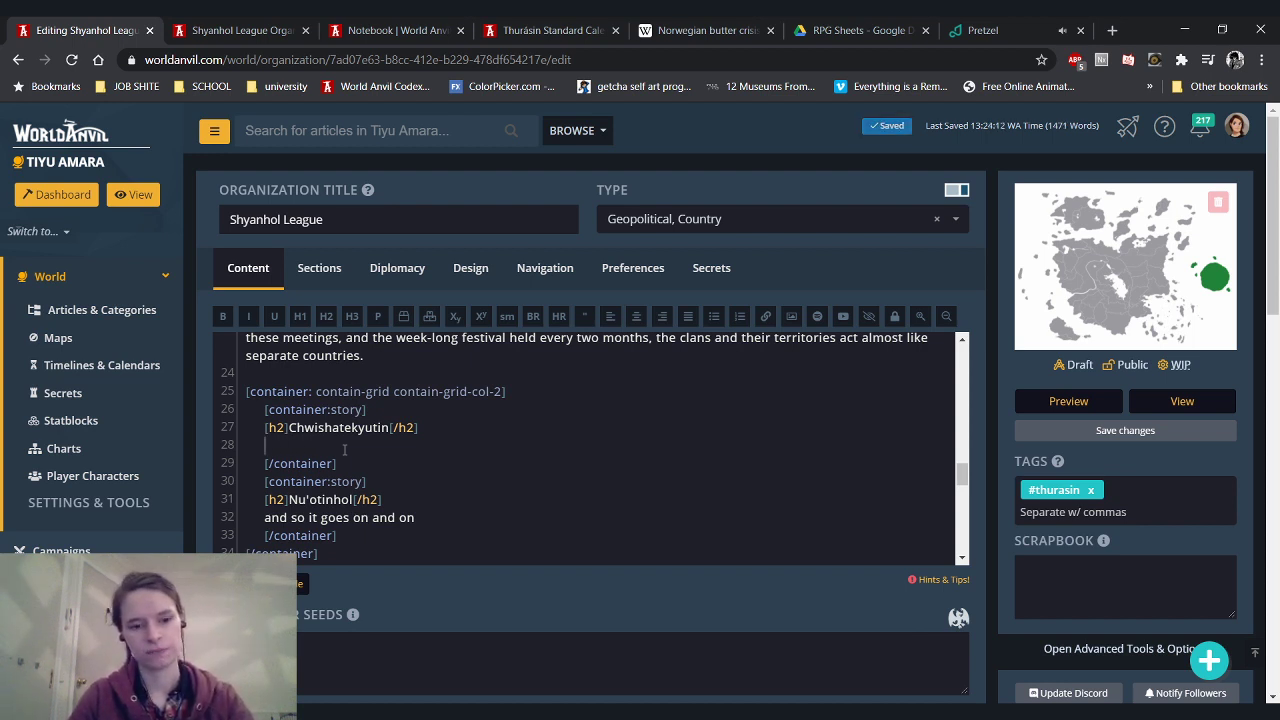
Begin the Chwishatekyutin description with "The youngest of the 6 clans, the Chwishatekyutin"
text(The younges)
text(t of th)
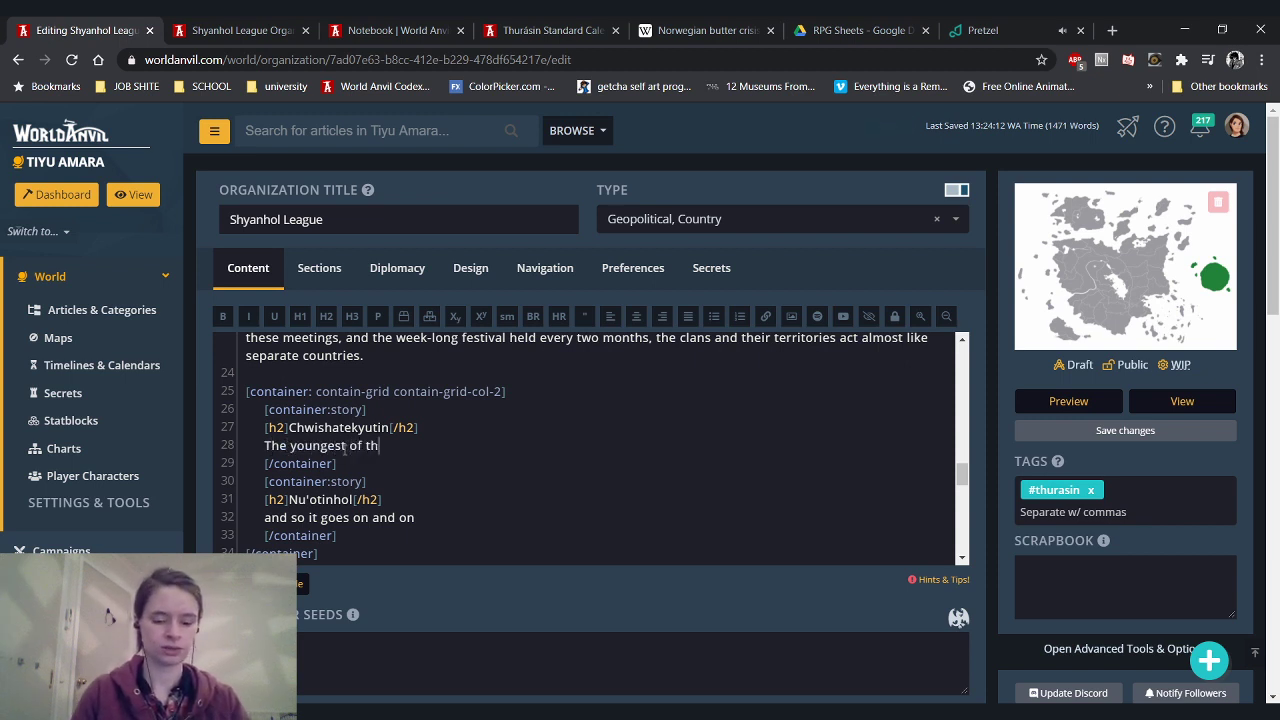
text(e 6 clans, the Chw)
key(BackSpace)
text(hwishatekytuin)
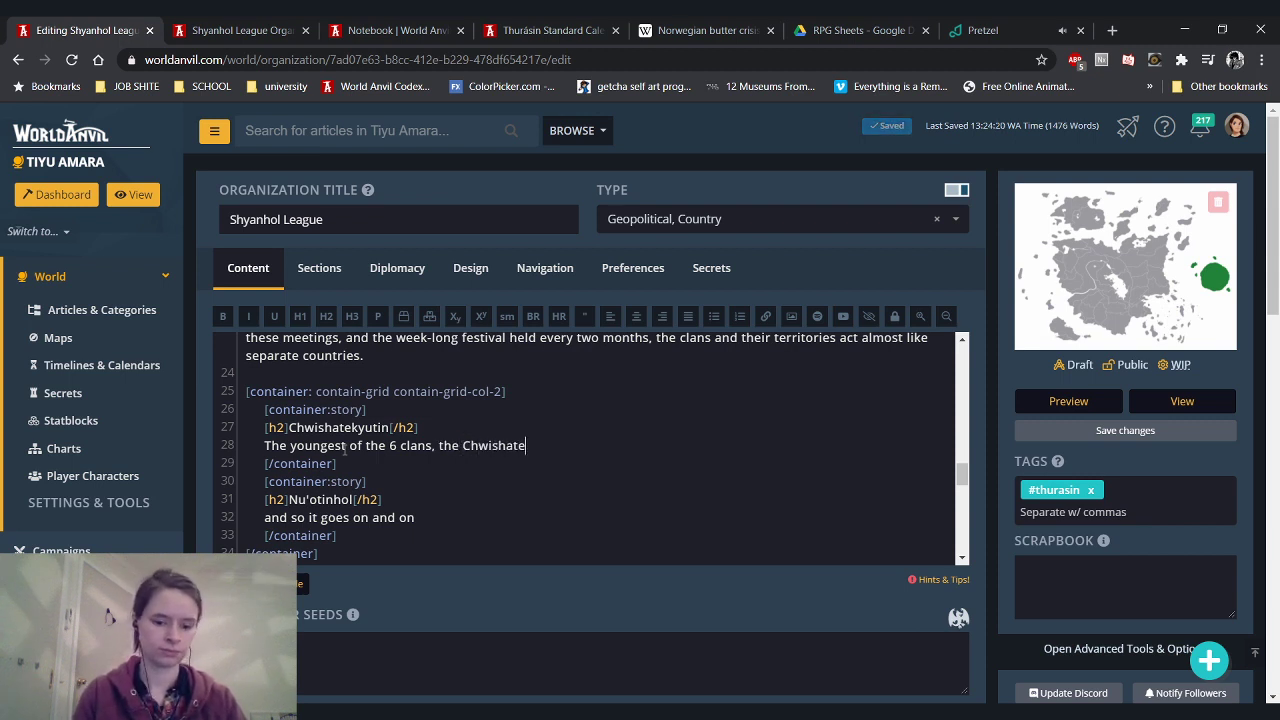
key(BackSpace)
key(BackSpace)
key(BackSpace)
key(BackSpace)
key(BackSpace)
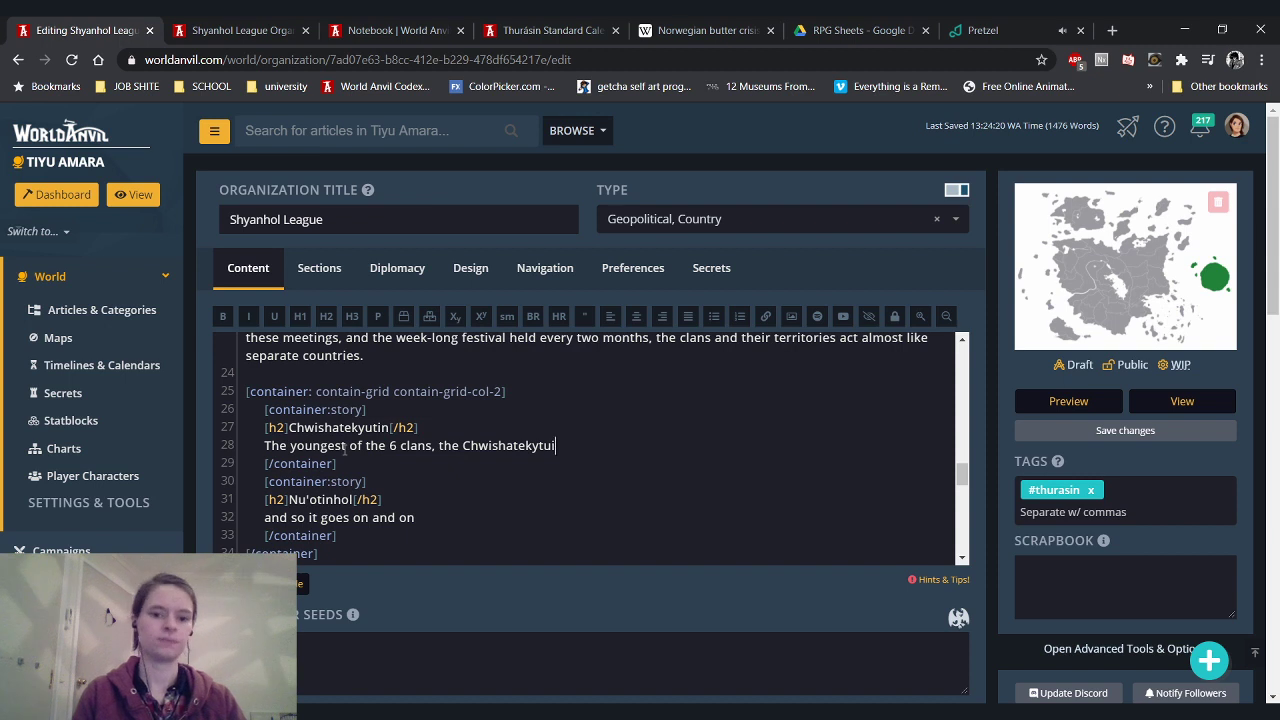
text(utin)
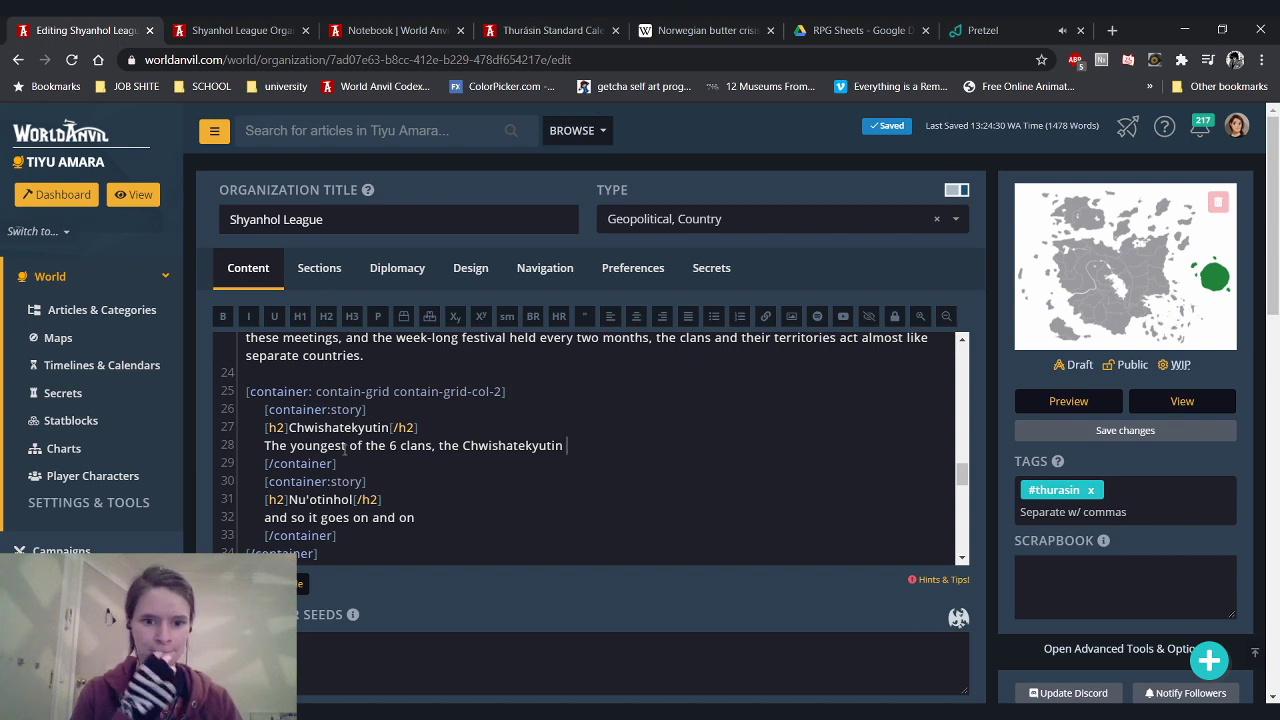
Continue the Chwishatekyutin description with "hold the lands outside of the Nowenkayet Valley. They are predominantly fishers and"
text( hold)
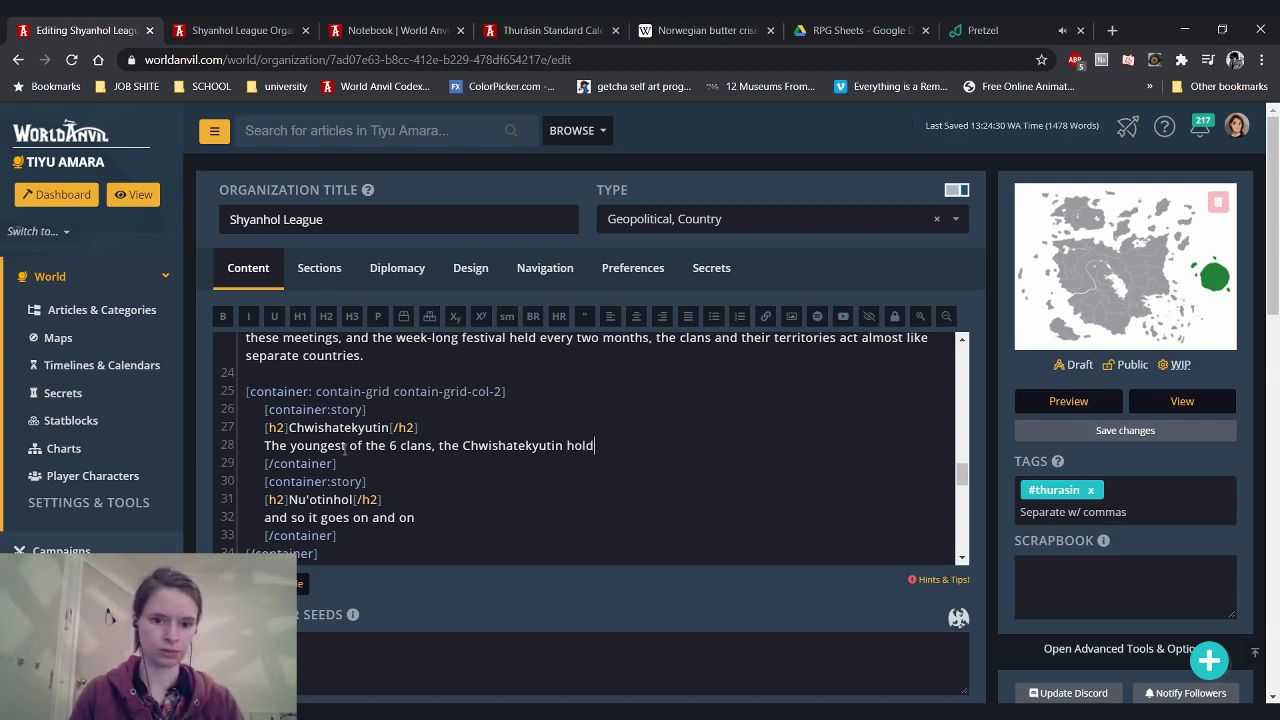
text( the lands out)
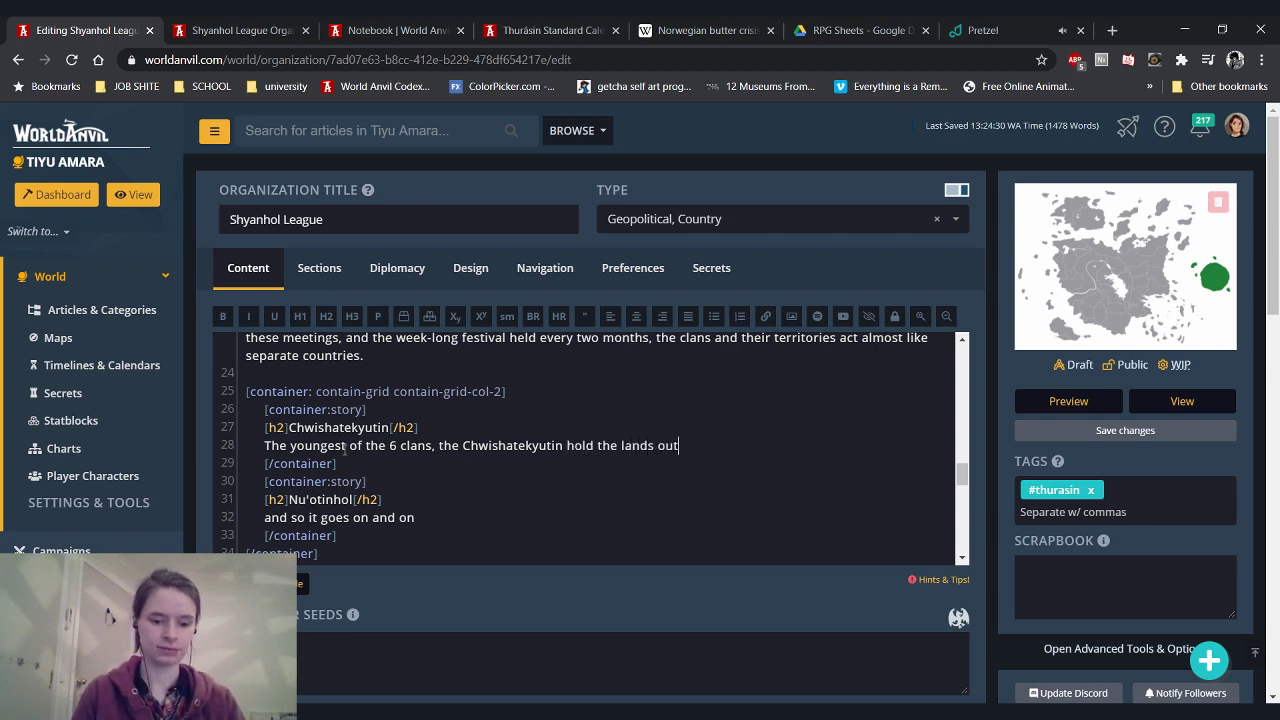
text(side of the Now)
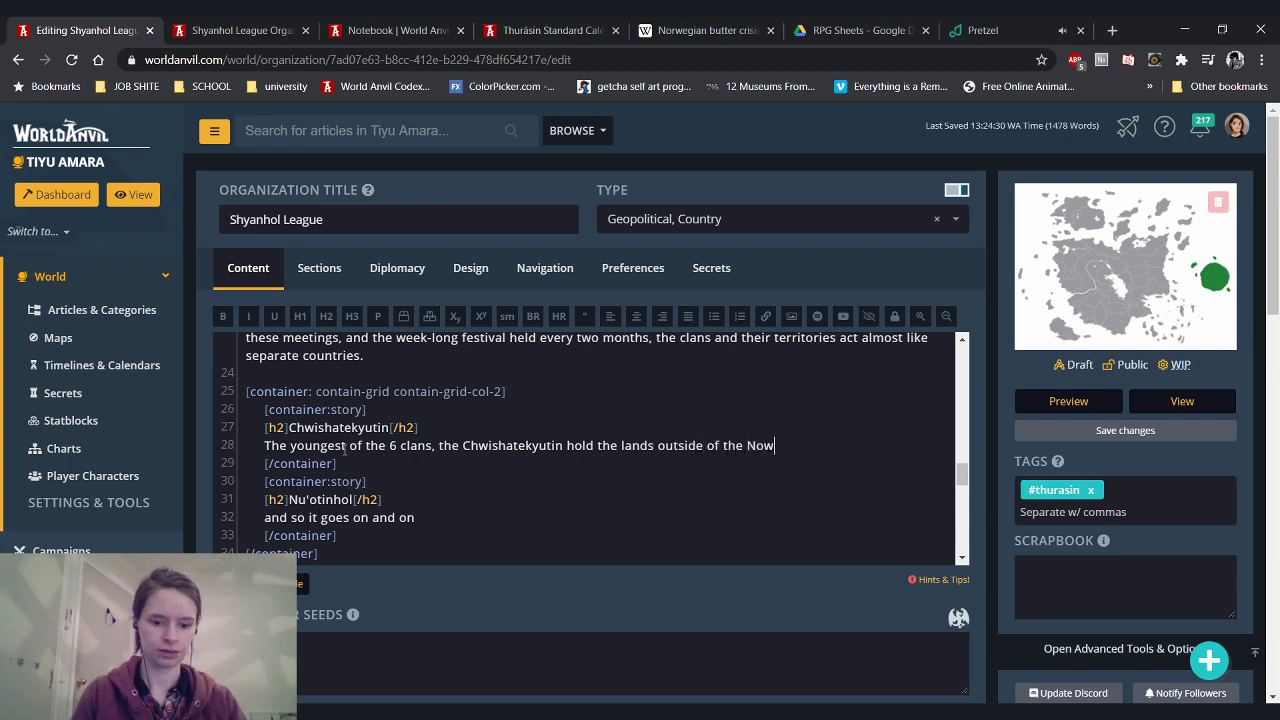
text(enkayet )
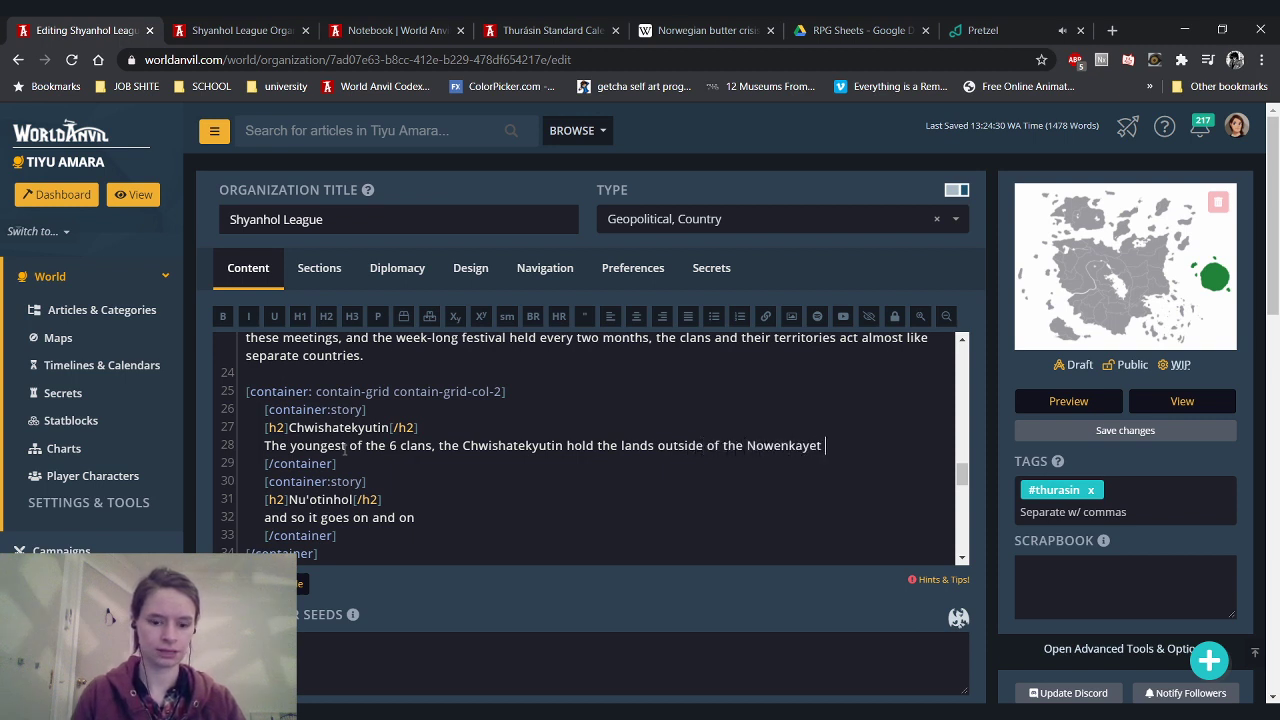
text(Valley. They are )
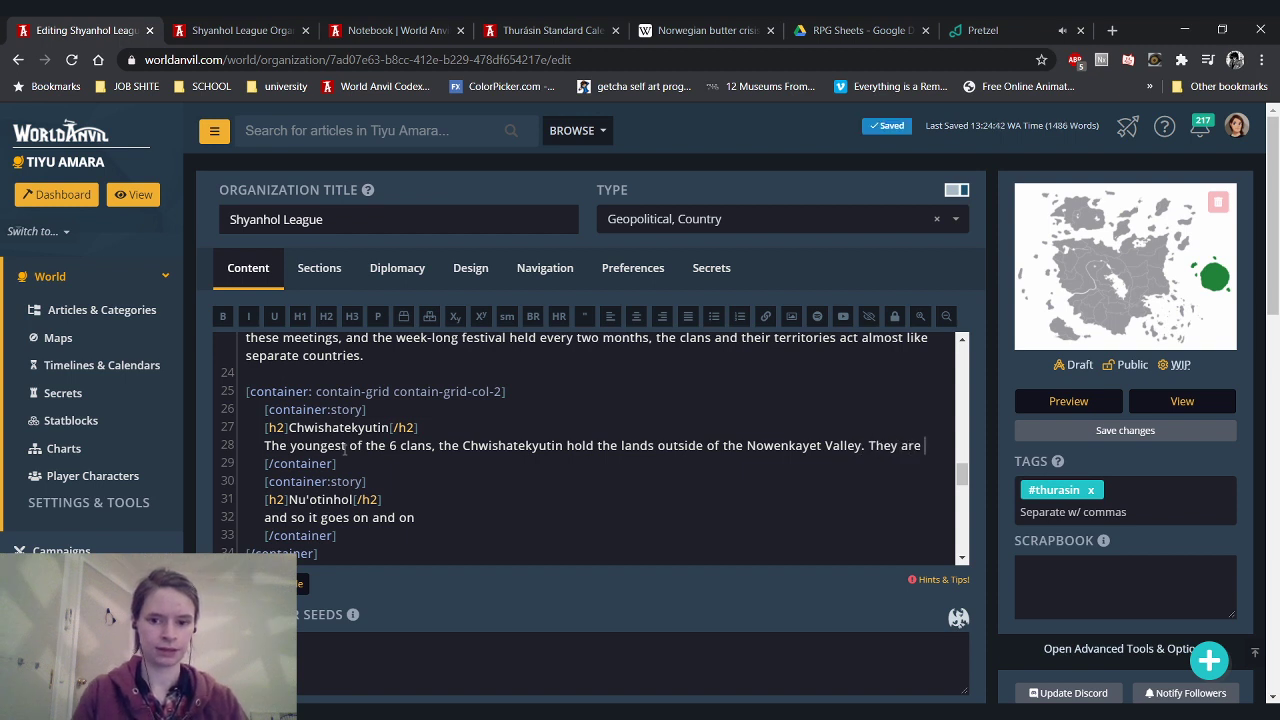
text(predominant)
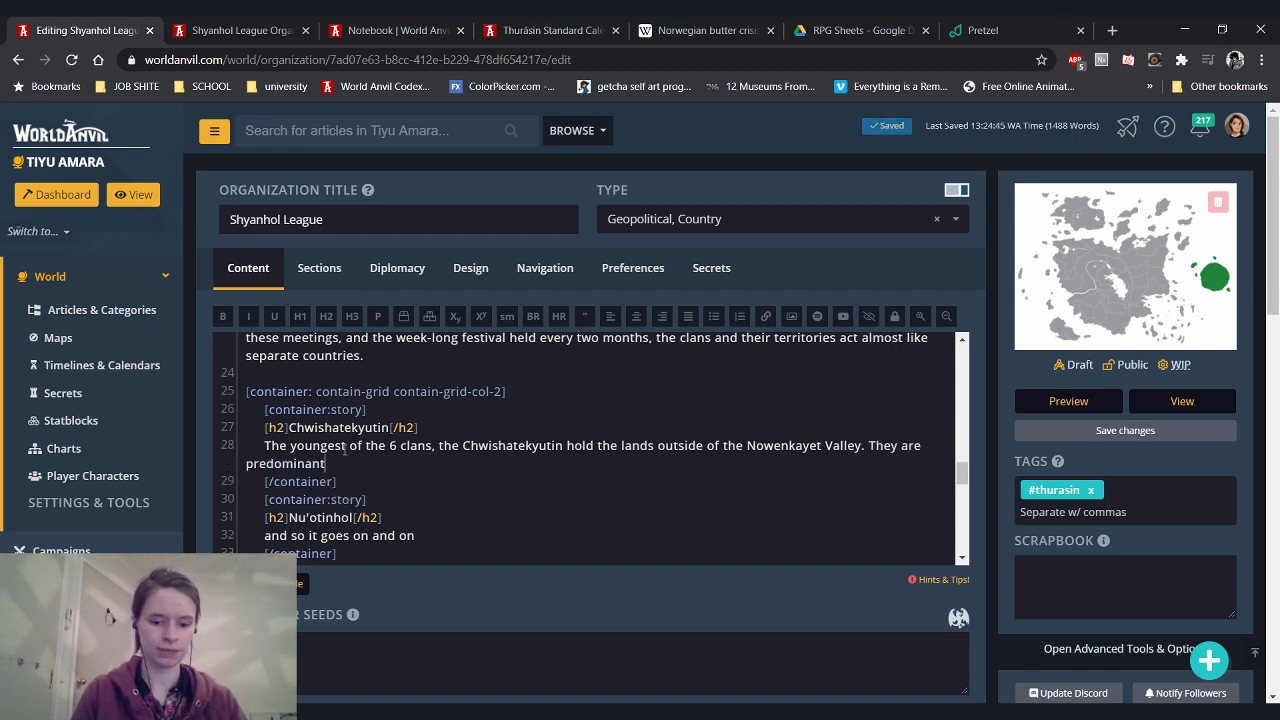
text(ly fishers)
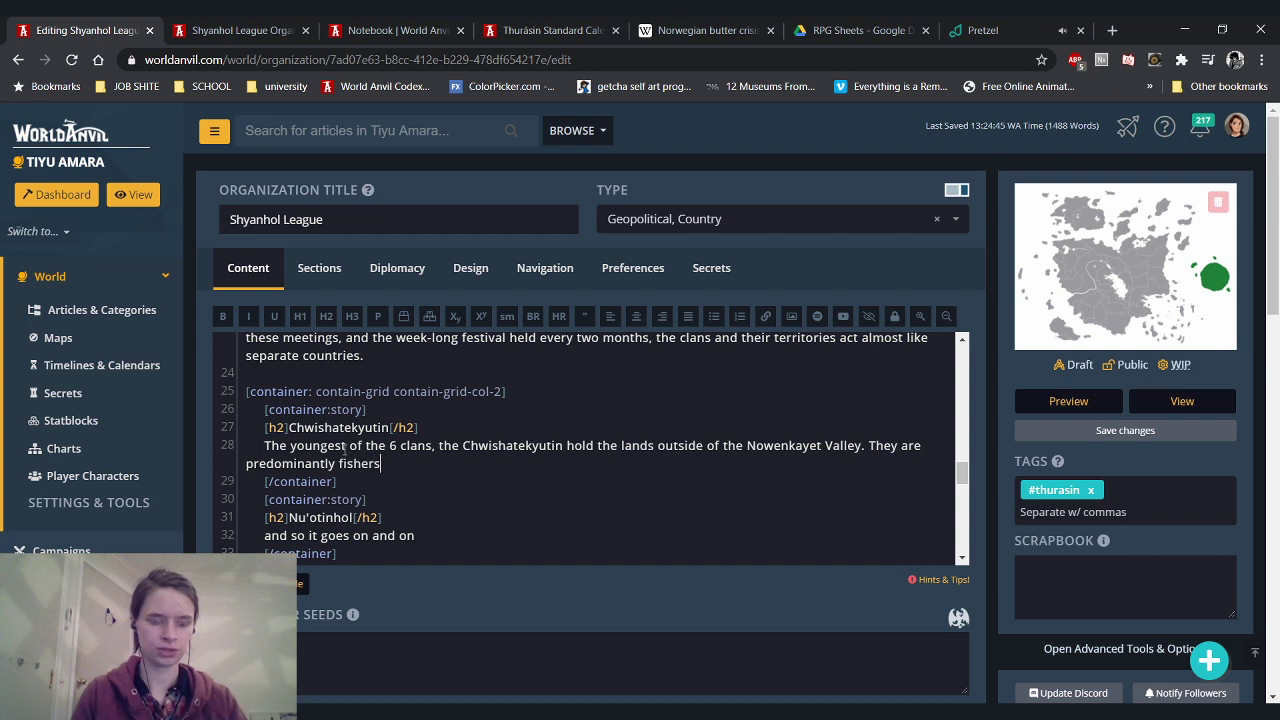
text( and)
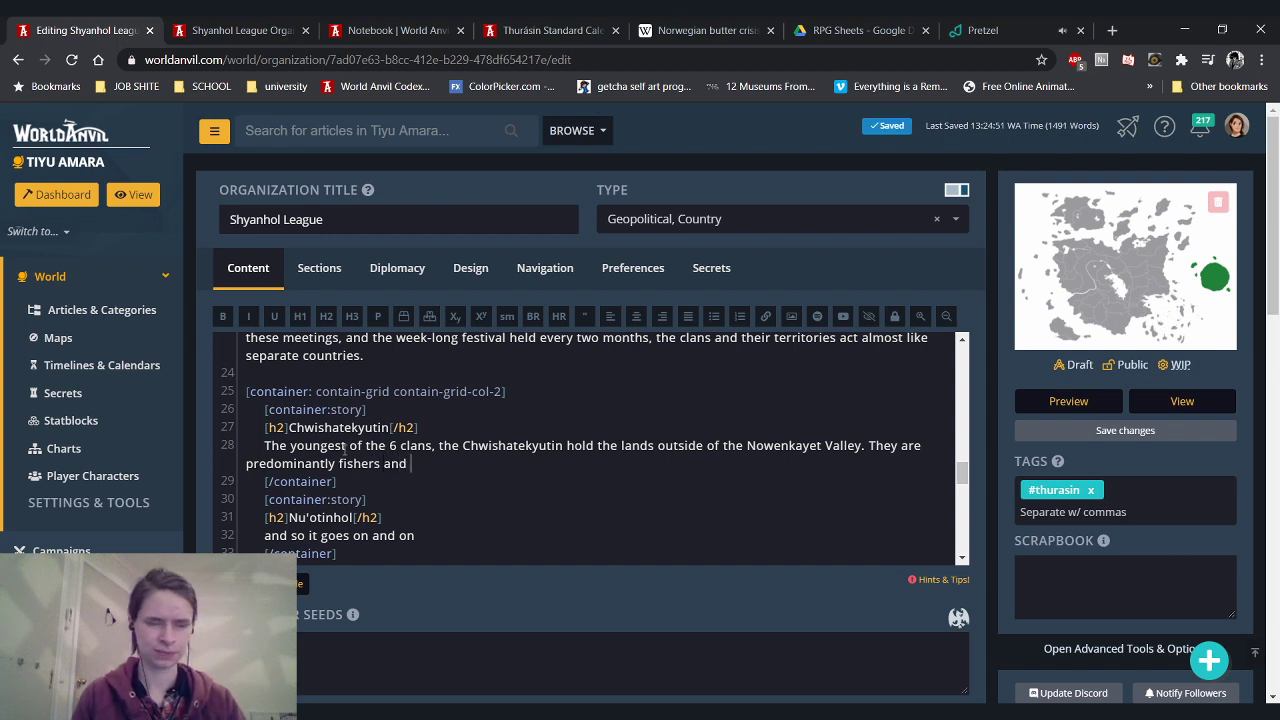
Review the clan blocks and the occupations list in the article preview
click(218, 22)
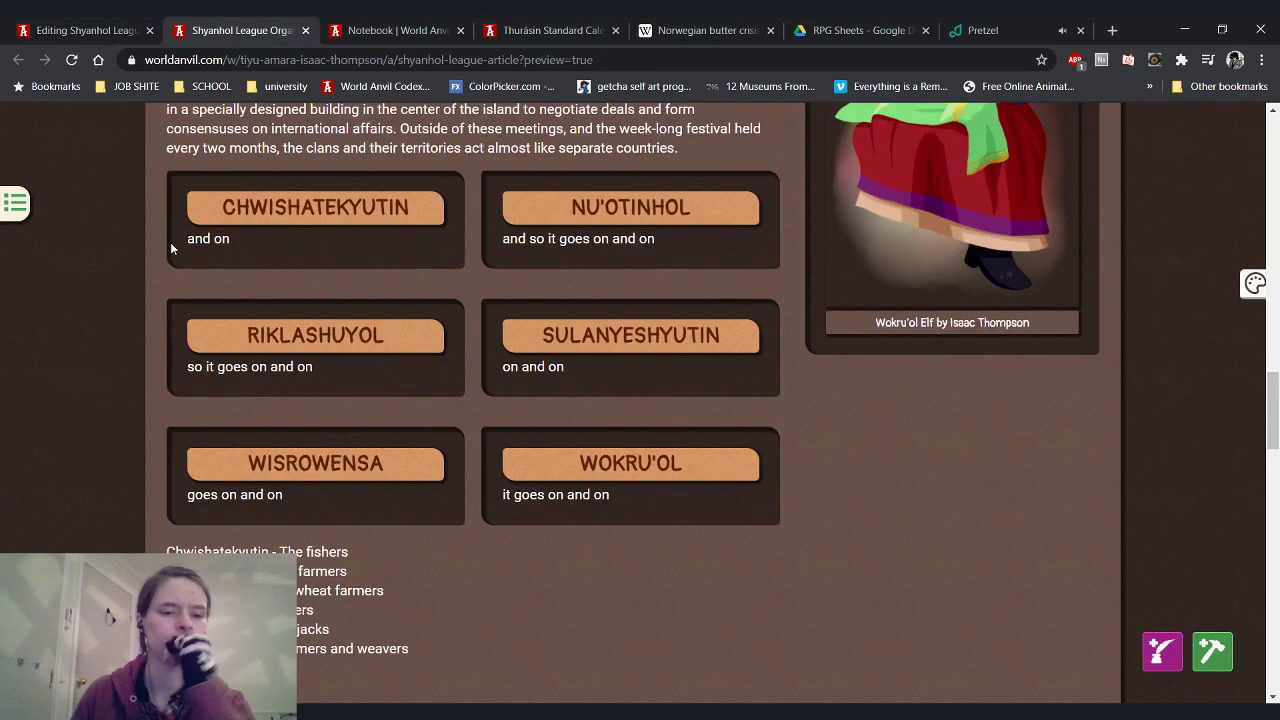
scroll(149, 278, down, 2)
scroll(149, 278, up, 1)
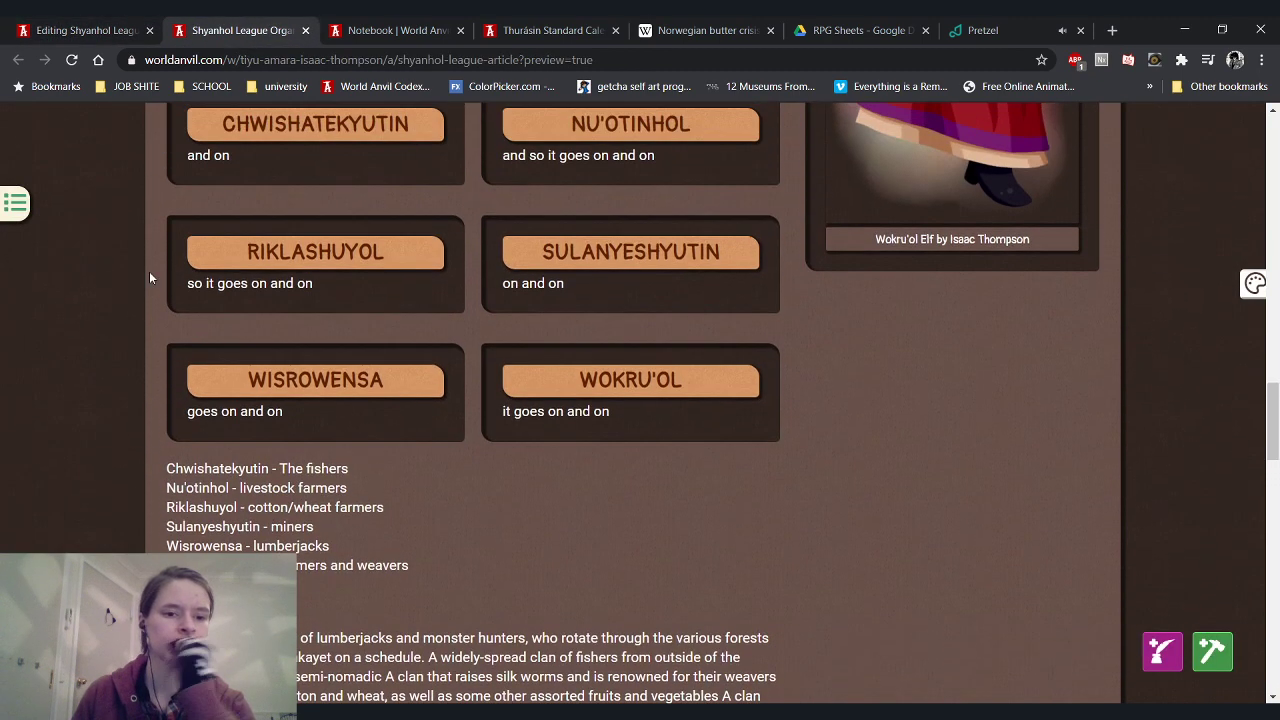
scroll(149, 278, up, 1)
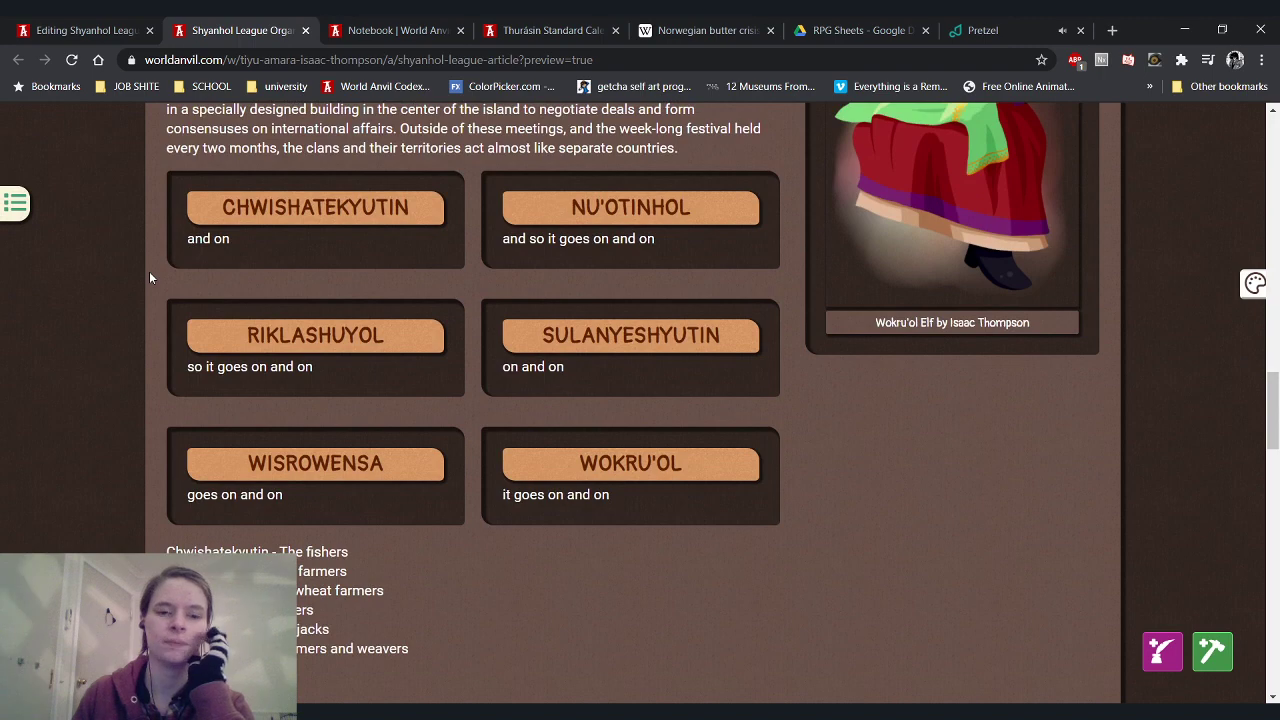
Open the "Gay Cookie Valley Island" page from the notebook's Tiyu Amara Day Notes section and read through its clan notes
key(ctrl+Tab)
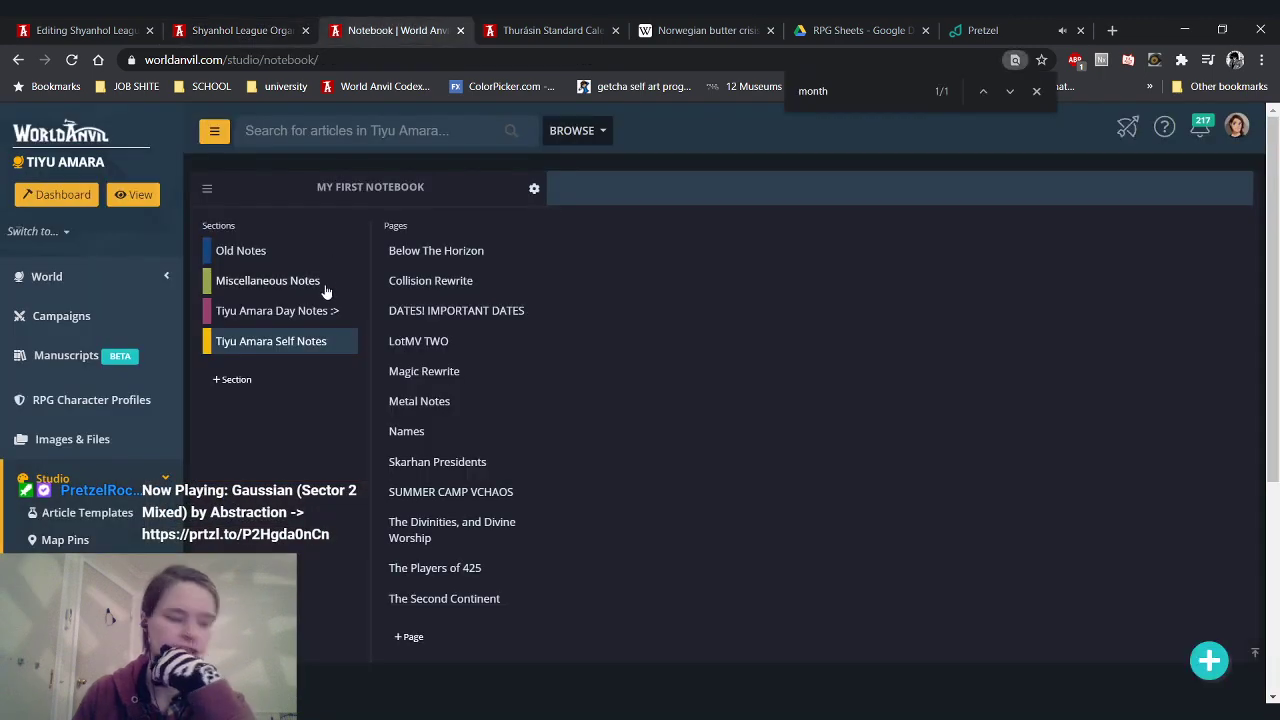
click(280, 312)
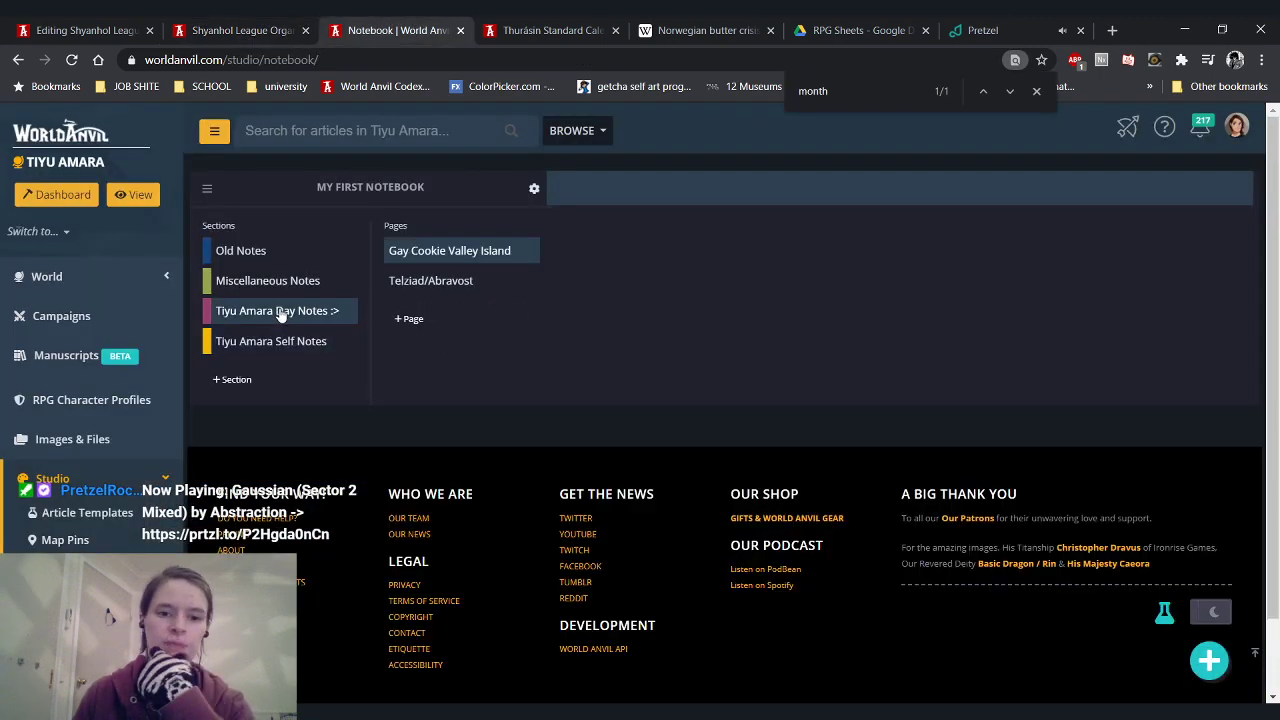
click(430, 260)
scroll(549, 336, down, 6)
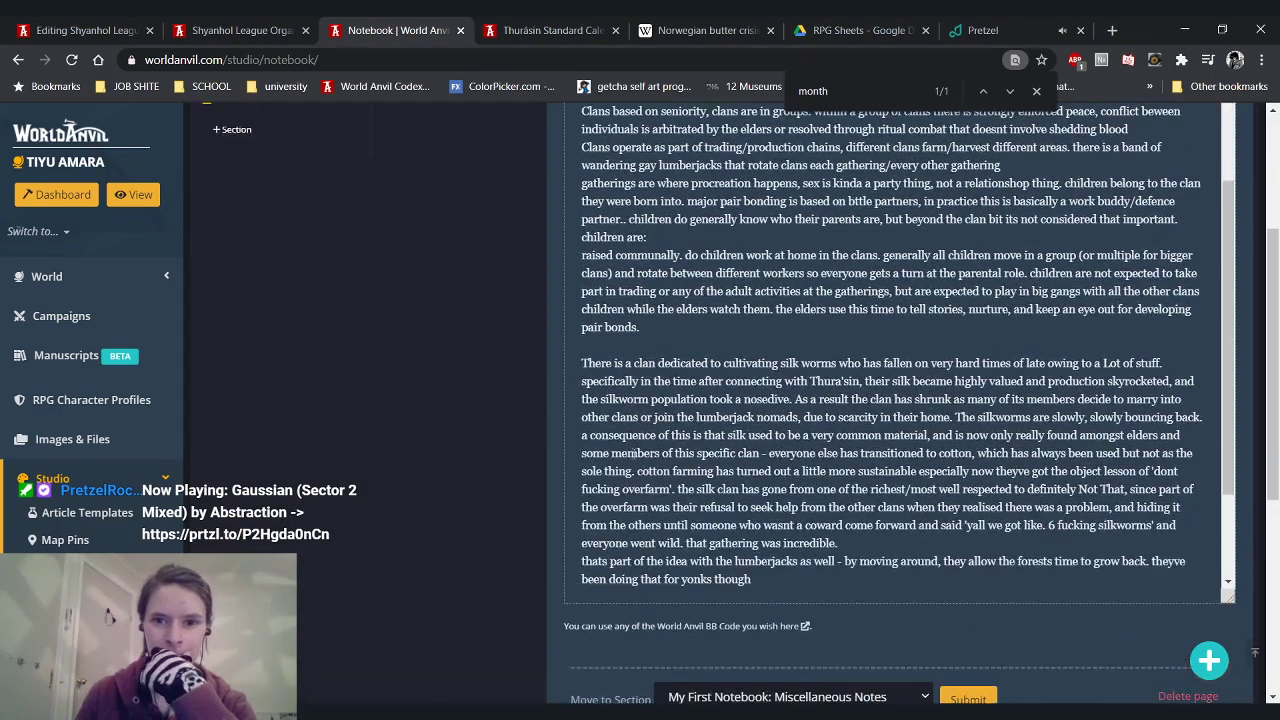
scroll(1278, 587, down, 3)
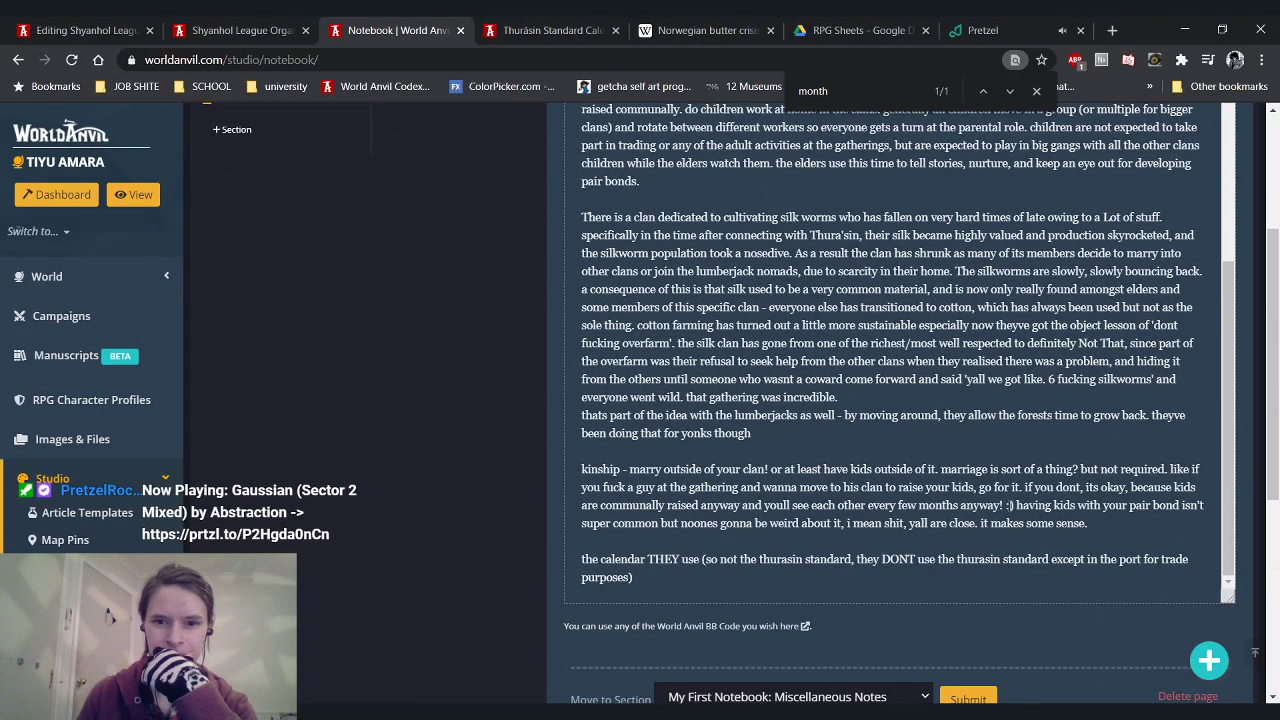
Search the notebook page for "fish" and look over the notes on clans and kinship
key(ctrl+f)
text(fish)
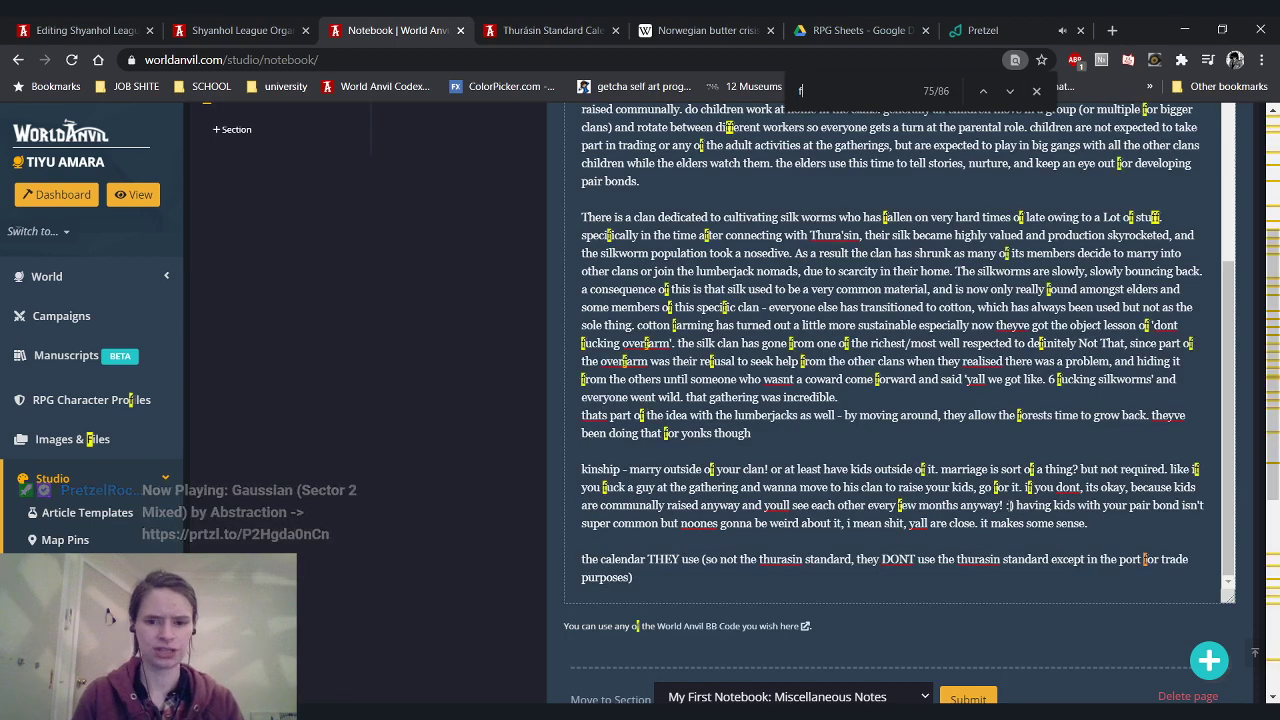
scroll(1010, 505, down, 4)
scroll(1010, 505, up, 4)
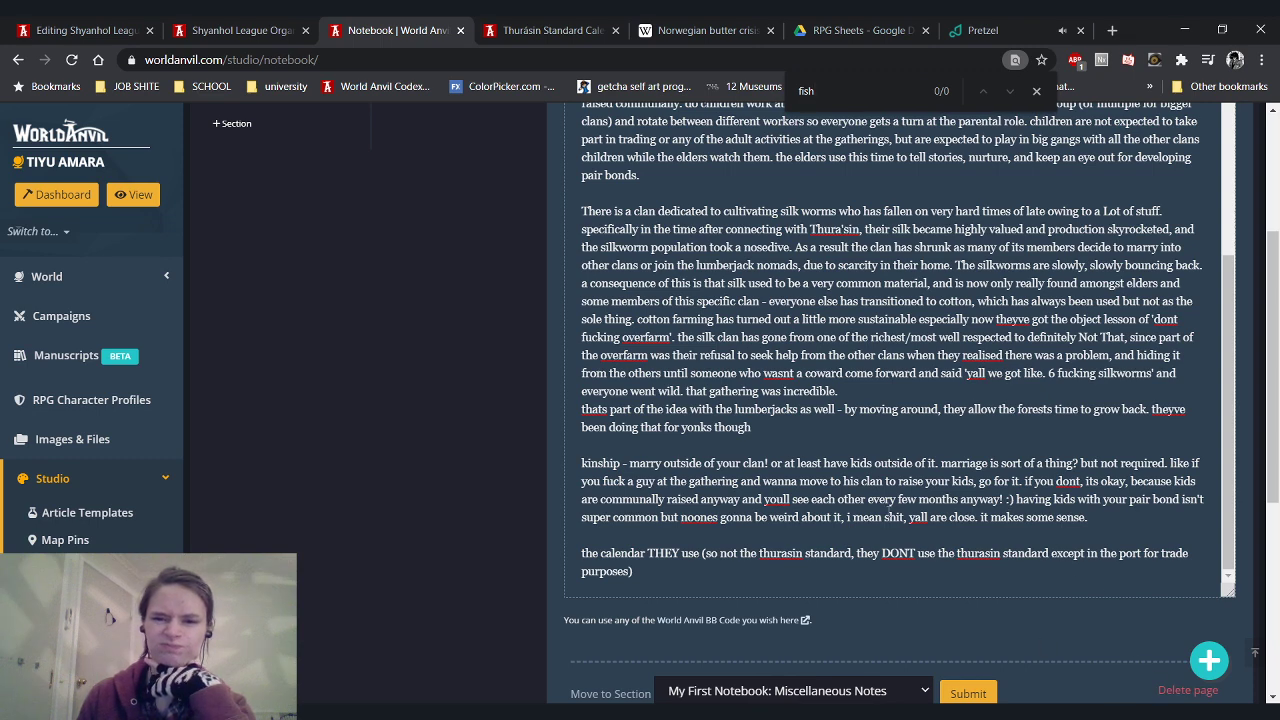
Reread the notebook's notes on the silk clan, lumberjacks and kinship, and check the History section in the article preview
scroll(888, 510, up, 3)
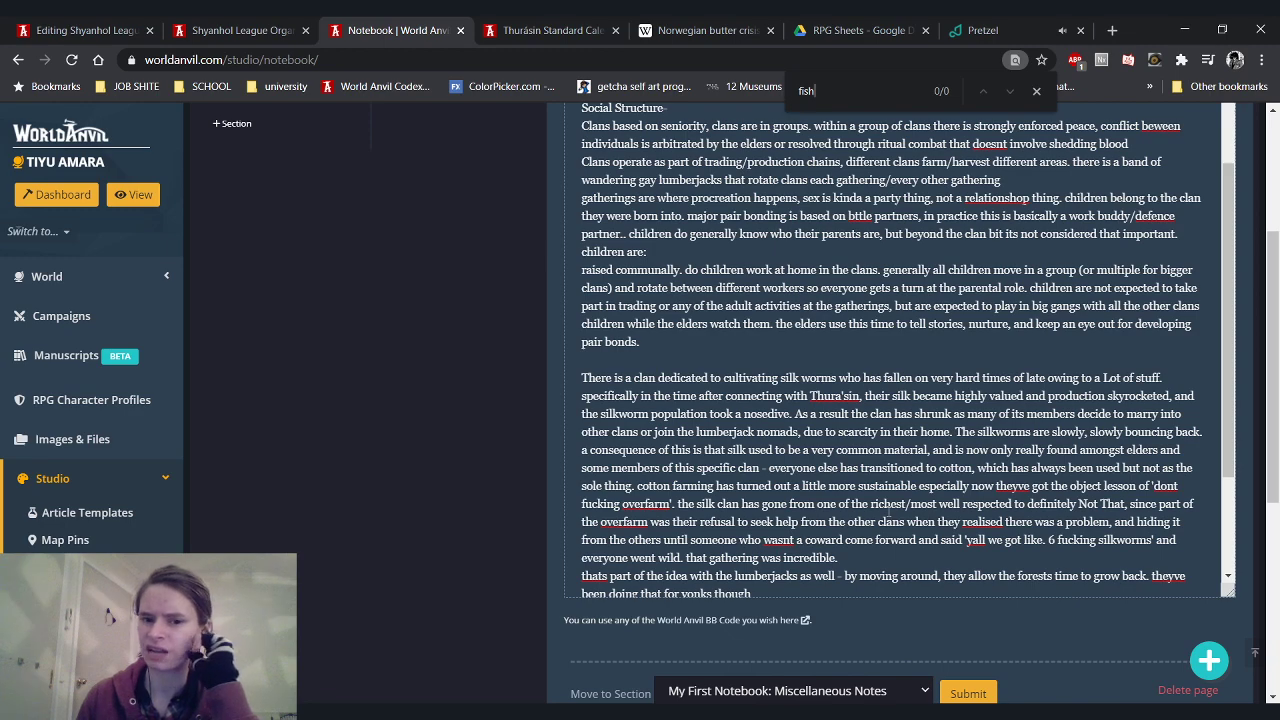
scroll(888, 510, down, 3)
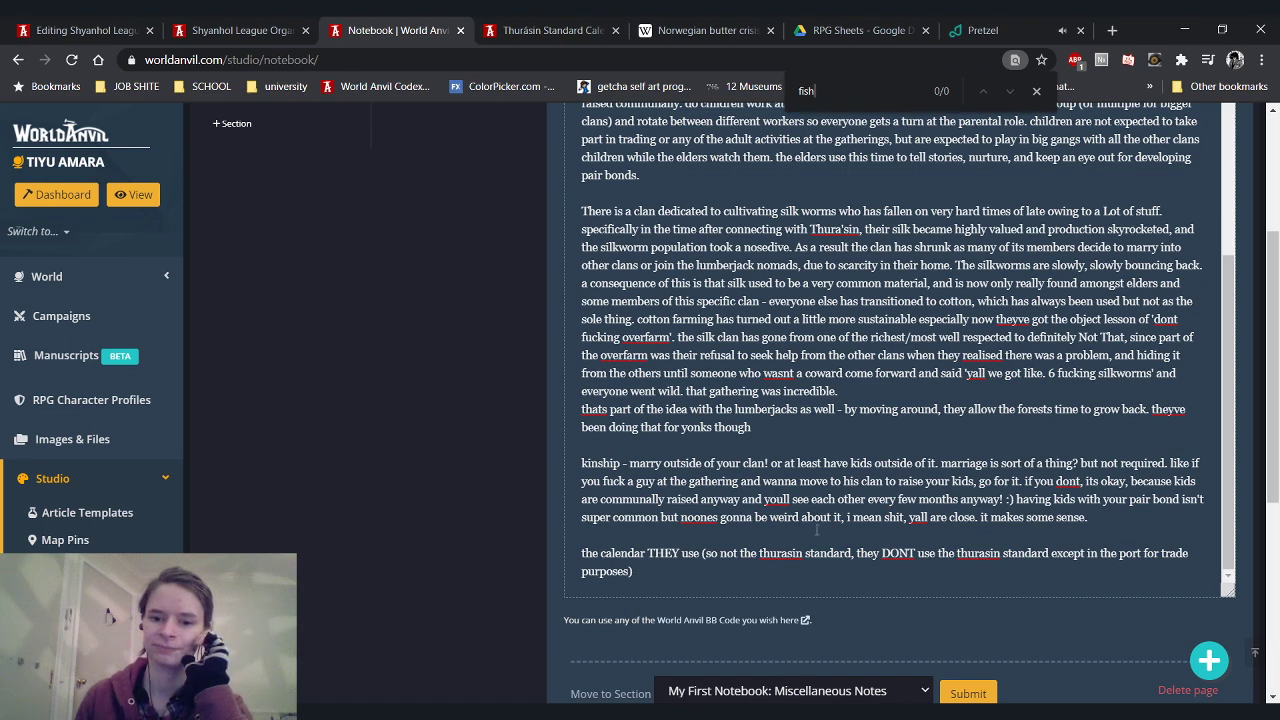
mouse_move(730, 457)
mouse_down()
mouse_move(847, 514)
mouse_move(730, 457)
mouse_up()
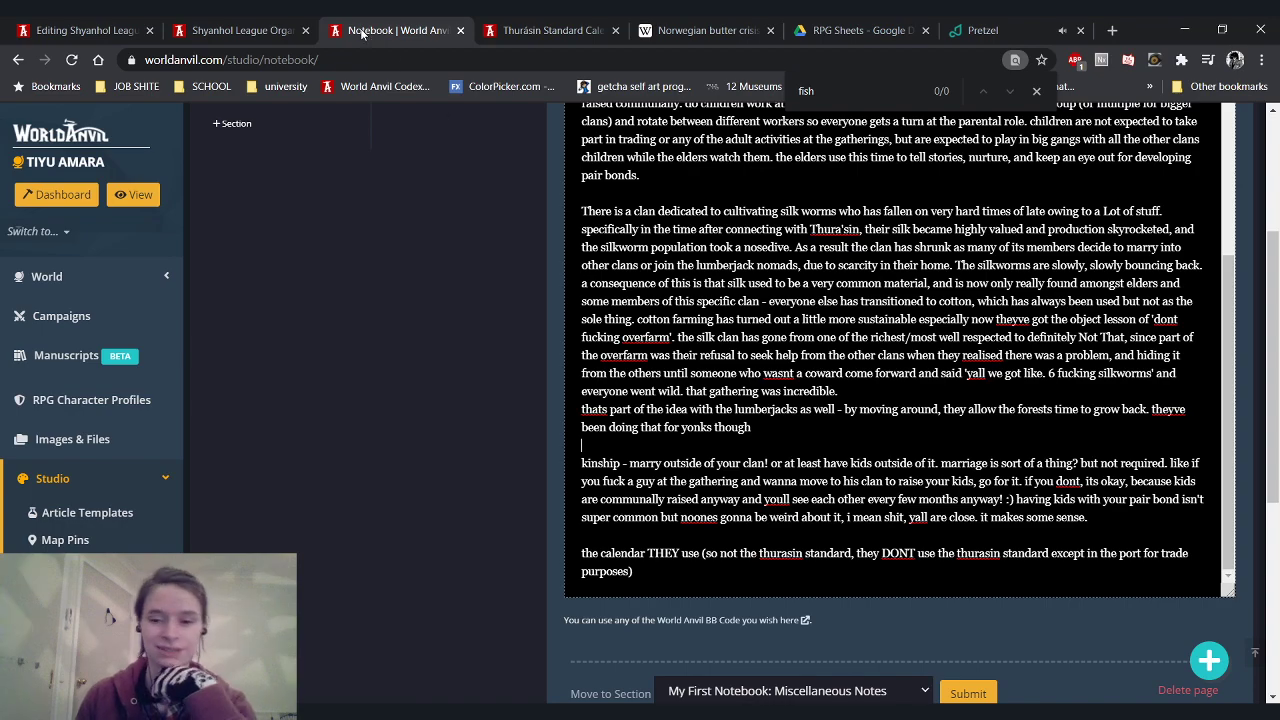
click(240, 30)
scroll(328, 246, up, 10)
scroll(328, 246, up, 4)
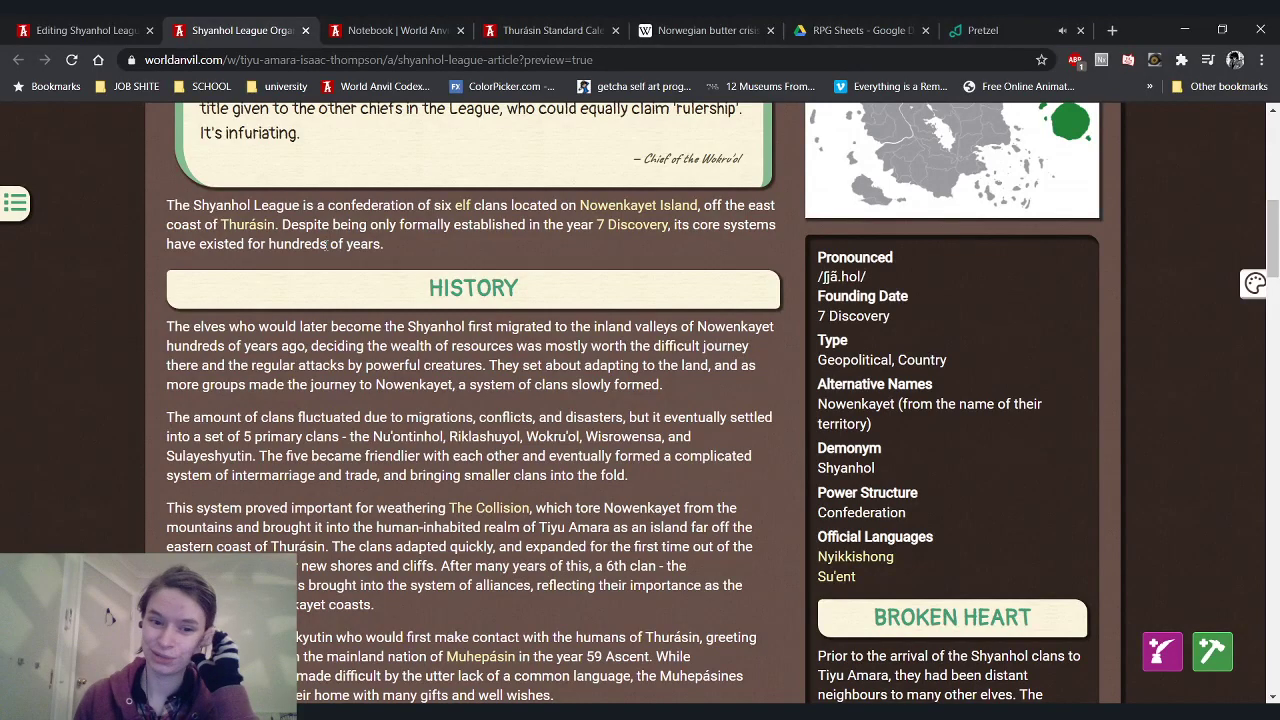
click(390, 28)
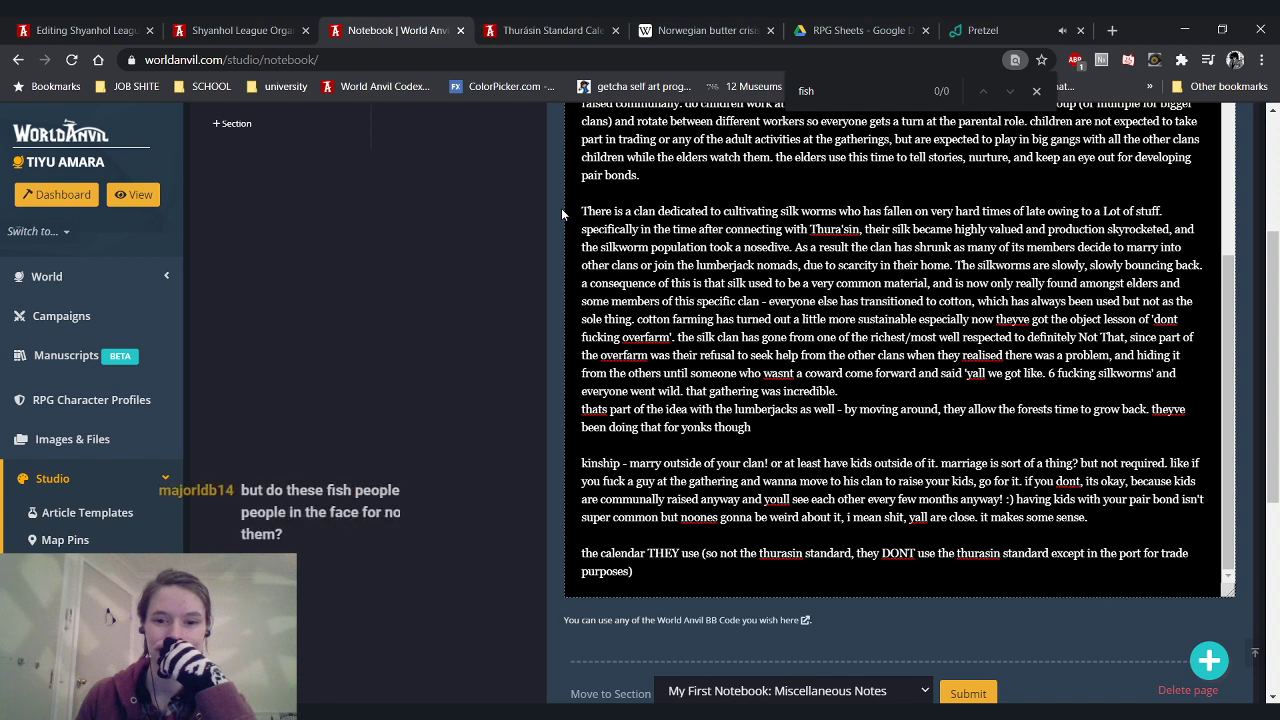
drag(965, 373, 828, 393)
click(826, 441)
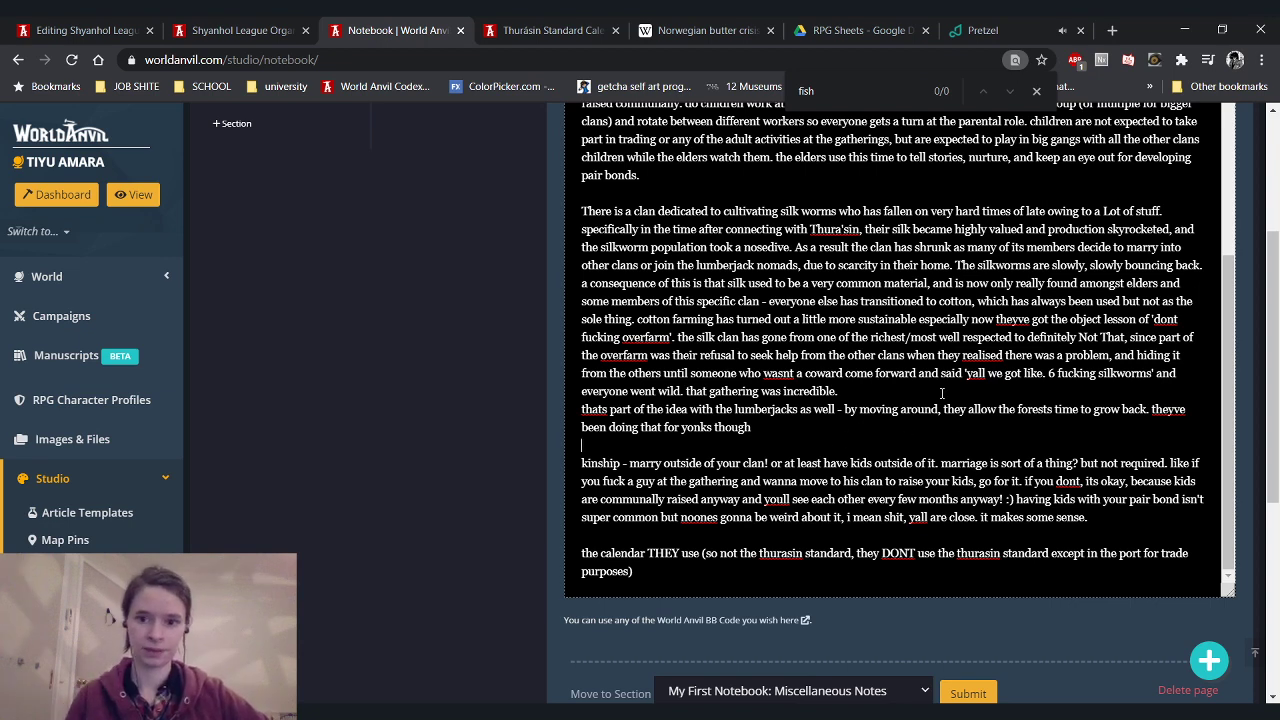
drag(690, 301, 886, 318)
click(906, 333)
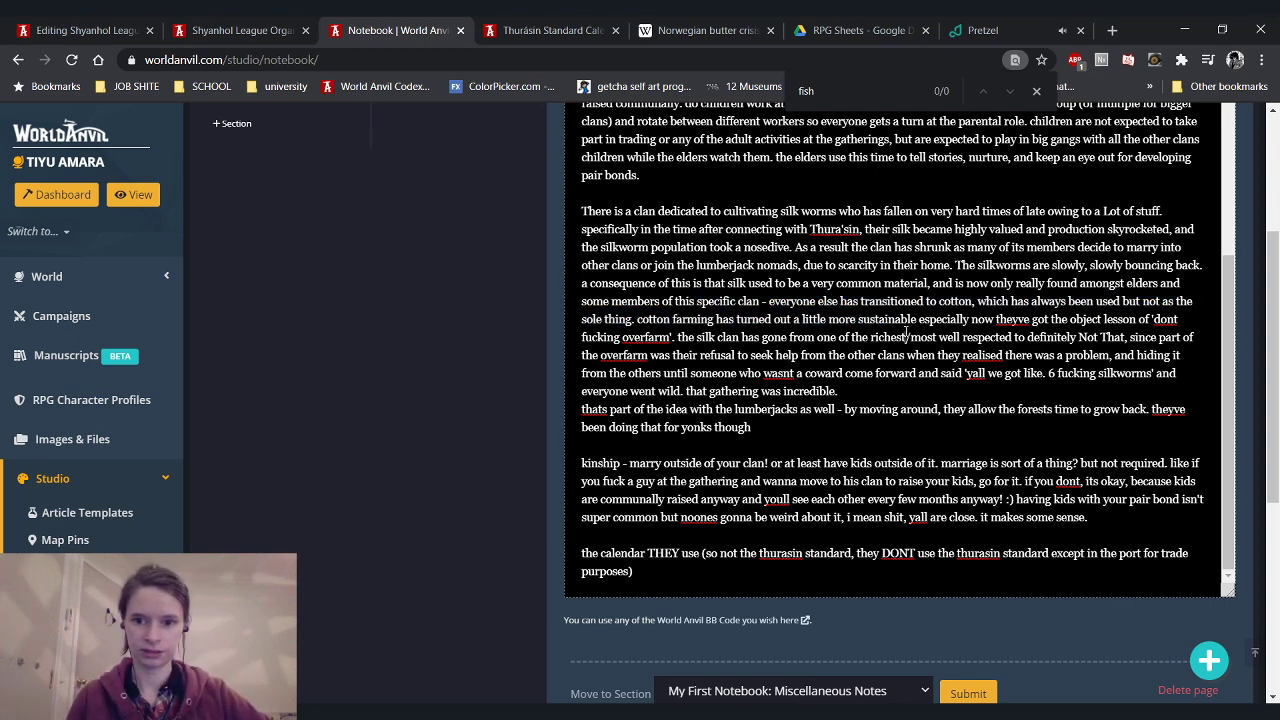
scroll(839, 318, up, 1)
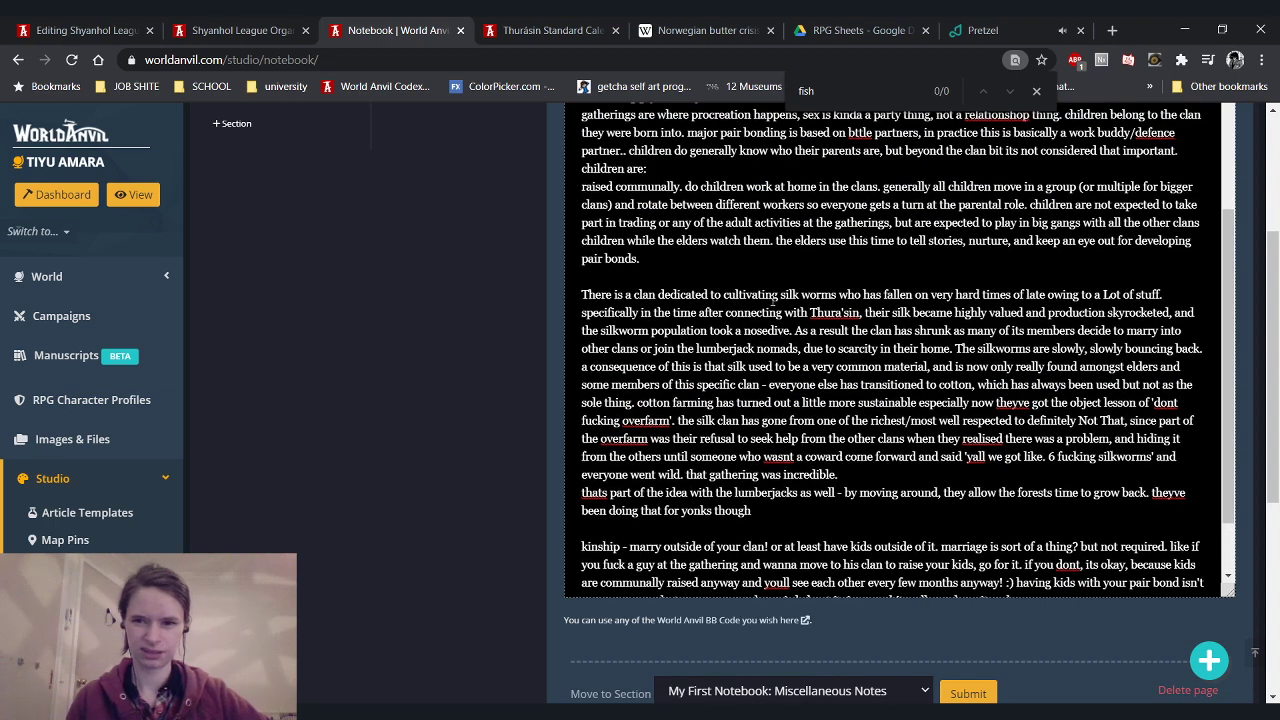
Continue the Chwishatekyutin description in the article editor with "sailors, and have the most contact with"
click(88, 32)
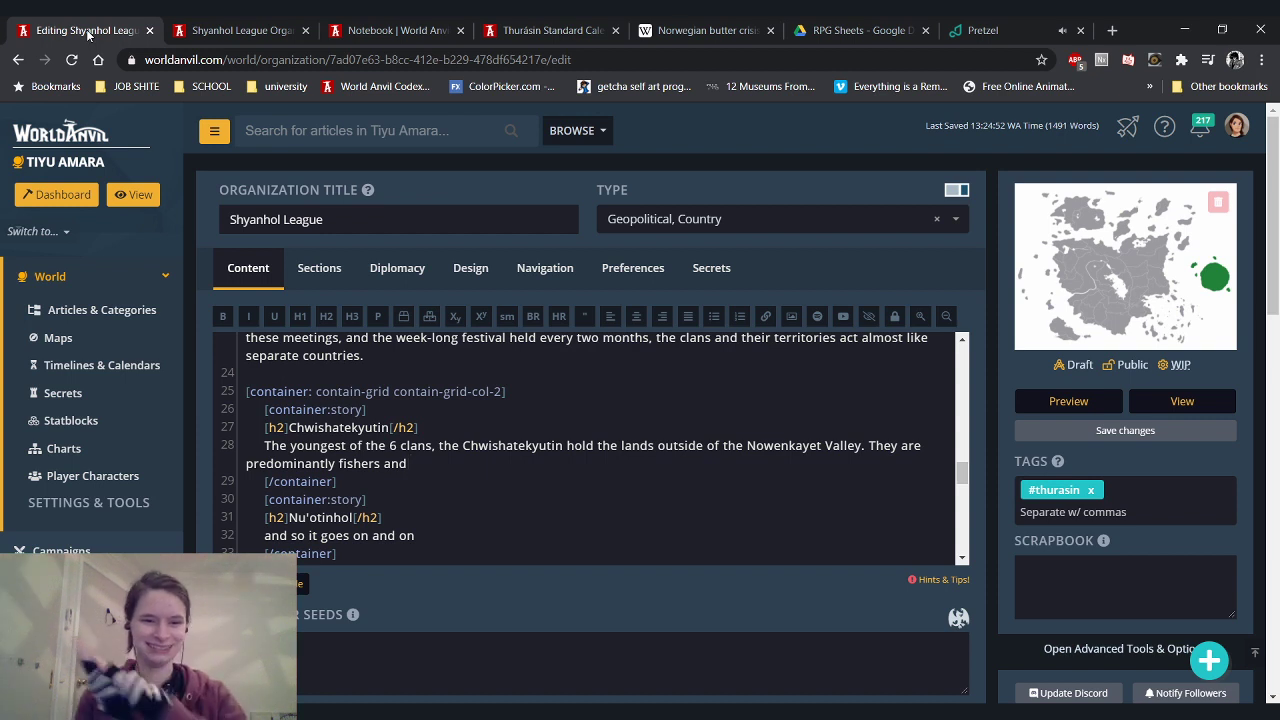
text(sailors)
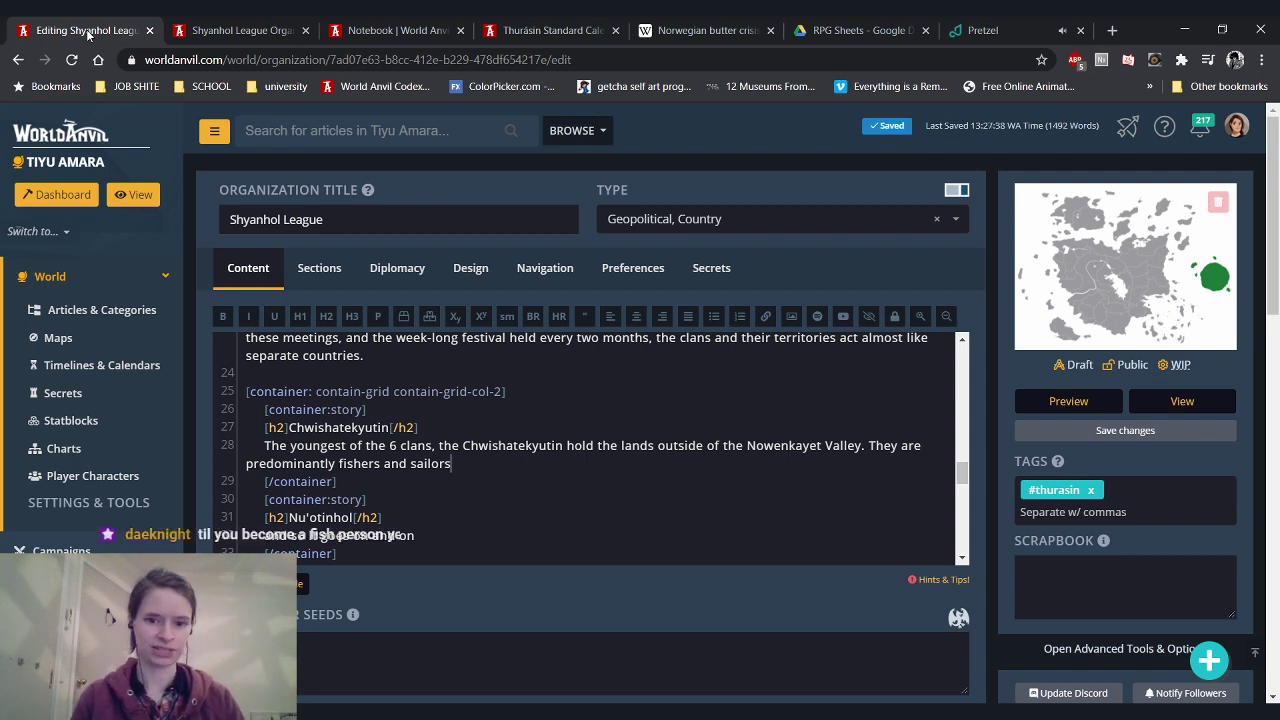
text(, and have)
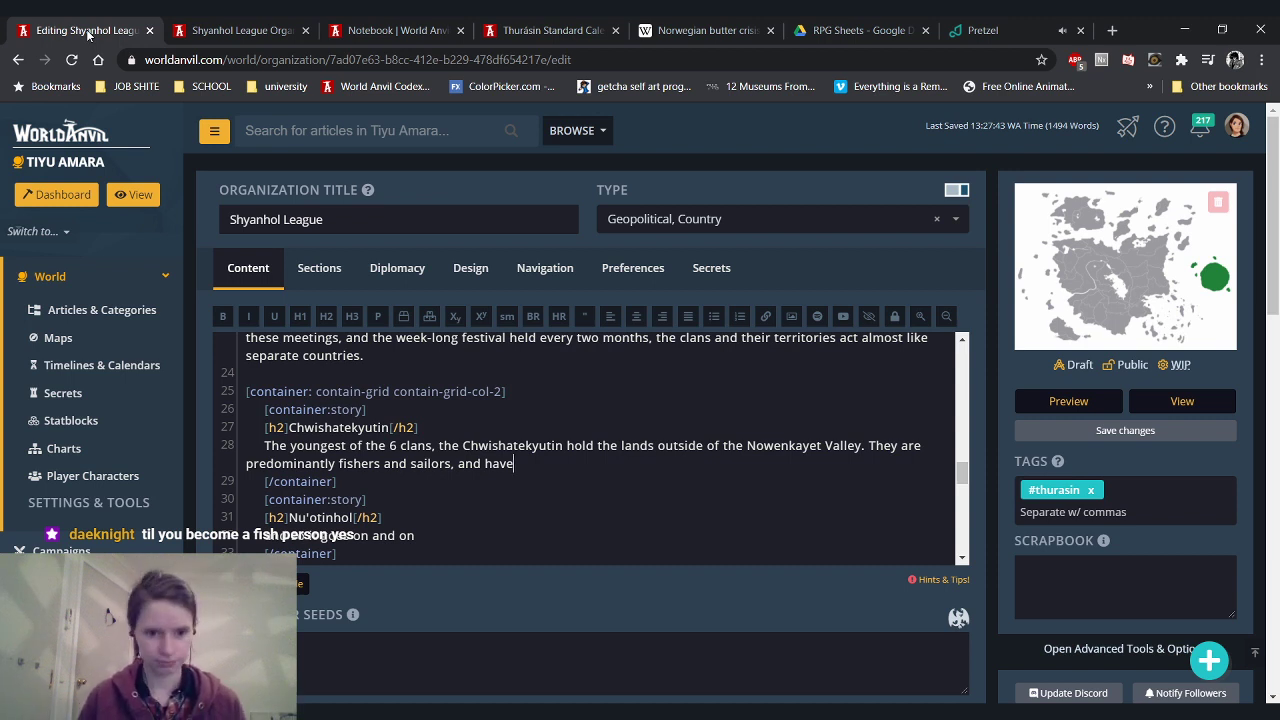
text(the mo)
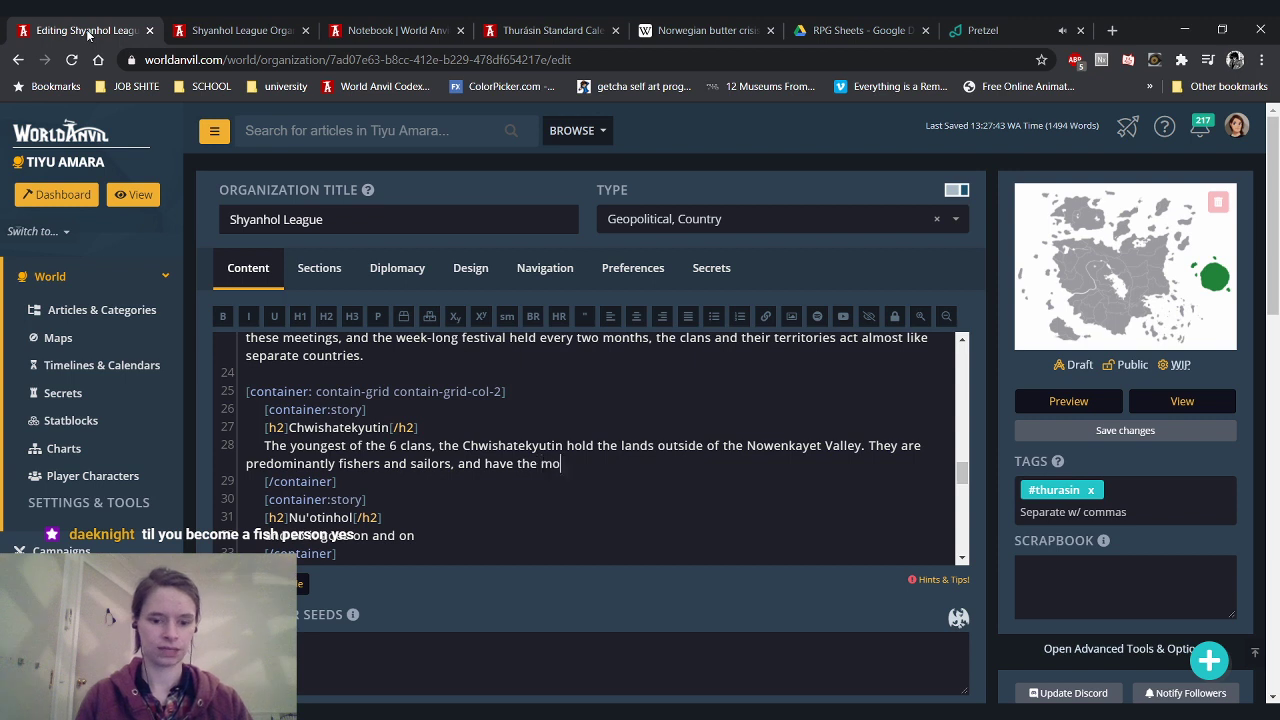
text(st contact with )
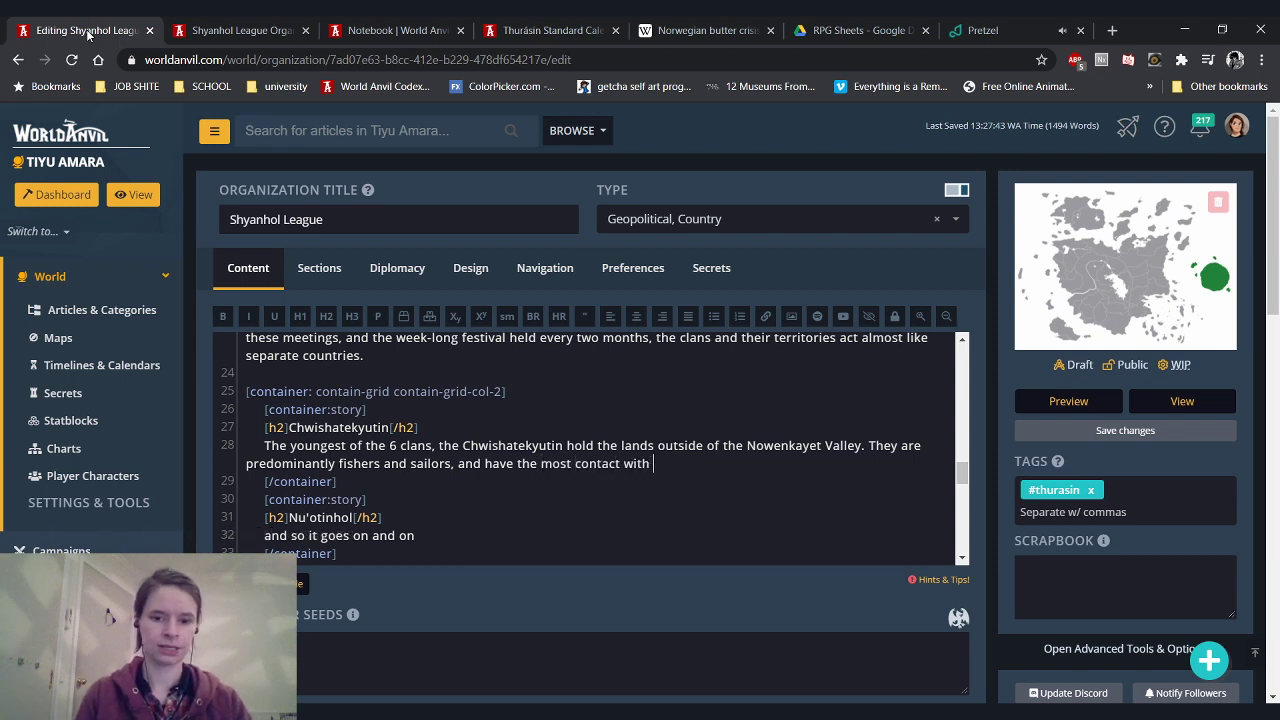
text(outside)
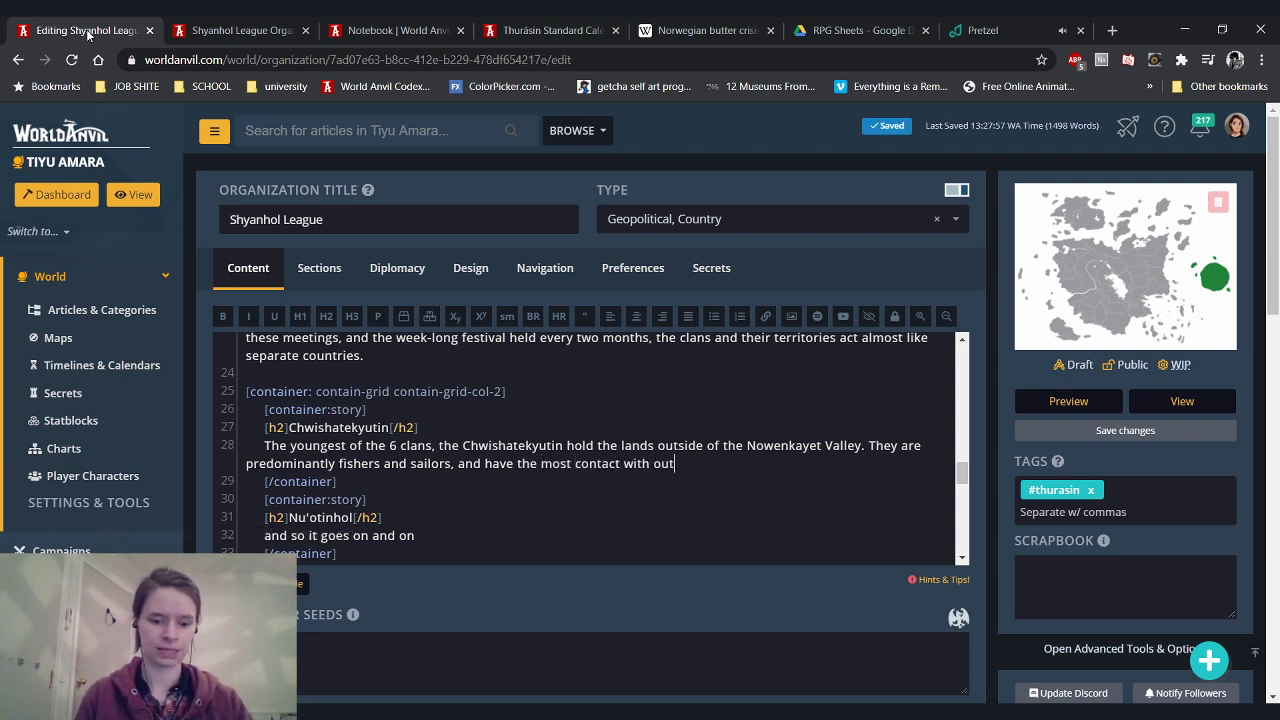
key(BackSpace)
key(BackSpace)
key(BackSpace)
key(BackSpace)
key(BackSpace)
key(BackSpace)
key(BackSpace)
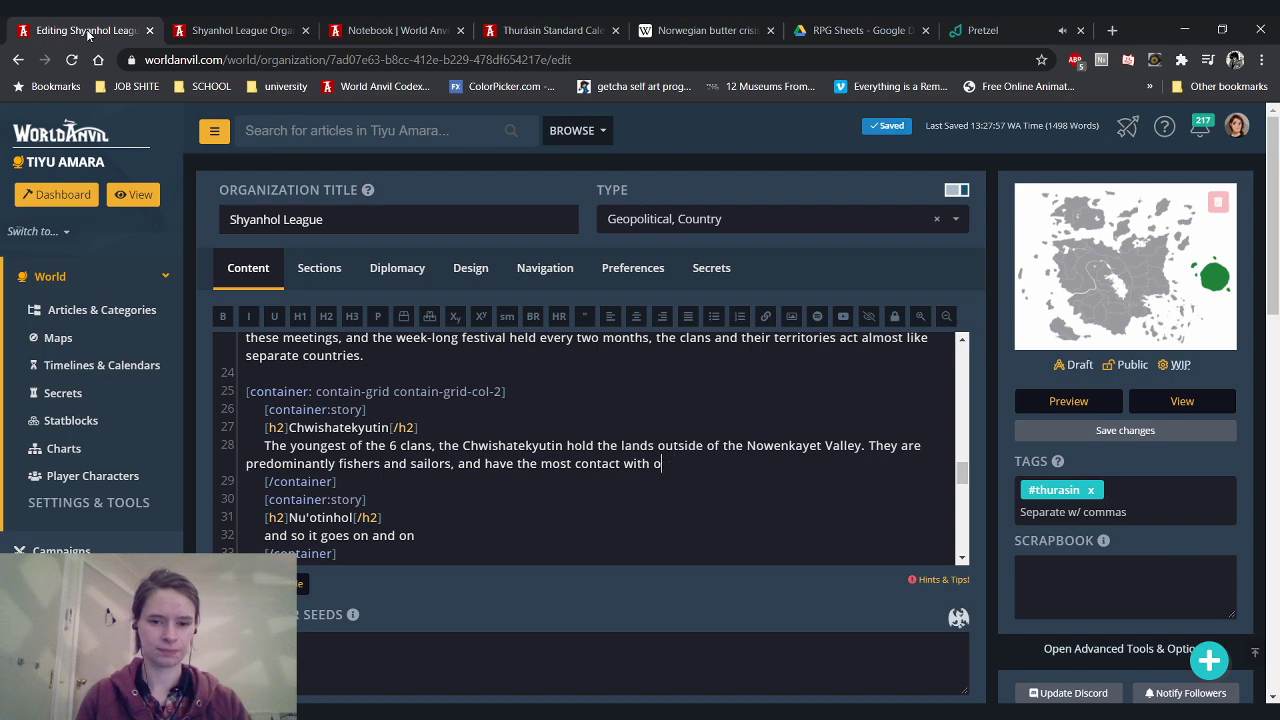
Finish the Chwishatekyutin description with "the other peoples of Thurásin."
text(the other natio)
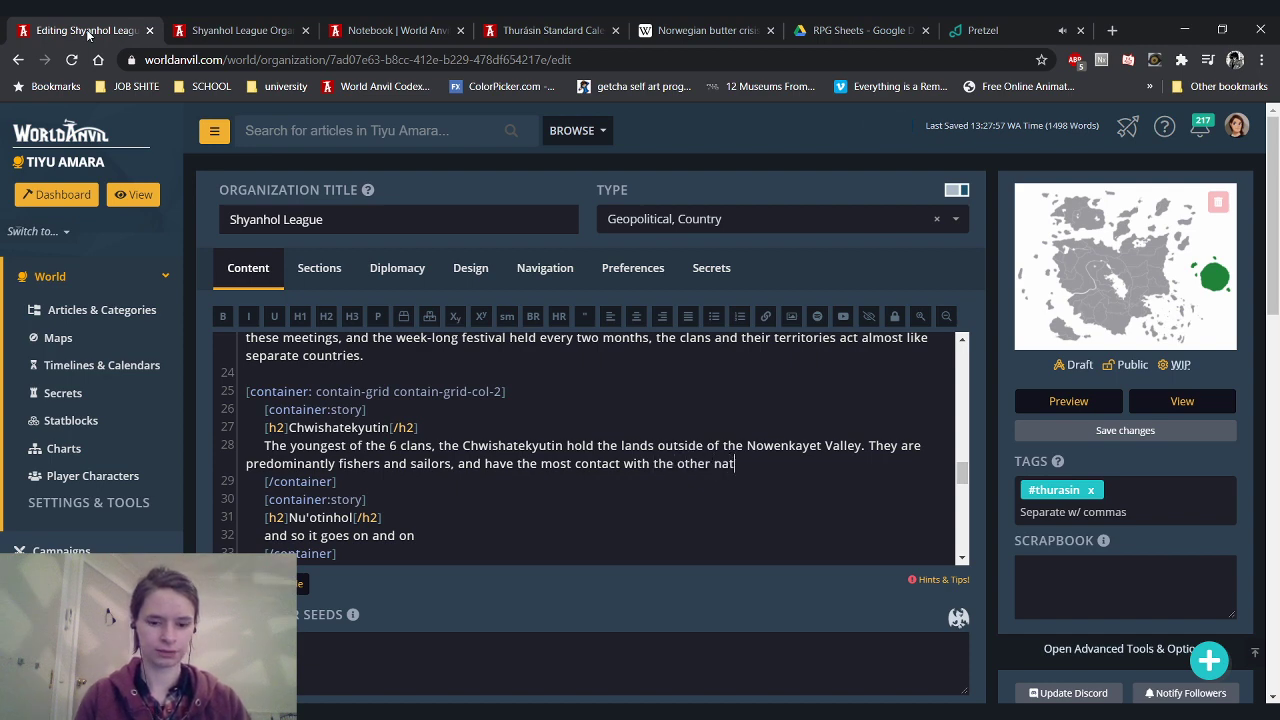
key(BackSpace)
key(BackSpace)
key(BackSpace)
key(BackSpace)
key(BackSpace)
text(peo)
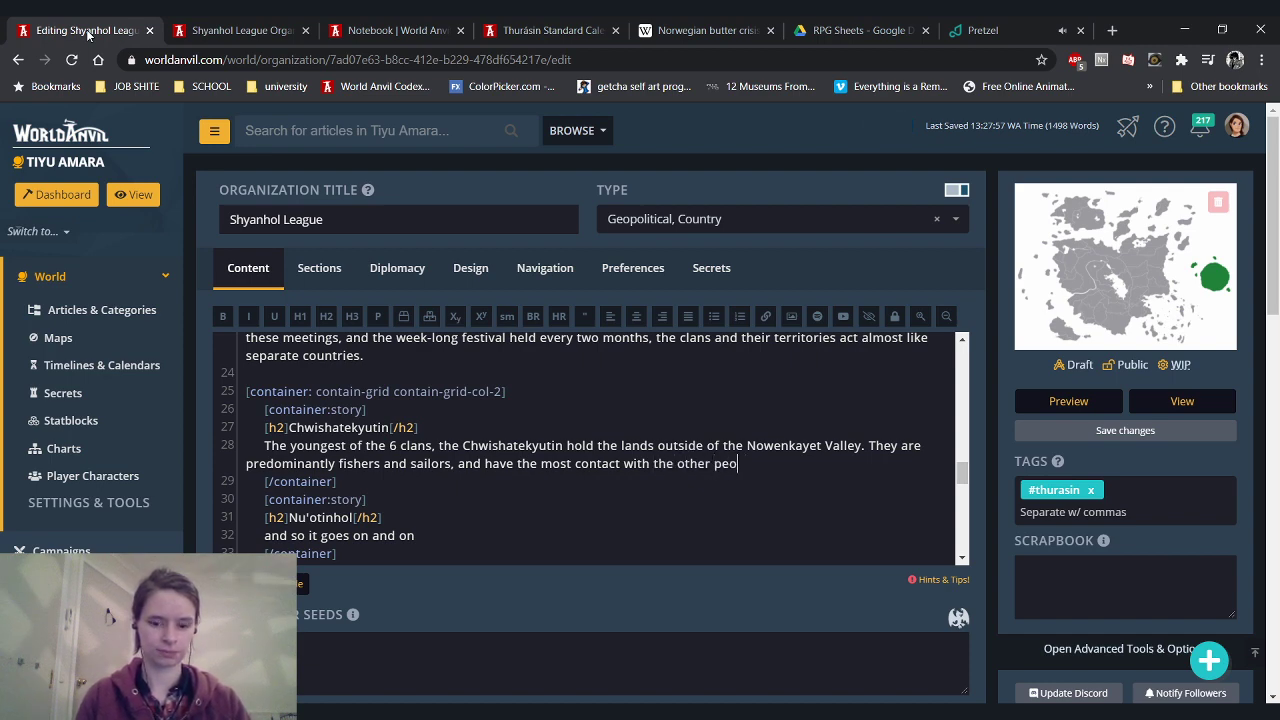
text(ples of Thur)
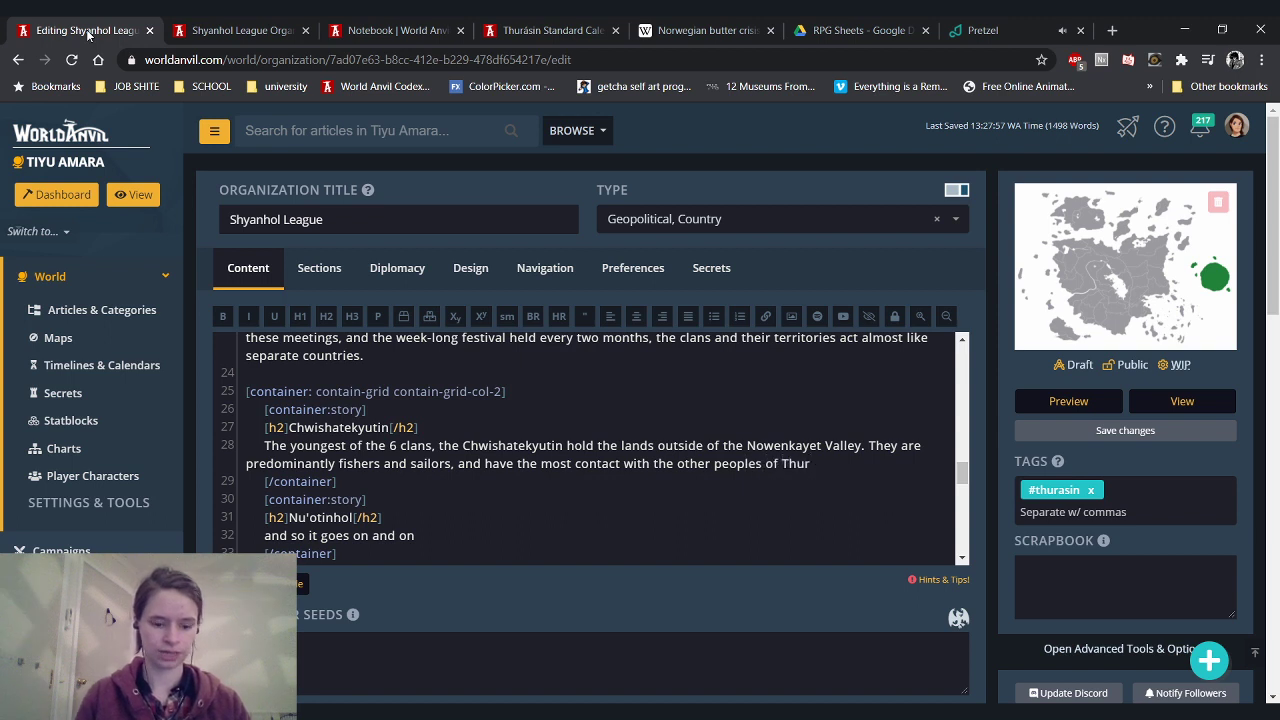
text(ásin.)
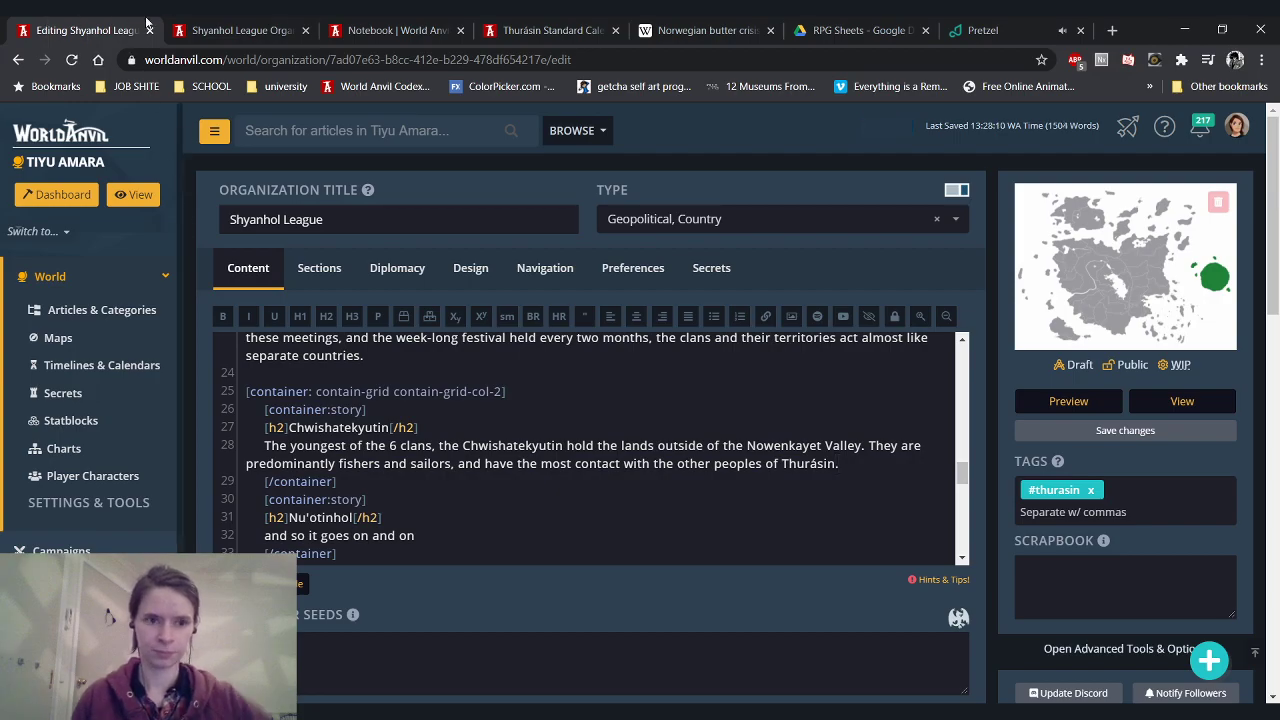
Reload the article preview to check the Chwishatekyutin description, and look over the same passage in the editor
key(ctrl+Tab)
click(71, 60)
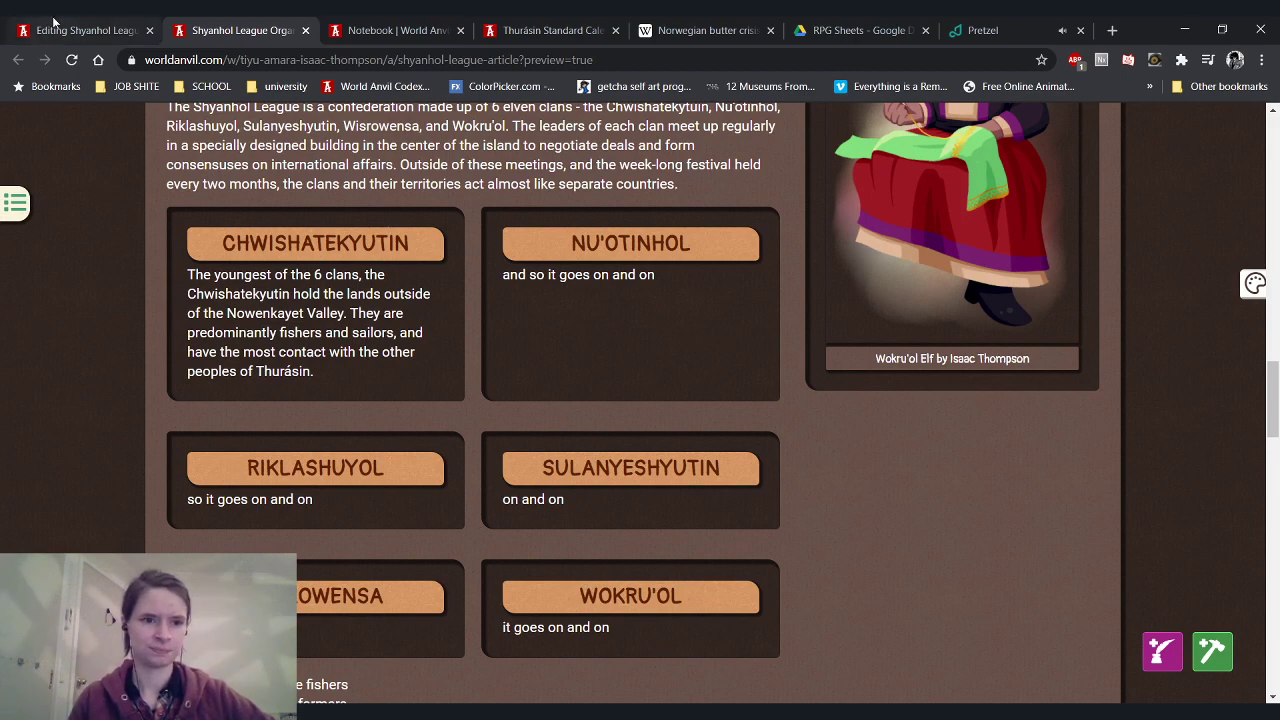
click(106, 29)
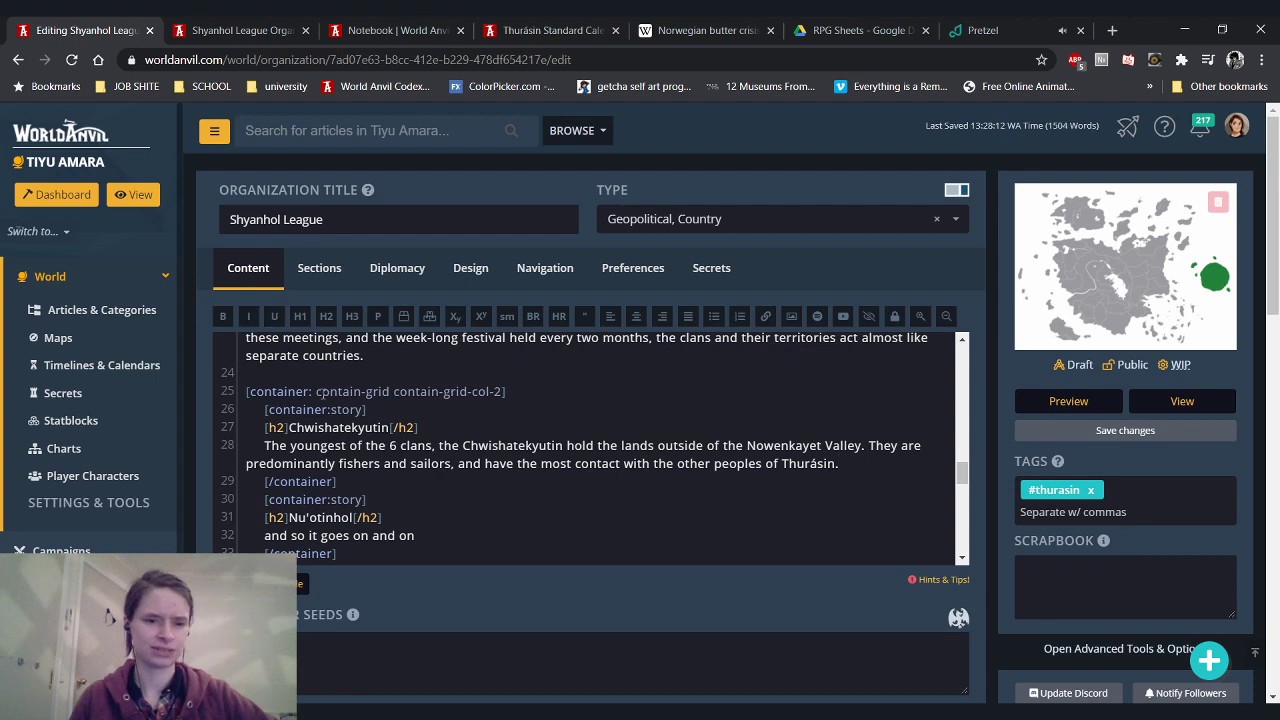
triple_click(256, 452)
click(268, 448)
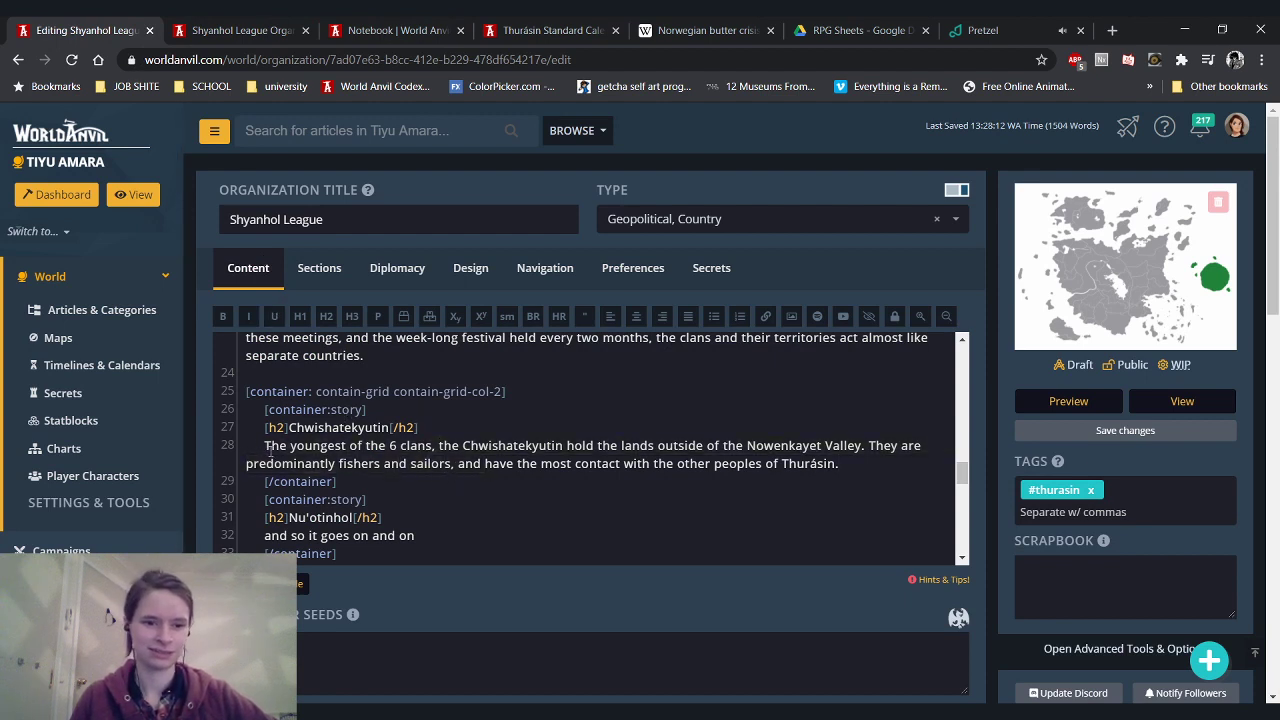
drag(265, 447, 840, 465)
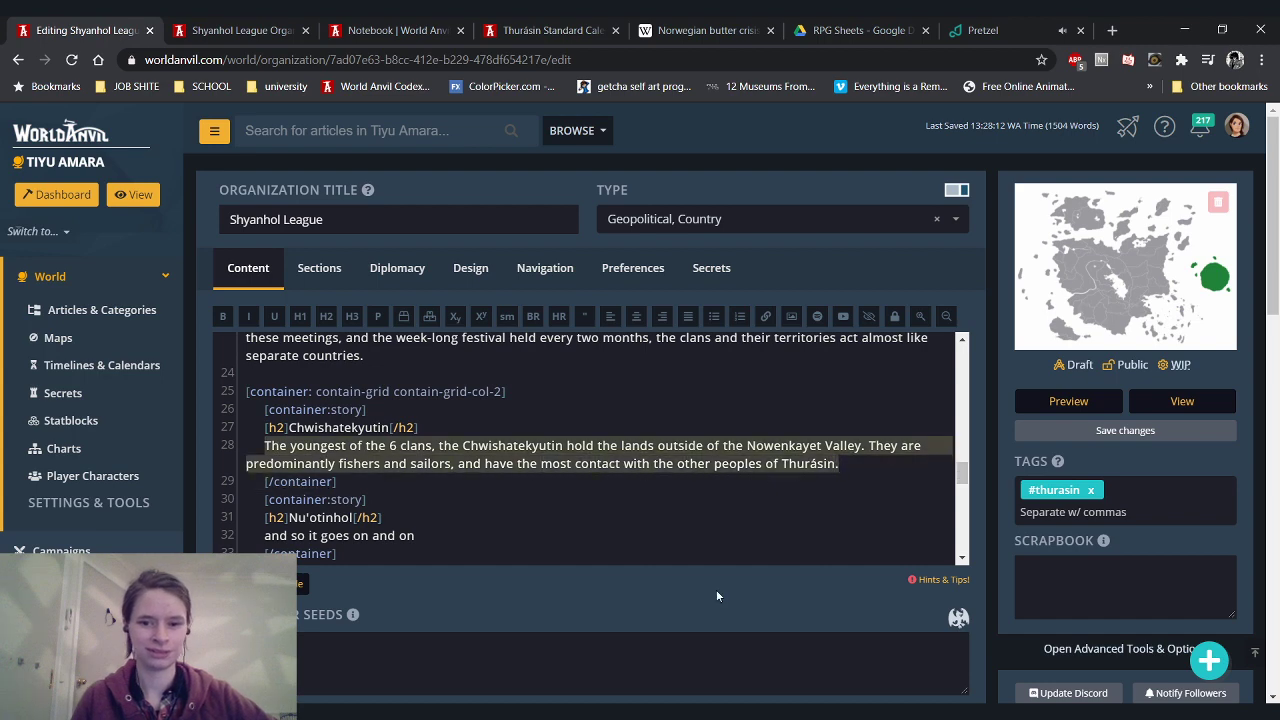
Delete the placeholder text "and so it goes on and on" from the Nu'otinhol block
scroll(700, 583, down, 1)
click(398, 428)
drag(427, 451, 265, 452)
key(BackSpace)
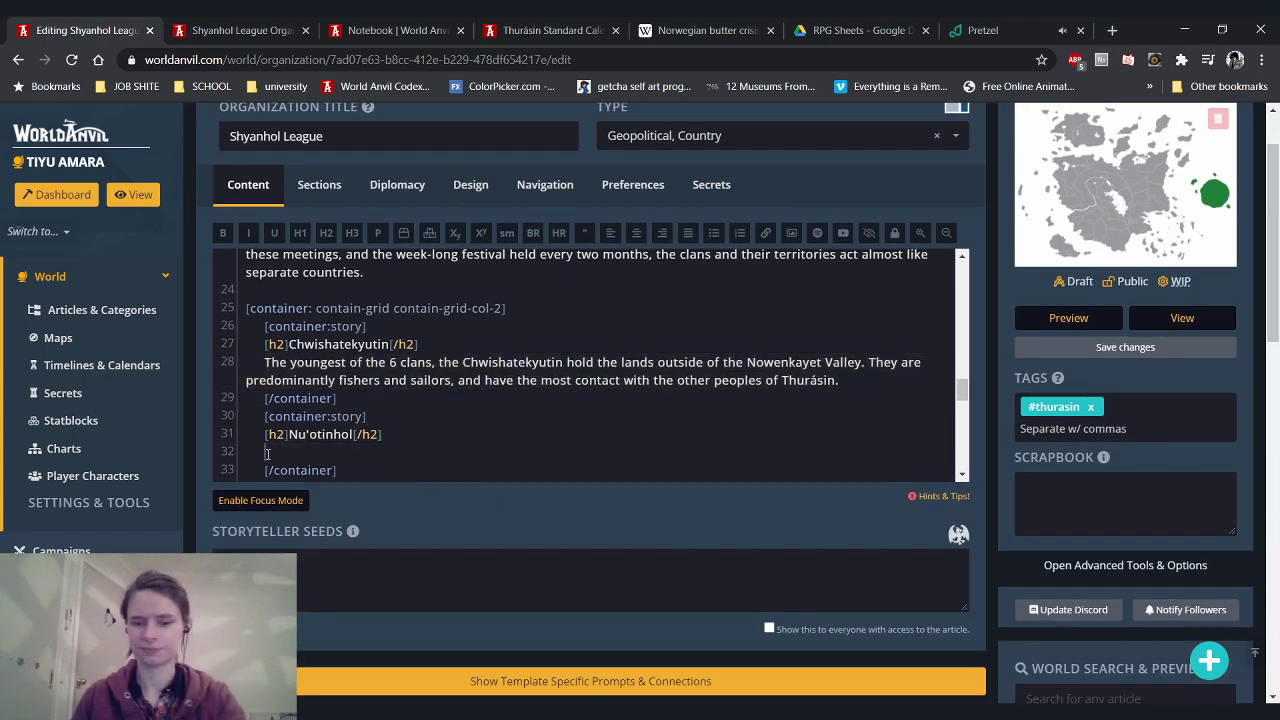
Check the clan occupations list and the draft clan notes below the clan blocks in the article preview
click(273, 22)
scroll(156, 263, down, 5)
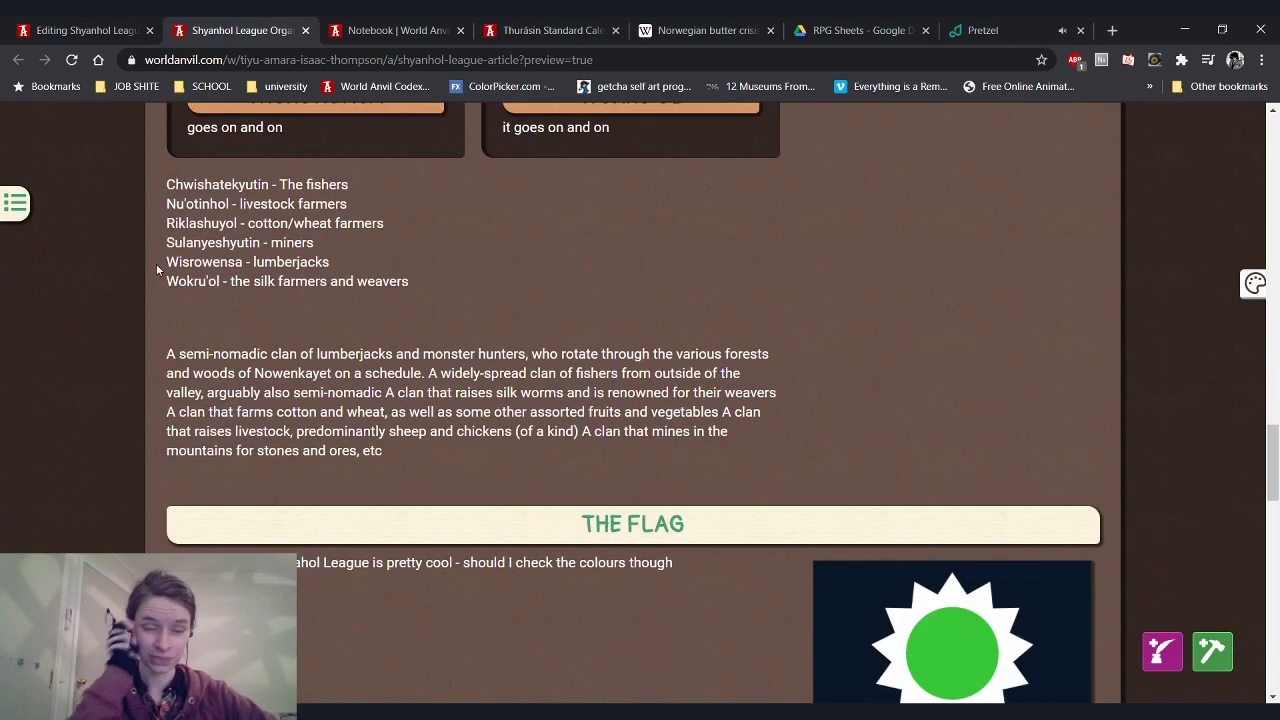
scroll(156, 263, up, 4)
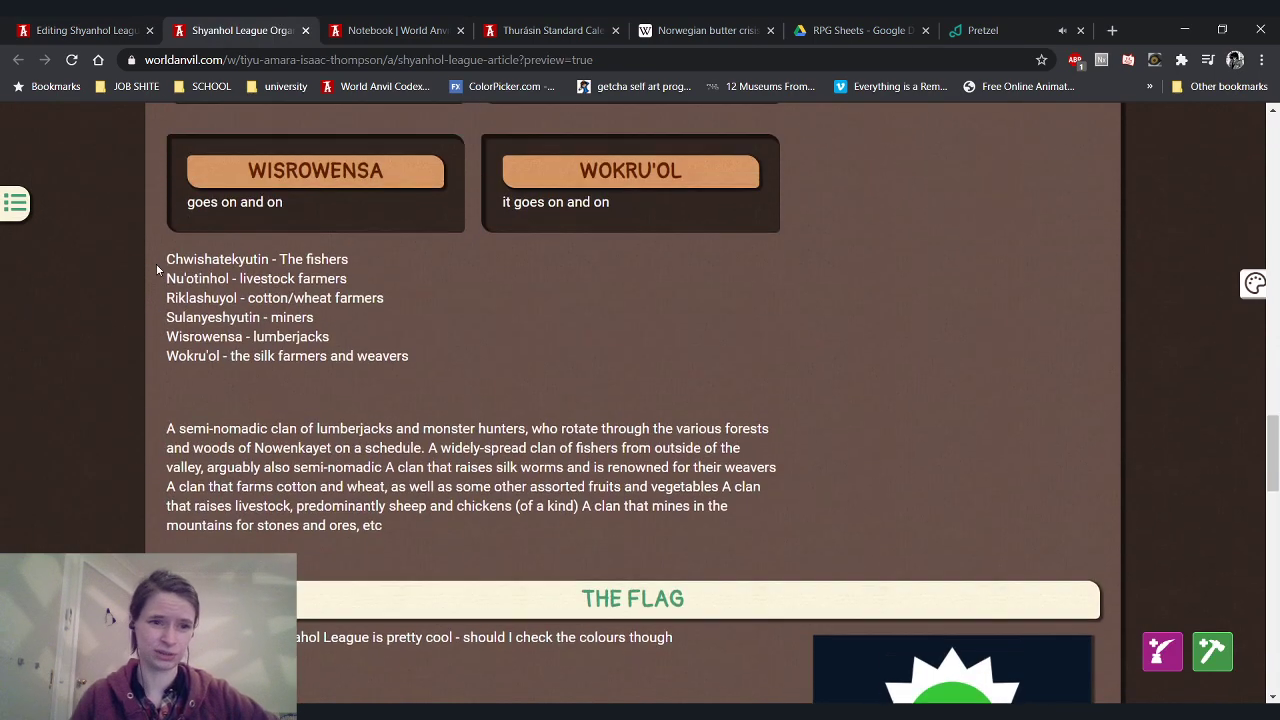
Begin the Nu'otinhol description in the article editor with "The Nu'otinhol are one of the"
click(85, 30)
text(The Nu'otinhol are found)
key(BackSpace)
key(BackSpace)
key(BackSpace)
key(BackSpace)
key(BackSpace)
text(one of the)
Reread the article preview's History section for the background of the primary clans and the Chwishatekyutin
scroll(444, 430, up, 8)
scroll(447, 426, up, 5)
key(ctrl+Tab)
scroll(193, 381, up, 10)
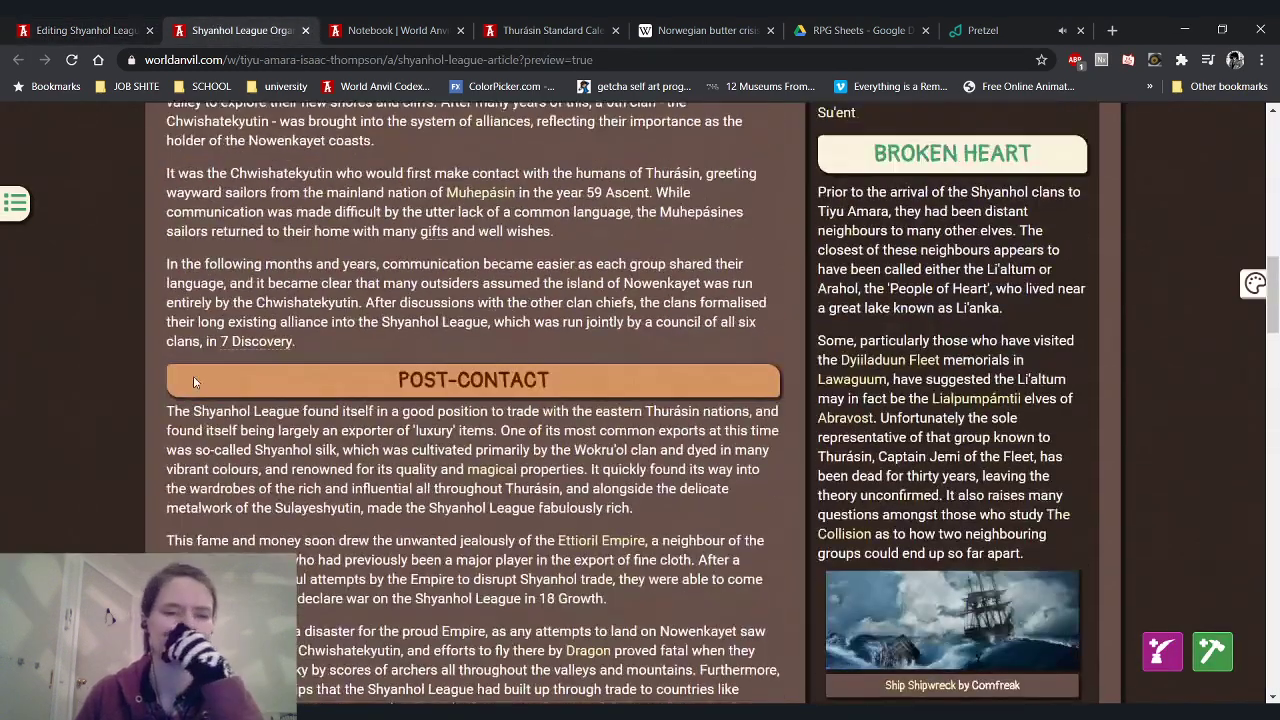
scroll(193, 376, up, 1)
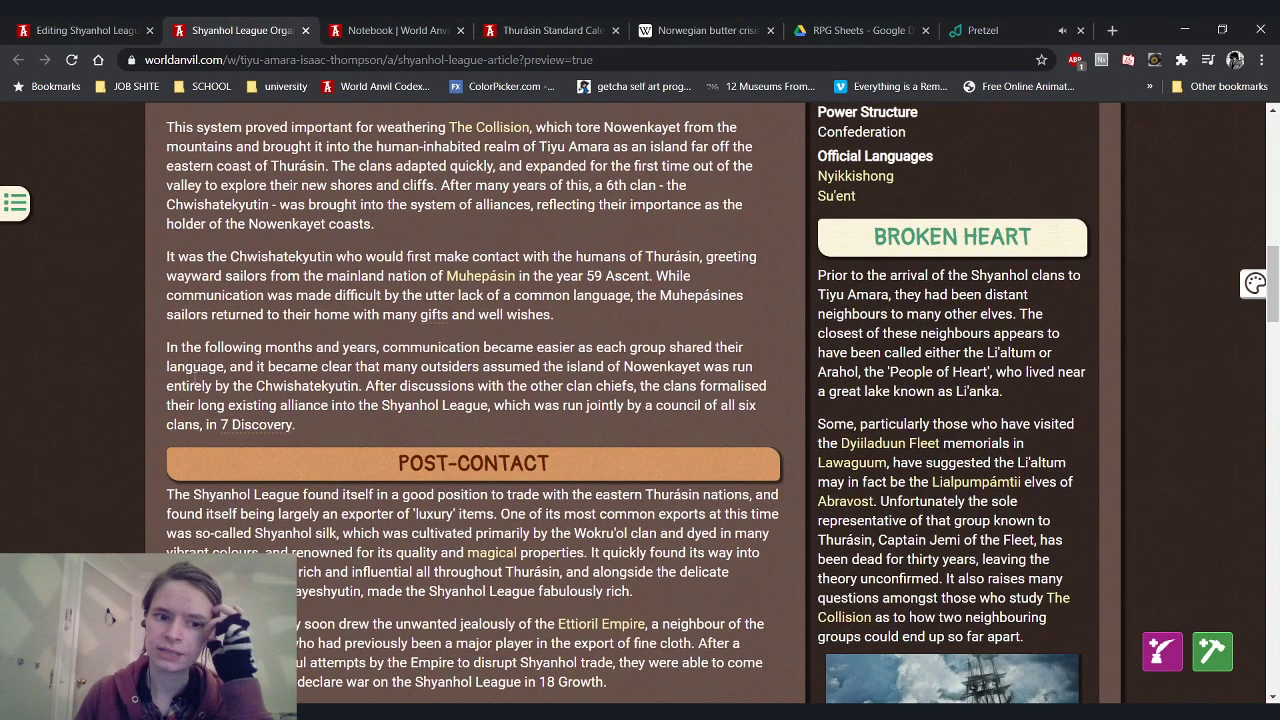
scroll(194, 377, up, 1)
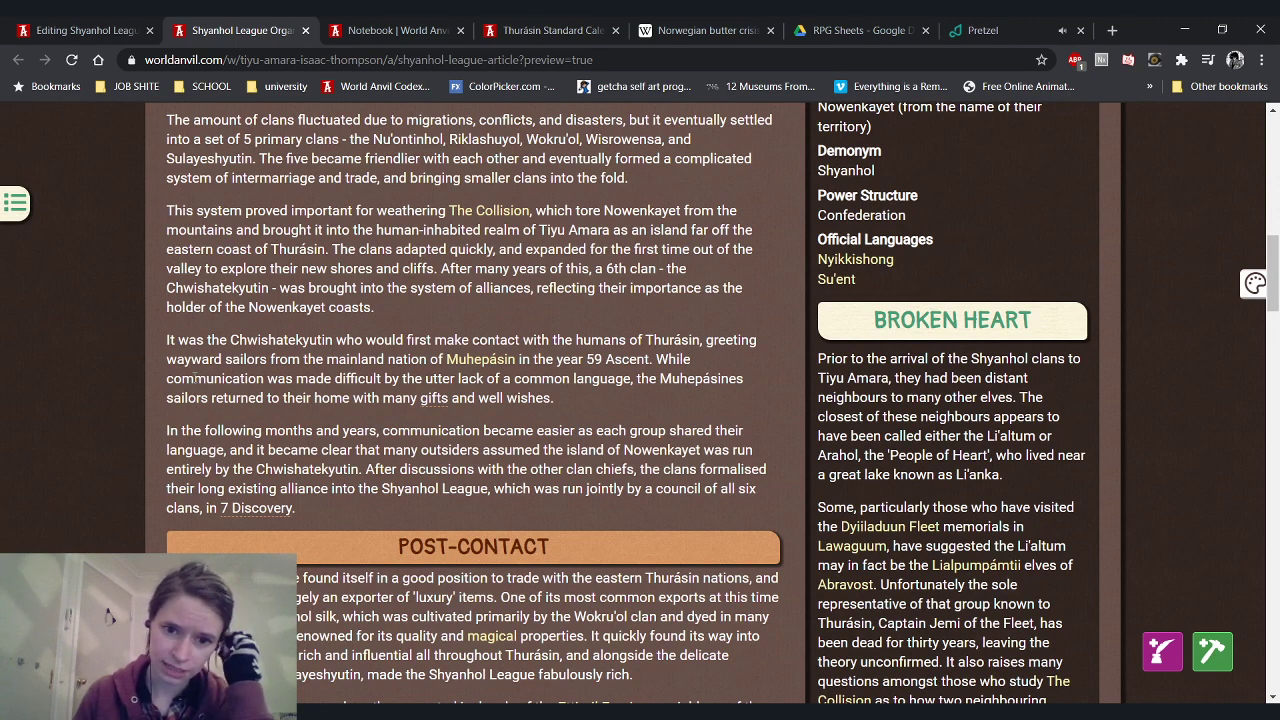
Trim the opening of the Nu'otinhol description in the article editor to "The Nu'otinhol are one"
click(85, 30)
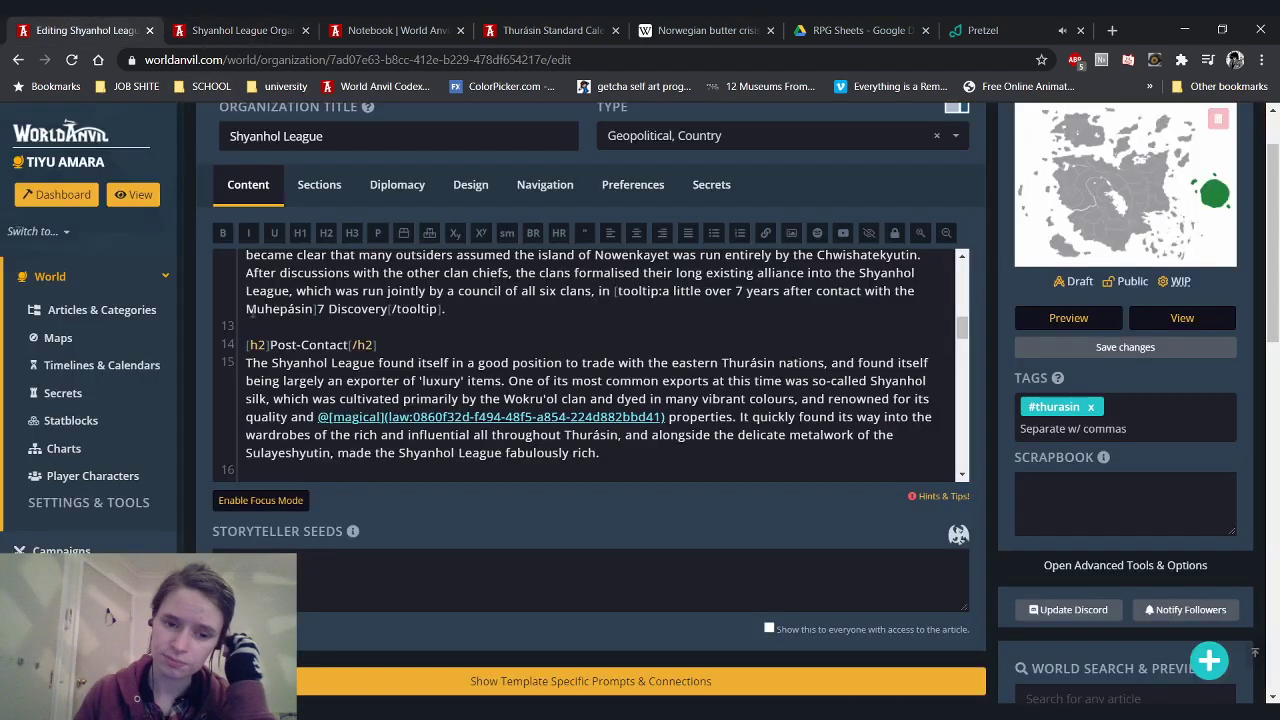
scroll(360, 413, down, 1)
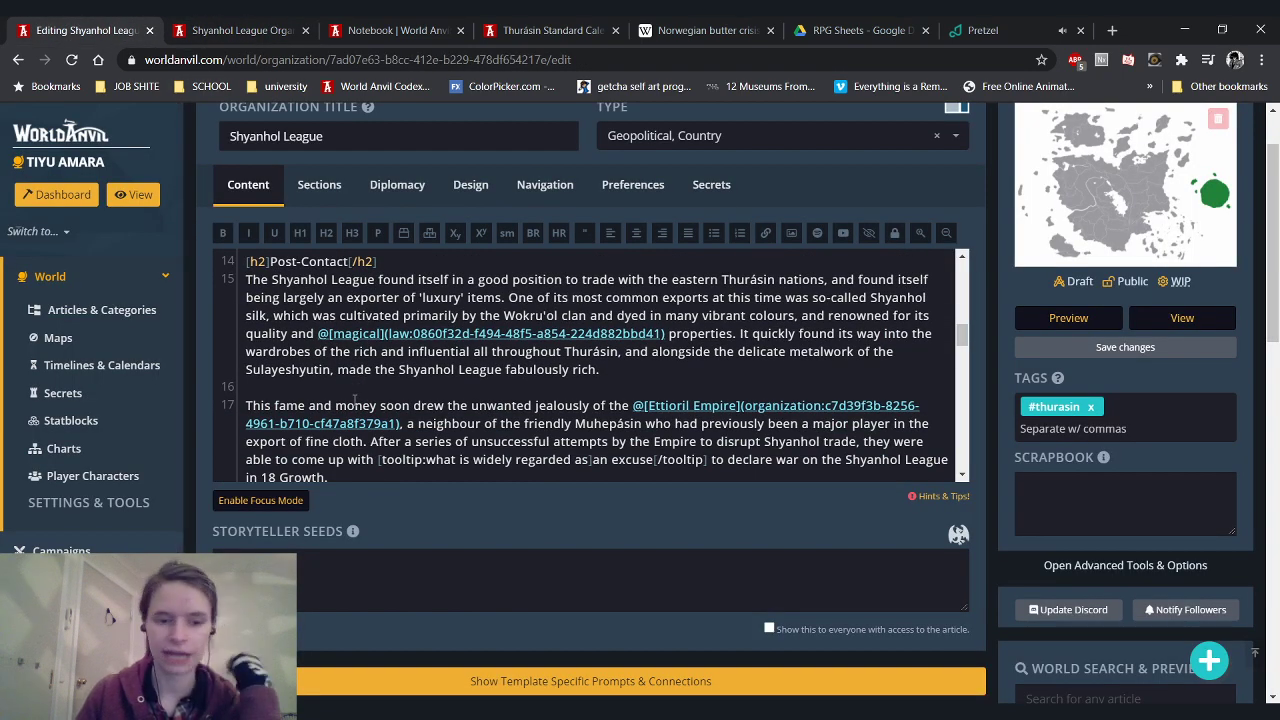
scroll(355, 400, up, 1)
scroll(355, 402, down, 5)
scroll(355, 403, down, 1)
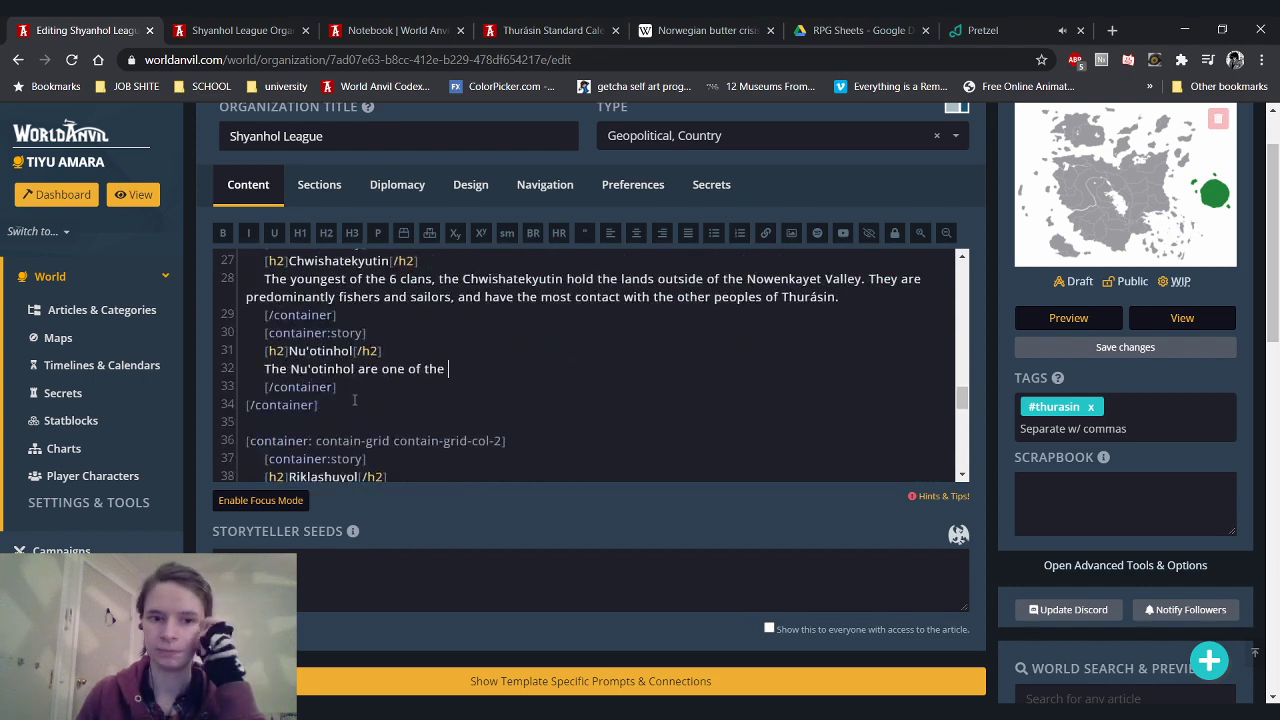
key(BackSpace)
key(BackSpace)
key(BackSpace)
key(BackSpace)
key(BackSpace)
key(BackSpace)
key(BackSpace)
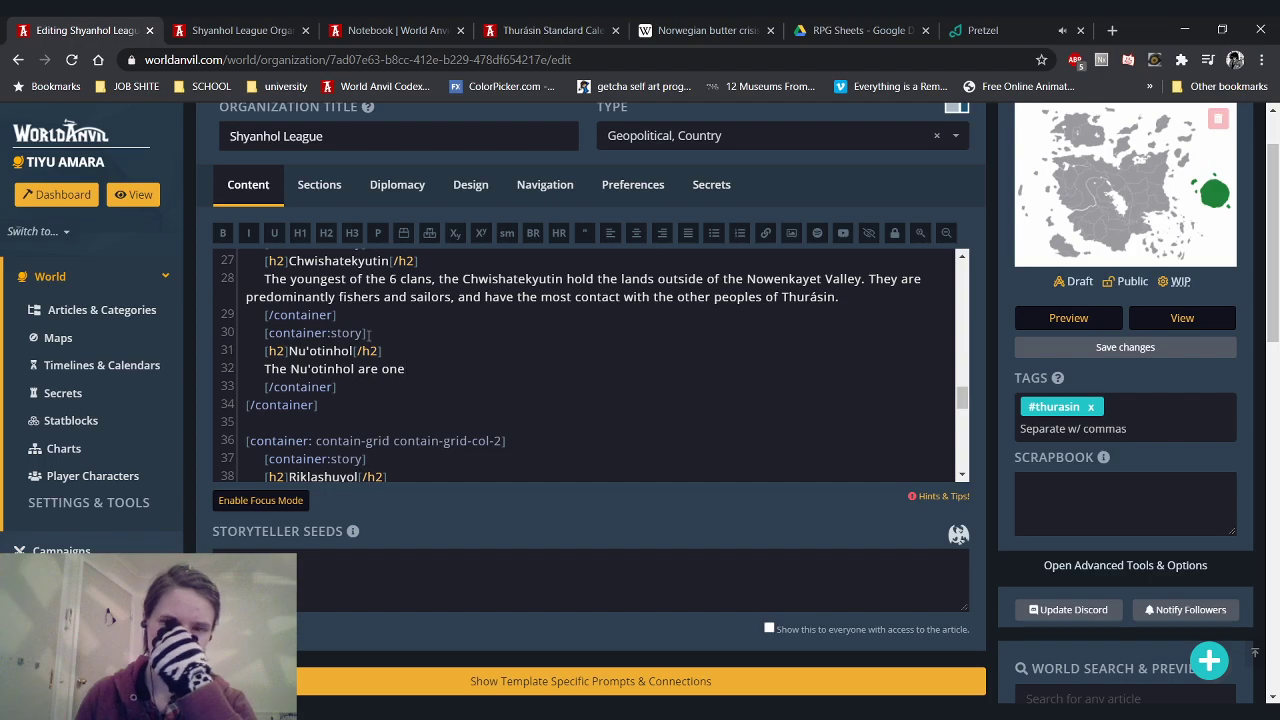
Look over the Structure section and the six clan blocks in the article preview
click(241, 33)
scroll(313, 327, down, 10)
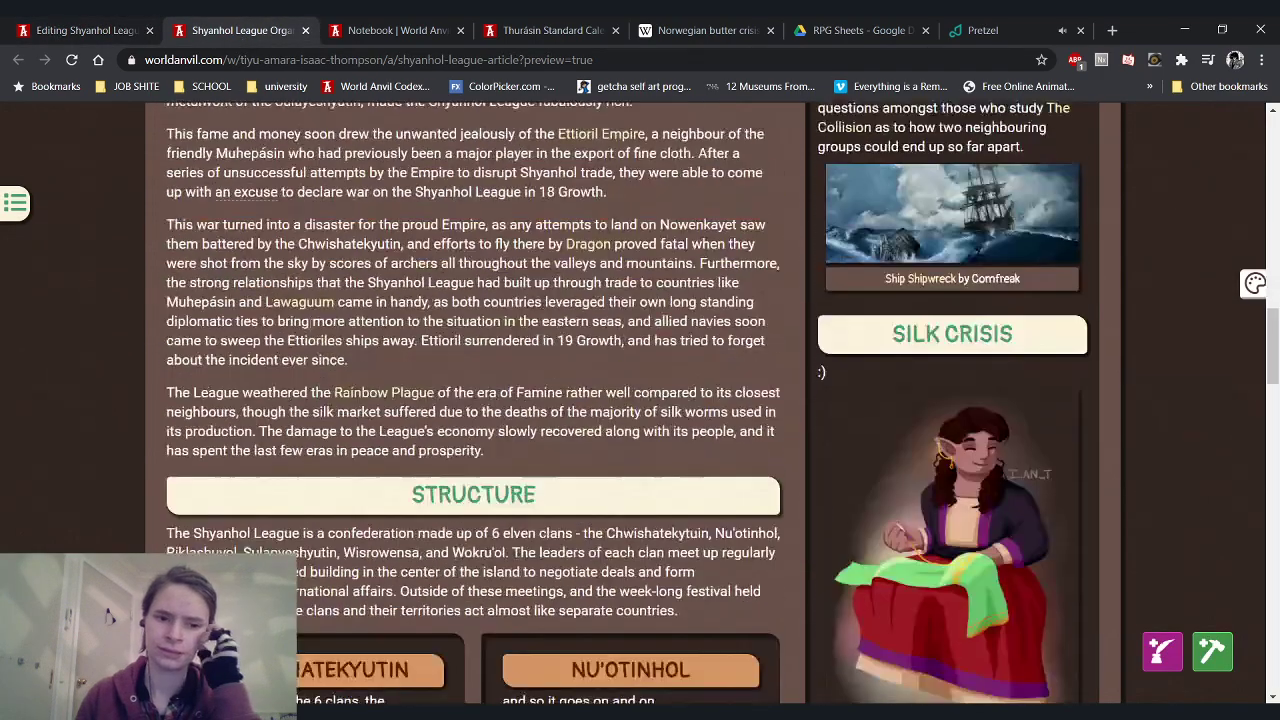
scroll(276, 348, down, 2)
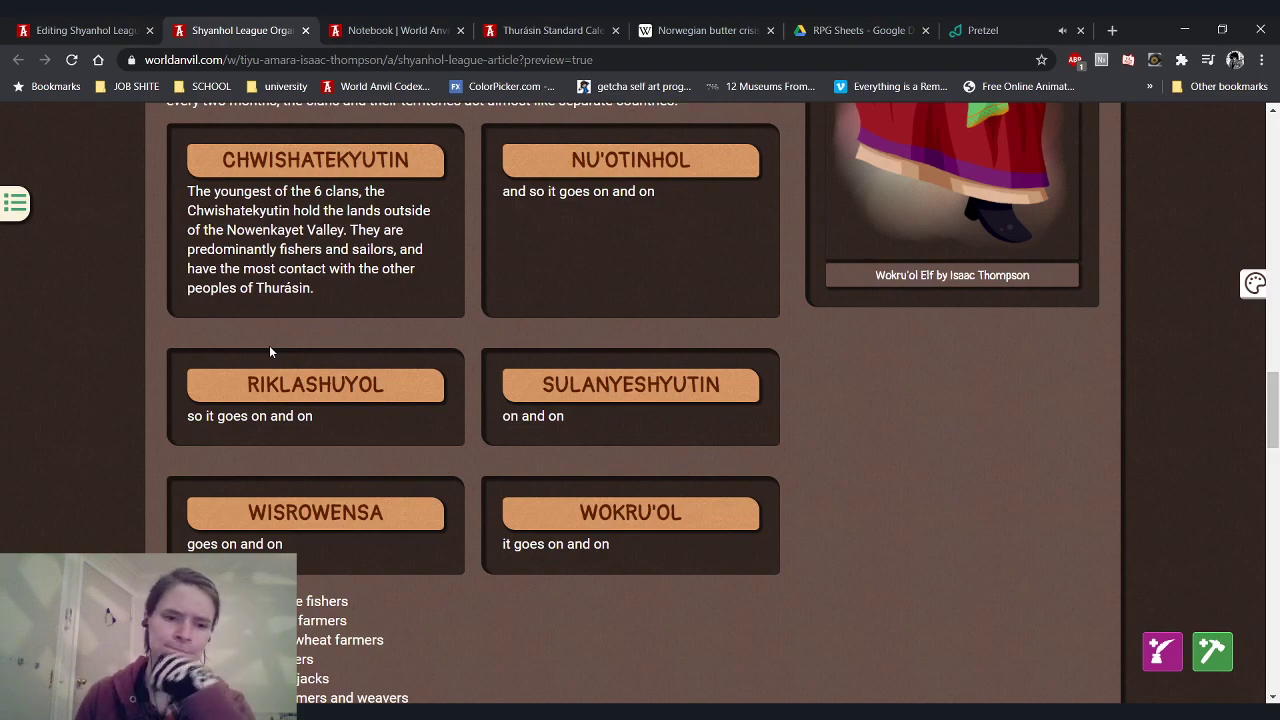
Reread the article preview's History section on the elves' migration to Nowenkayet and the five primary clans
scroll(120, 375, up, 10)
scroll(113, 386, up, 5)
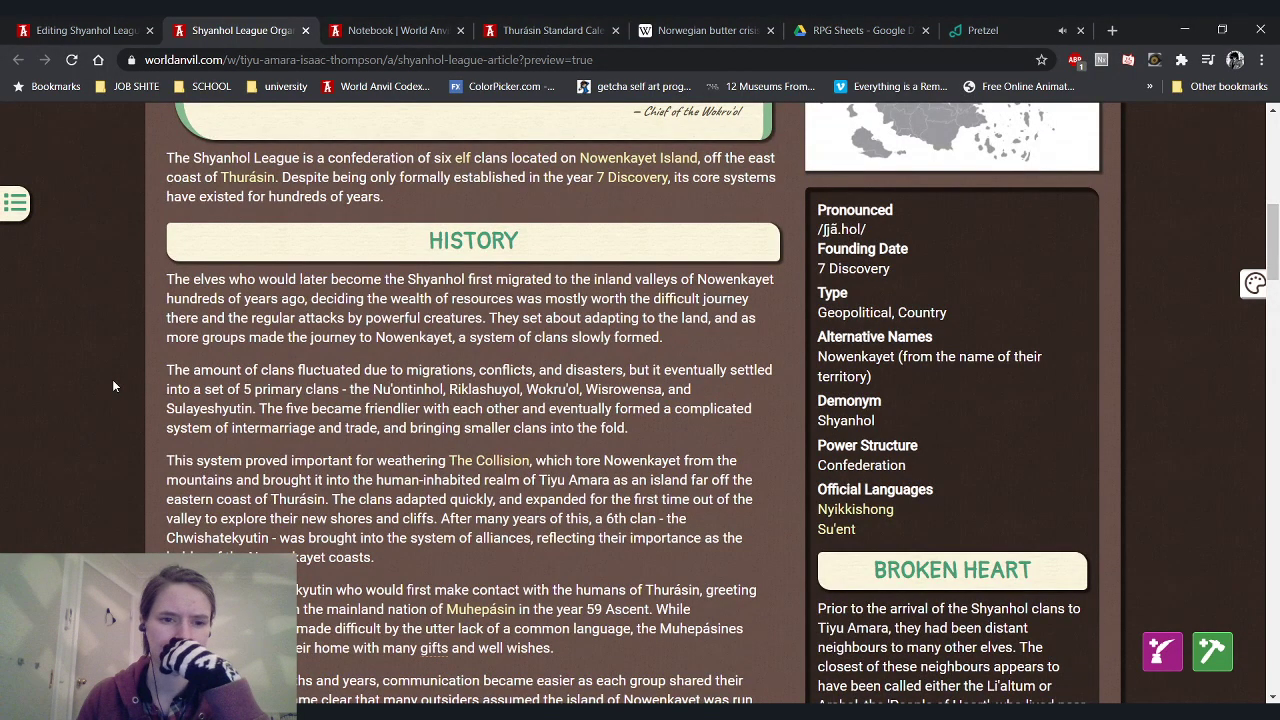
drag(464, 298, 613, 337)
click(571, 377)
scroll(571, 377, down, 1)
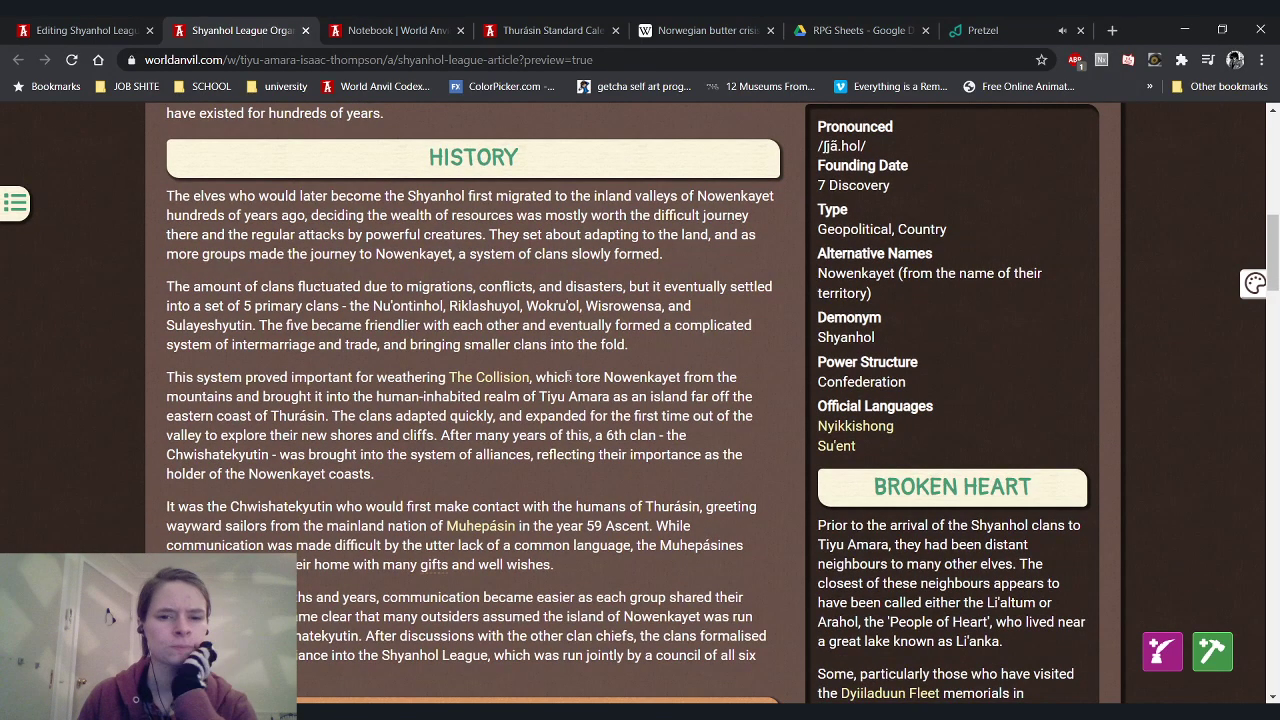
drag(341, 306, 280, 326)
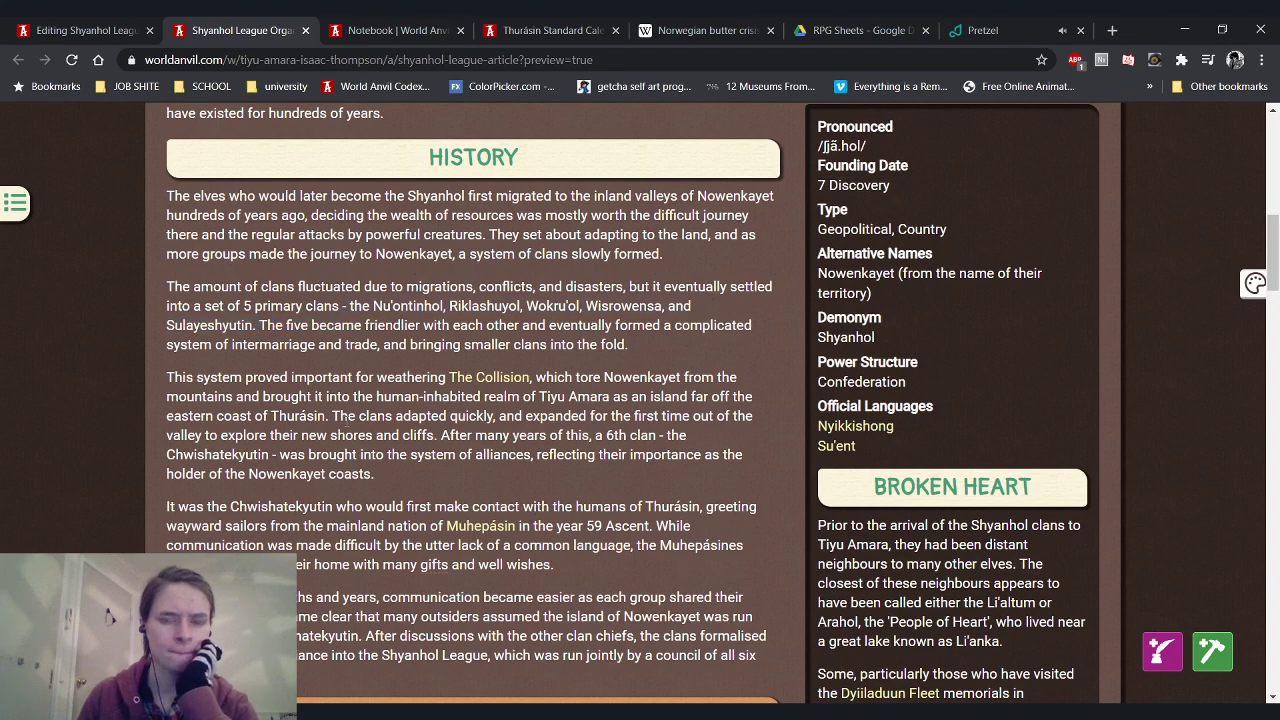
scroll(336, 415, down, 10)
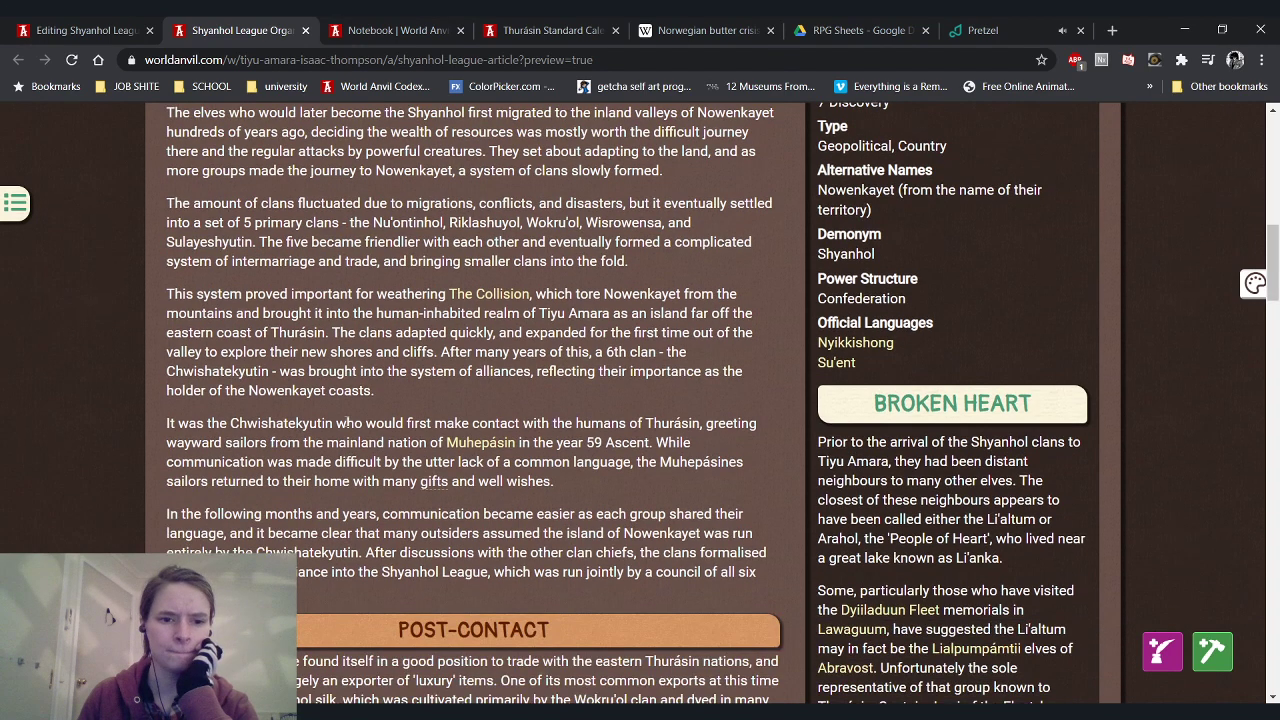
Look over the six clan blocks in the article preview, comparing the written Chwishatekyutin text with the remaining placeholders
scroll(342, 415, down, 3)
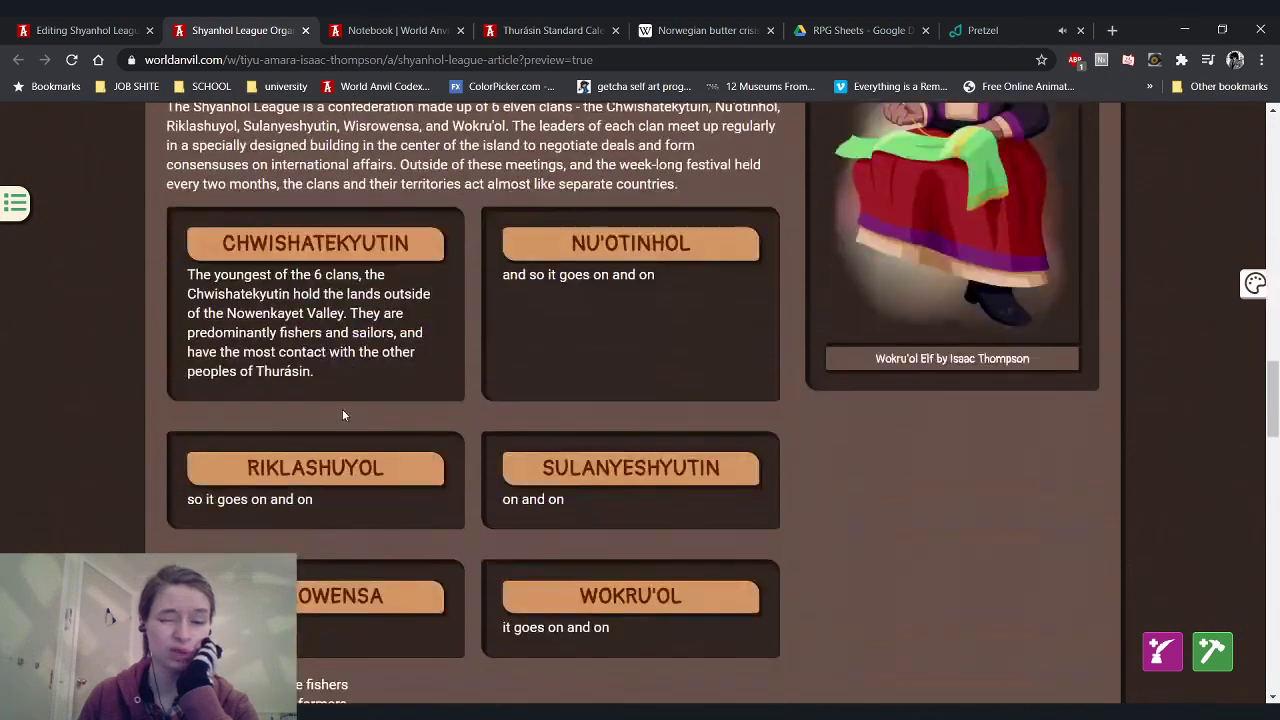
scroll(411, 518, down, 1)
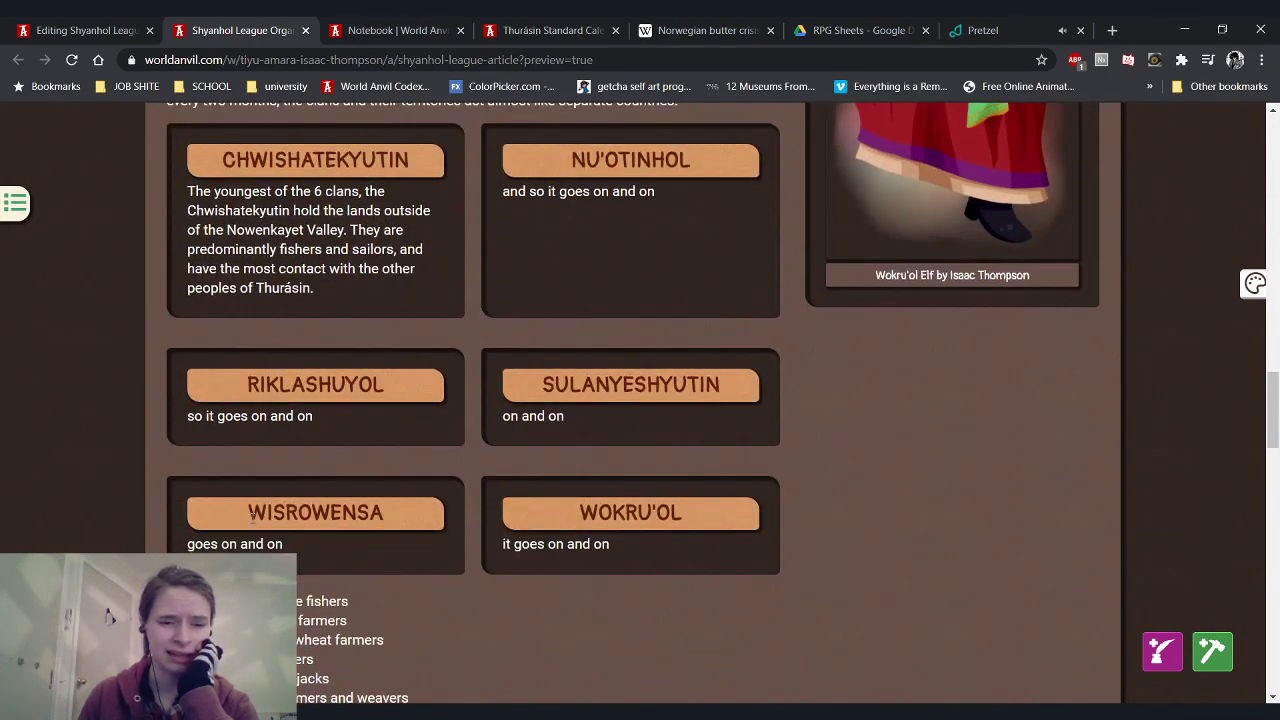
drag(246, 513, 334, 549)
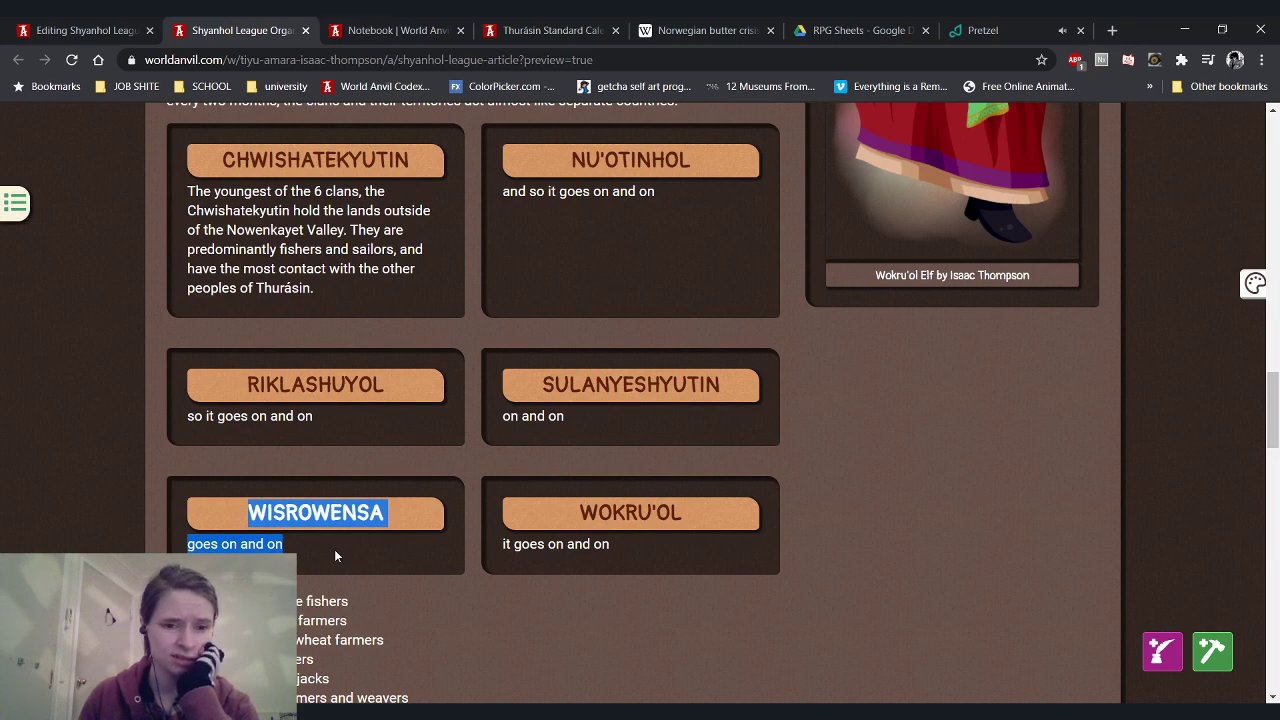
scroll(386, 559, up, 2)
scroll(392, 562, down, 2)
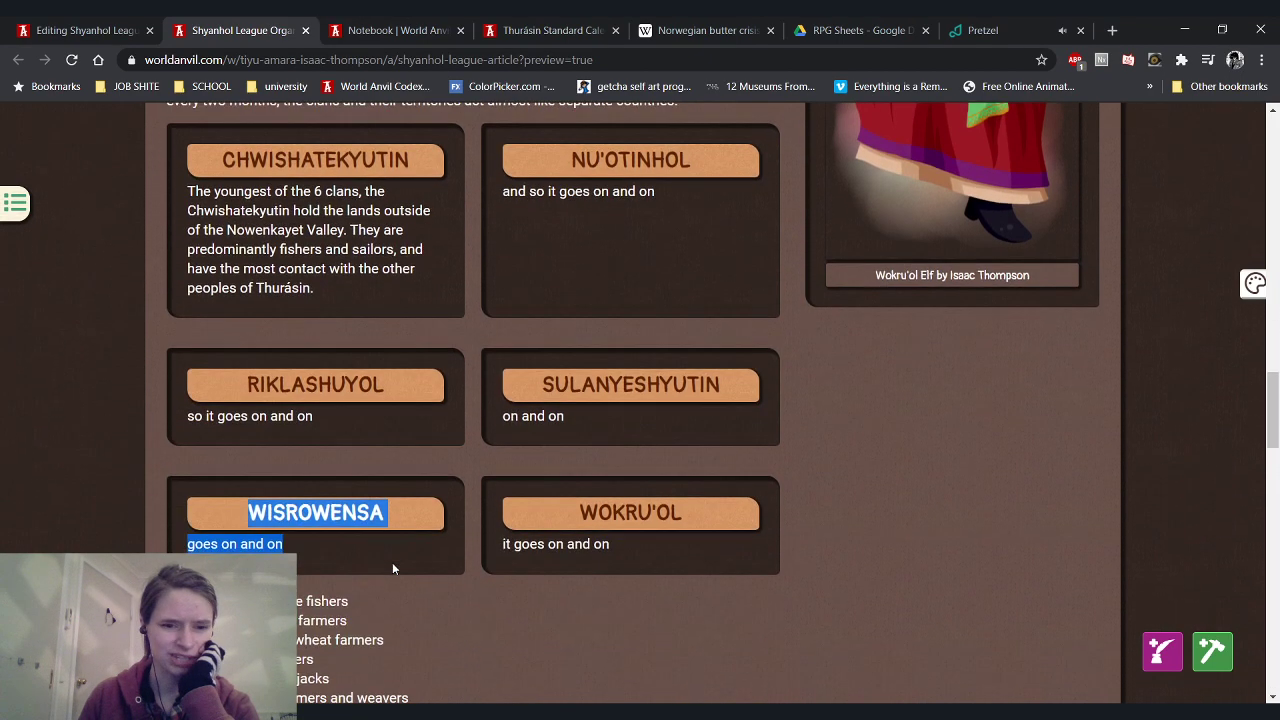
drag(350, 556, 249, 512)
click(337, 545)
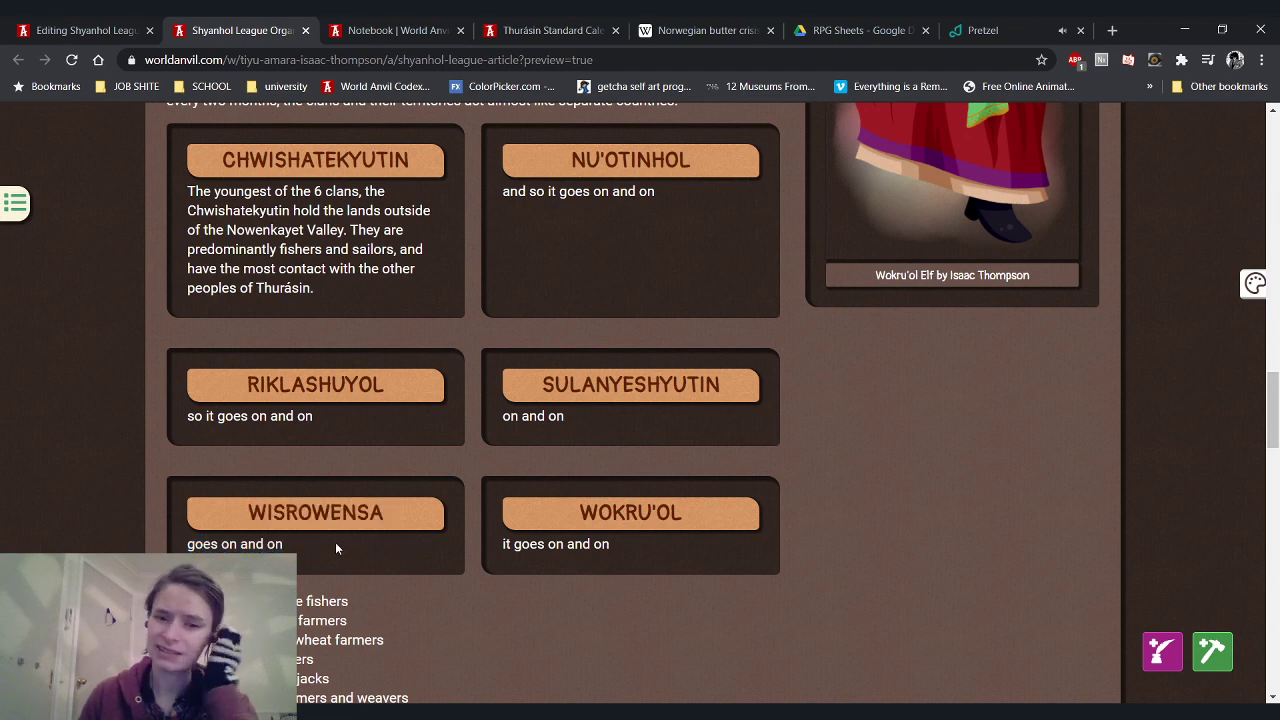
drag(340, 296, 265, 230)
click(432, 520)
drag(311, 415, 584, 402)
click(601, 254)
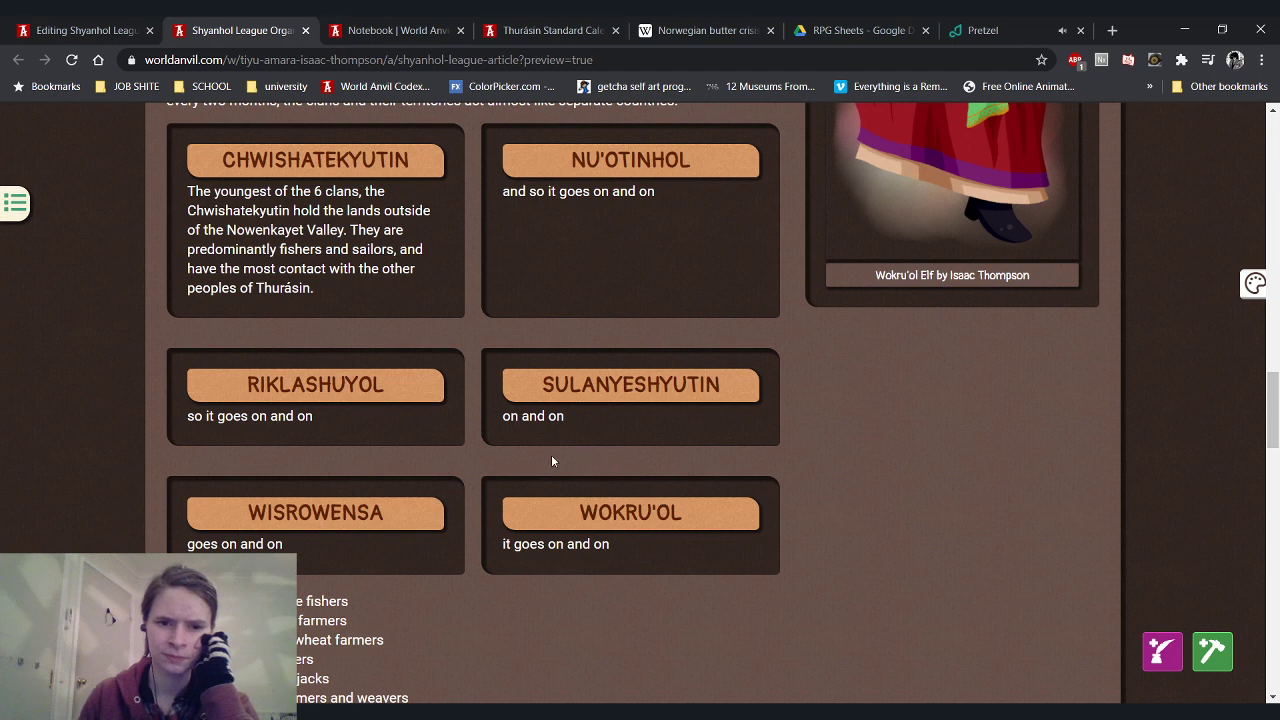
drag(501, 545, 558, 499)
click(684, 527)
click(558, 499)
drag(384, 394, 238, 392)
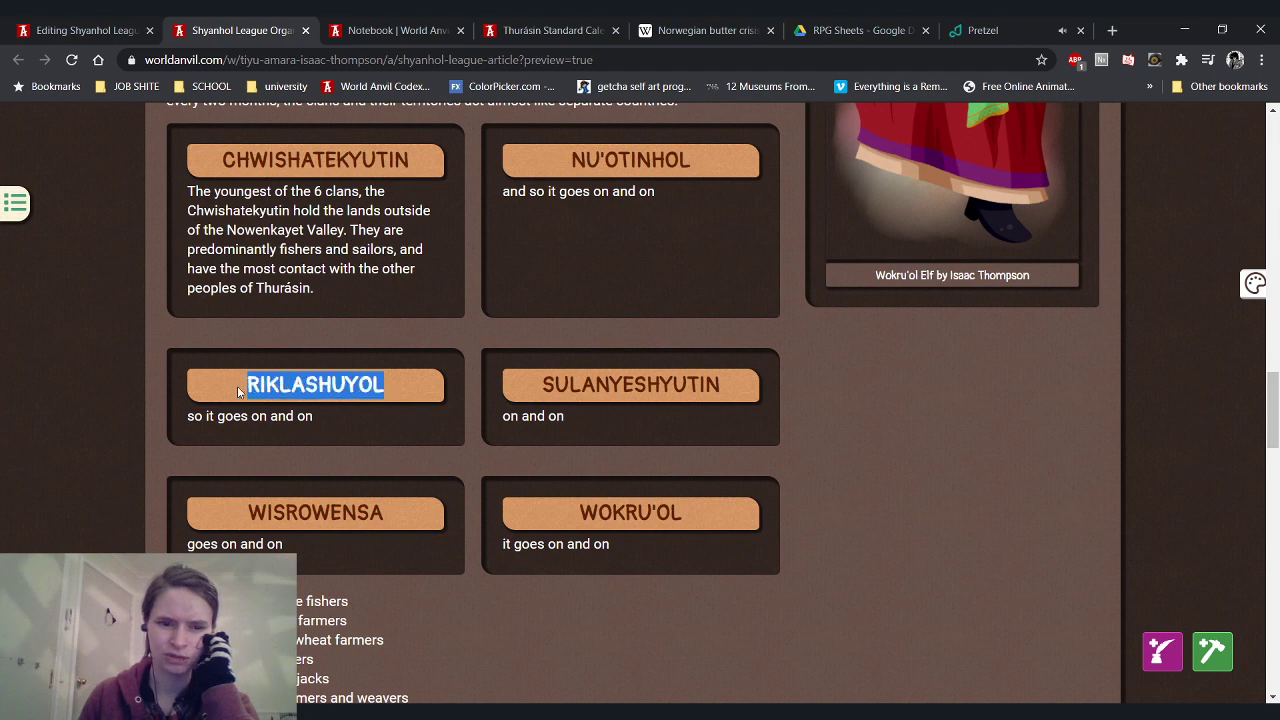
Check the clan blocks against the list of clan occupations below them in the article preview
scroll(248, 434, down, 1)
drag(540, 303, 806, 299)
click(714, 324)
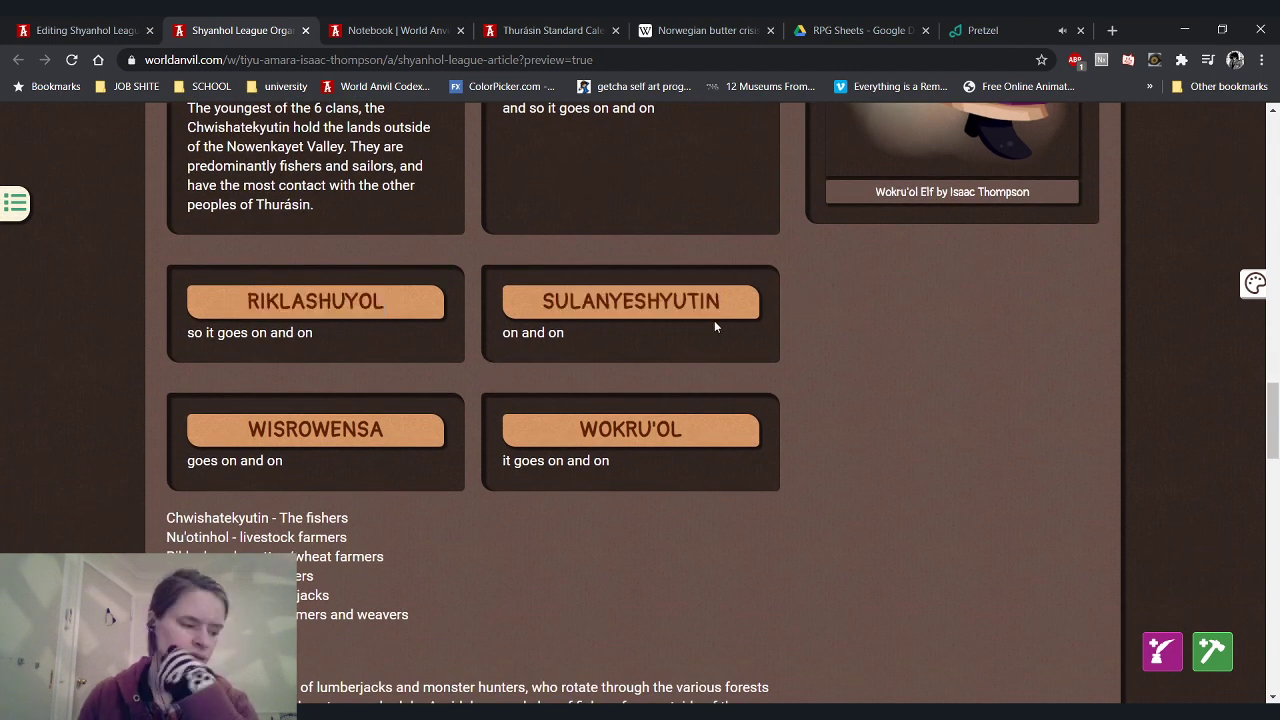
scroll(714, 326, up, 2)
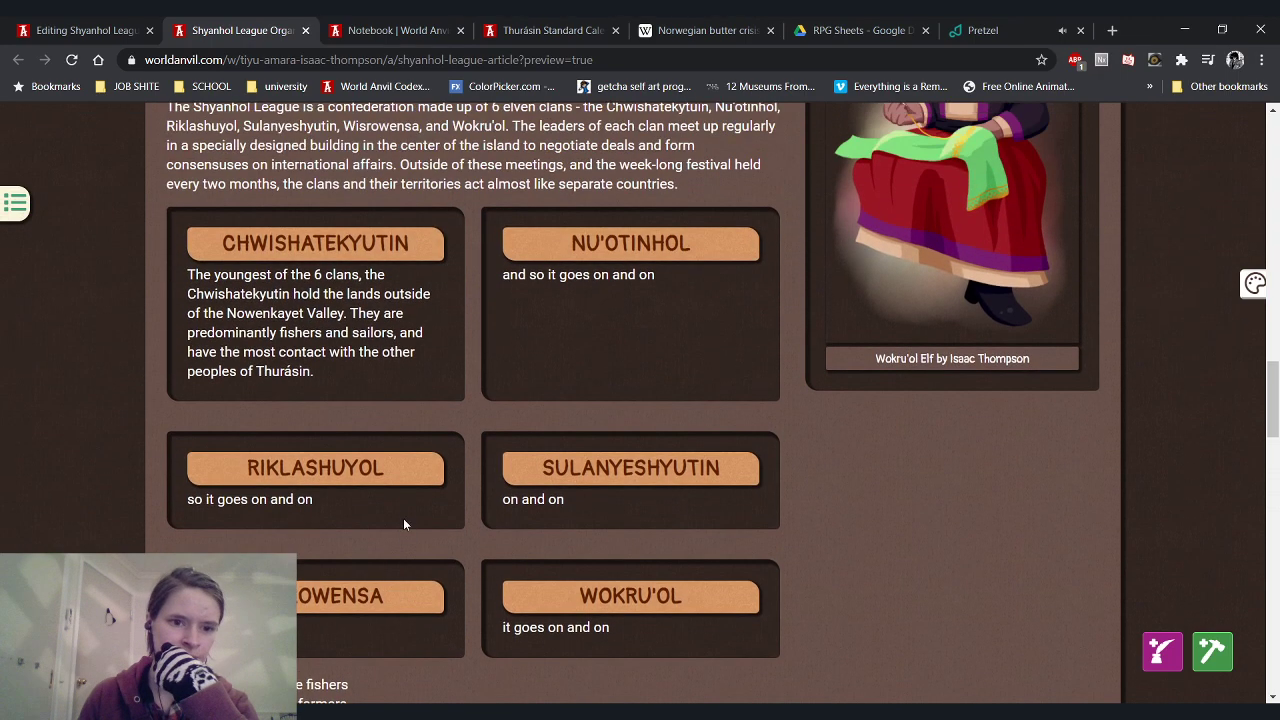
scroll(392, 470, down, 1)
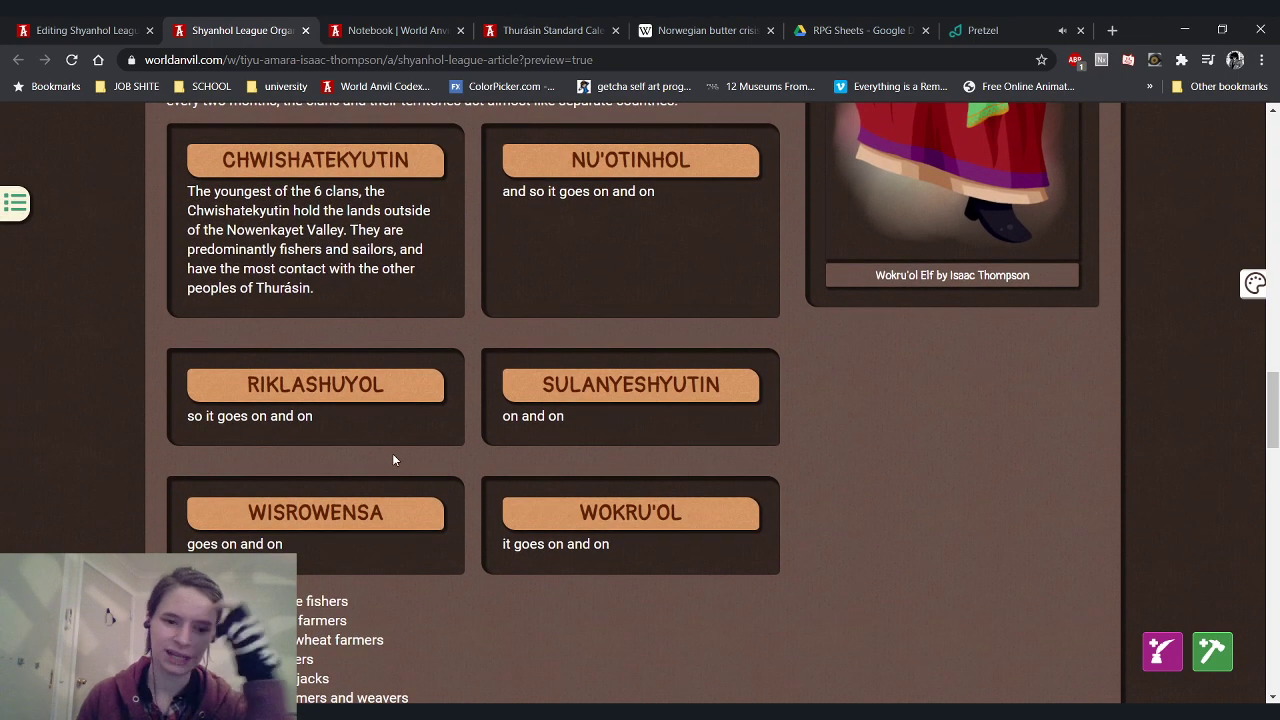
double_click(525, 186)
click(669, 206)
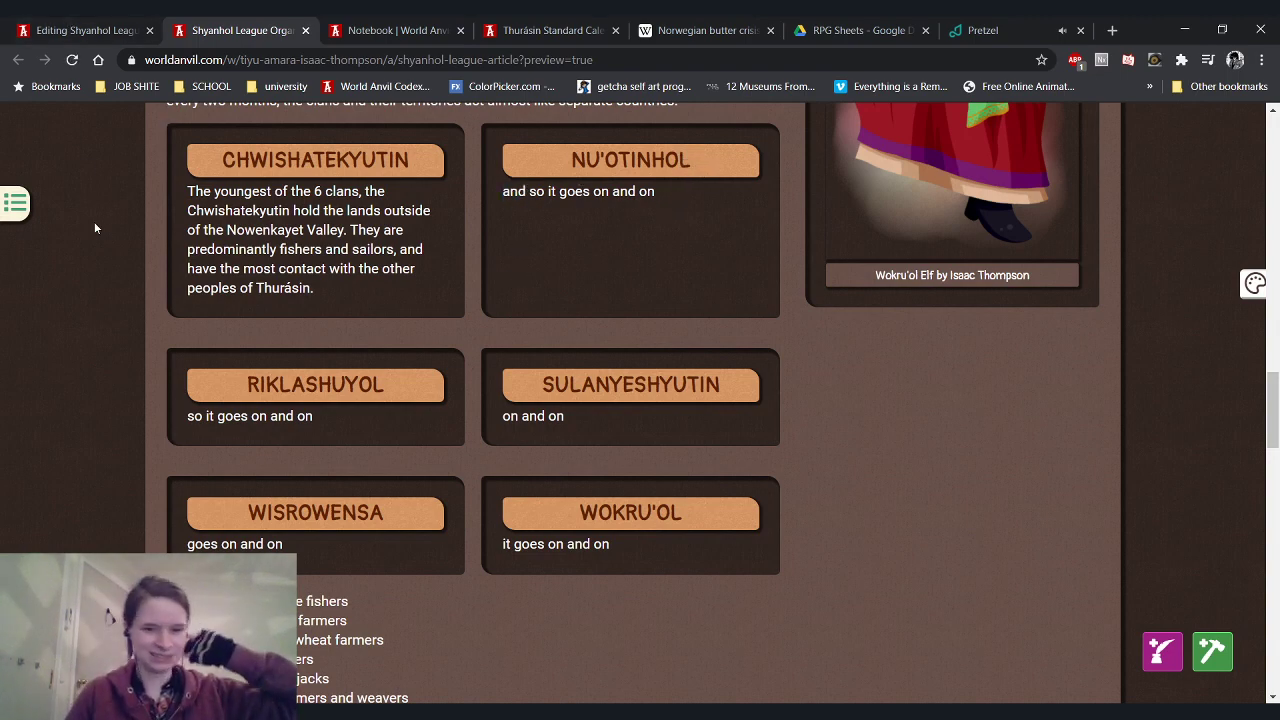
scroll(95, 228, down, 2)
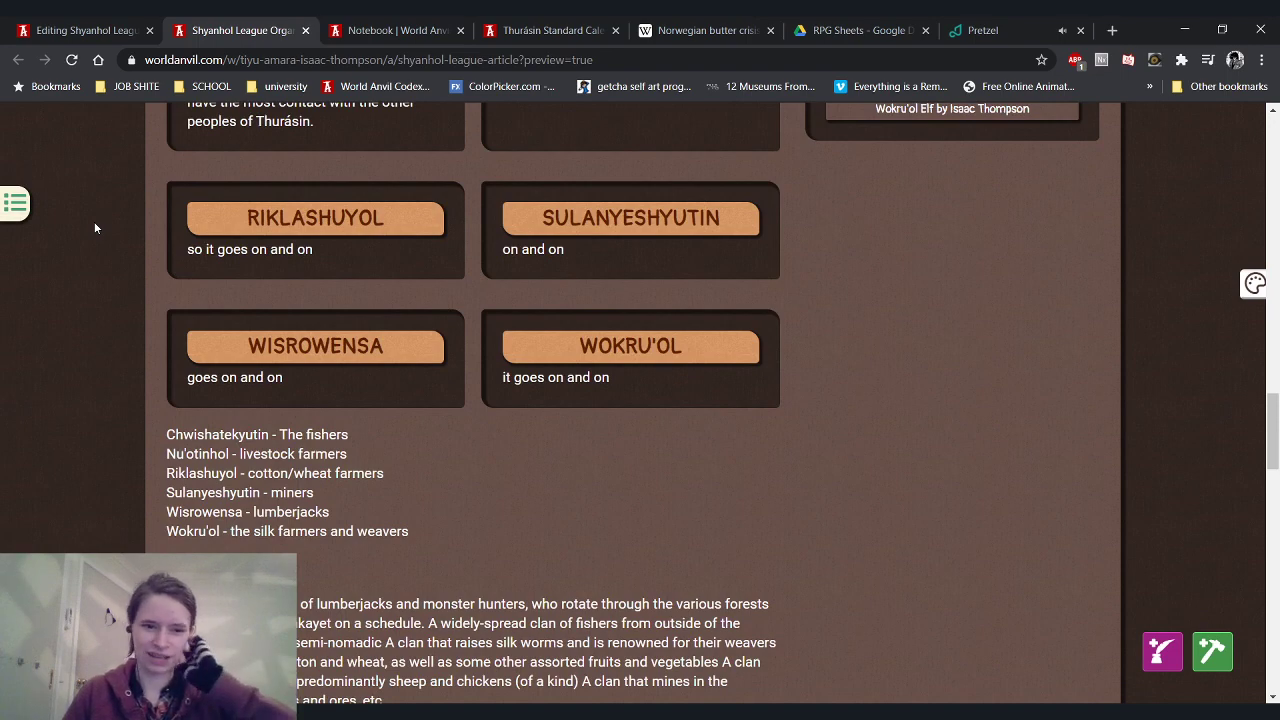
scroll(136, 256, up, 3)
drag(572, 243, 710, 286)
Rewrite the Nu'otinhol description in the article editor as "The Nu'otinhol are possibly the oldest of the 6 clans, and hold territory in the"
click(85, 30)
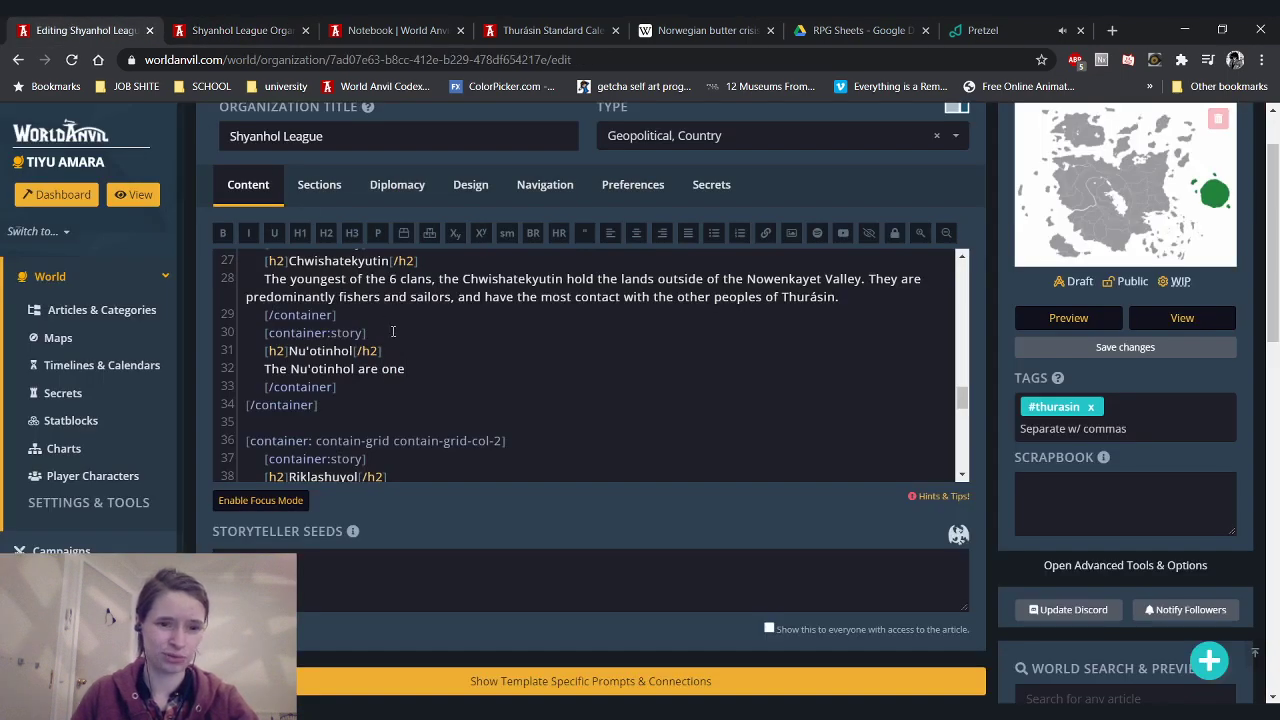
key(BackSpace)
key(BackSpace)
key(BackSpace)
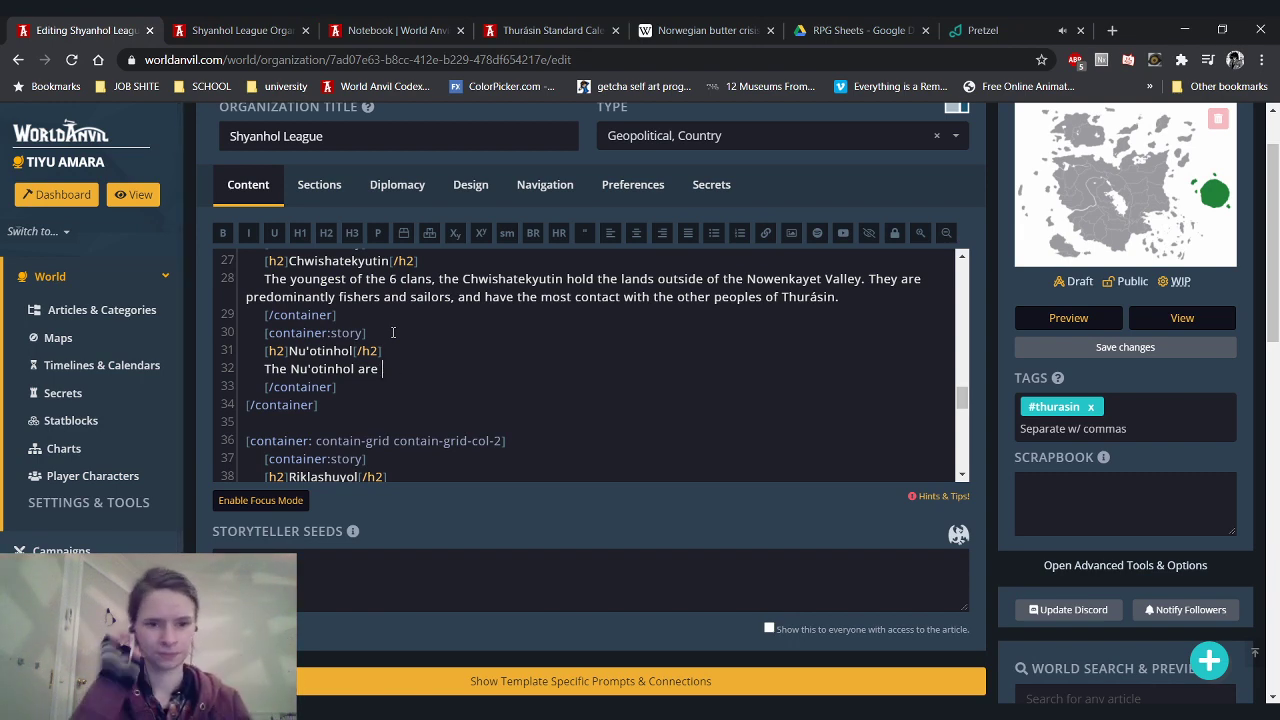
text(possibly the )
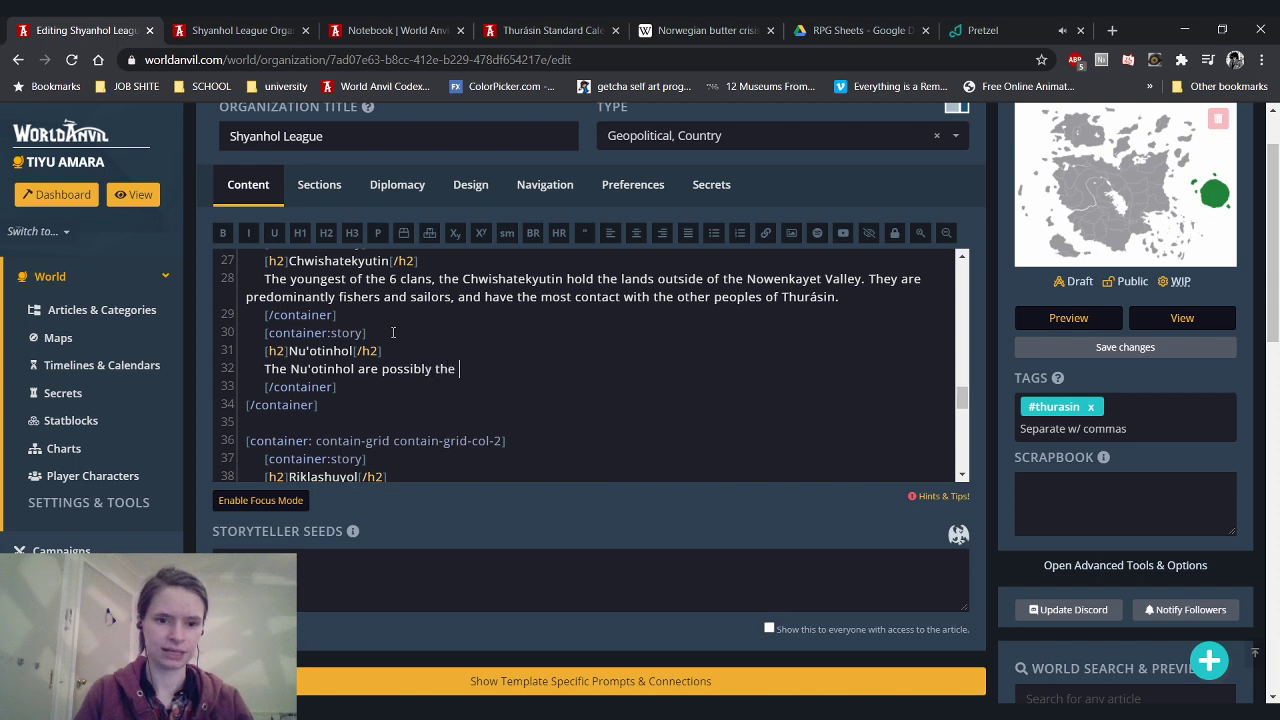
text(oldest of the 6 clans)
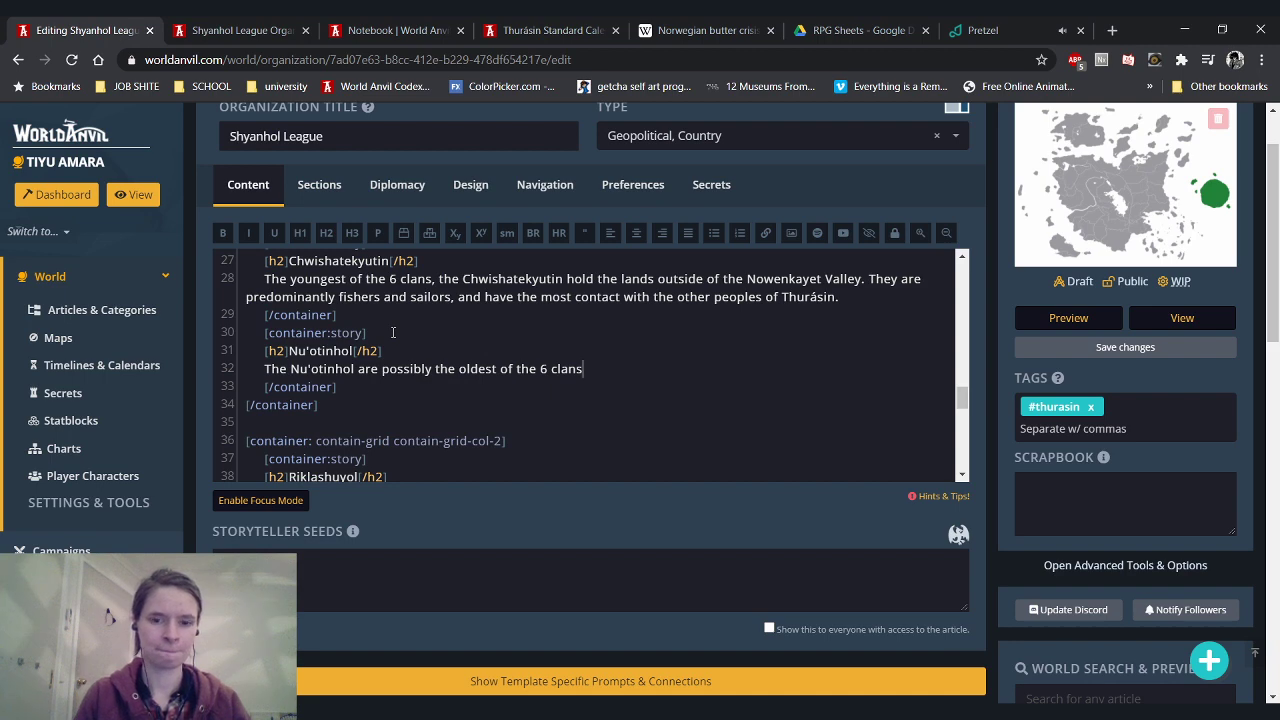
text(, and hold )
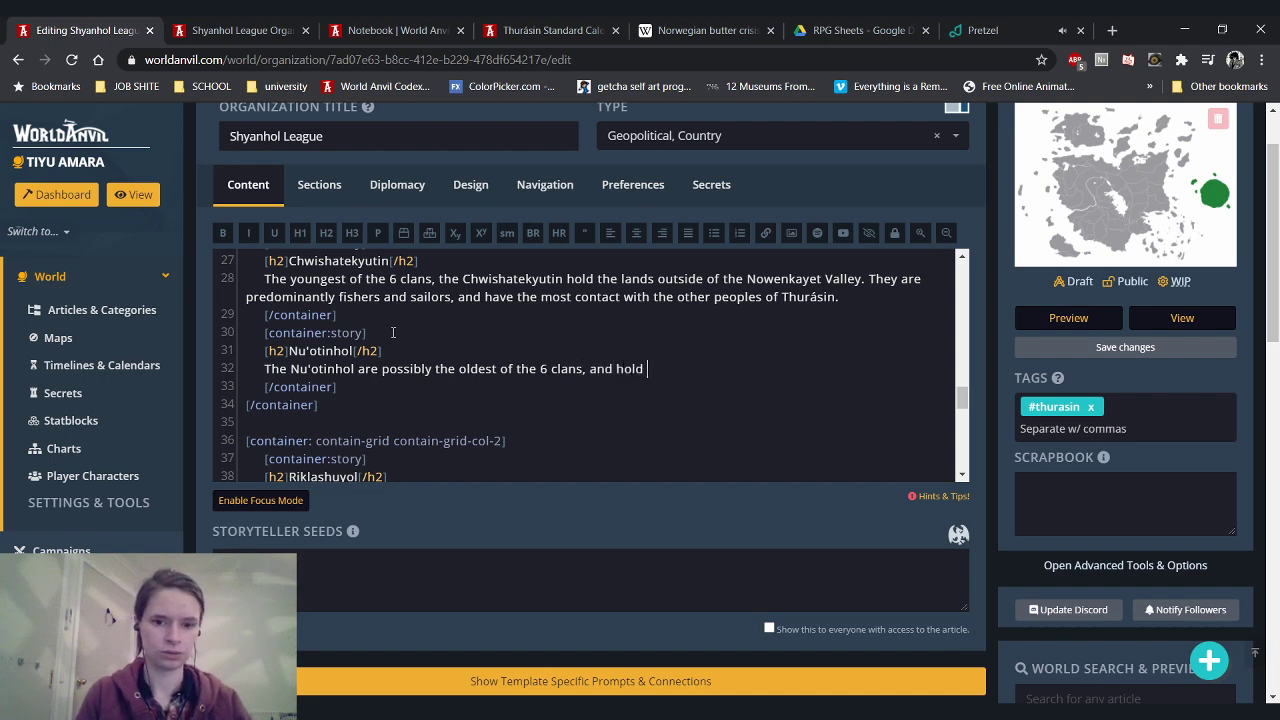
text(territory in the)
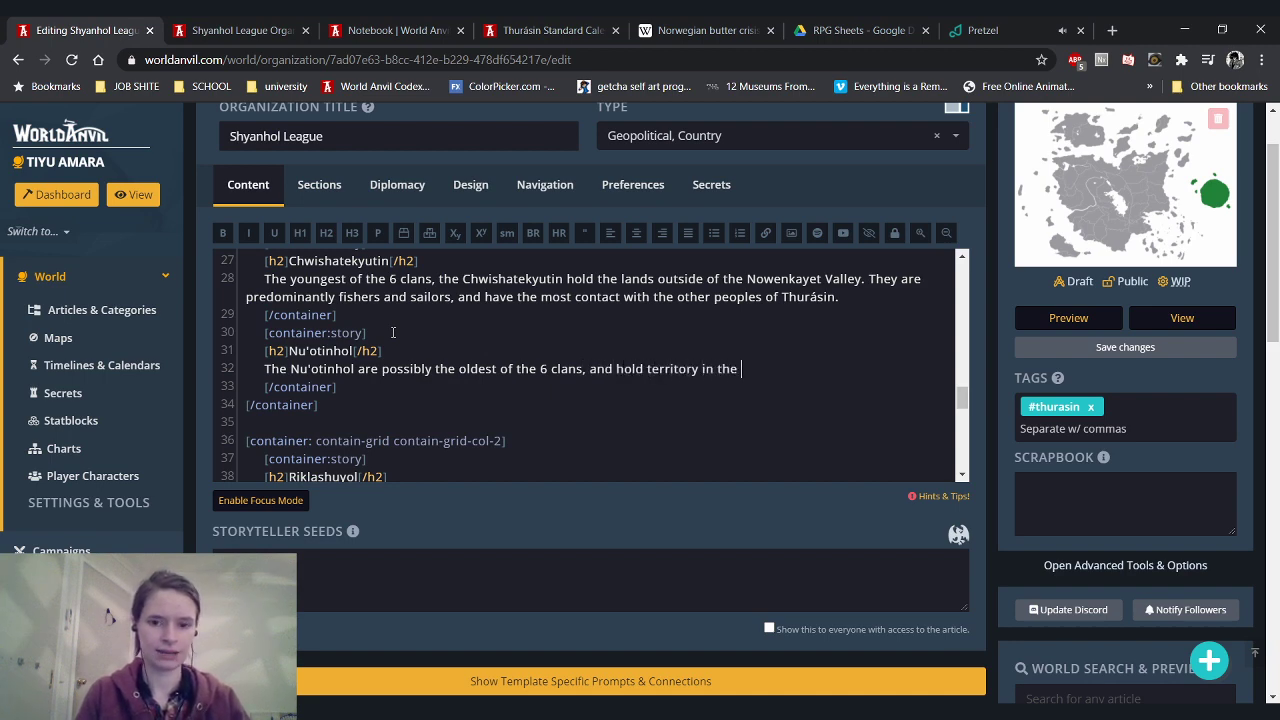
Open the Thurásin article linked in the calendar article and examine its map around the large round island off the east coast
click(522, 26)
scroll(224, 377, up, 10)
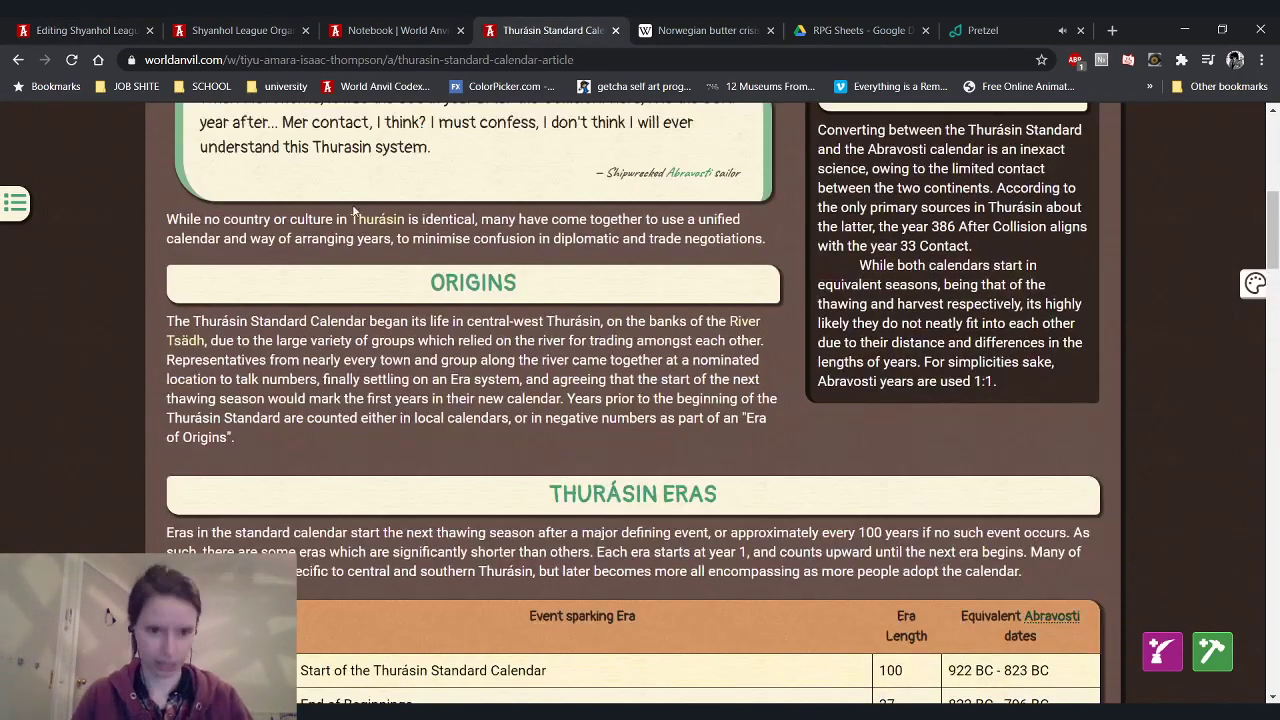
click(369, 220)
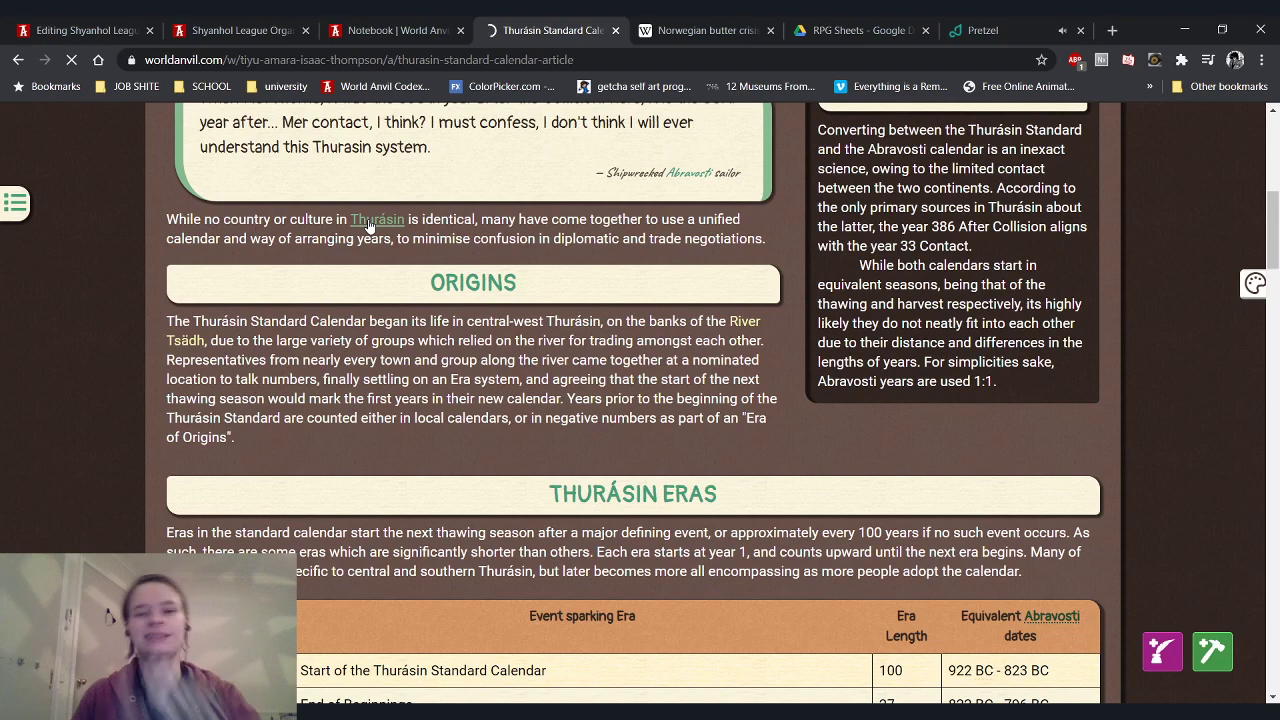
scroll(369, 225, down, 9)
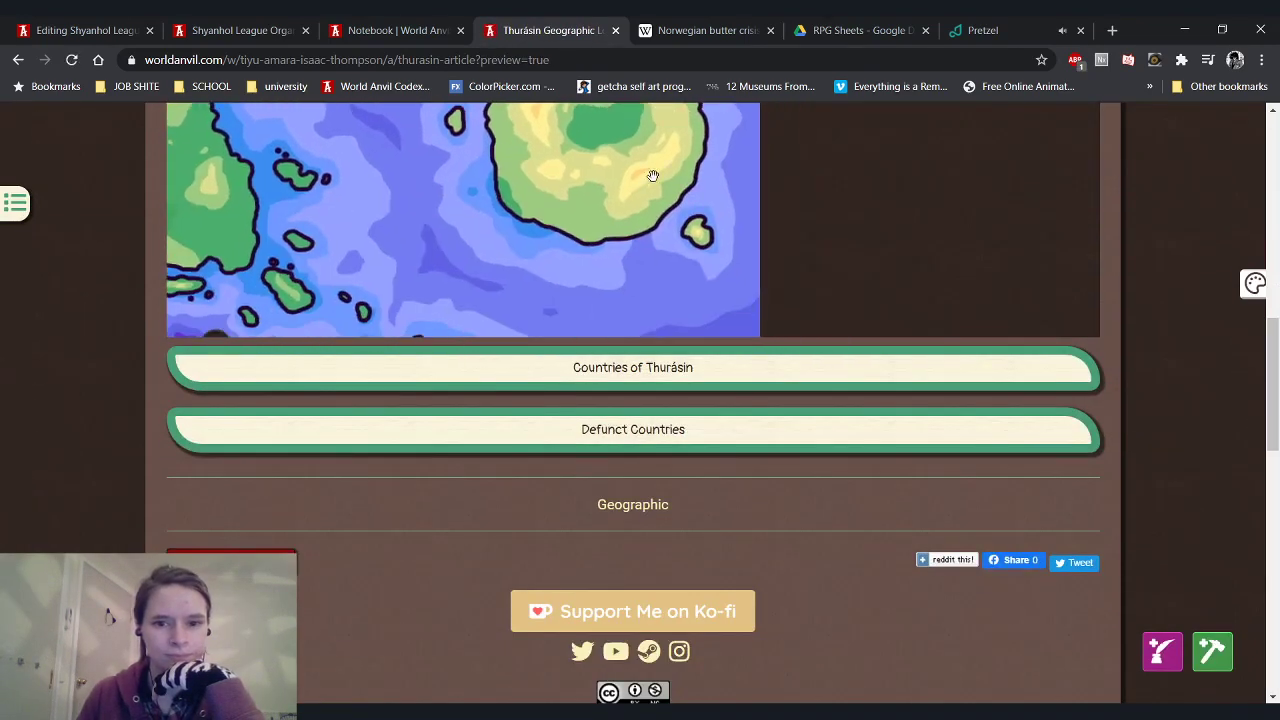
scroll(1126, 246, up, 2)
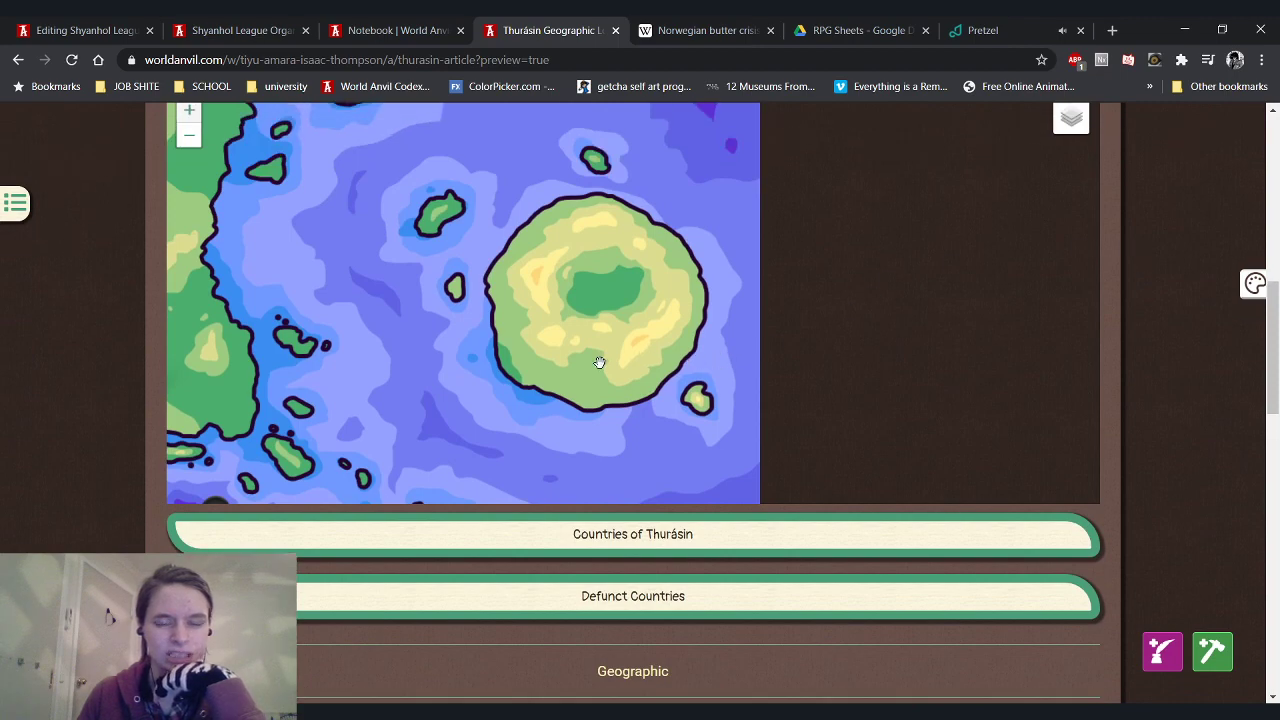
scroll(615, 332, down, 1)
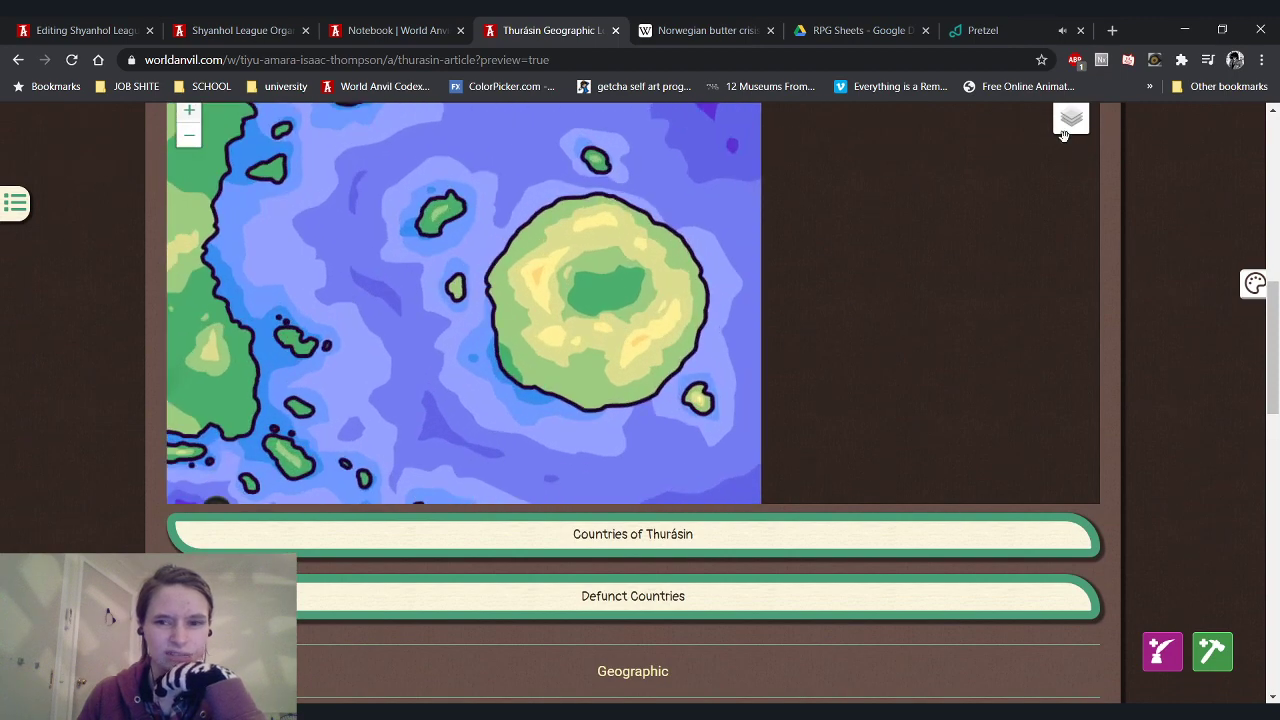
scroll(1106, 301, up, 1)
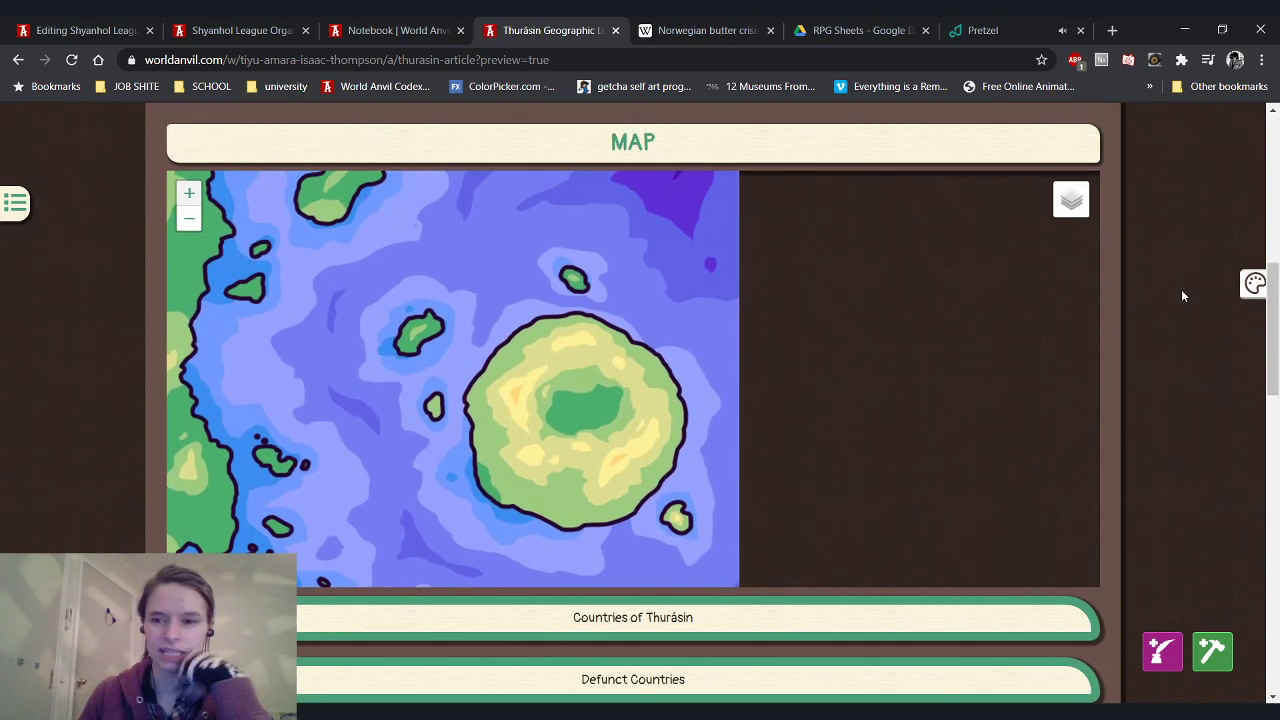
mouse_move(1084, 218)
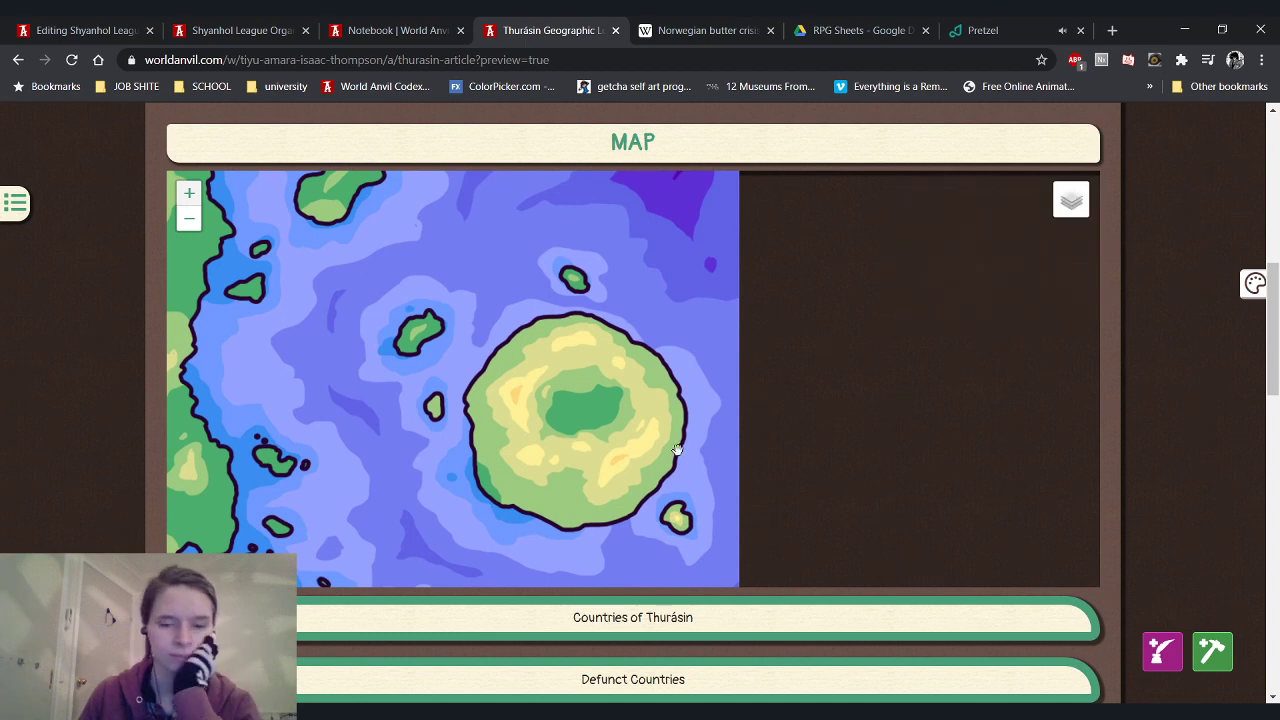
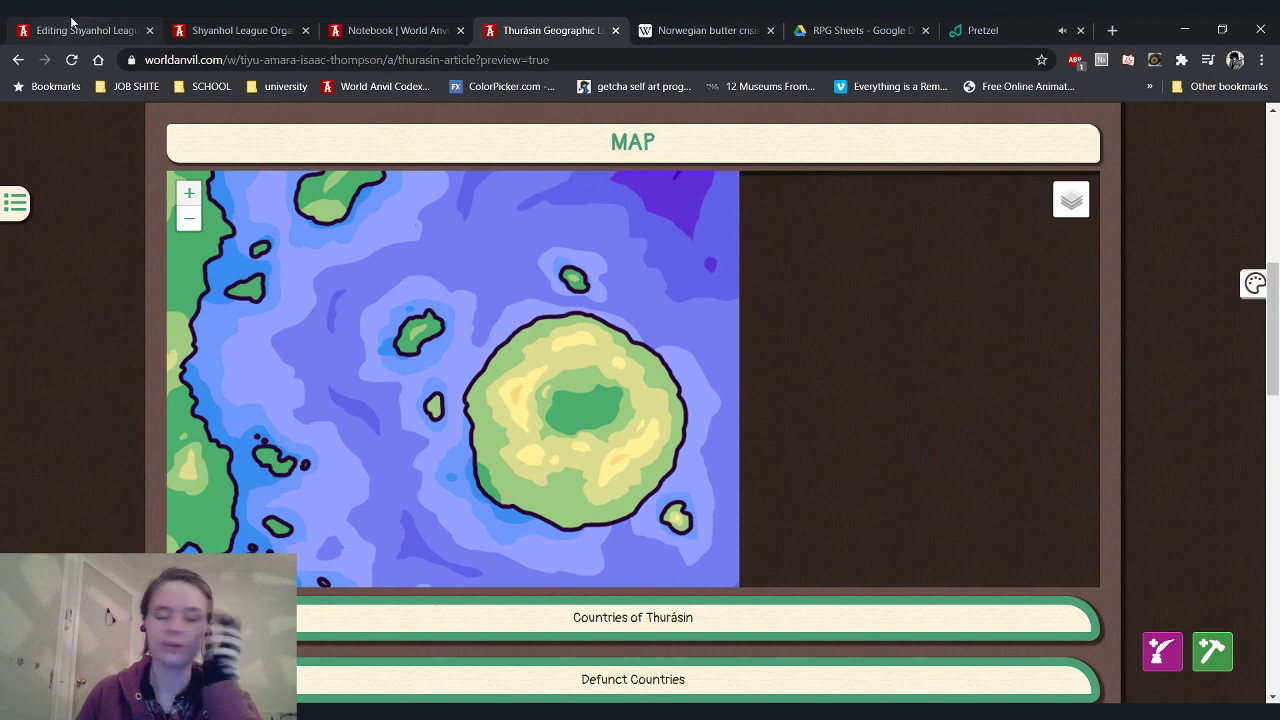
click(188, 218)
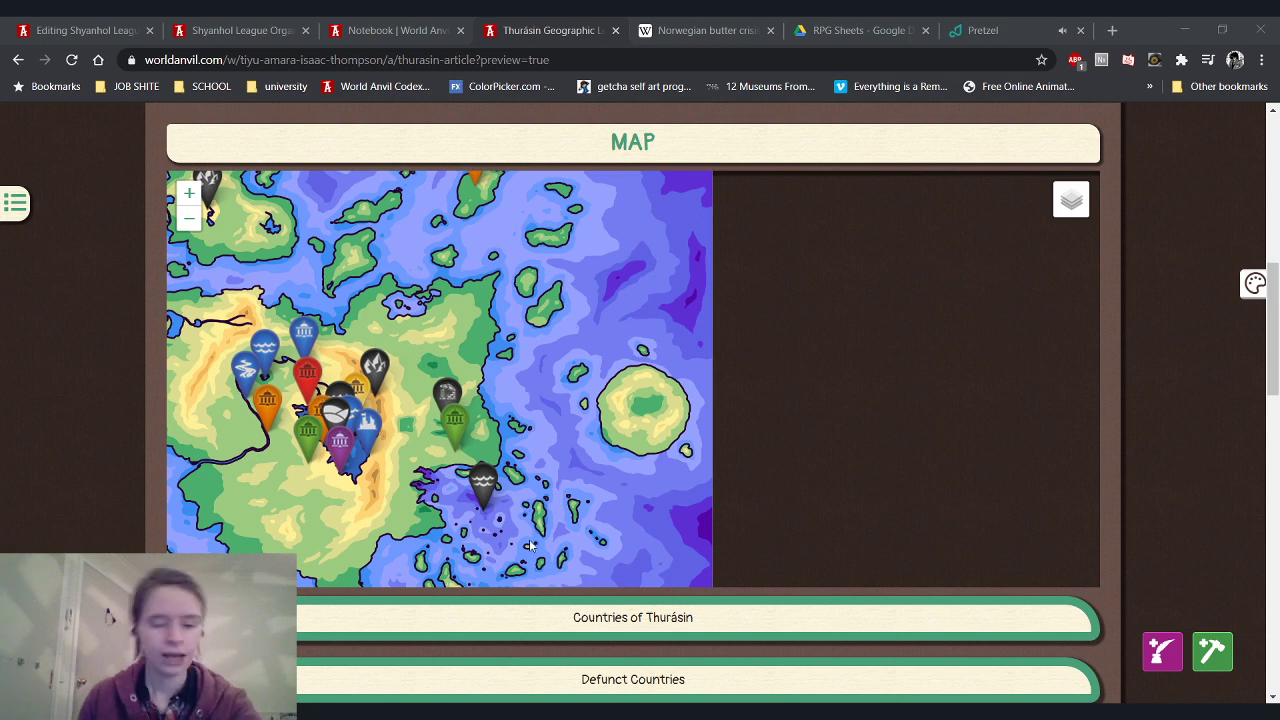
Complete the first sentence of the Nu'otinhol description in the article editor with "eastern part of the Valley."
click(390, 30)
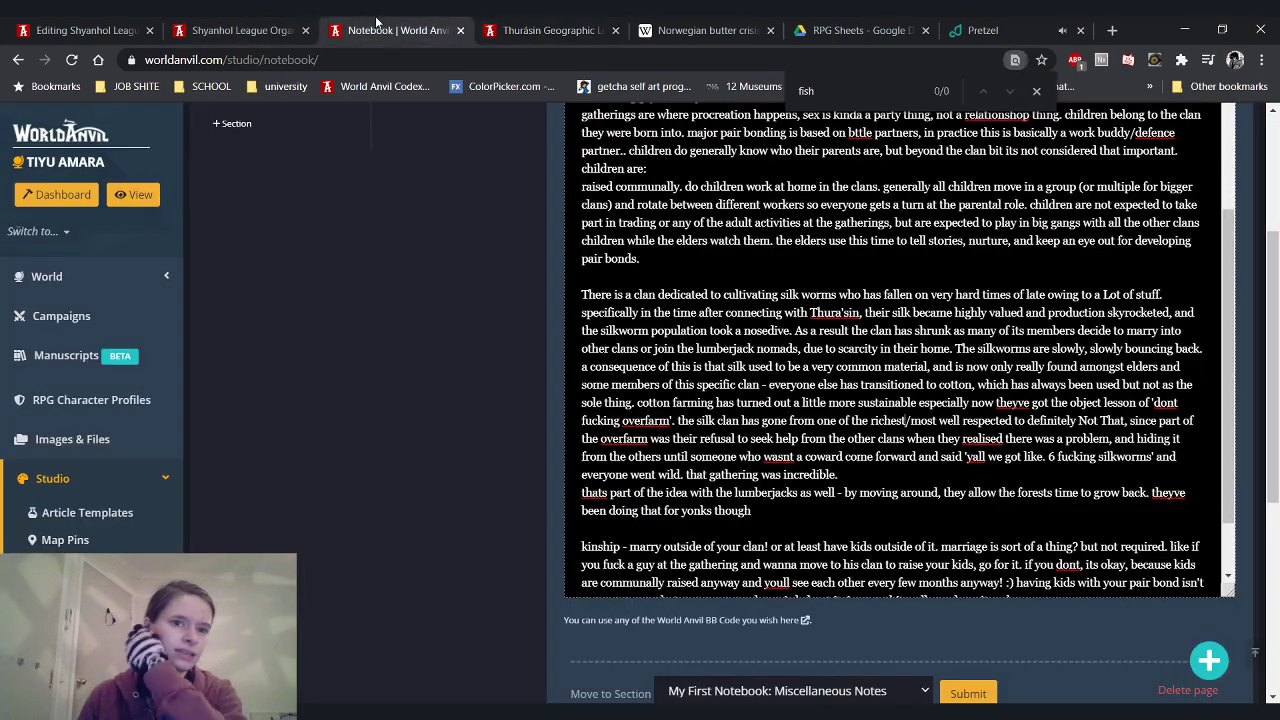
click(28, 22)
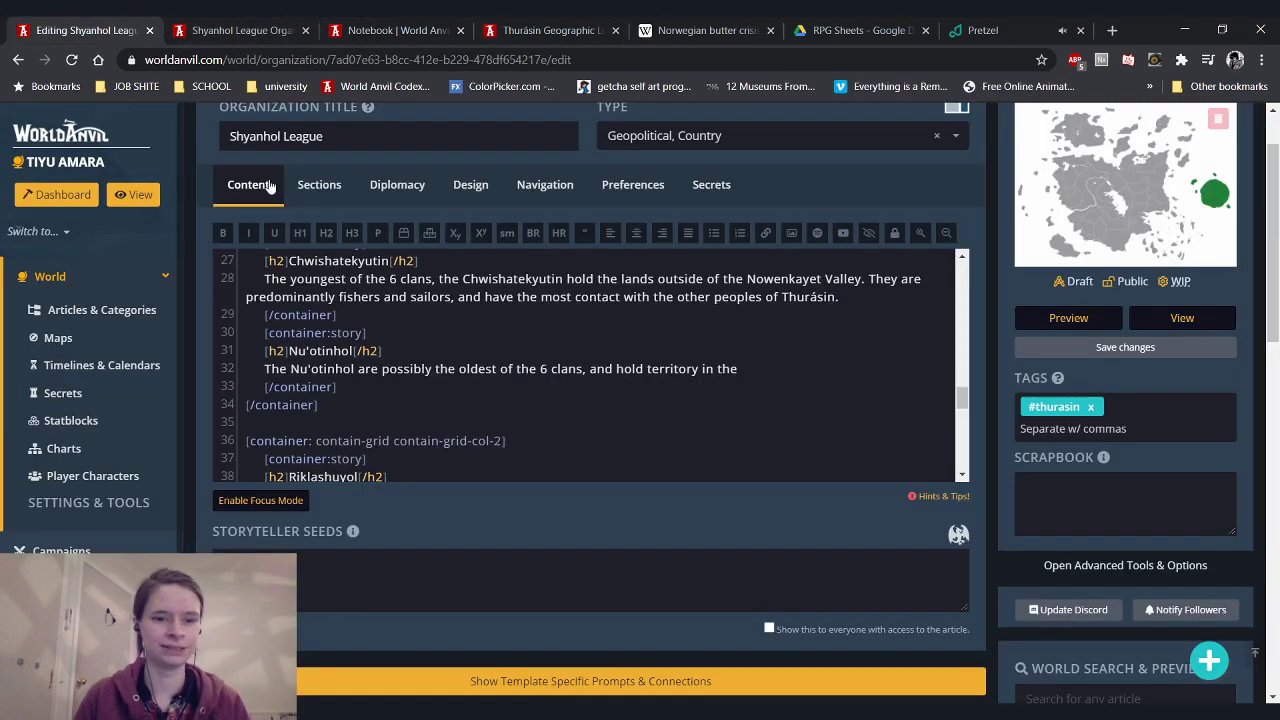
text(eastern parts)
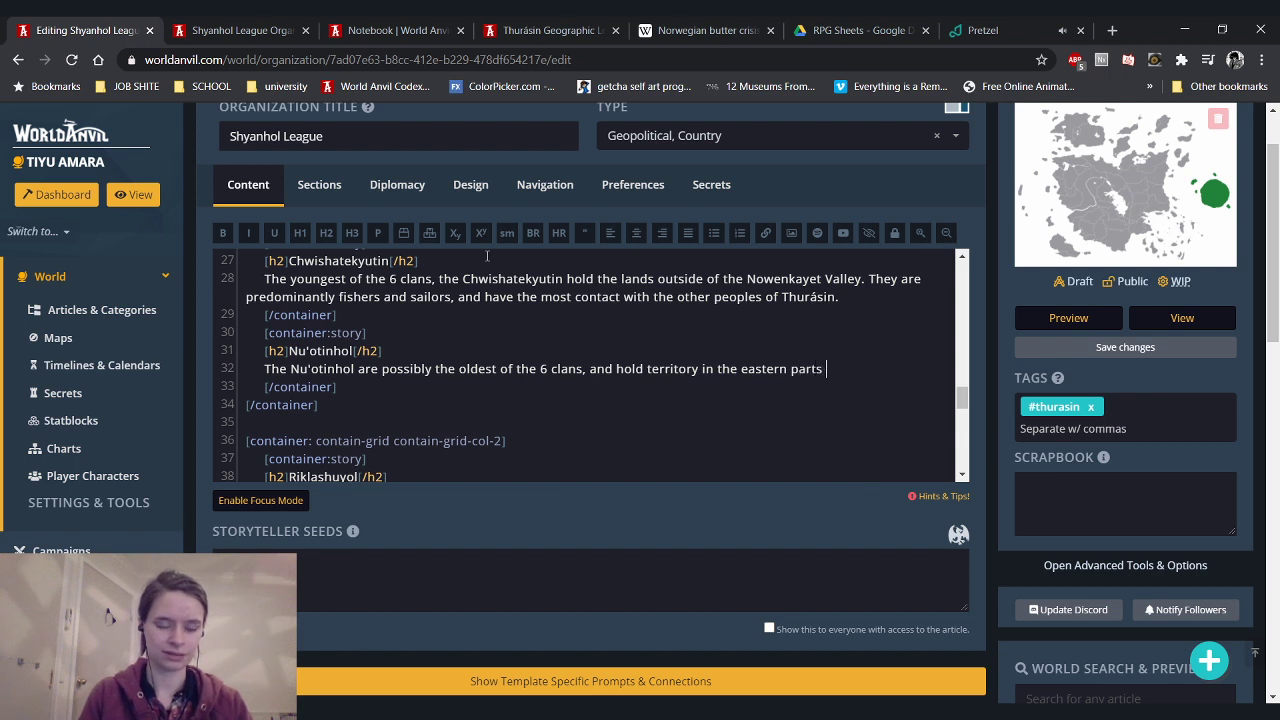
key(BackSpace)
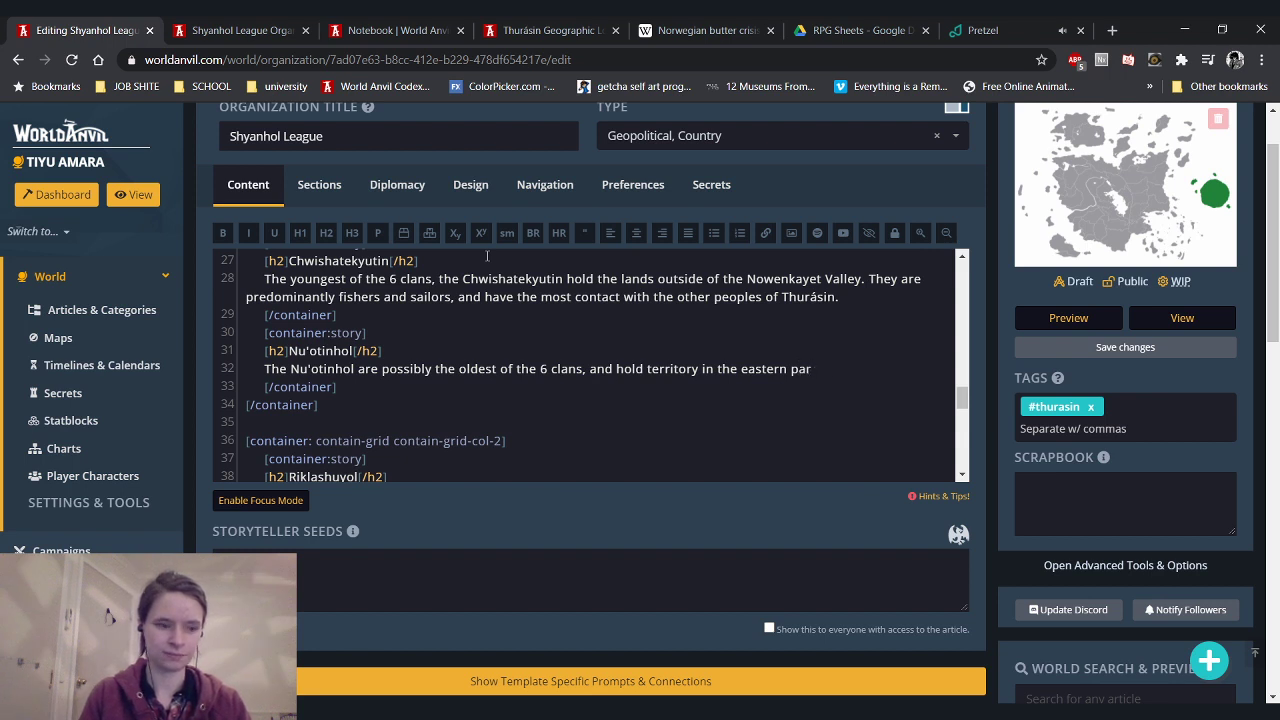
text(t of )
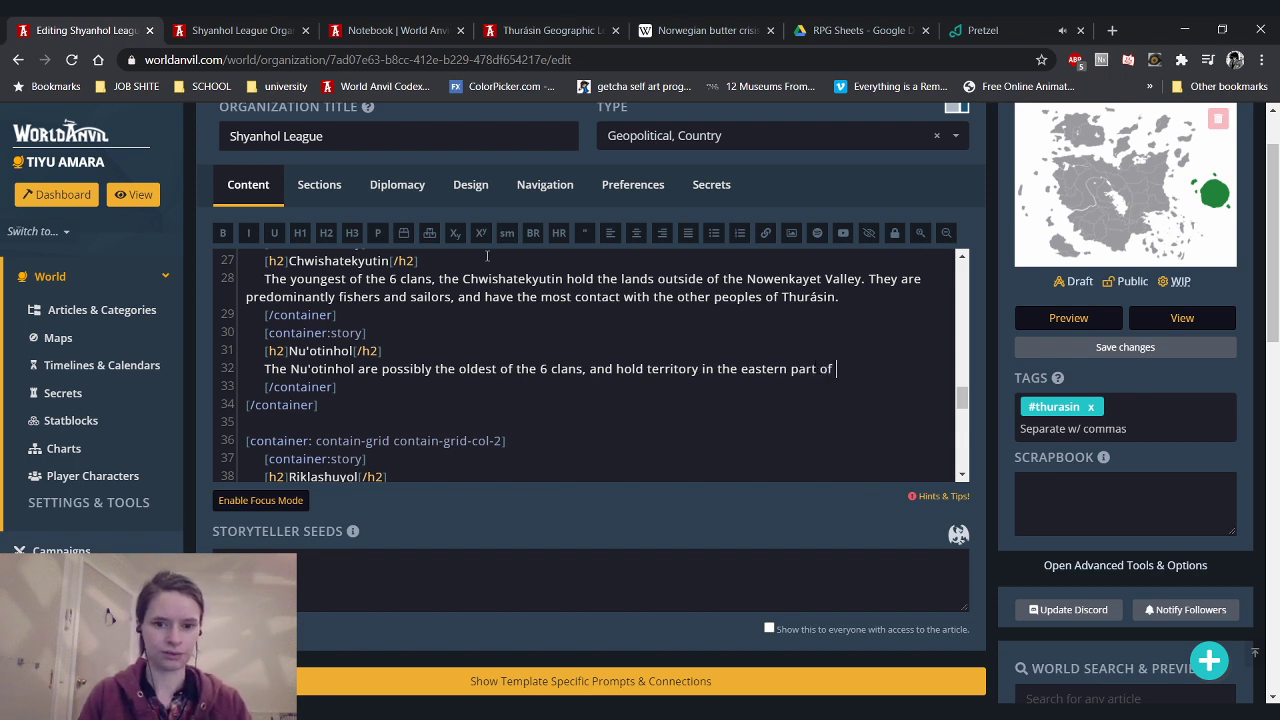
text(the va)
key(BackSpace)
key(BackSpace)
text(Valley.)
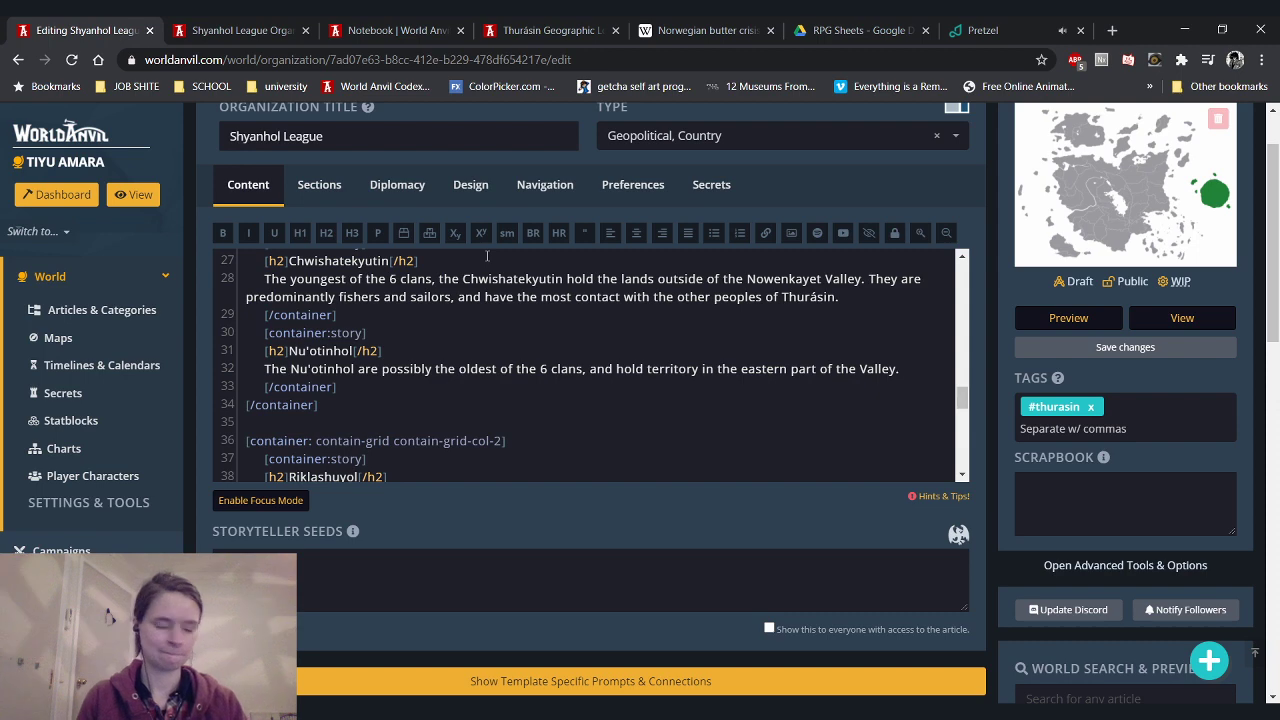
Add "They are predominantly herders and livestock" after the first sentence of the Nu'otinhol description
text( T)
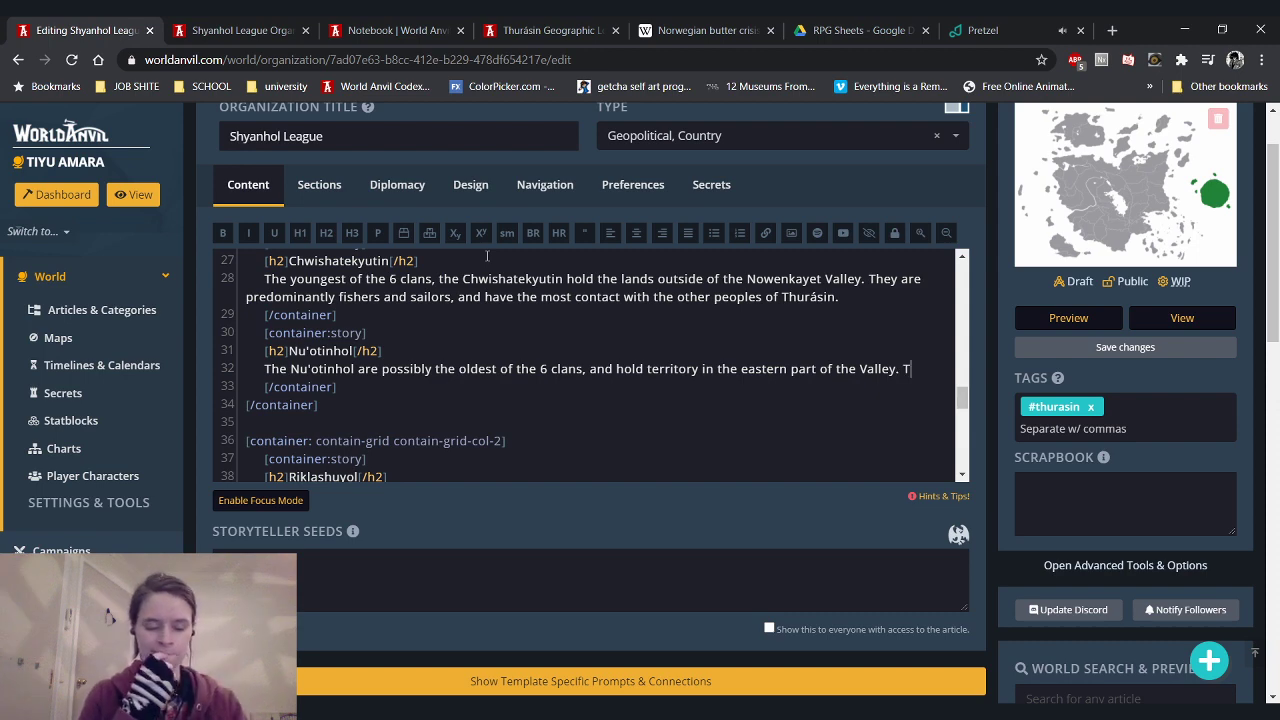
text(hey are pre)
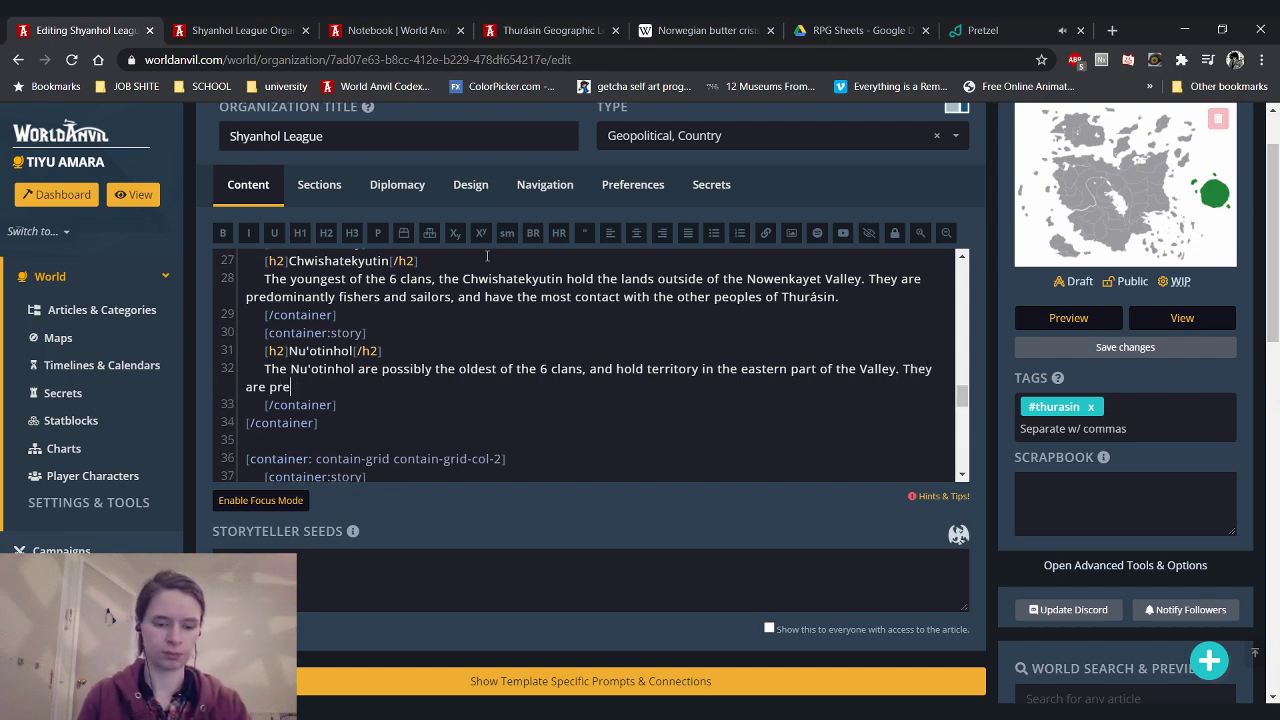
text(dominantly )
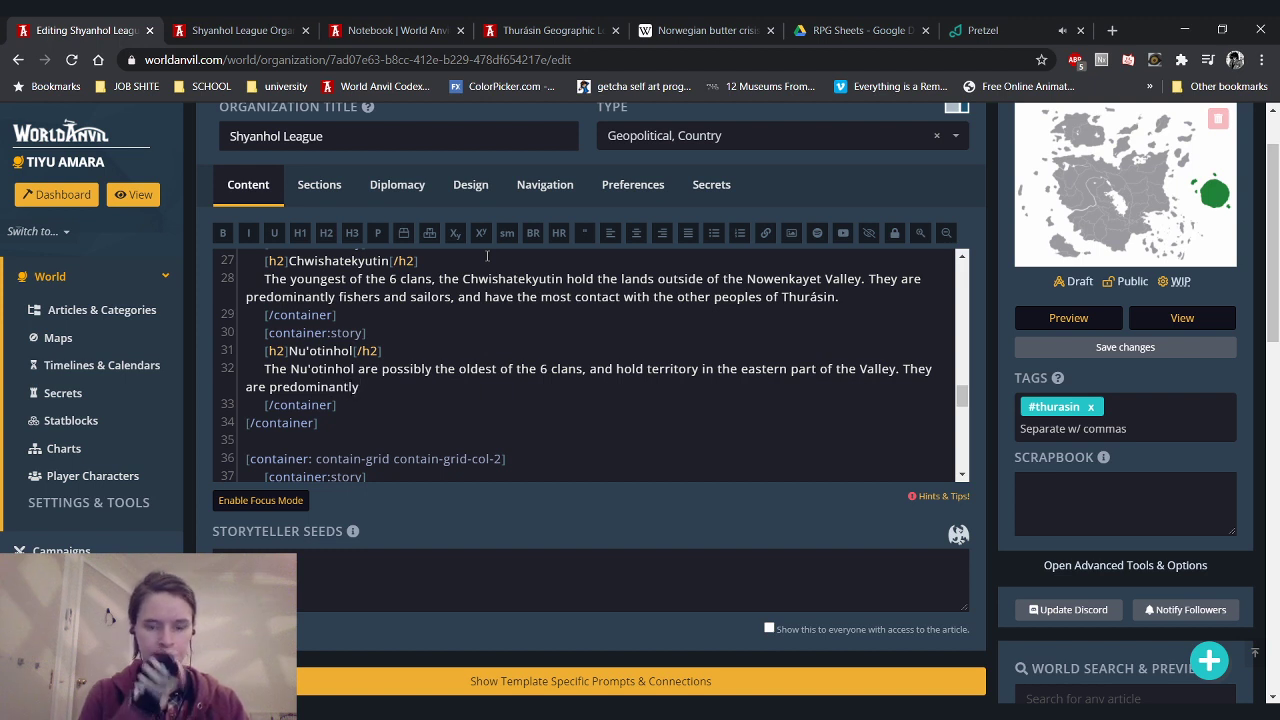
text(herders and livestock)
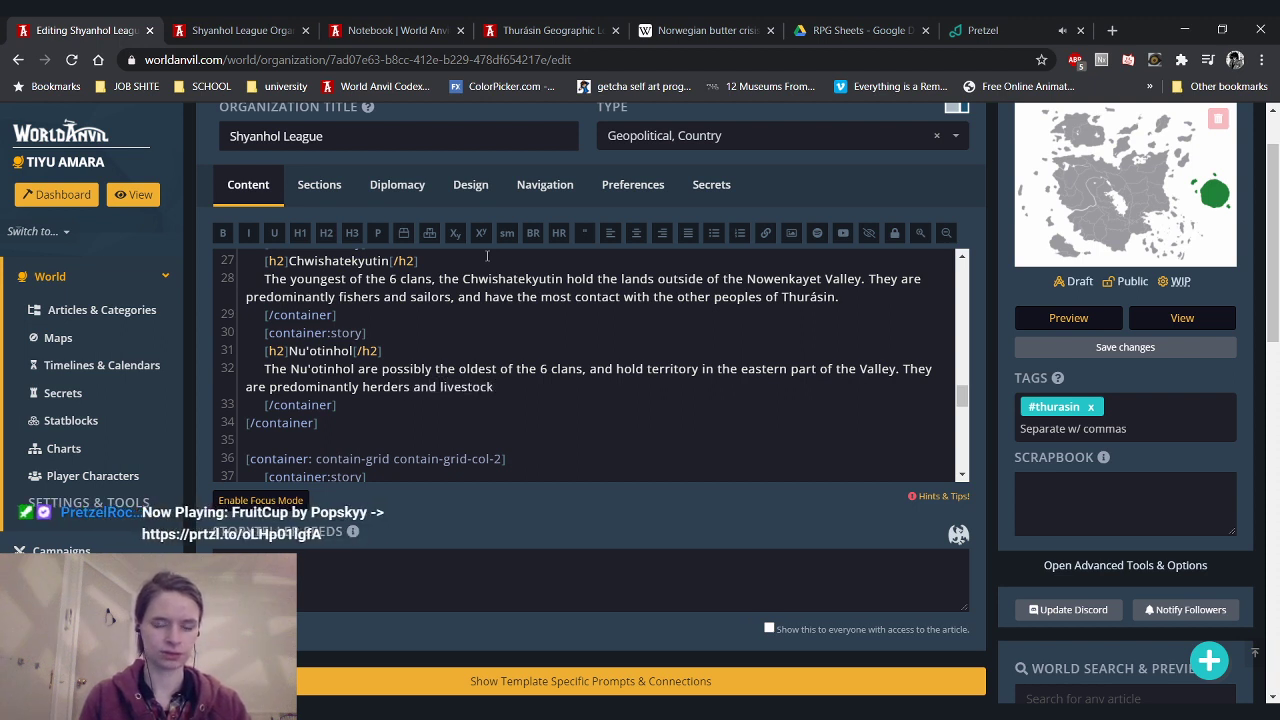
Check the clan occupations in the article preview and replace "livestock" with "hunters" in the Nu'otinhol description
click(245, 30)
scroll(93, 308, down, 5)
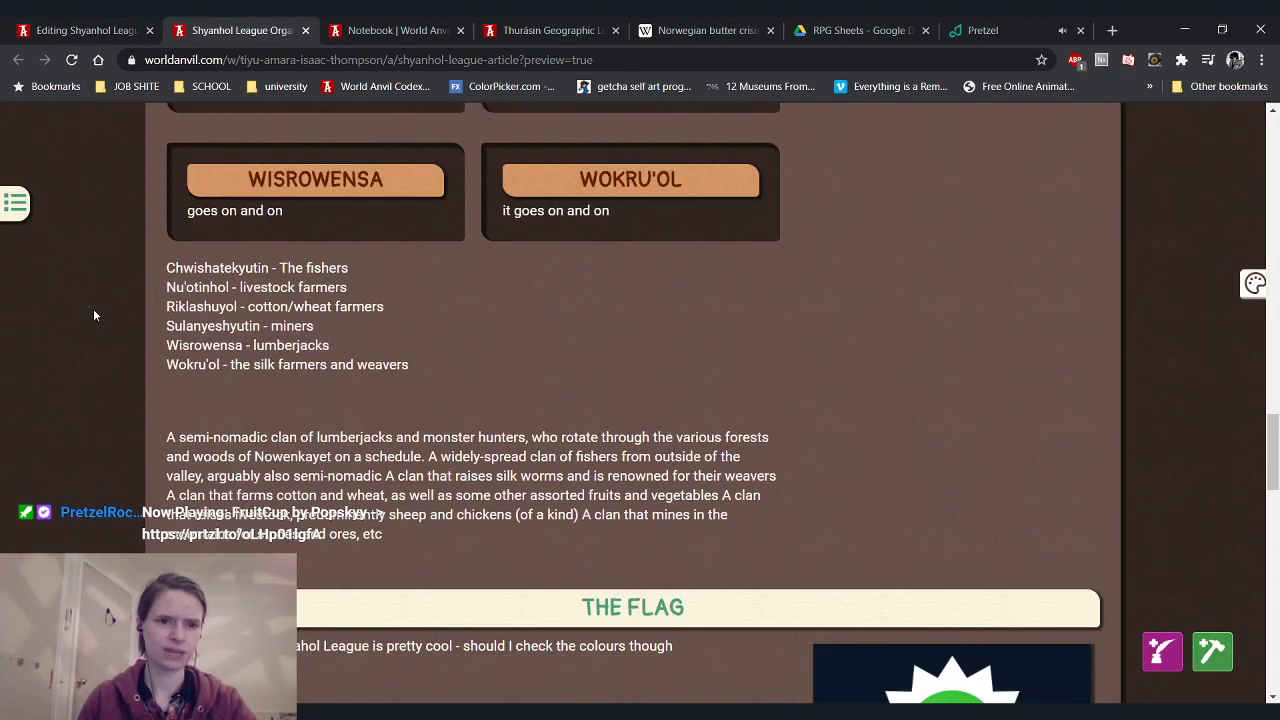
scroll(93, 315, up, 3)
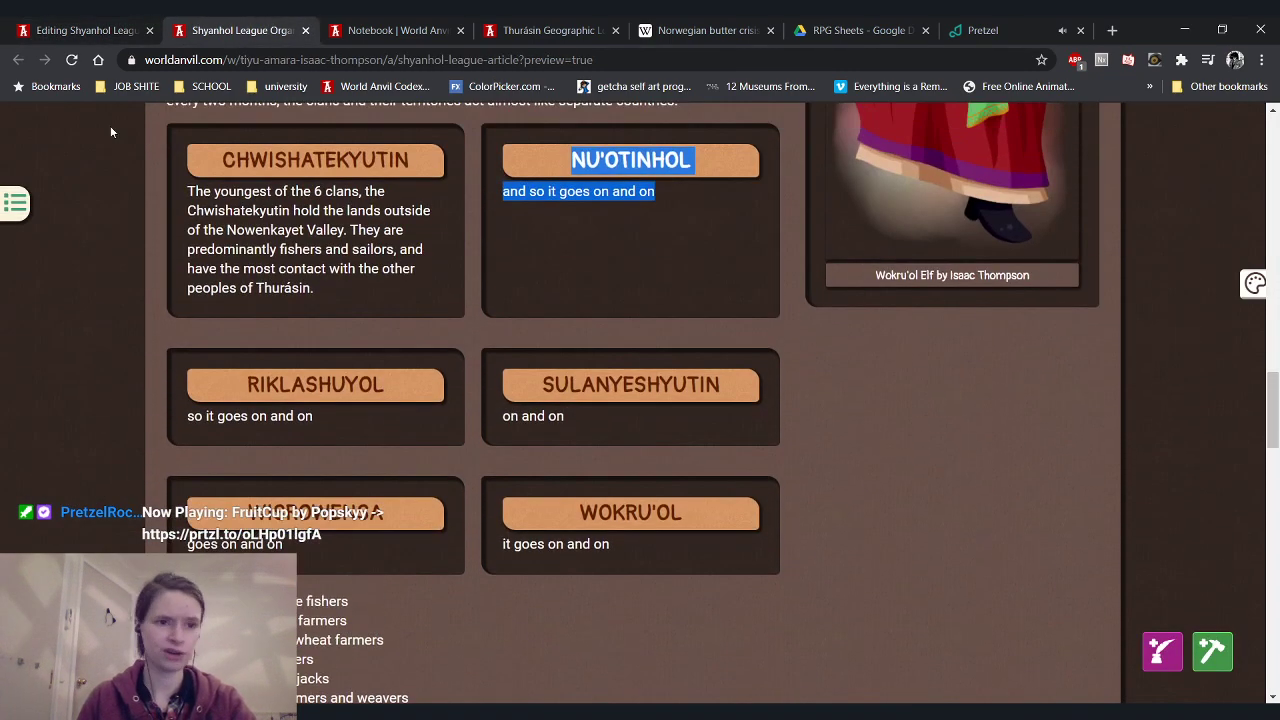
click(82, 22)
drag(494, 387, 440, 387)
text(hunters)
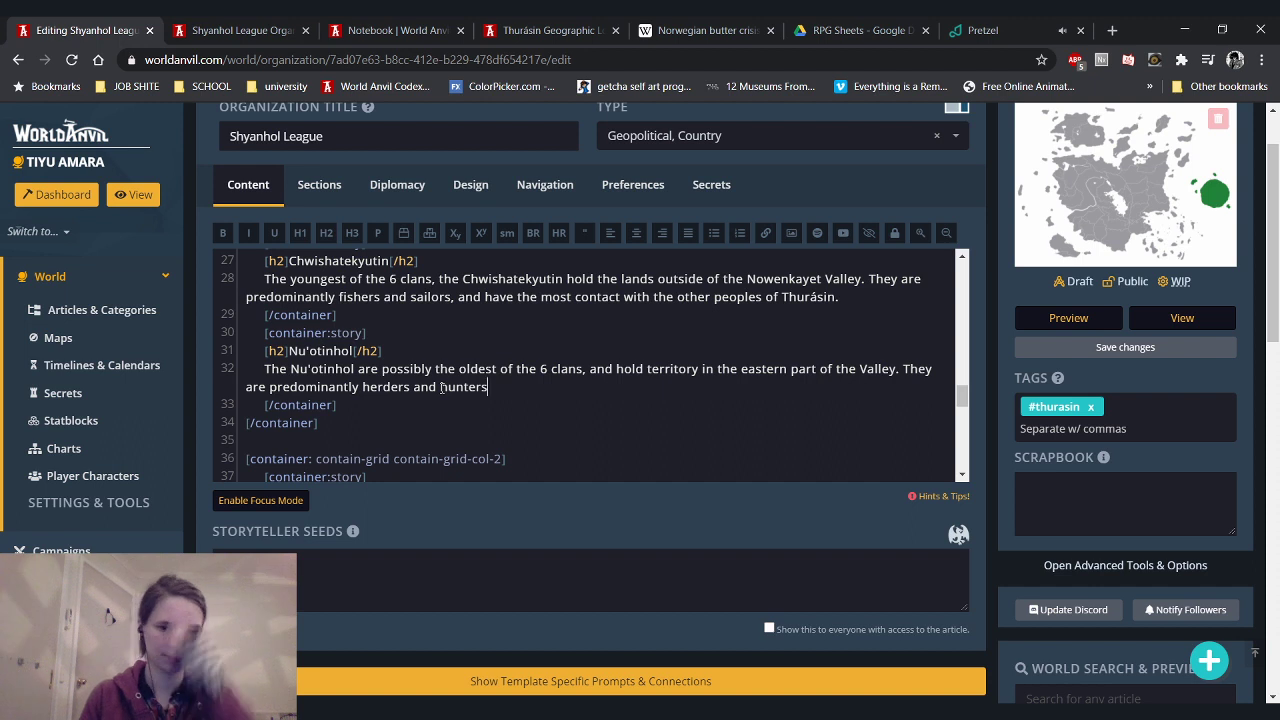
Finish the Nu'otinhol description with ", producing most of the non-fish meat in the League."
text(, producing ms)
key(BackSpace)
text(ost of the no)
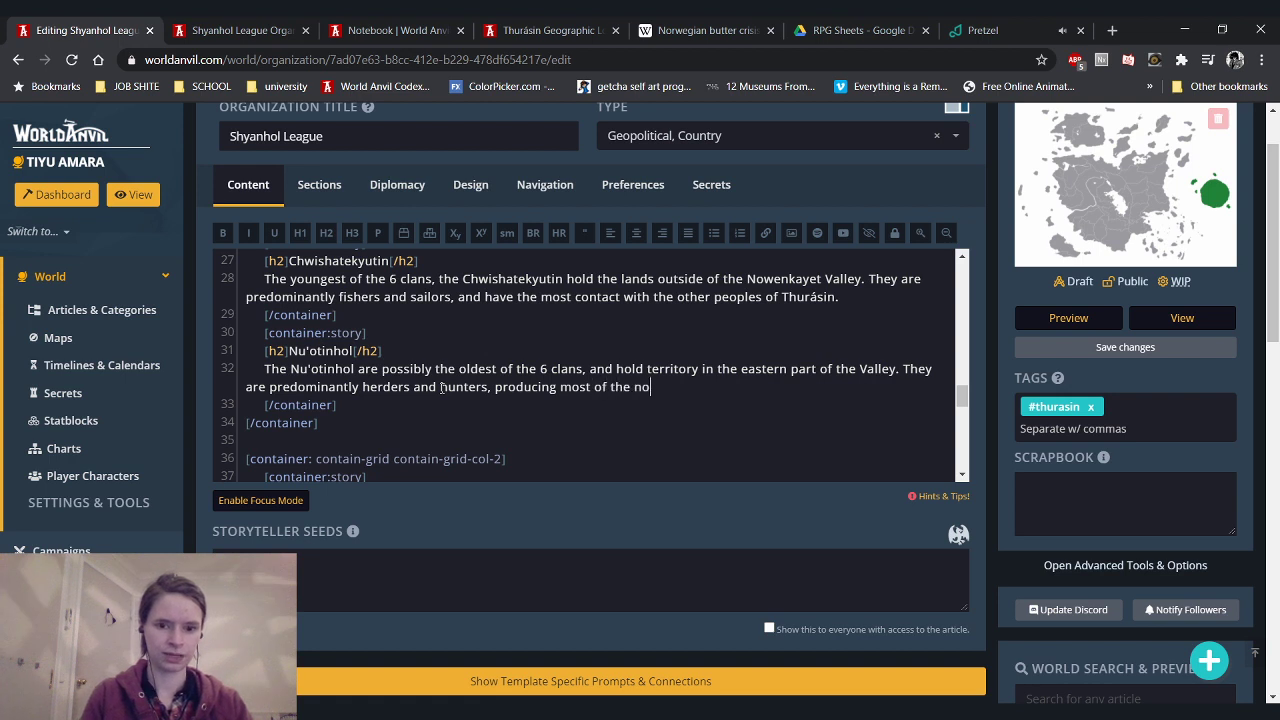
text(n-fish meat in the League.)
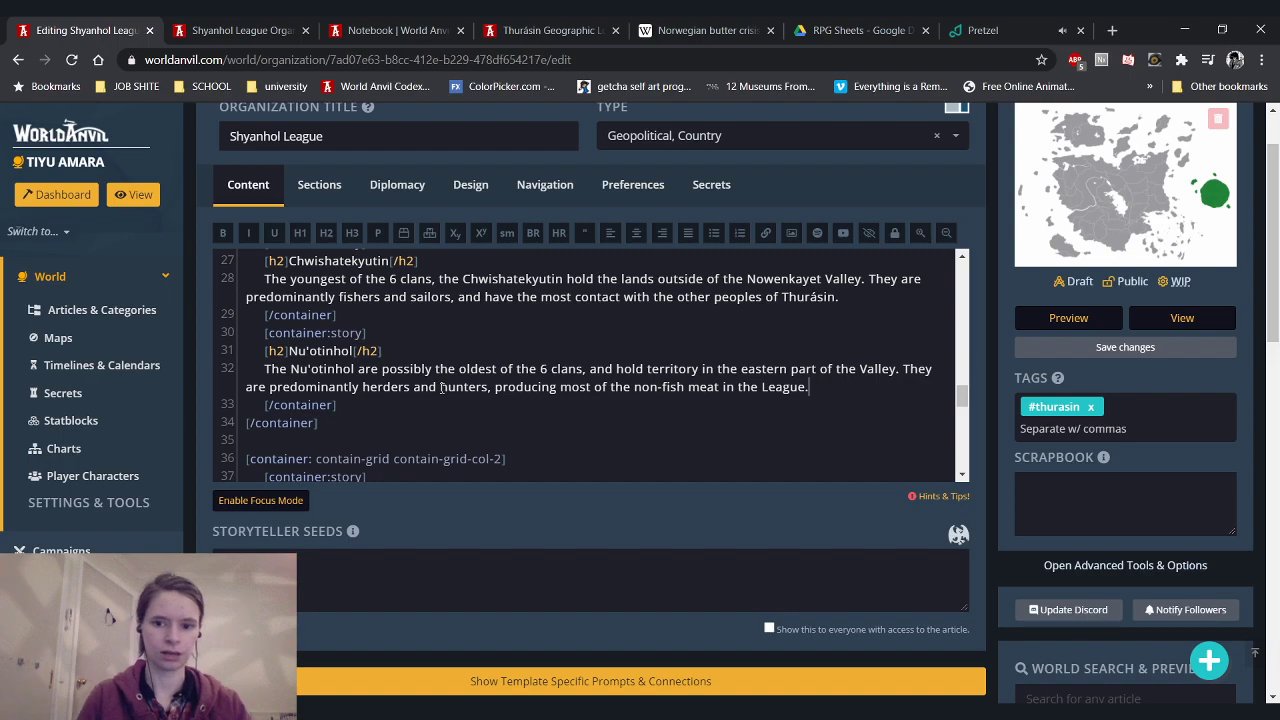
Reload the article preview and read through the new Nu'otinhol description beside the other clan blocks
click(240, 30)
click(71, 59)
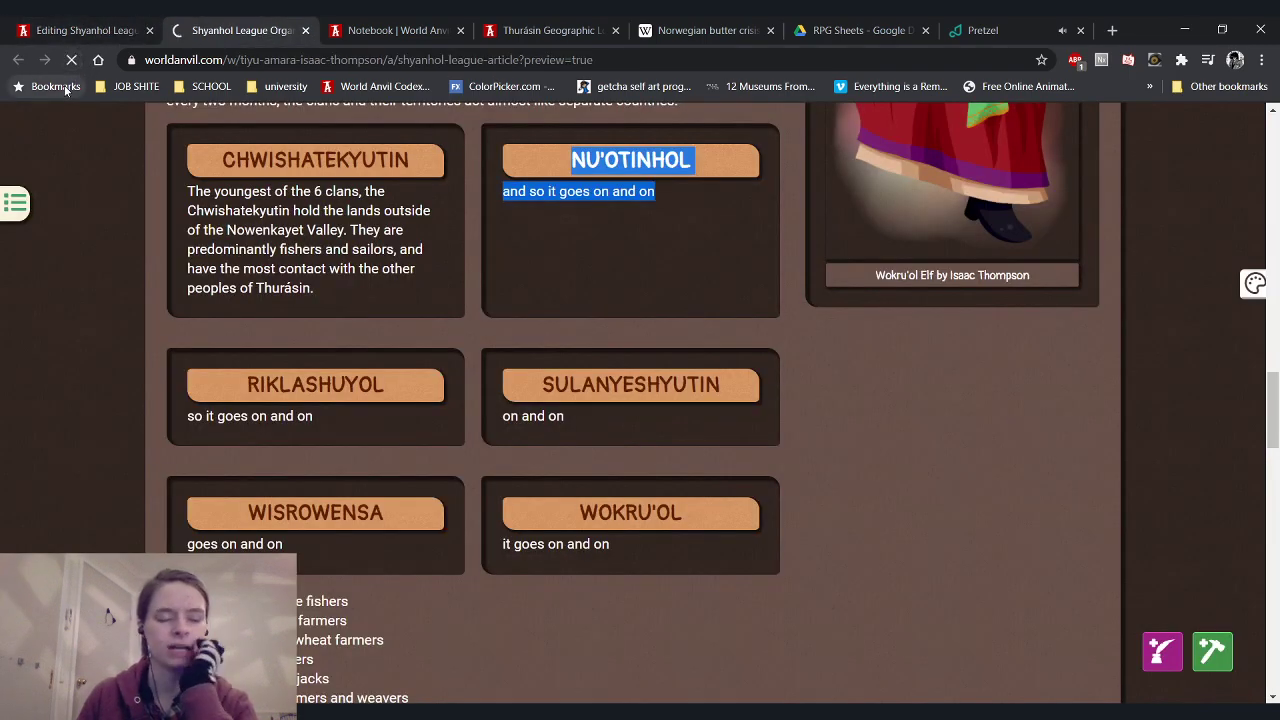
scroll(157, 320, down, 15)
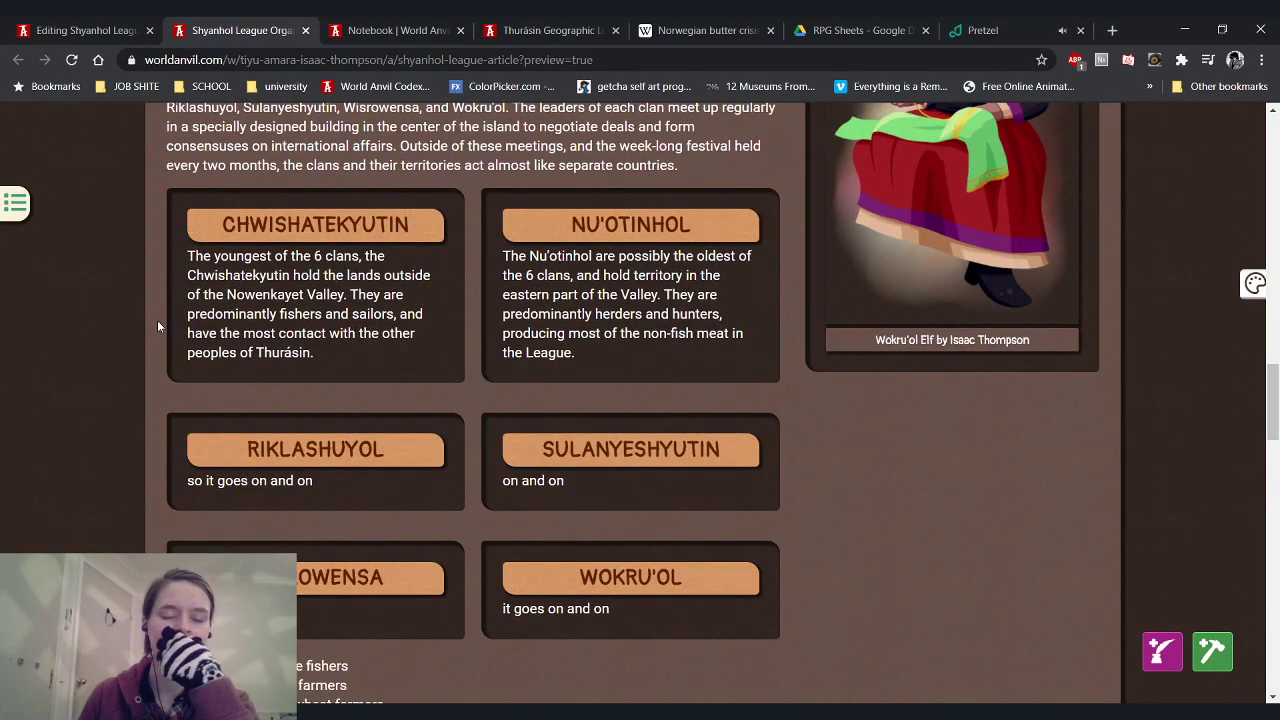
drag(540, 258, 652, 340)
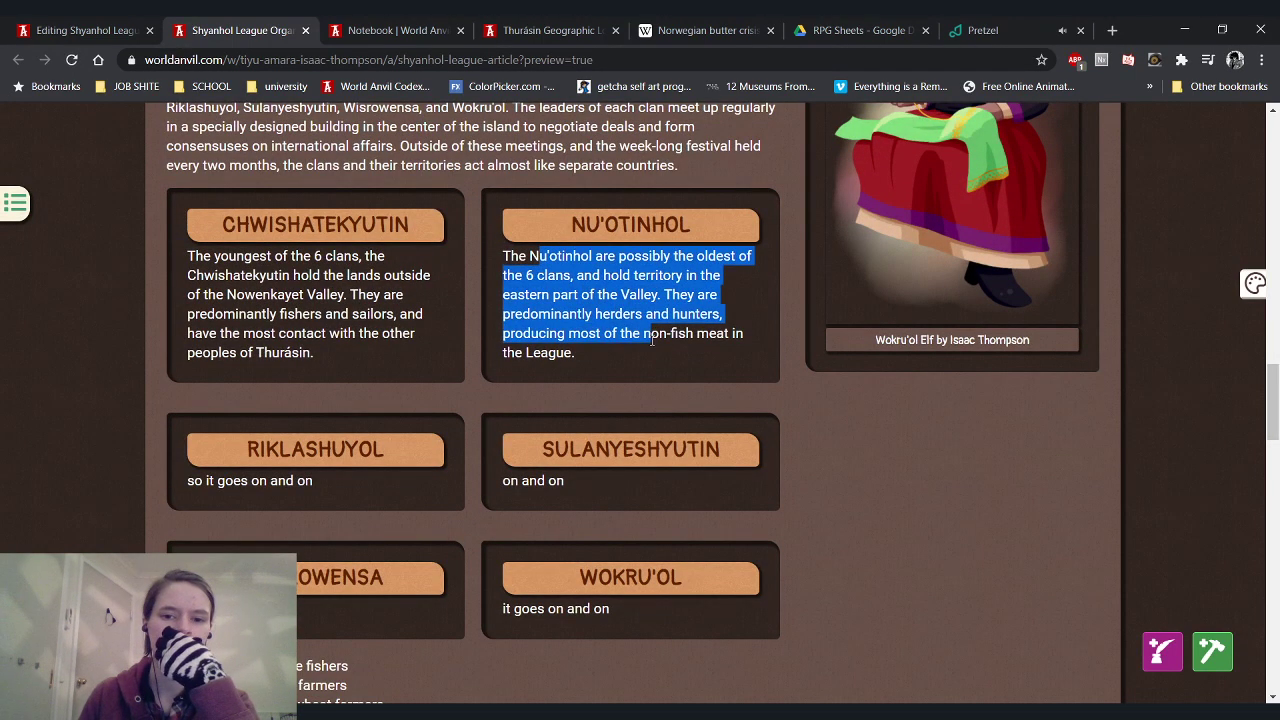
click(641, 342)
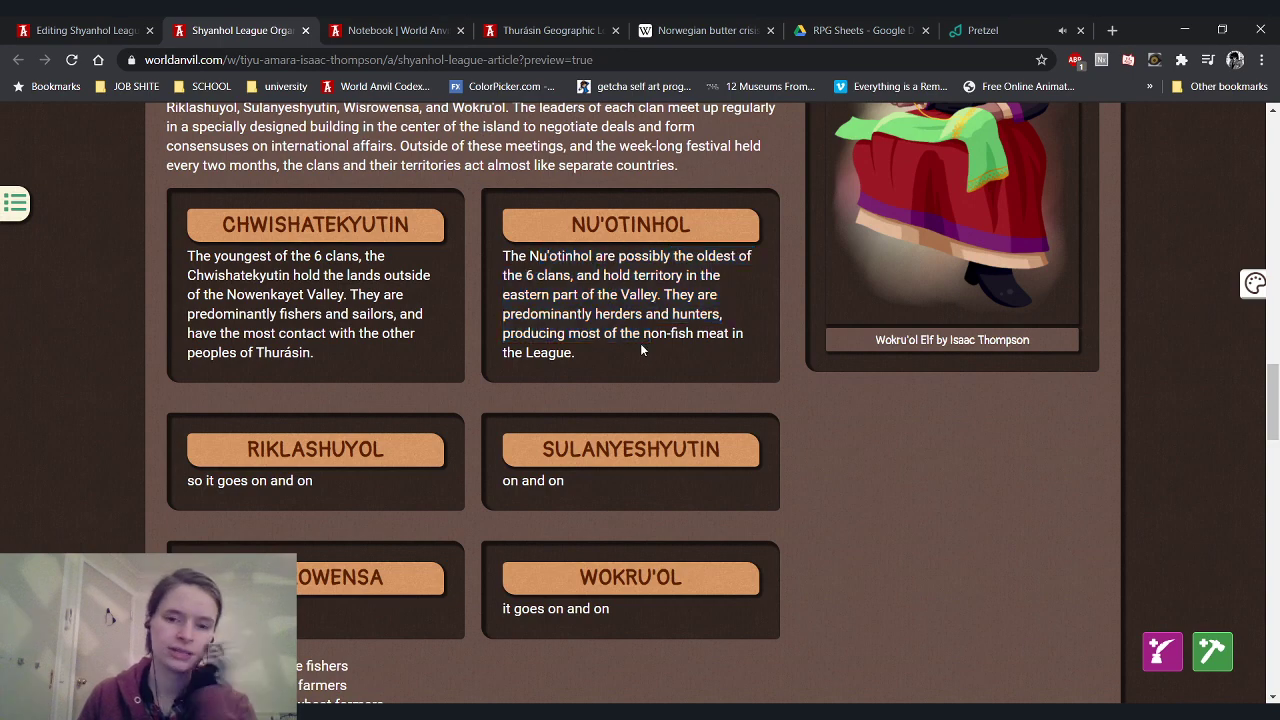
scroll(614, 369, up, 1)
scroll(614, 369, down, 1)
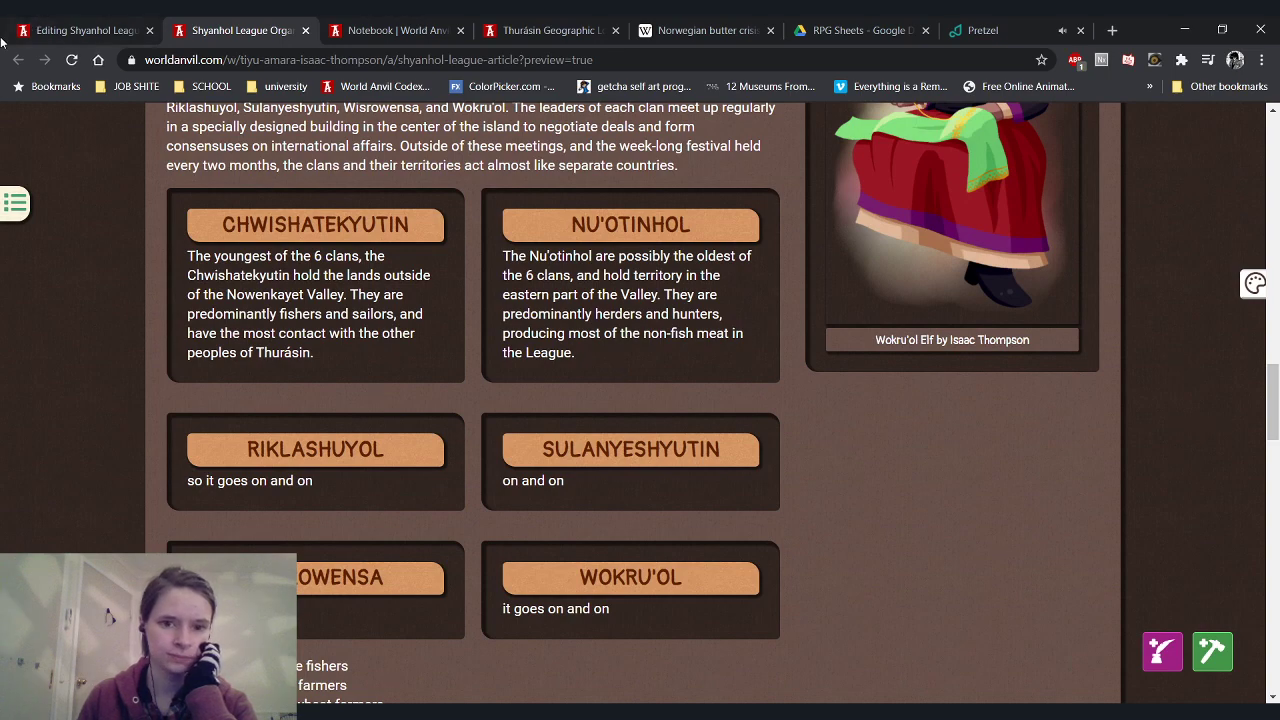
Replace the Riklashuyol placeholder in the article editor with "The Riklashuyol are a fairly old clan, and hold territory in the north"
click(52, 22)
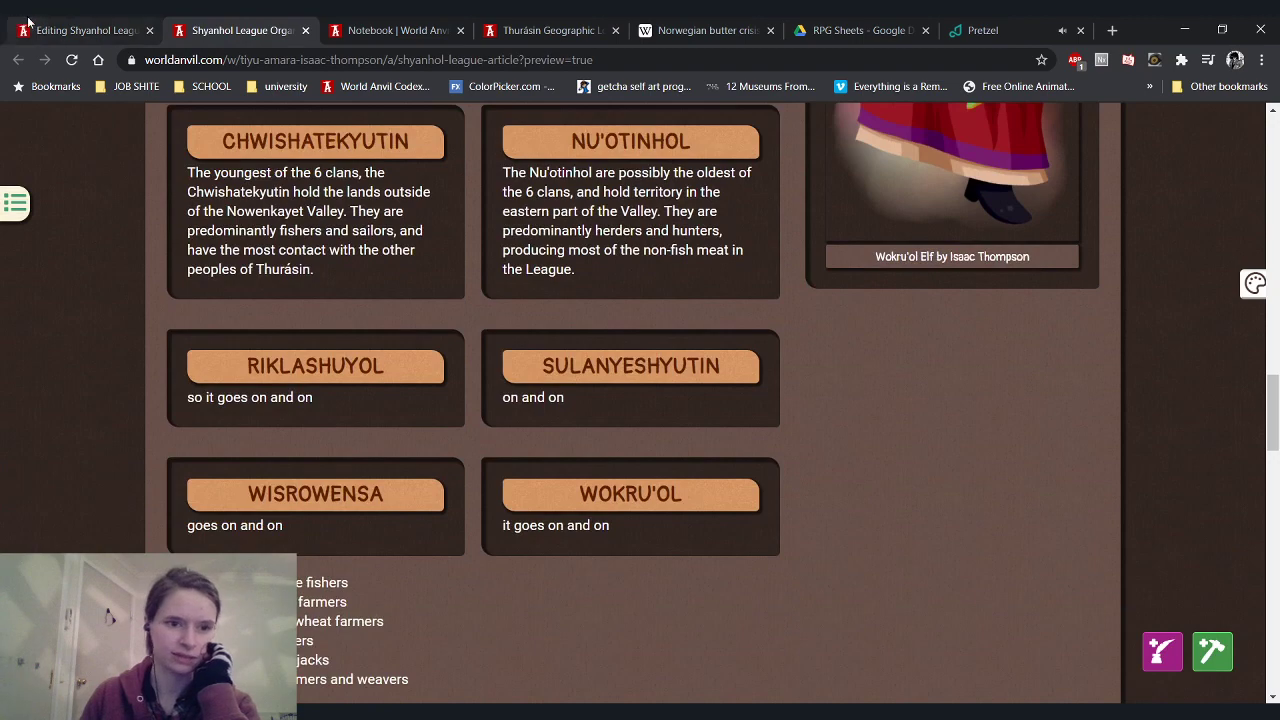
key(ctrl+shift+Tab)
scroll(366, 370, down, 3)
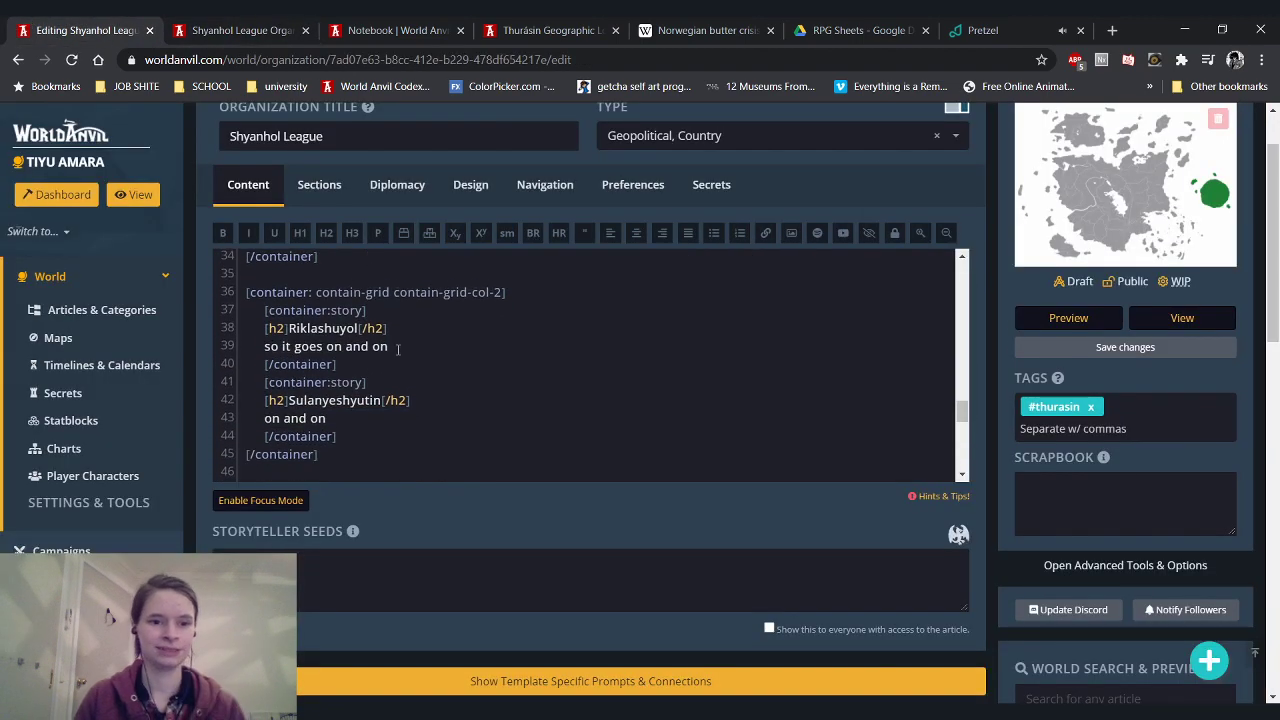
scroll(301, 392, down, 5)
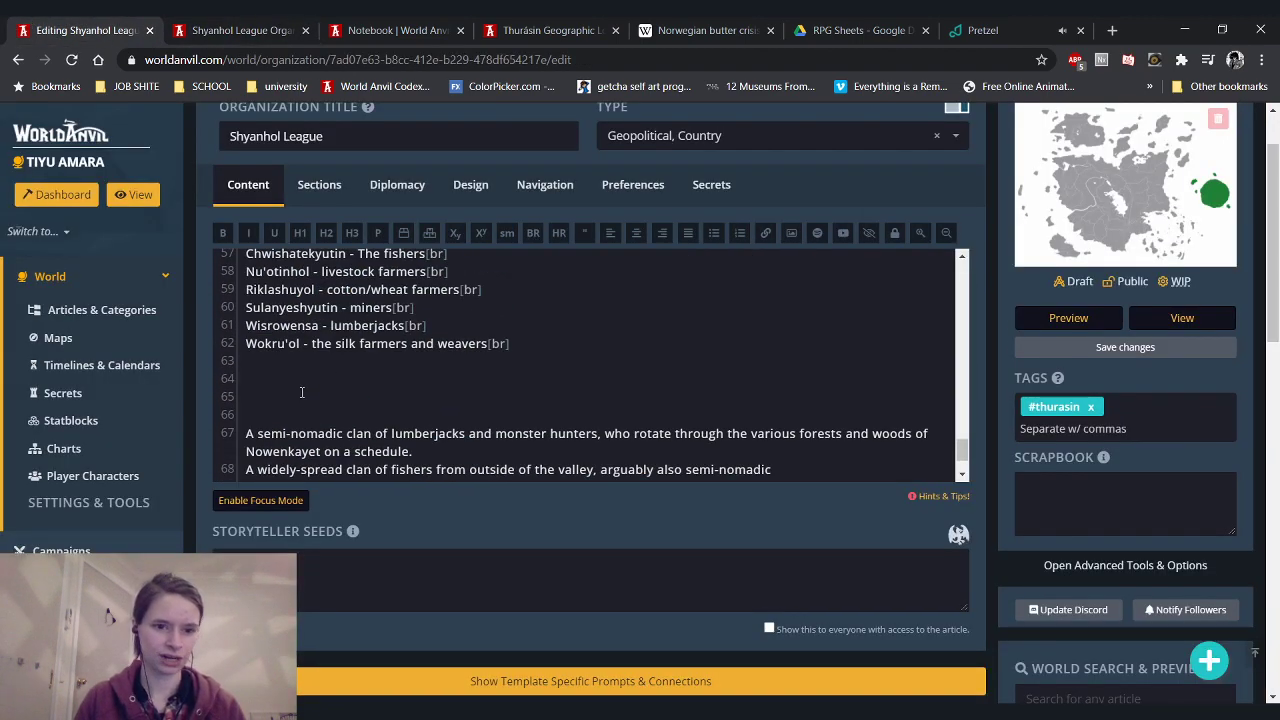
scroll(302, 391, up, 5)
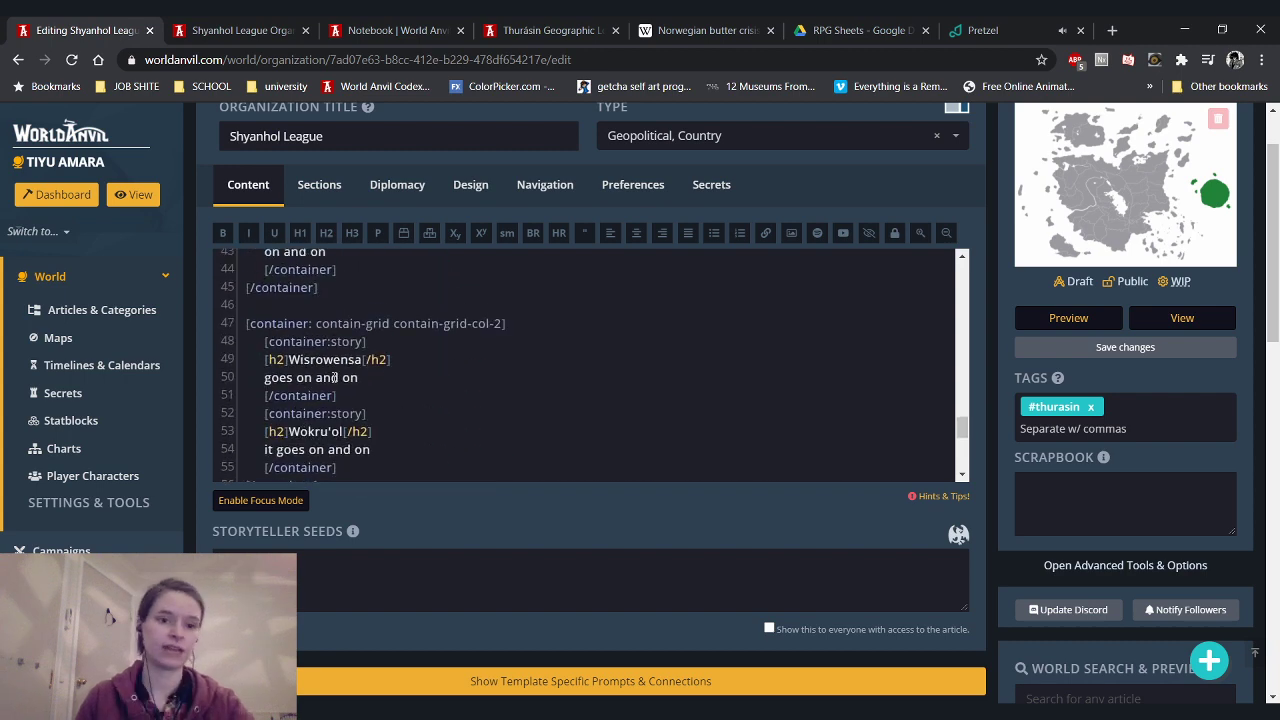
drag(397, 348, 267, 341)
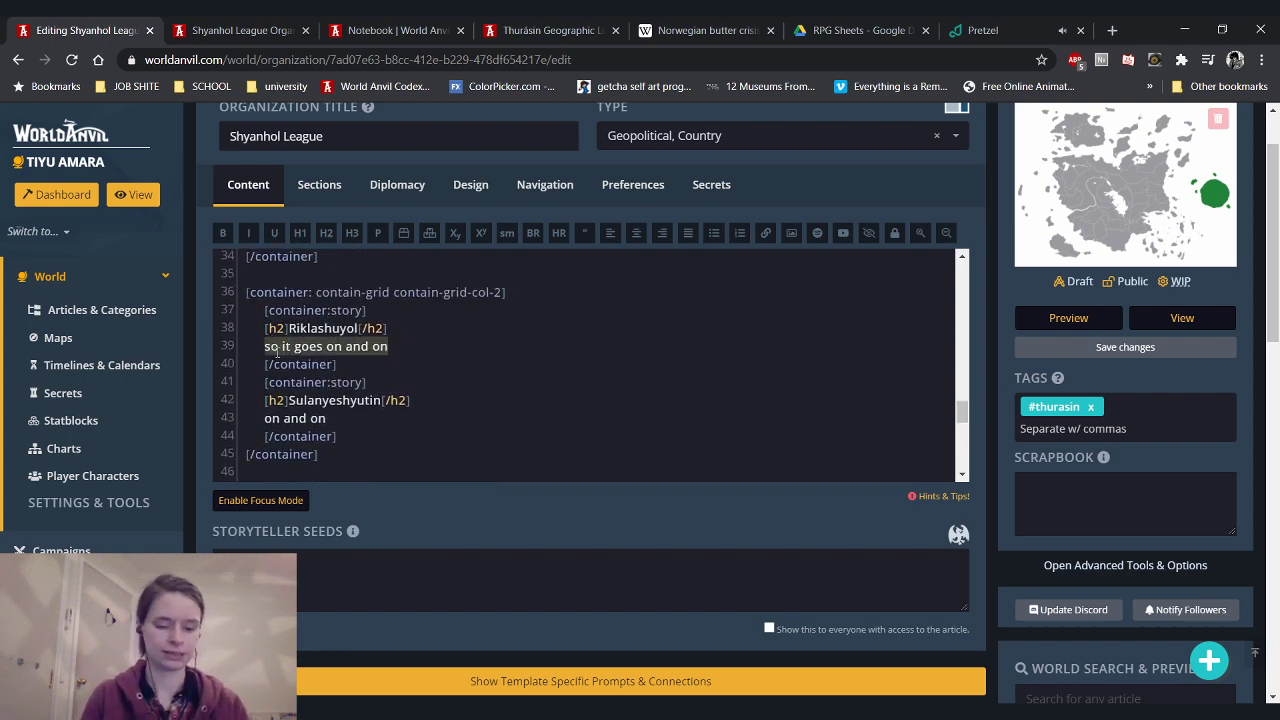
text(The Riklash)
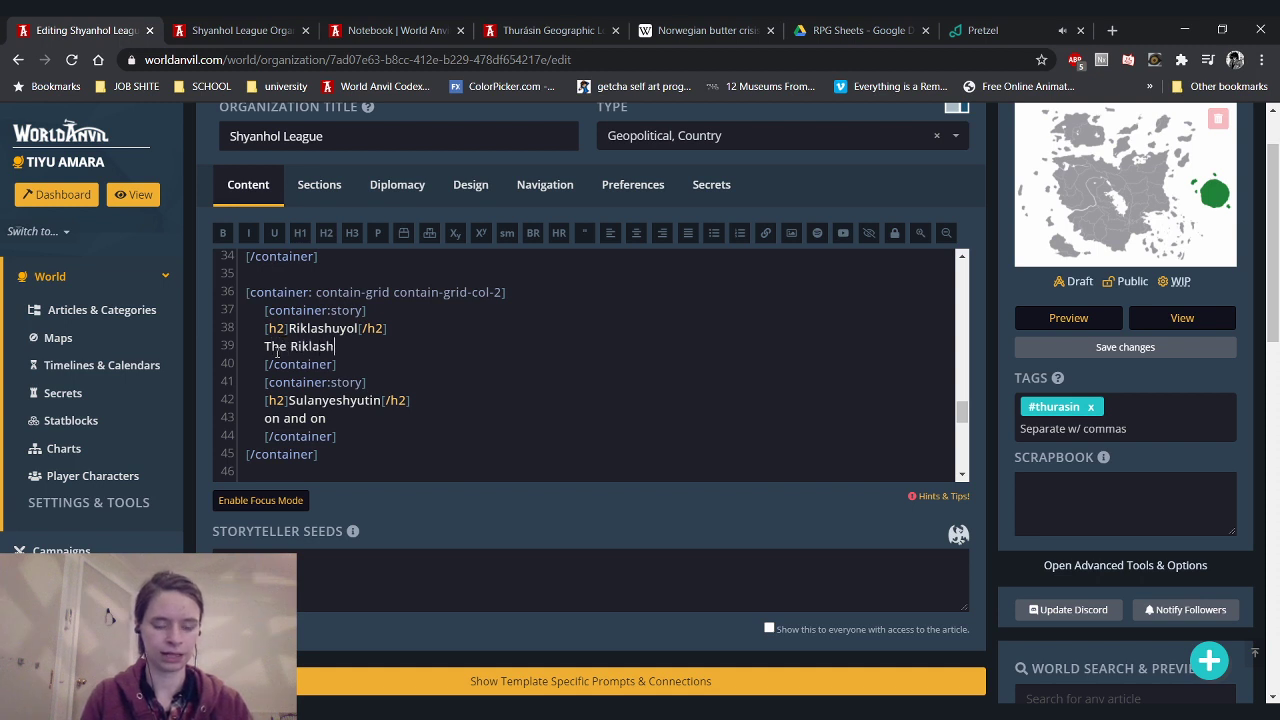
text(uyol)
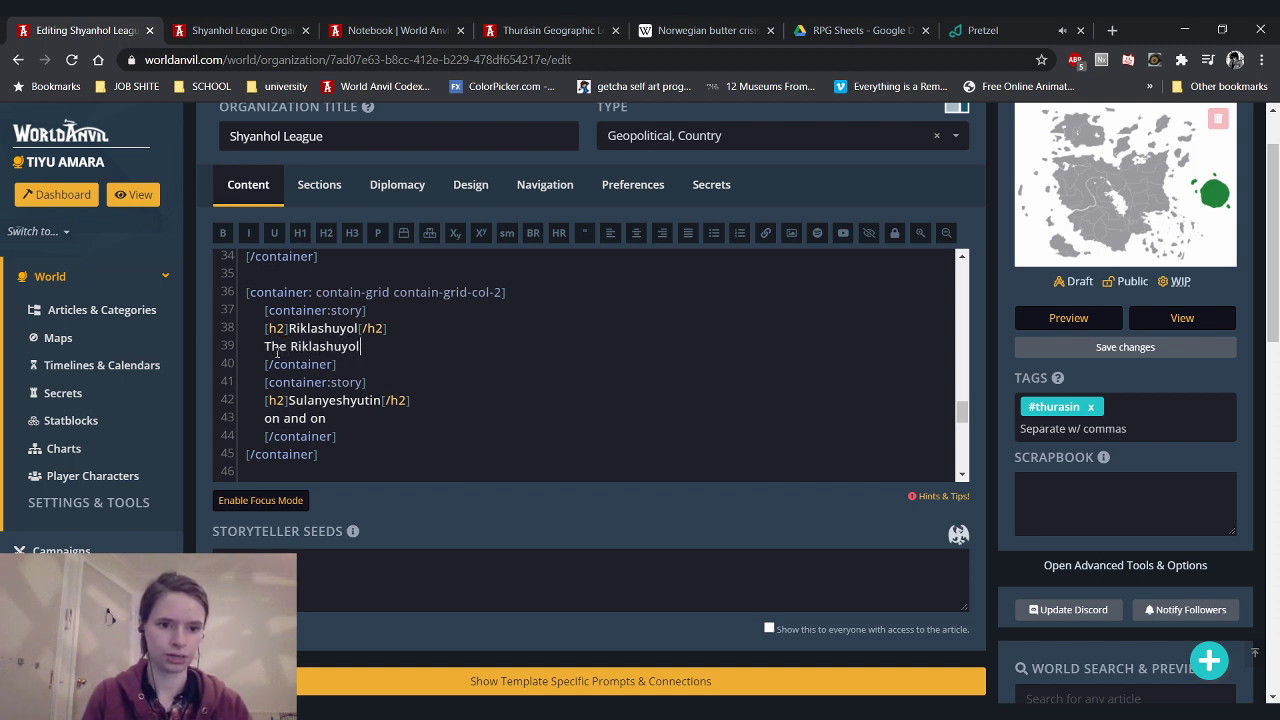
text( are )
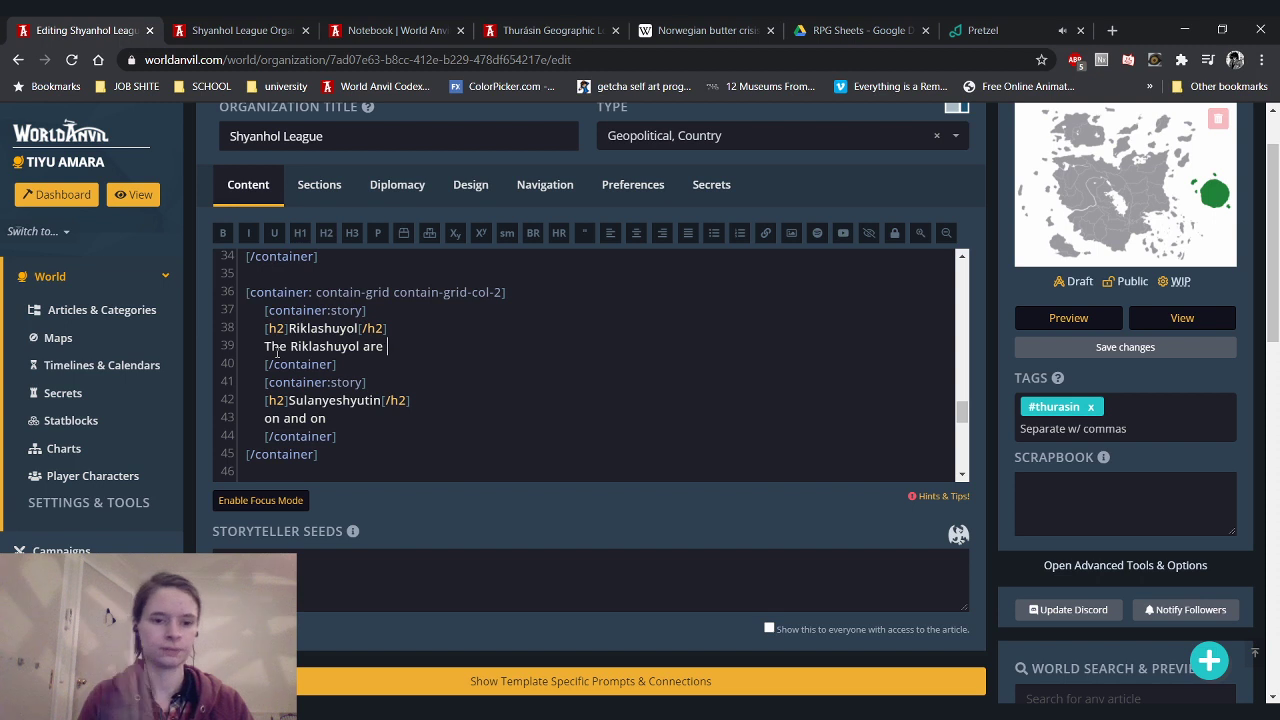
text(a fairly old)
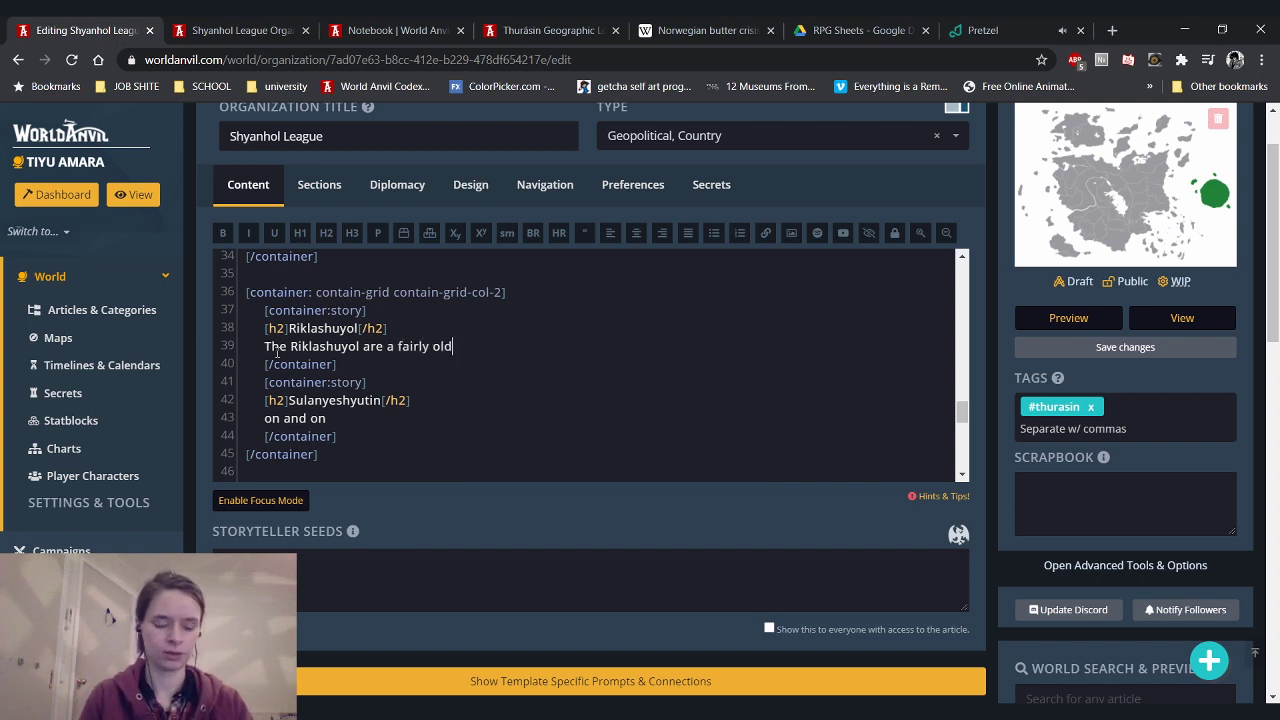
text( clan, and hold ter)
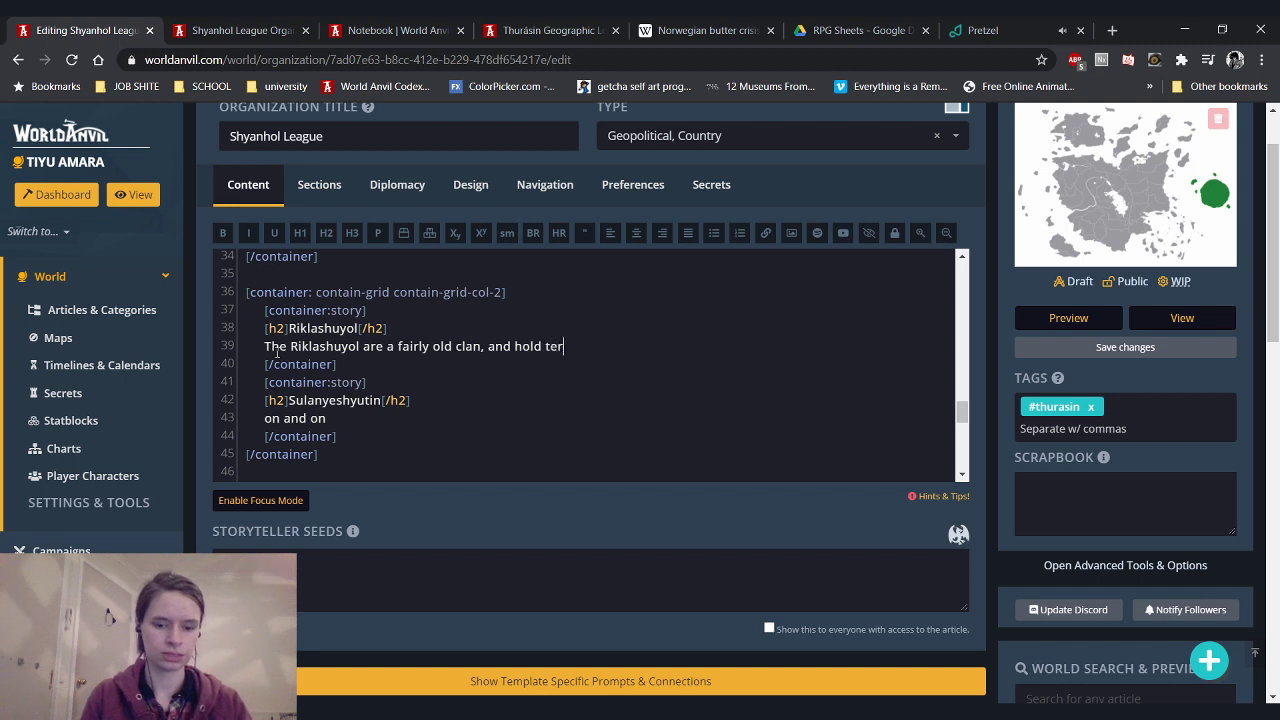
text(ritory in th)
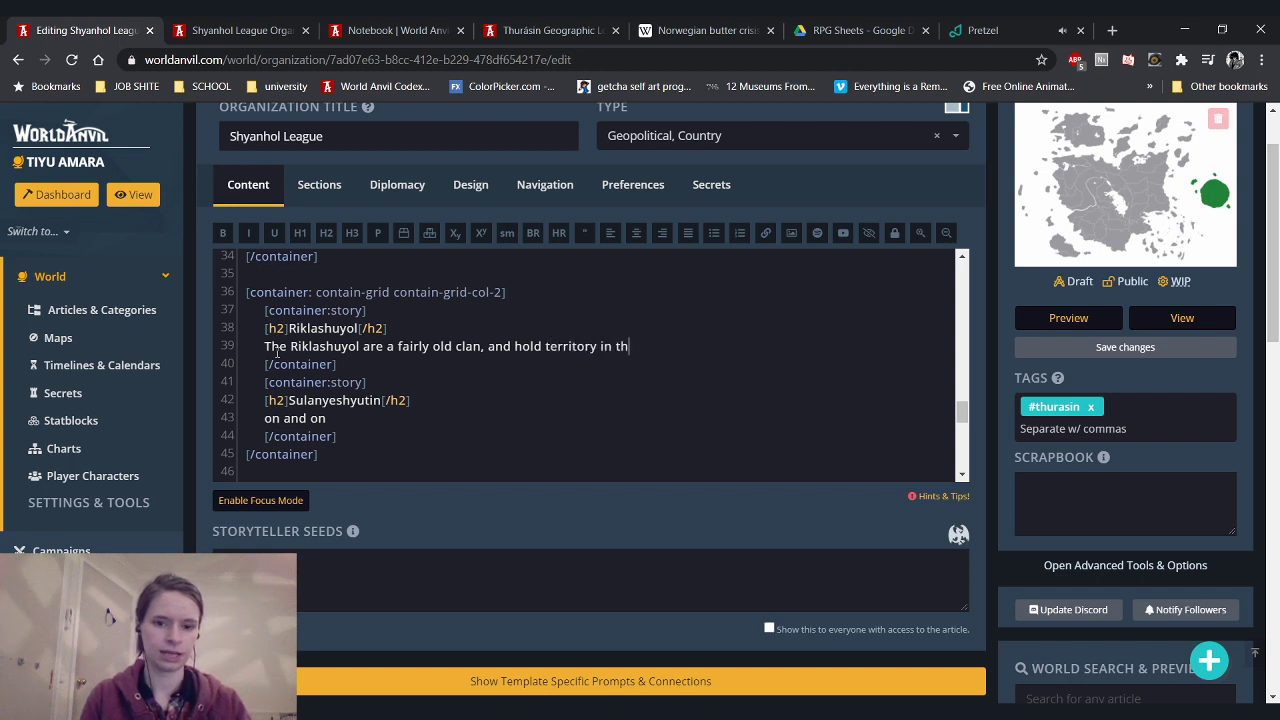
text(e north)
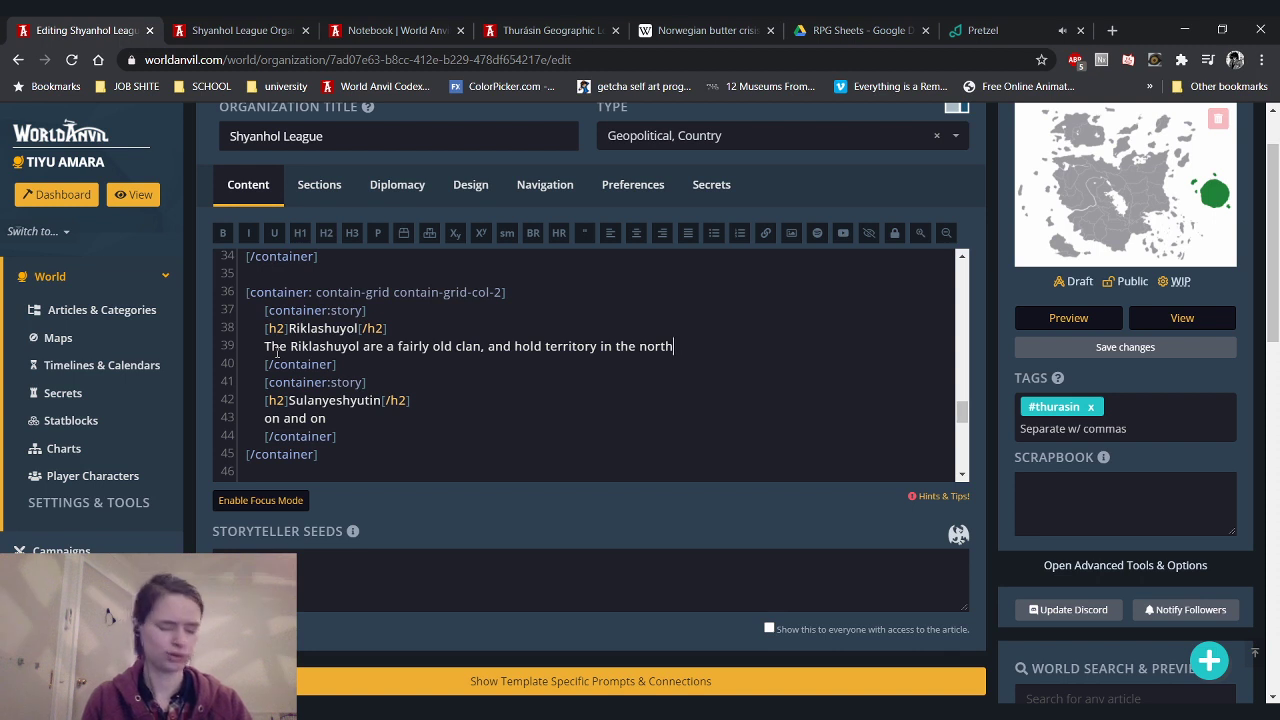
Complete the first sentence of the Riklashuyol description with "of the Valley."
text( of the)
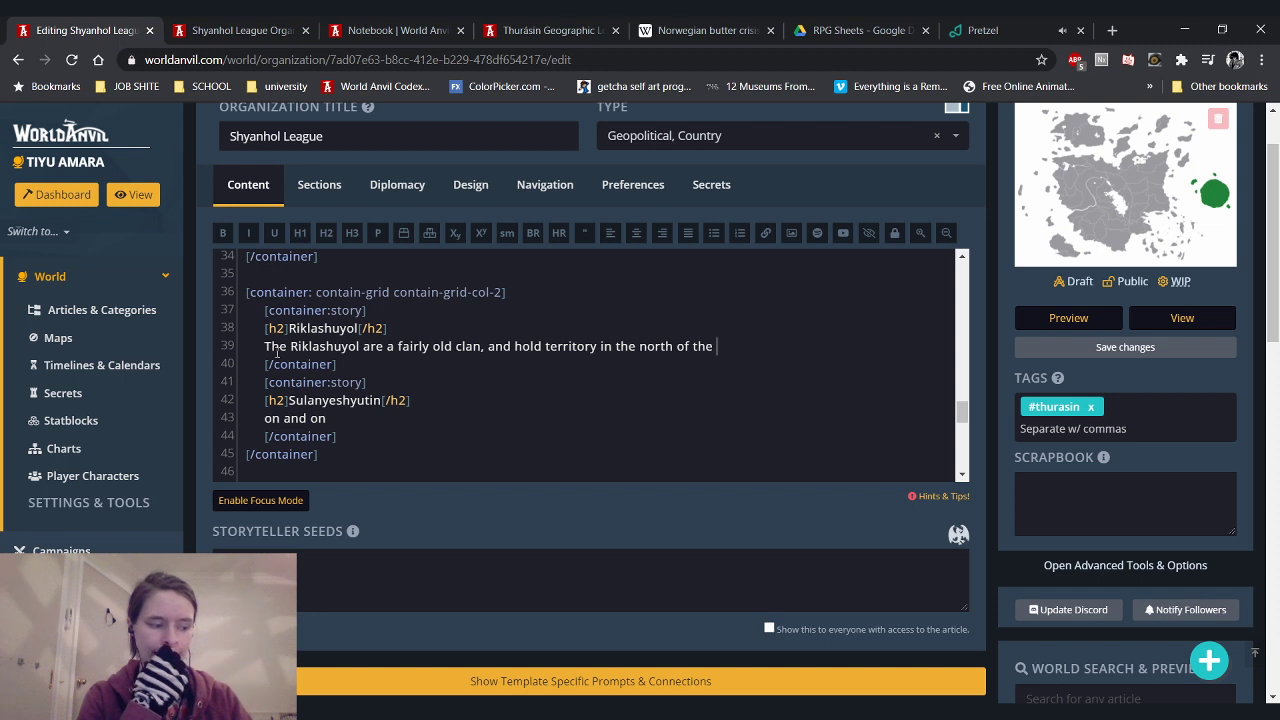
text(Nowenkaye)
text(t )
text(Va)
key(BackSpace)
key(BackSpace)
key(BackSpace)
key(BackSpace)
key(BackSpace)
key(BackSpace)
key(BackSpace)
key(BackSpace)
key(BackSpace)
key(BackSpace)
key(BackSpace)
key(BackSpace)
key(BackSpace)
text(Valley.)
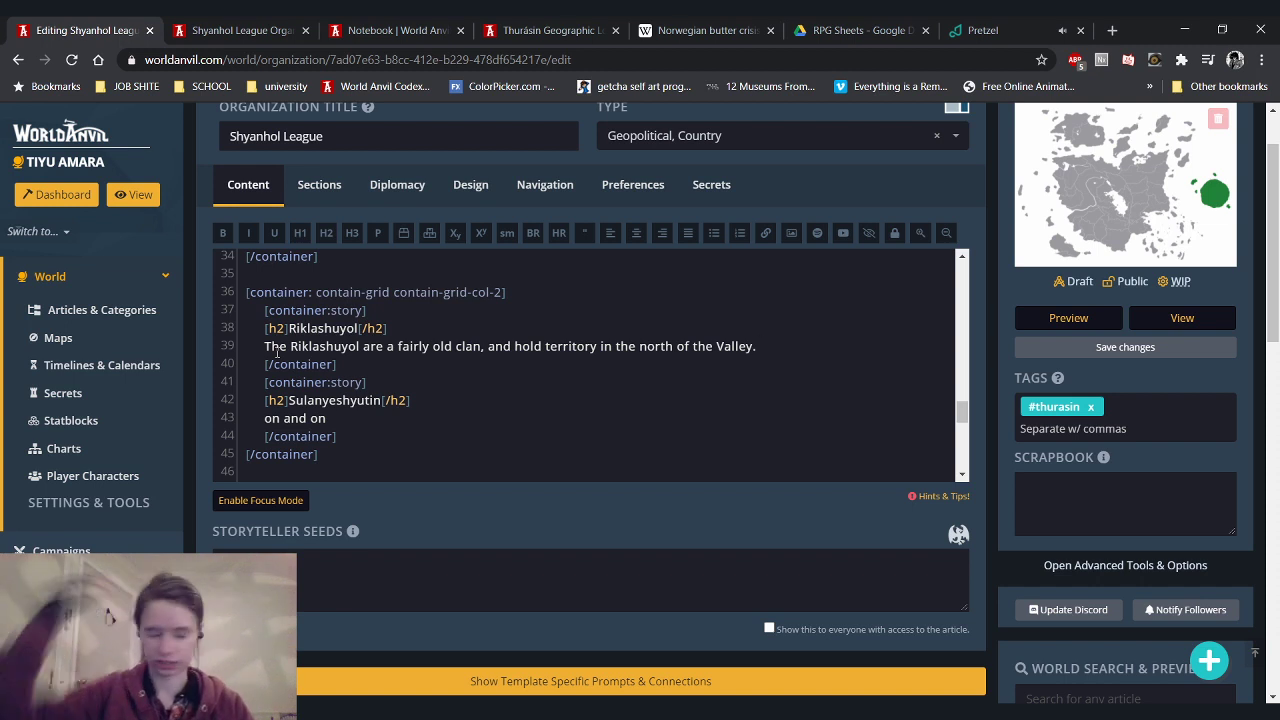
Start a second sentence in the Riklashuyol description with "They mostly deal in a"
text( They mostly )
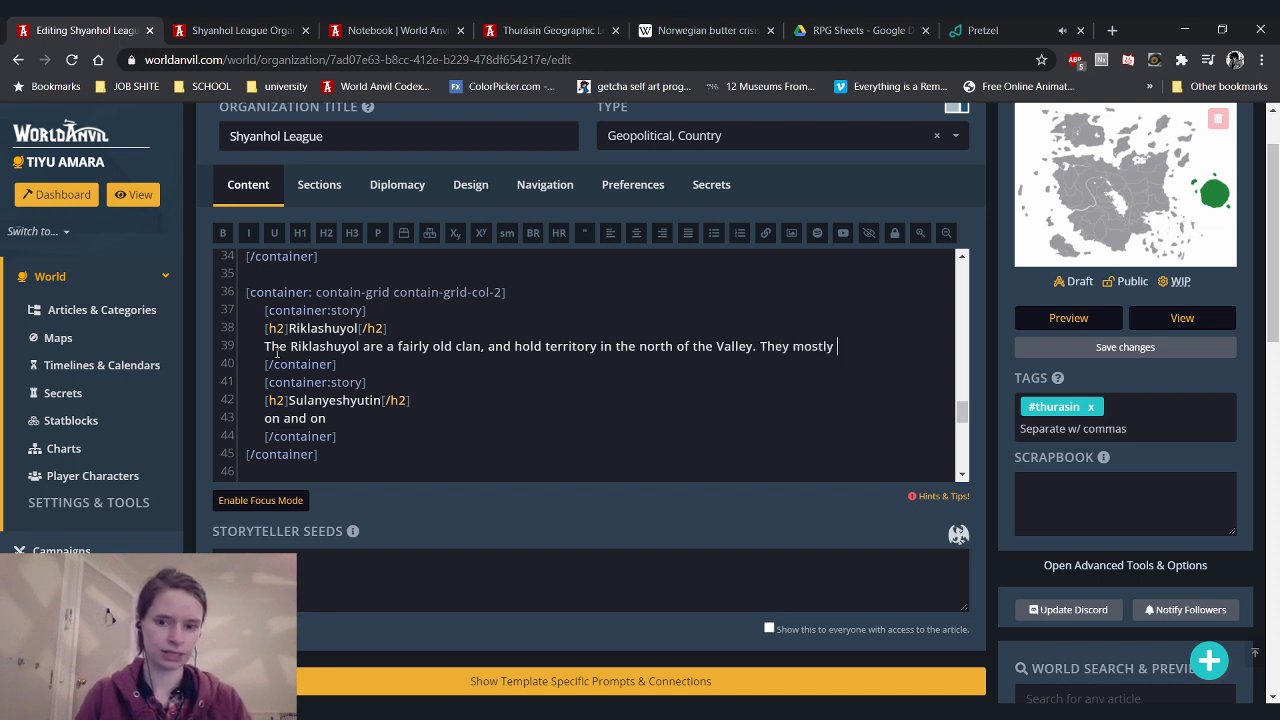
text(deal in )
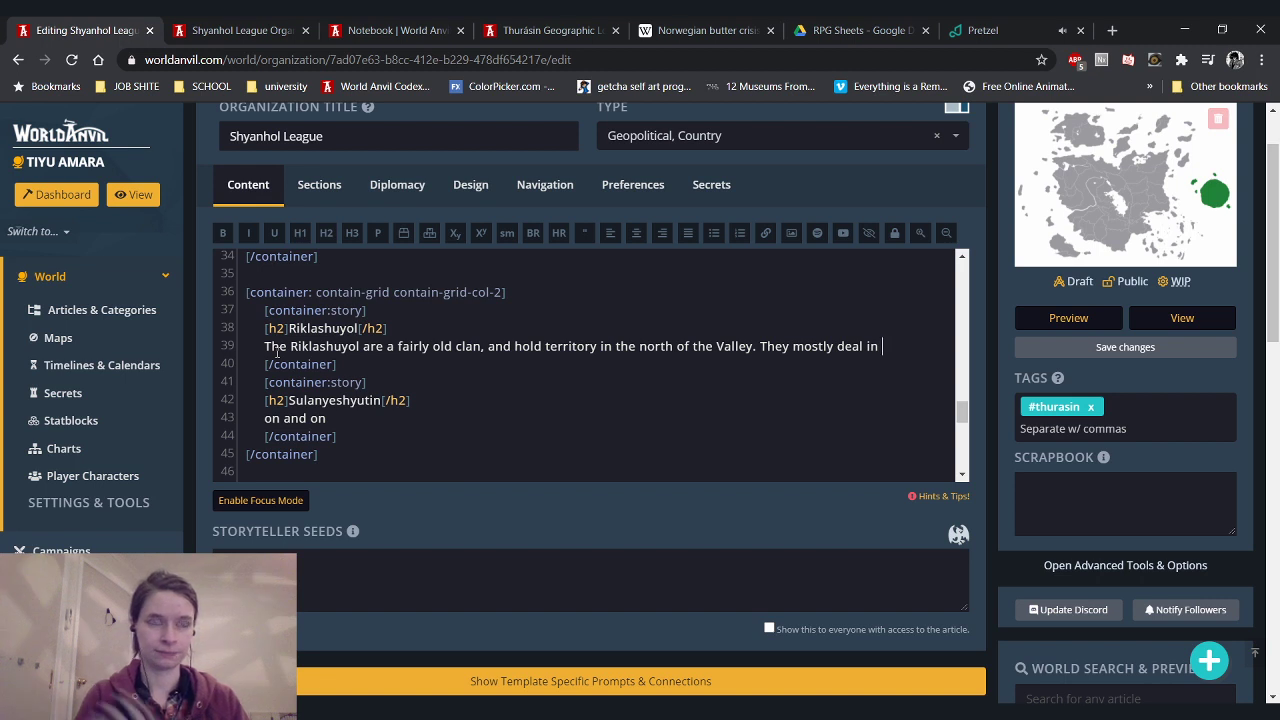
text(a)
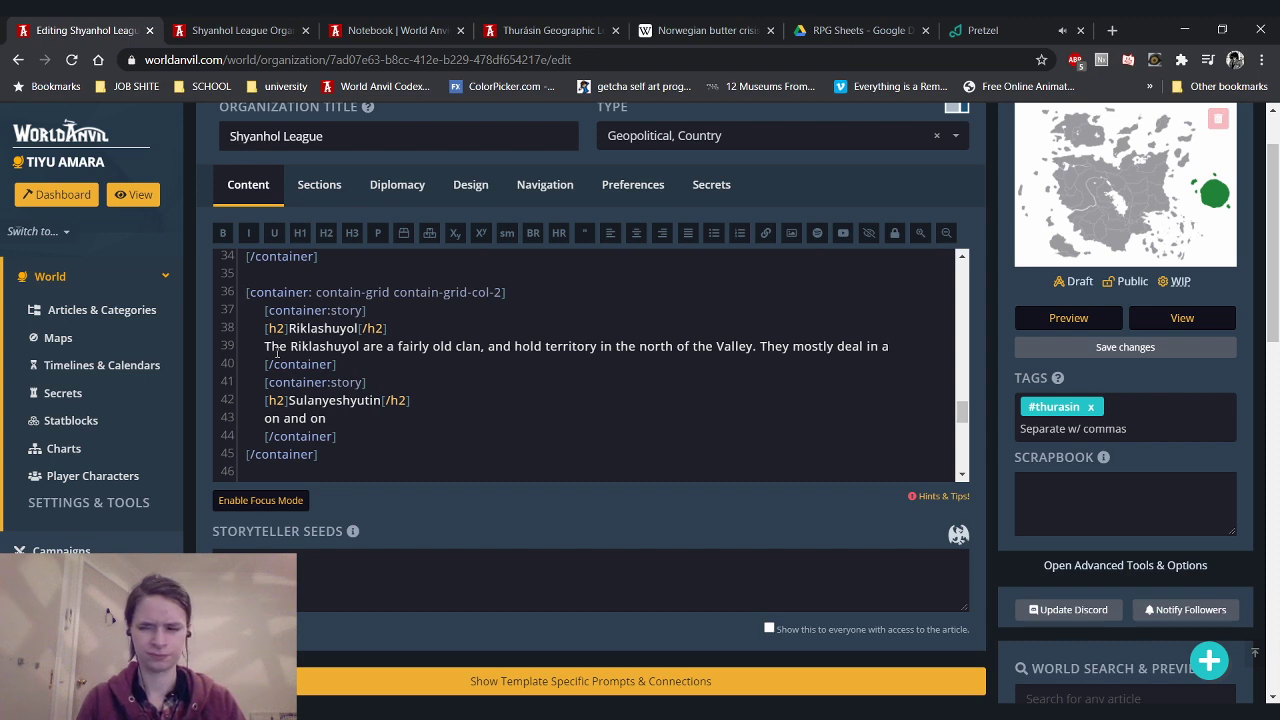
Reuse the Wikipedia page's browser tab to search Google for "agriculture definition"
click(706, 30)
click(726, 58)
text(agricu)
key(Return)
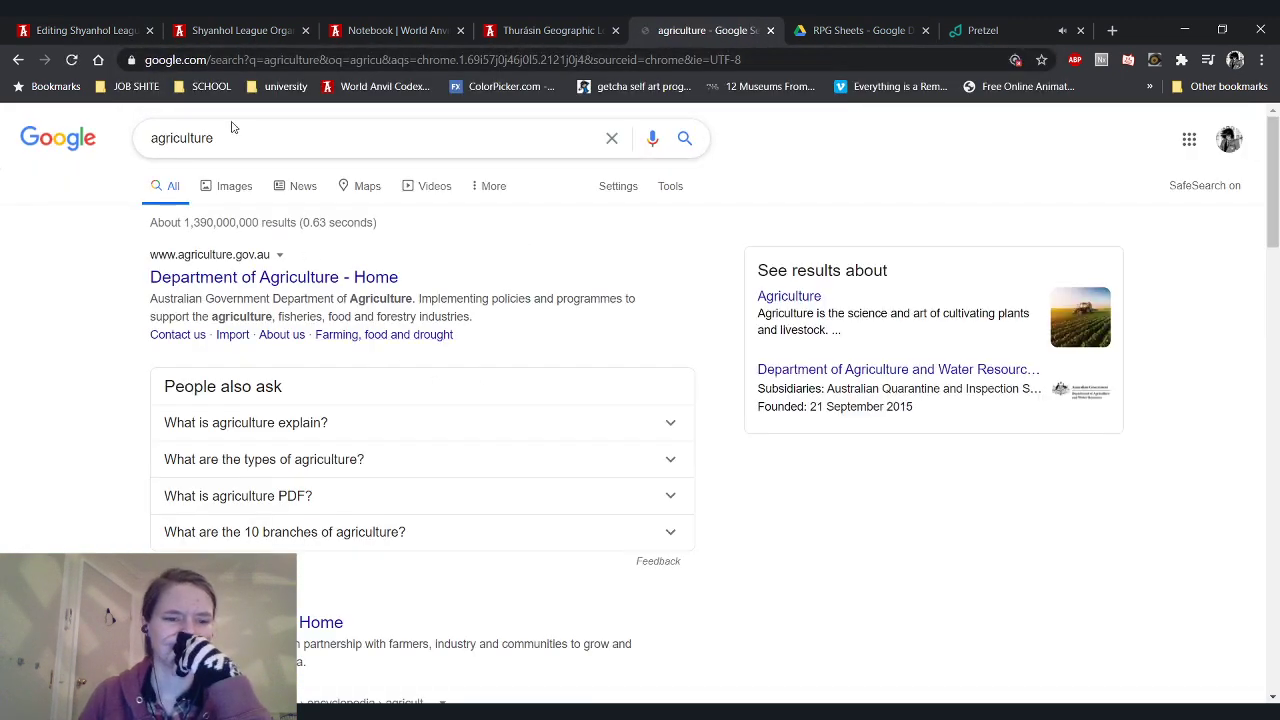
click(248, 137)
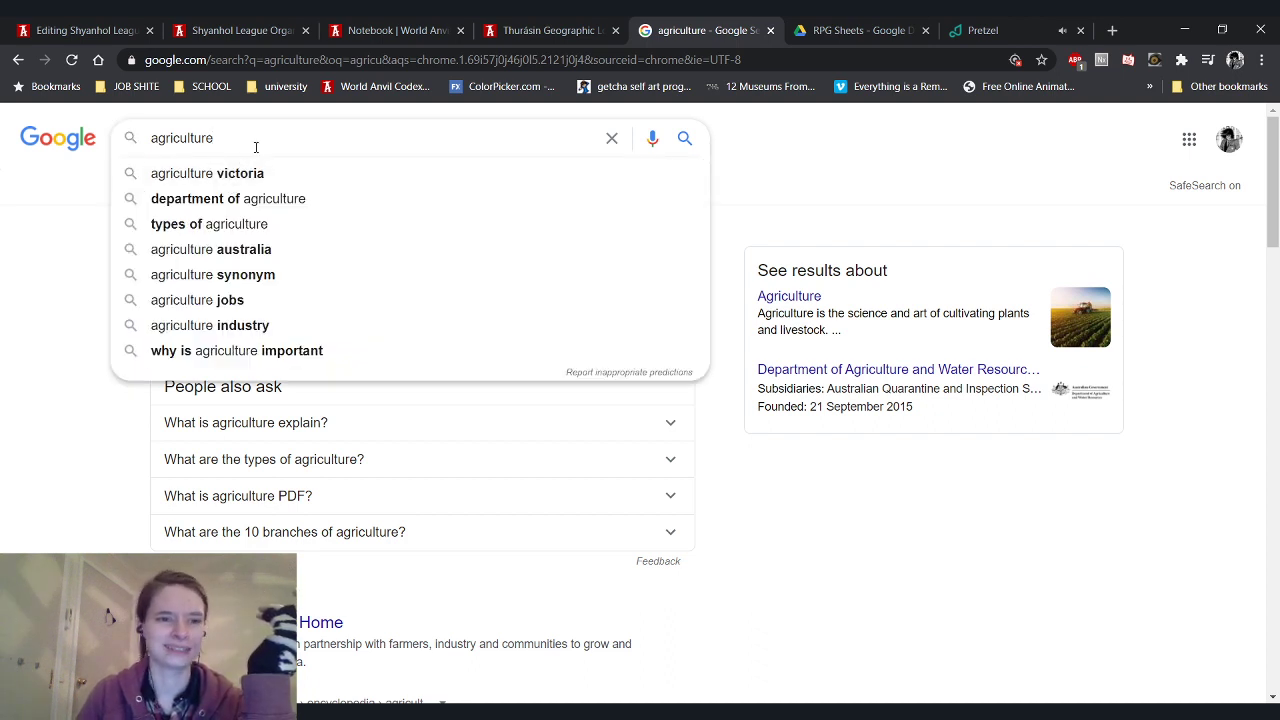
text(definition)
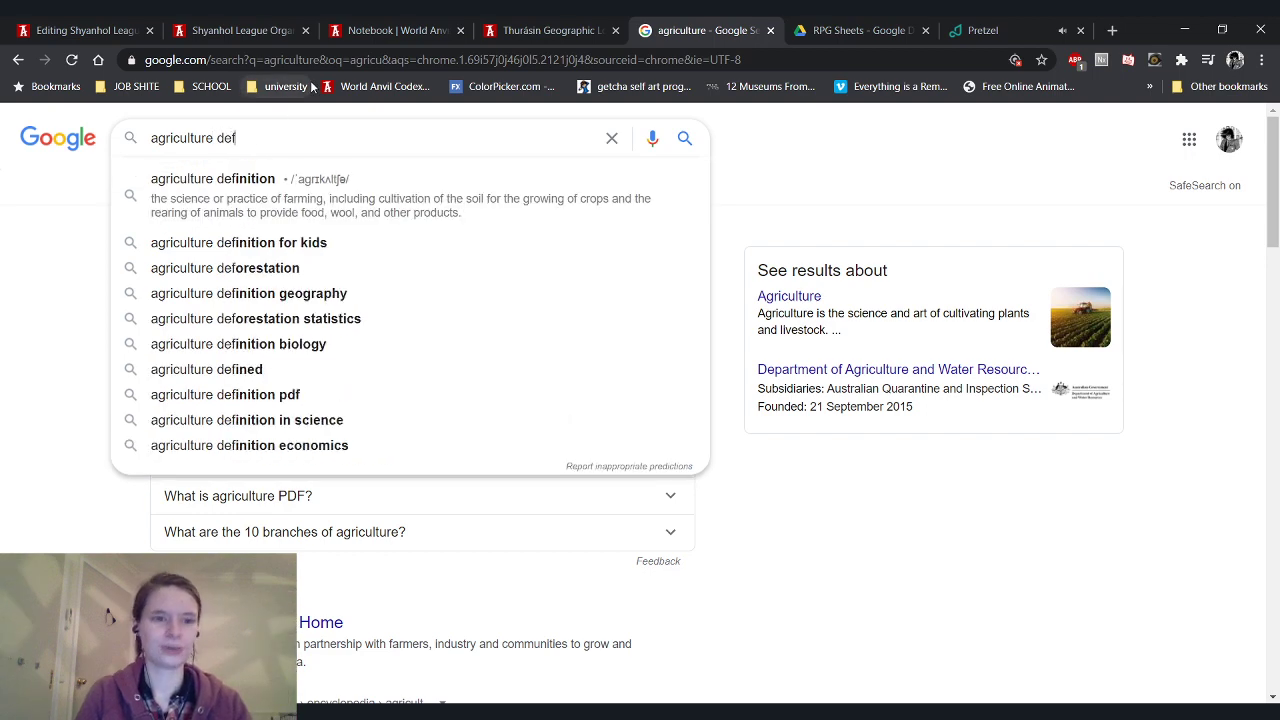
key(Return)
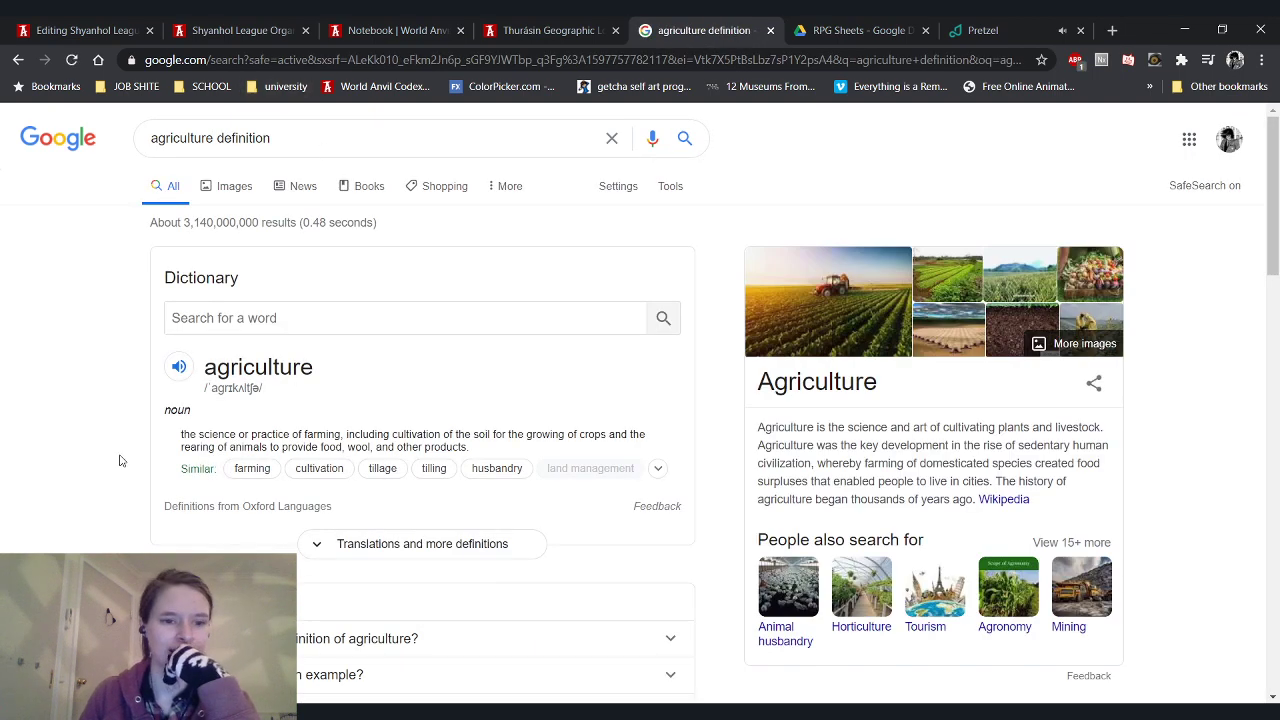
Look up the similar term "farming" in the dictionary result and read the wording about growing crops
scroll(119, 460, down, 1)
click(237, 390)
scroll(130, 468, down, 1)
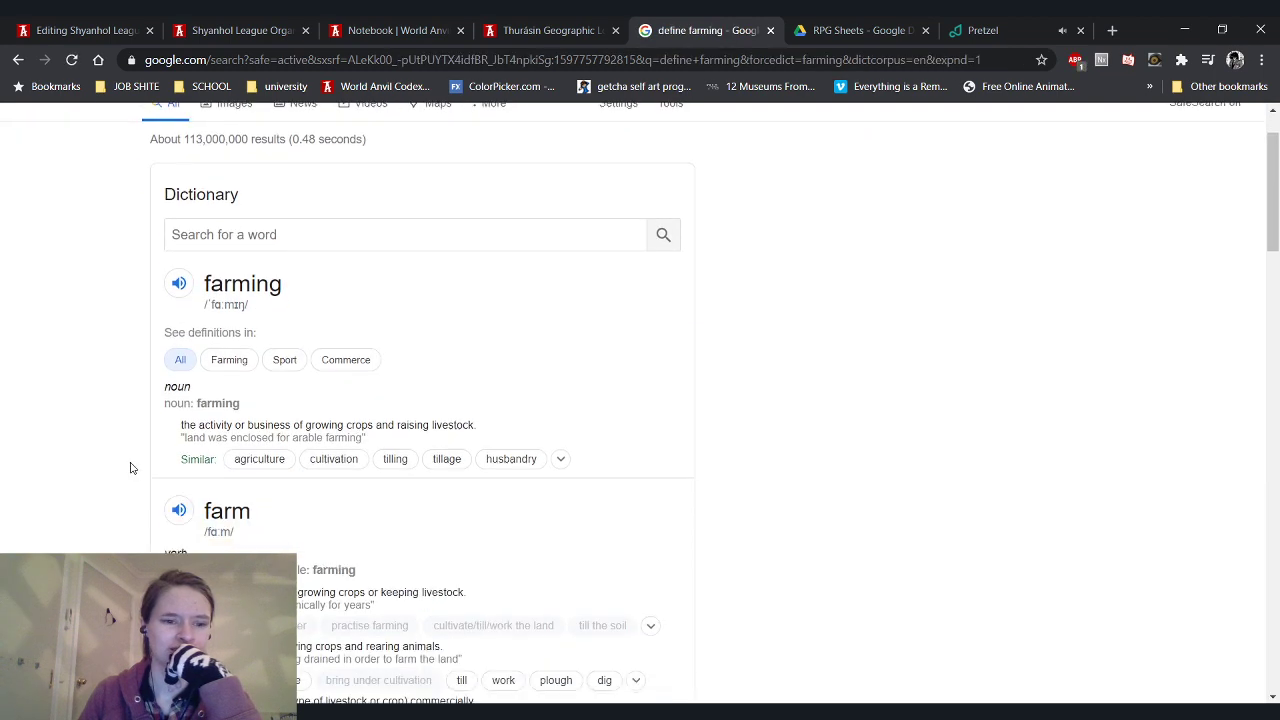
drag(268, 425, 384, 425)
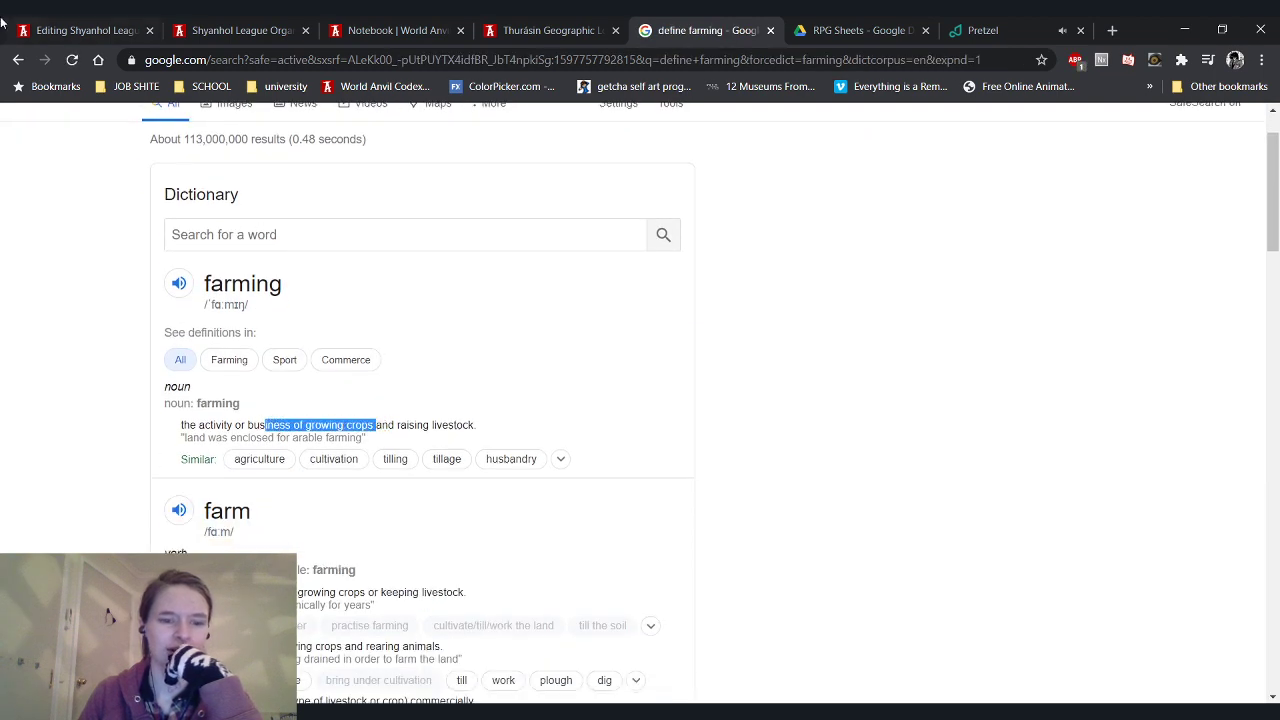
Return to the article editor and replace "in a" at the end of the Riklashuyol description with "with growing crops"
click(2, 18)
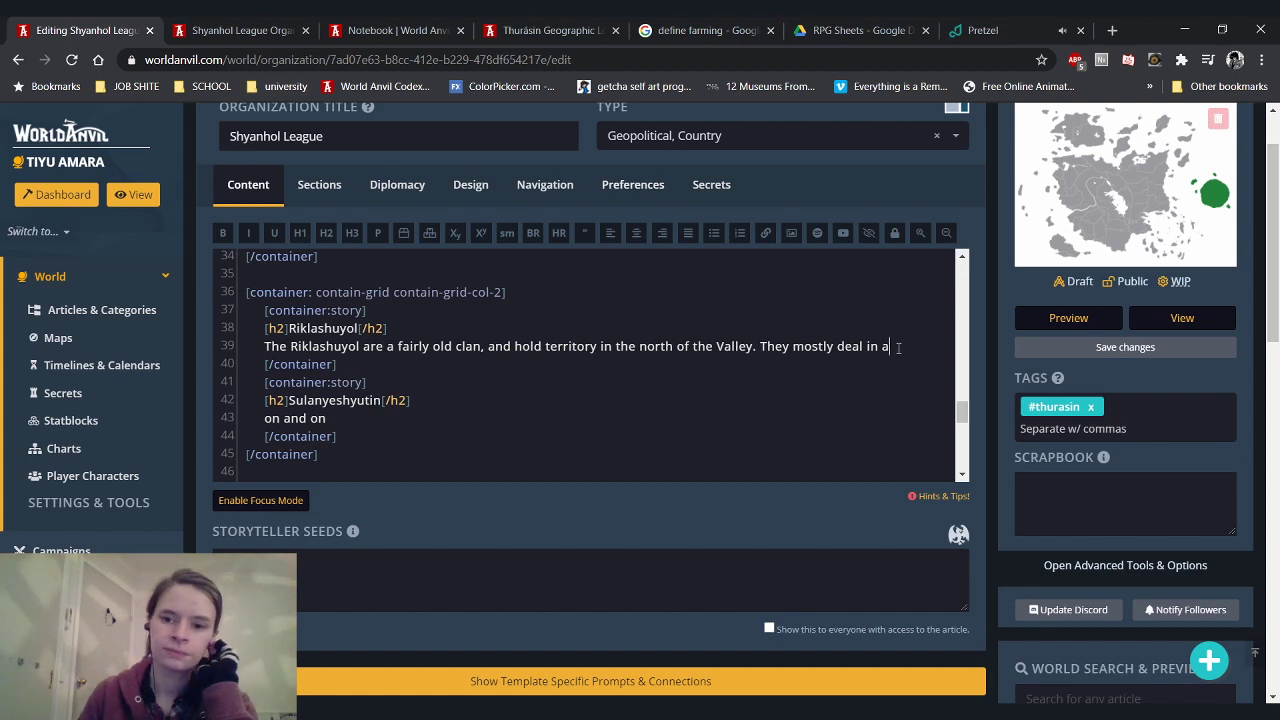
key(BackSpace)
key(BackSpace)
key(BackSpace)
key(BackSpace)
text(wit)
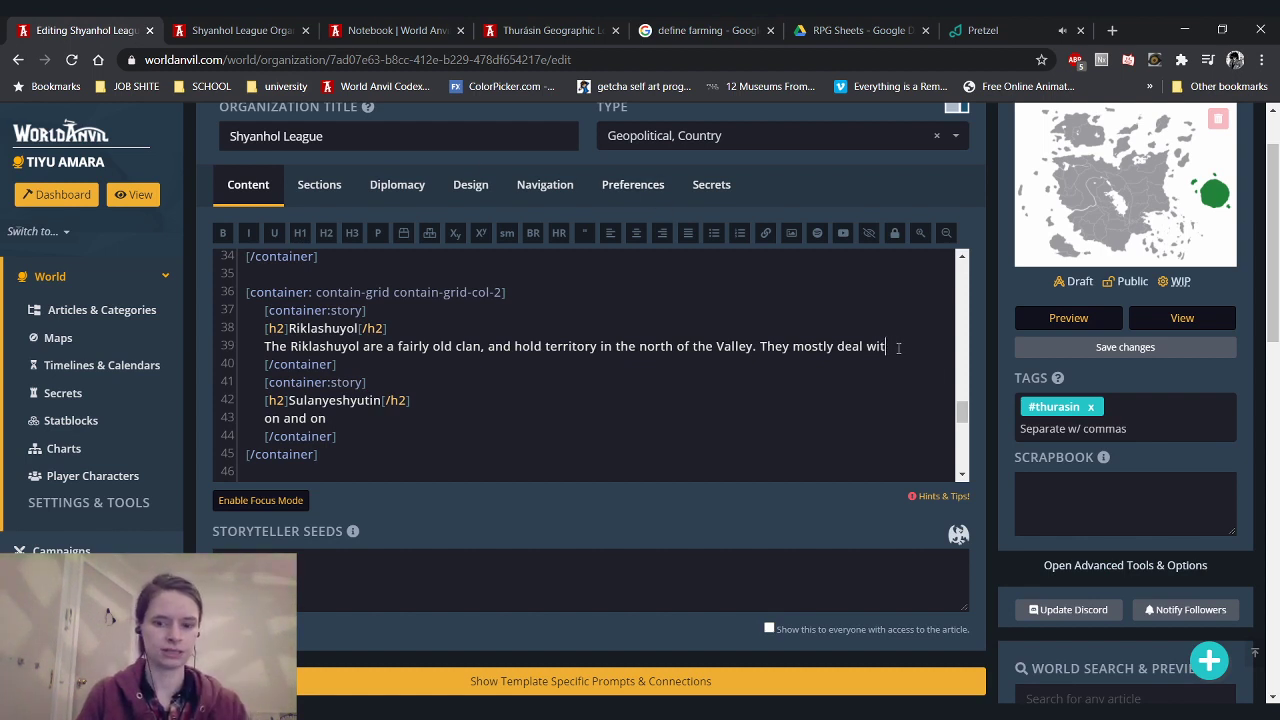
text(h growing crops)
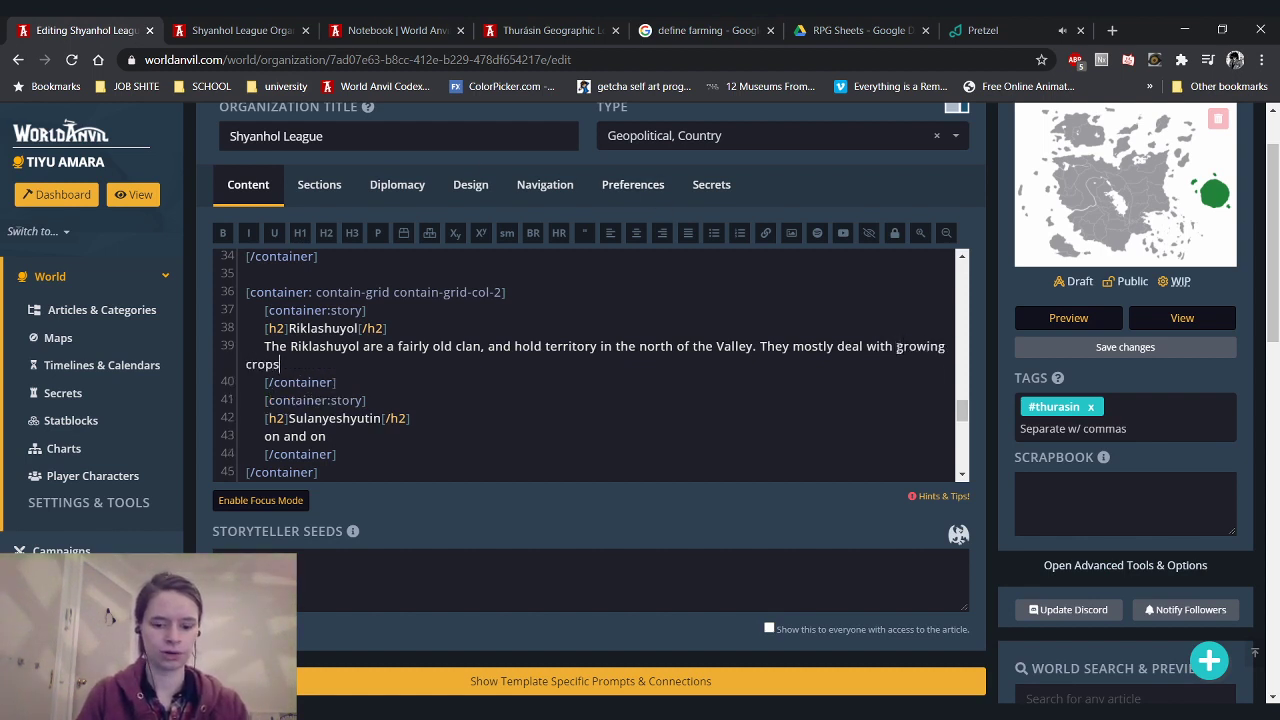
Finish the Riklashuyol description with "such as cotton and wheat, and bake the best bread in the League."
text( such as cotto)
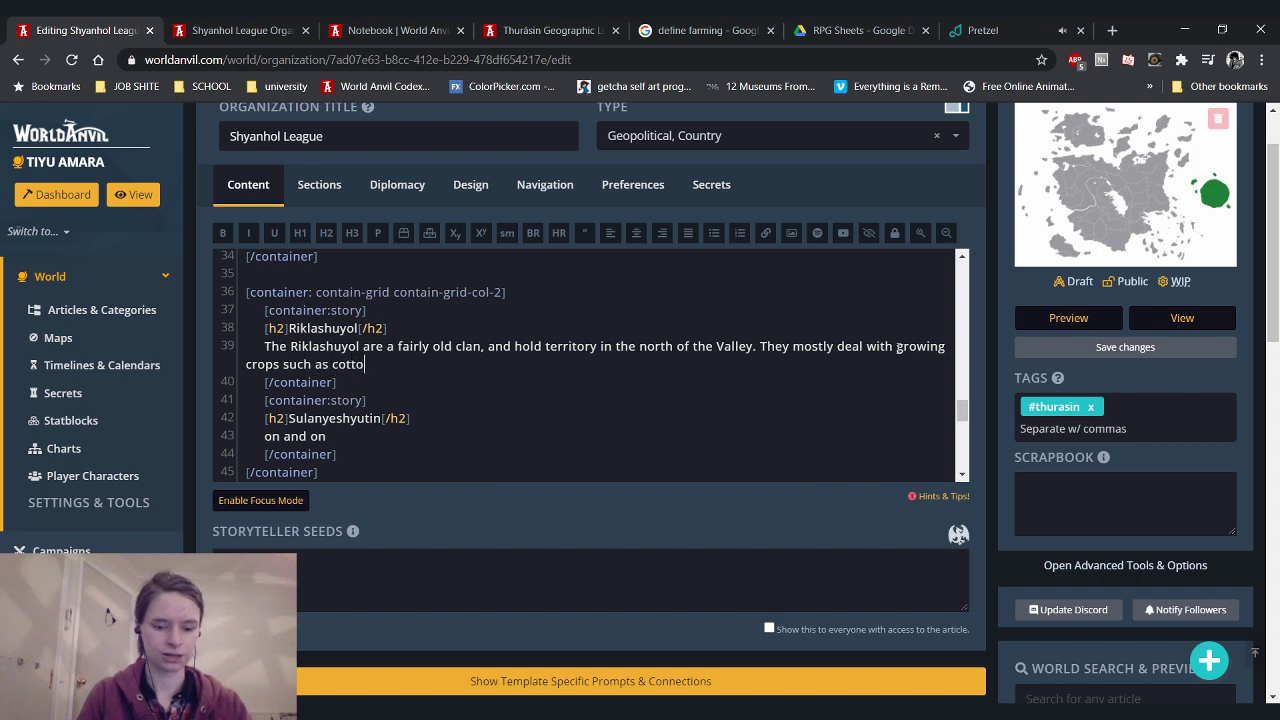
text(n and wheat)
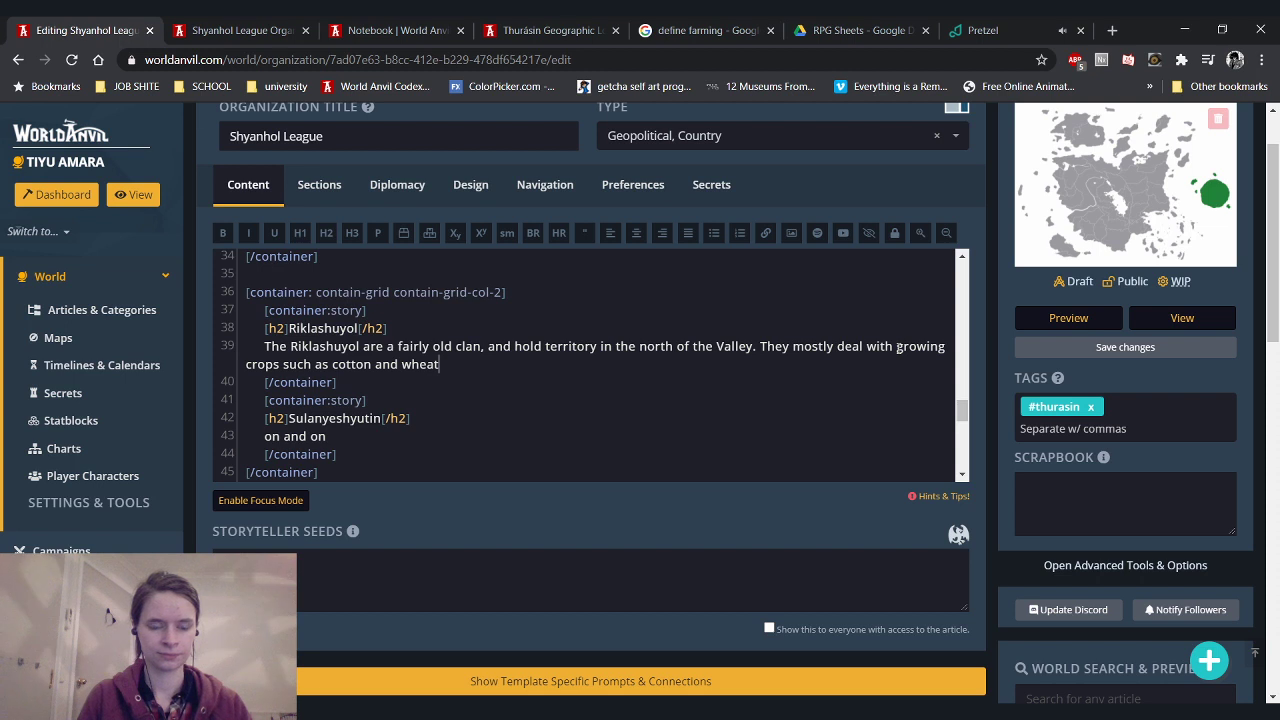
text(, and bake the best bread in the League.)
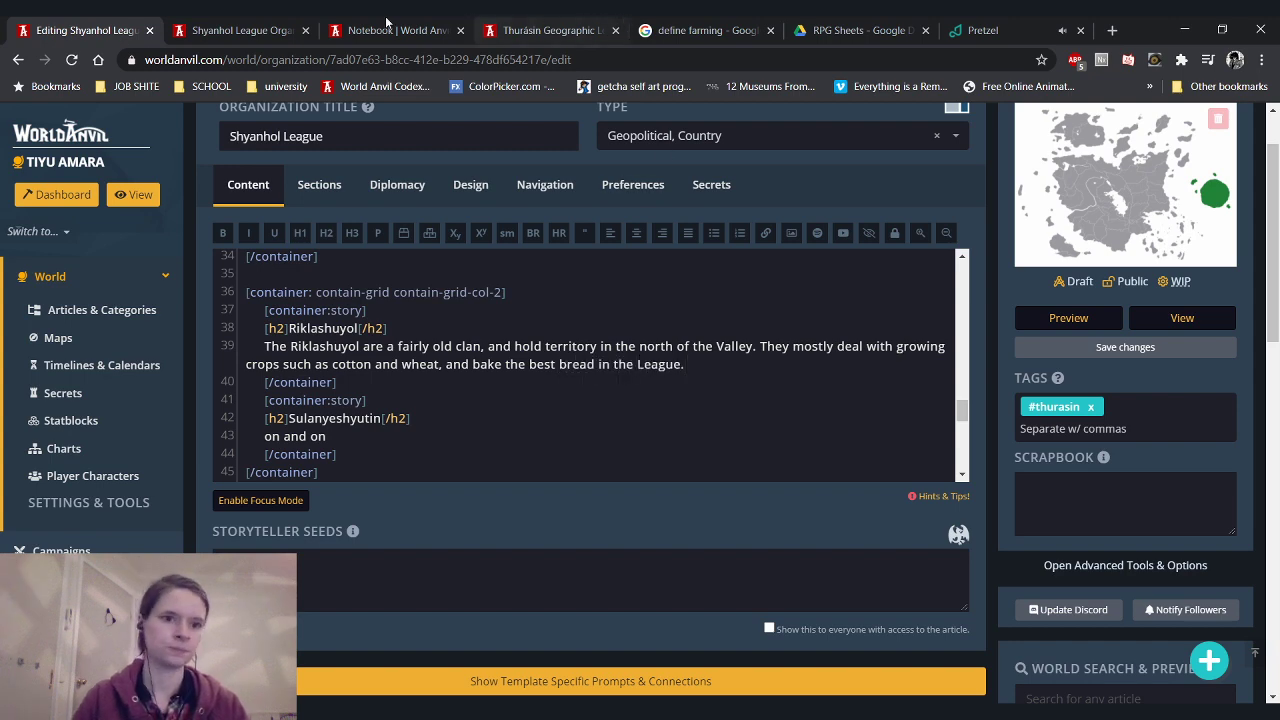
Reload the article preview and compare the new Riklashuyol description with the other clan blocks
click(240, 30)
click(70, 59)
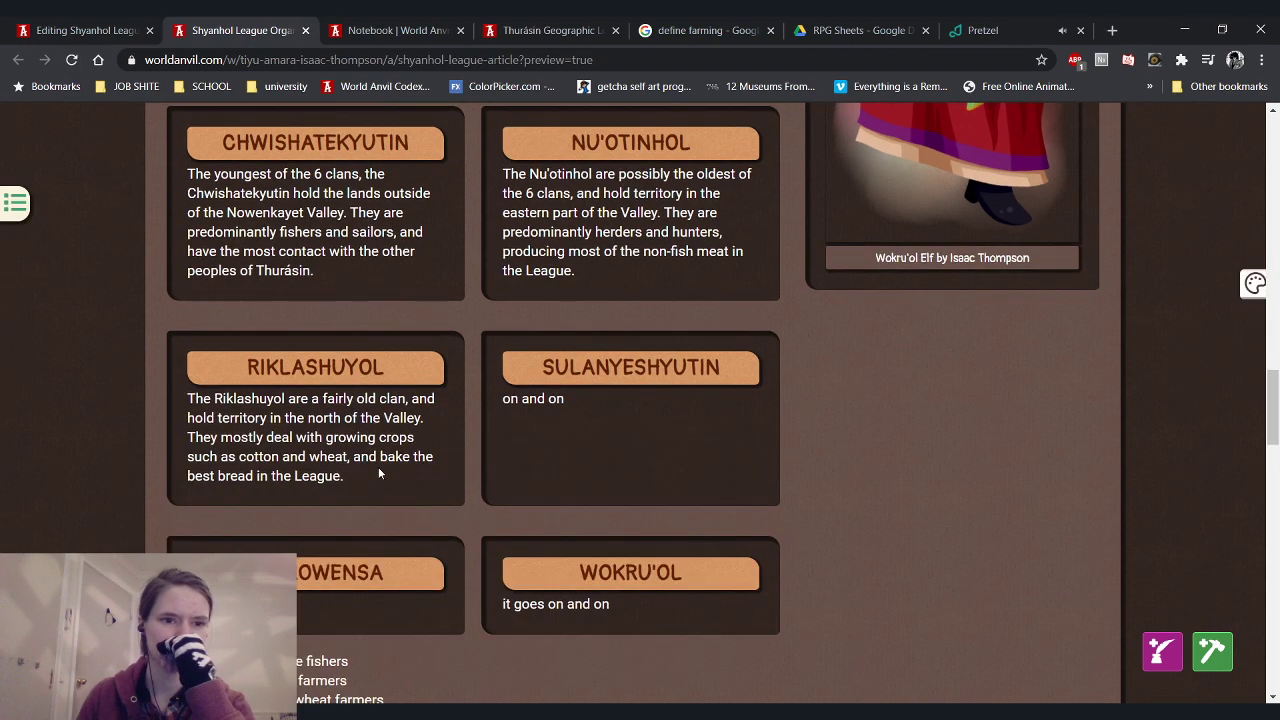
click(80, 22)
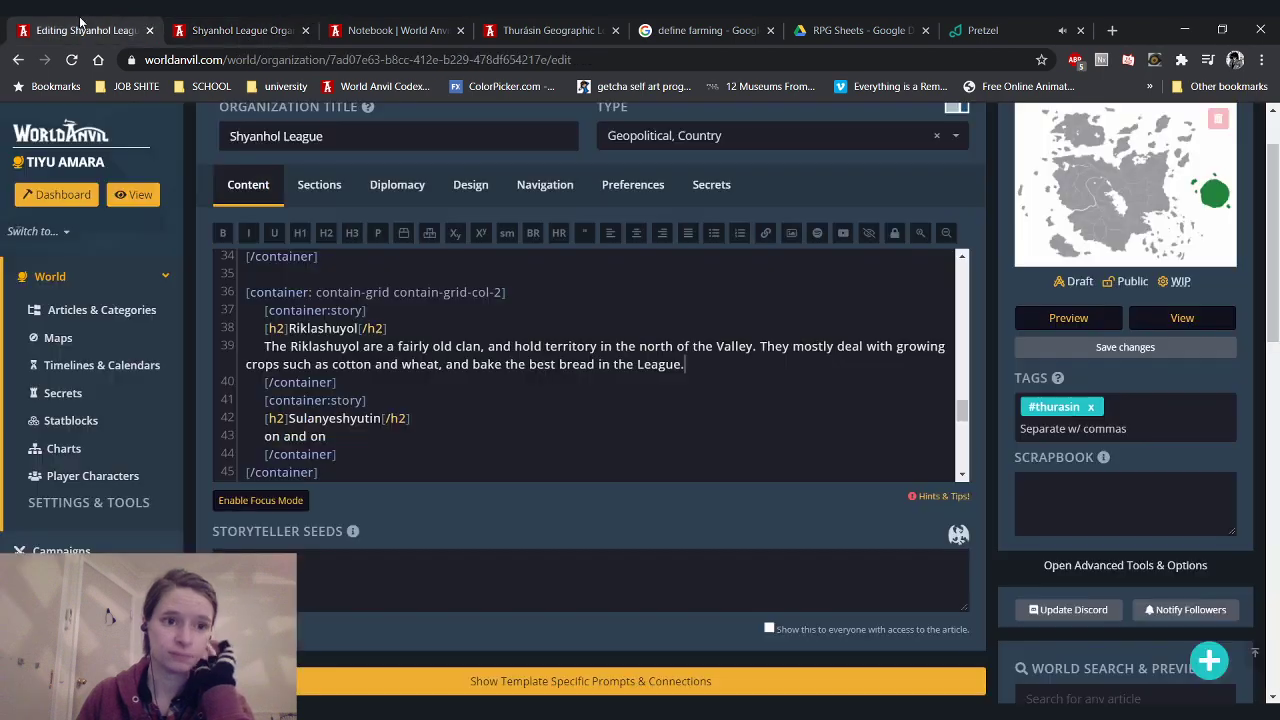
scroll(467, 352, down, 1)
scroll(467, 352, up, 3)
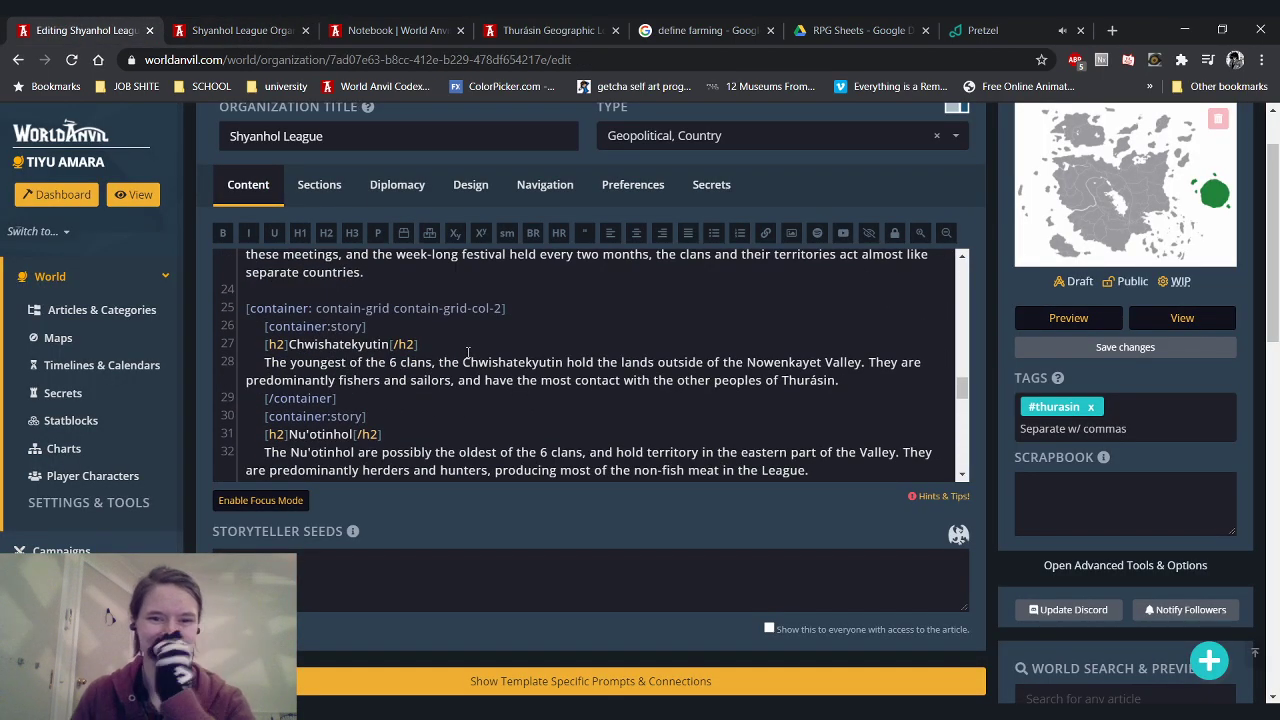
scroll(467, 352, down, 3)
click(235, 28)
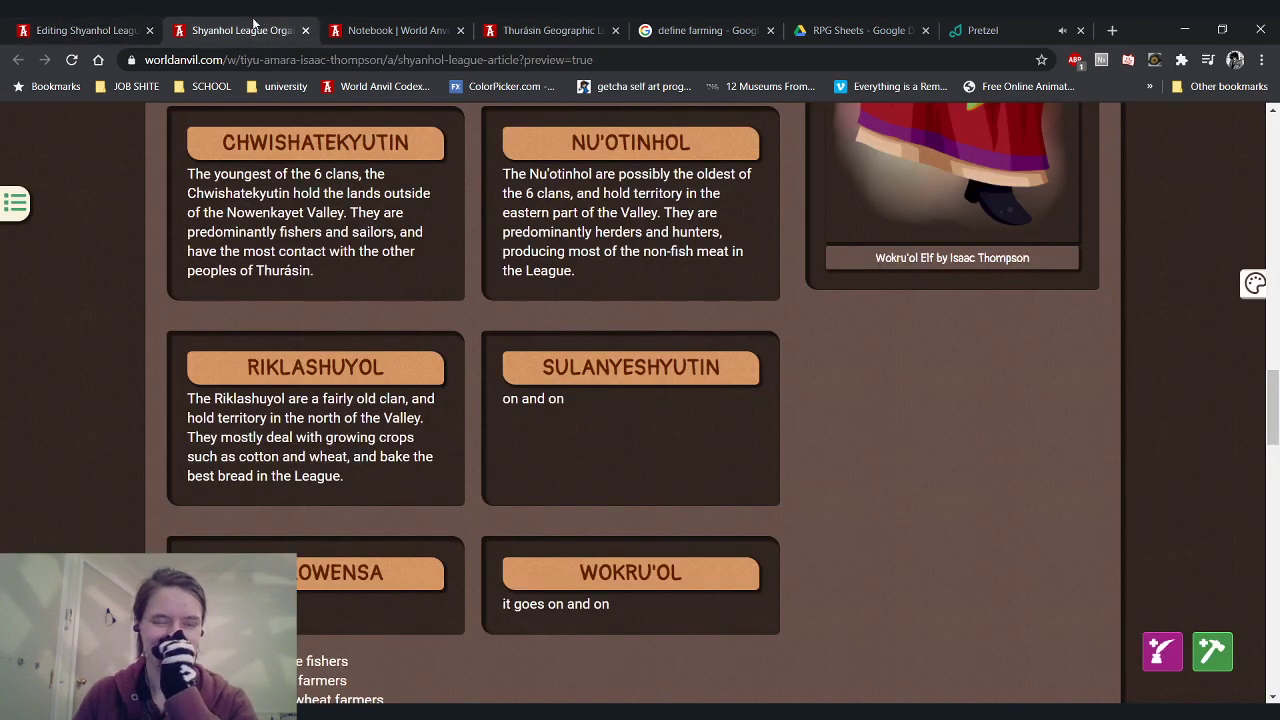
Replace the Sulanyeshyutin placeholder in the article editor with "The Sulanyeshyutin are one of the younger Shyanhol clans"
click(106, 23)
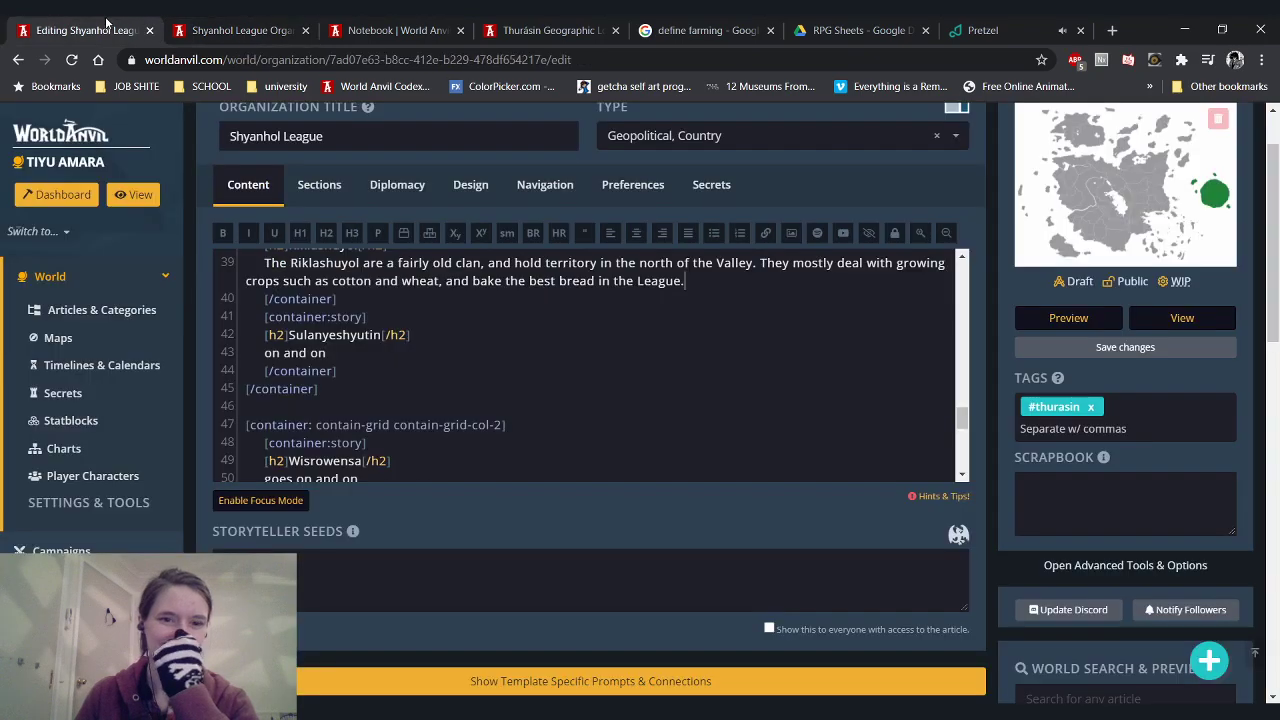
click(330, 352)
key(BackSpace)
key(BackSpace)
key(BackSpace)
key(BackSpace)
key(BackSpace)
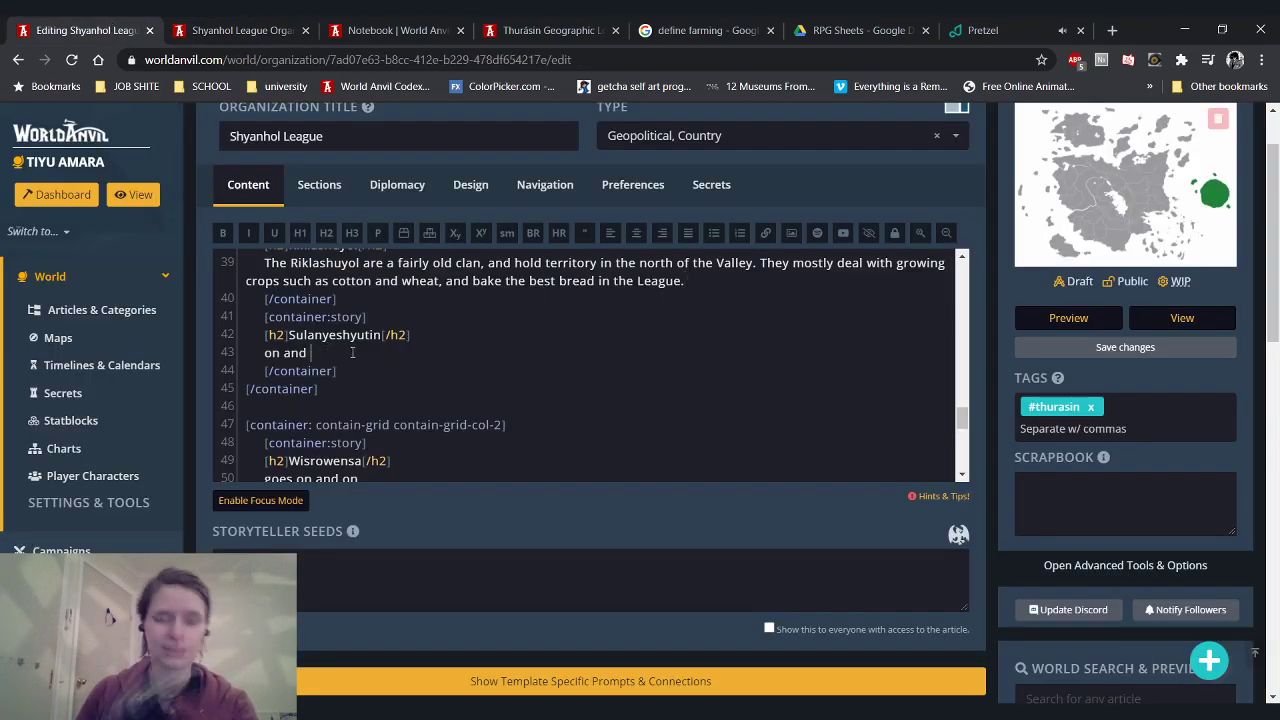
key(BackSpace)
key(BackSpace)
key(BackSpace)
text(Th)
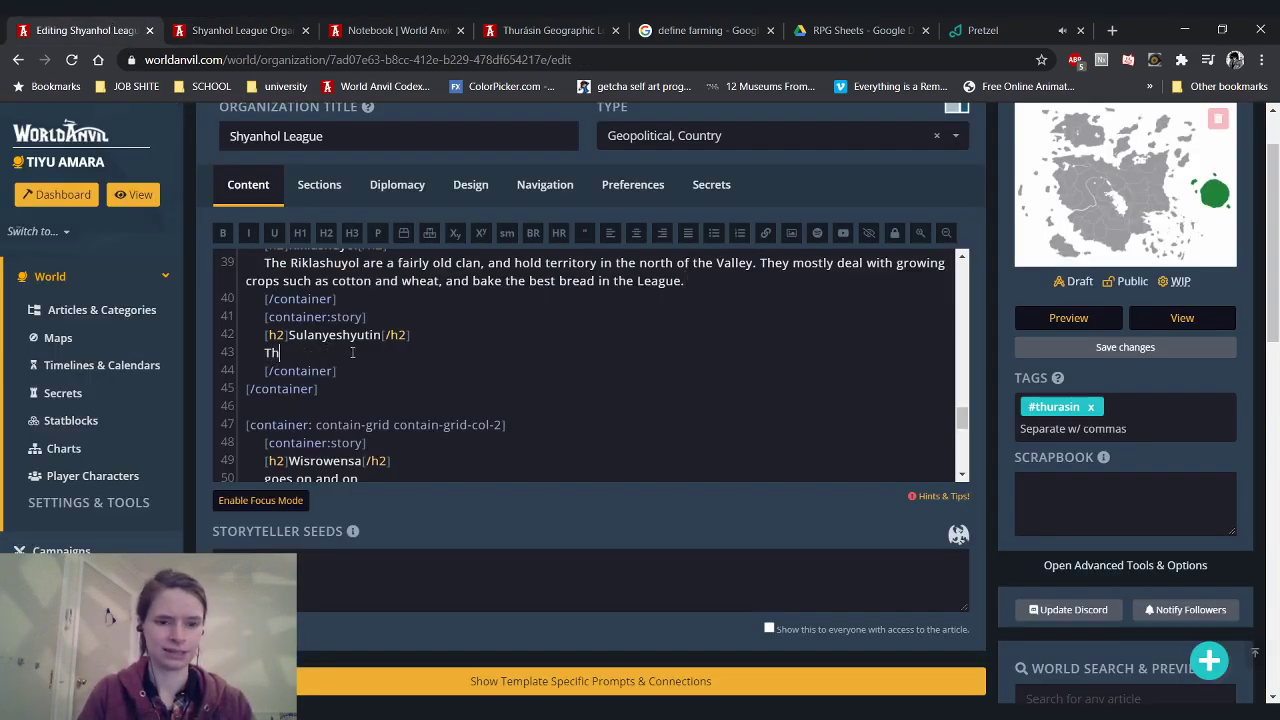
text(e Sulanyeshyutin are)
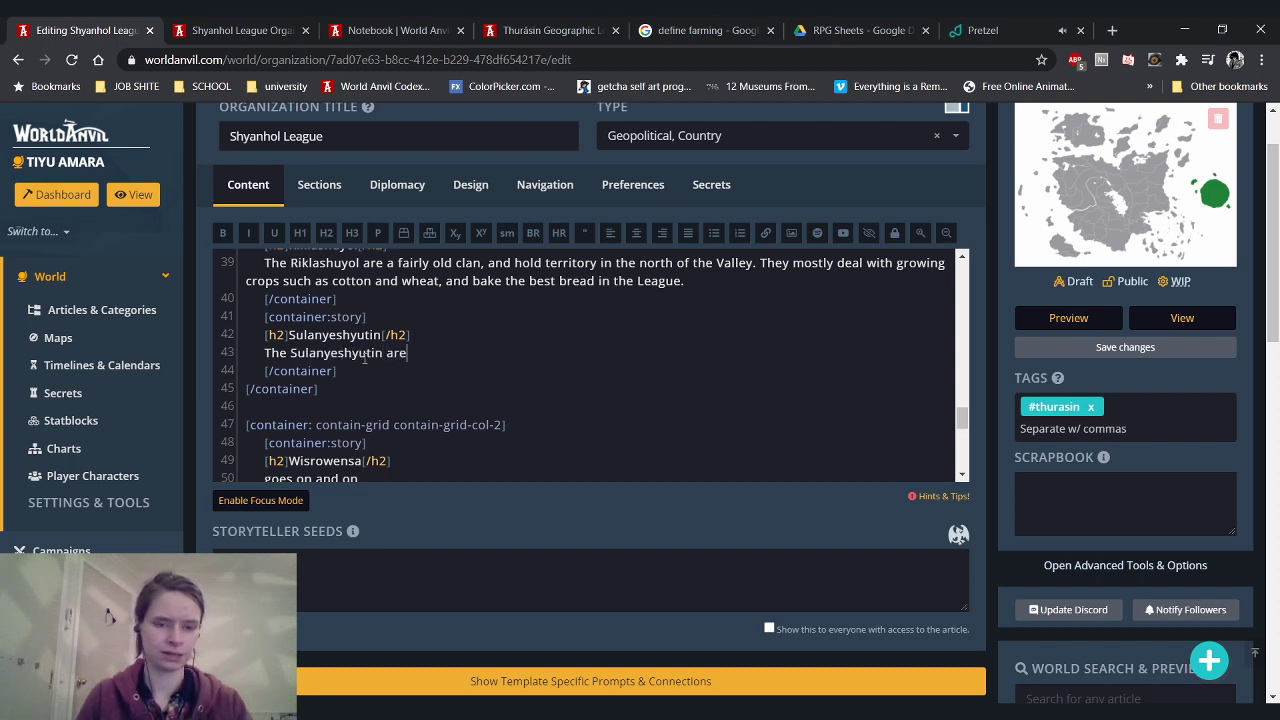
scroll(540, 415, up, 3)
scroll(562, 425, up, 3)
scroll(562, 425, down, 3)
text(one of the )
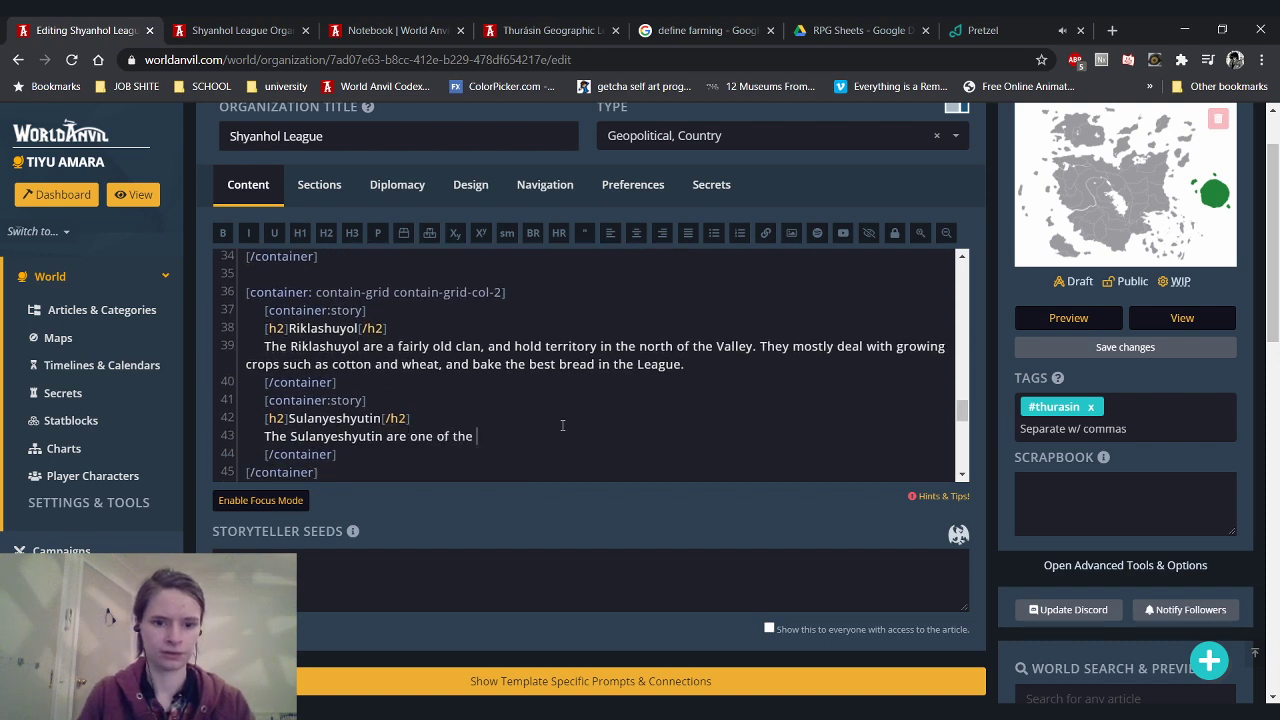
text(younger Sh)
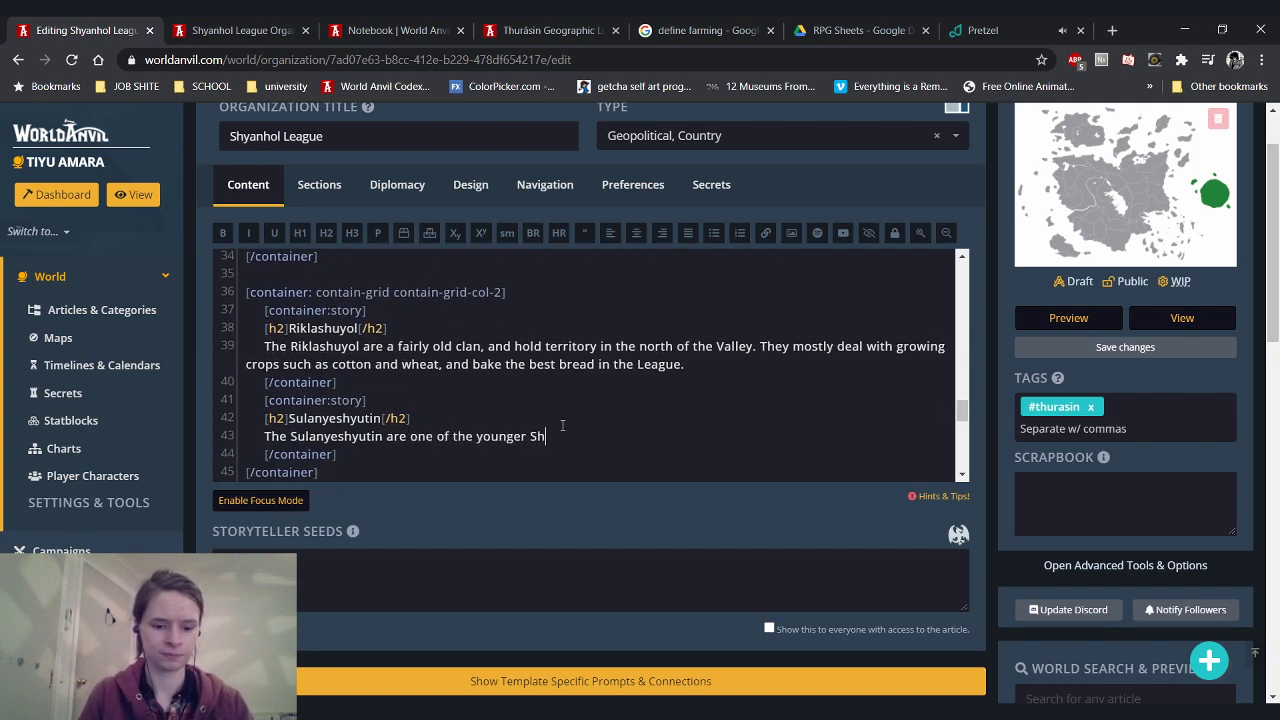
text(yanhol clans)
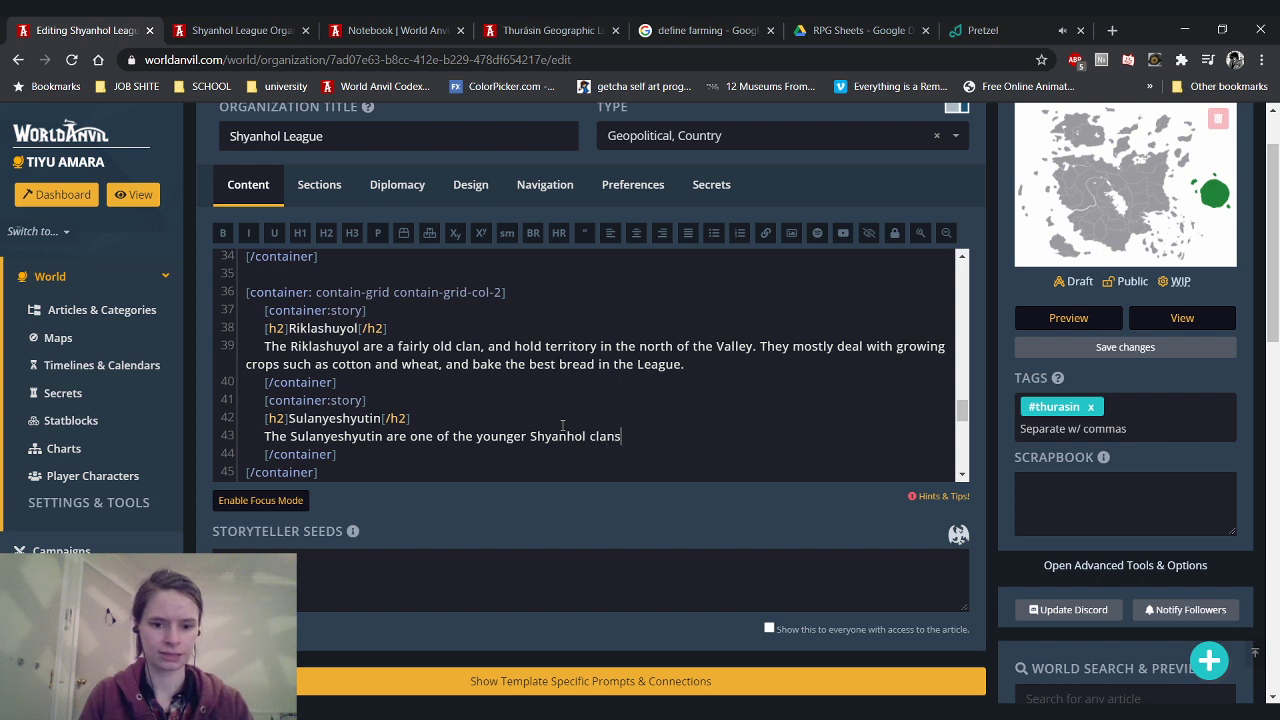
Complete the Sulanyeshyutin sentence with ", and hold territory in the mountains around the valley, especially east and north."
text(, and hold)
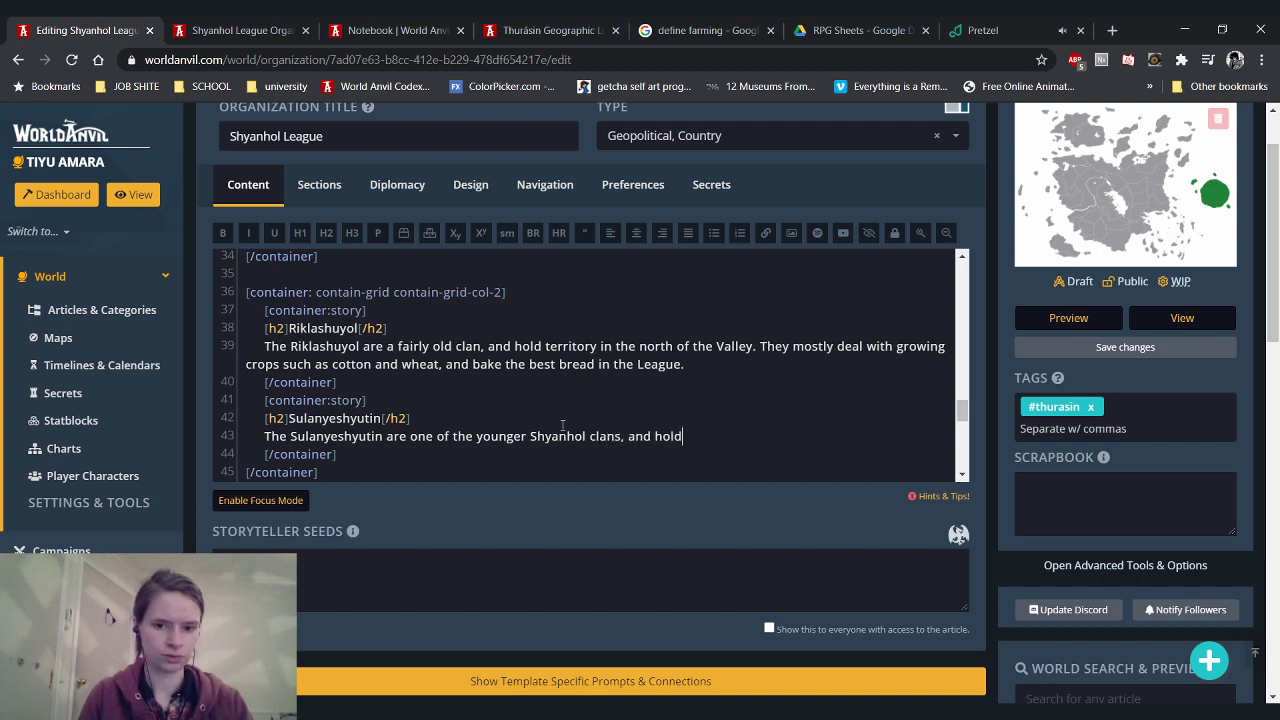
text( territory in the mountains aro)
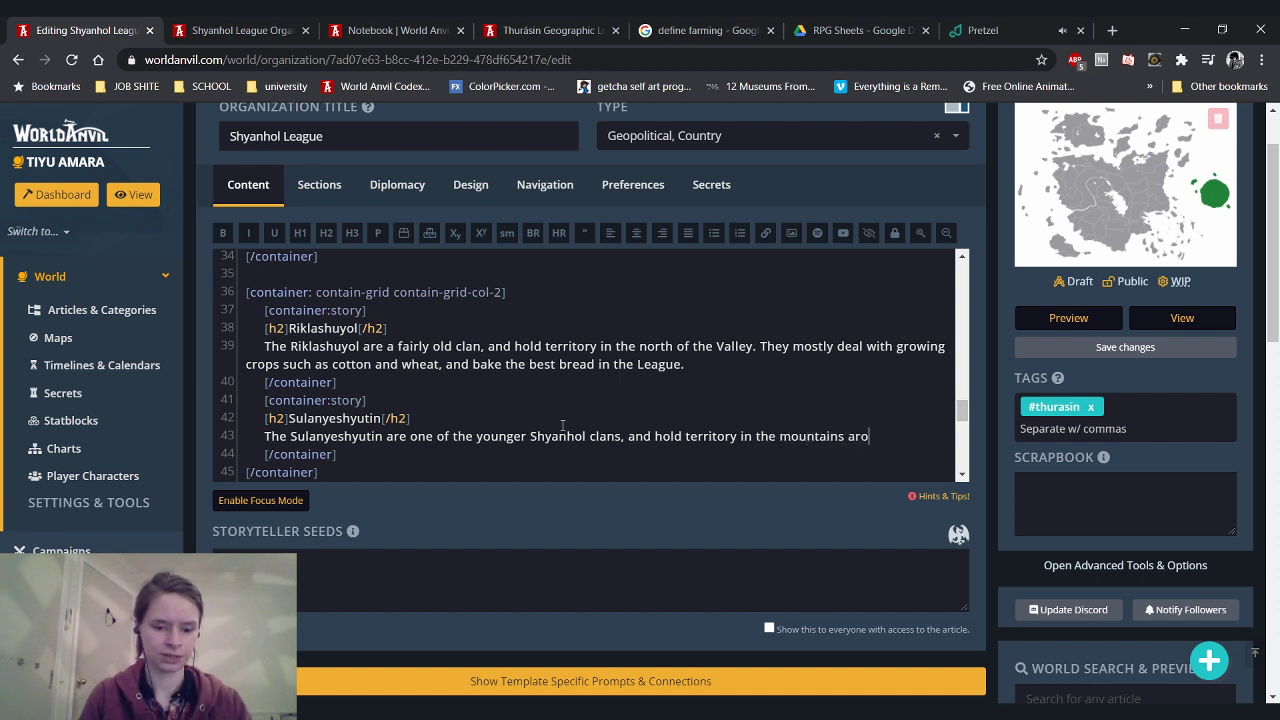
text(und the valley, especially east)
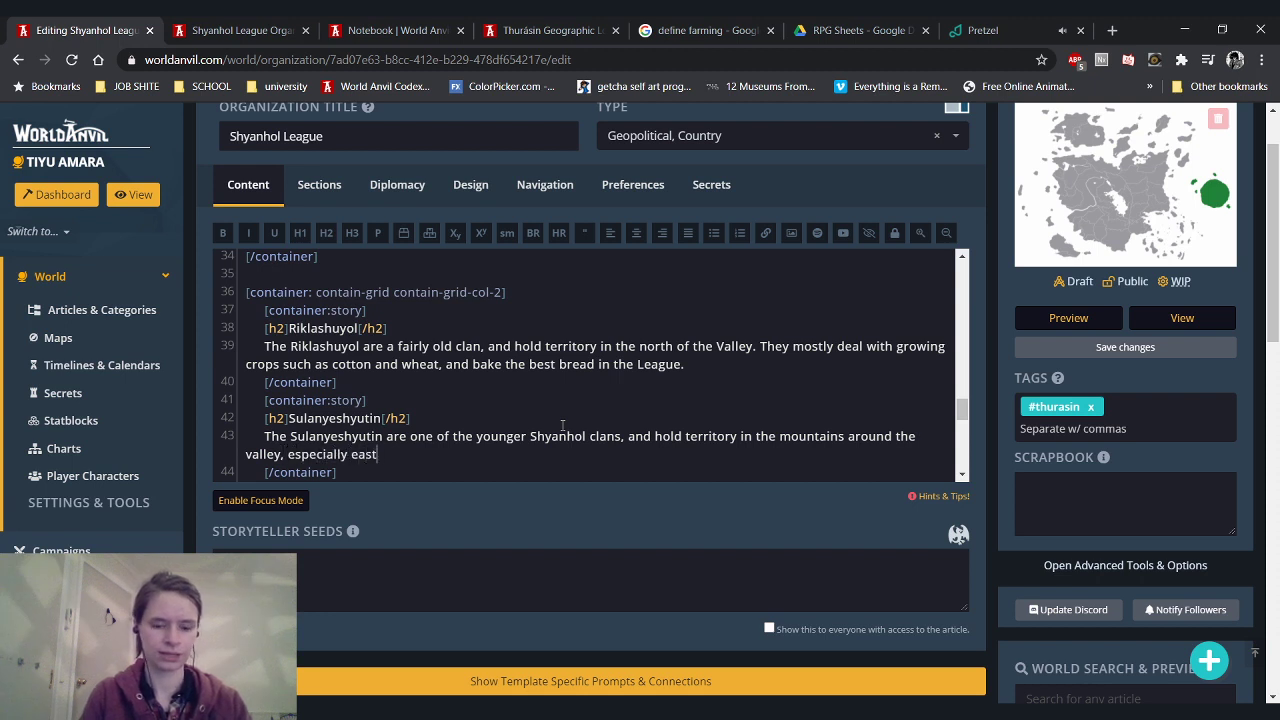
text( and so)
key(BackSpace)
key(BackSpace)
text(north. )
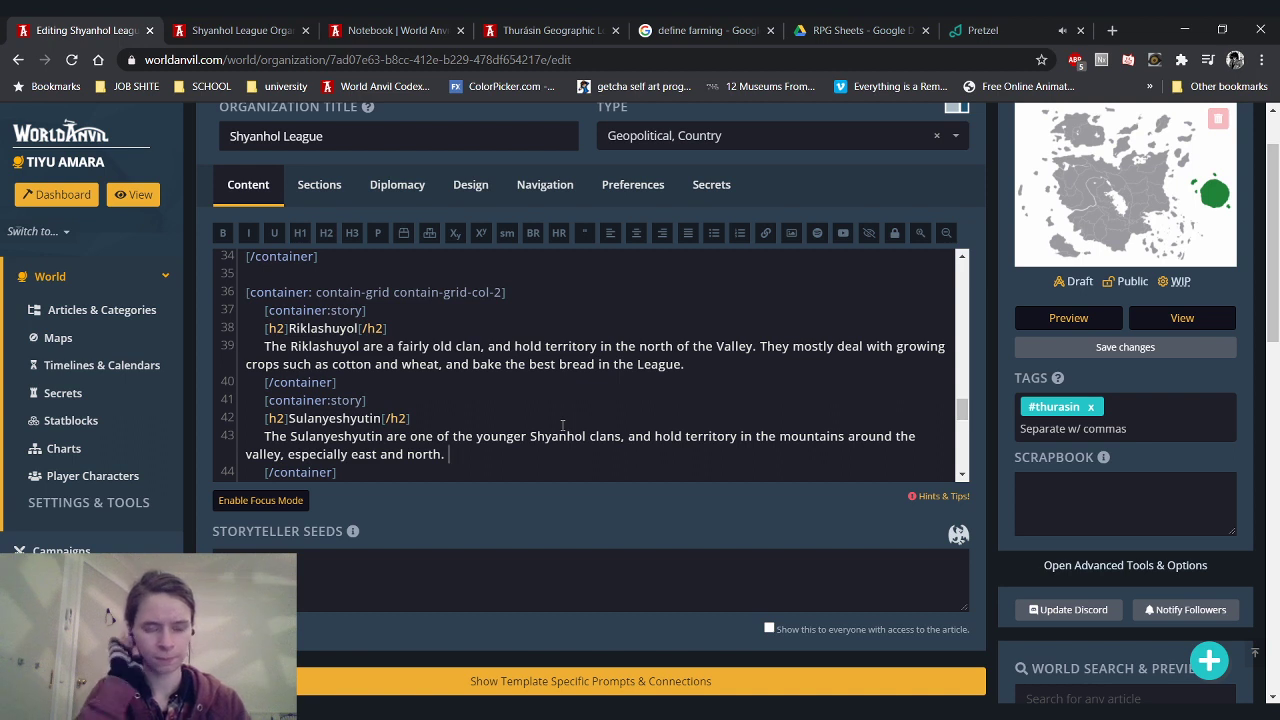
Continue the Sulanyeshyutin description with "They are miners and metal/stoneworkers, and craft stunning jewellery."
text(They are miners and met)
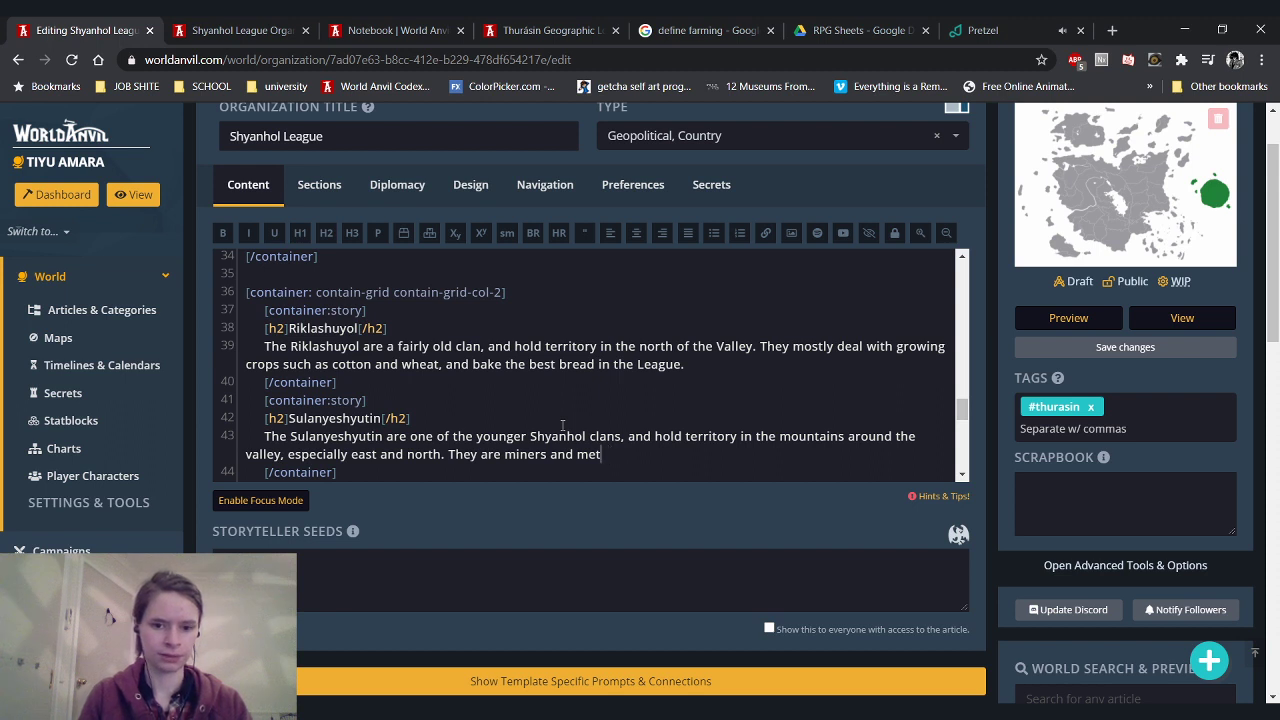
text(al/stone)
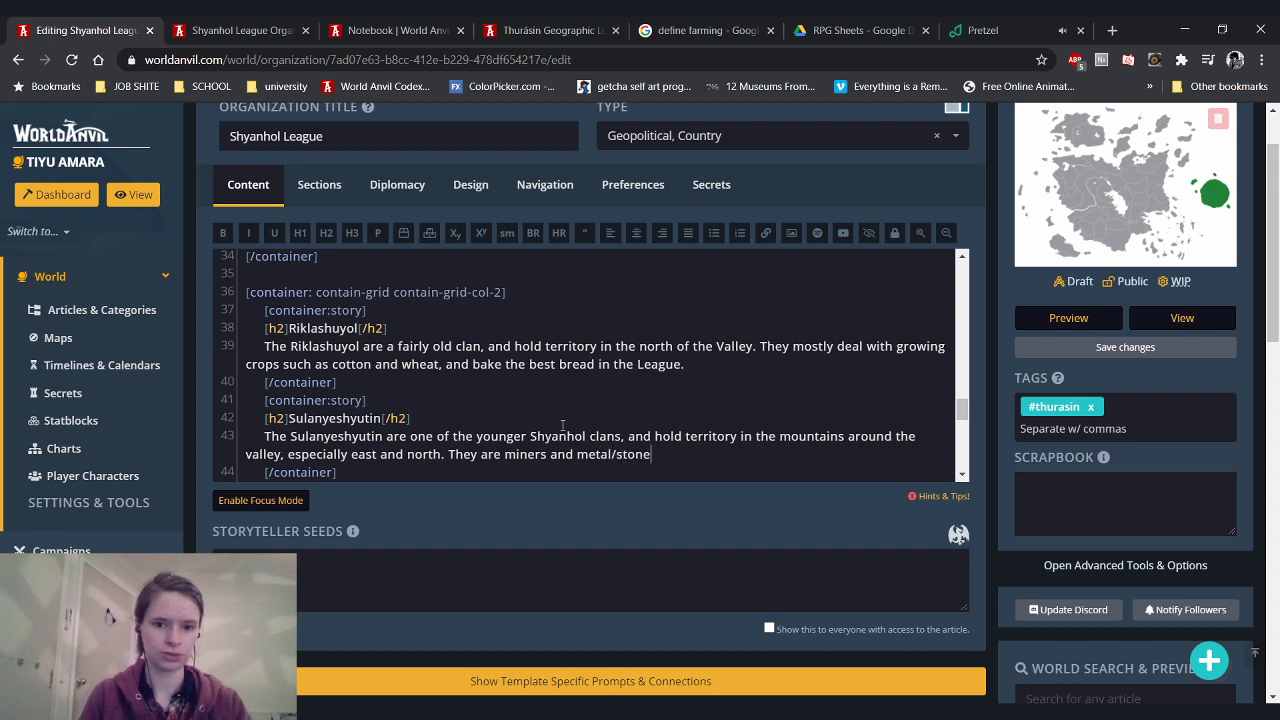
text(workers)
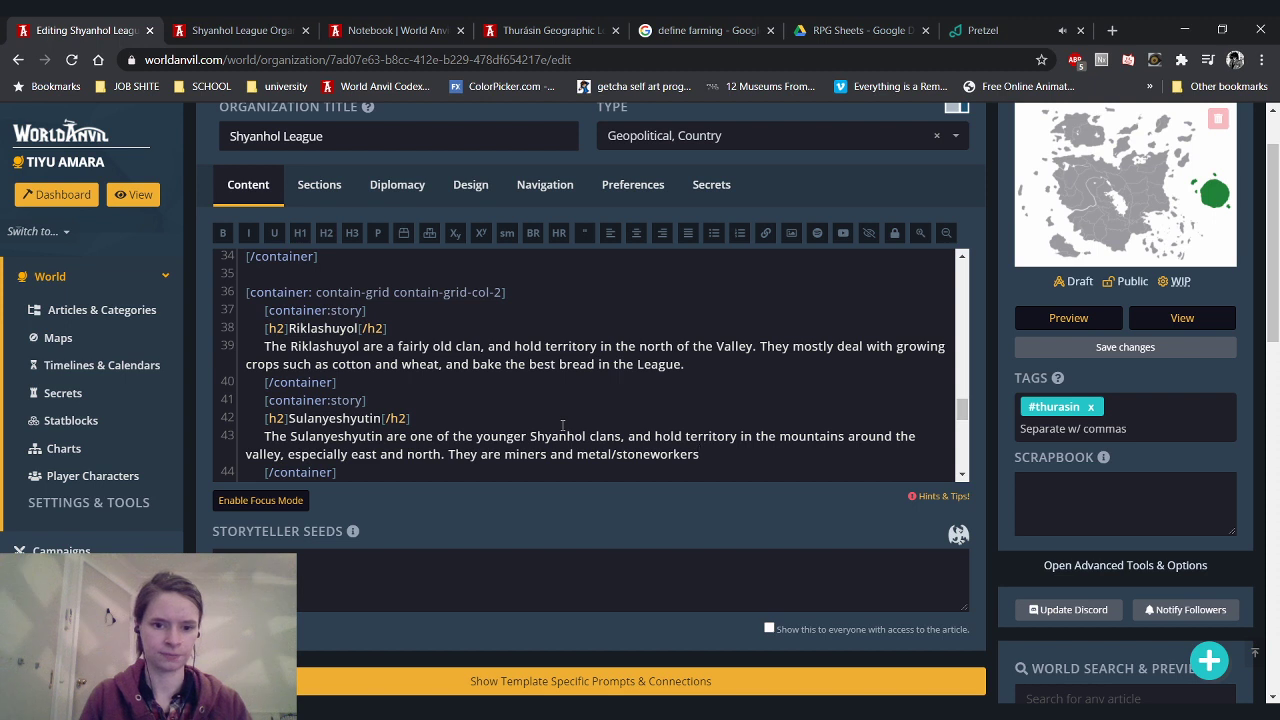
text(, and c)
key(BackSpace)
text(an)
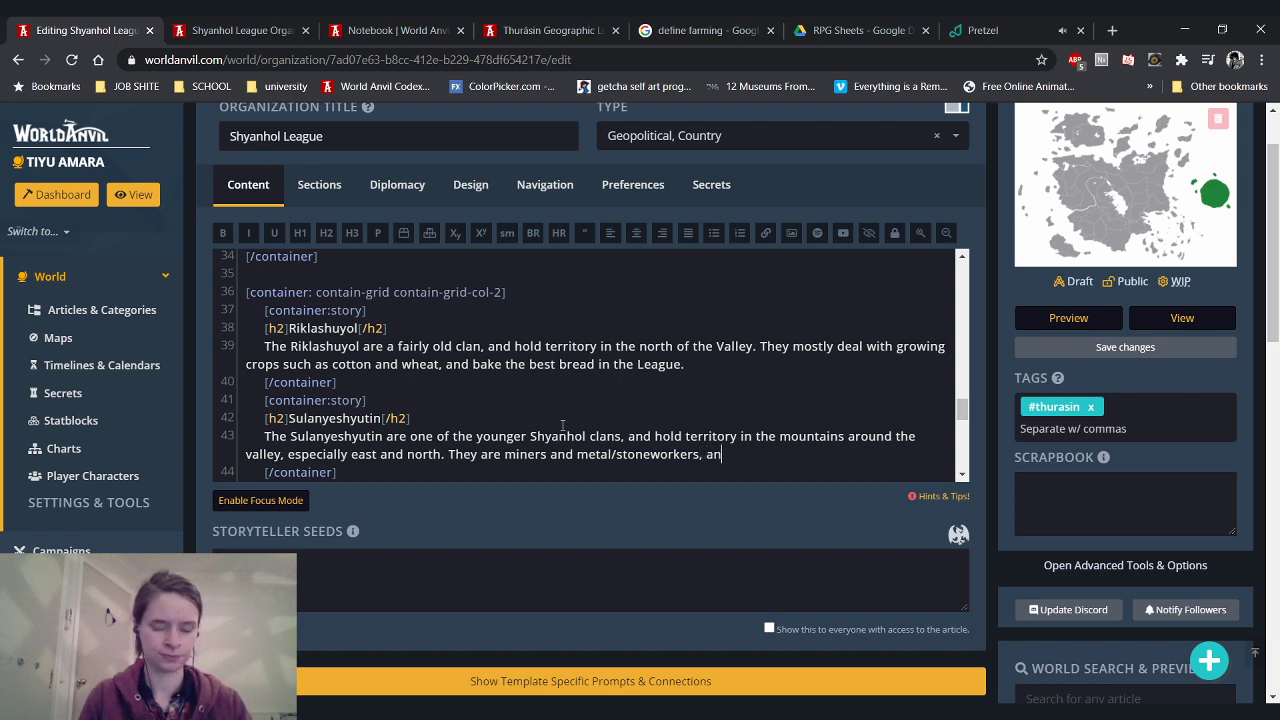
text(d craft stu)
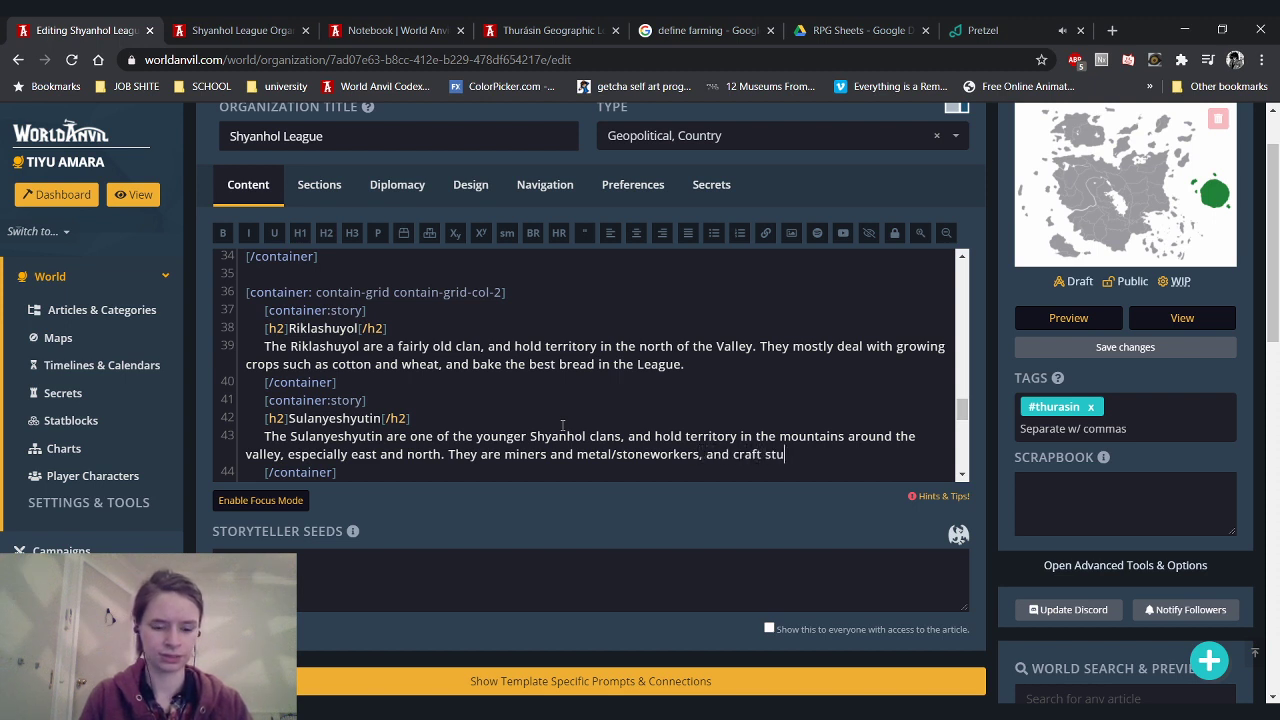
text(nning jewellry)
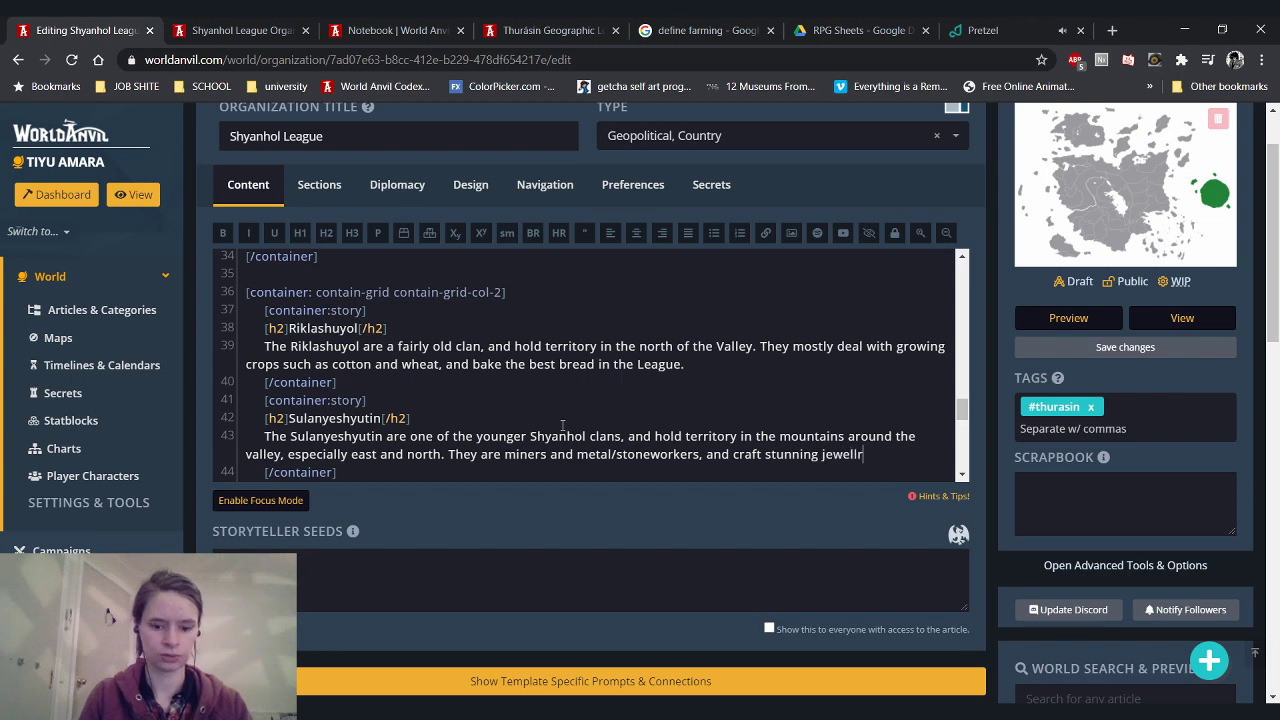
key(BackSpace)
key(BackSpace)
text(ery.)
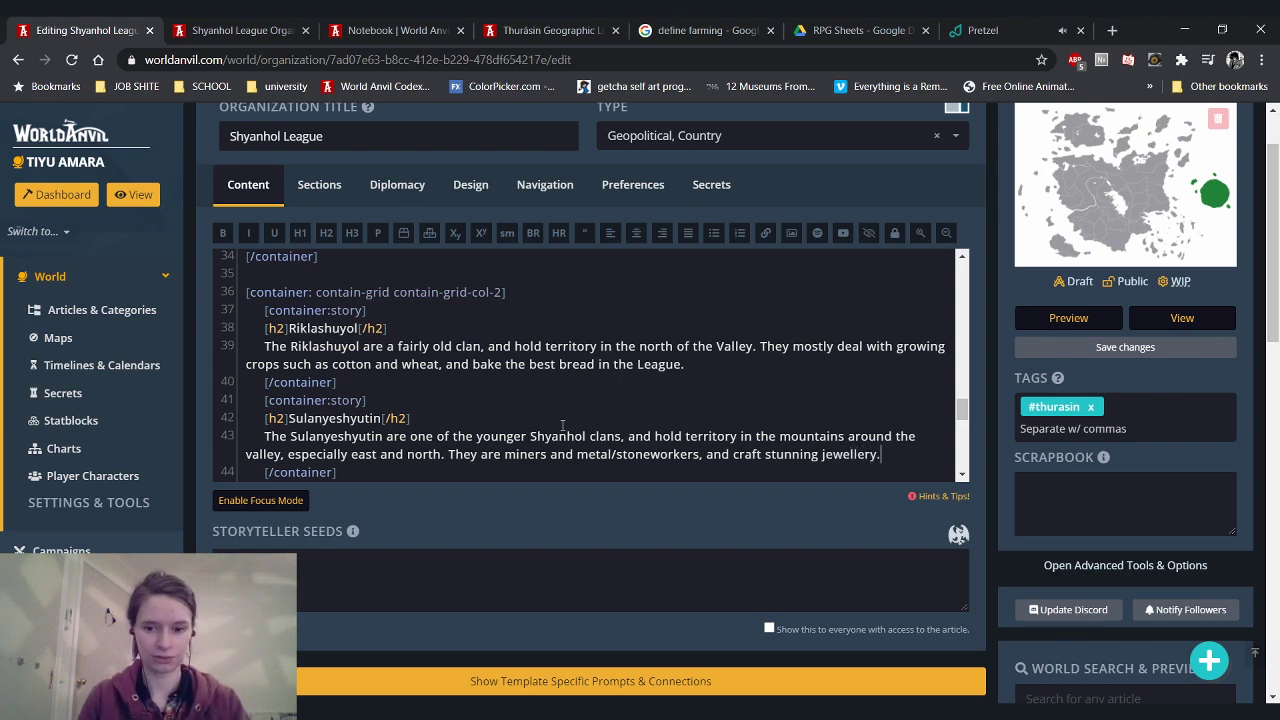
Reload the article preview and compare the Sulanyeshyutin description with the other clan blocks
click(228, 22)
click(71, 60)
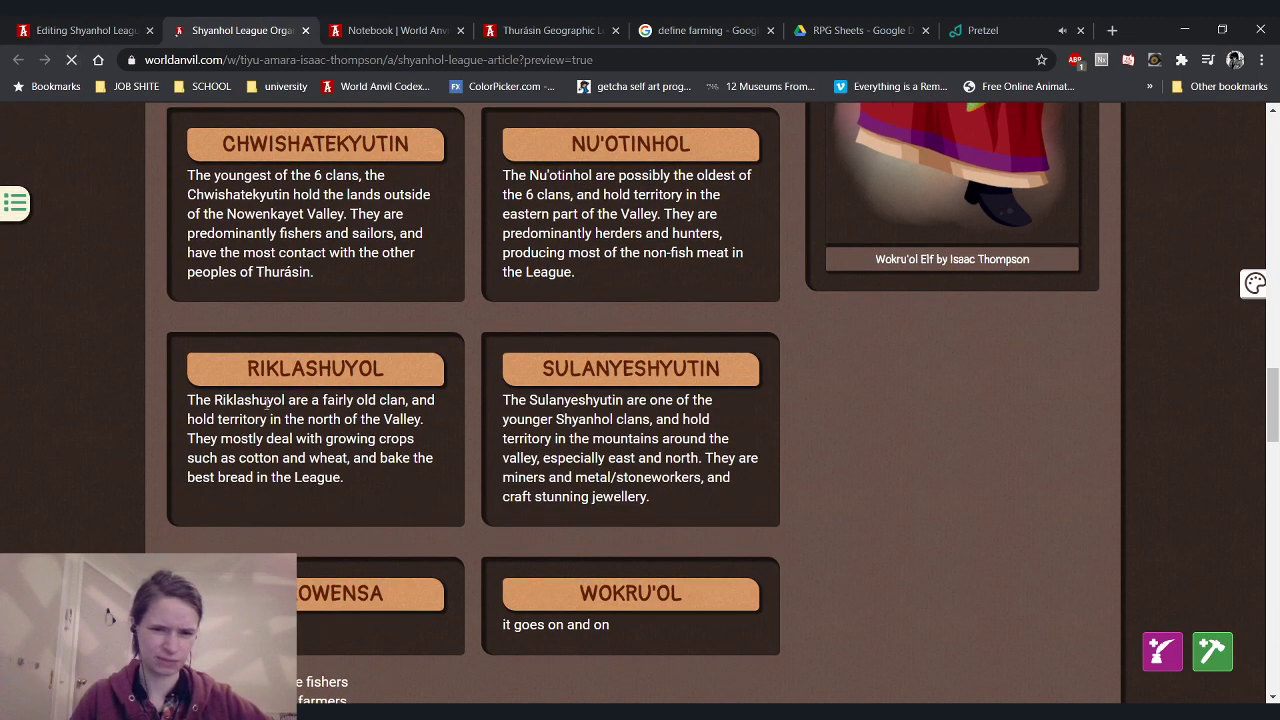
drag(237, 458, 706, 478)
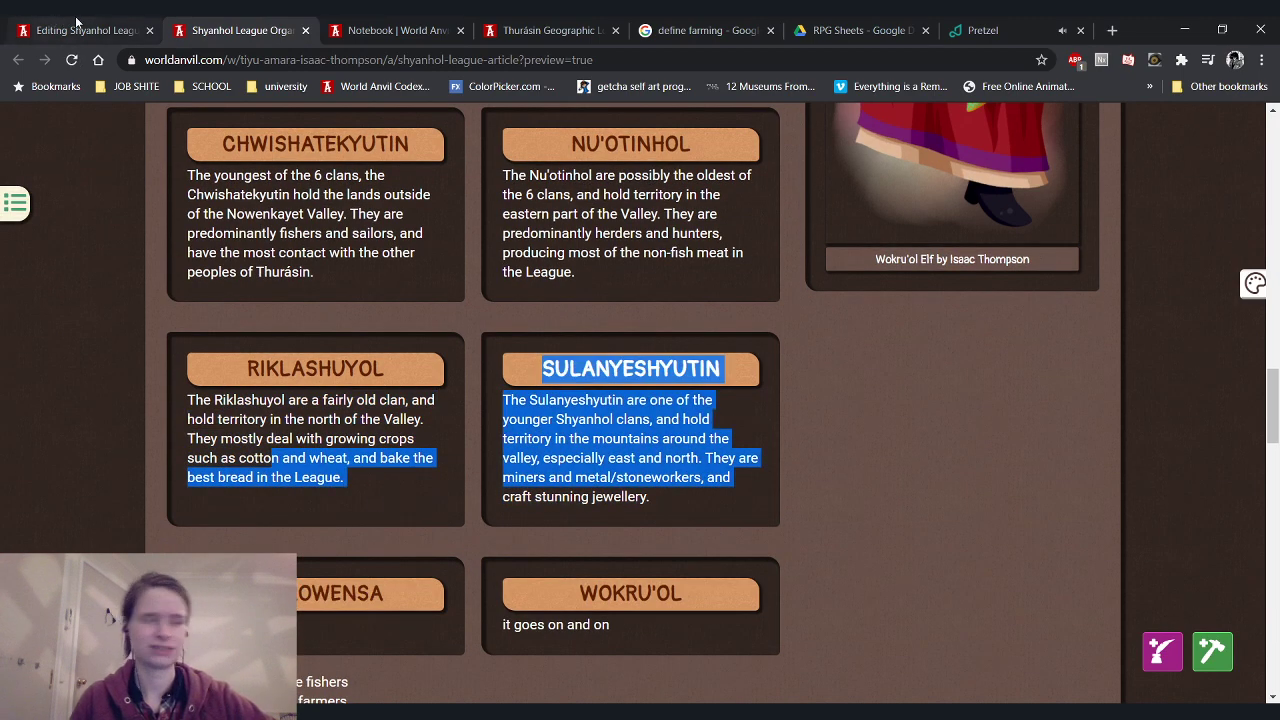
click(112, 22)
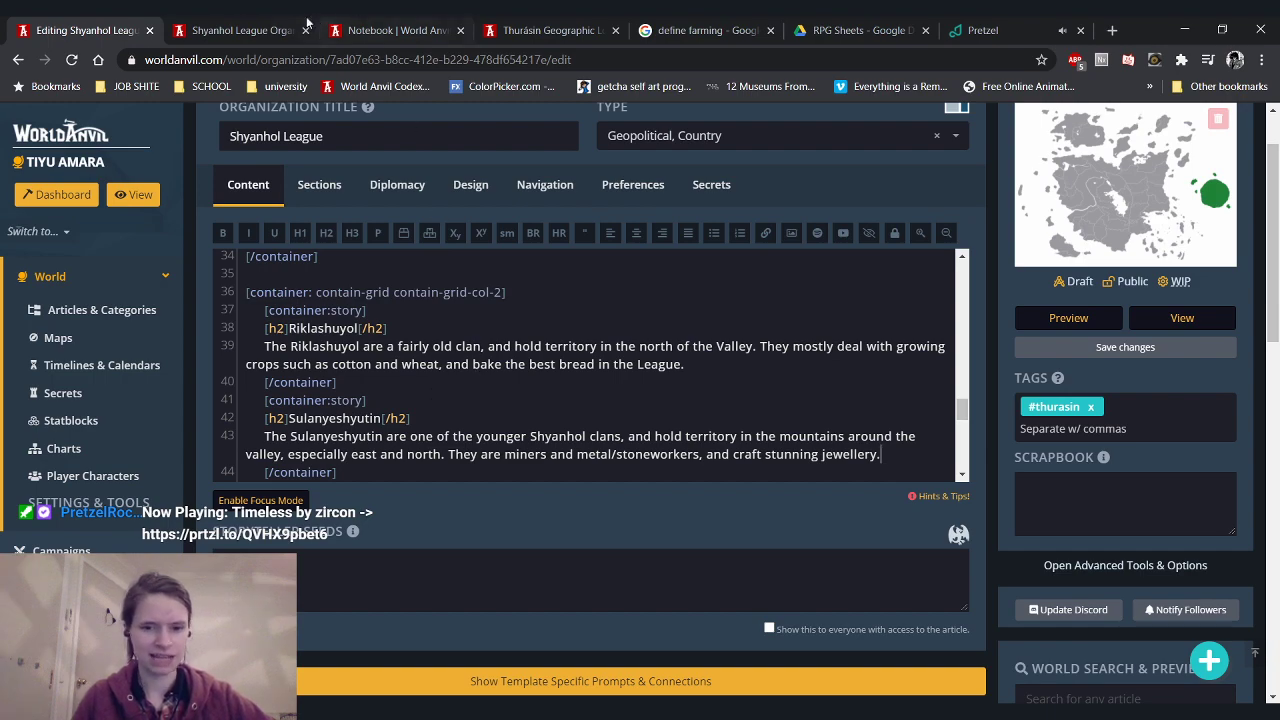
click(250, 30)
scroll(327, 438, up, 2)
scroll(386, 457, down, 1)
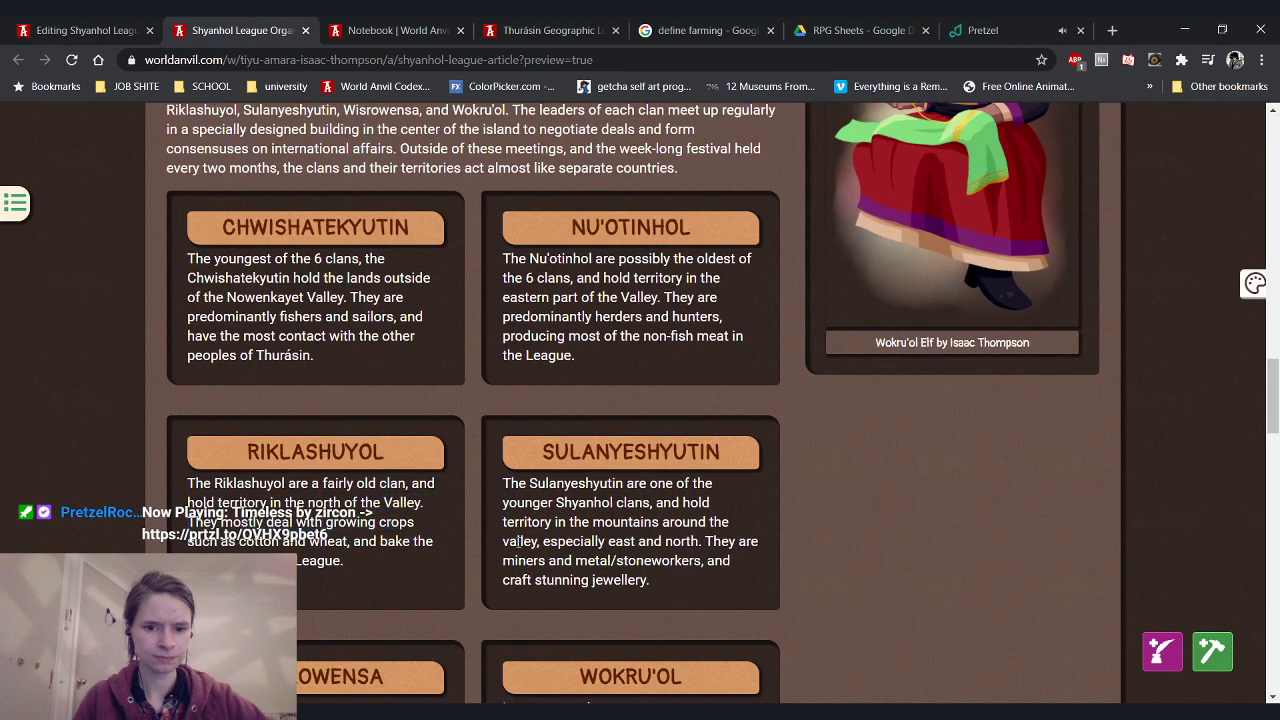
Change "Valley" to lowercase "valley" in the Riklashuyol and Nu'otinhol descriptions in the article editor
click(101, 30)
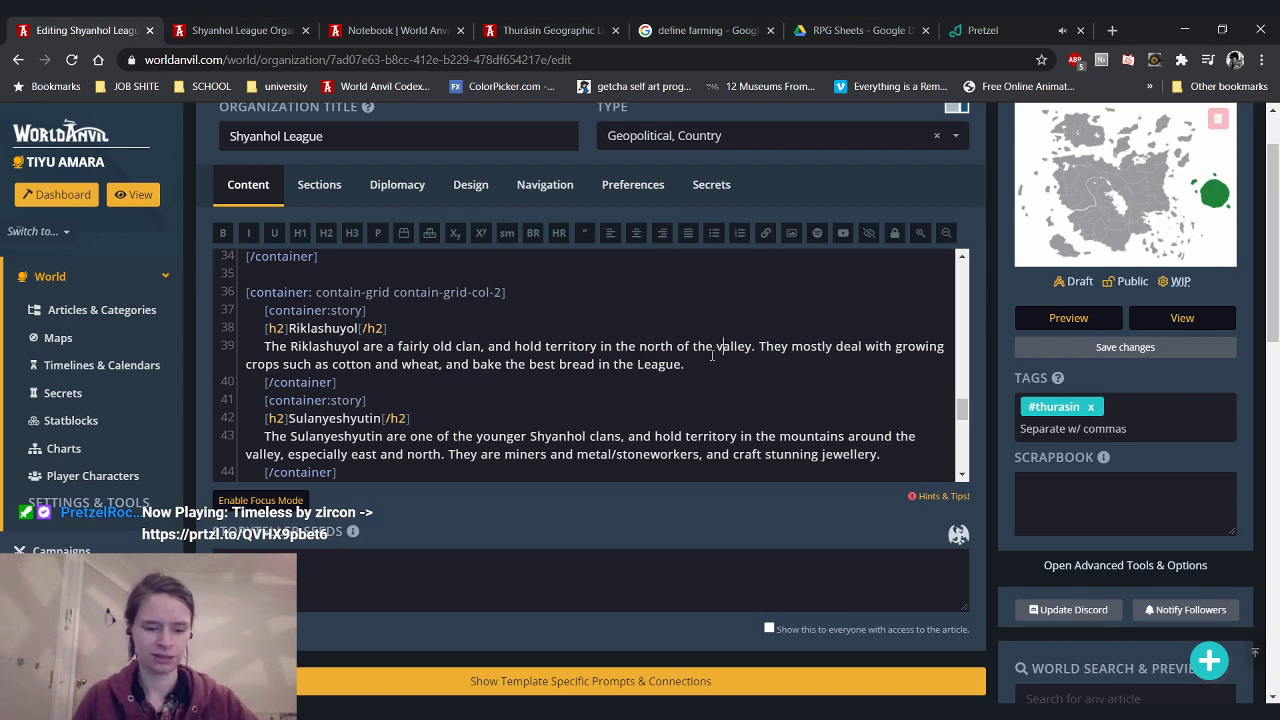
scroll(870, 362, up, 2)
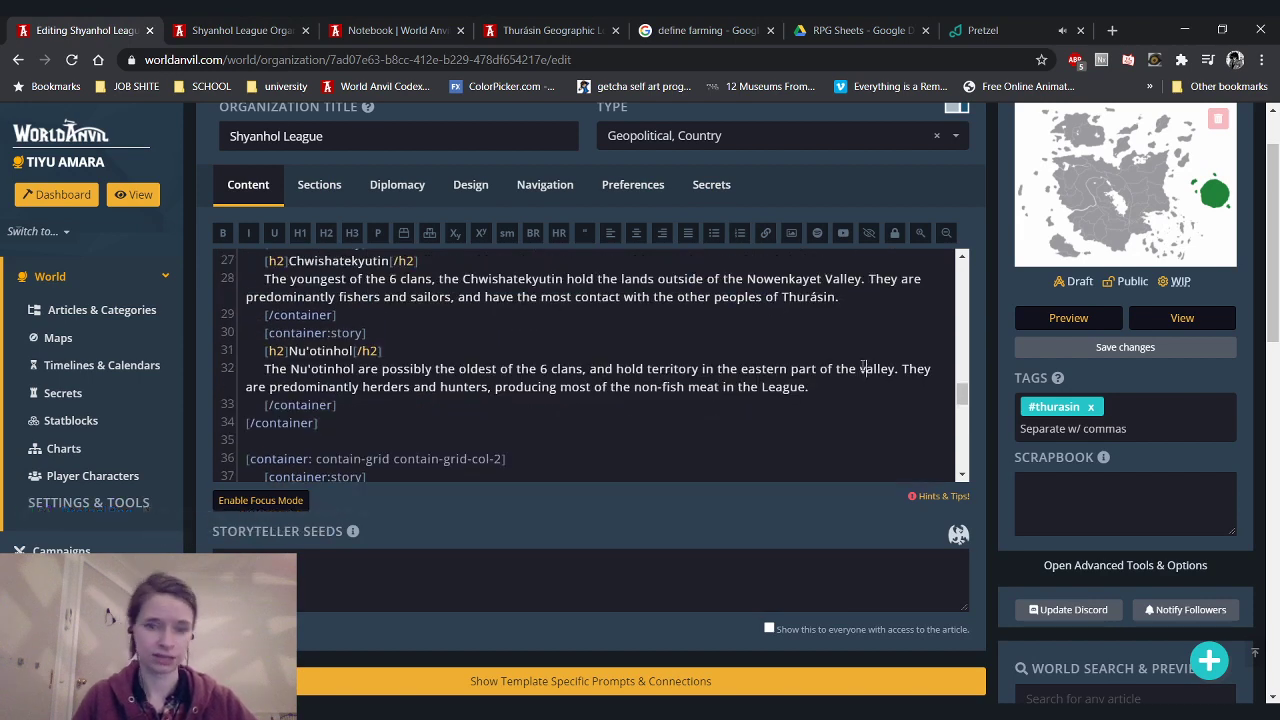
scroll(868, 365, down, 3)
scroll(608, 391, down, 1)
scroll(603, 392, up, 2)
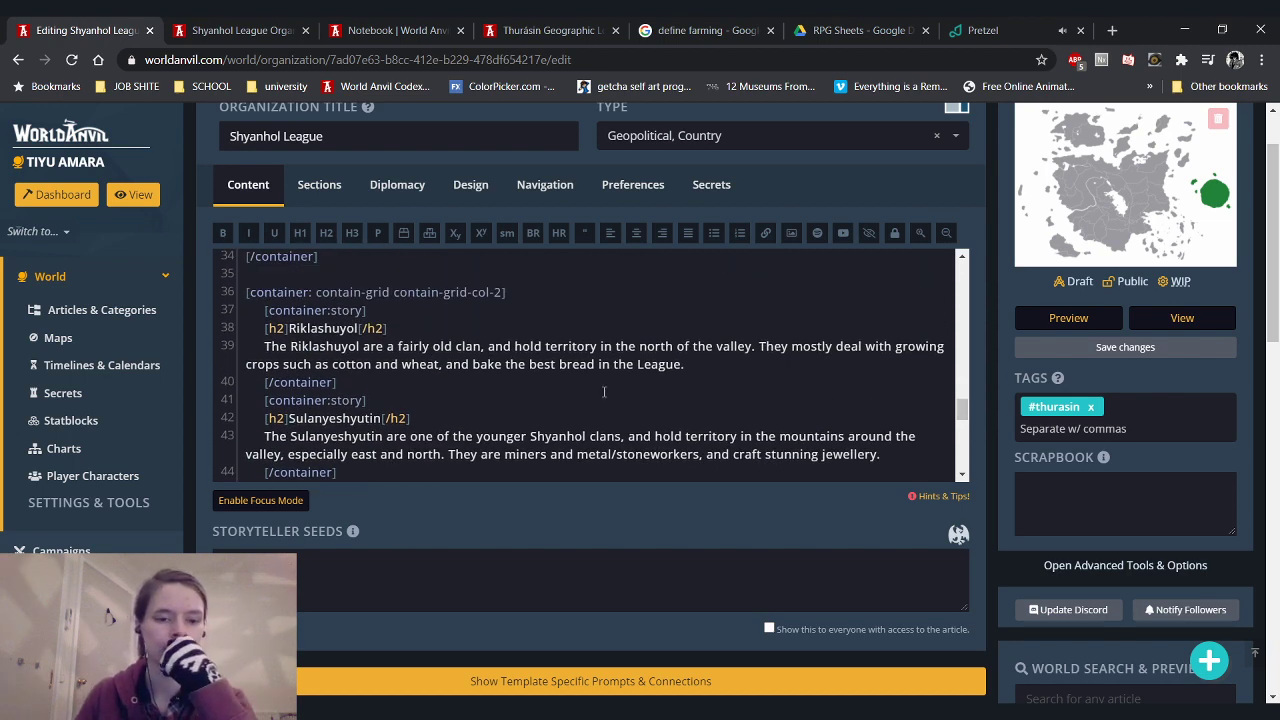
Delete the closing words "and bake the best bread in the League." from the Riklashuyol description
mouse_move(697, 370)
mouse_down()
mouse_move(478, 367)
mouse_move(701, 372)
mouse_up()
click(683, 368)
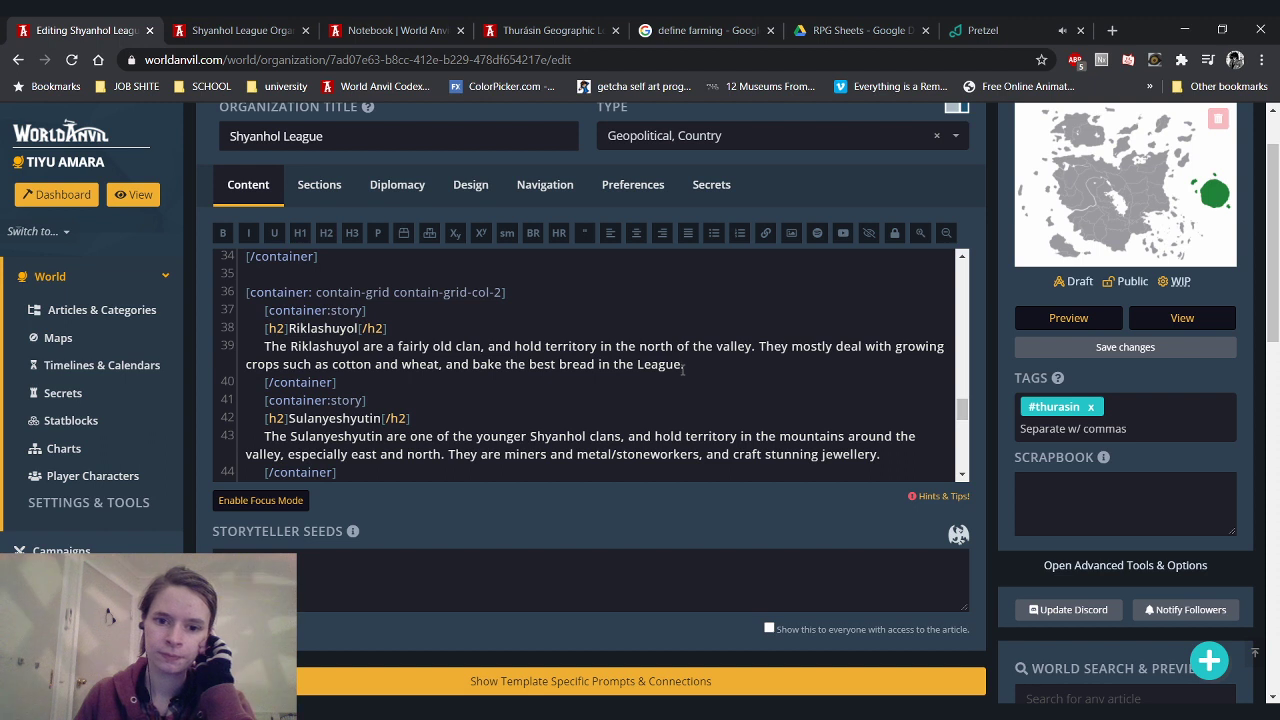
drag(683, 370, 456, 371)
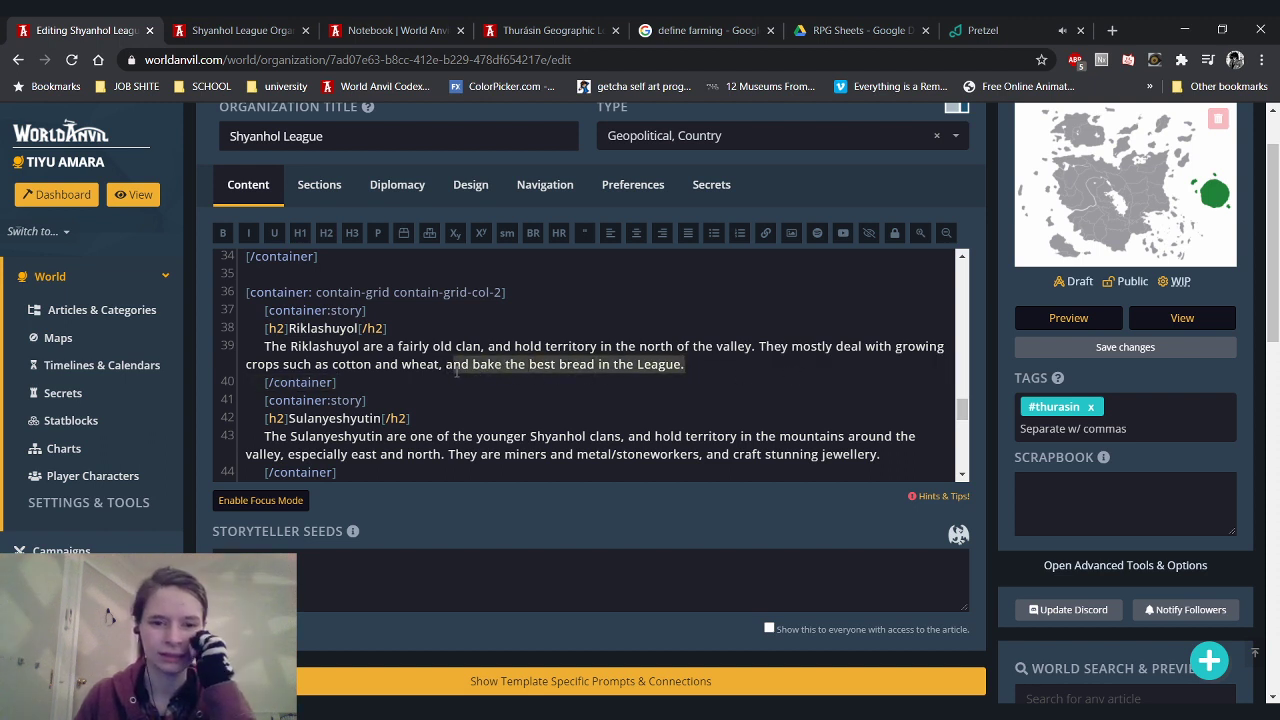
key(BackSpace)
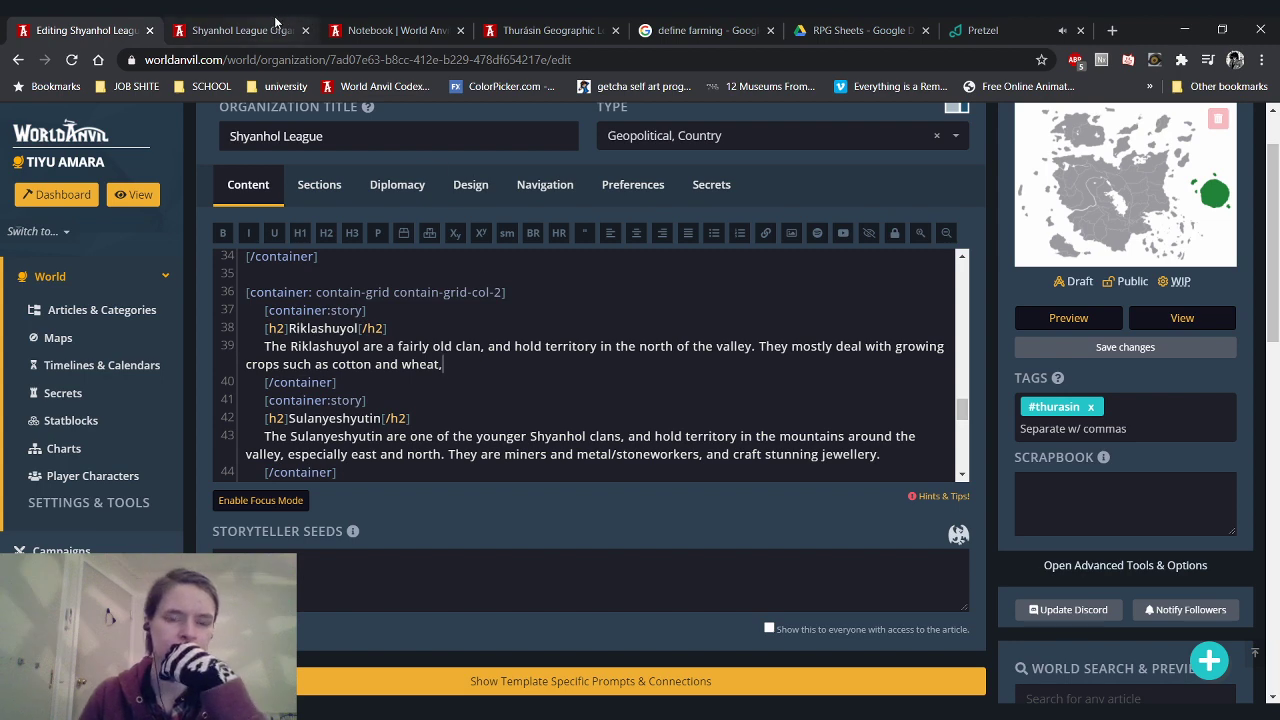
Check the notebook and the clan notes in the article preview for what the cotton and wheat clan farms
click(380, 30)
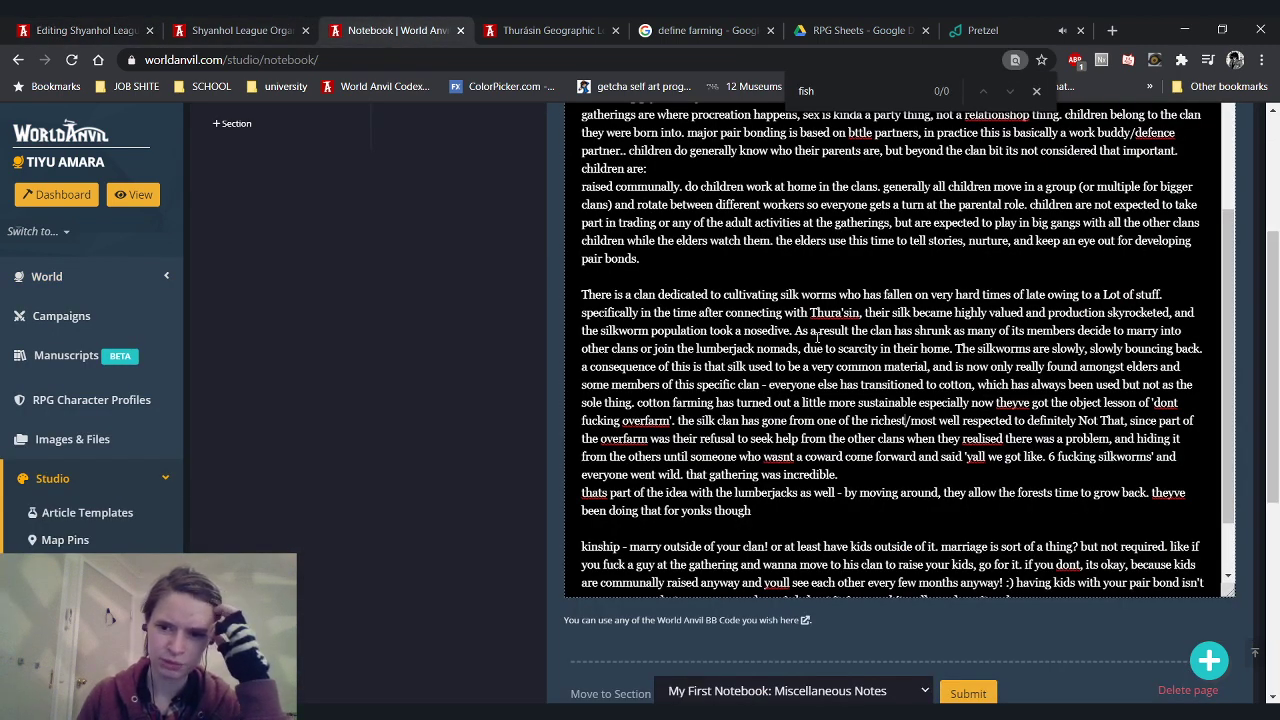
click(240, 30)
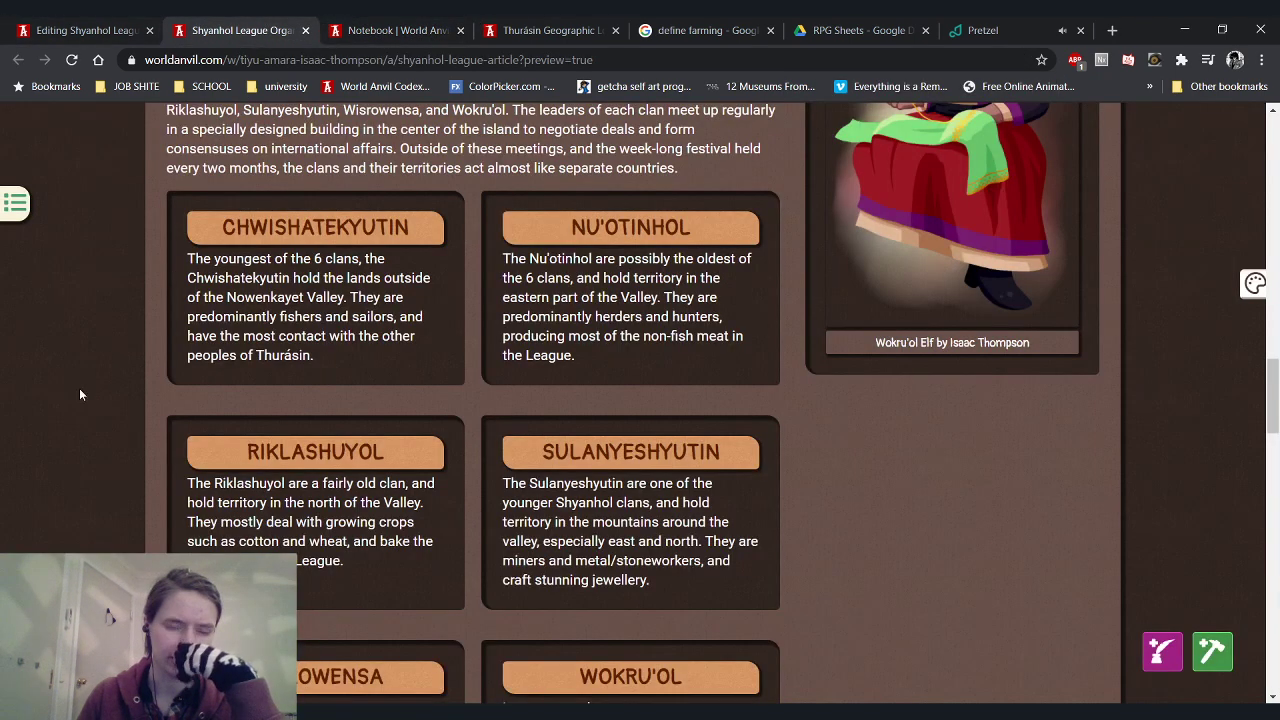
scroll(90, 380, down, 5)
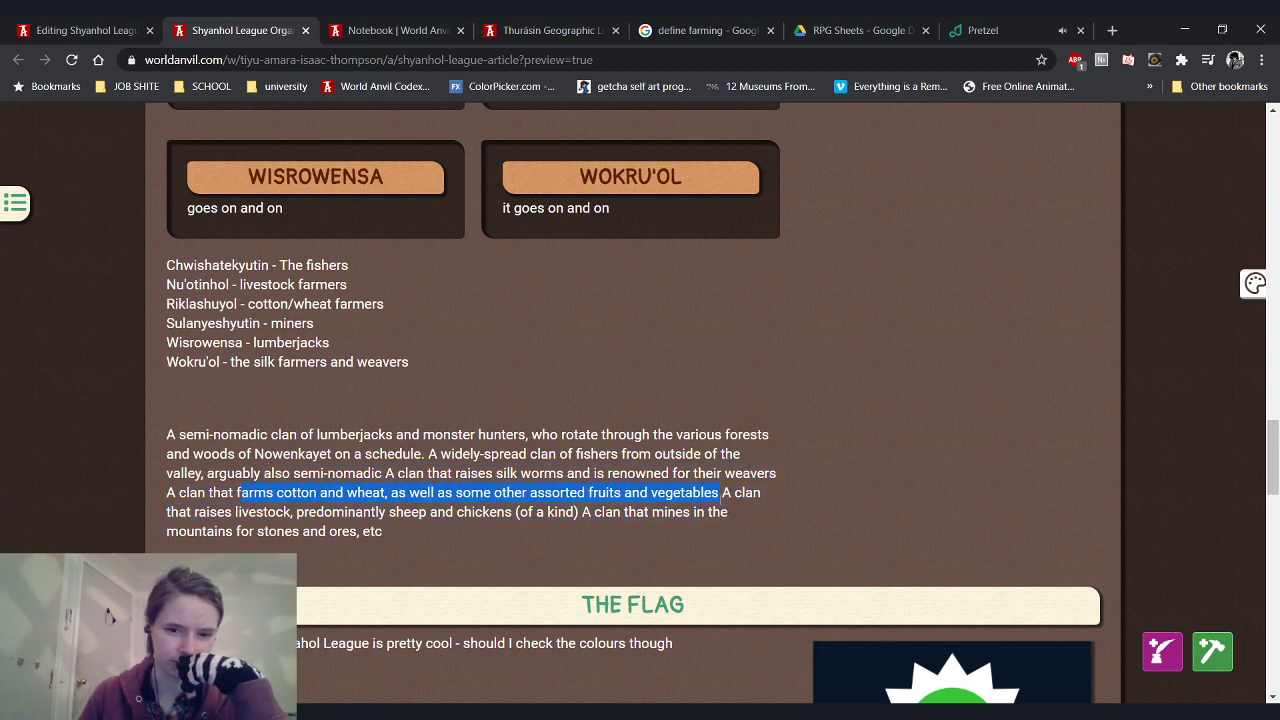
click(120, 28)
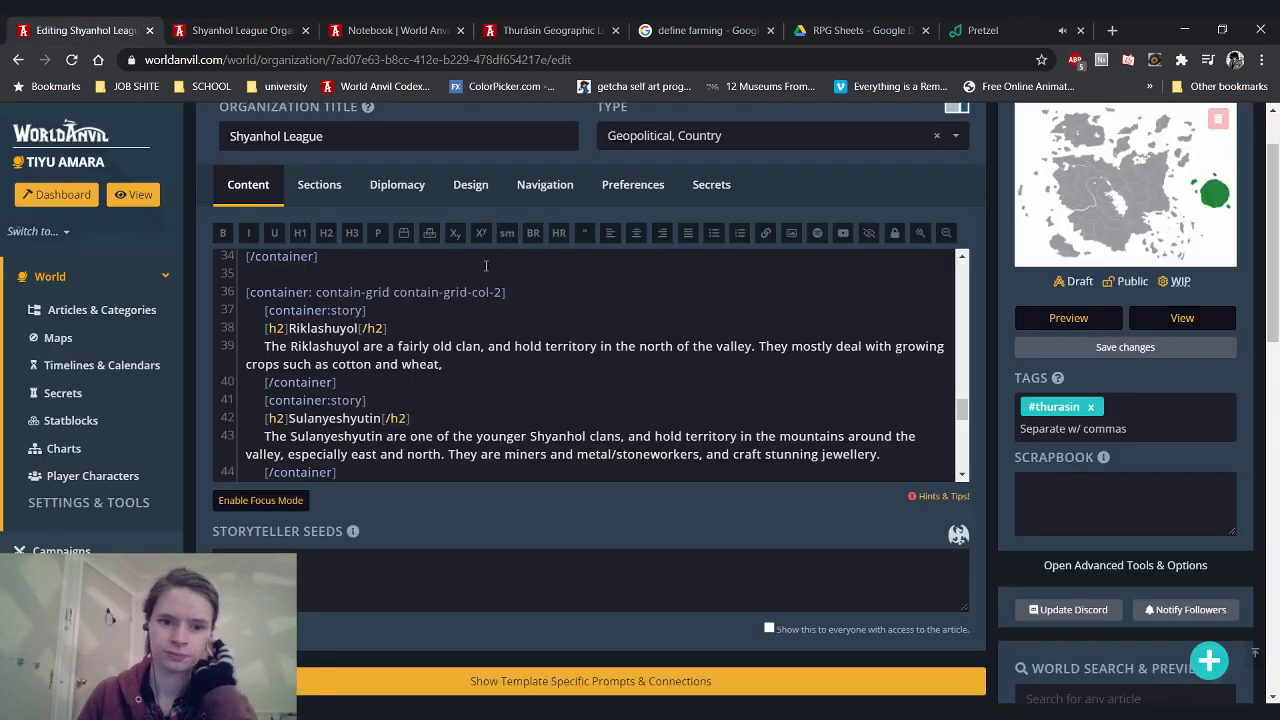
text(as well as)
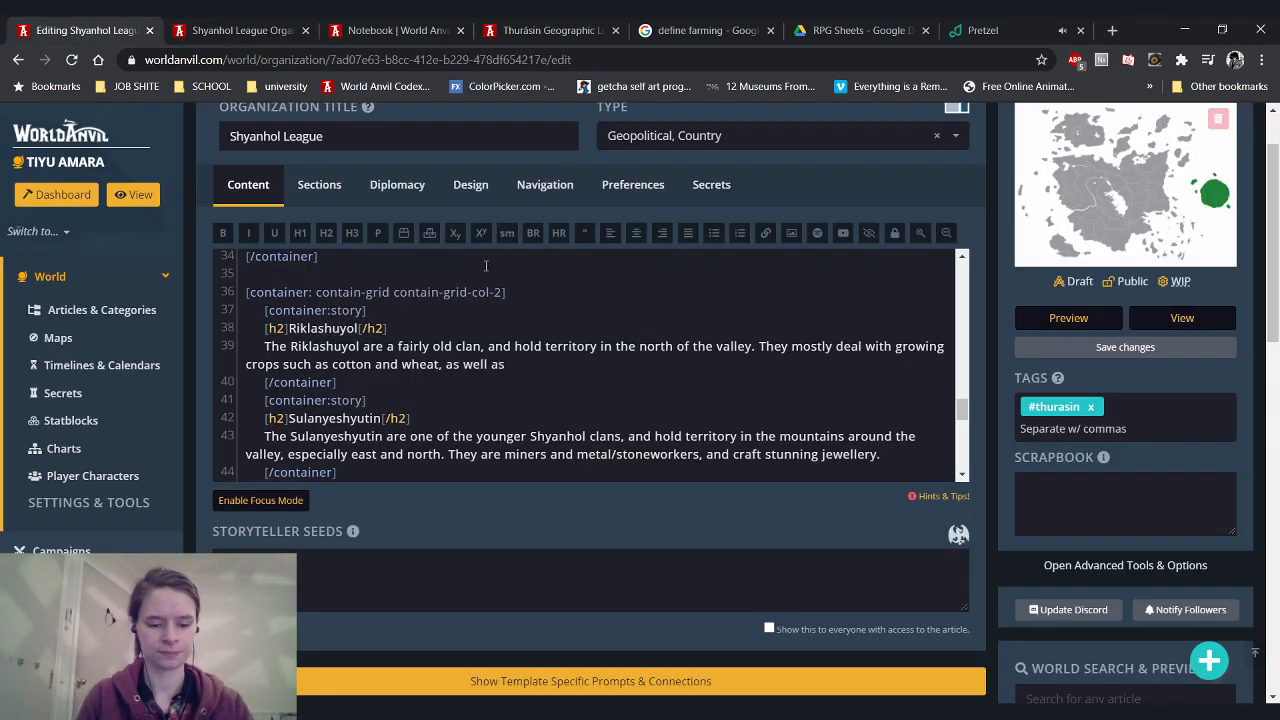
text( apples)
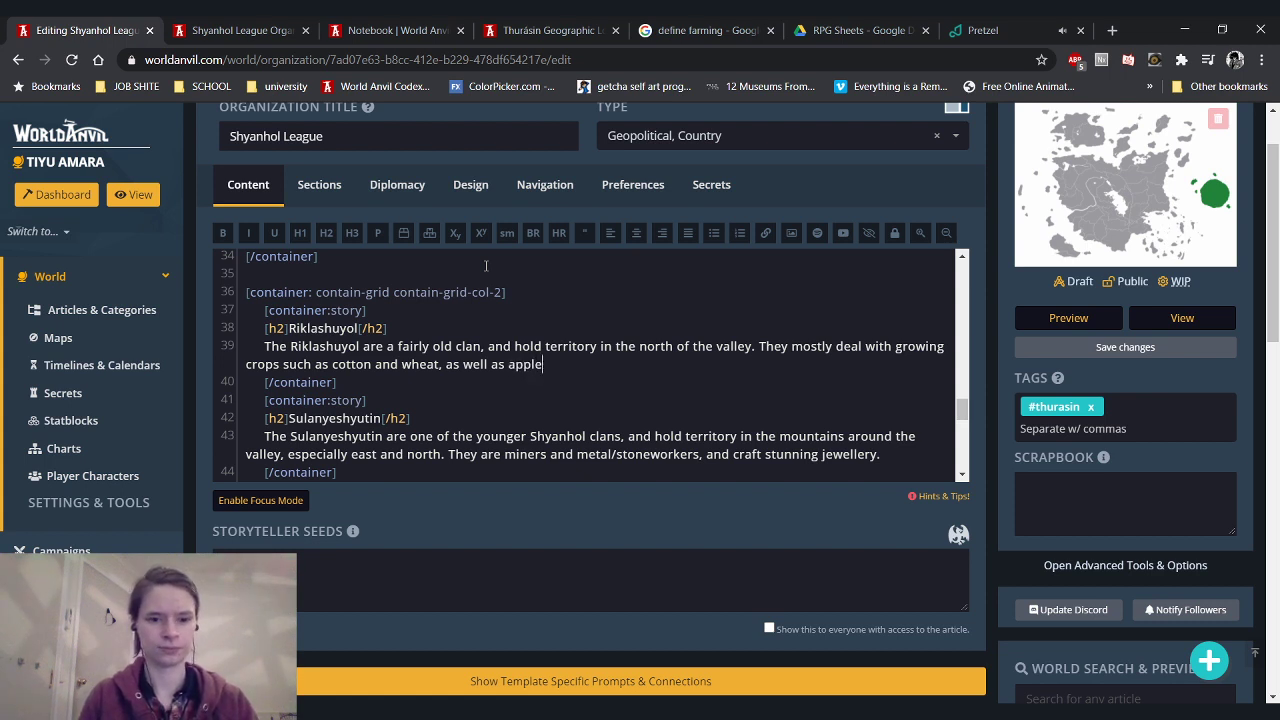
key(BackSpace)
key(BackSpace)
key(BackSpace)
key(BackSpace)
key(BackSpace)
key(BackSpace)
key(BackSpace)
key(BackSpace)
key(BackSpace)
key(BackSpace)
key(BackSpace)
key(BackSpace)
key(BackSpace)
key(BackSpace)
key(BackSpace)
Finish the Riklashuyol crops sentence with "and have many fruit orchards."
text(nd wheat, and have many f)
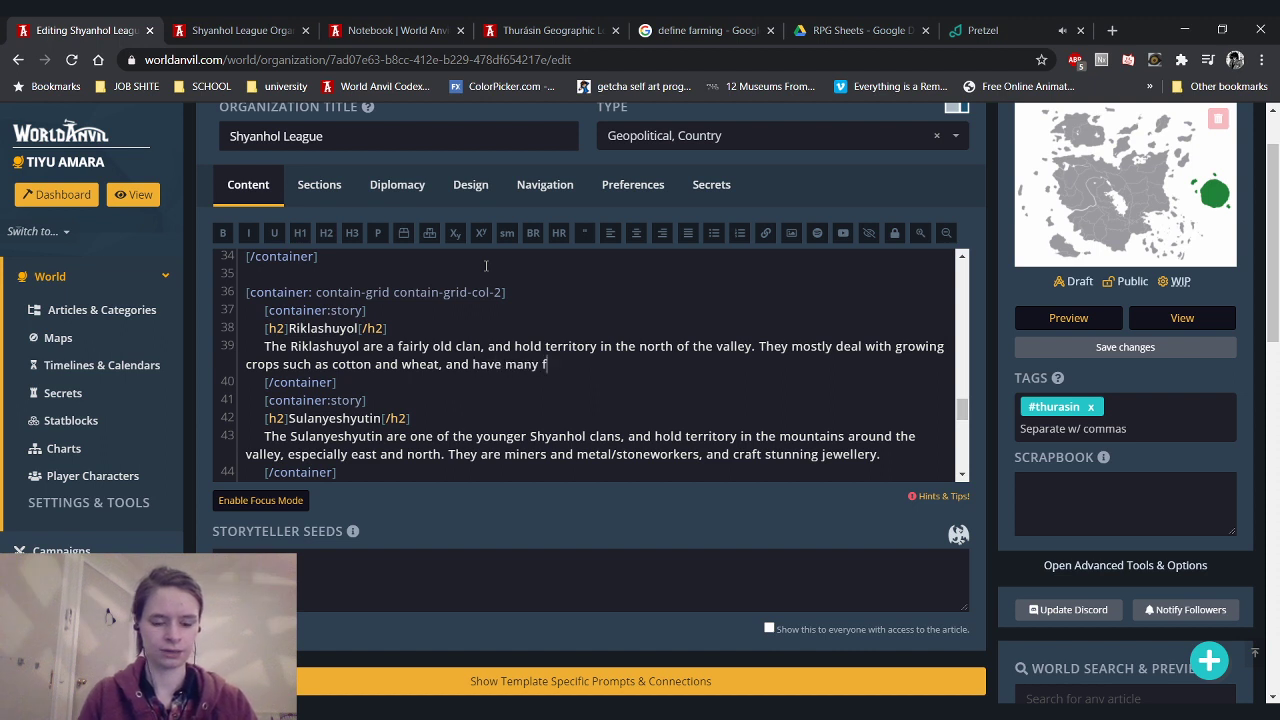
text(ruit orchards.)
key(BackSpace)
text(s. )
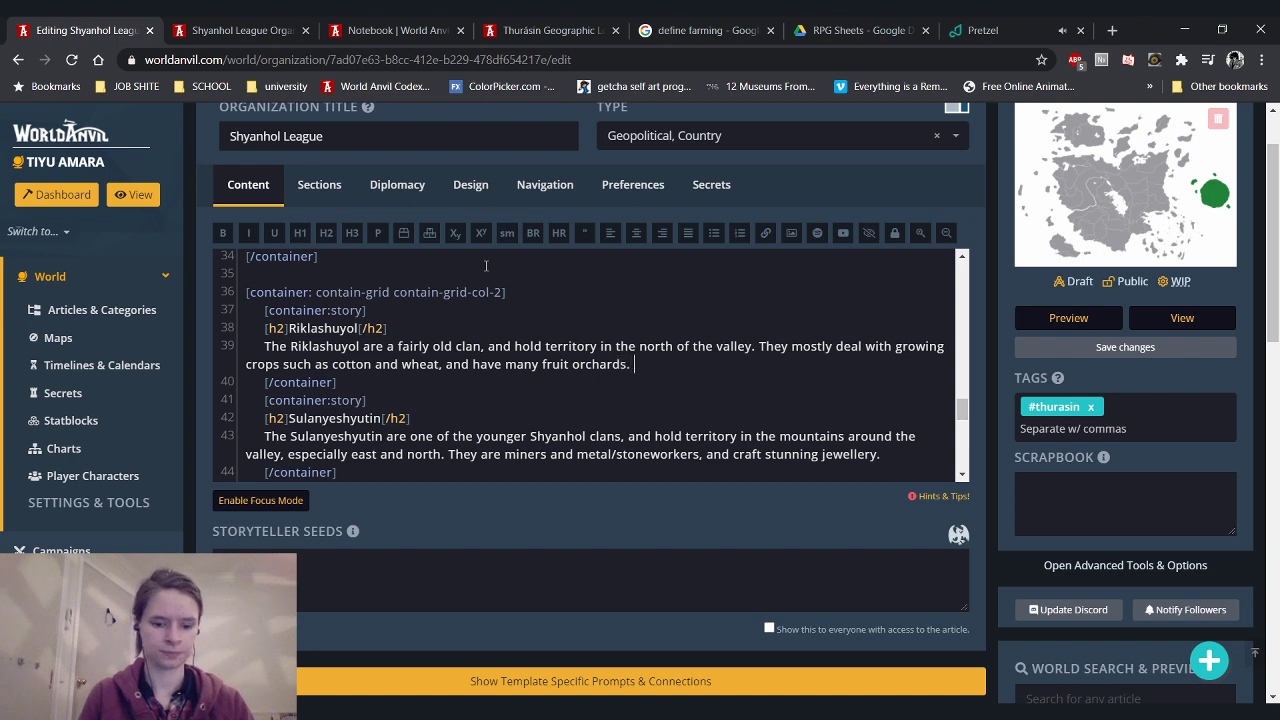
Add the closing Riklashuyol sentence "They make the best bread and wine in the League."
text(They bake the bes)
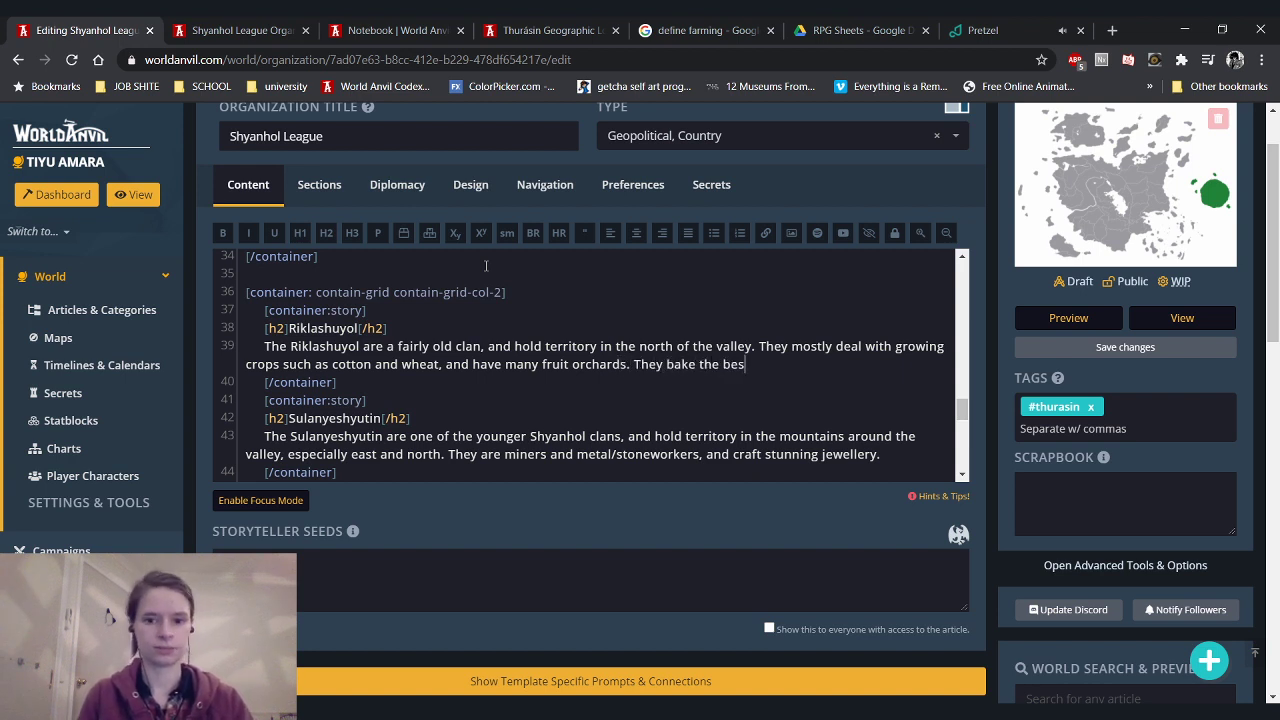
key(BackSpace)
key(BackSpace)
key(BackSpace)
key(BackSpace)
key(BackSpace)
key(BackSpace)
key(BackSpace)
key(BackSpace)
text(the best br)
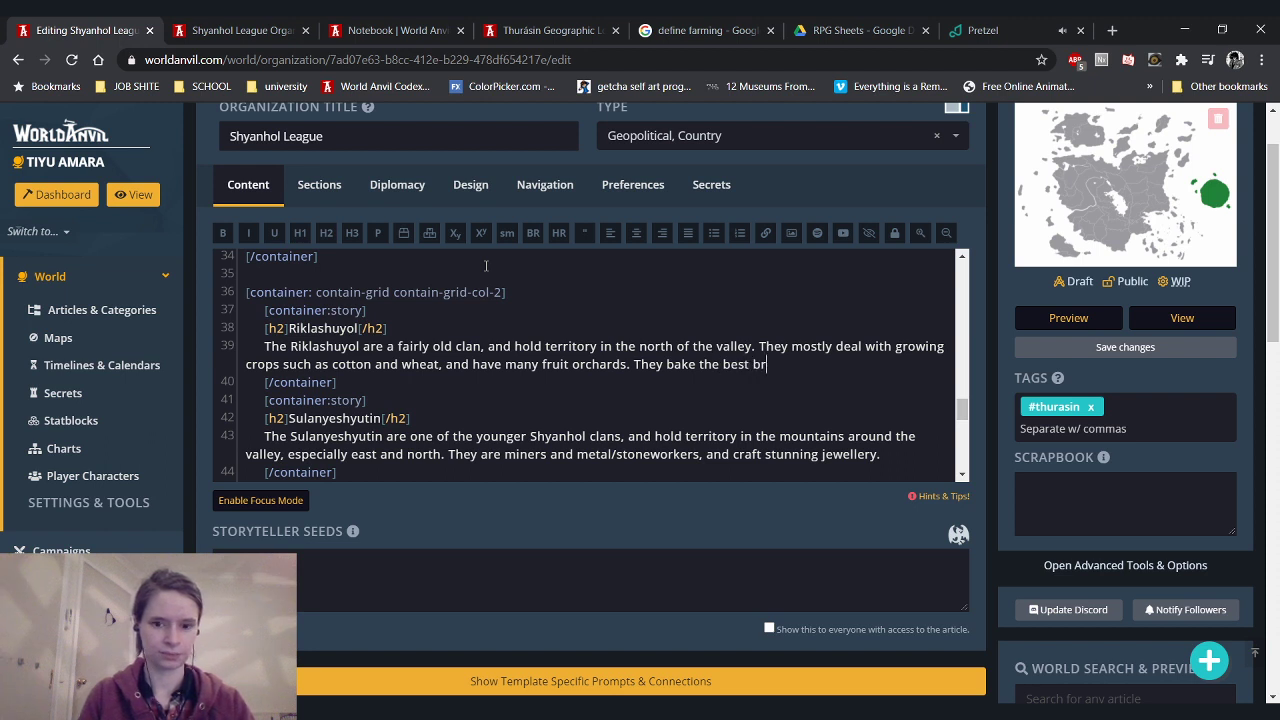
key(BackSpace)
key(BackSpace)
key(BackSpace)
key(BackSpace)
key(BackSpace)
key(BackSpace)
key(BackSpace)
key(BackSpace)
key(BackSpace)
key(BackSpace)
key(BackSpace)
key(BackSpace)
key(BackSpace)
key(BackSpace)
key(BackSpace)
key(BackSpace)
key(BackSpace)
text(make t)
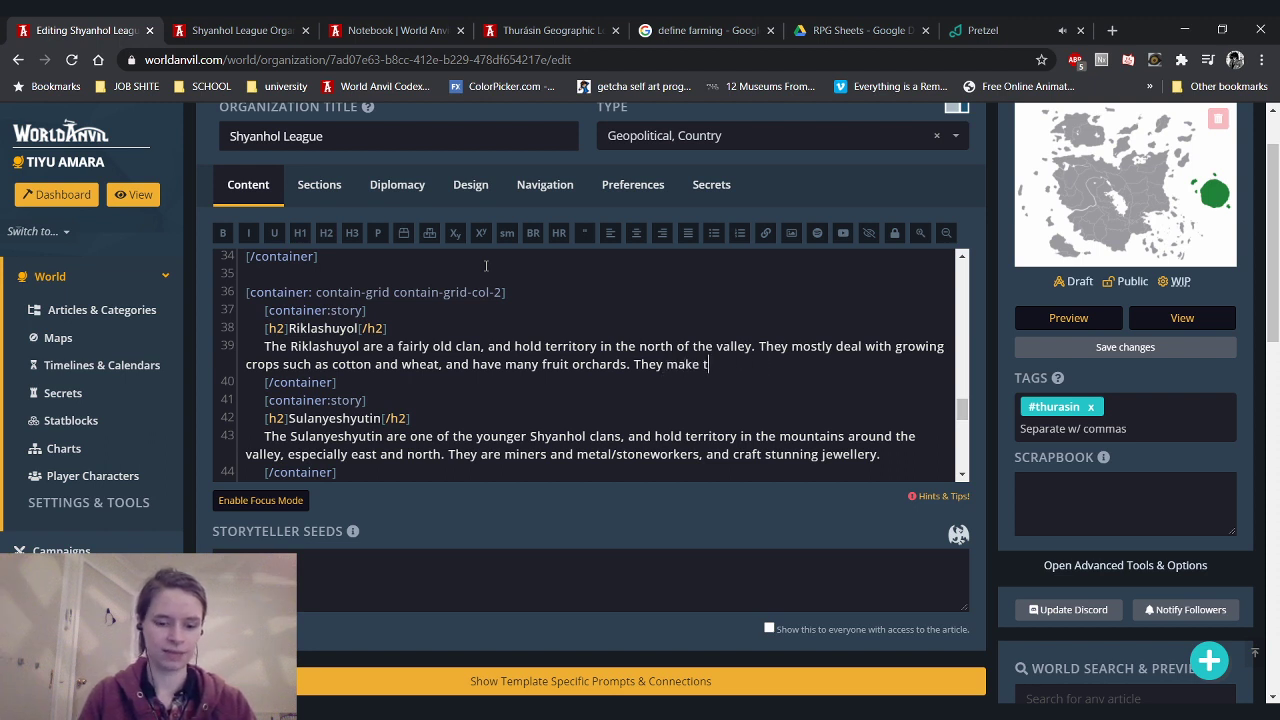
text(he best bread and win)
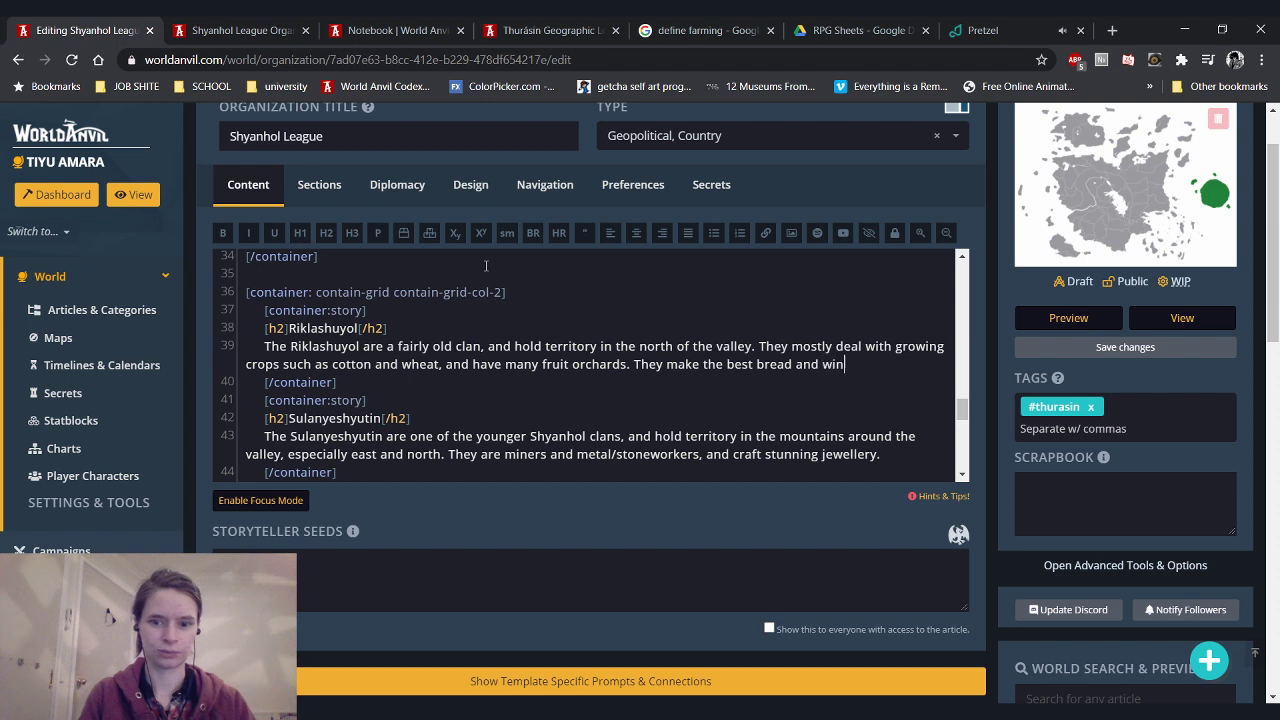
text(e in)
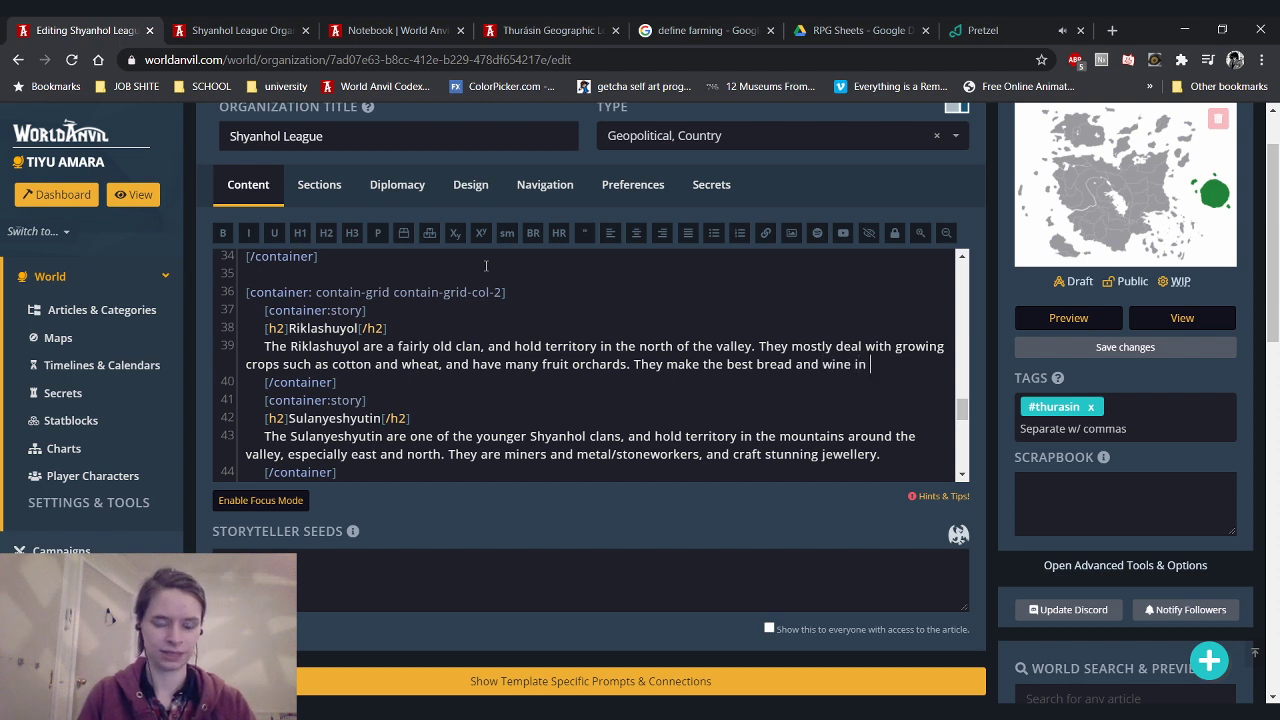
text( the League.)
Reload the article preview and review the revised Riklashuyol description beside the other clan blocks
click(176, 38)
click(71, 60)
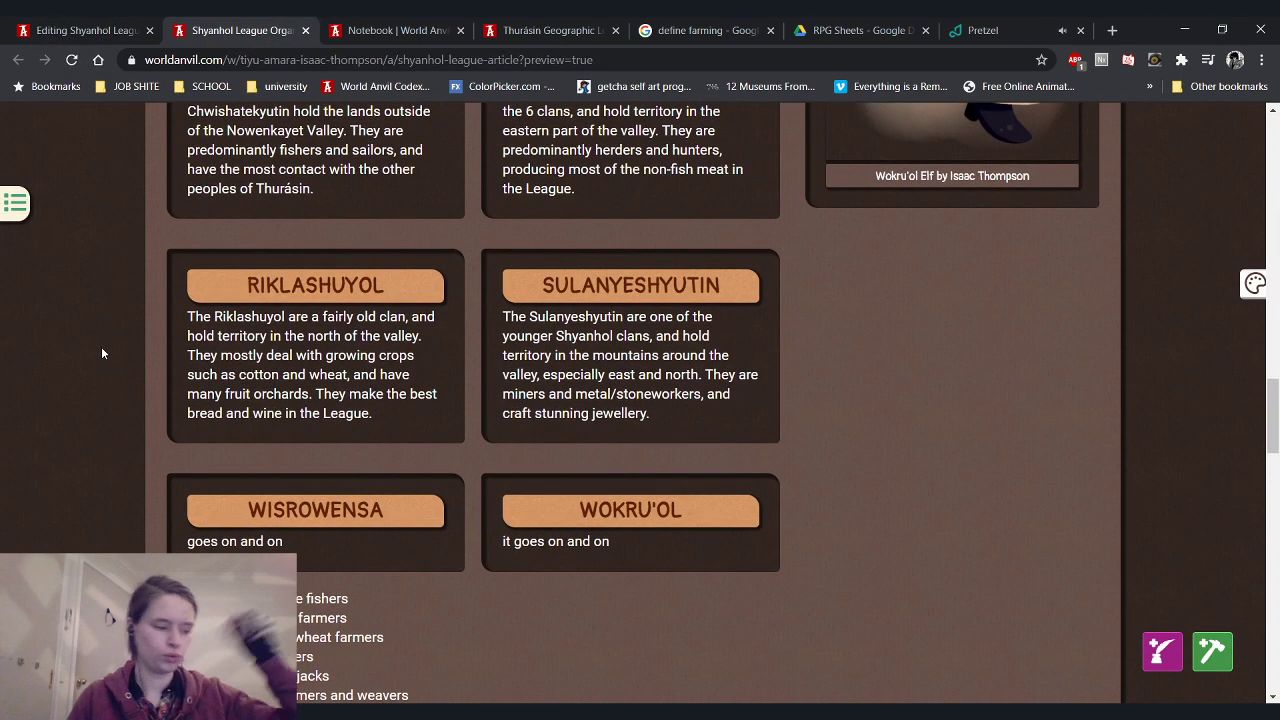
scroll(101, 353, down, 1)
scroll(101, 353, up, 2)
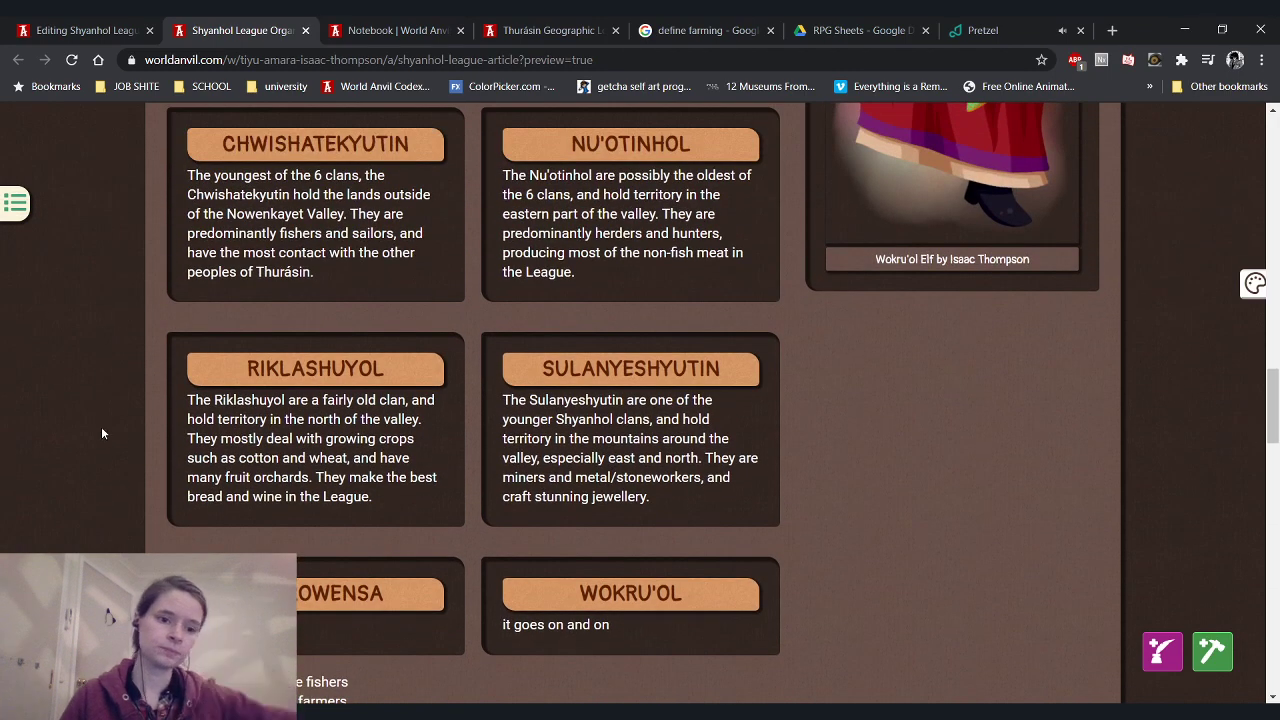
scroll(105, 404, down, 1)
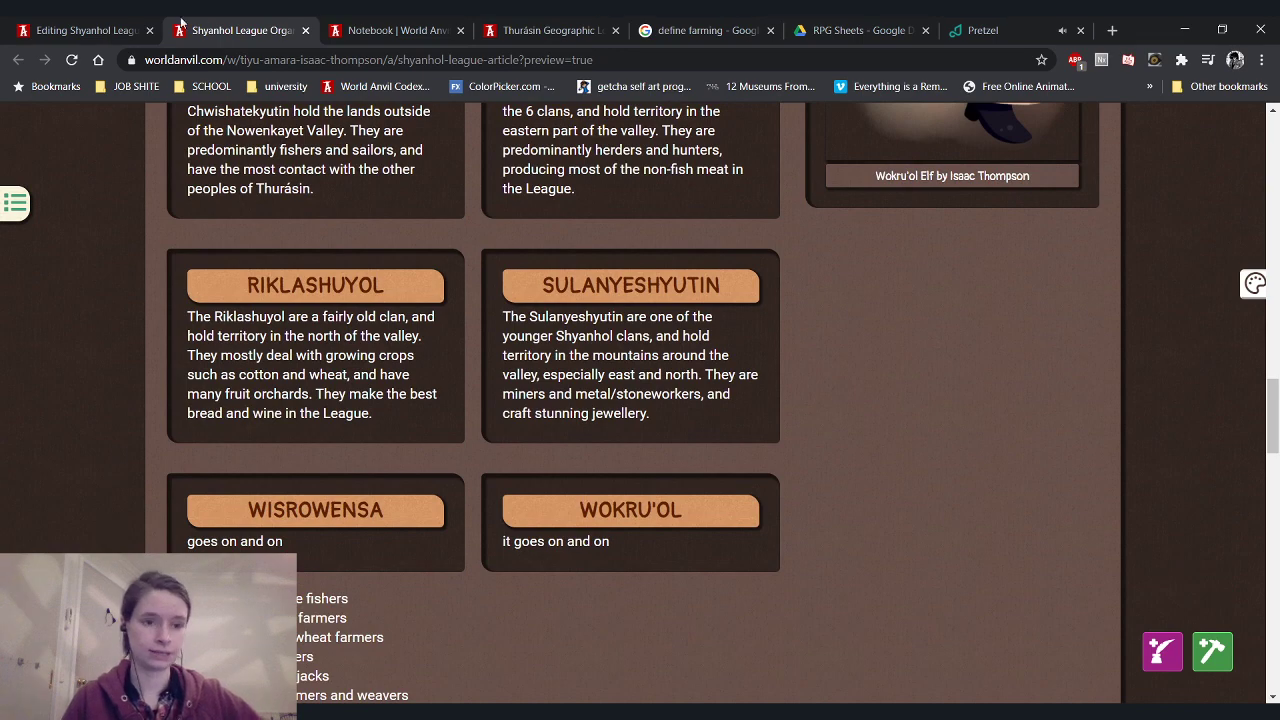
Replace the "goes on and on" placeholder in the Wisrowensa block with the opening "A young-ish clan, the"
click(85, 30)
scroll(404, 372, down, 3)
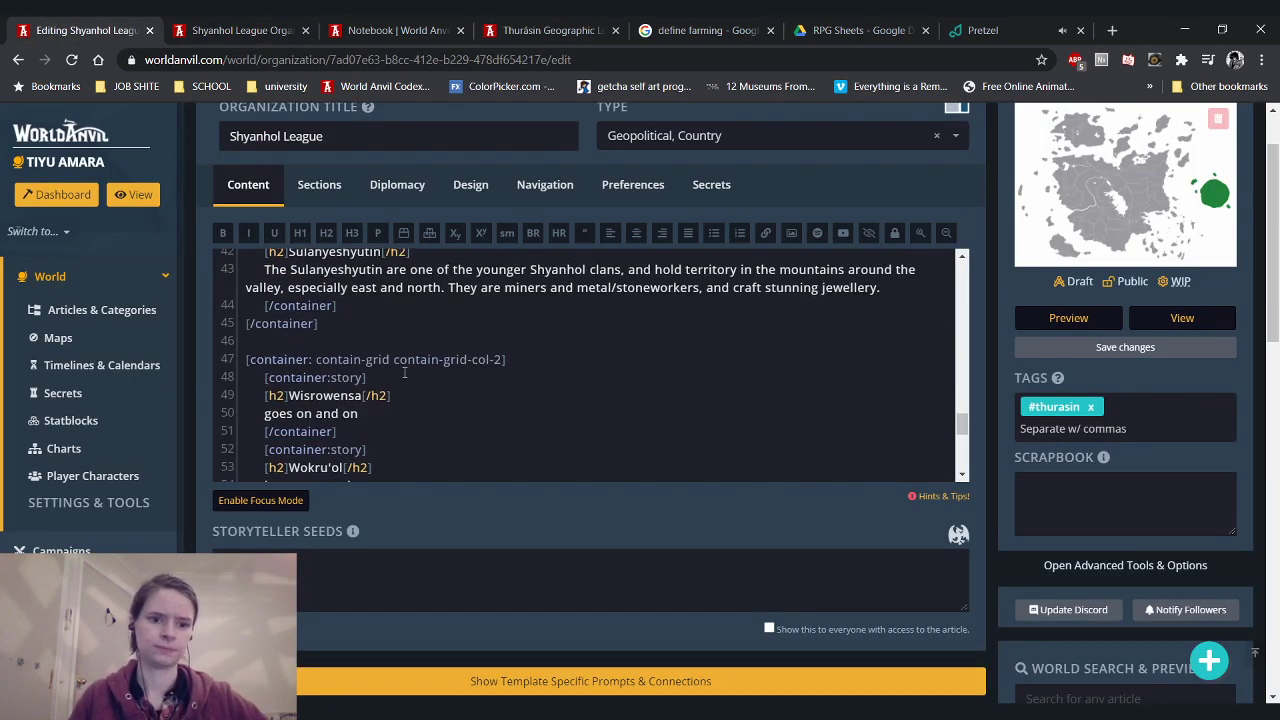
drag(358, 413, 265, 413)
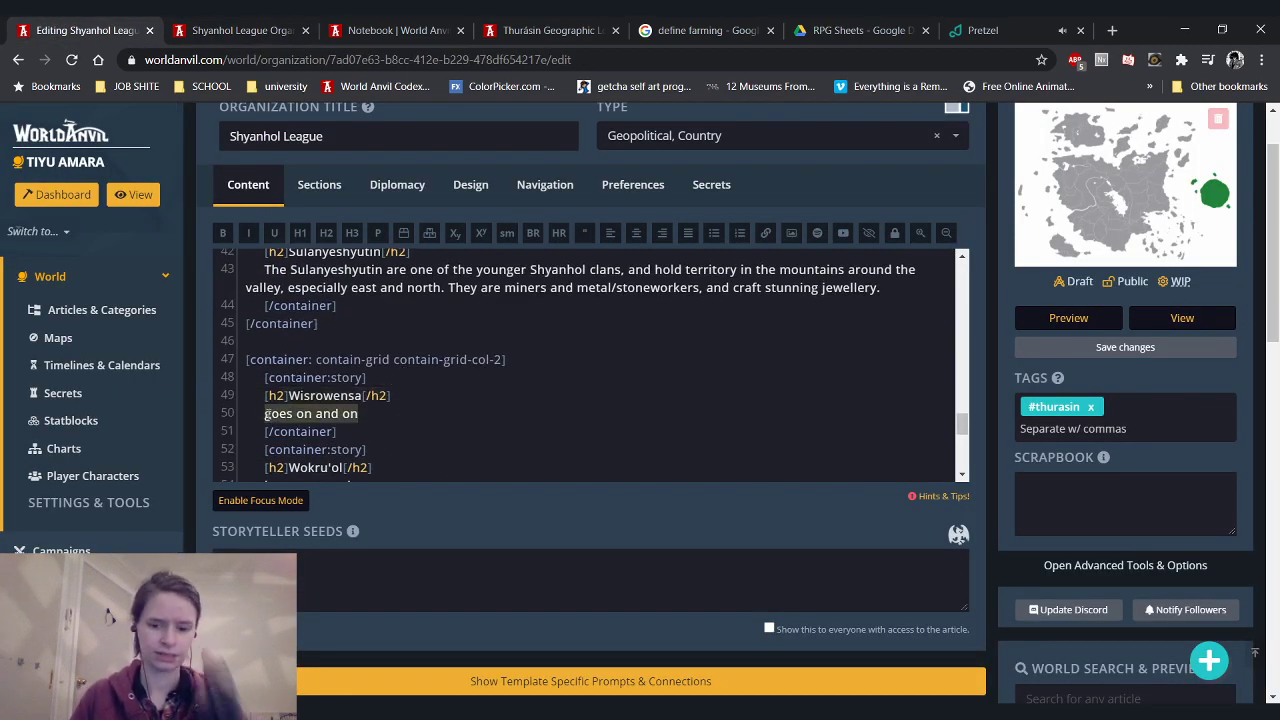
key(BackSpace)
scroll(266, 413, up, 3)
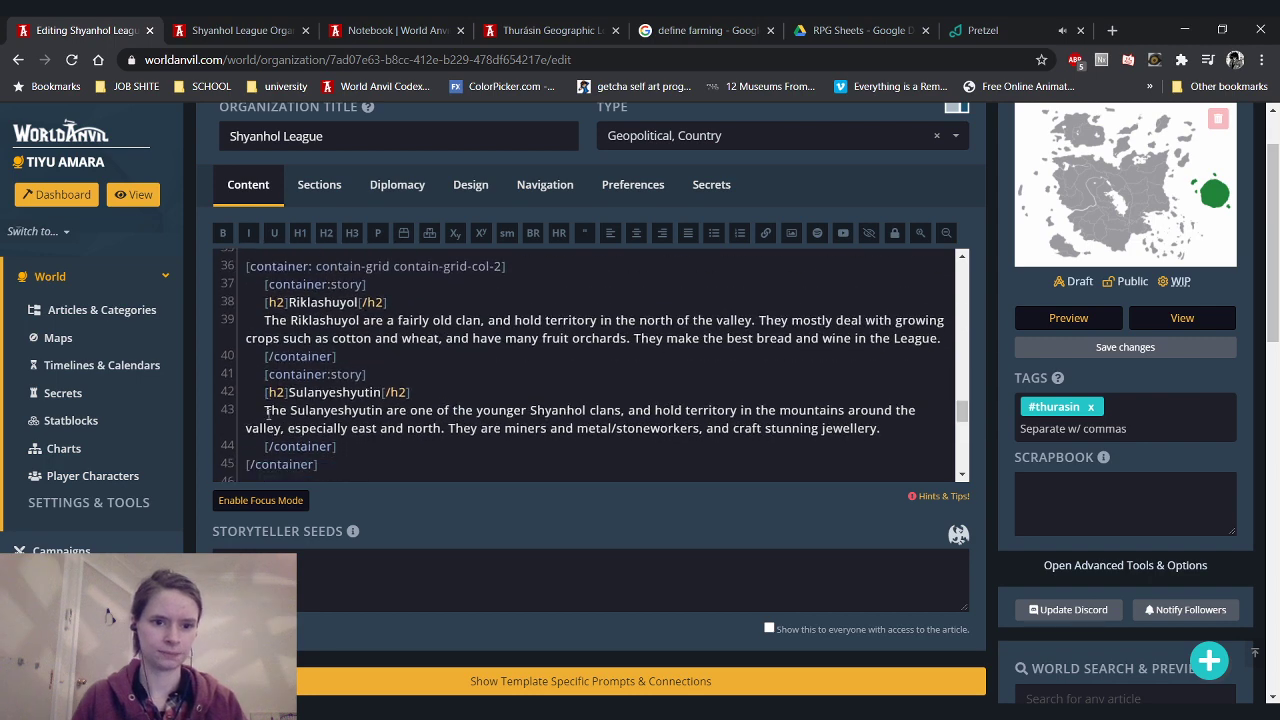
scroll(266, 413, down, 3)
text(A young)
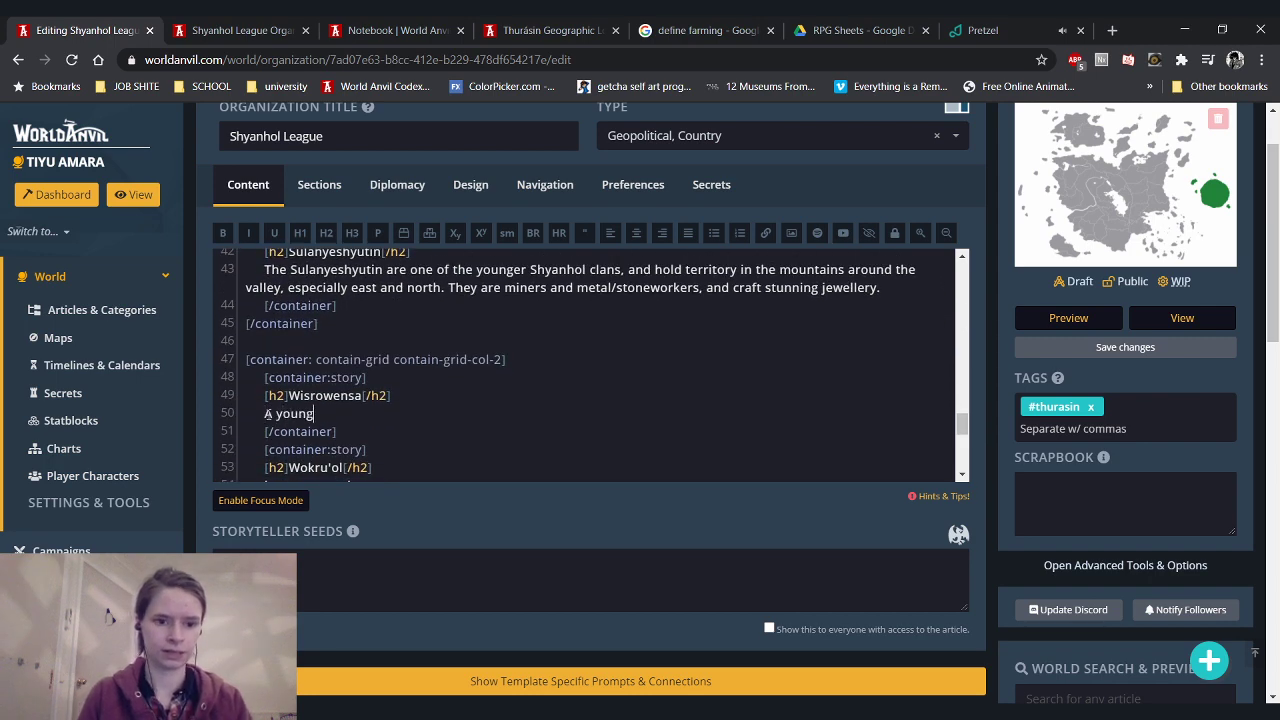
key(BackSpace)
key(BackSpace)
key(BackSpace)
key(BackSpace)
key(BackSpace)
text(young-ish clan, the)
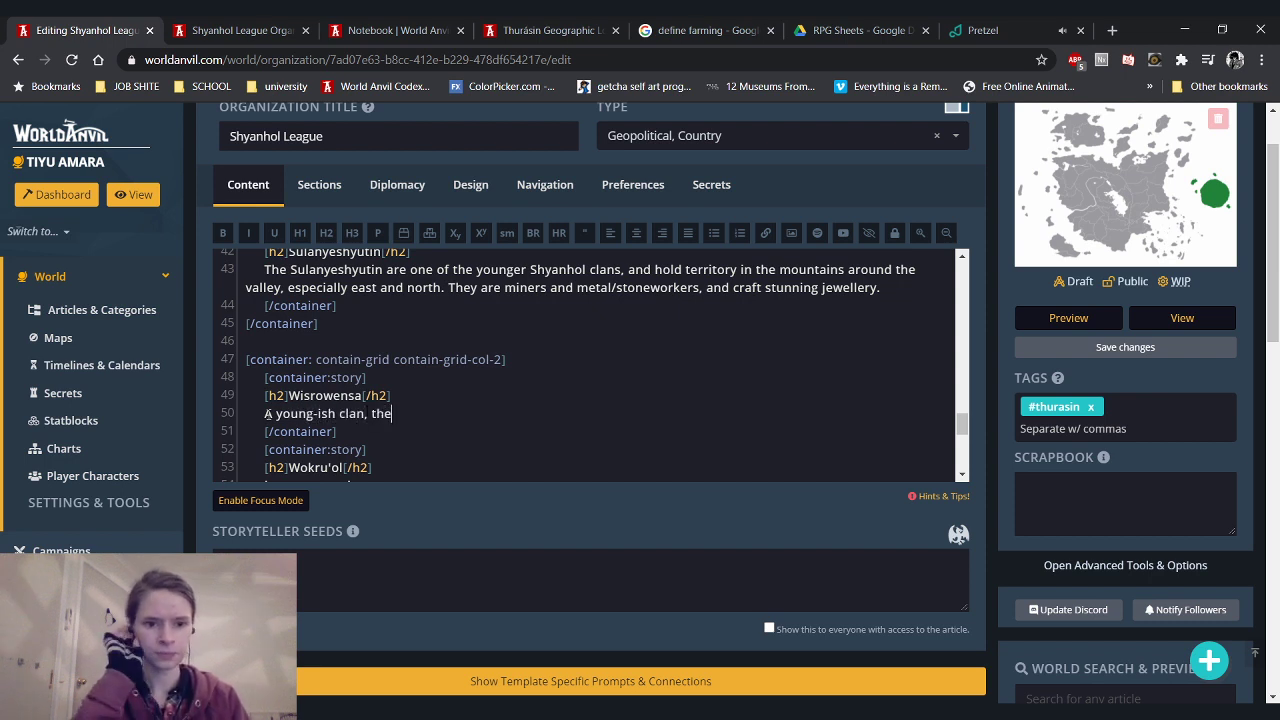
Continue the Wisrowensa description with "Wisrowensa are semi-nomadic, roaming Nowenkayet Valley on a rotational basis. They are lumberjacks"
text( Wisrowen)
key(BackSpace)
text(ensa are semi-nomadic, roaming)
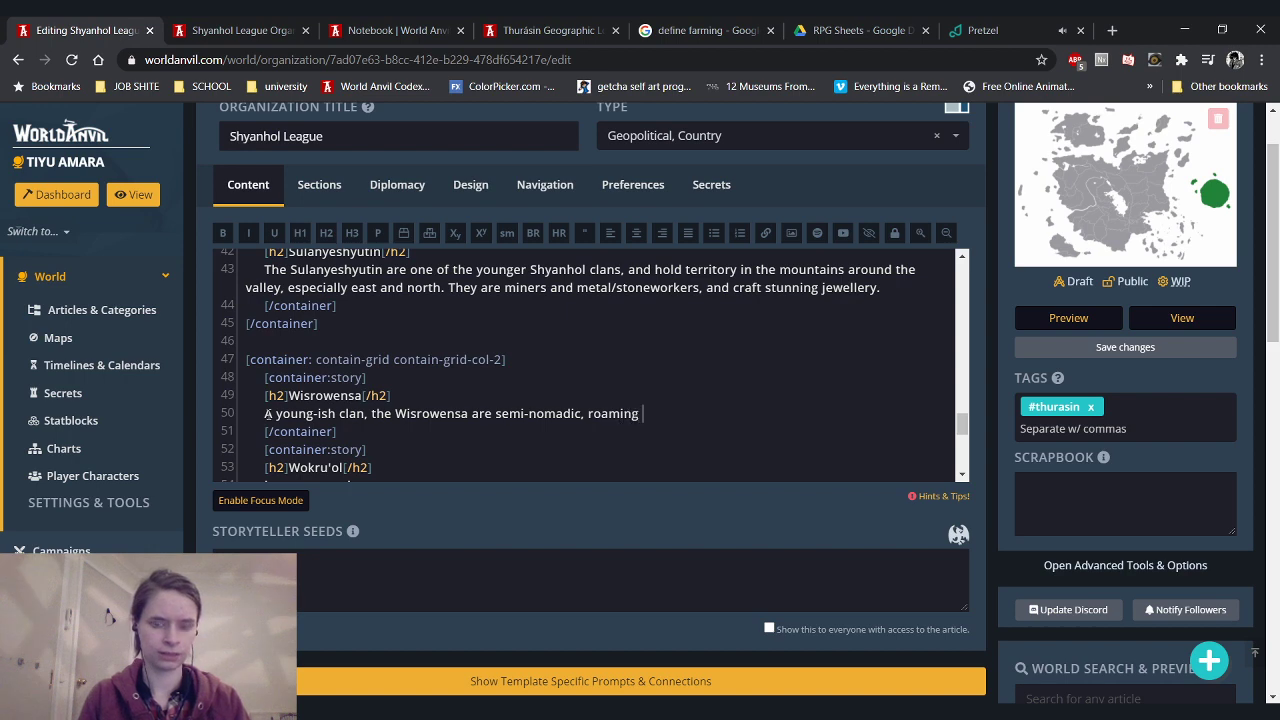
text( Nowenkayet Valley)
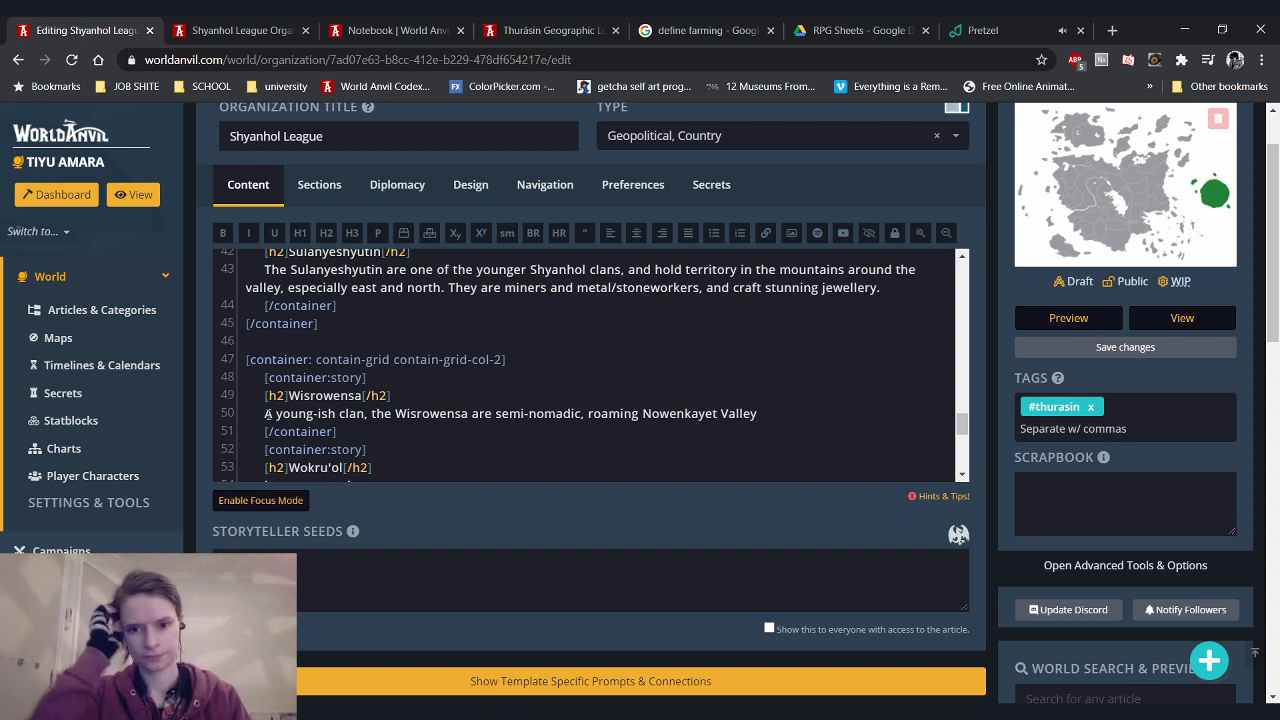
text( on a)
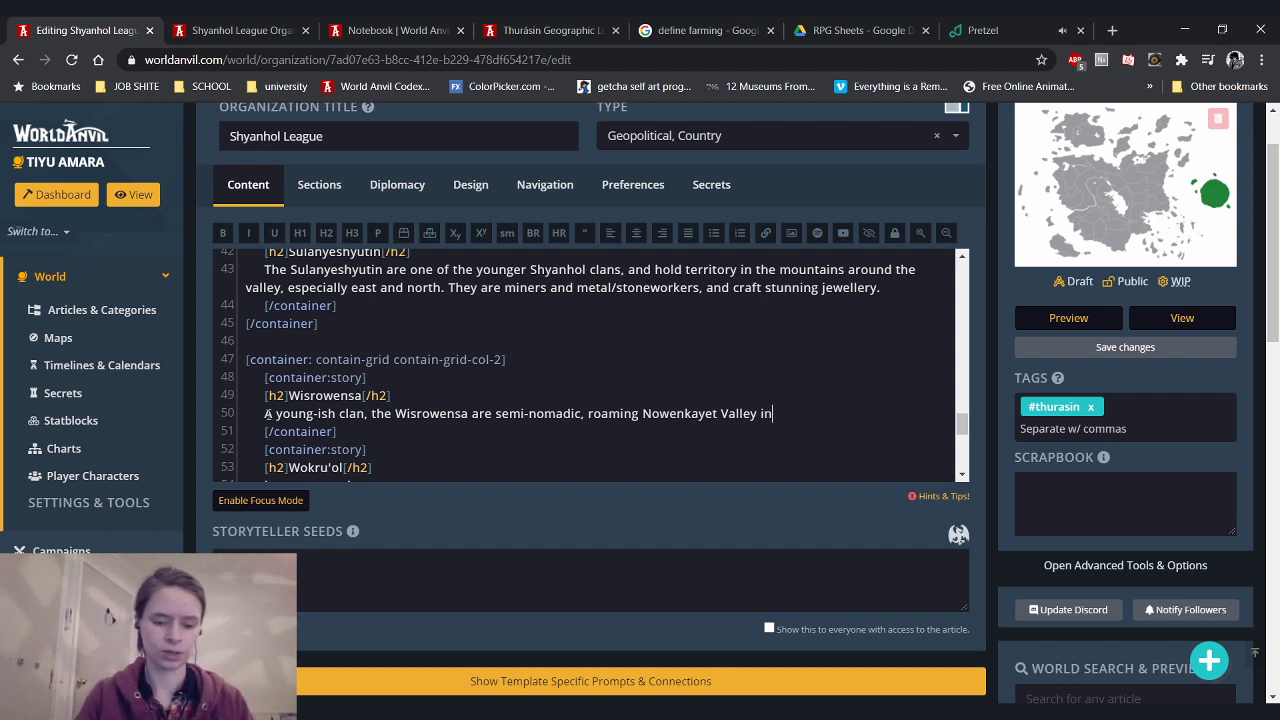
text( rotational basis. They are lumberjacks)
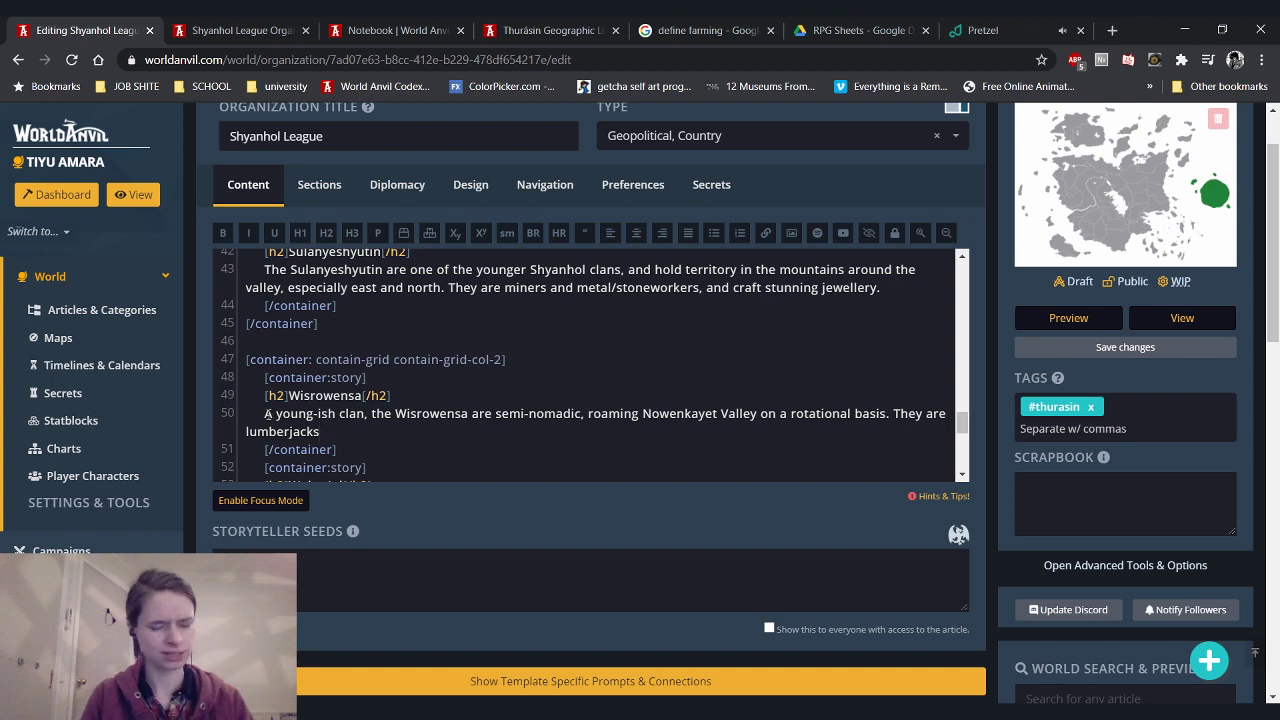
Extend the Wisrowensa trades list to read "lumberjacks, carpenters, and architects, and"
text( and carpenters)
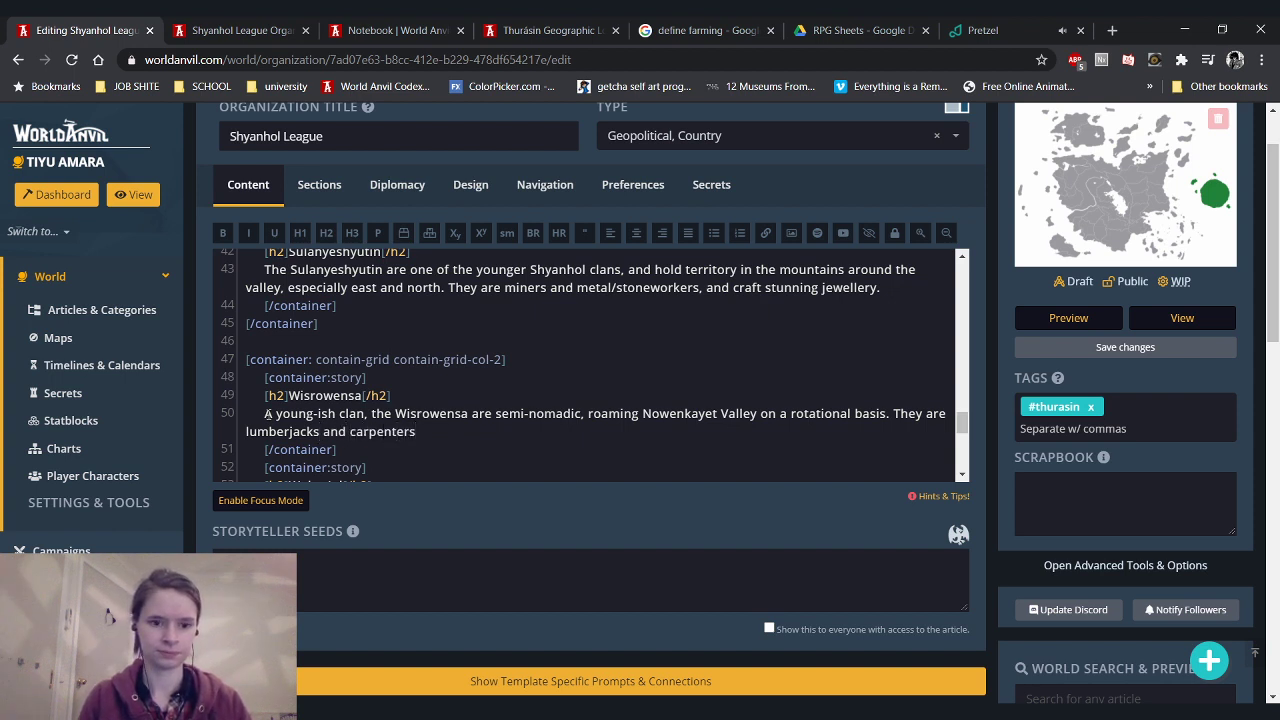
key(BackSpace)
key(BackSpace)
key(BackSpace)
key(BackSpace)
key(BackSpace)
key(BackSpace)
key(BackSpace)
key(BackSpace)
key(BackSpace)
key(BackSpace)
key(BackSpace)
key(BackSpace)
key(BackSpace)
key(BackSpace)
key(BackSpace)
text(sm)
key(BackSpace)
text(, carpenters, and a)
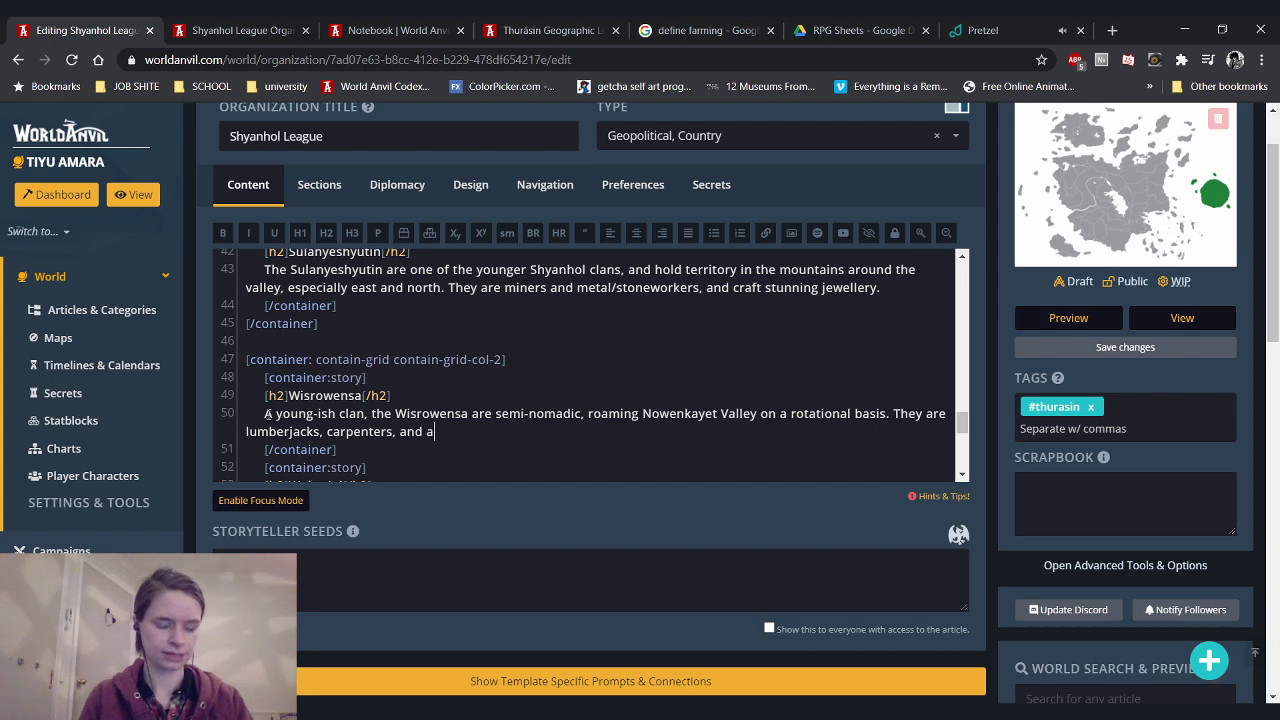
text(rchitects, and )
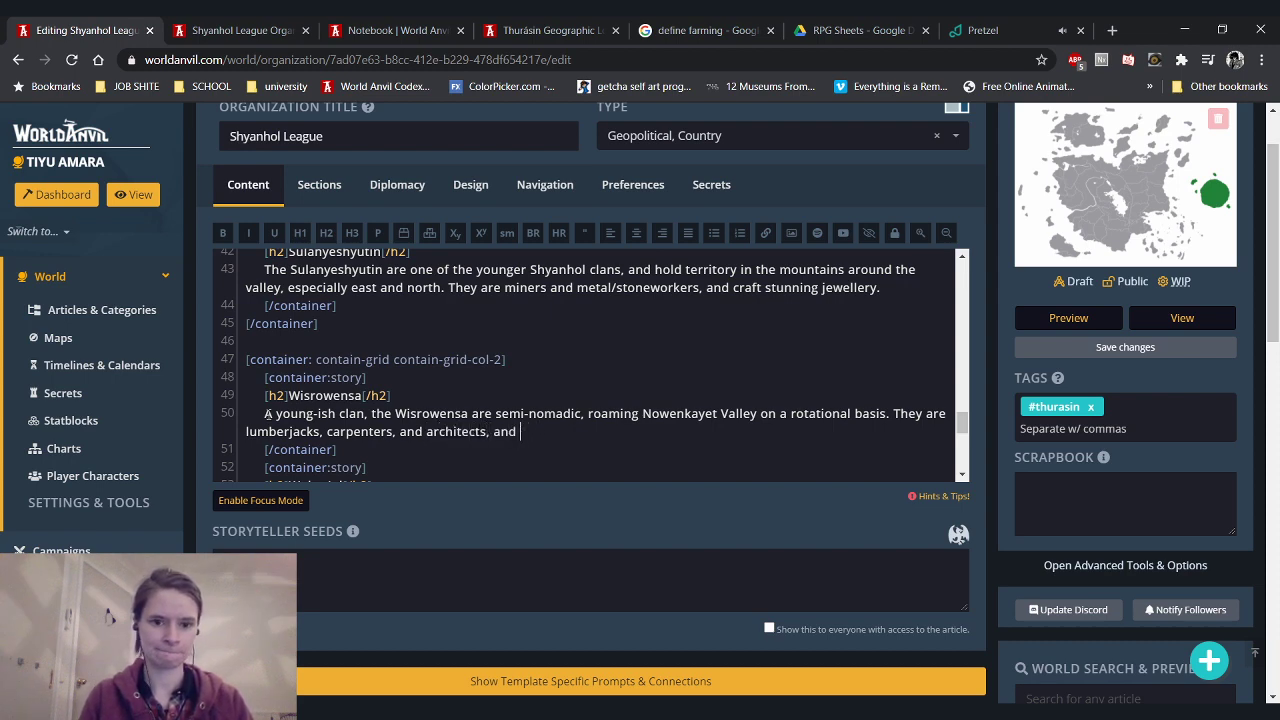
Continue the Wisrowensa trades sentence with "often fulfill handyman"
text(buiare often)
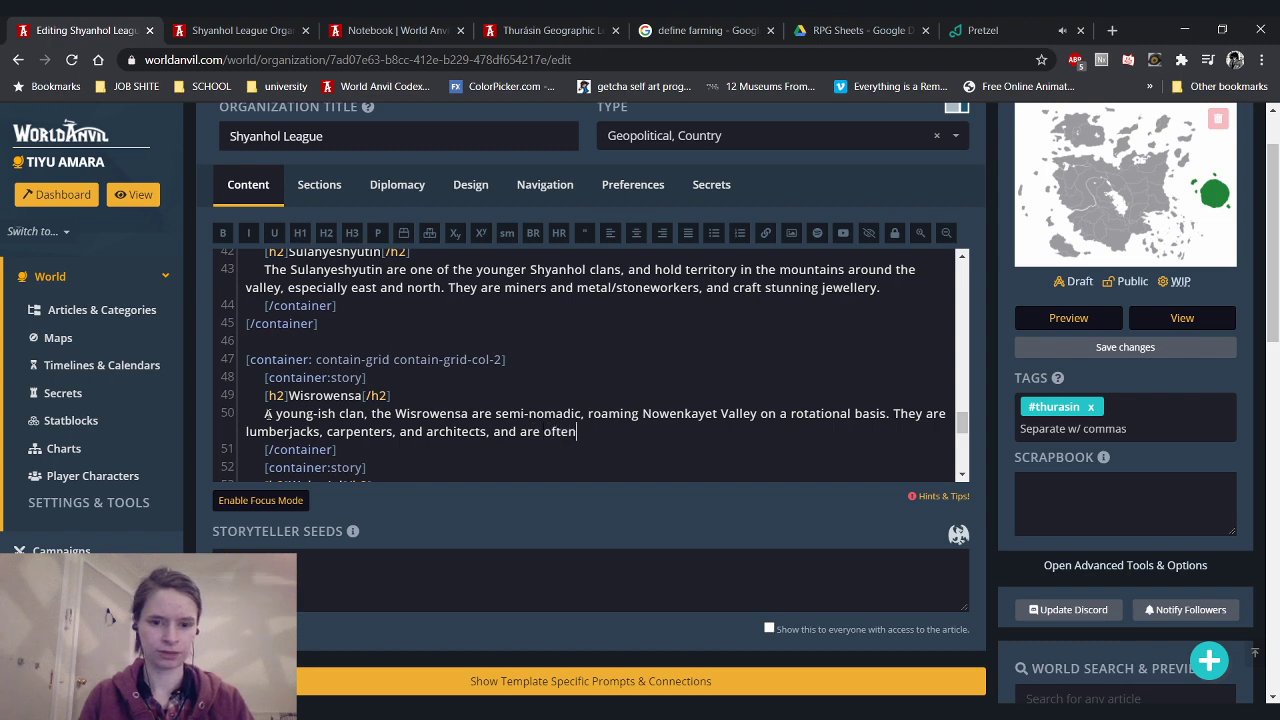
key(BackSpace)
key(BackSpace)
key(BackSpace)
key(BackSpace)
key(BackSpace)
key(BackSpace)
key(BackSpace)
text(of)
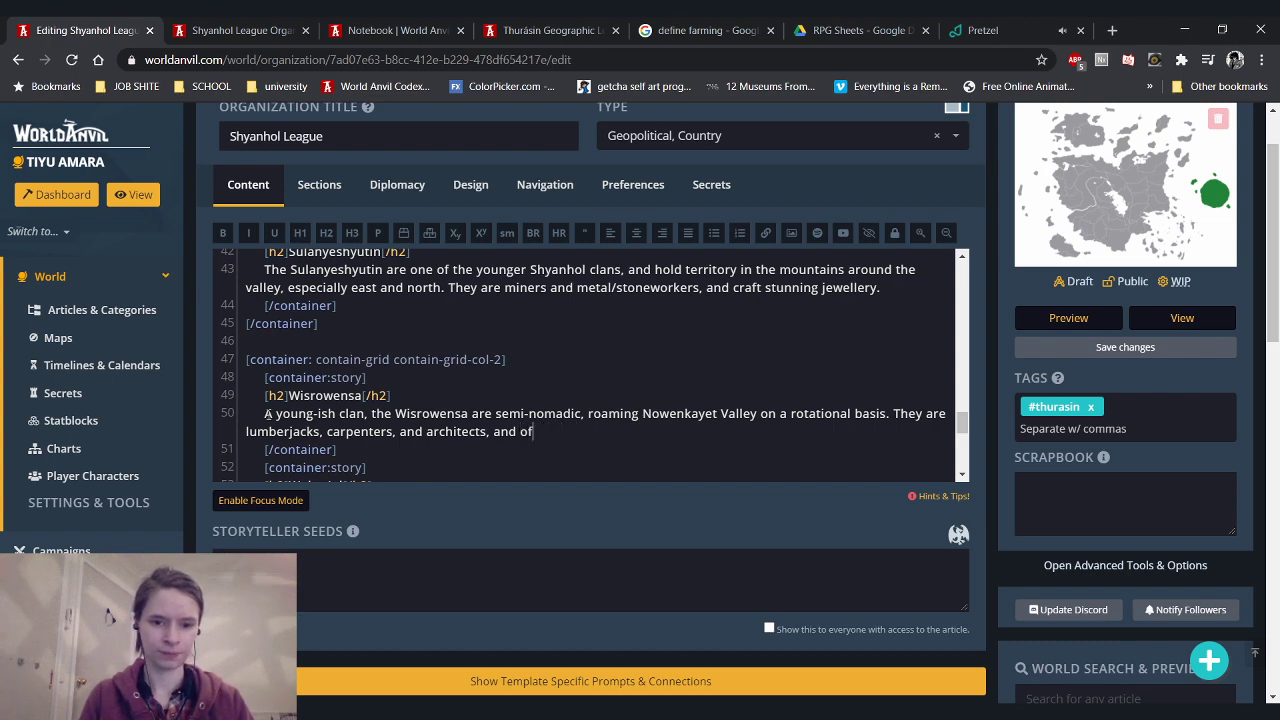
text(ten fulfill han)
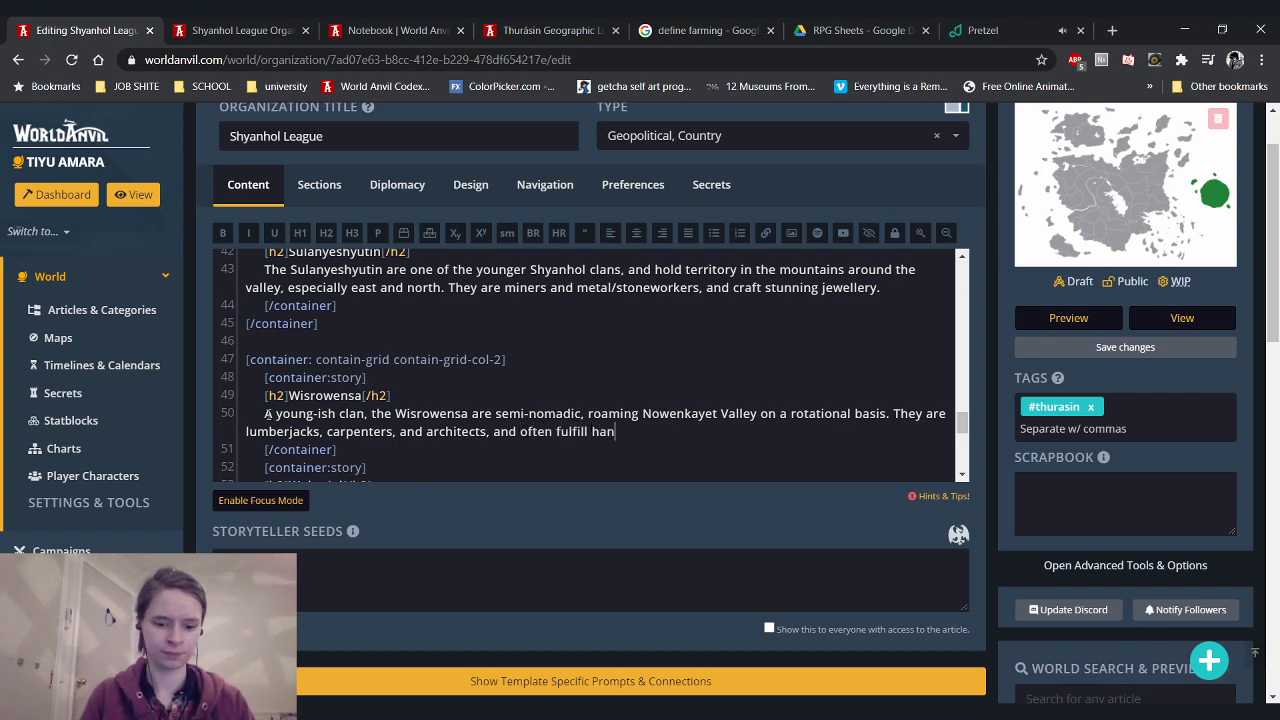
text(dyman)
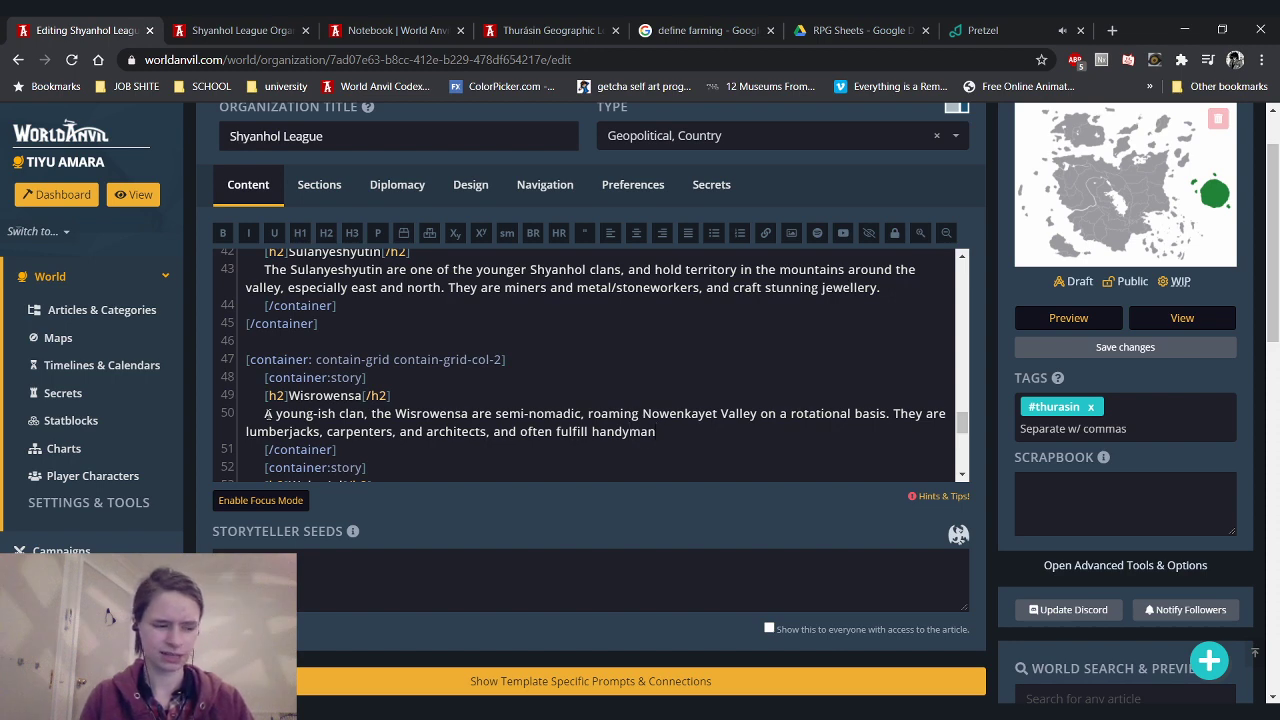
Switch to the Google search and look up "handyman definition"
click(660, 30)
drag(290, 139, 37, 147)
text(handyman)
key(Return)
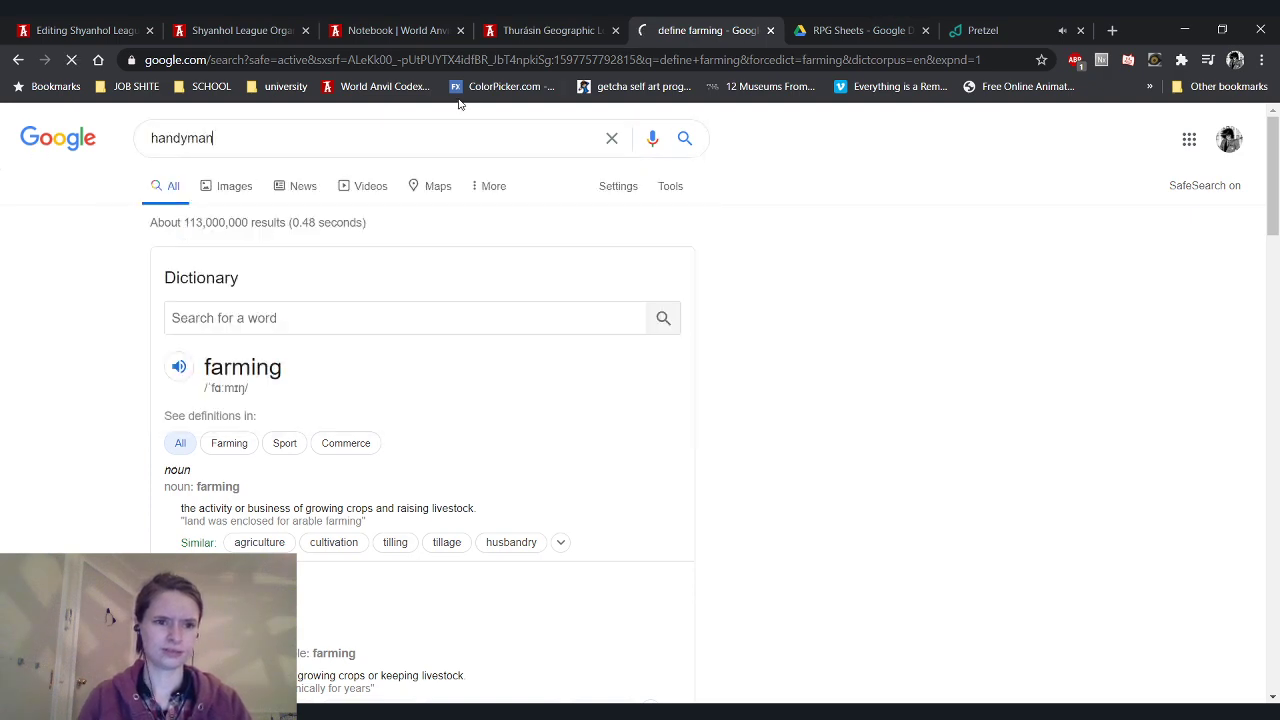
scroll(98, 316, down, 4)
scroll(100, 314, down, 2)
scroll(100, 314, up, 10)
click(250, 145)
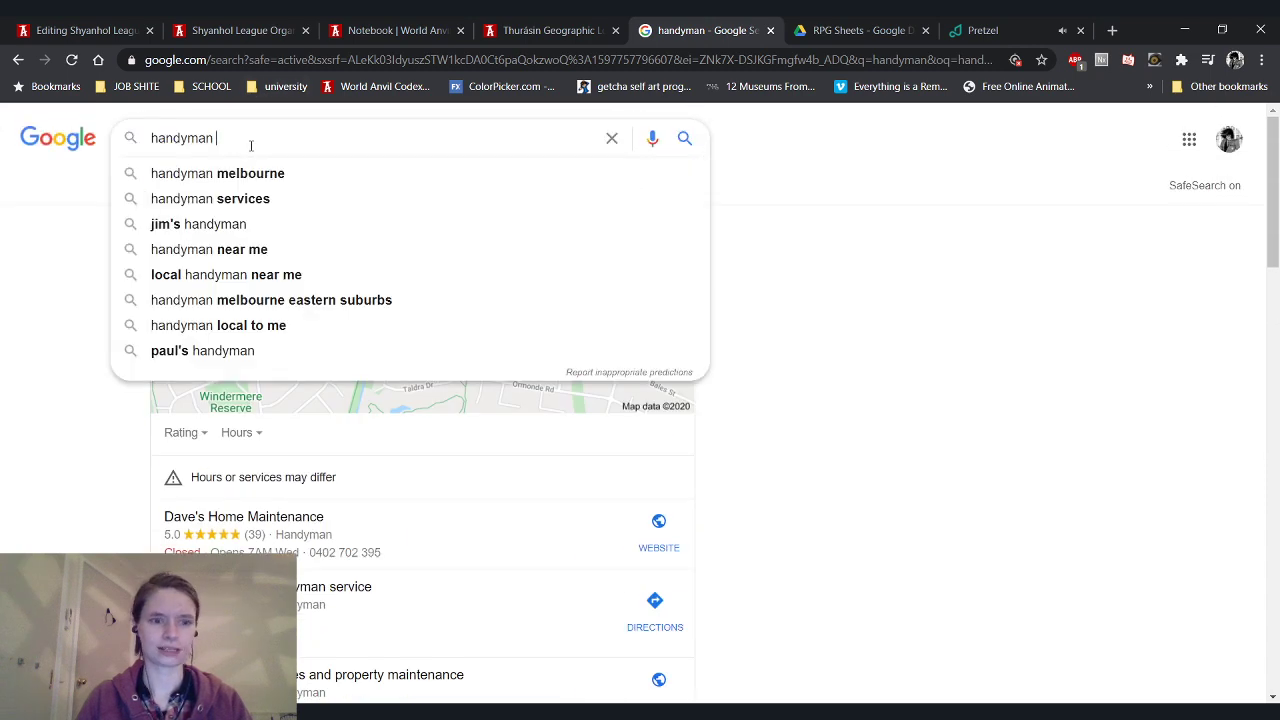
text(def)
click(251, 172)
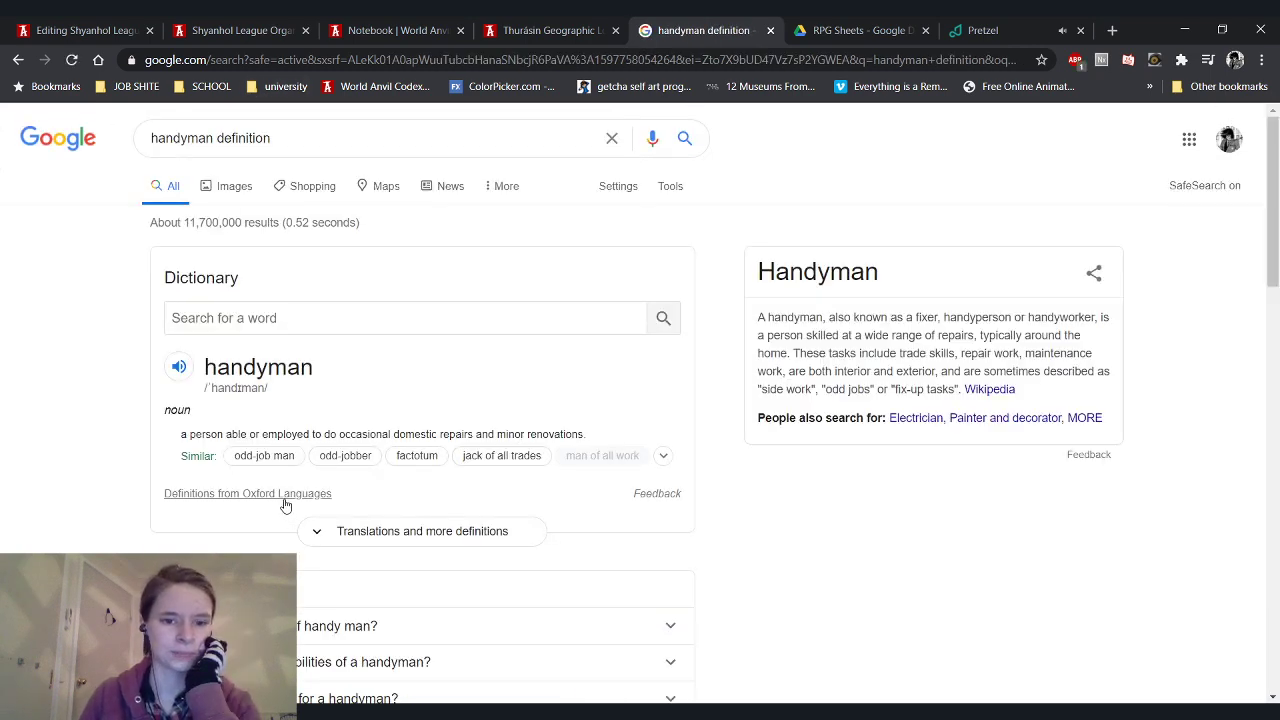
Expand the synonyms for handyman and check the definitions of "knockabout" and "odd-job man"
click(660, 457)
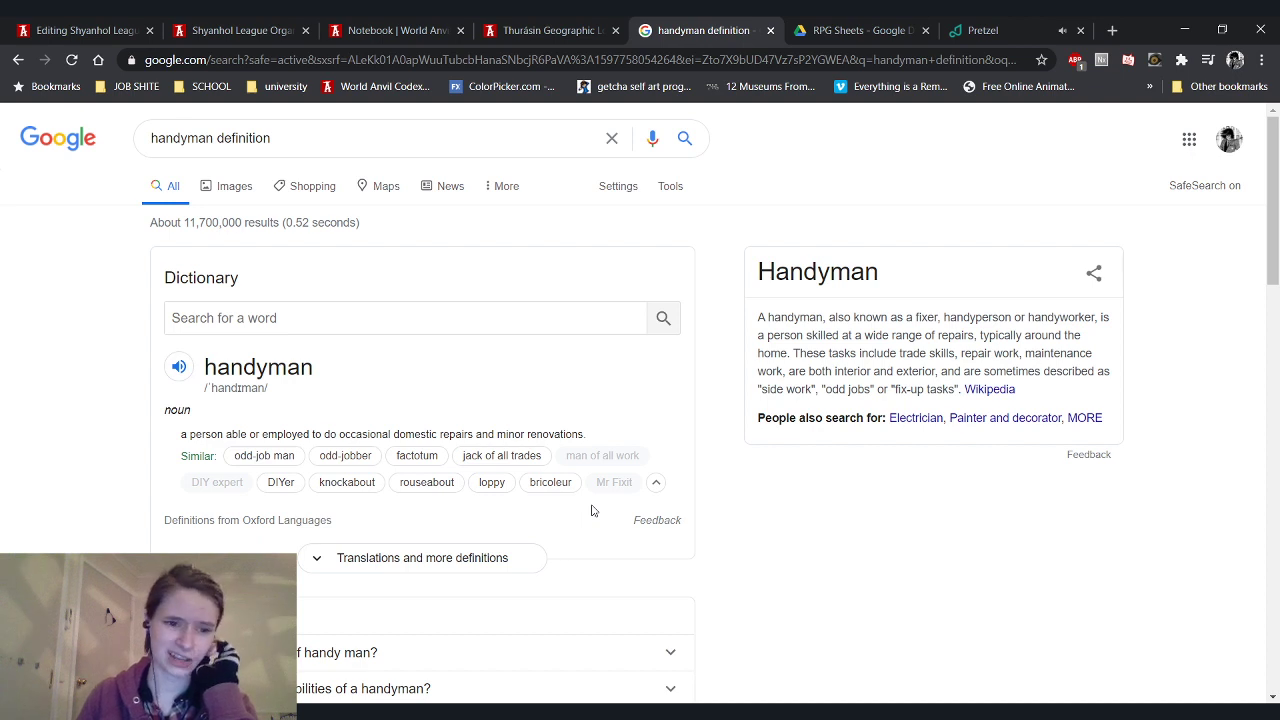
click(334, 483)
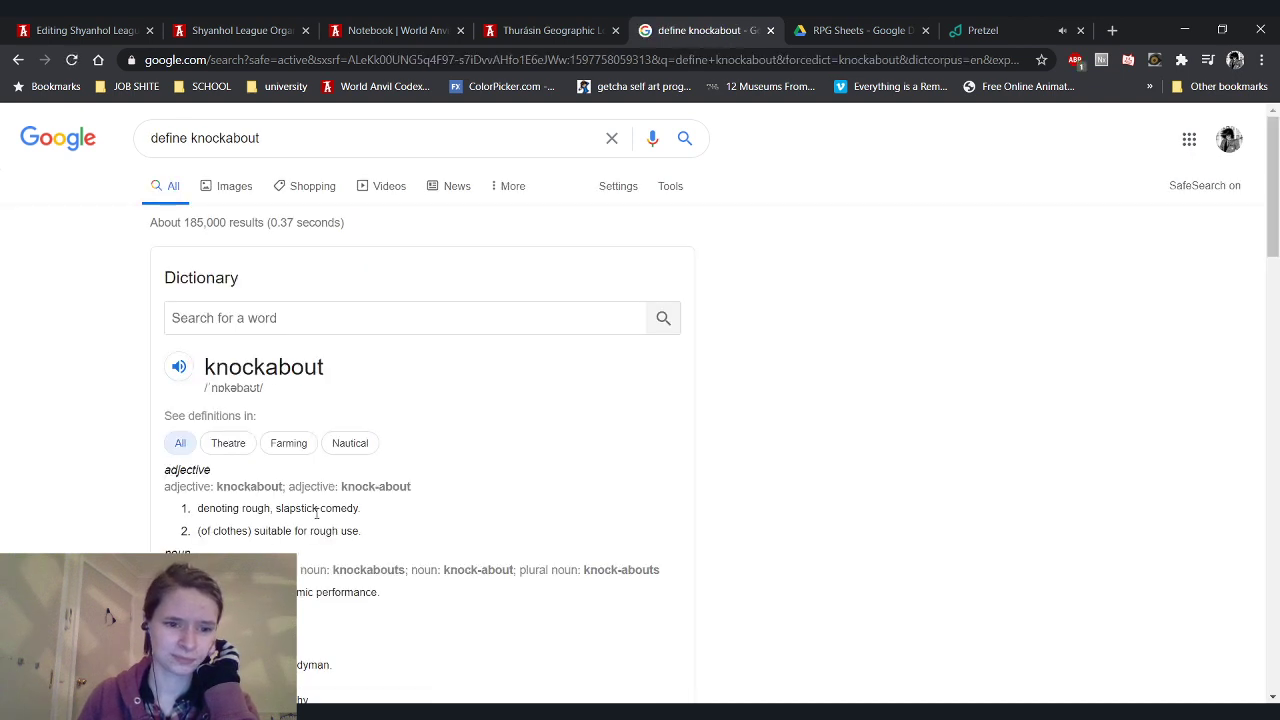
scroll(290, 542, down, 2)
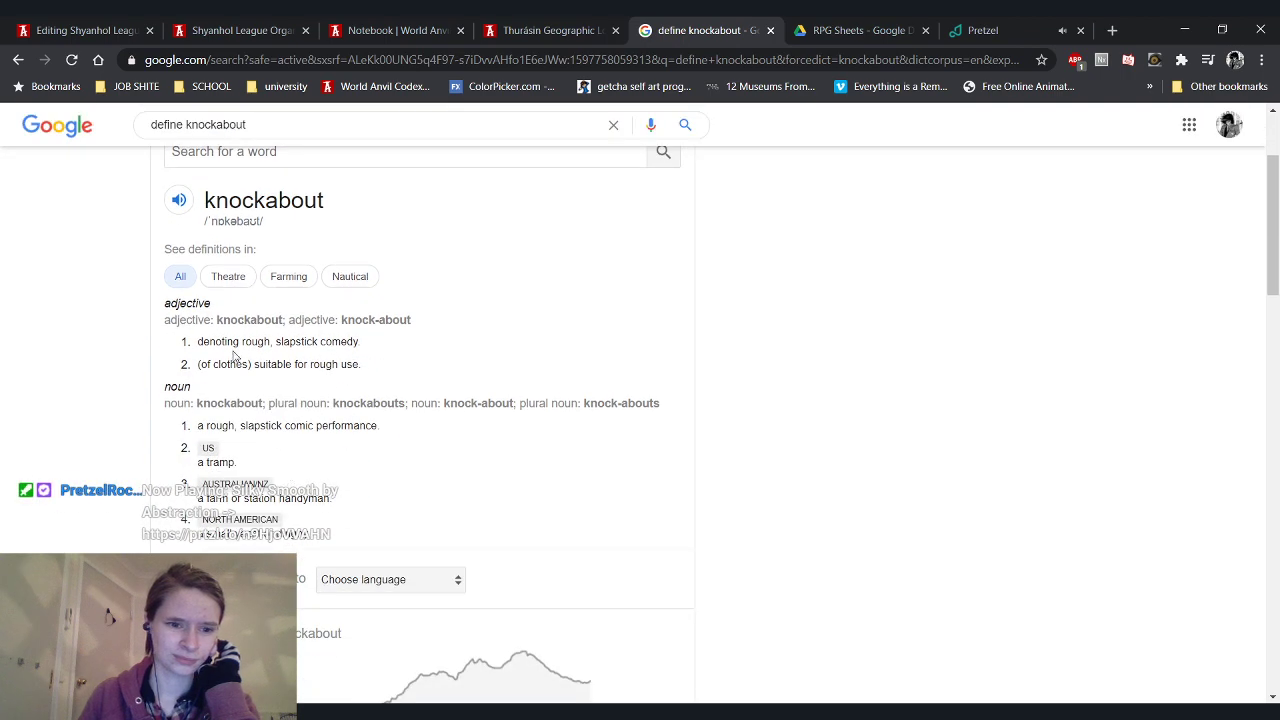
click(16, 60)
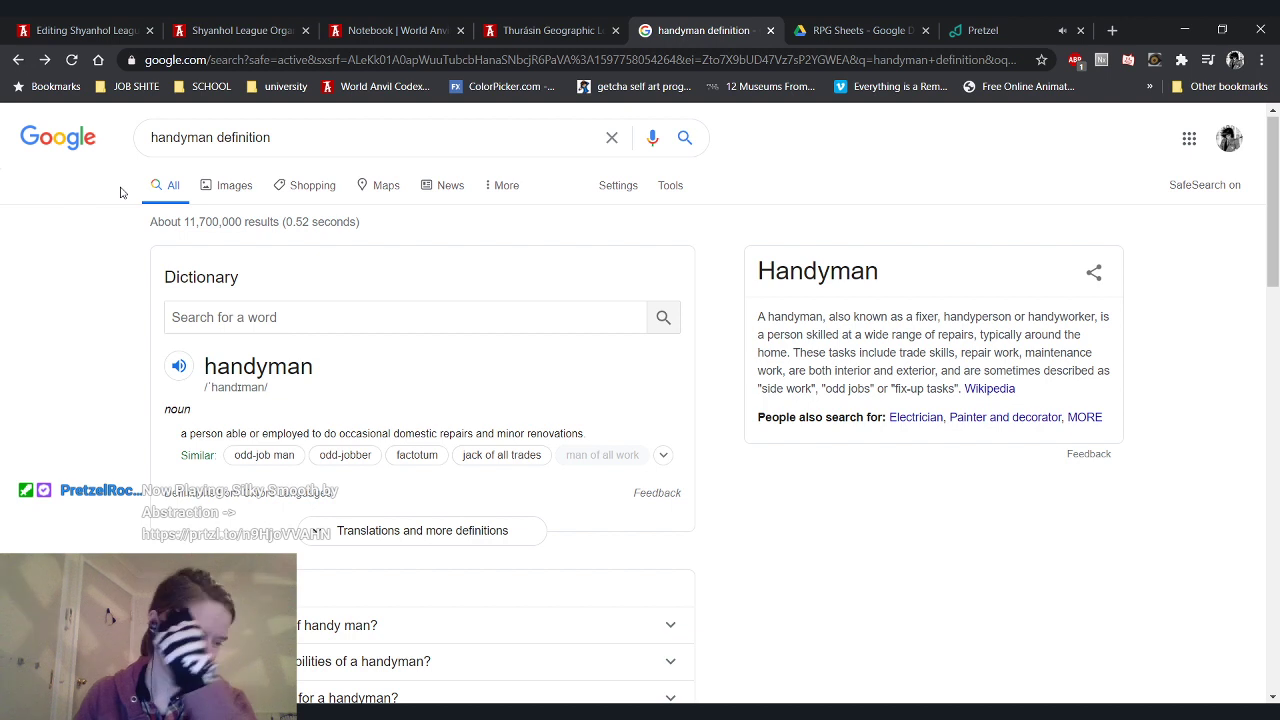
click(661, 455)
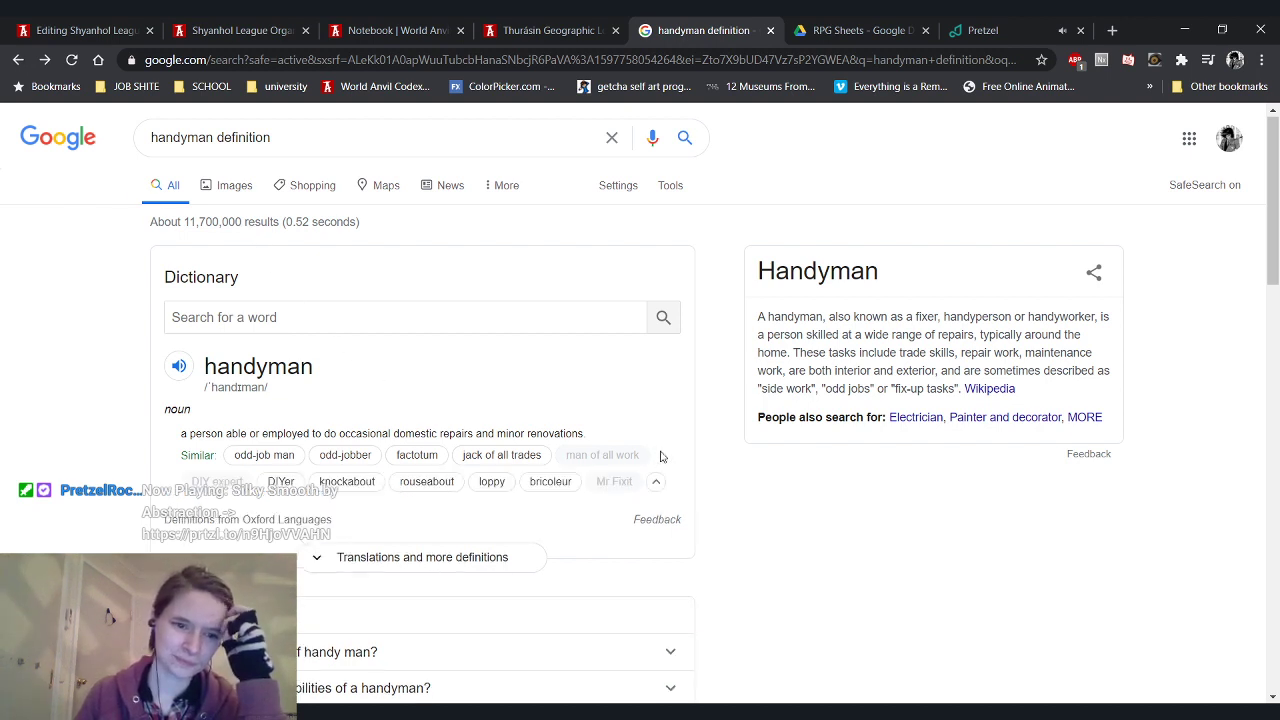
click(345, 455)
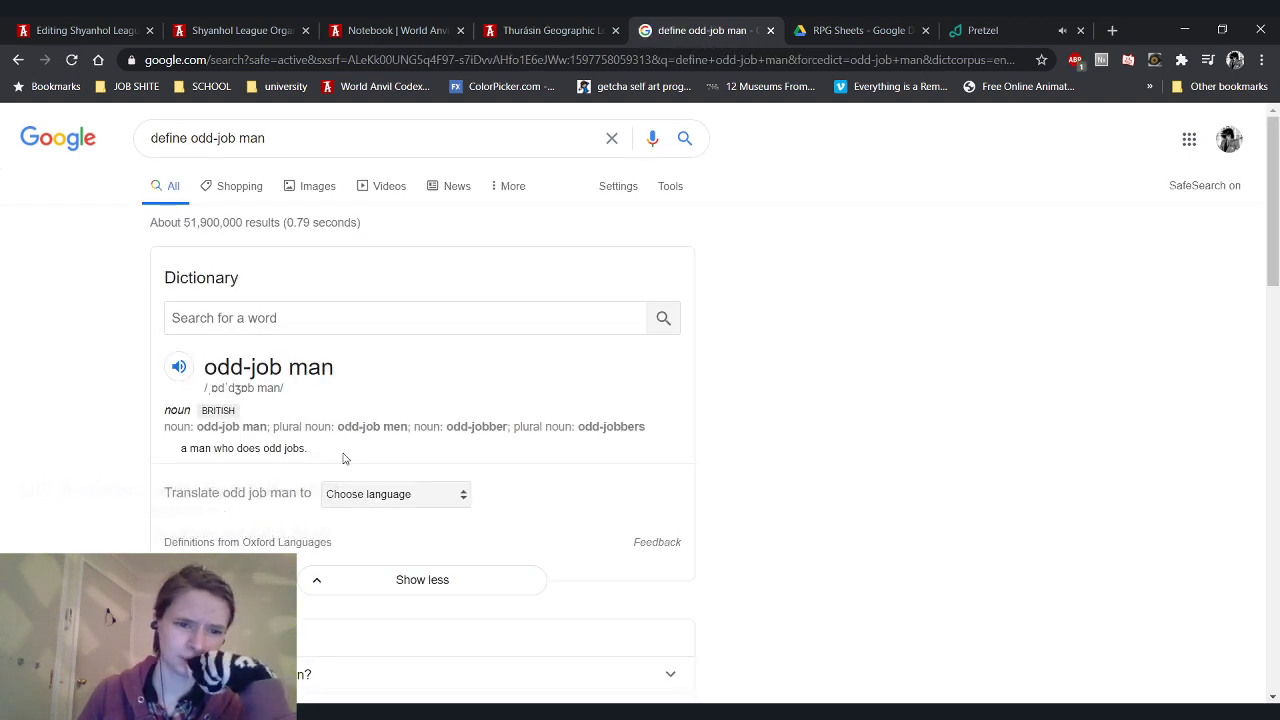
scroll(343, 458, down, 3)
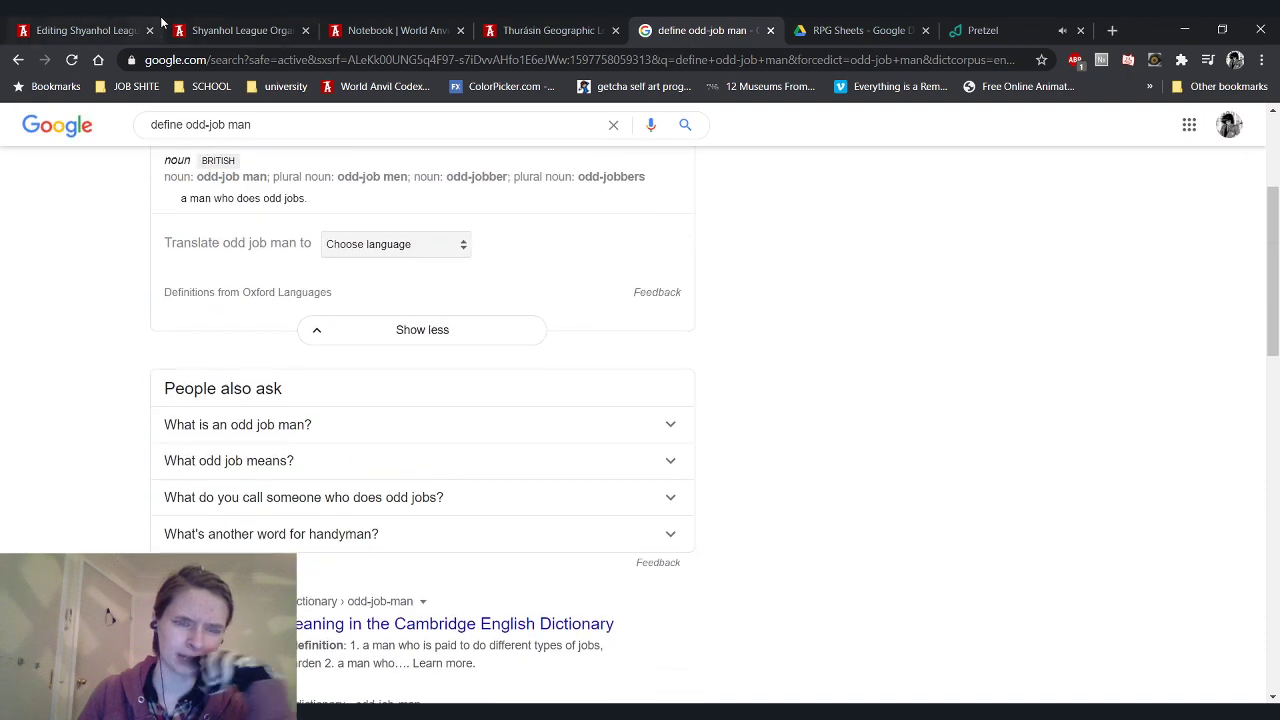
Back in the World Anvil article editor, replace "fulfill handyman" in the Wisrowensa description with "do odd jobs"
click(90, 30)
drag(656, 431, 558, 432)
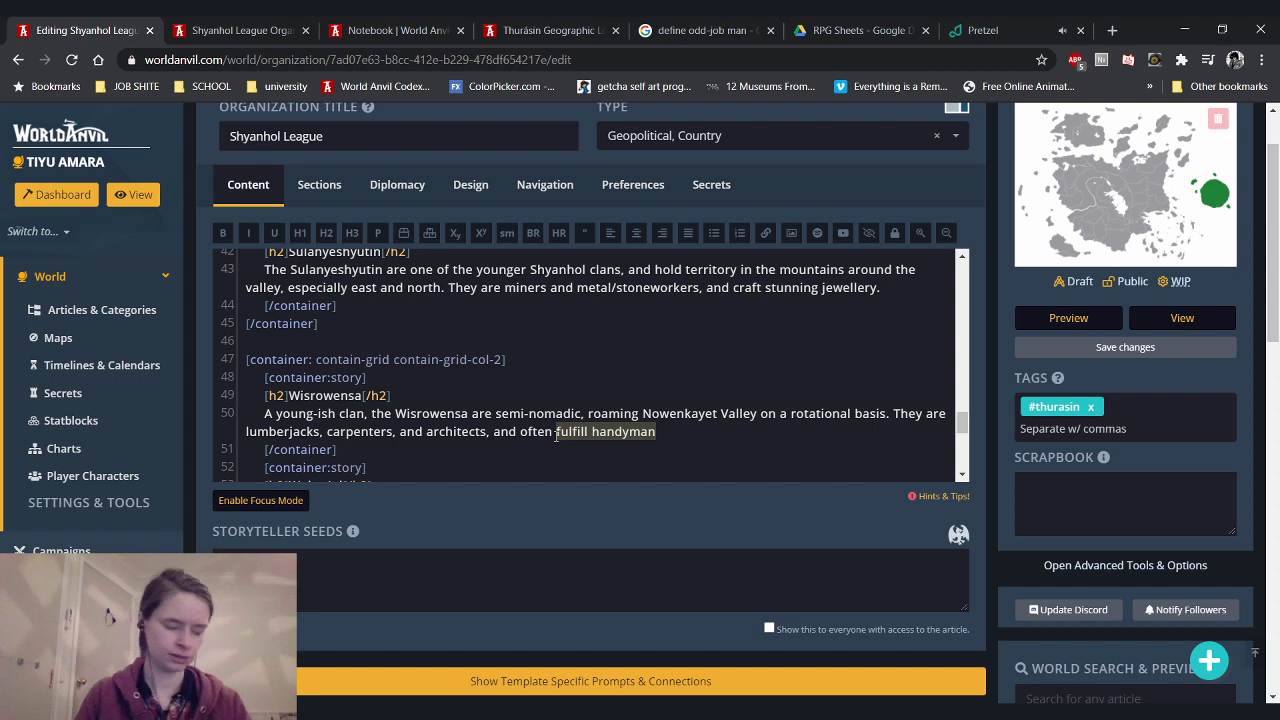
text(do odd-jobs)
key(BackSpace)
key(BackSpace)
key(BackSpace)
key(BackSpace)
key(BackSpace)
text(jobs)
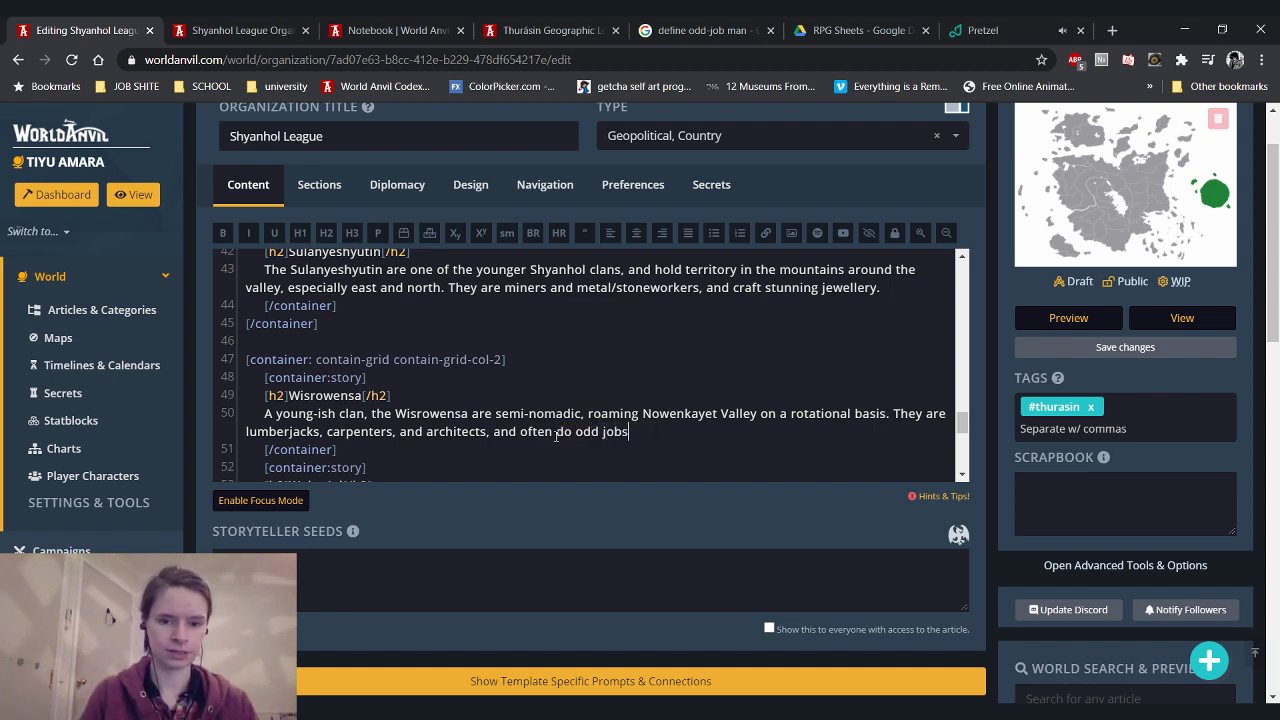
Finish the Wisrowensa description with "for the clans whose lands they pass through." and reload the article preview to review it
text( for the clan)
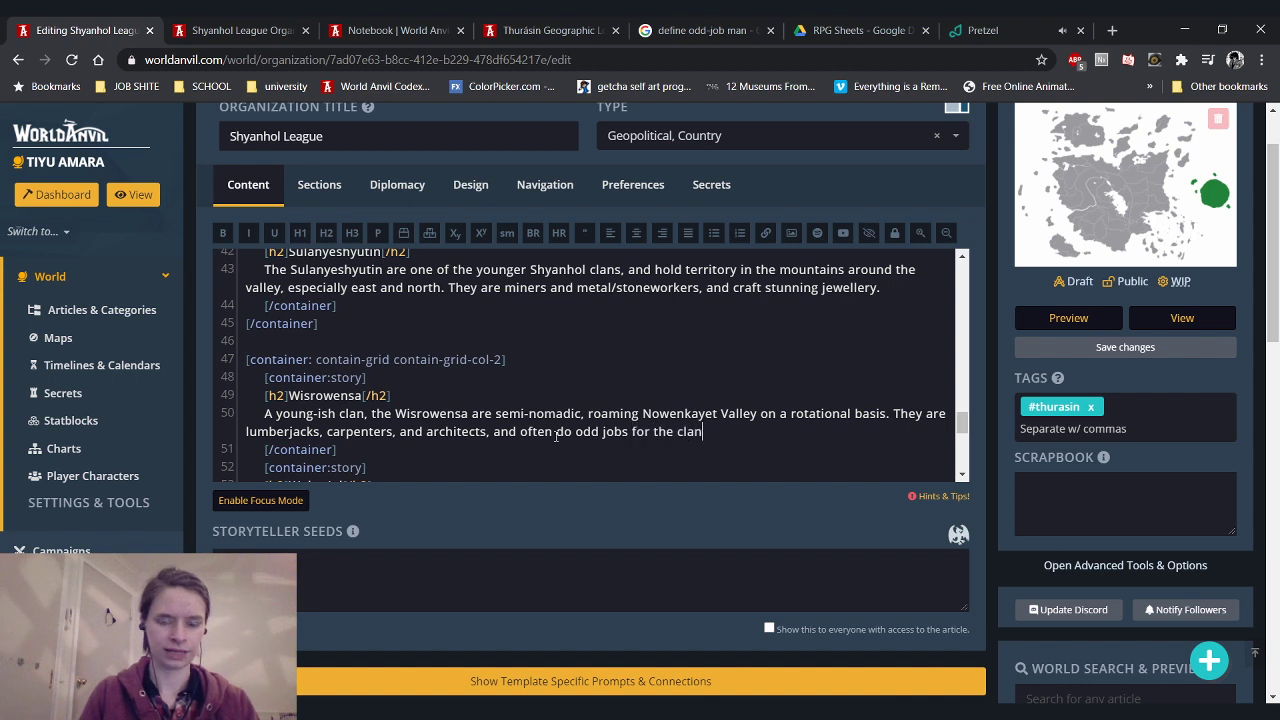
text(s whose lands the)
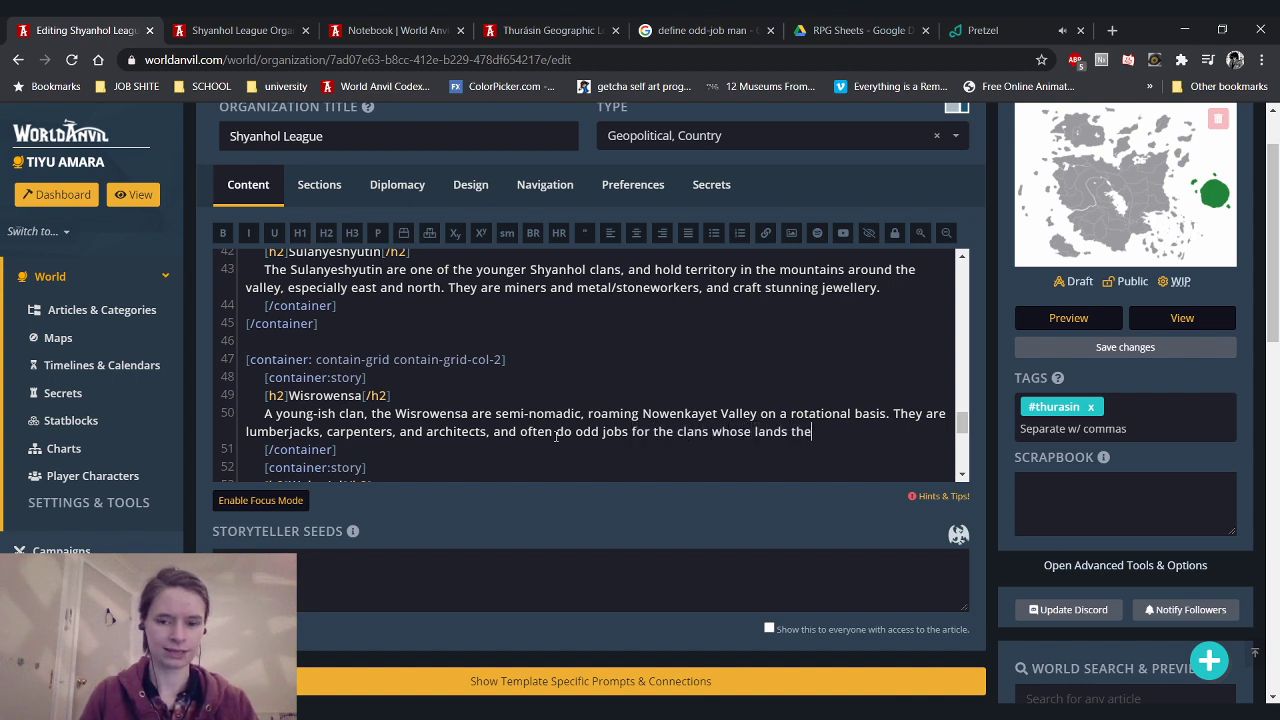
text(y pass through.)
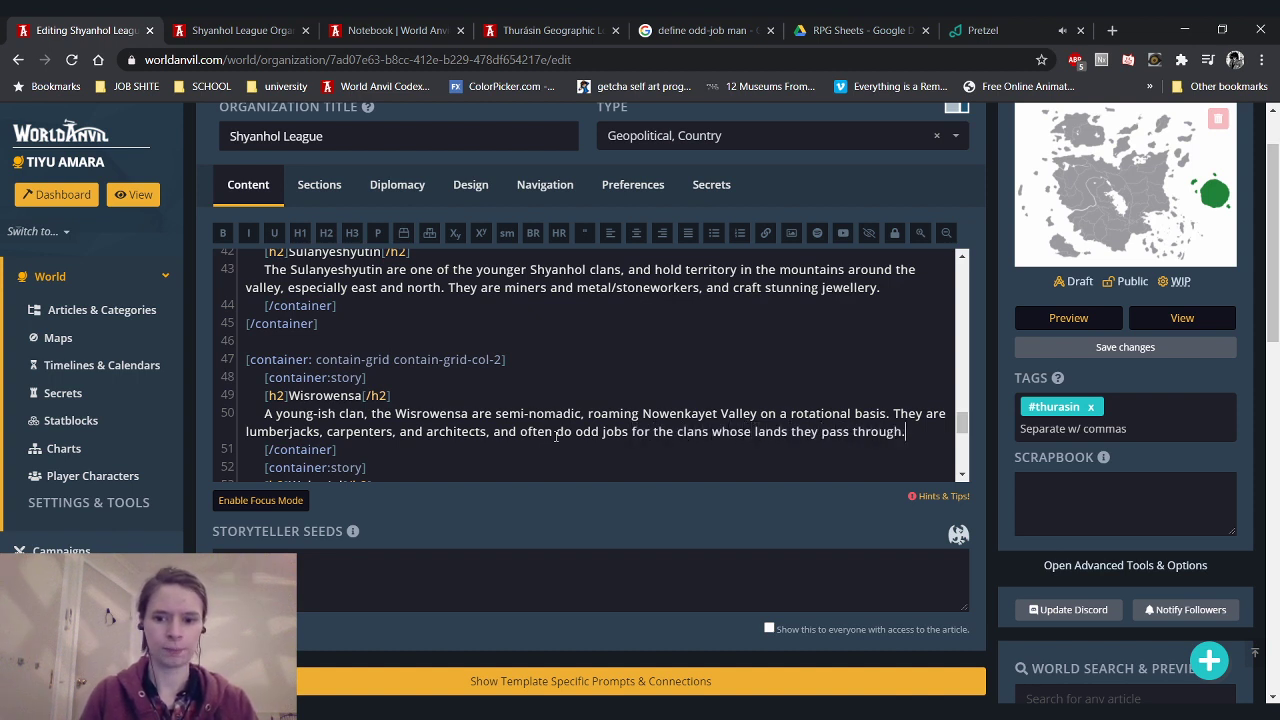
click(230, 30)
click(71, 60)
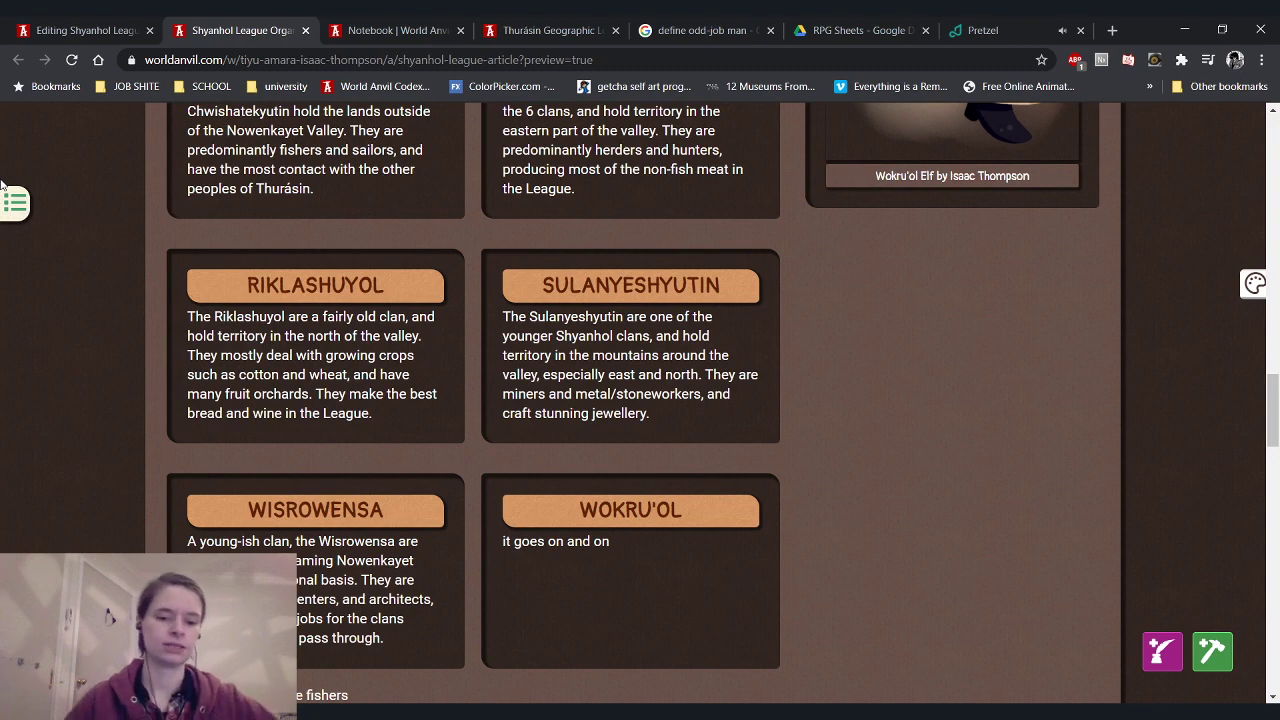
Select the placeholder text "it goes on and on" in the Wokru'ol block of the article editor
click(60, 30)
scroll(411, 355, down, 2)
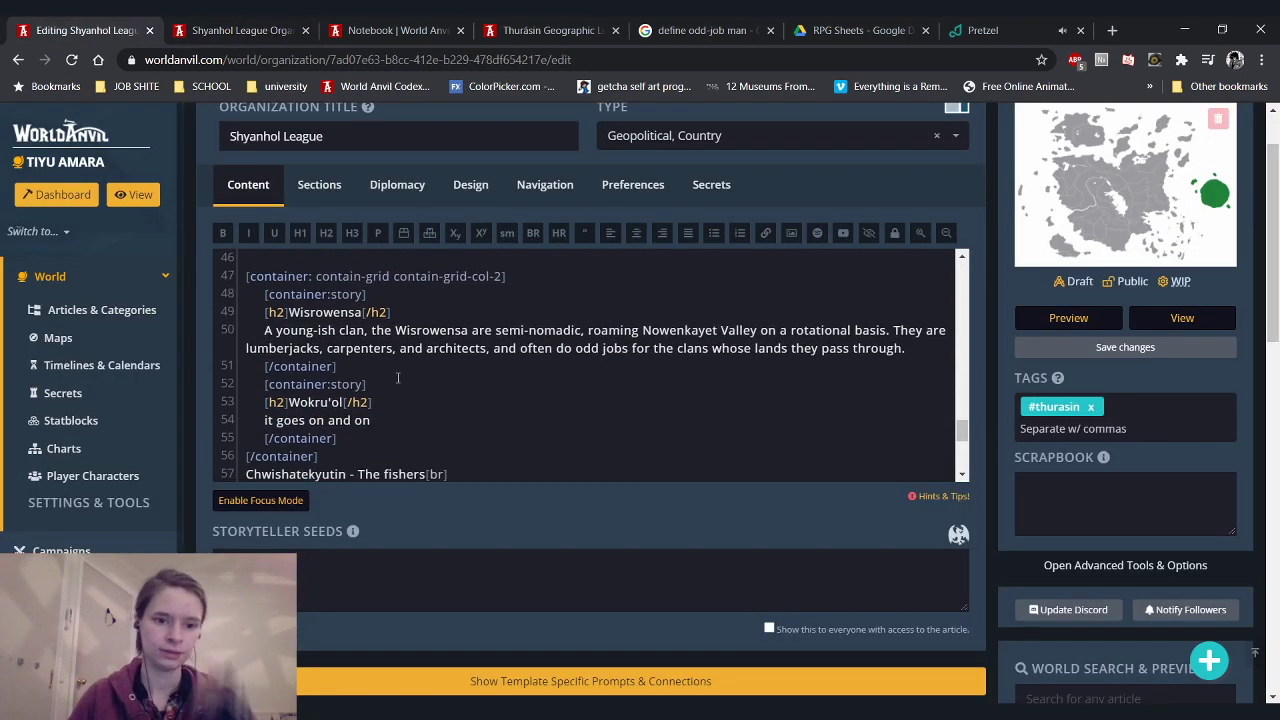
drag(372, 420, 266, 420)
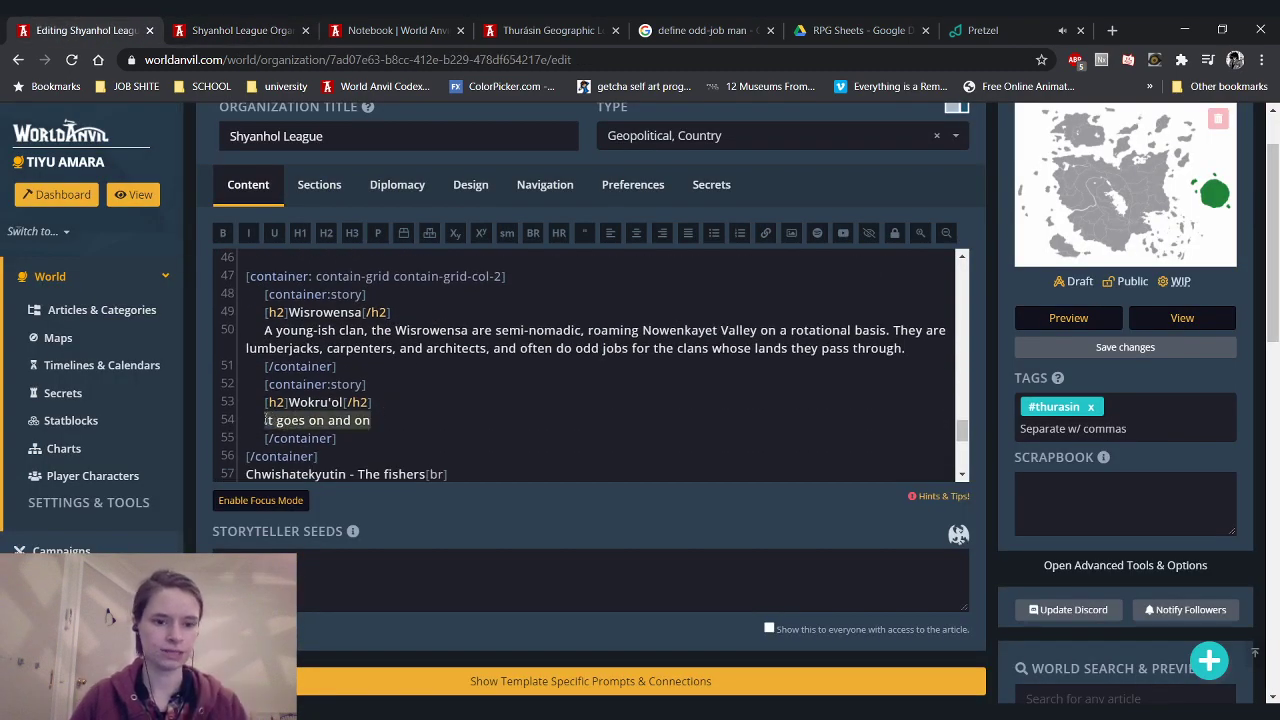